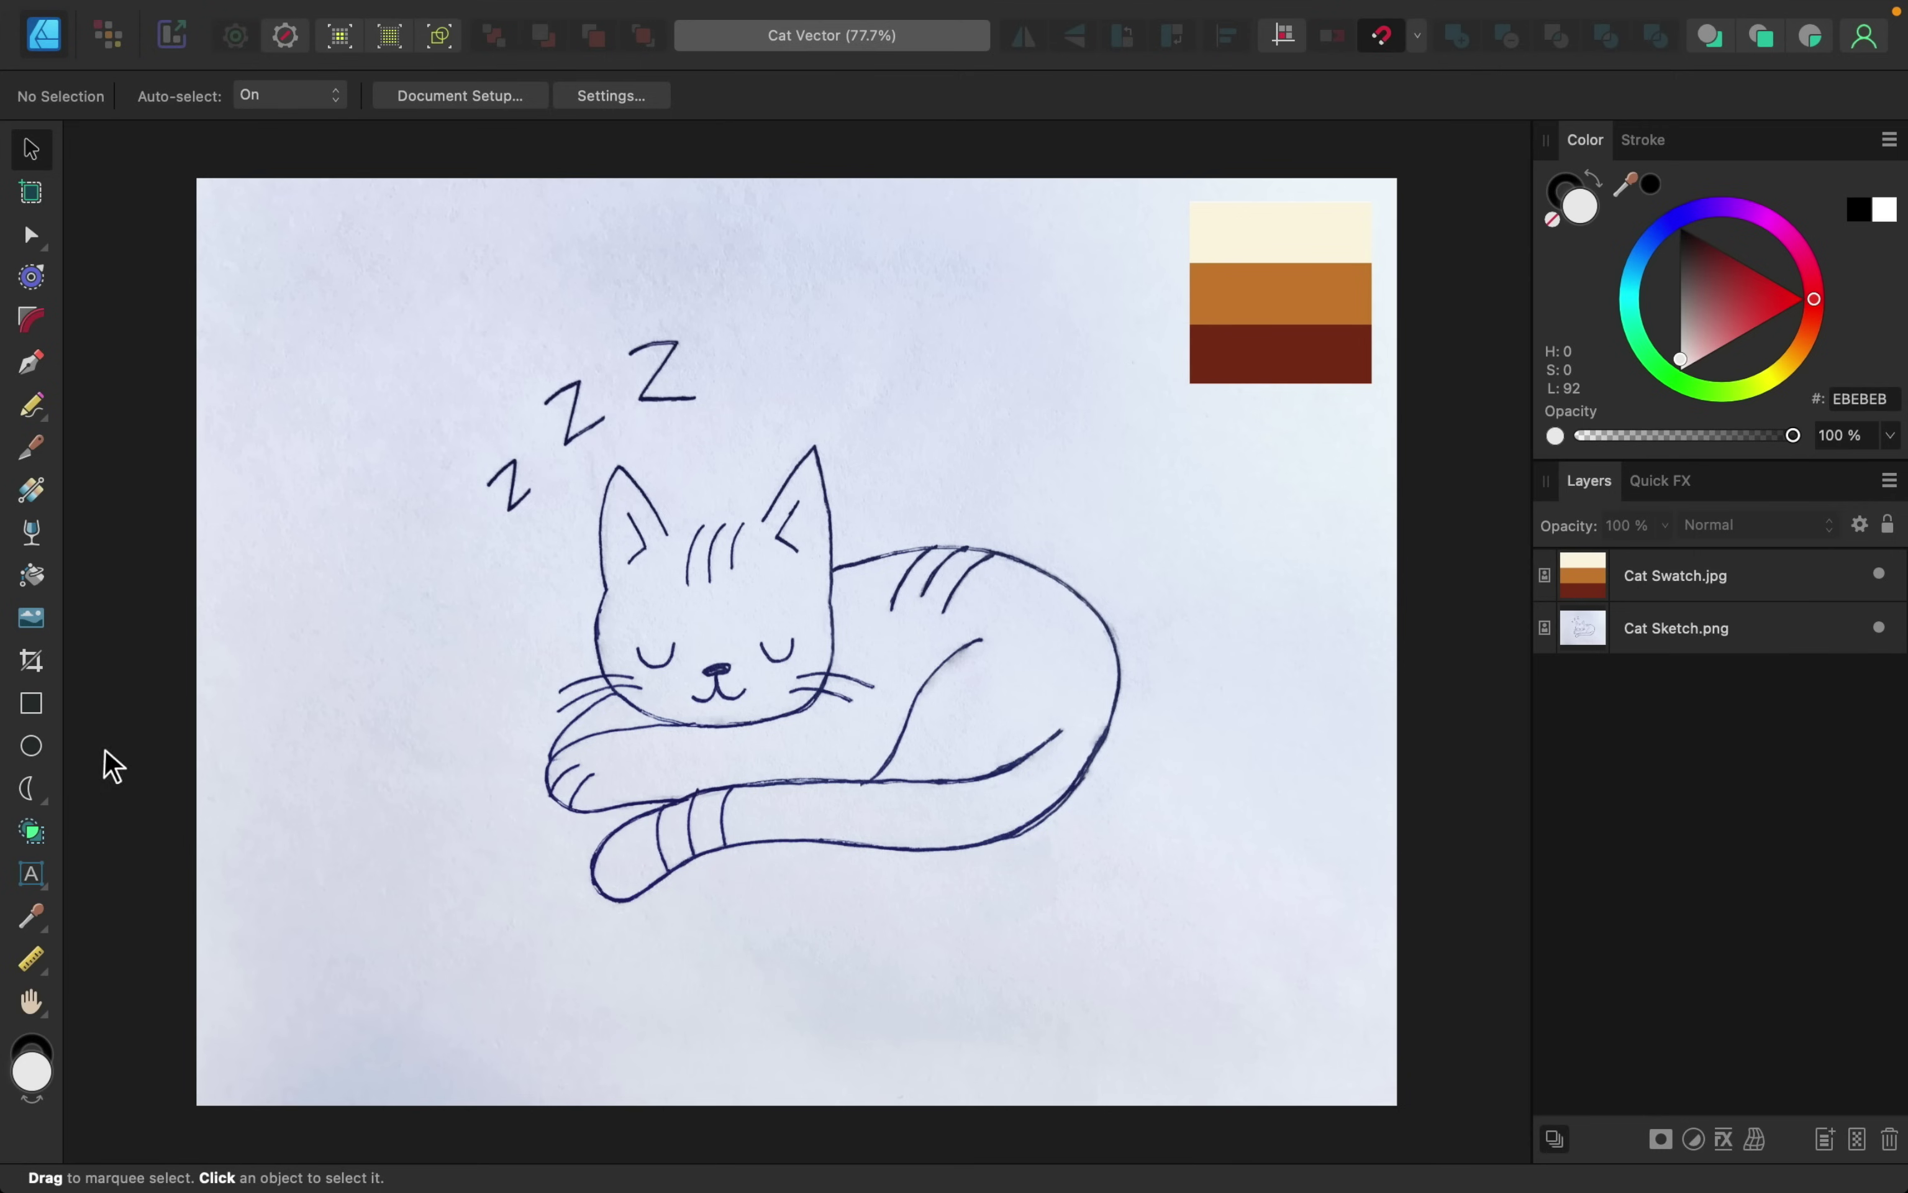
- Trace the cat's nose with a slightly tilted ellipse and fill it with black (#000000)
{"action": "left_click", "coordinate": [31, 746]}
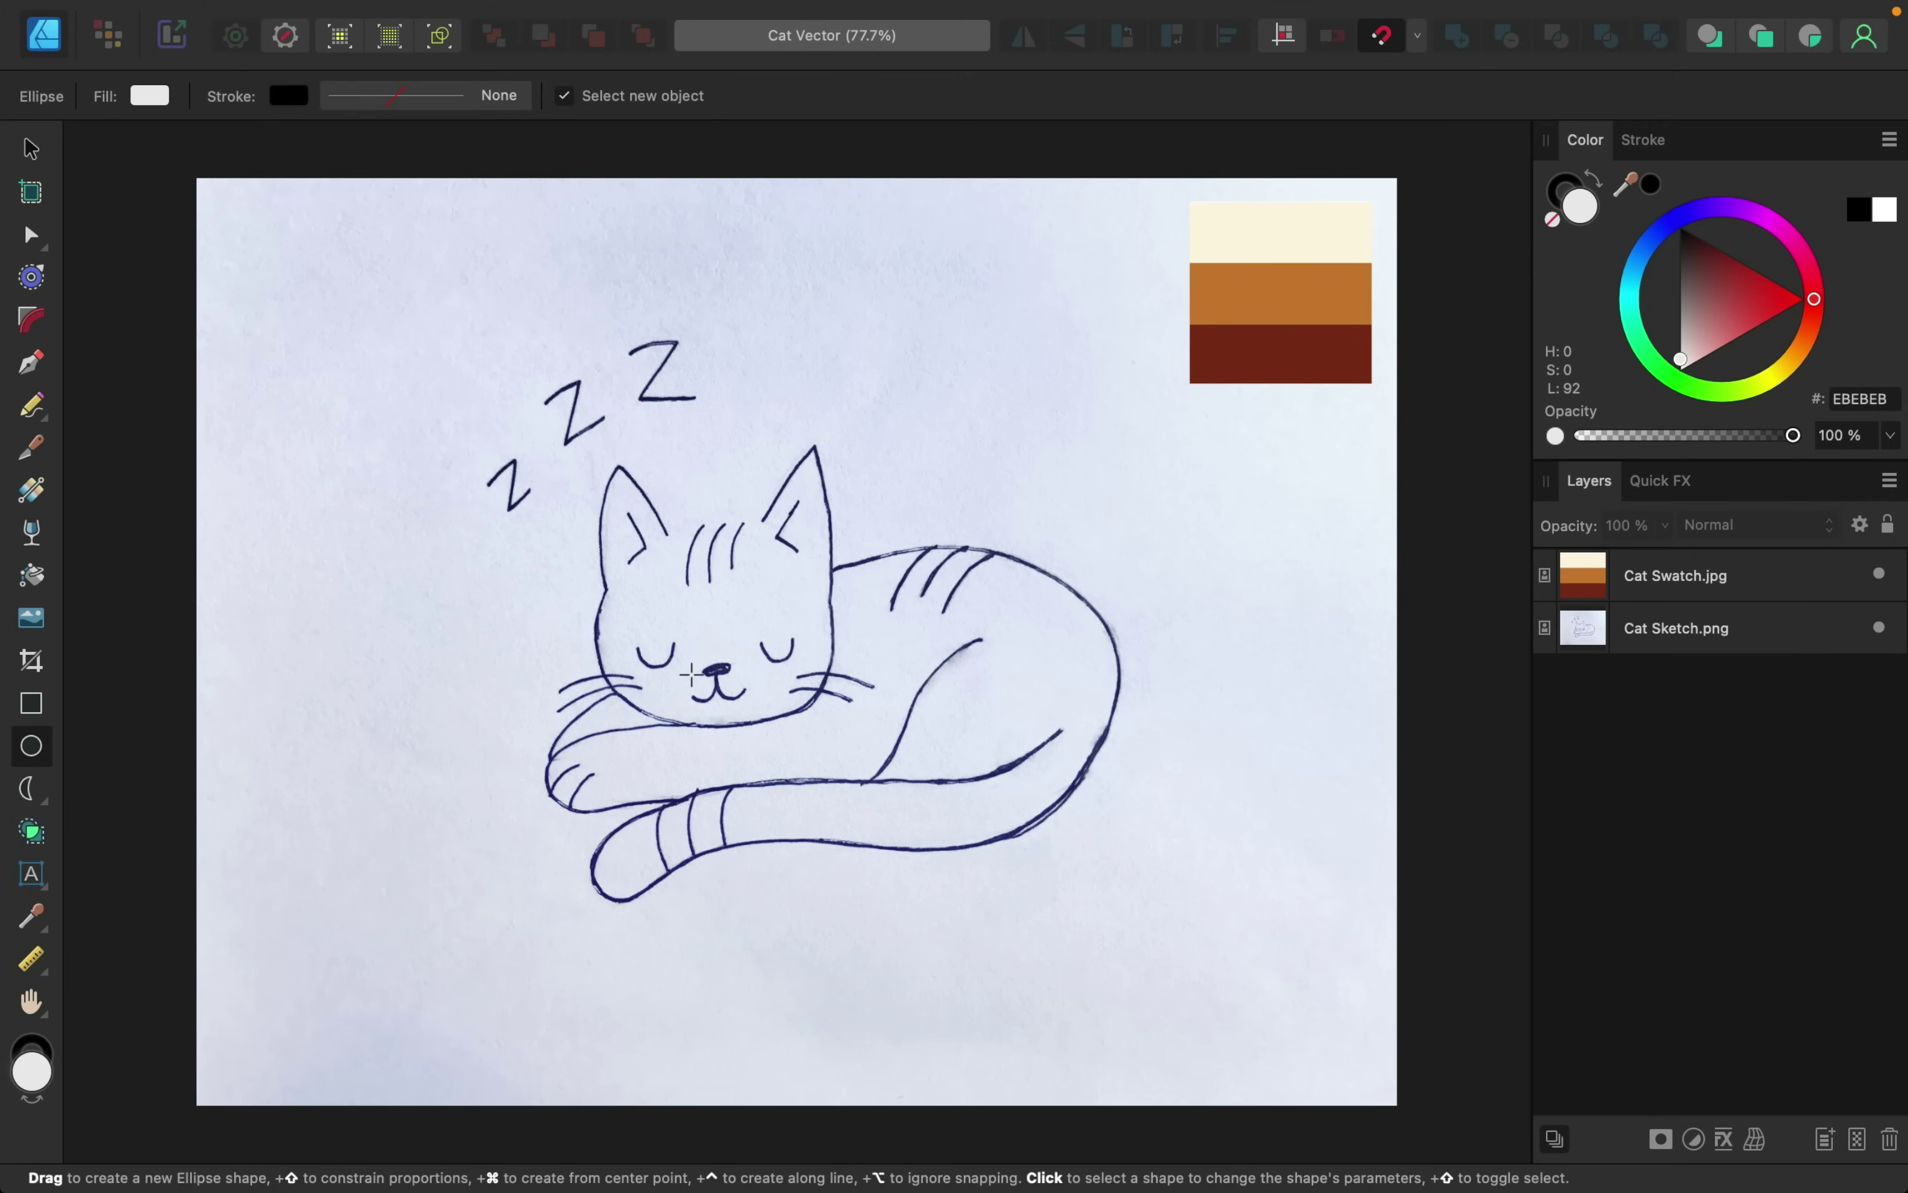
{"action": "scroll", "coordinate": [690, 674], "scroll_direction": "up", "scroll_amount": 5}
{"action": "left_click_drag", "start_coordinate": [706, 647], "coordinate": [787, 677]}
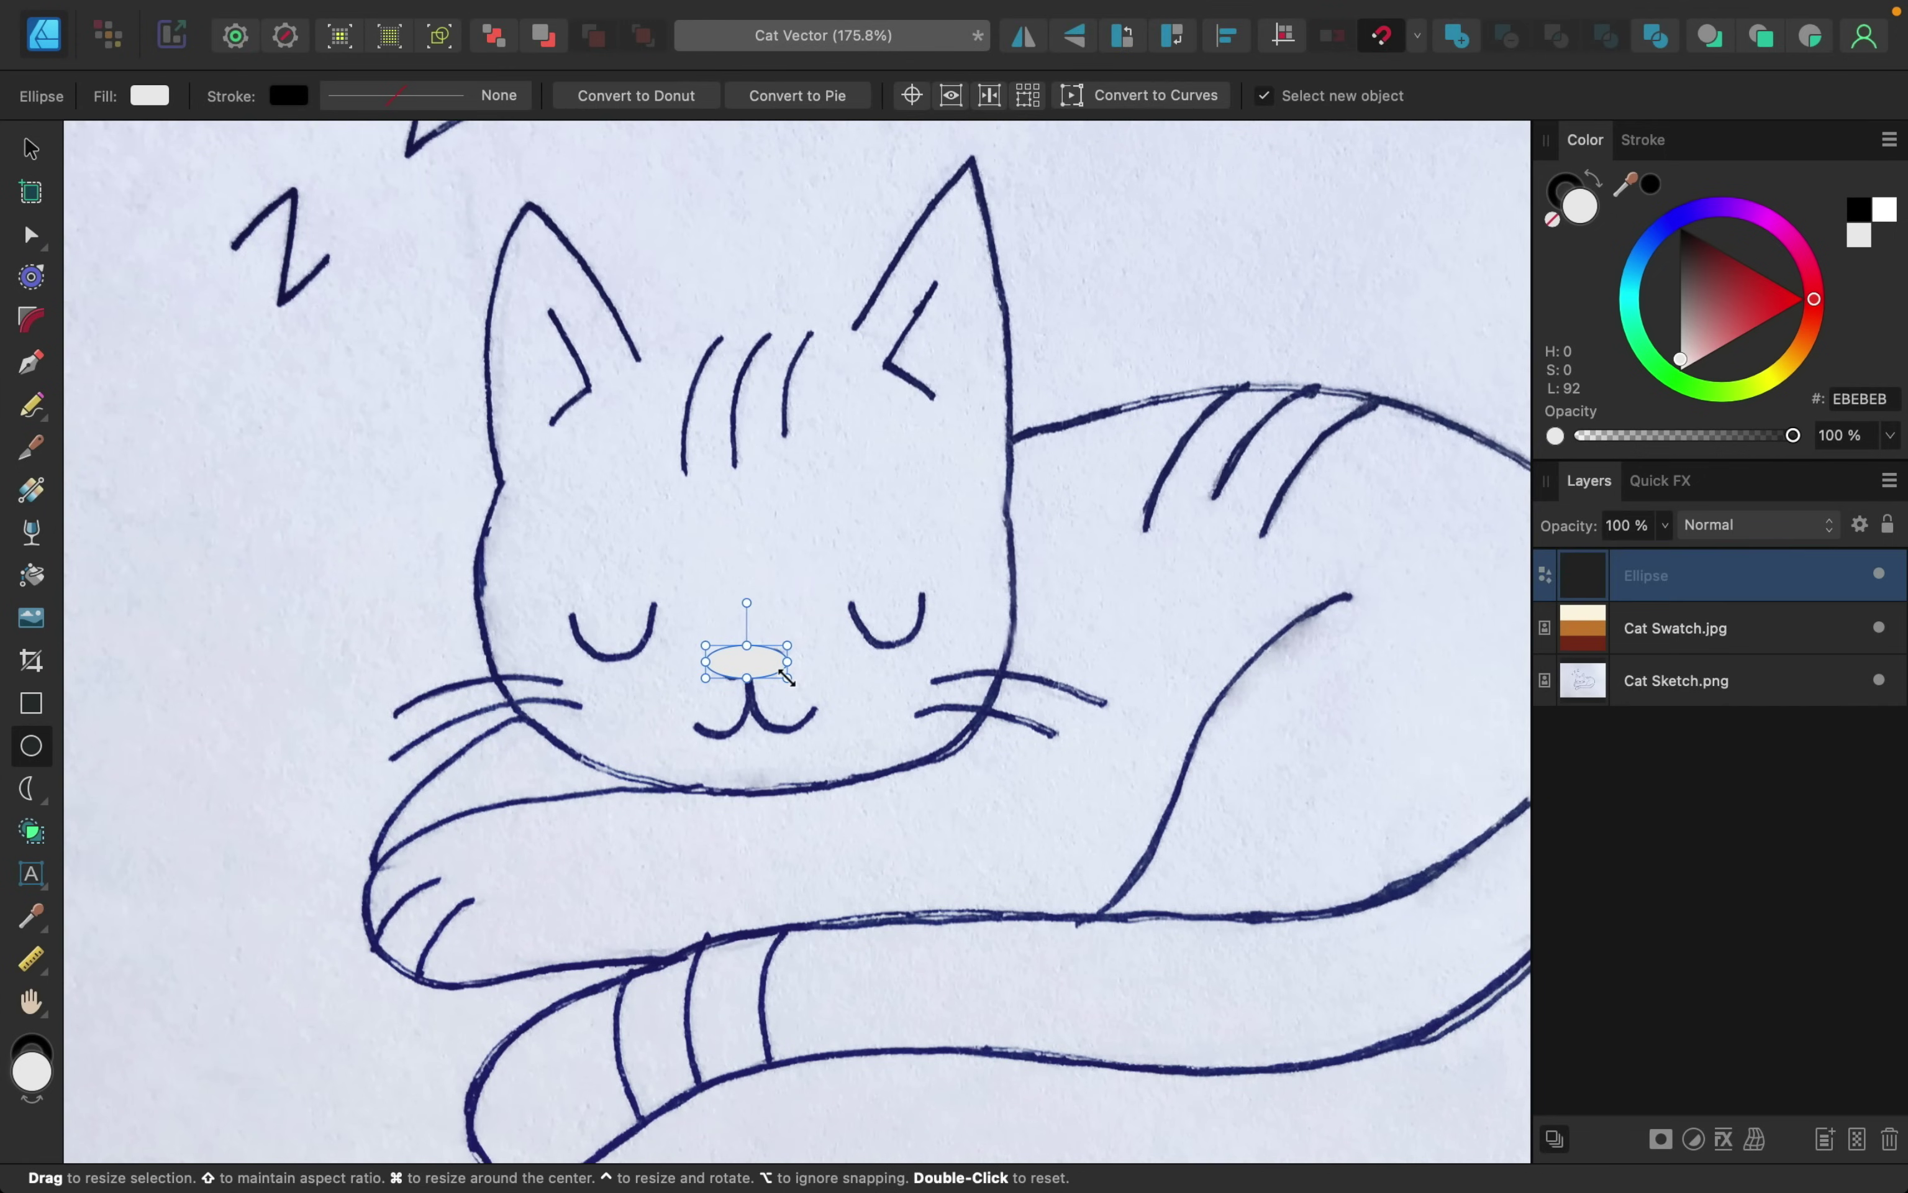
{"action": "left_click_drag", "start_coordinate": [746, 602], "coordinate": [763, 649]}
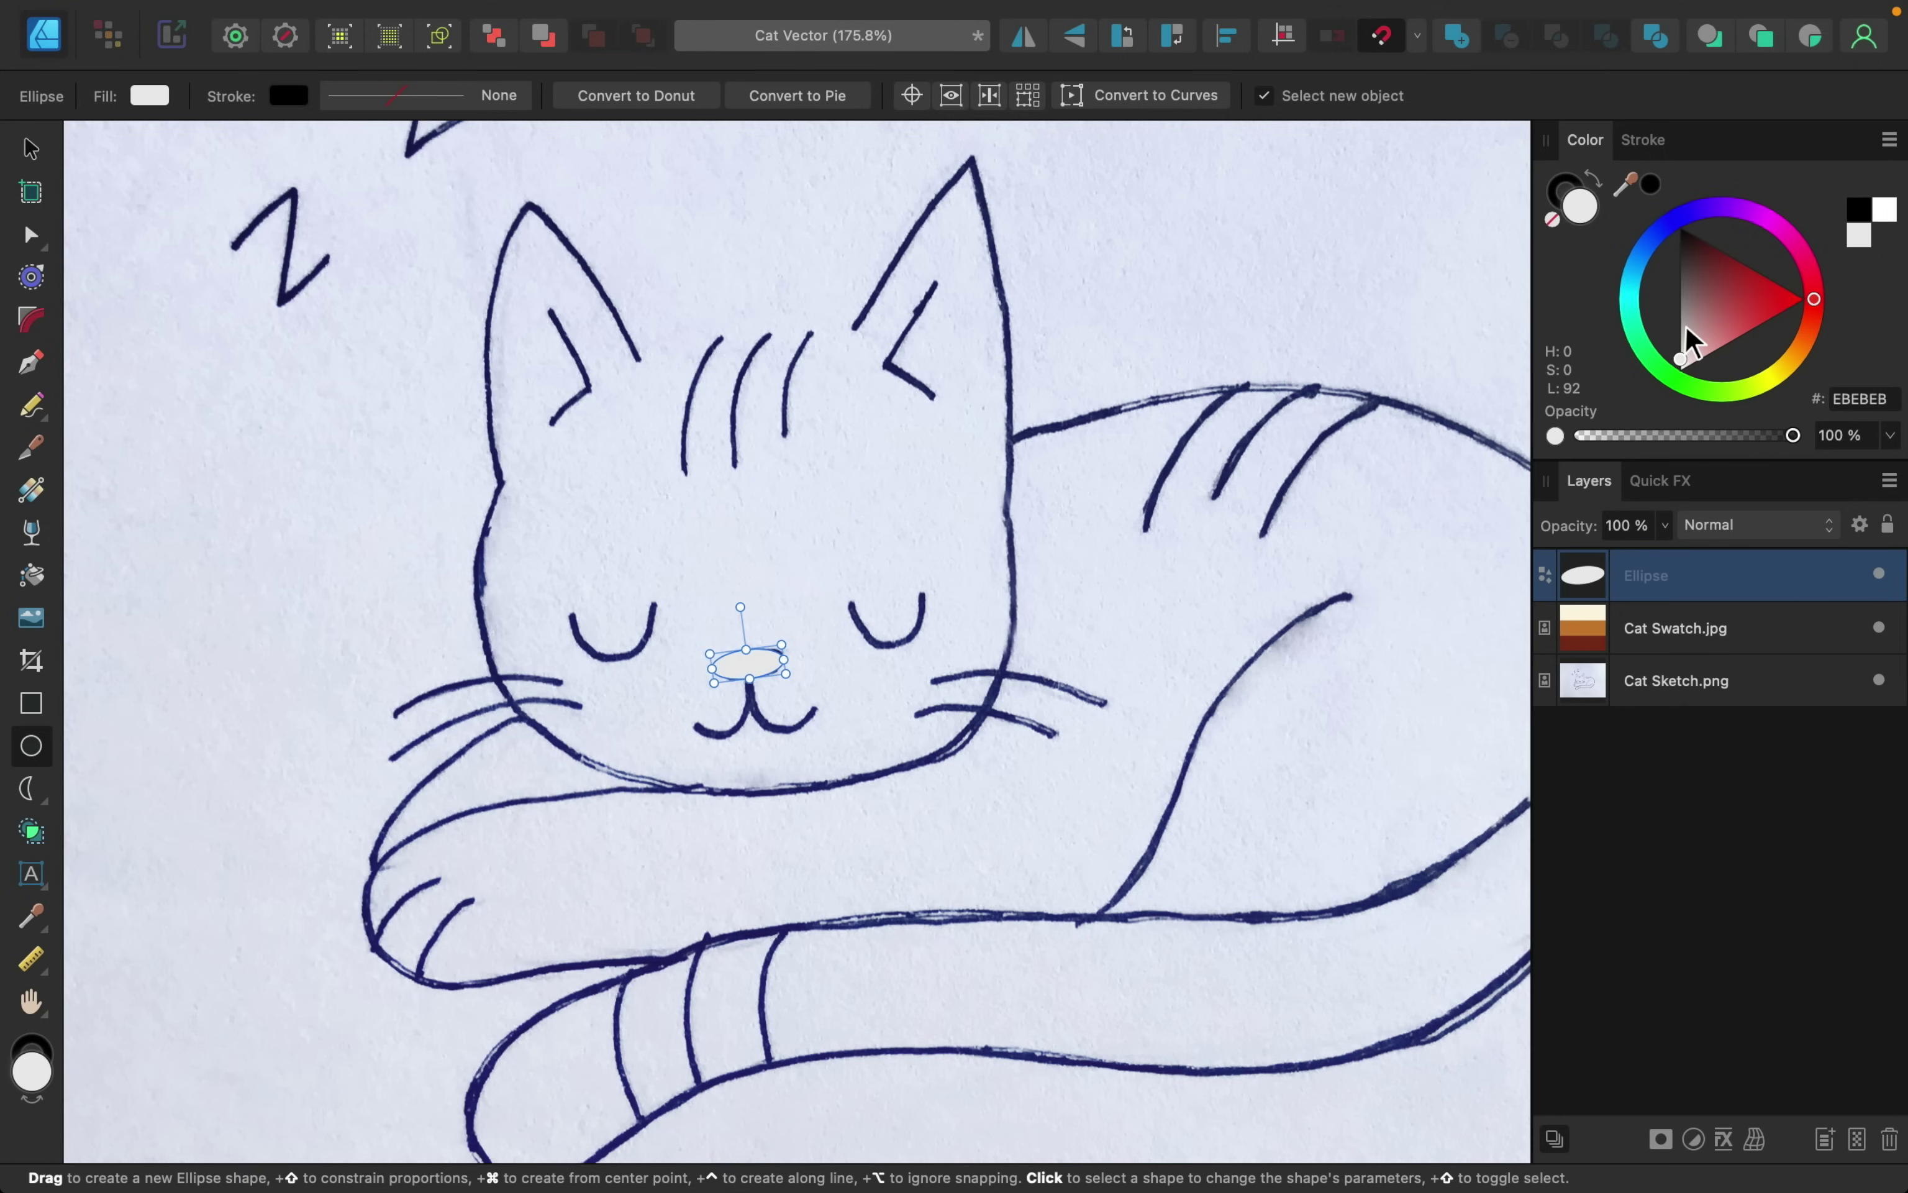
{"action": "left_click_drag", "start_coordinate": [1684, 324], "coordinate": [1662, 197]}
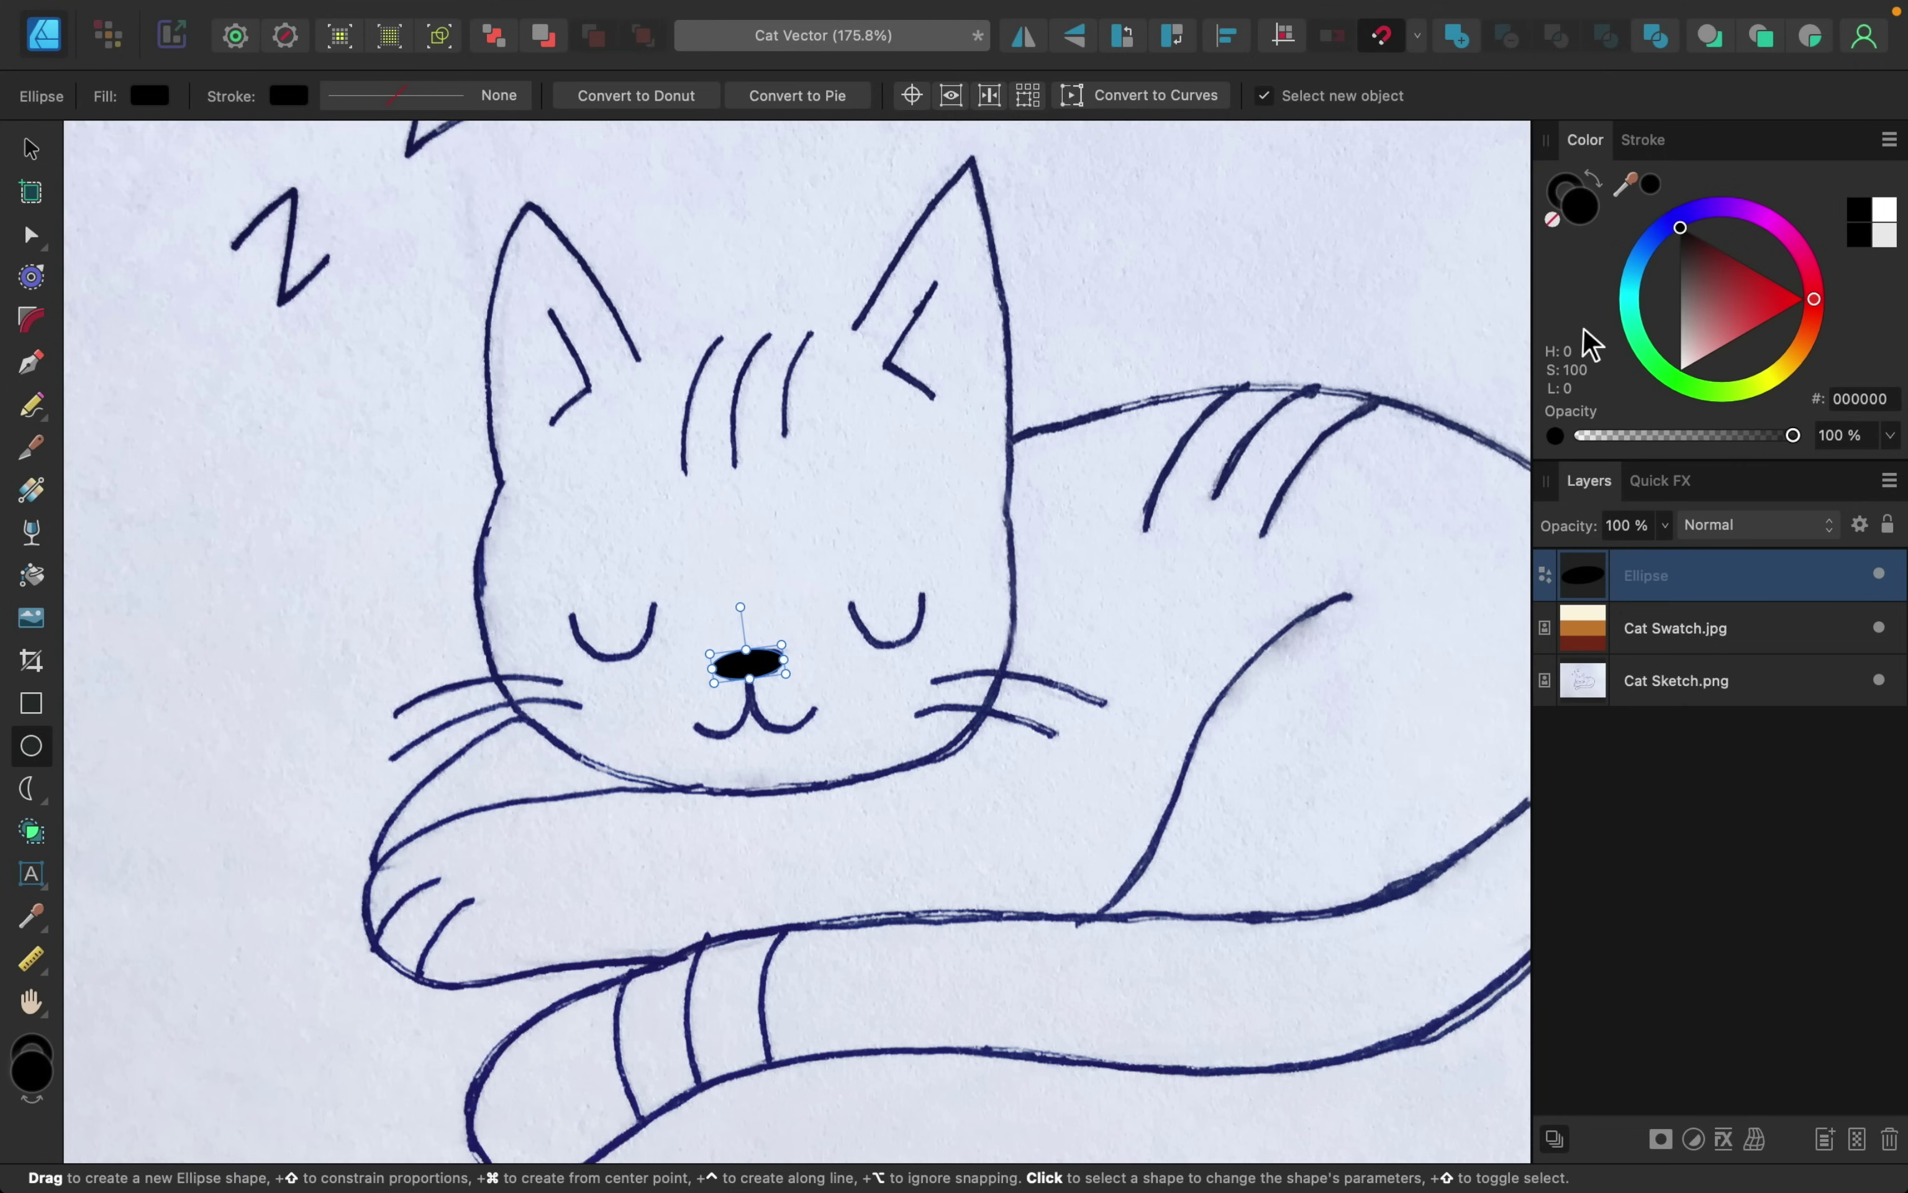
- With the Pen tool's rubber band preview turned on, trace the cat's back from the head around to the tail's lower edge
{"action": "scroll", "coordinate": [1035, 648], "scroll_direction": "down", "scroll_amount": 5}
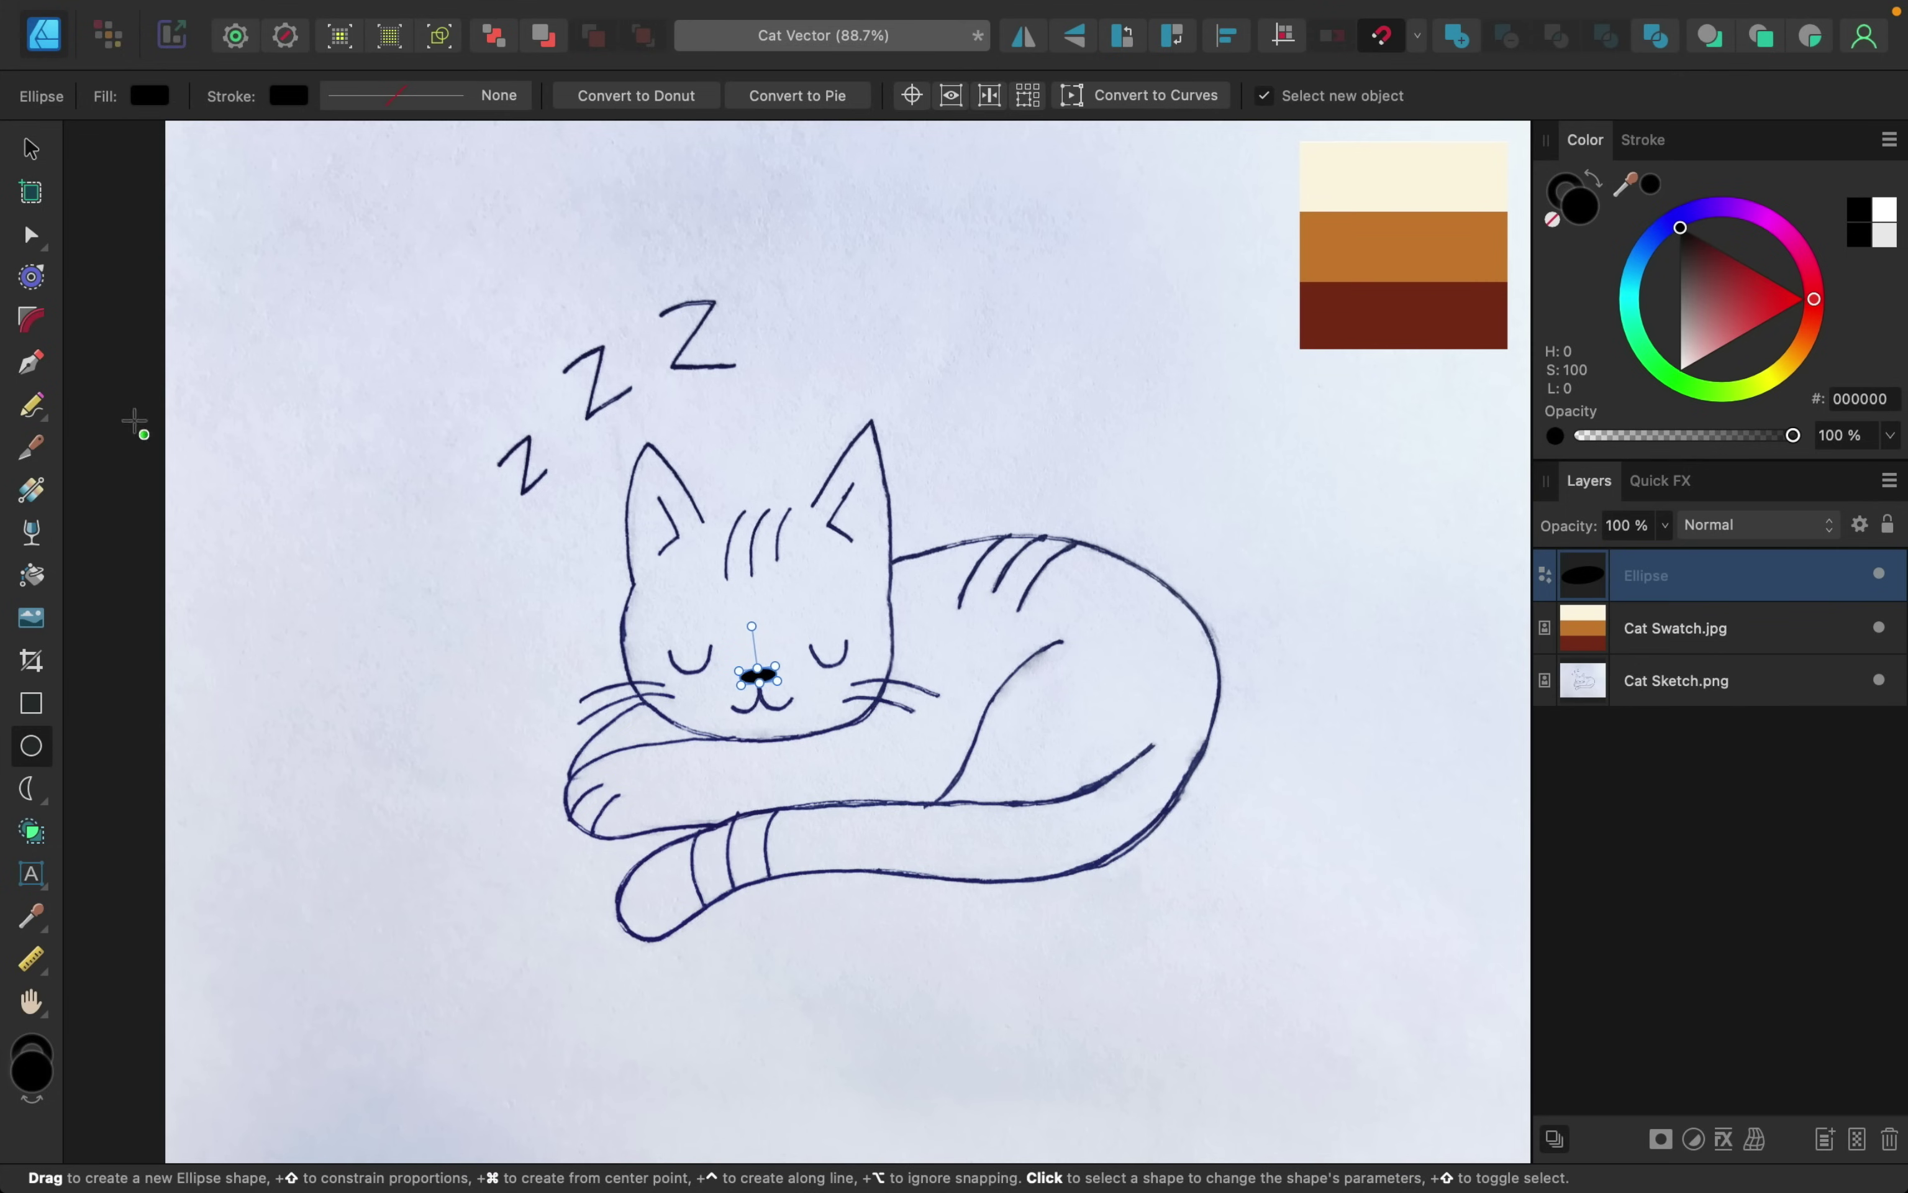
{"action": "left_click", "coordinate": [33, 369]}
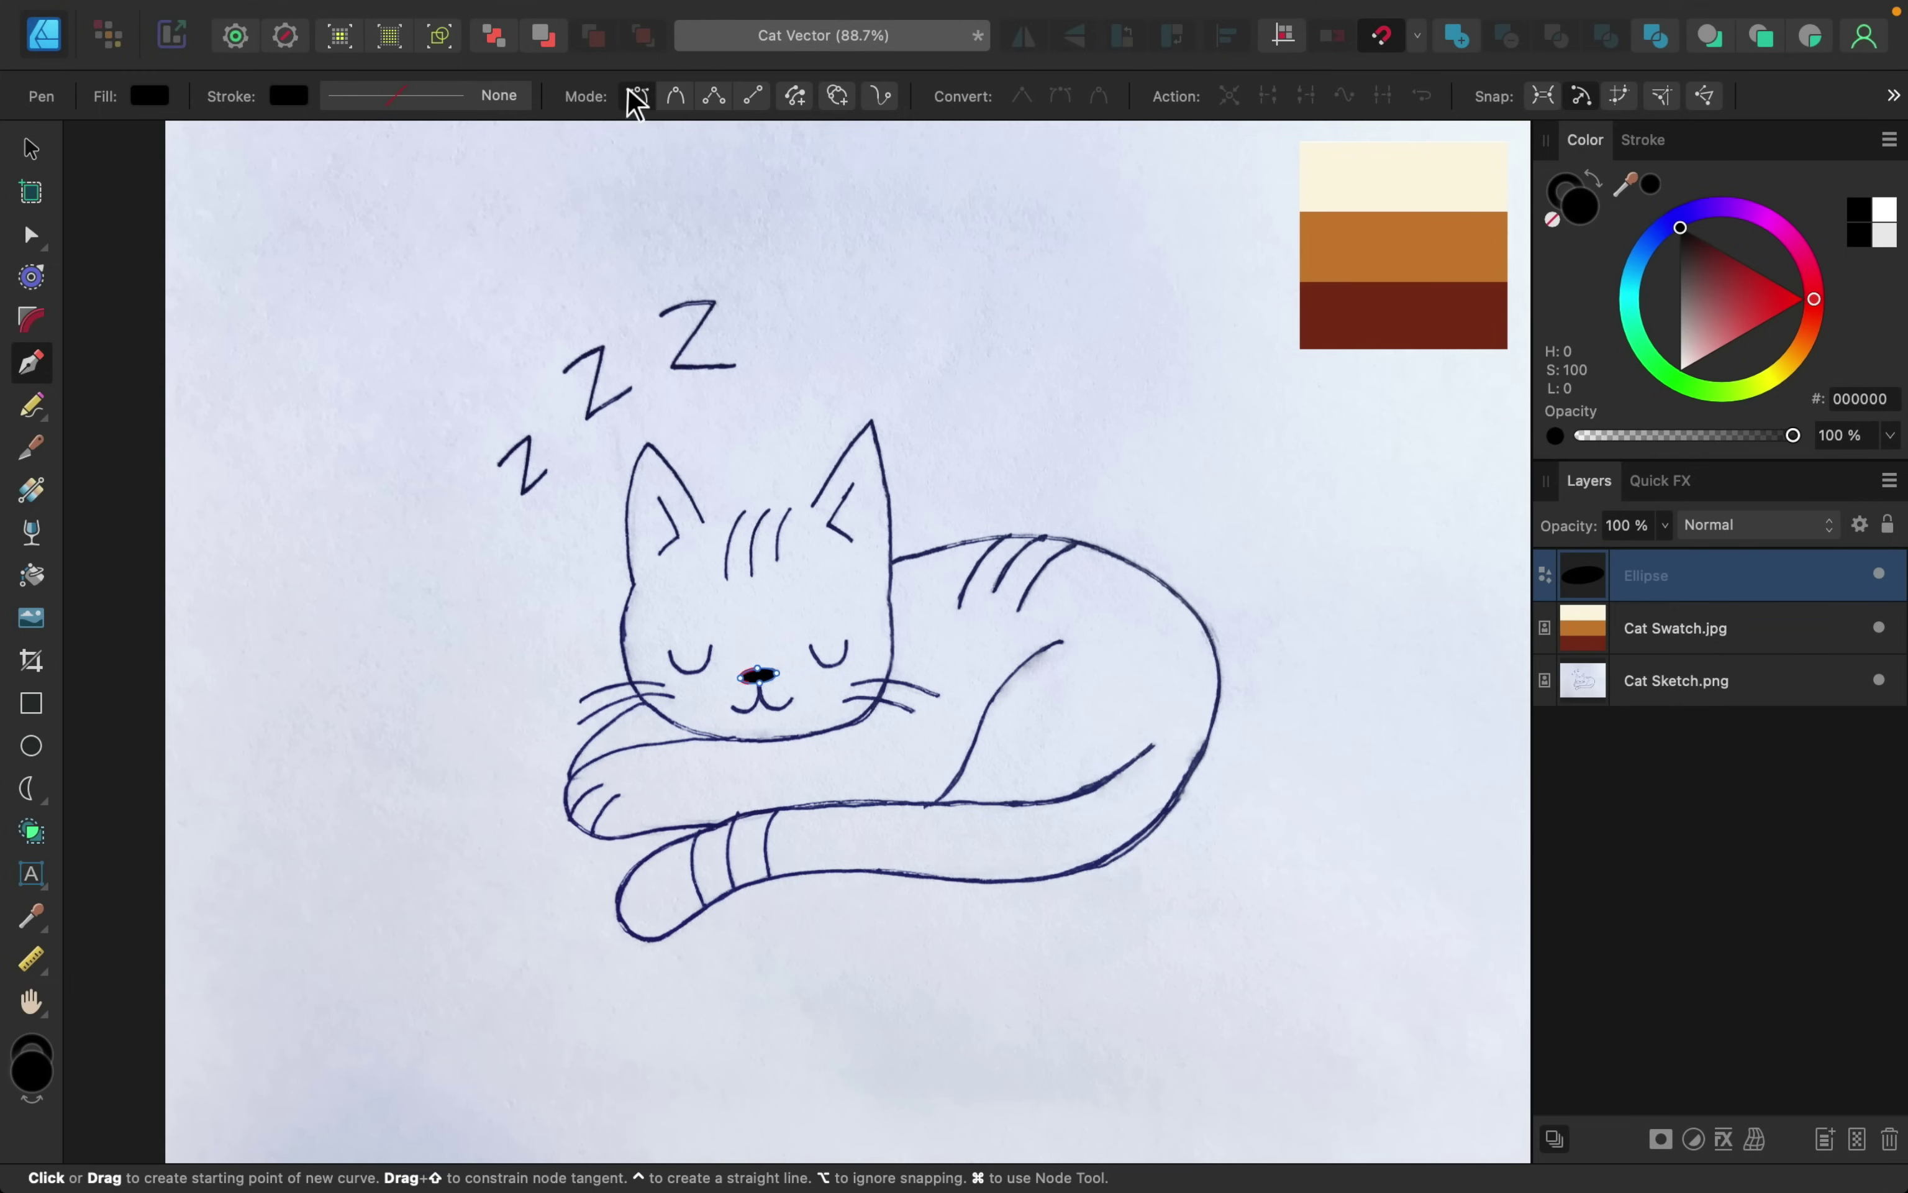
{"action": "left_click", "coordinate": [882, 97]}
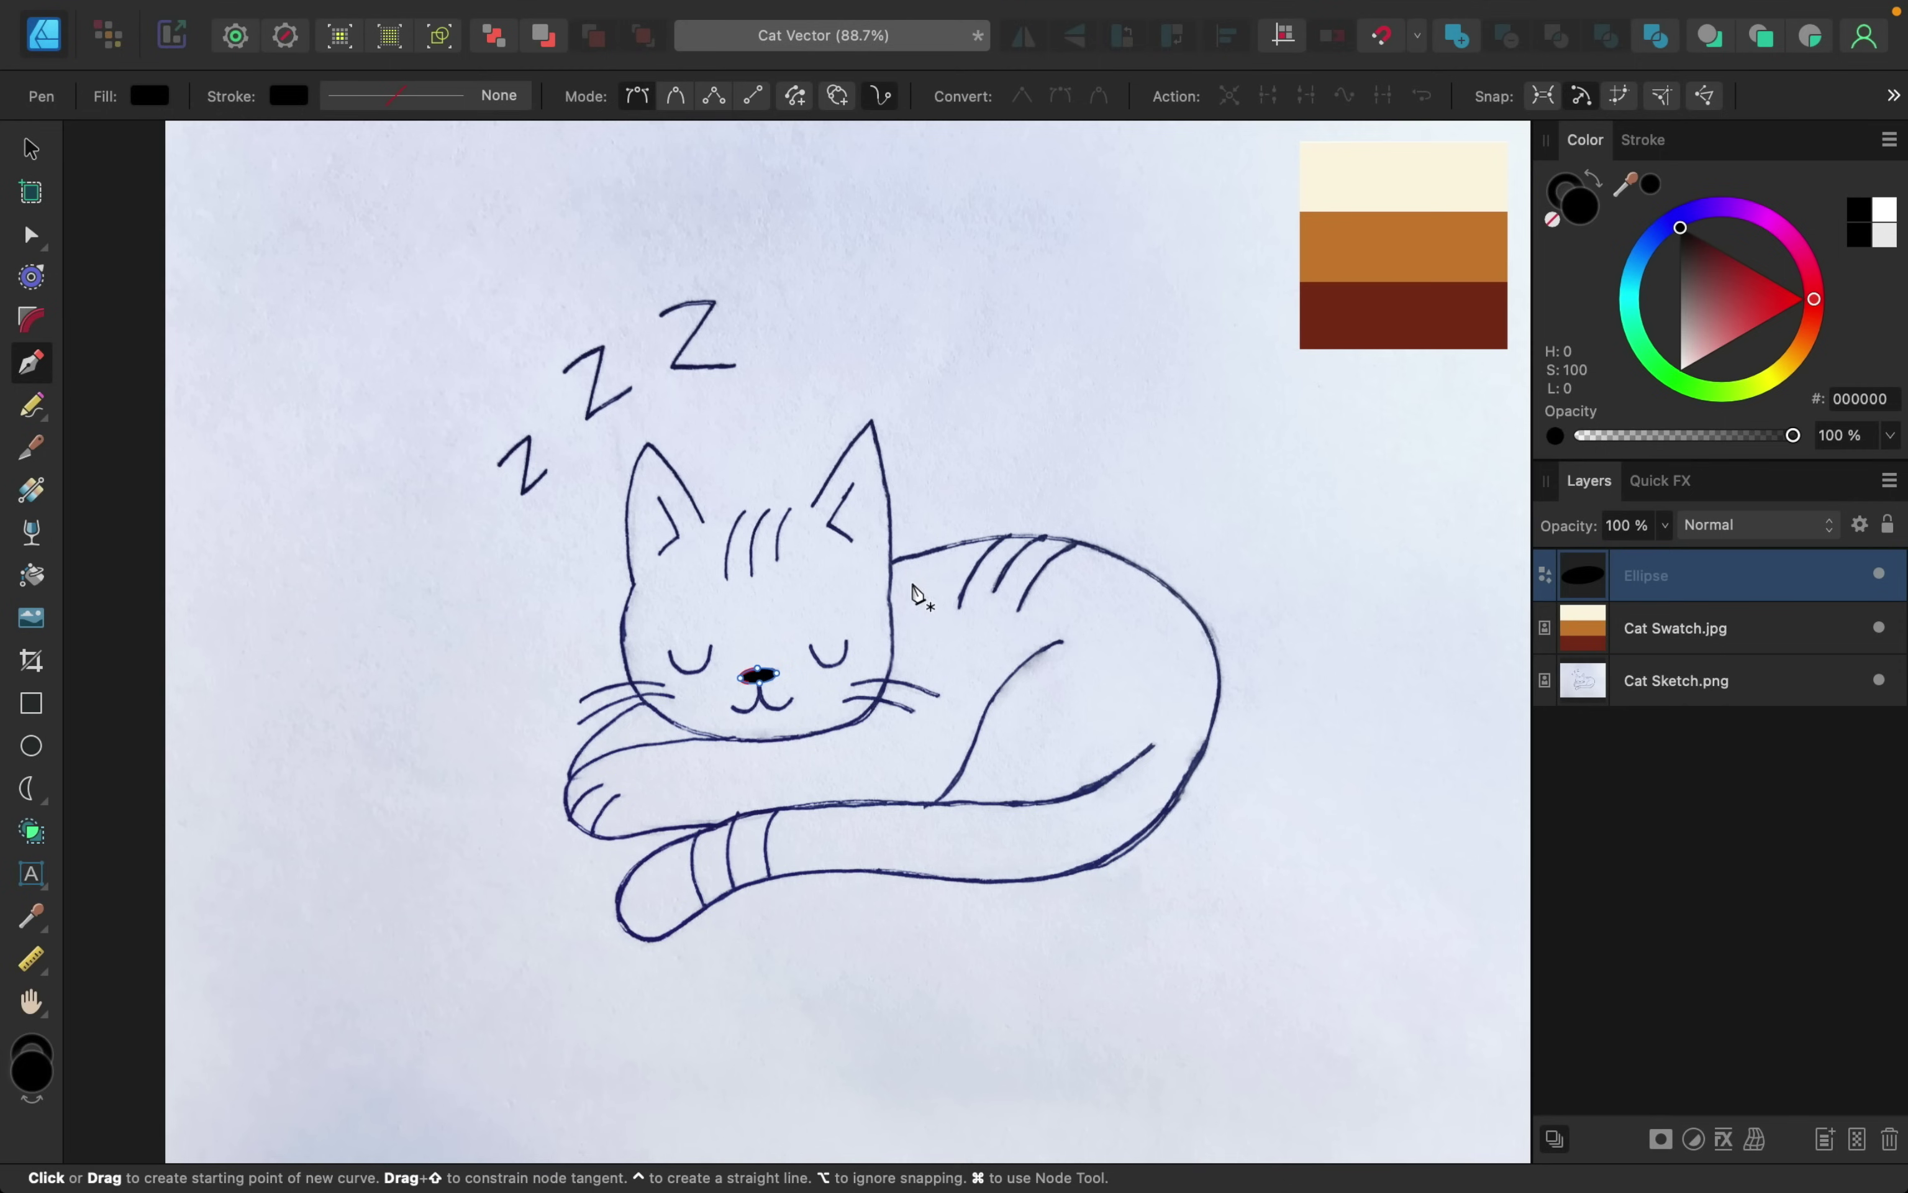
{"action": "mouse_move", "coordinate": [891, 565]}
{"action": "left_mouse_down"}
{"action": "mouse_move", "coordinate": [982, 543]}
{"action": "mouse_move", "coordinate": [926, 554]}
{"action": "left_mouse_up"}
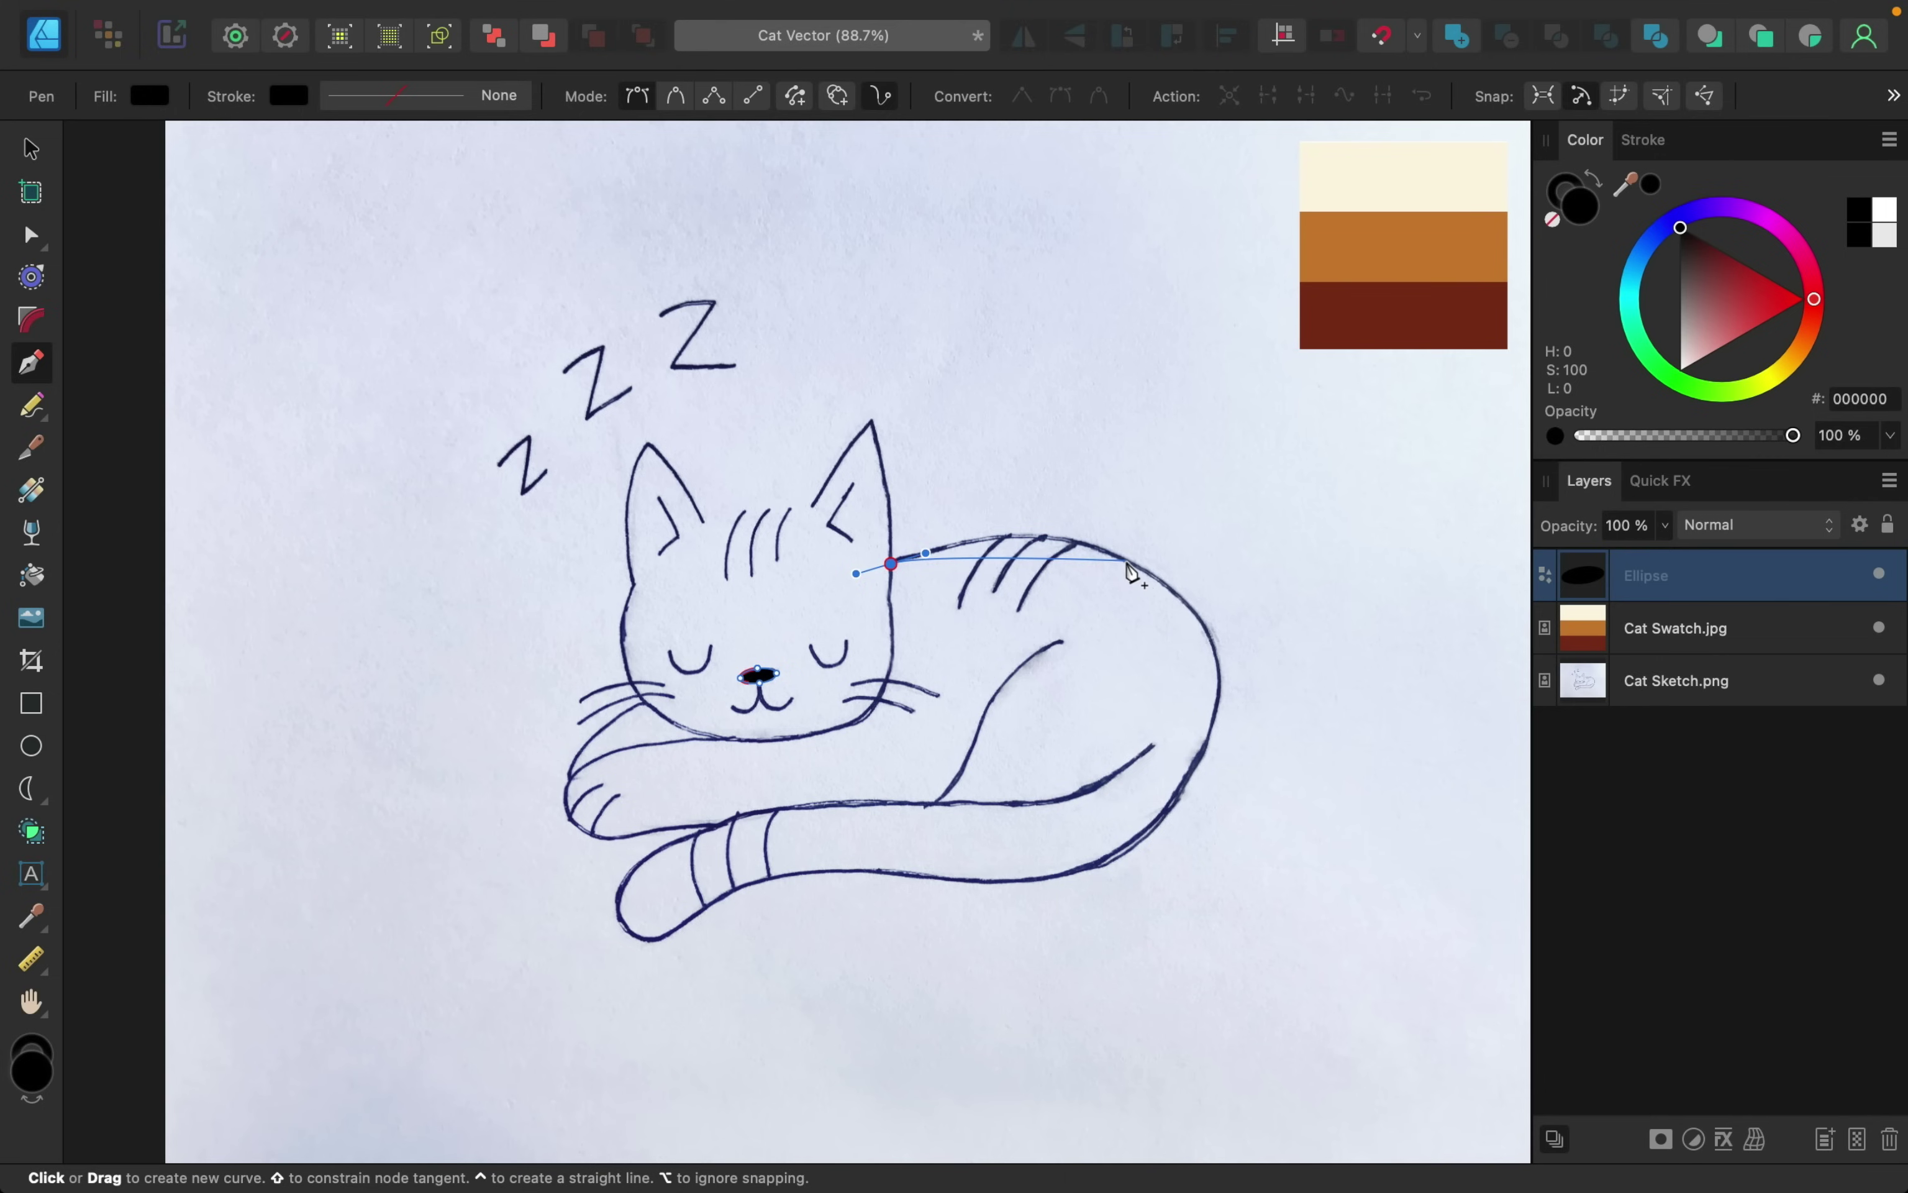
{"action": "left_click_drag", "start_coordinate": [1126, 561], "coordinate": [1210, 619]}
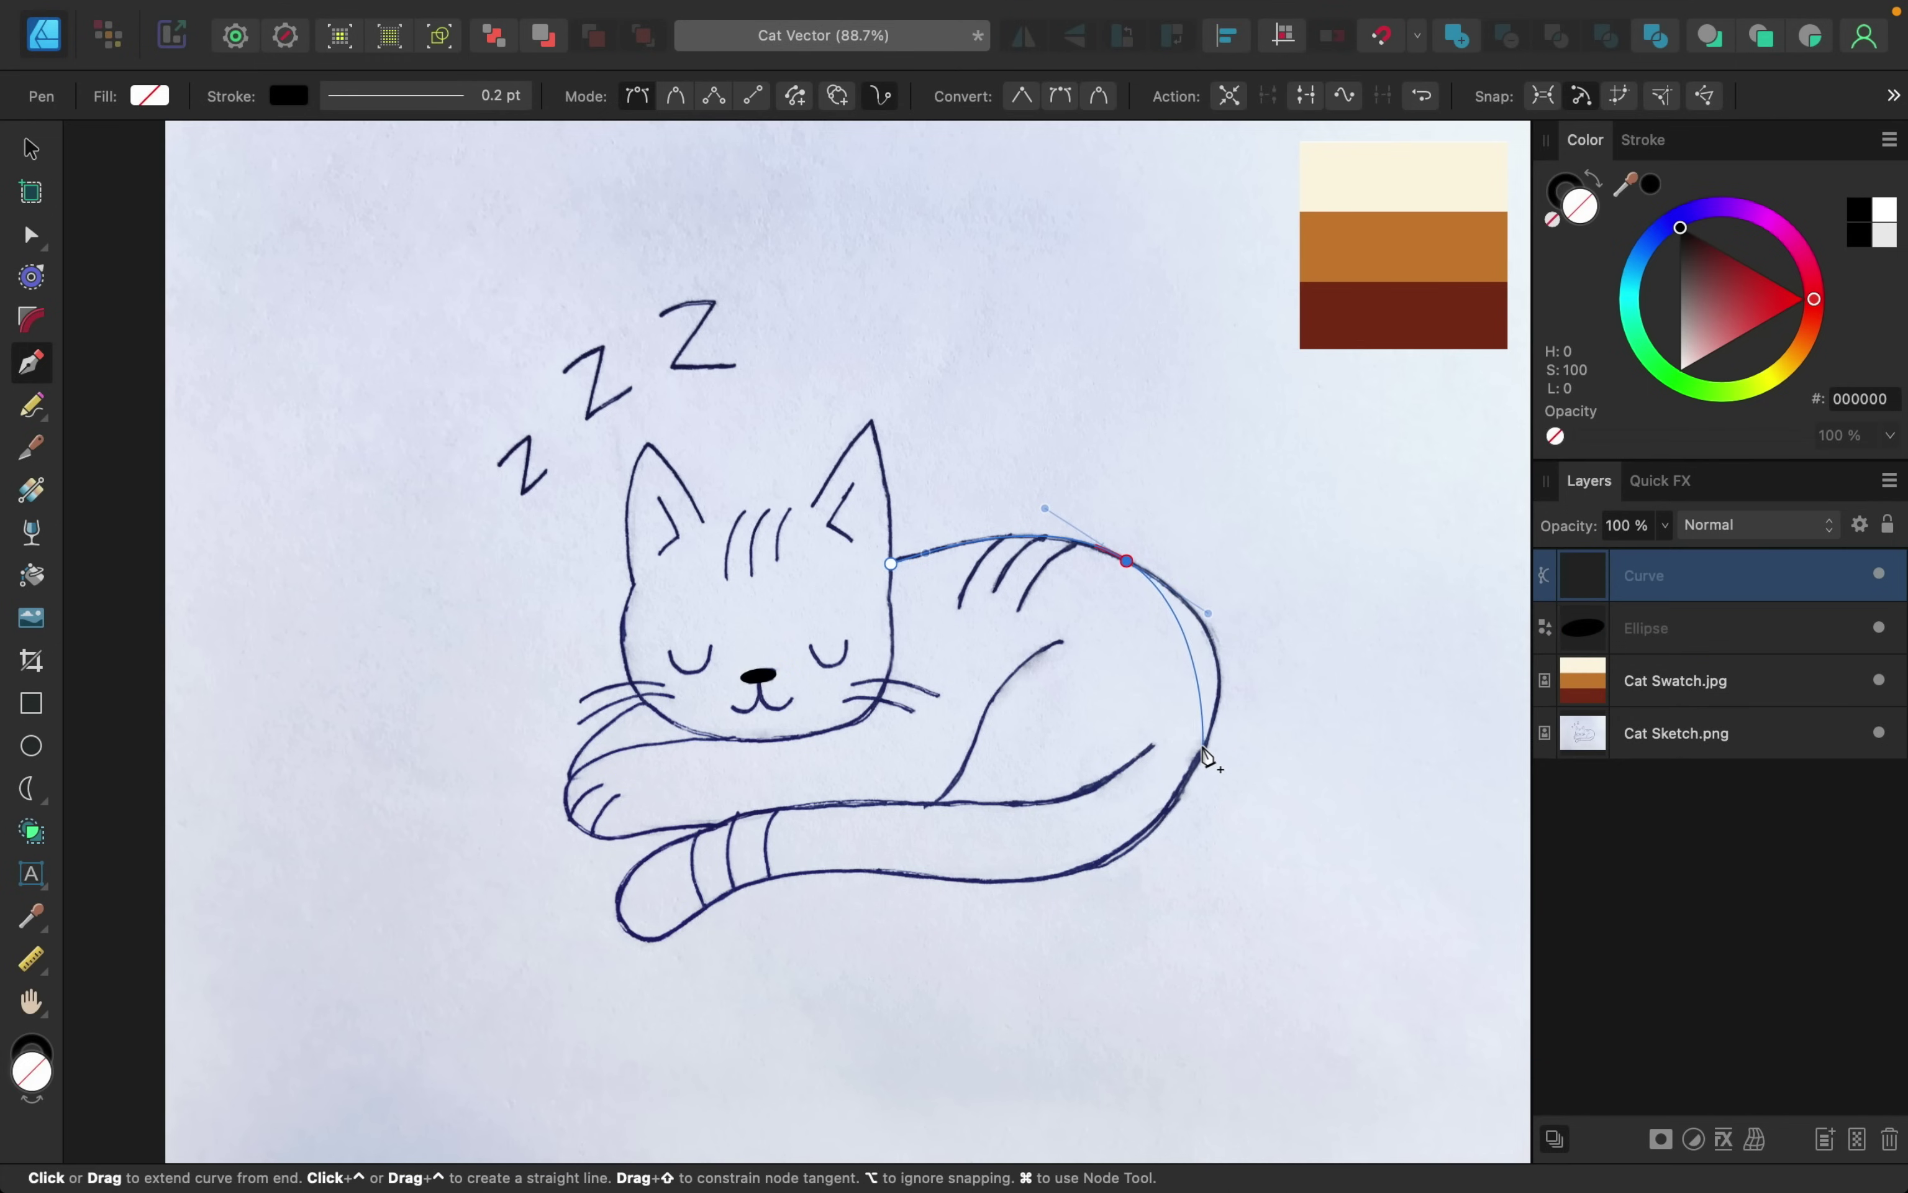
{"action": "left_click_drag", "start_coordinate": [1197, 758], "coordinate": [1155, 867]}
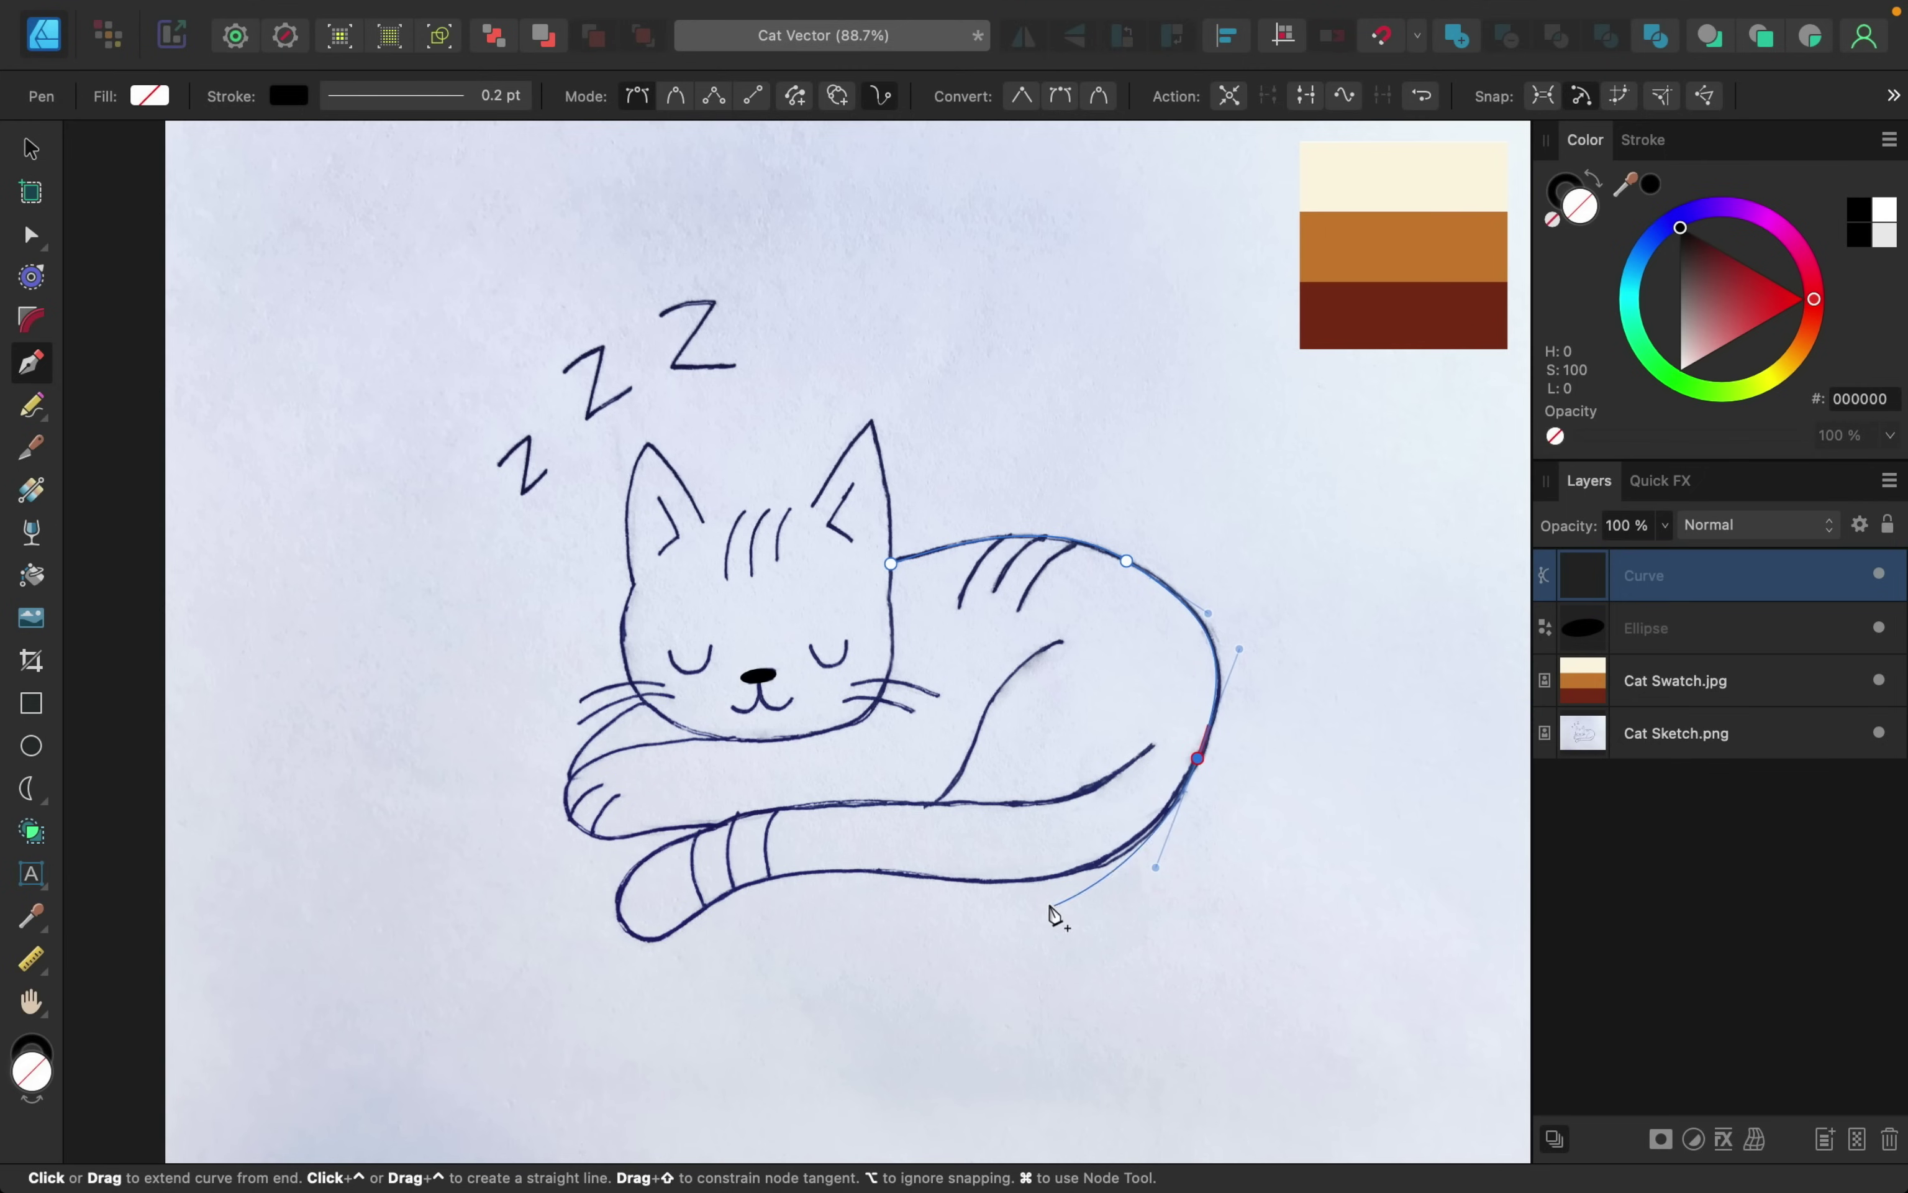
{"action": "left_click_drag", "start_coordinate": [1018, 880], "coordinate": [966, 888]}
{"action": "left_click", "coordinate": [798, 874]}
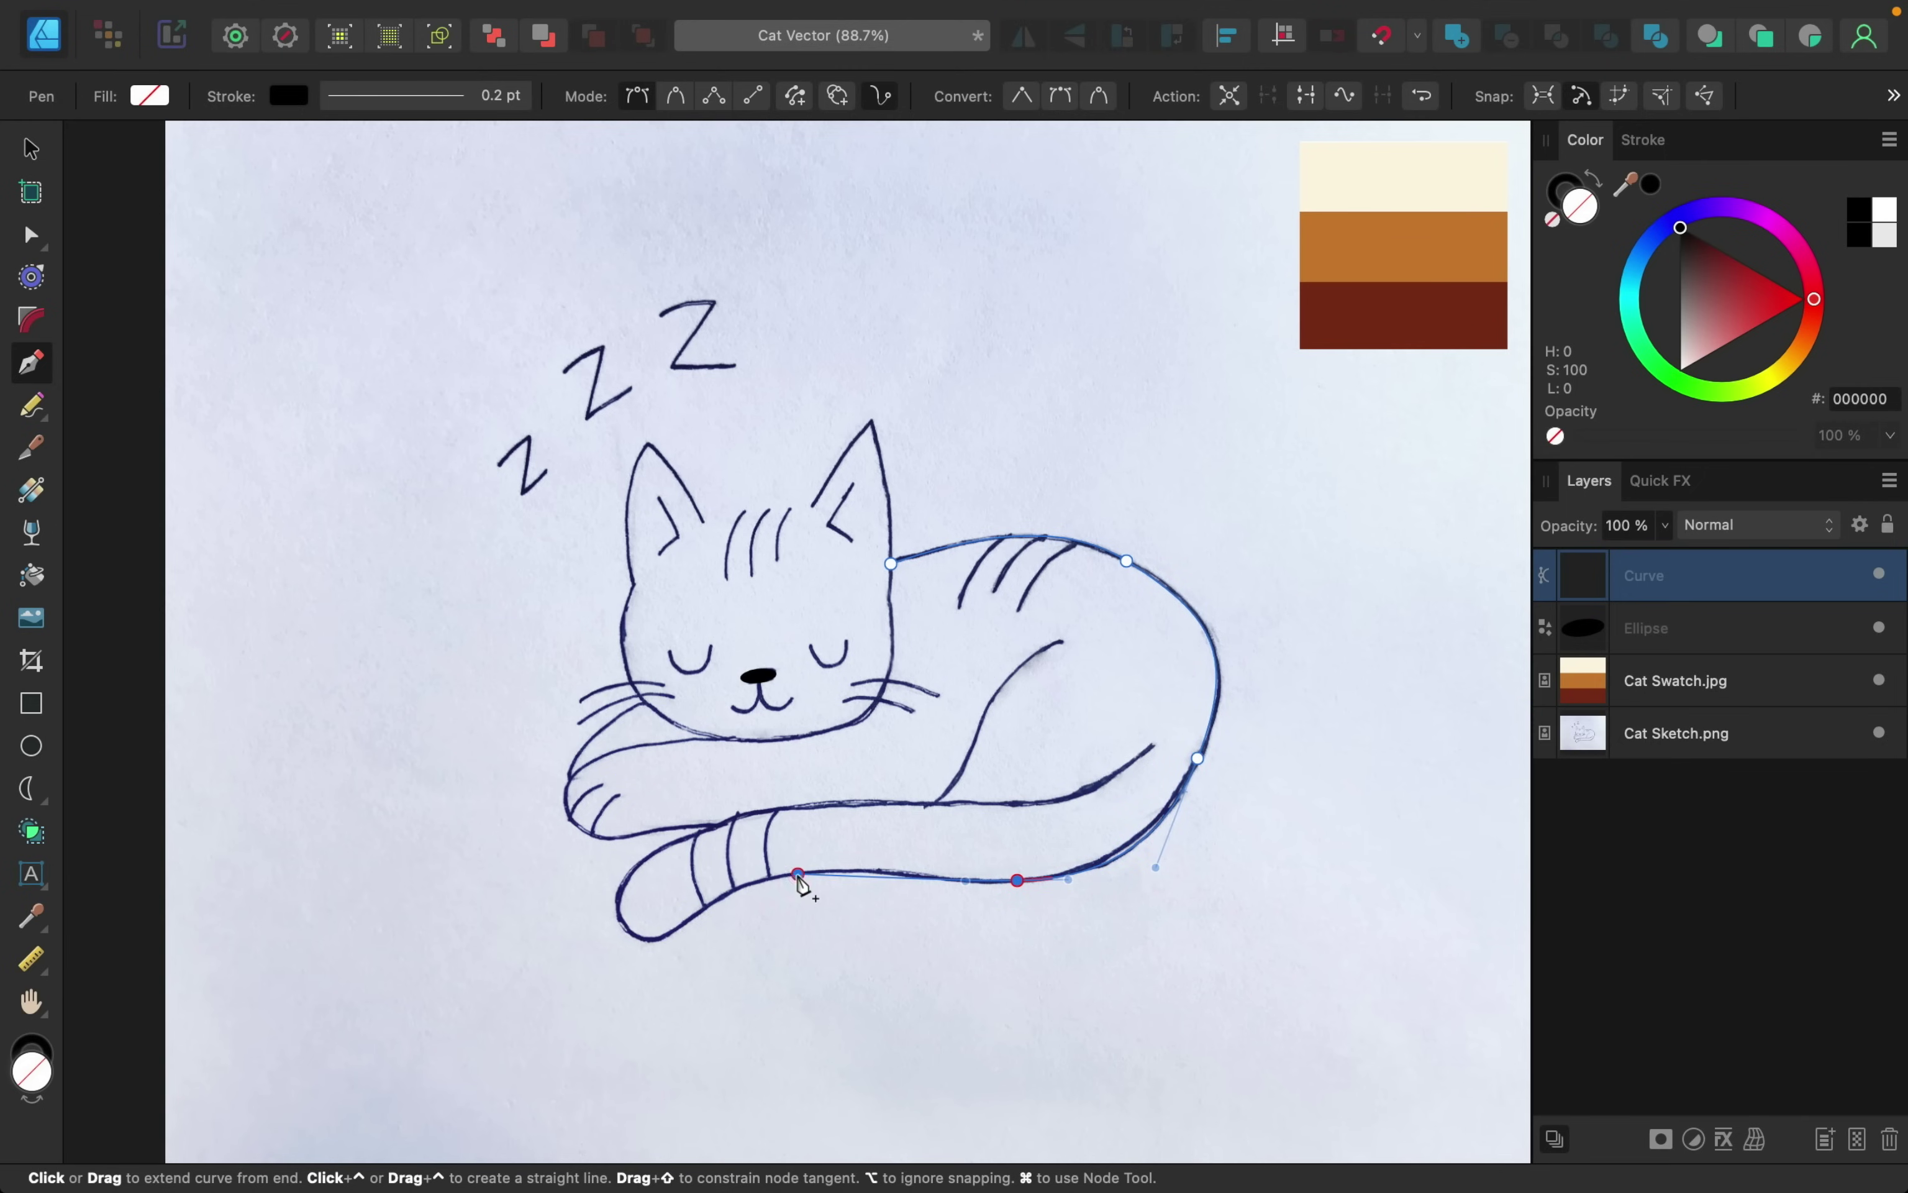
{"action": "left_click_drag", "start_coordinate": [798, 874], "coordinate": [745, 881]}
- Continue the body curve around the tail tip and along the tail's upper edge, ending it as an open path inside the haunch
{"action": "left_click_drag", "start_coordinate": [661, 939], "coordinate": [629, 968]}
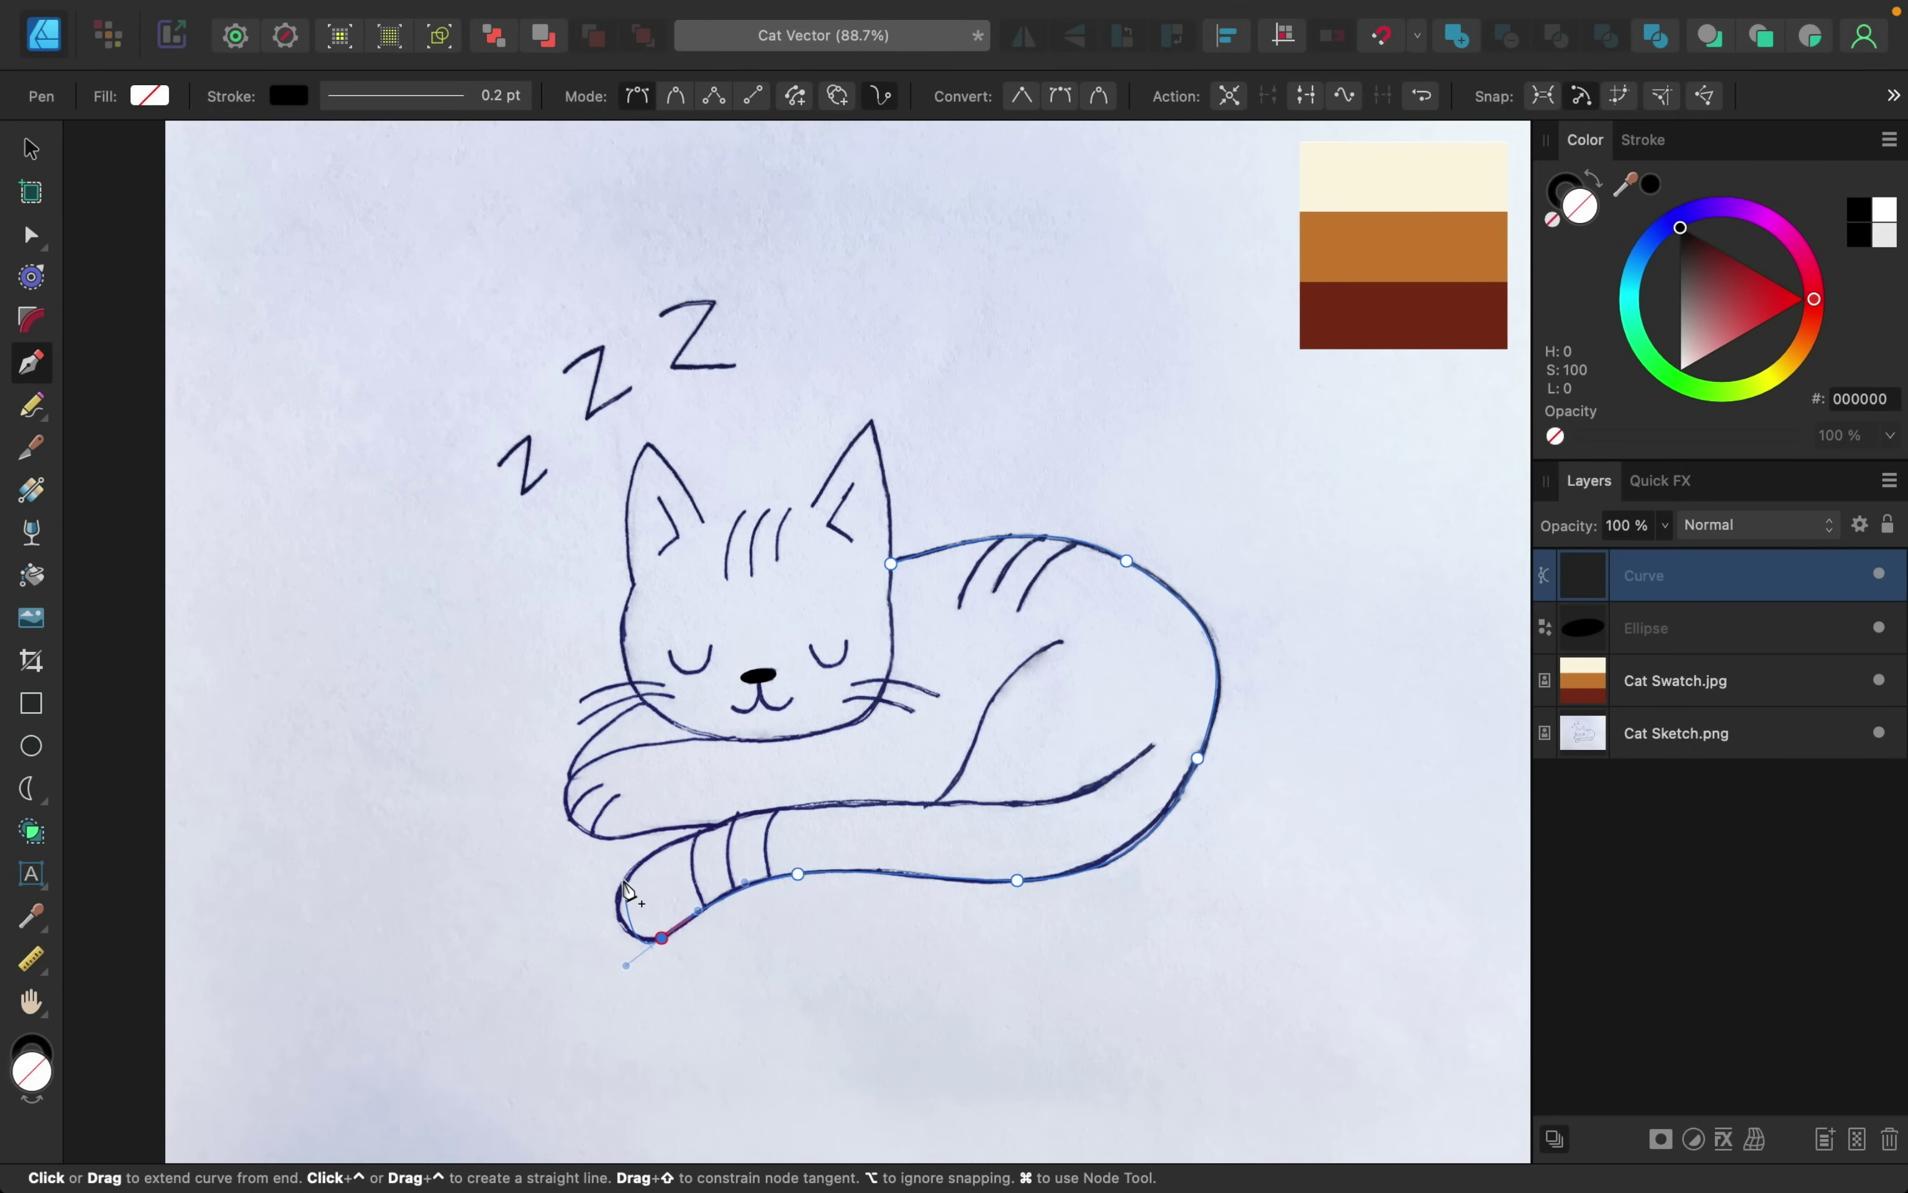
{"action": "left_click_drag", "start_coordinate": [624, 878], "coordinate": [648, 853]}
{"action": "left_click_drag", "start_coordinate": [792, 806], "coordinate": [852, 805]}
{"action": "left_click_drag", "start_coordinate": [1048, 803], "coordinate": [1100, 789]}
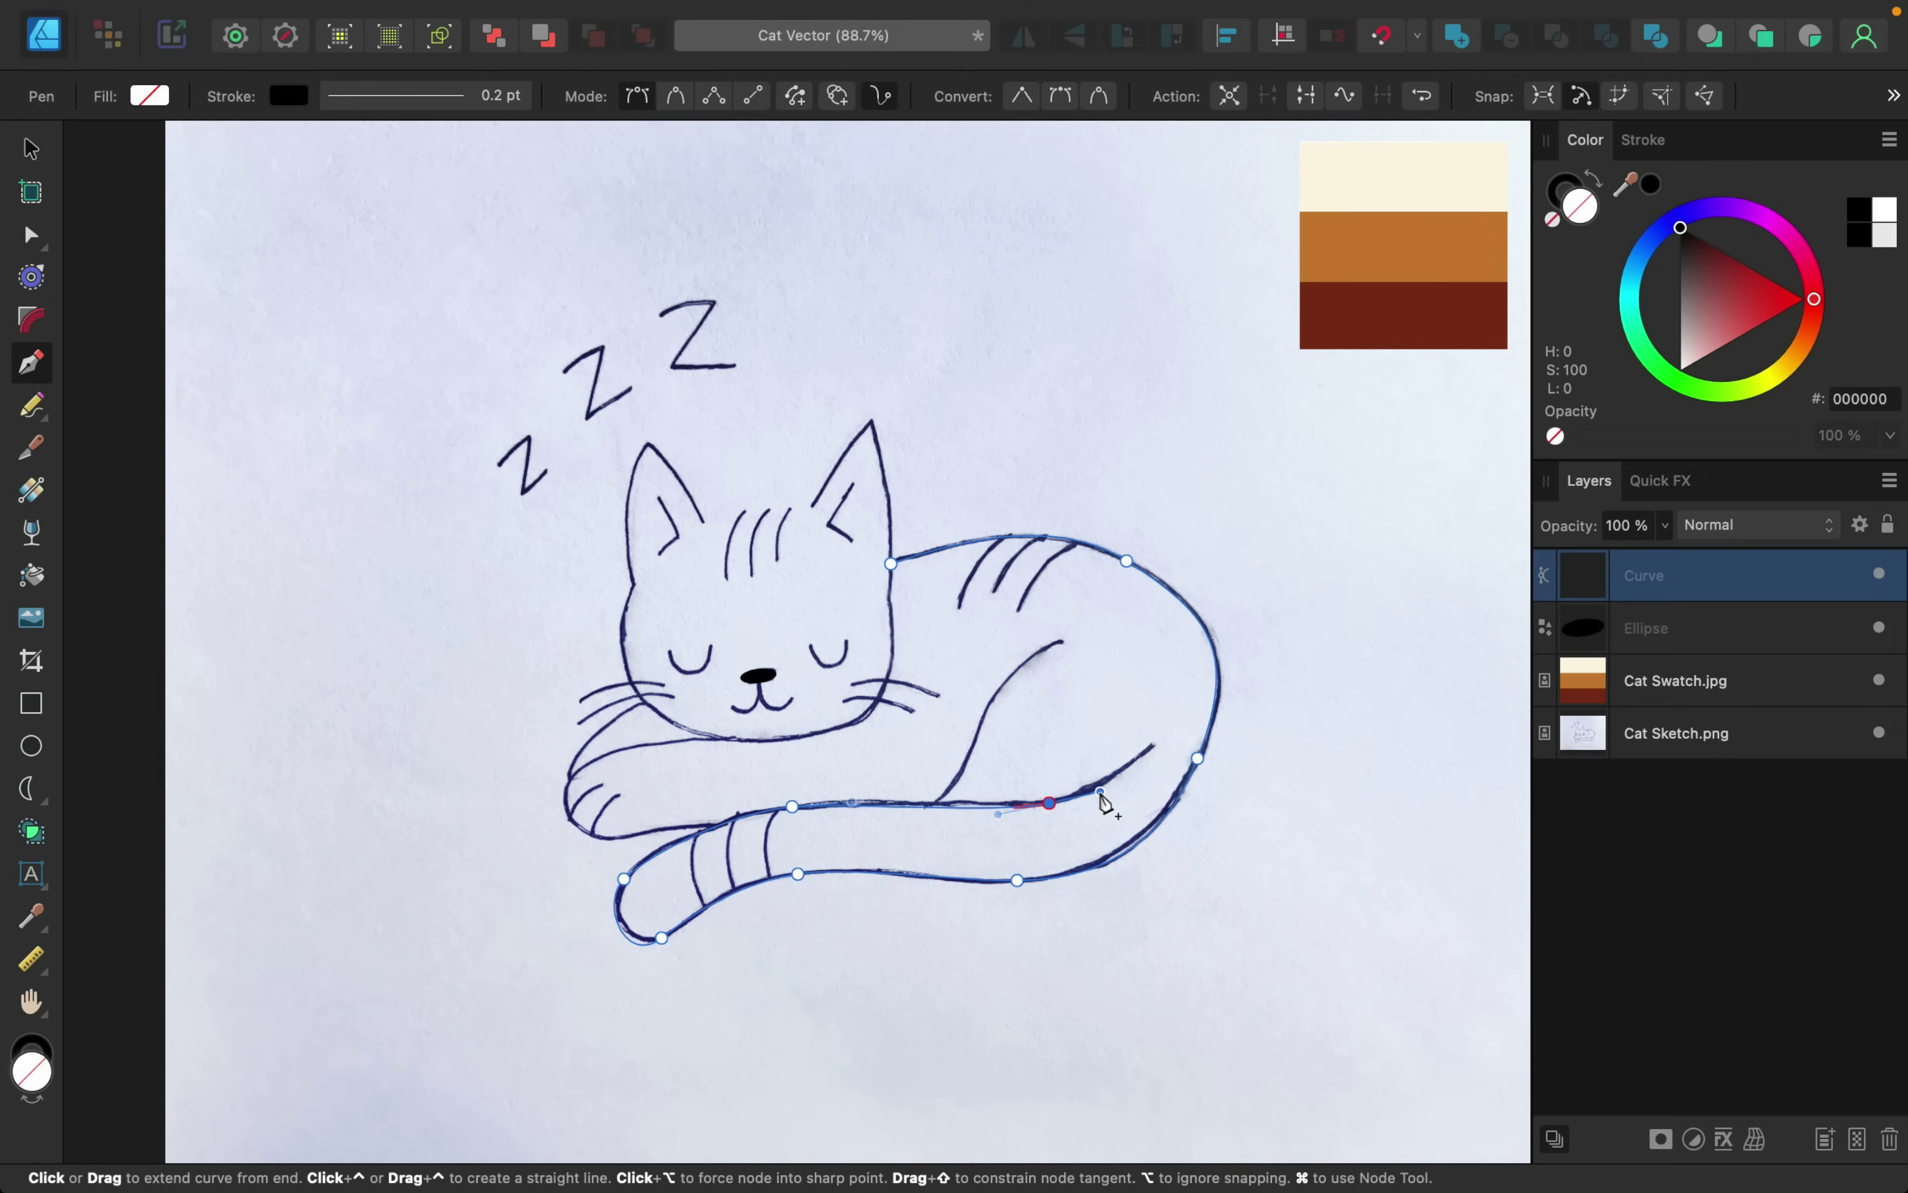
{"action": "left_click", "coordinate": [1152, 746]}
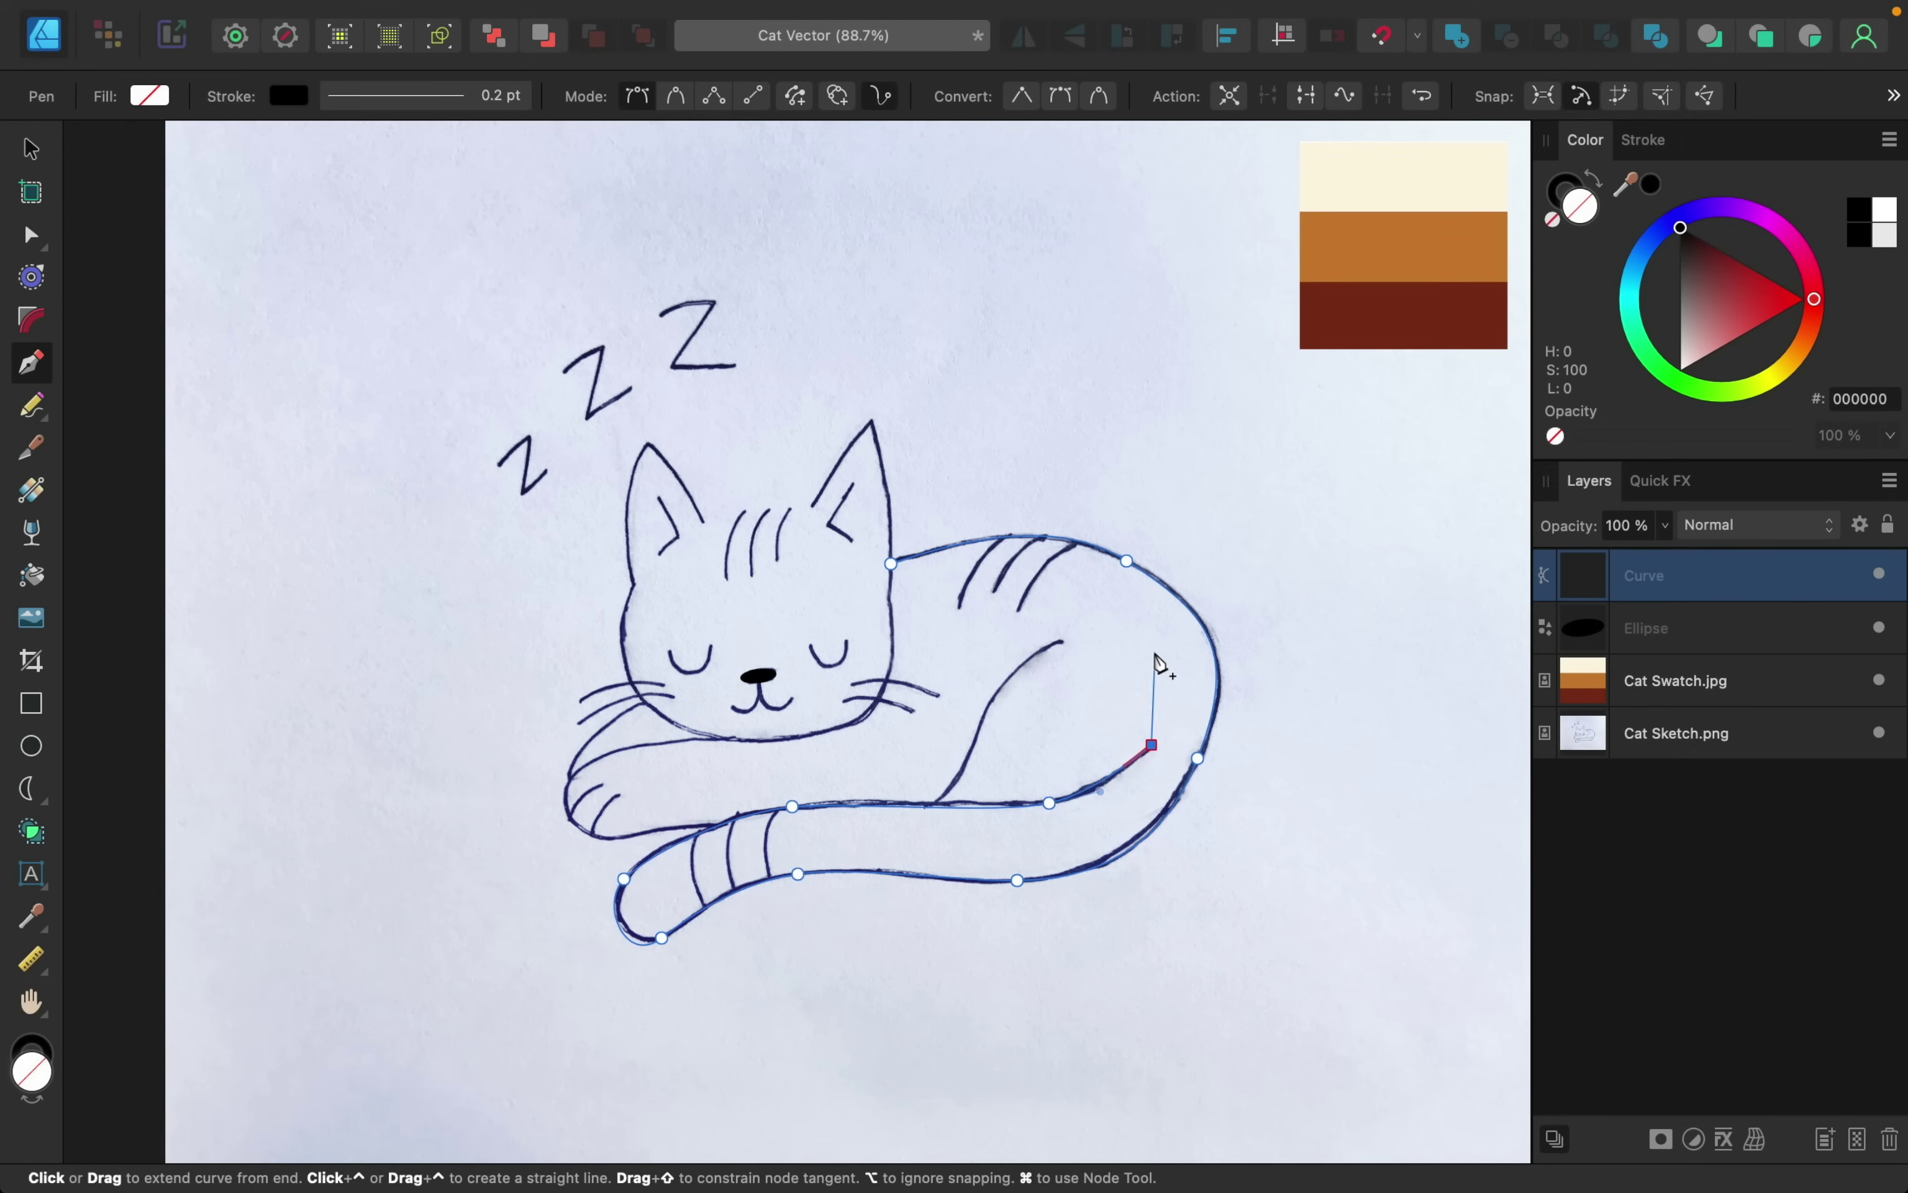
{"action": "key", "text": "Escape"}
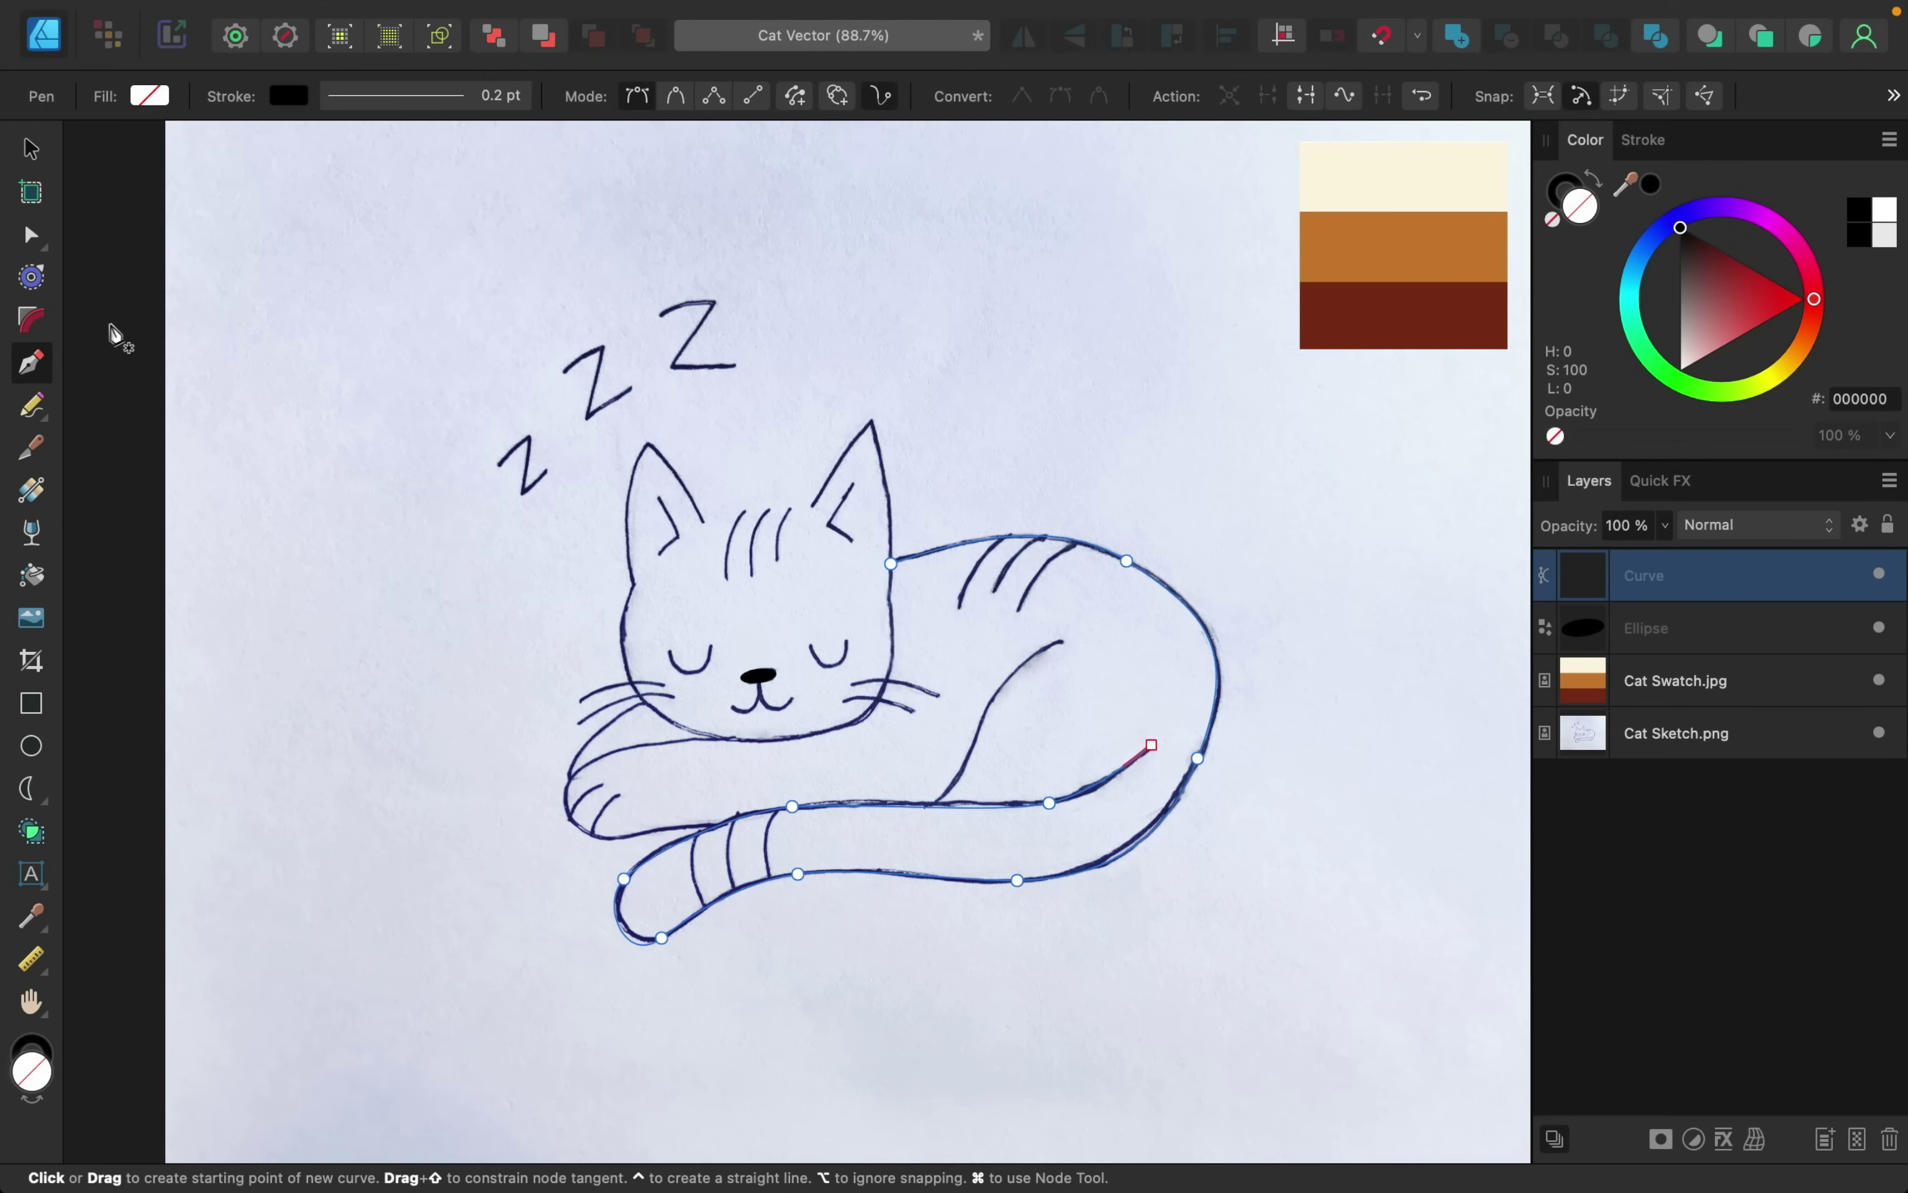
- Adjust the body curve's nodes at the tail tip and the rear of the body to follow the sketch more closely
{"action": "left_click", "coordinate": [32, 237]}
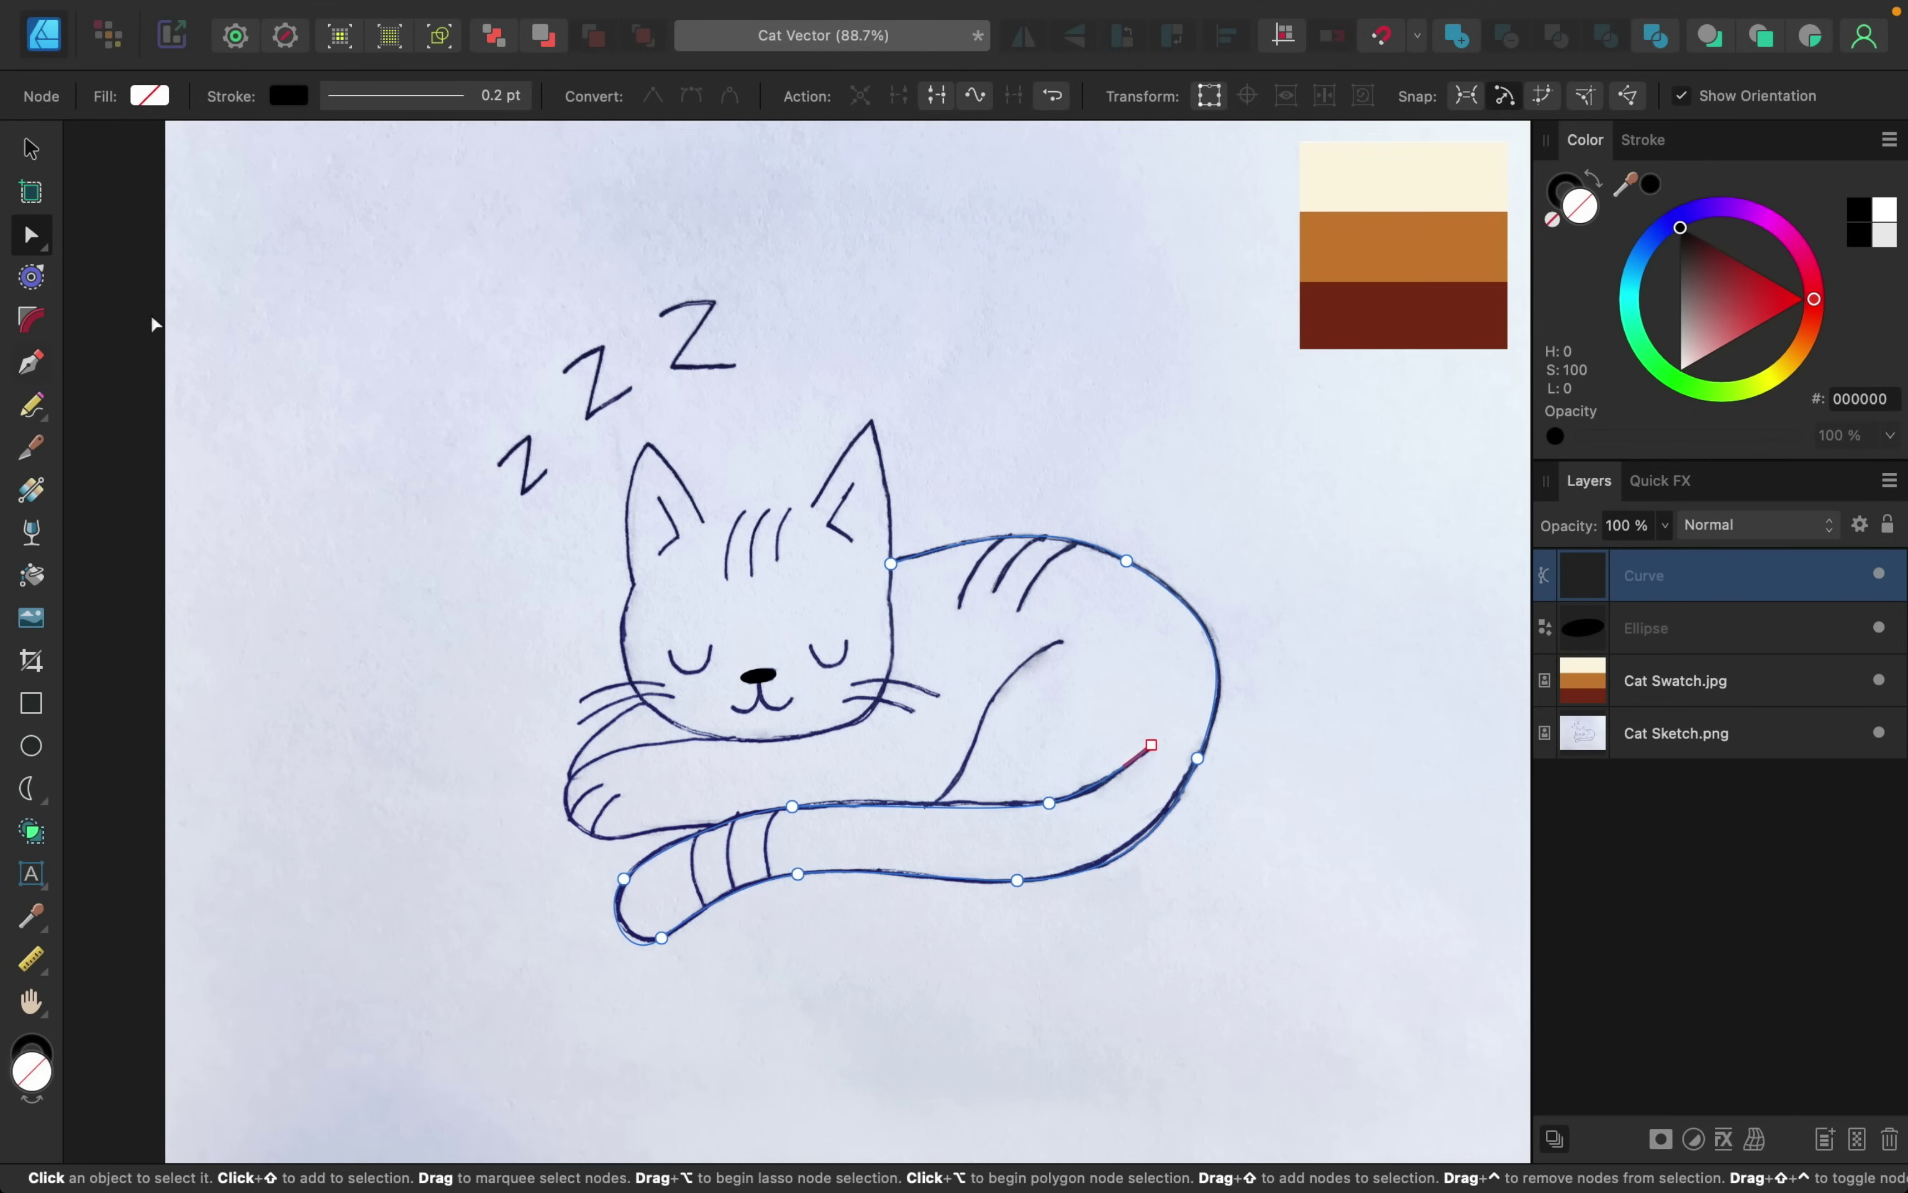
{"action": "scroll", "coordinate": [681, 947], "scroll_direction": "up", "scroll_amount": 5}
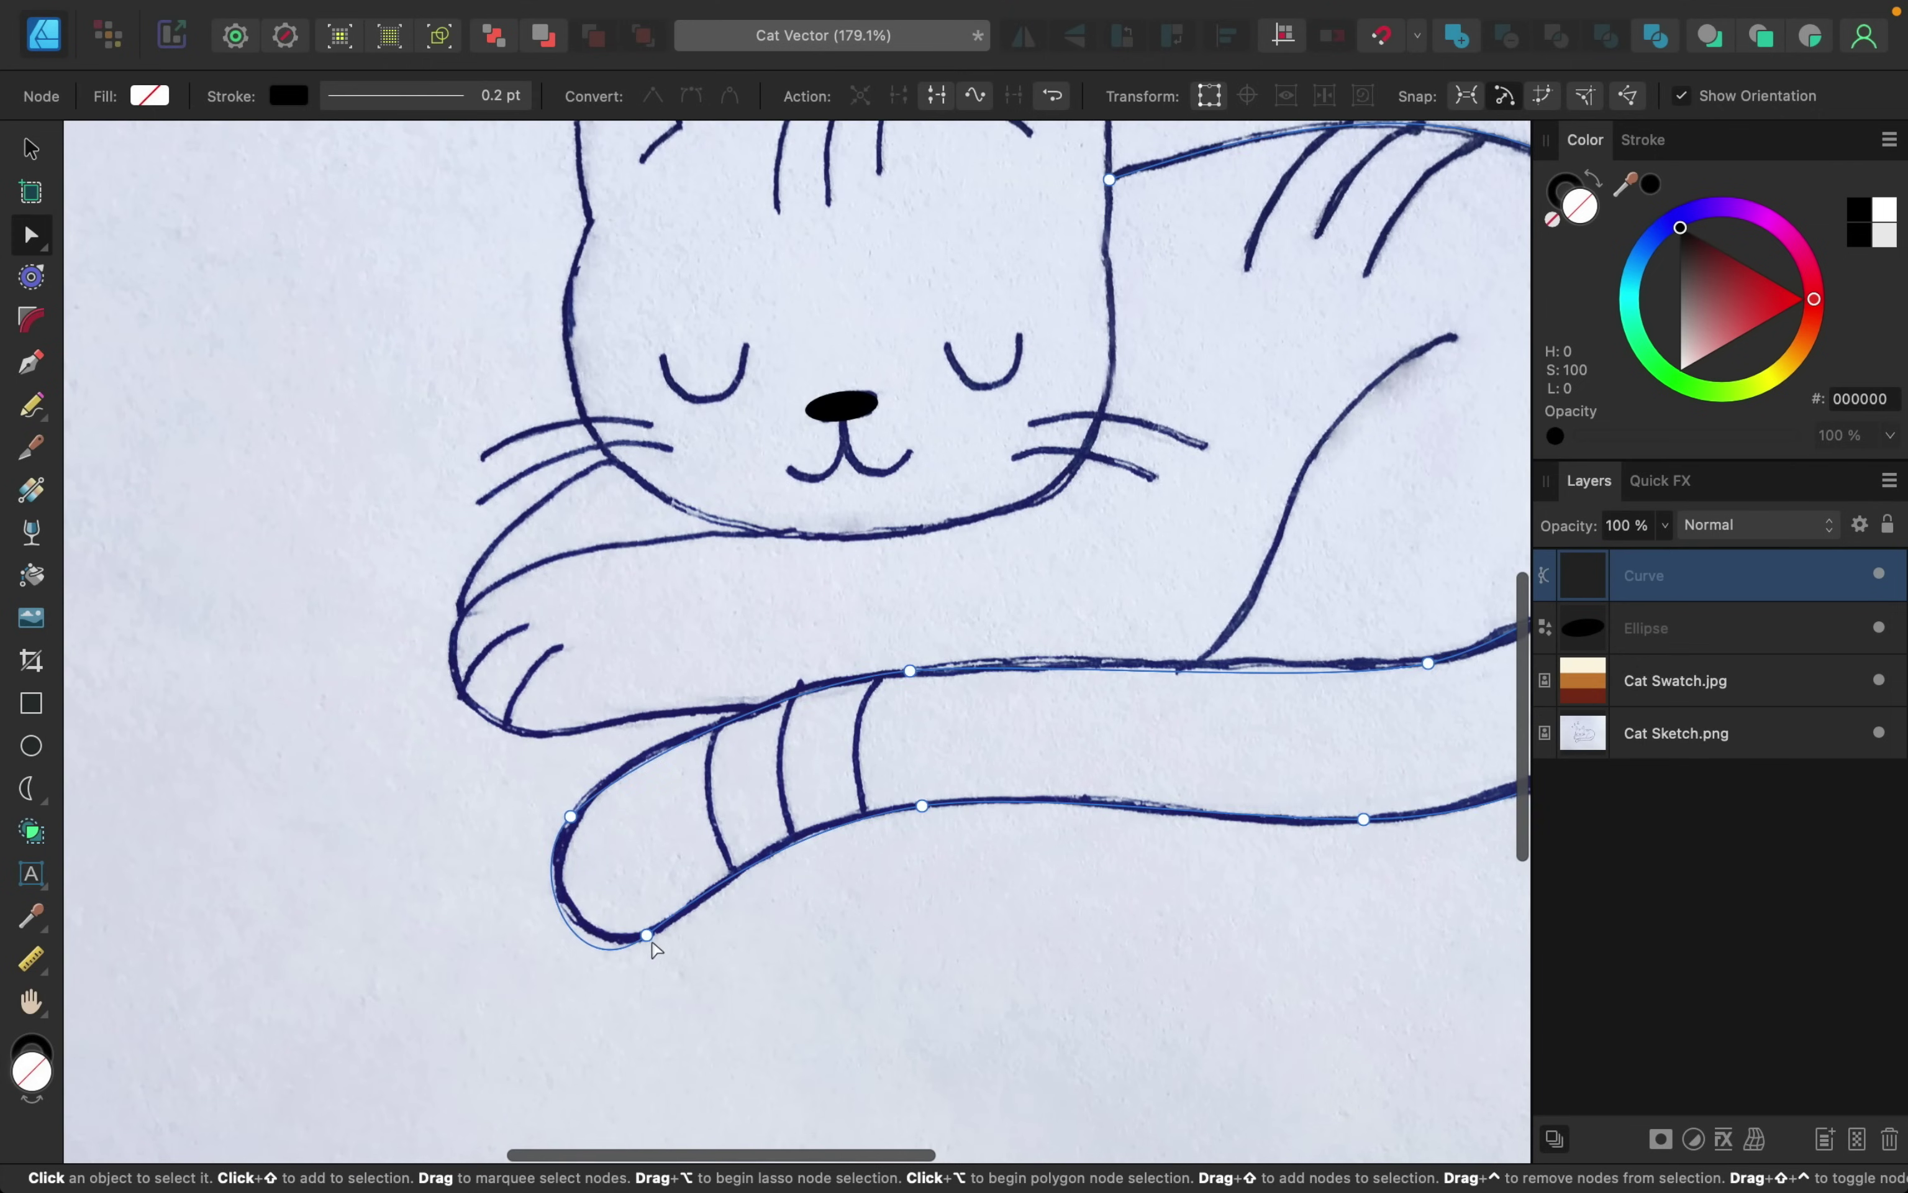
{"action": "left_click", "coordinate": [664, 935]}
{"action": "left_click_drag", "start_coordinate": [665, 935], "coordinate": [667, 936]}
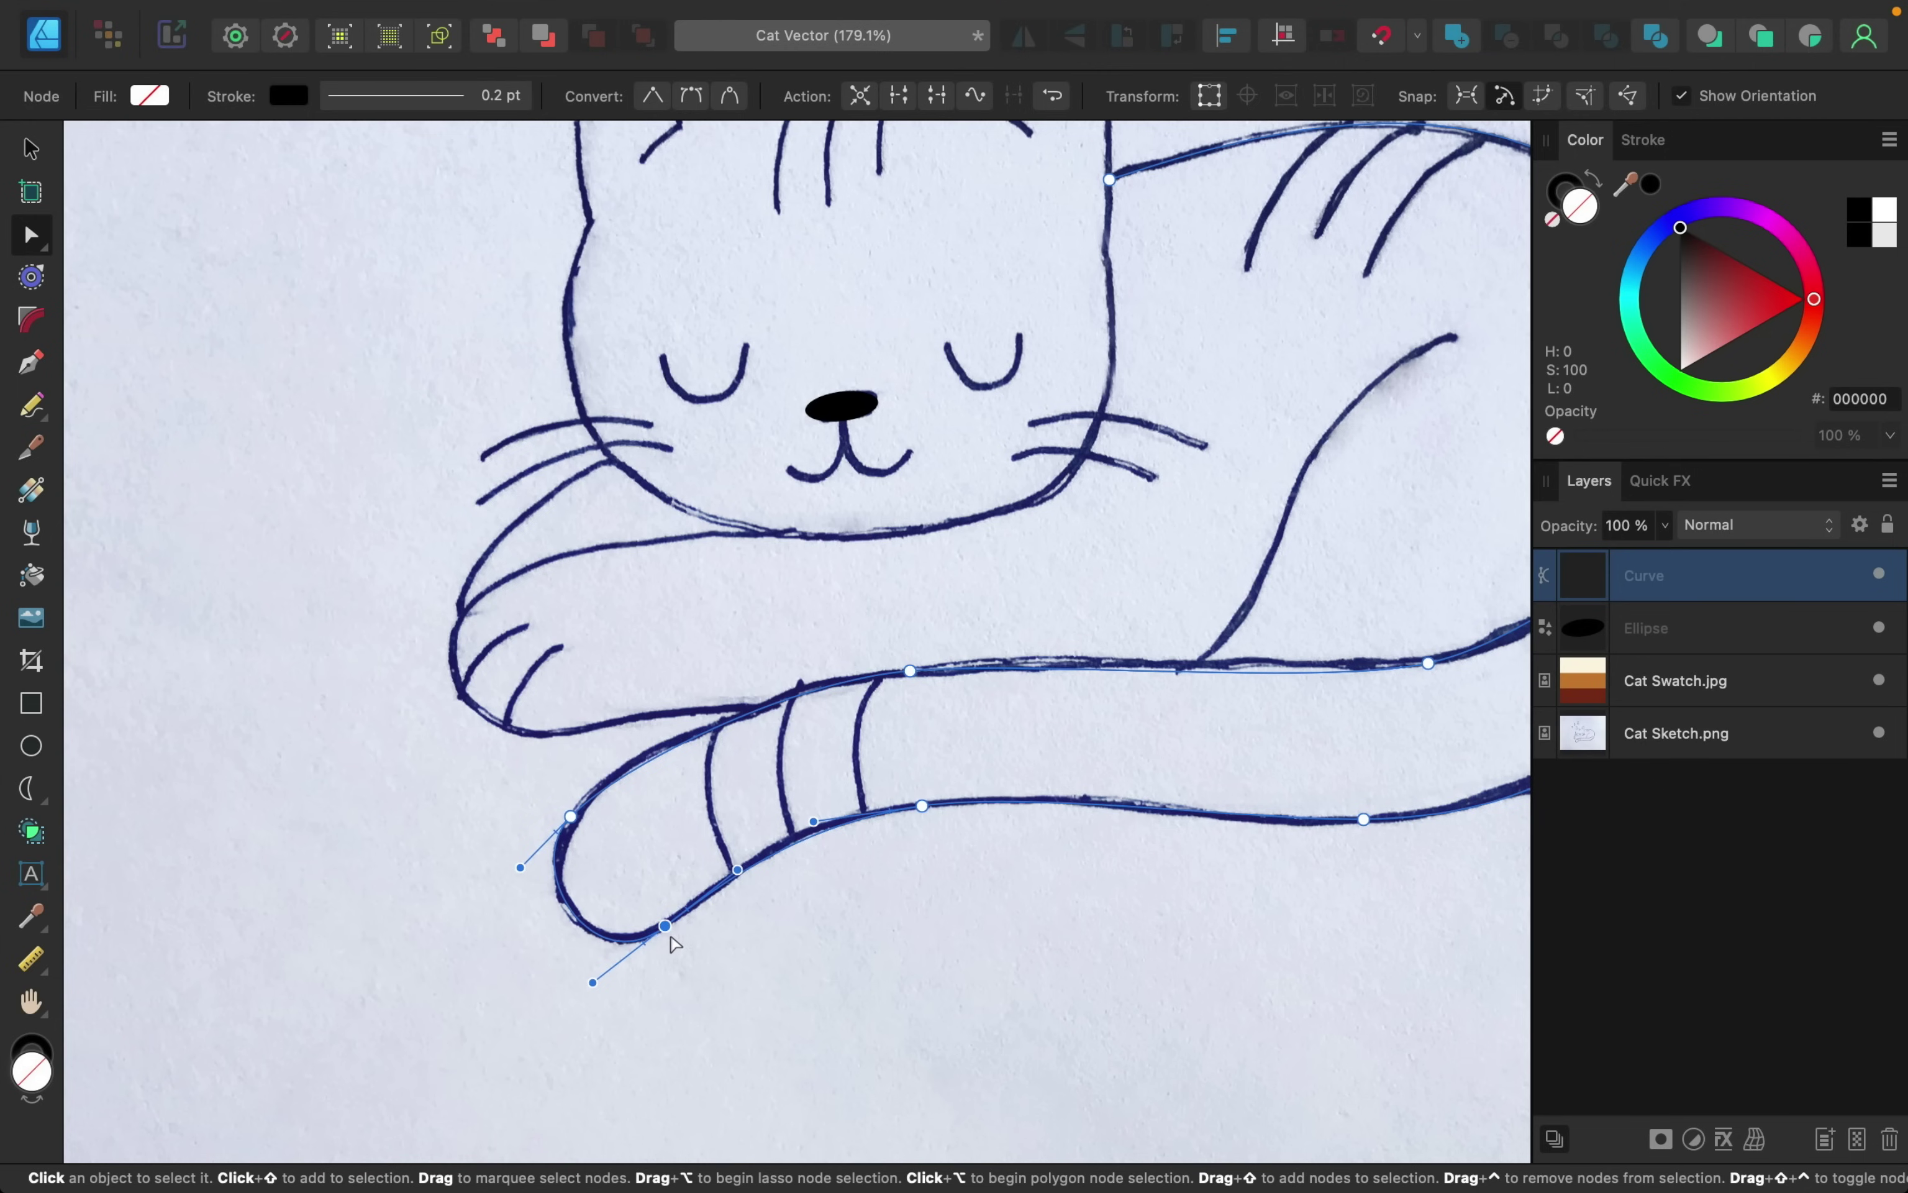
{"action": "scroll", "coordinate": [971, 972], "scroll_direction": "right", "scroll_amount": 10}
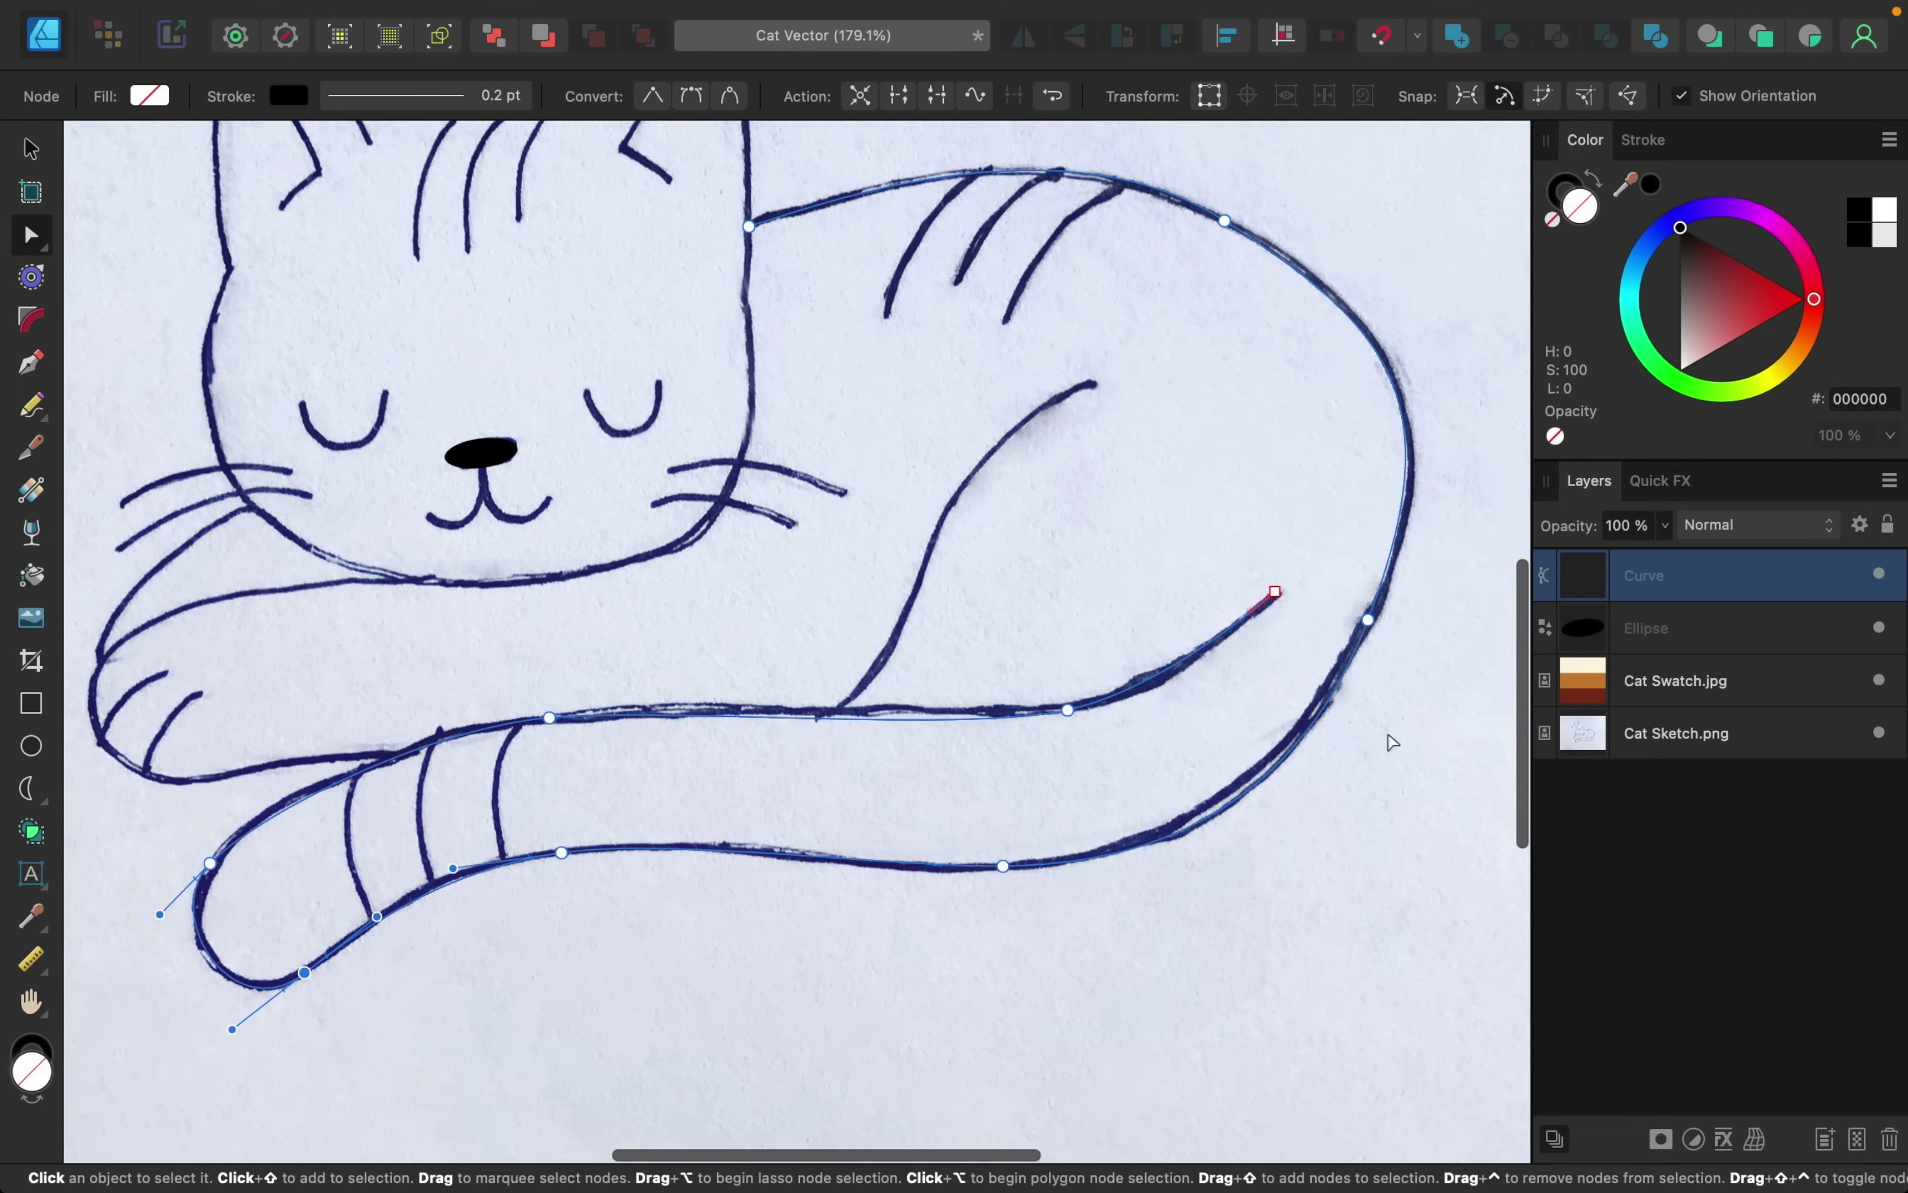
{"action": "left_click", "coordinate": [1317, 684]}
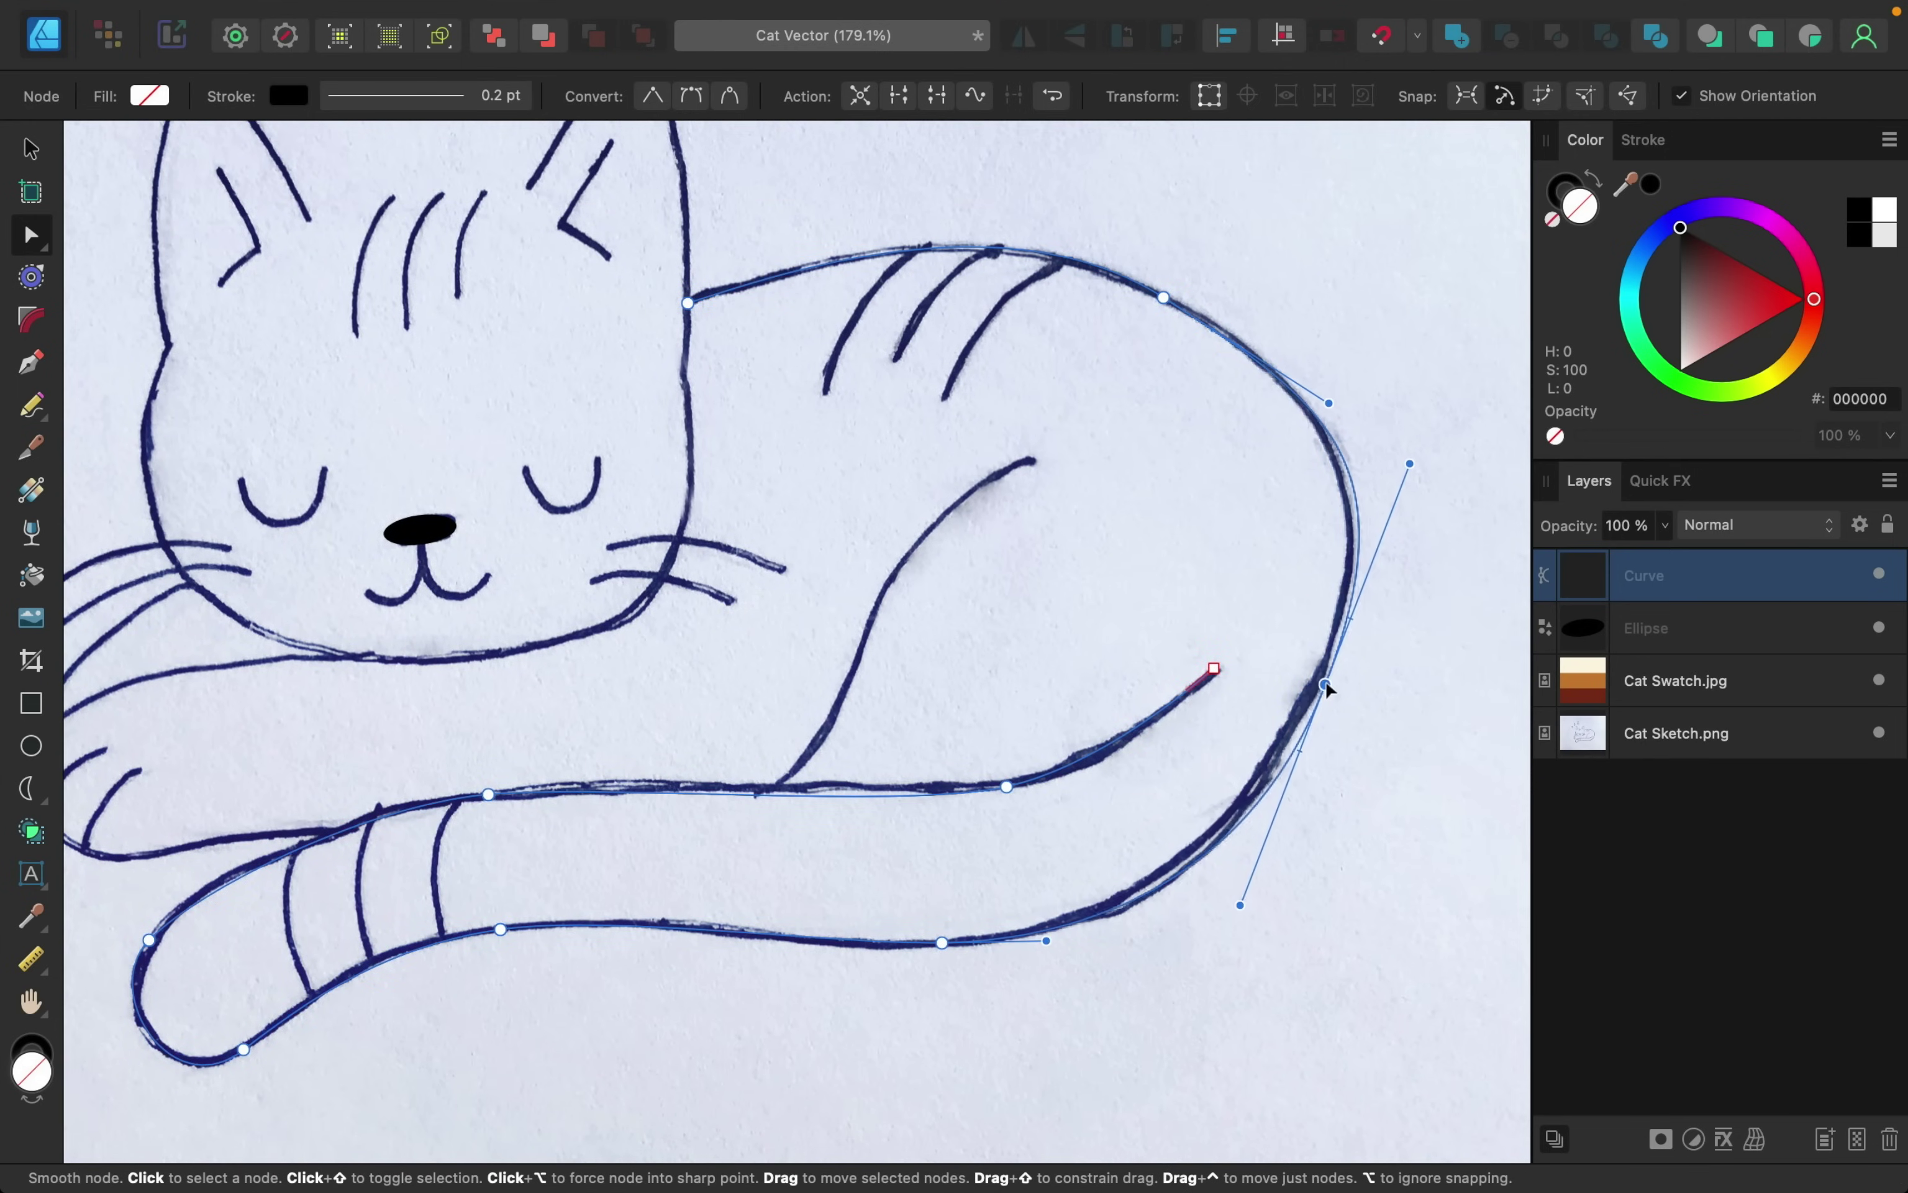
{"action": "left_click_drag", "start_coordinate": [1318, 684], "coordinate": [1316, 687]}
- Set the body curve's stroke width to 4 pt
{"action": "scroll", "coordinate": [1317, 687], "scroll_direction": "down", "scroll_amount": 4}
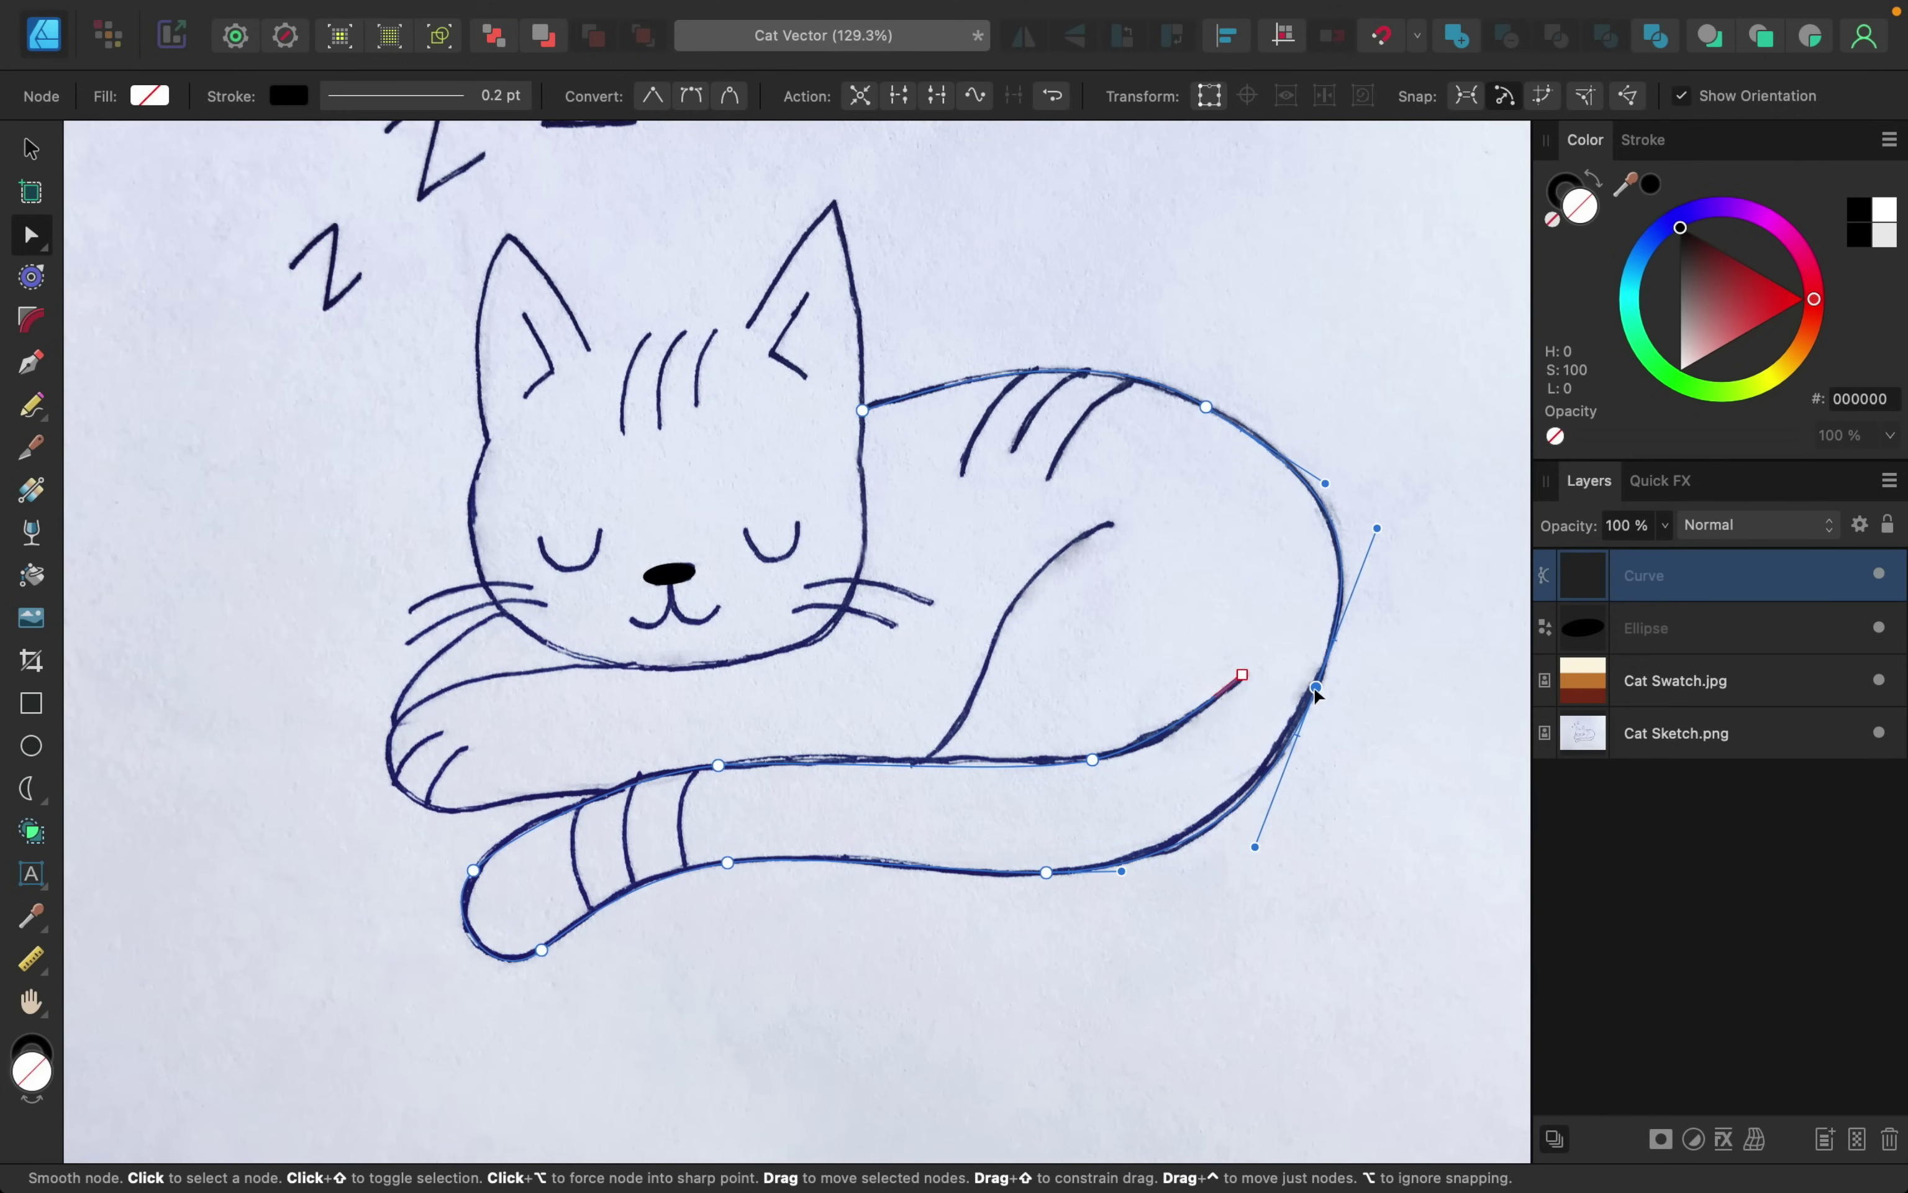
{"action": "left_click", "coordinate": [1648, 143]}
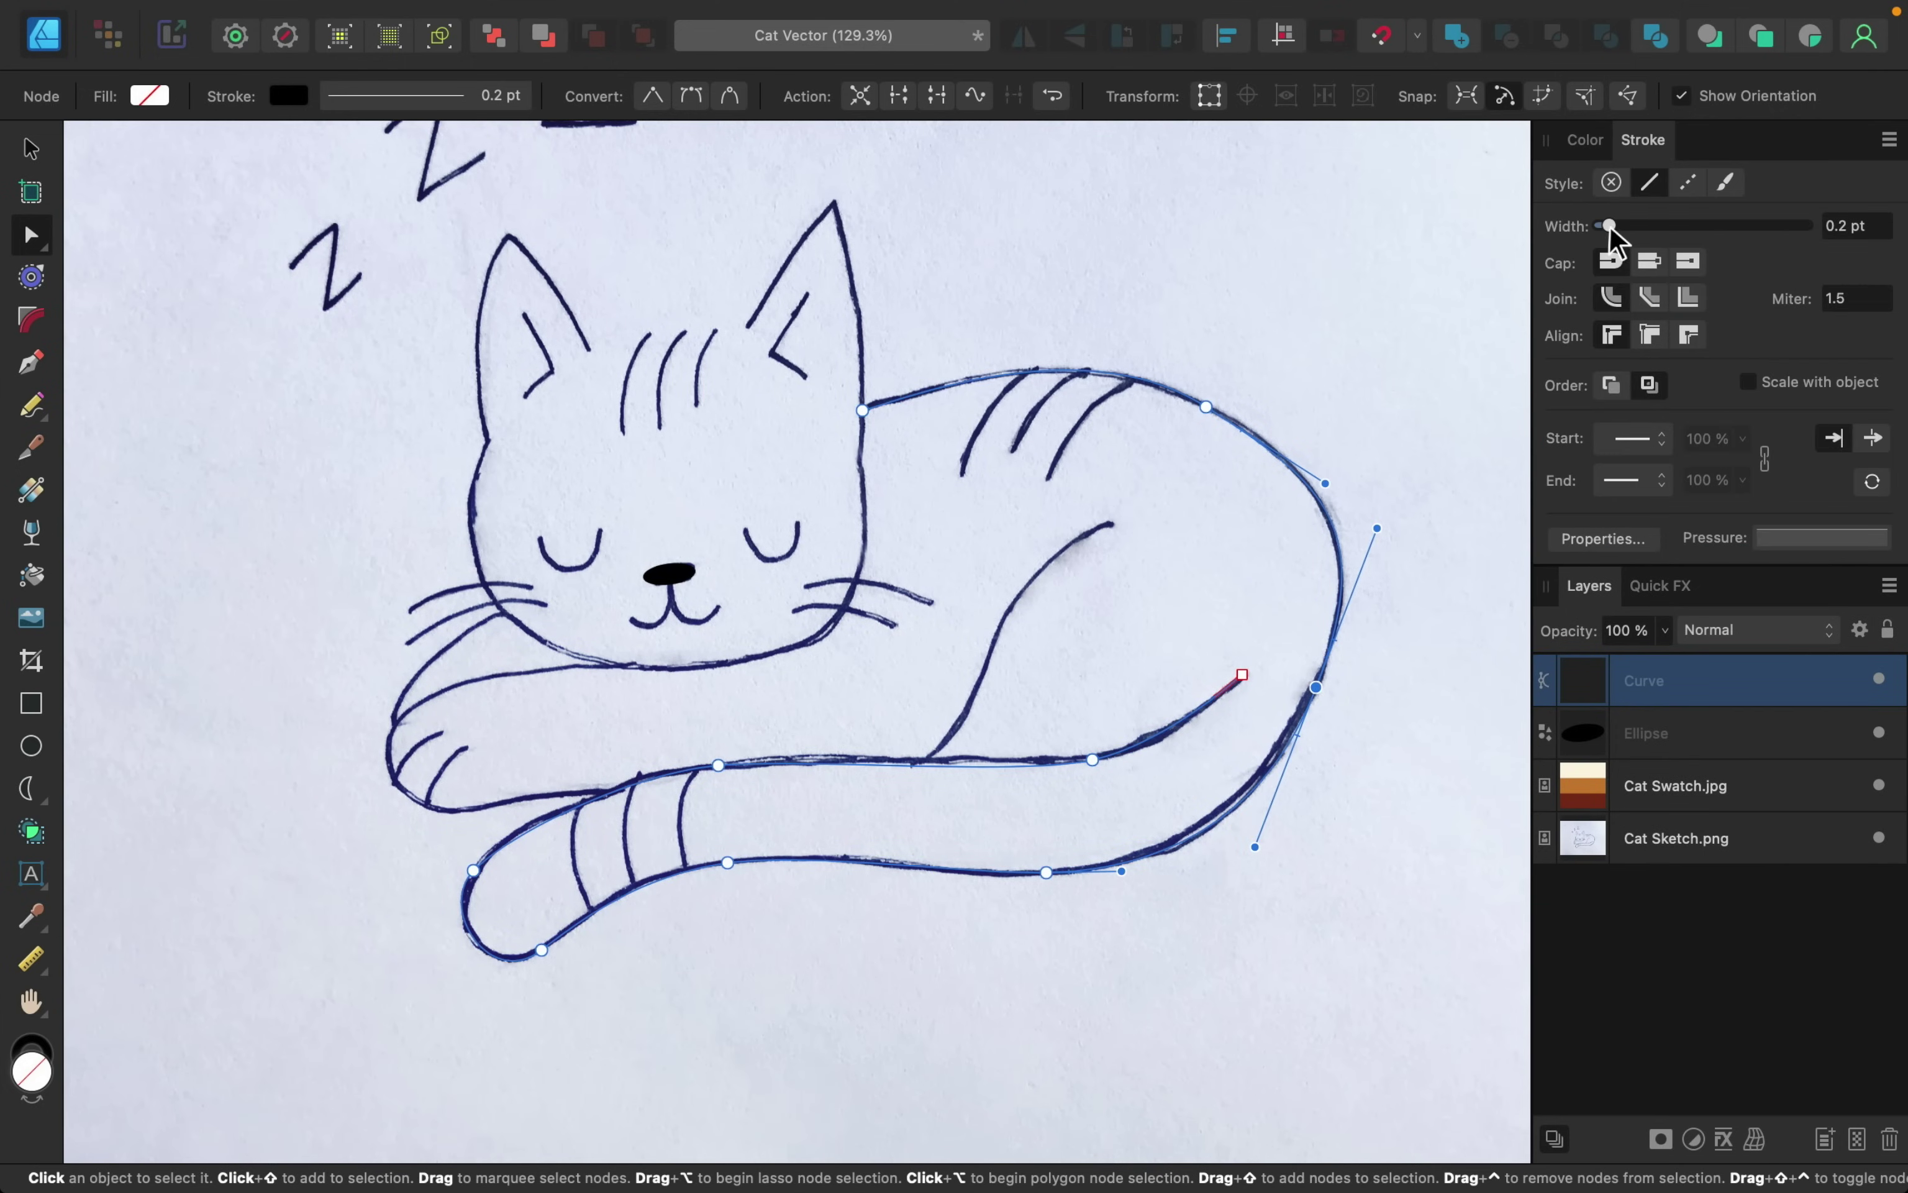
{"action": "mouse_move", "coordinate": [1610, 226]}
{"action": "left_mouse_down"}
{"action": "mouse_move", "coordinate": [1677, 233]}
{"action": "mouse_move", "coordinate": [1660, 233]}
{"action": "left_mouse_up"}
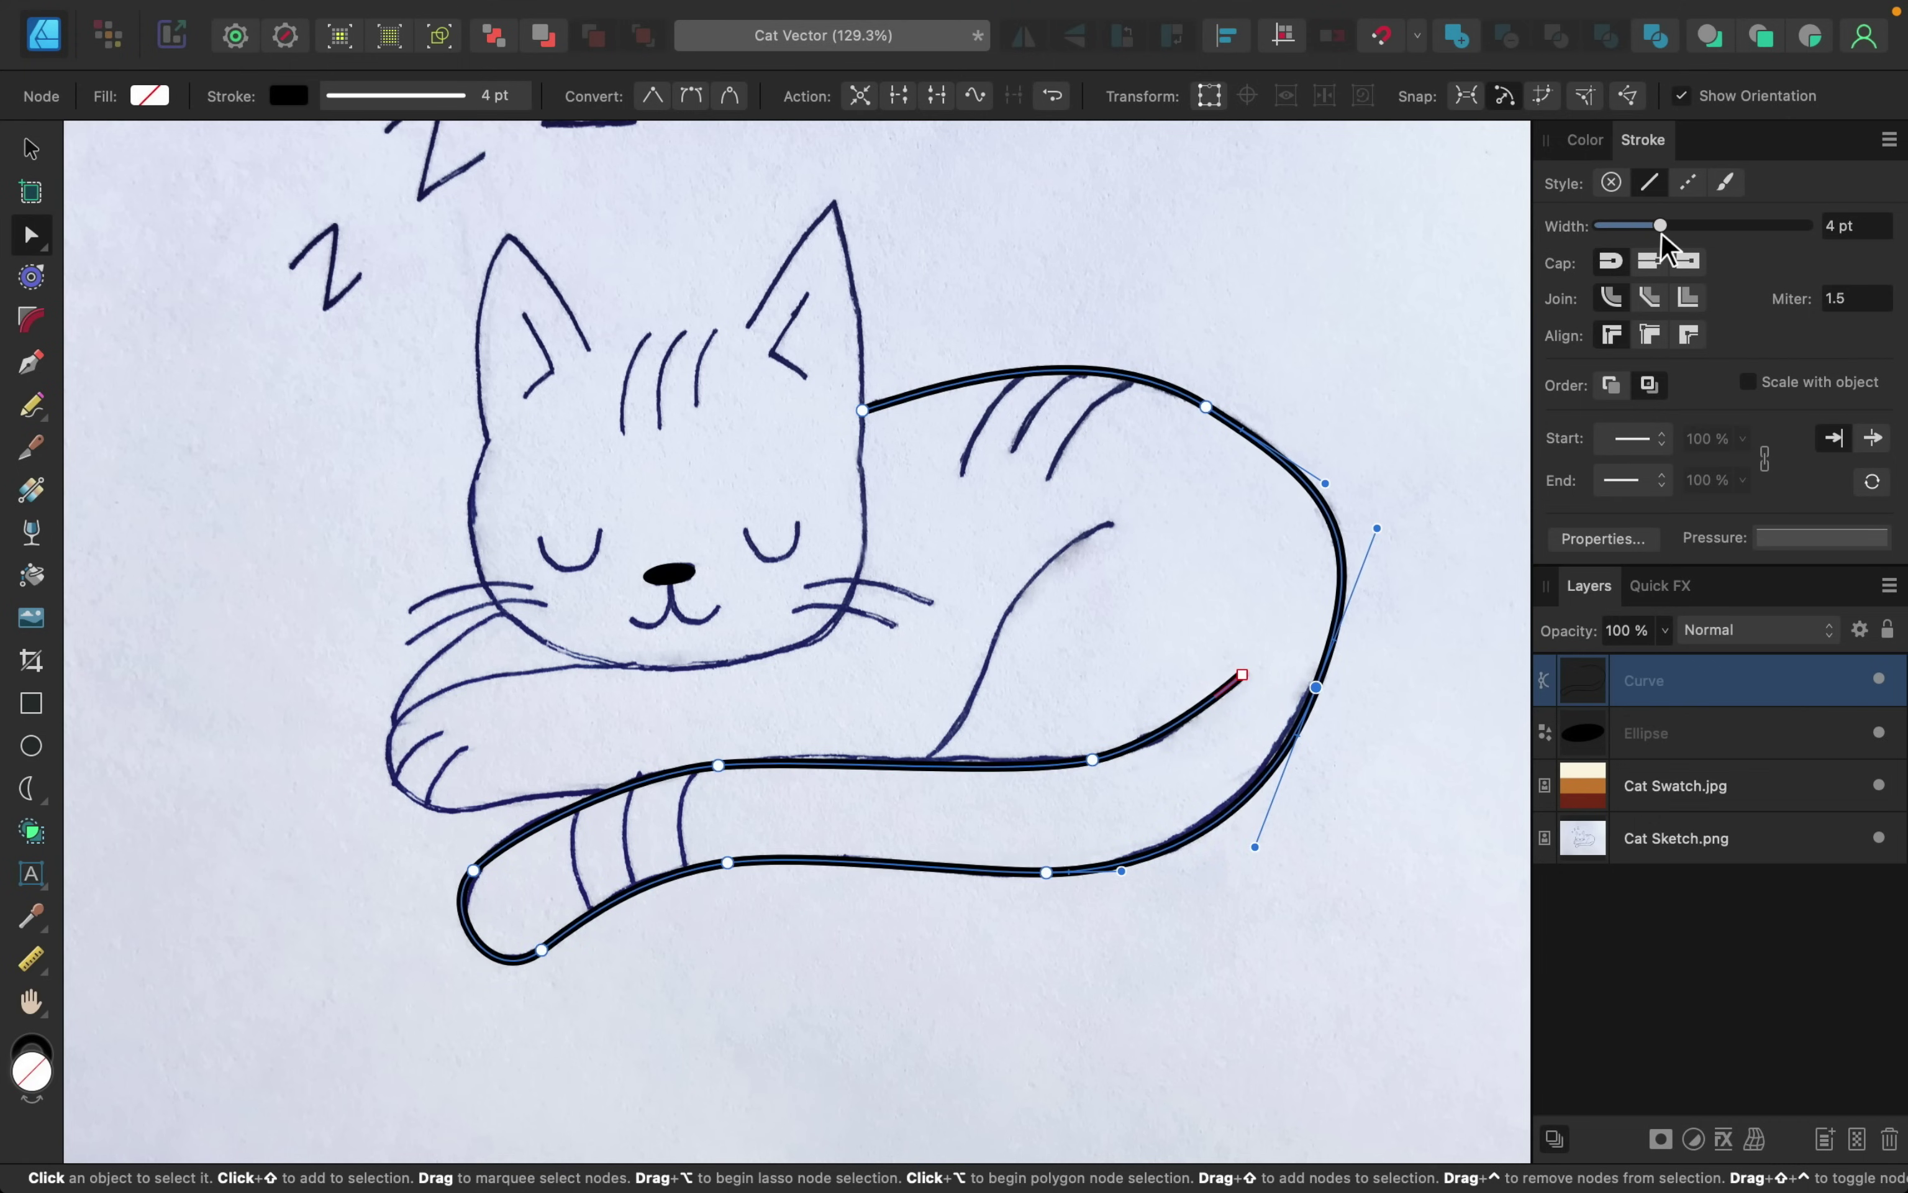
{"action": "left_click", "coordinate": [1599, 146]}
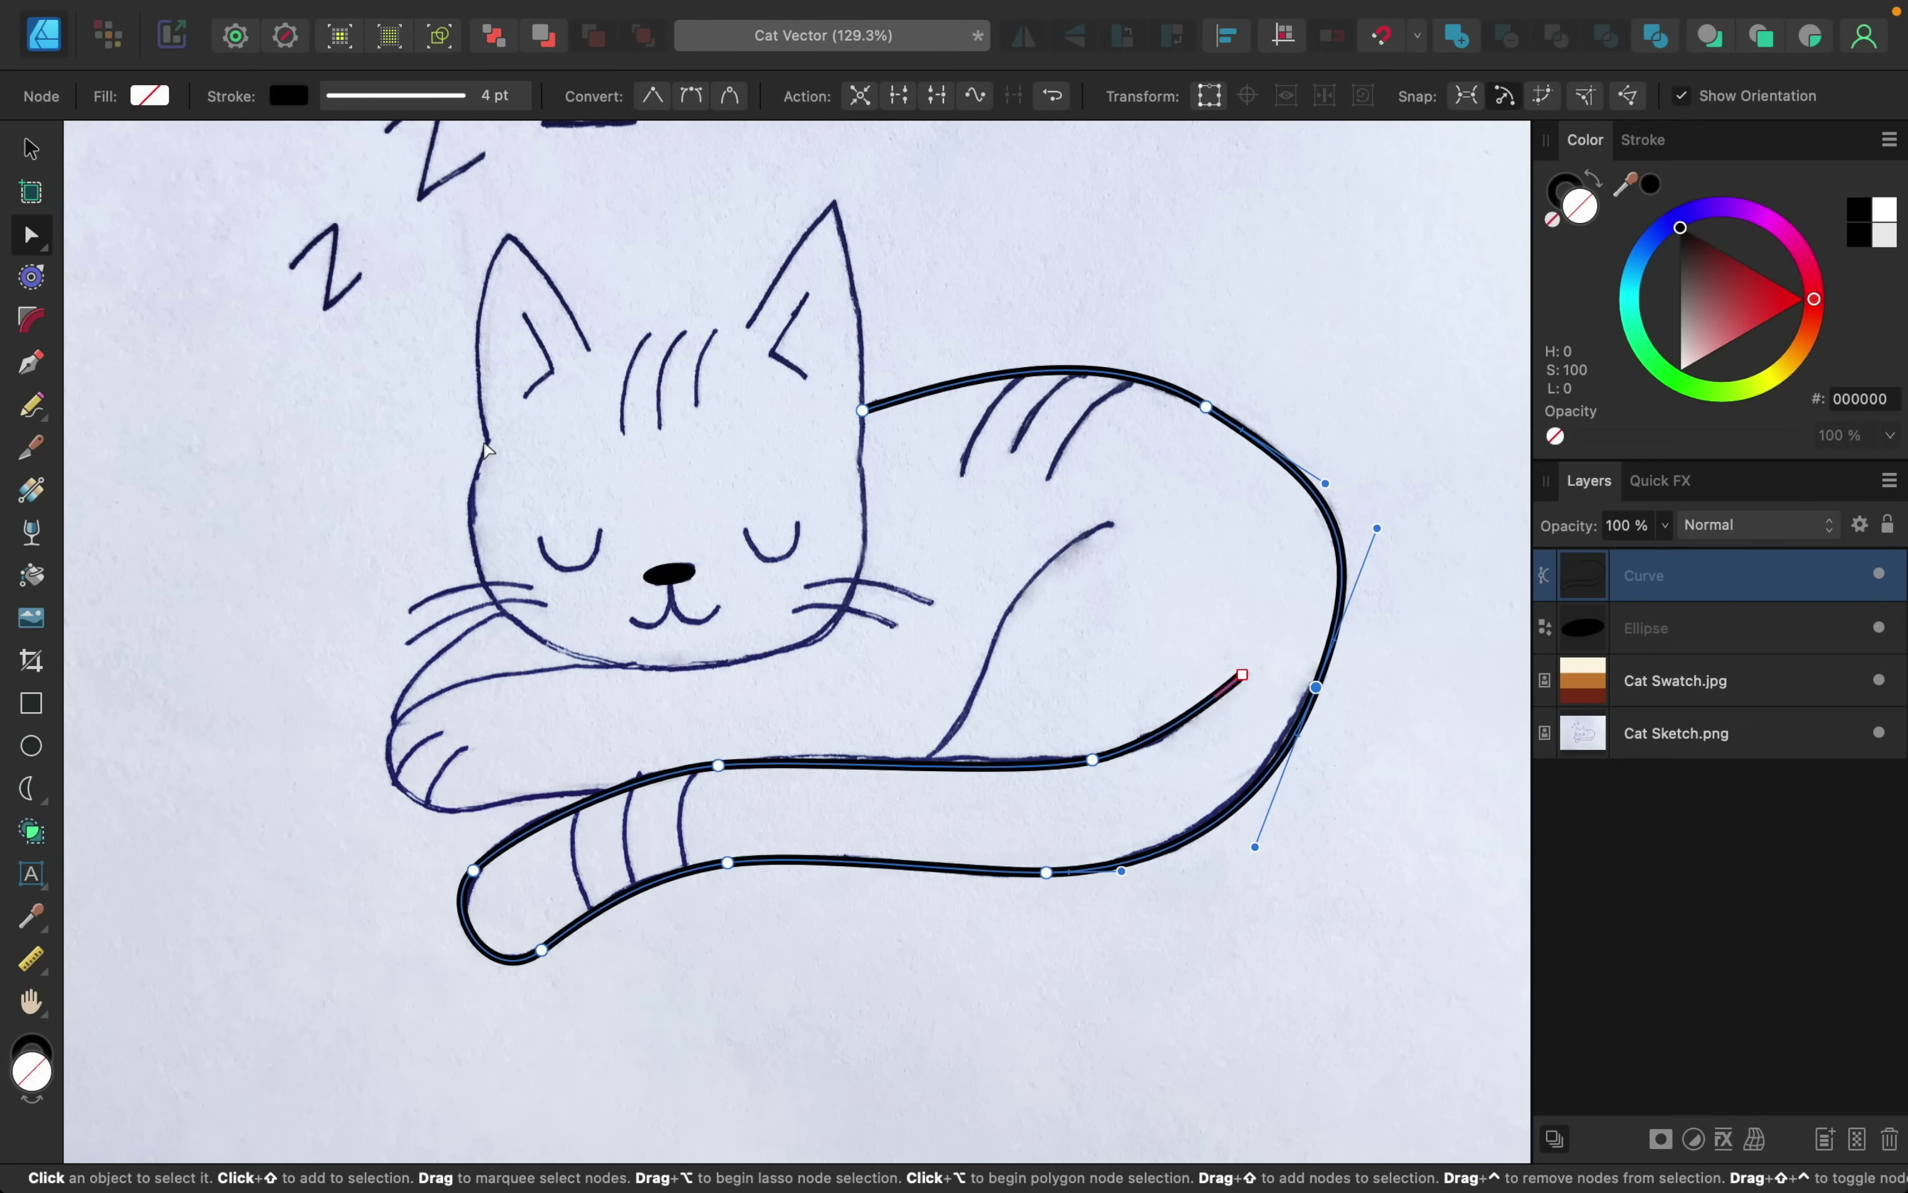
- Start a separate pen curve for the head, tracing the left ear with a sharp tip down to the notch above the cheek
{"action": "left_click", "coordinate": [46, 367]}
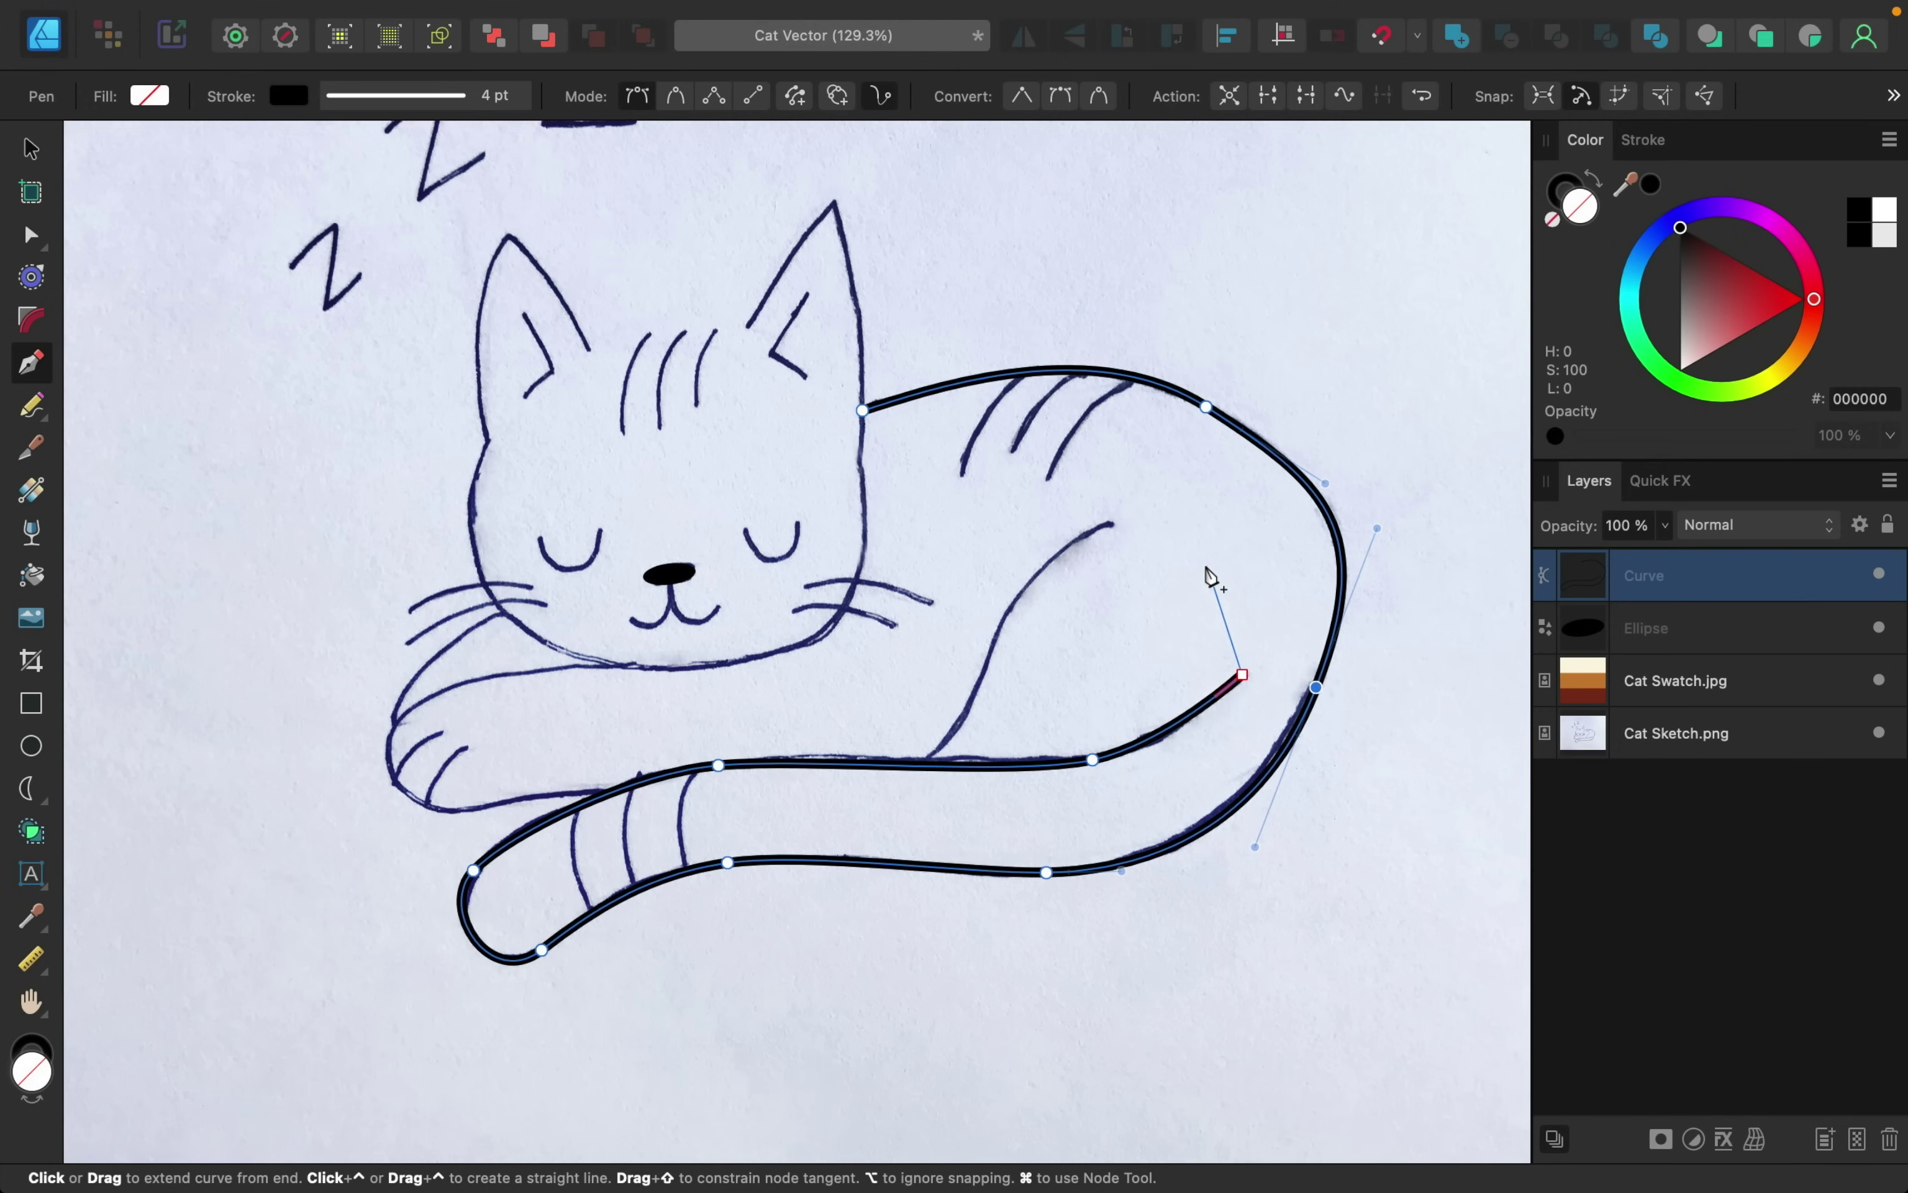
{"action": "key", "text": "Escape"}
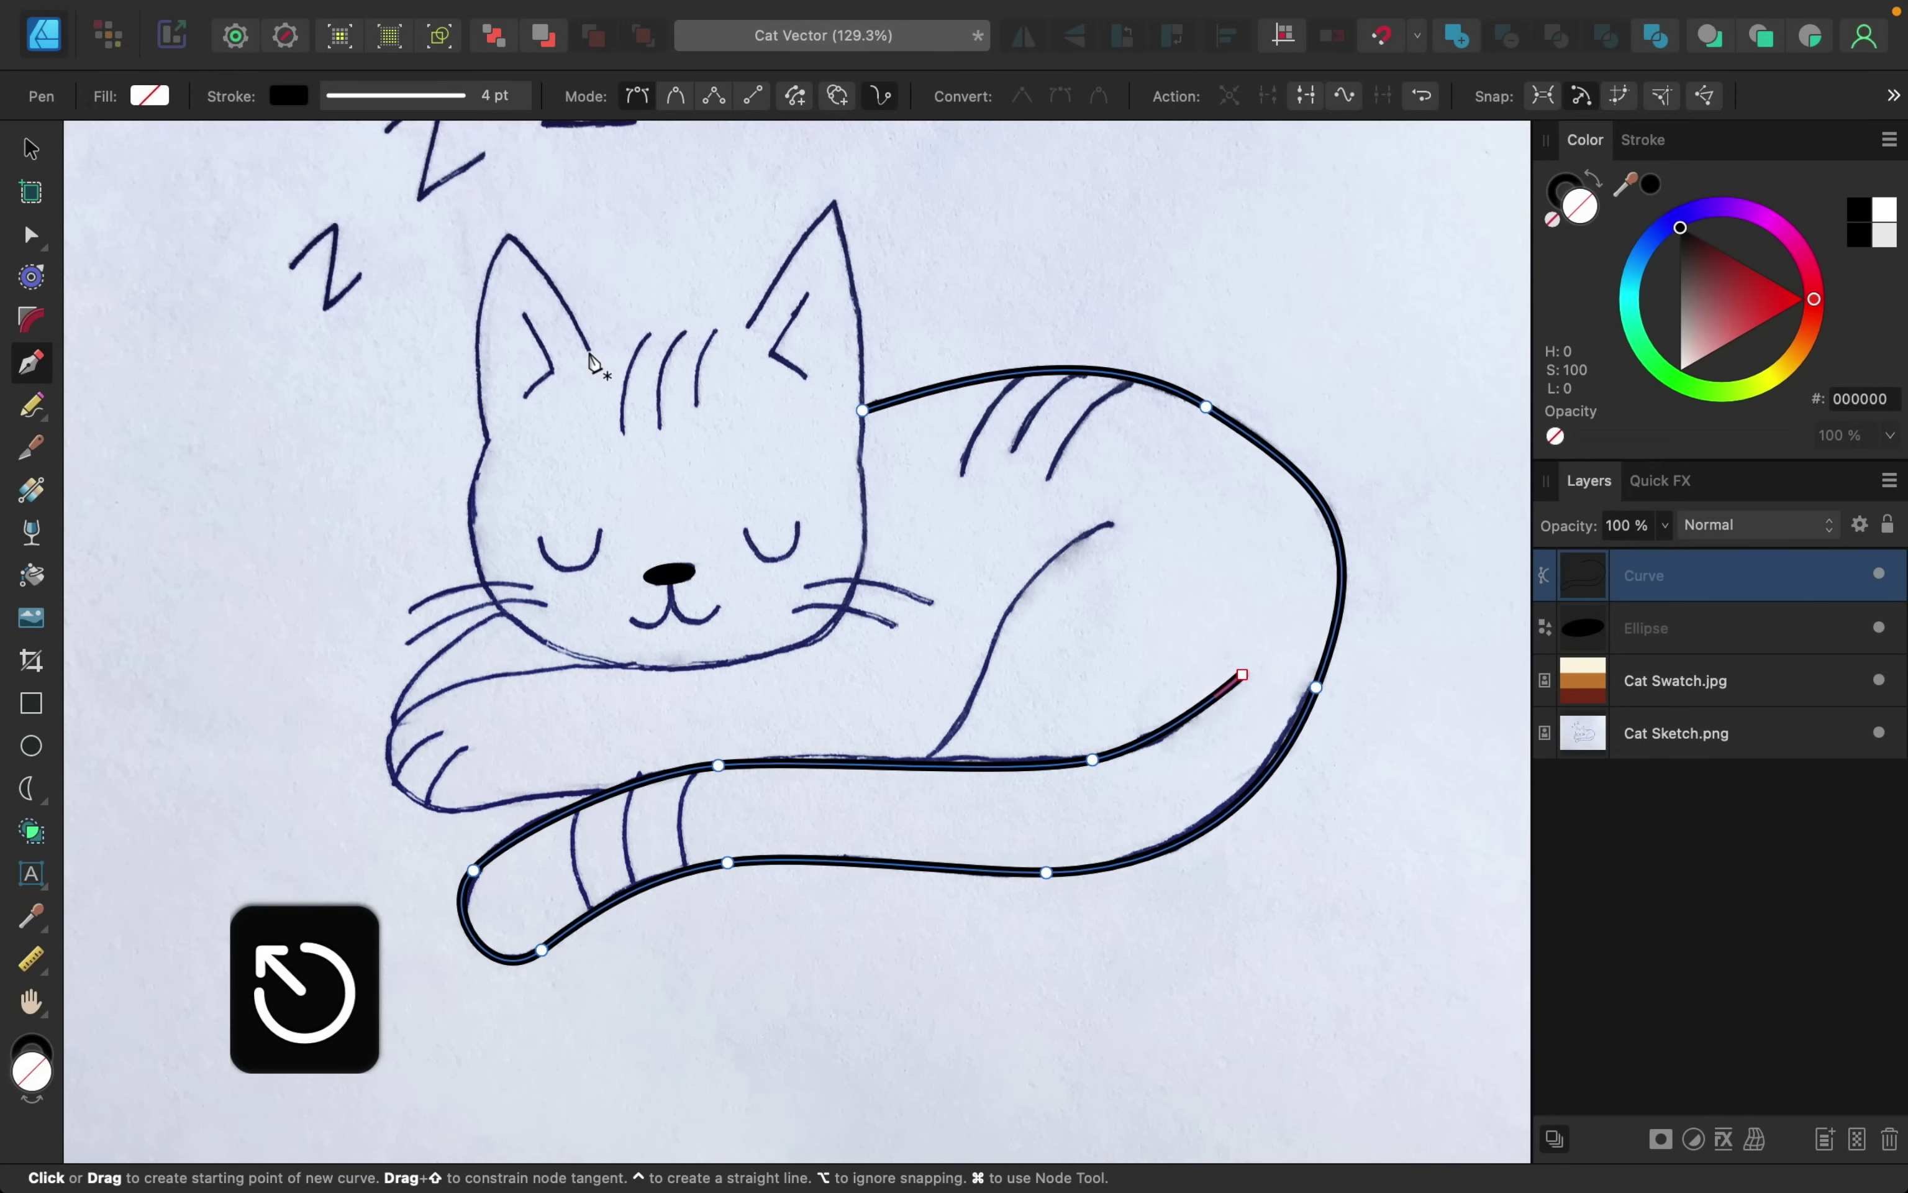
{"action": "left_click_drag", "start_coordinate": [591, 351], "coordinate": [581, 337]}
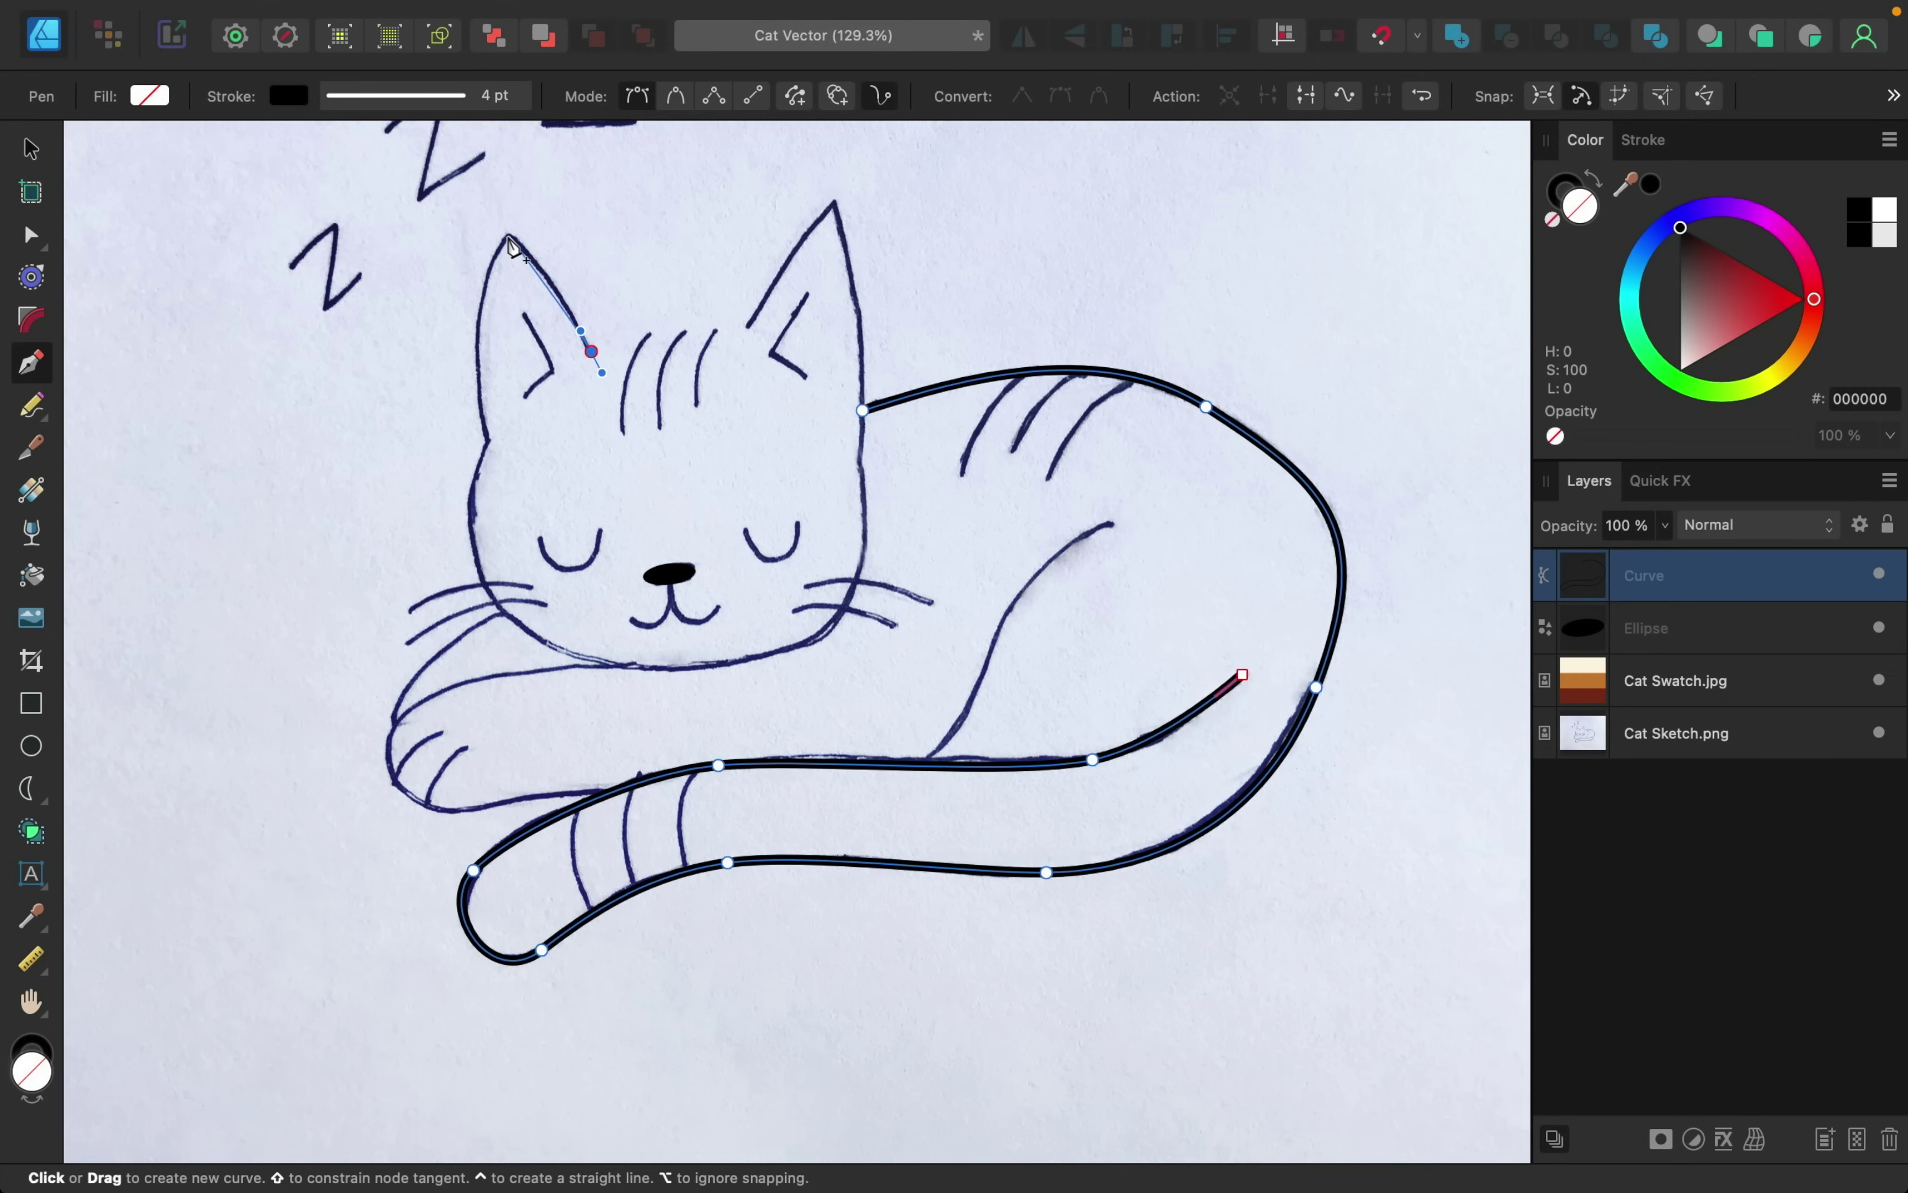
{"action": "left_click_drag", "start_coordinate": [508, 237], "coordinate": [488, 228]}
{"action": "left_click_drag", "start_coordinate": [477, 212], "coordinate": [466, 205]}
{"action": "left_click", "coordinate": [485, 272]}
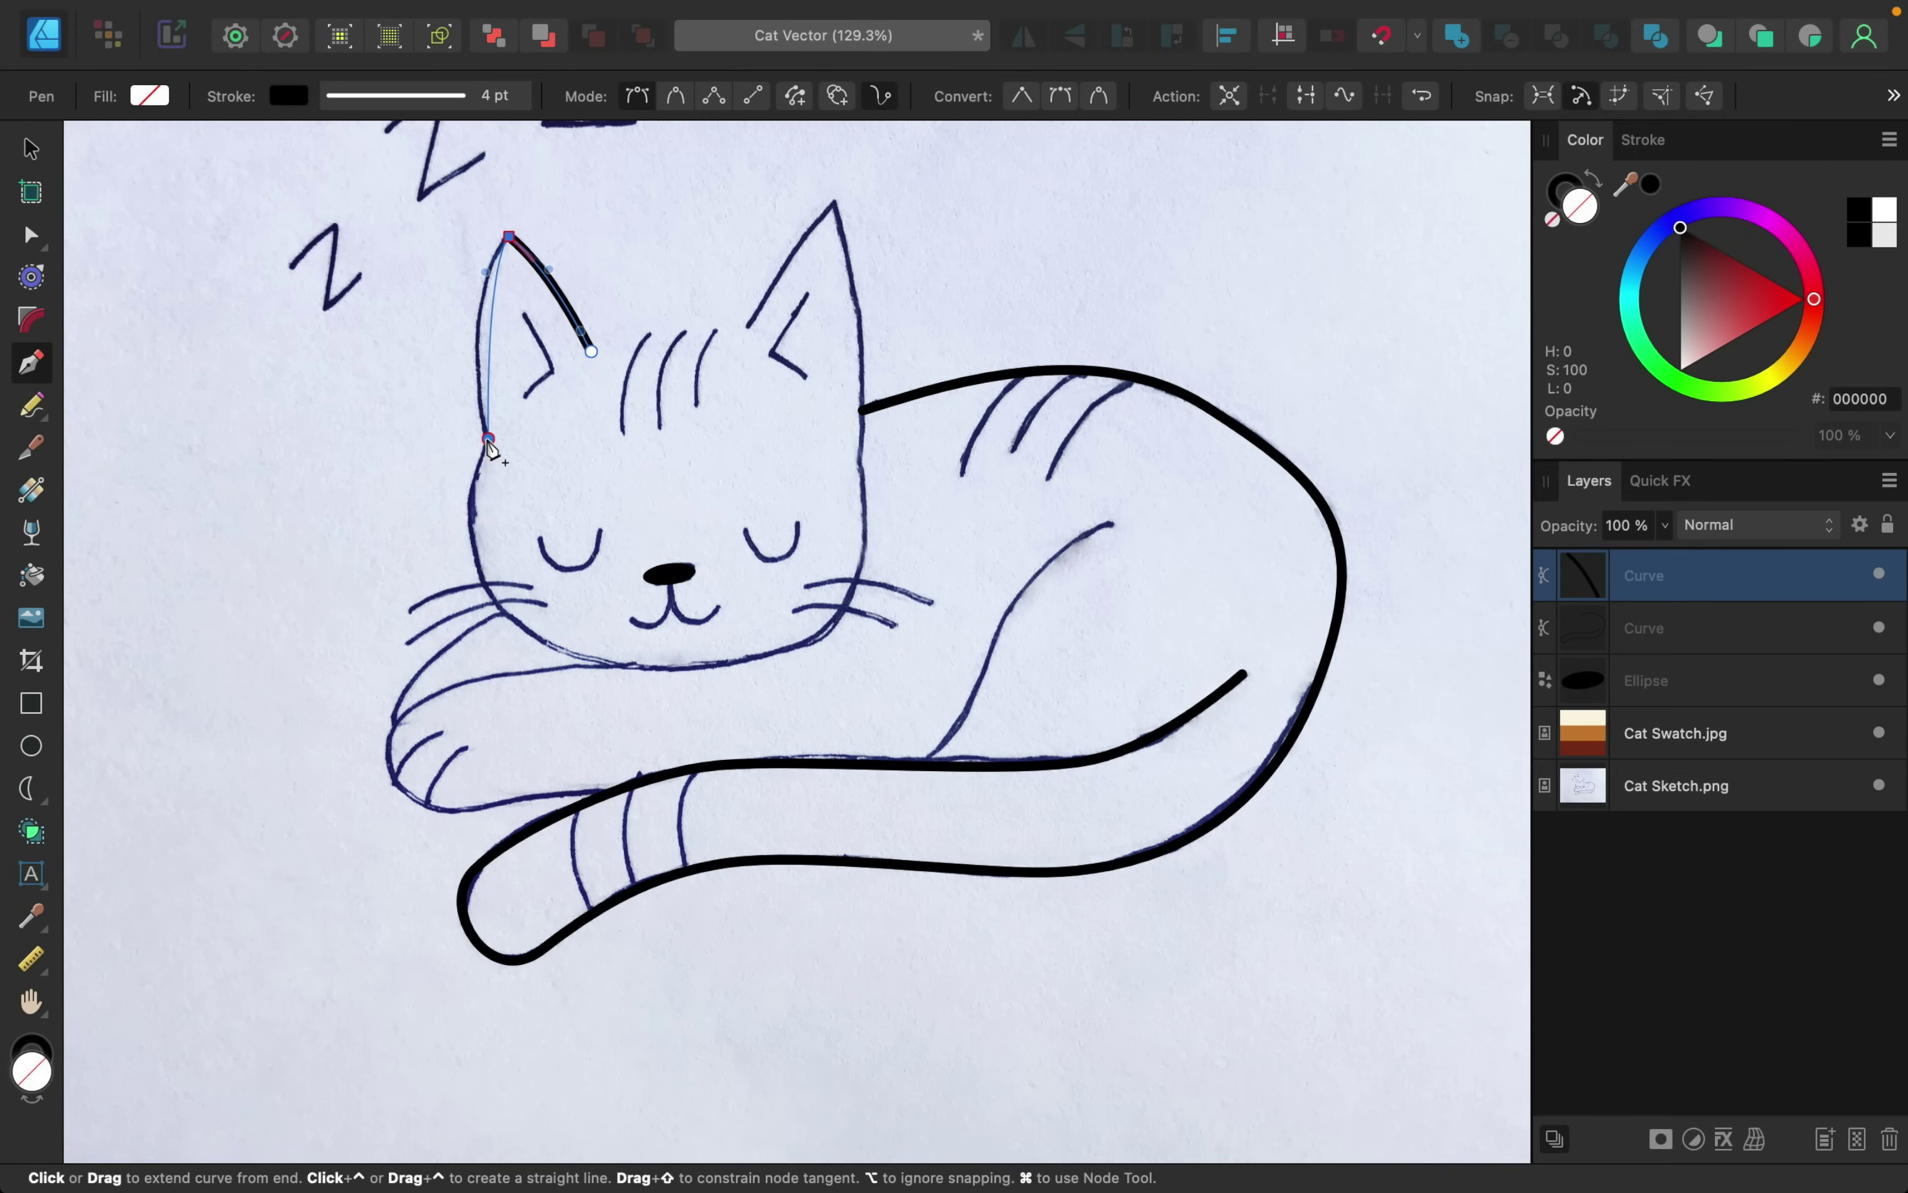
{"action": "left_click_drag", "start_coordinate": [489, 439], "coordinate": [484, 497]}
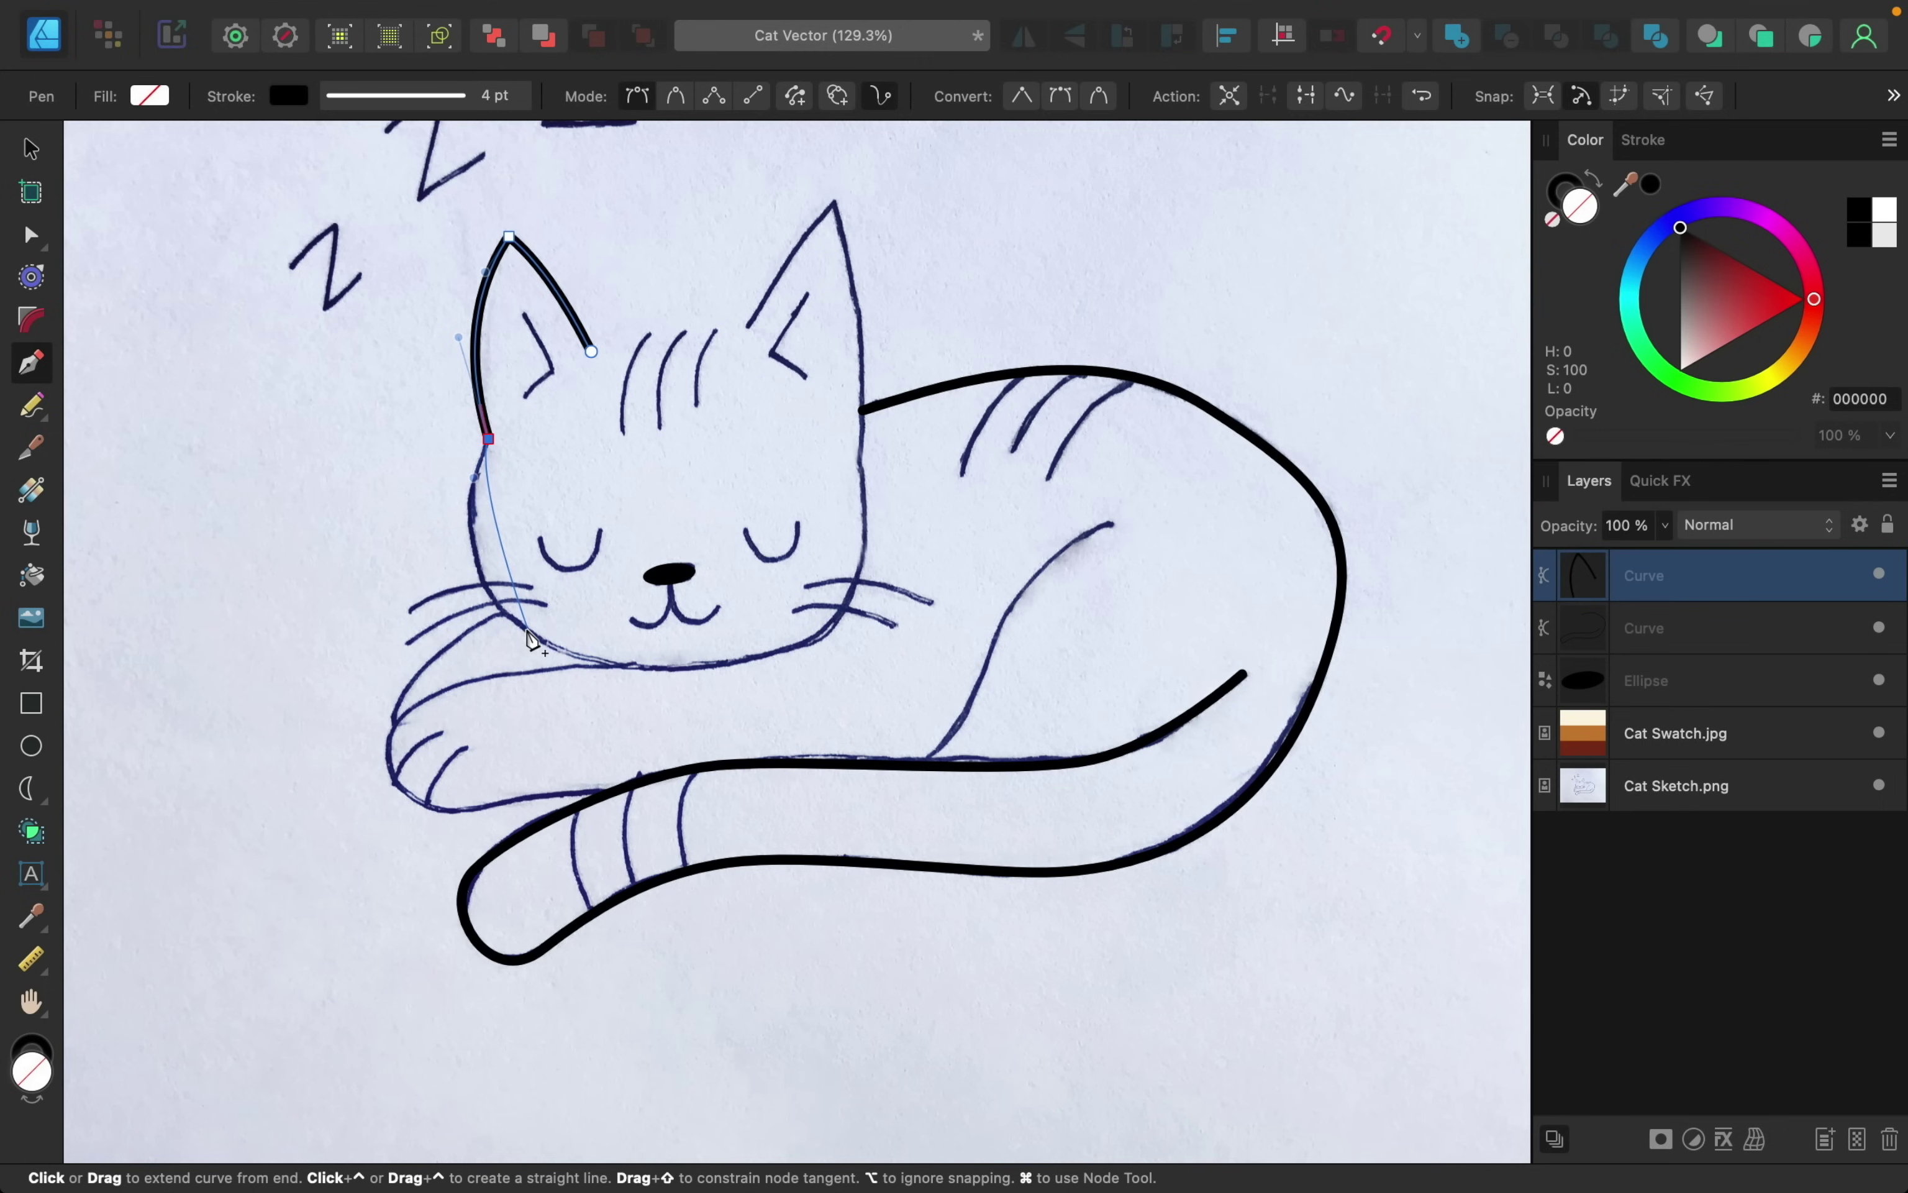
- Continue the head curve along the cheeks and chin and around the pointed right ear, leaving the path open between the ears
{"action": "left_click_drag", "start_coordinate": [530, 640], "coordinate": [618, 704]}
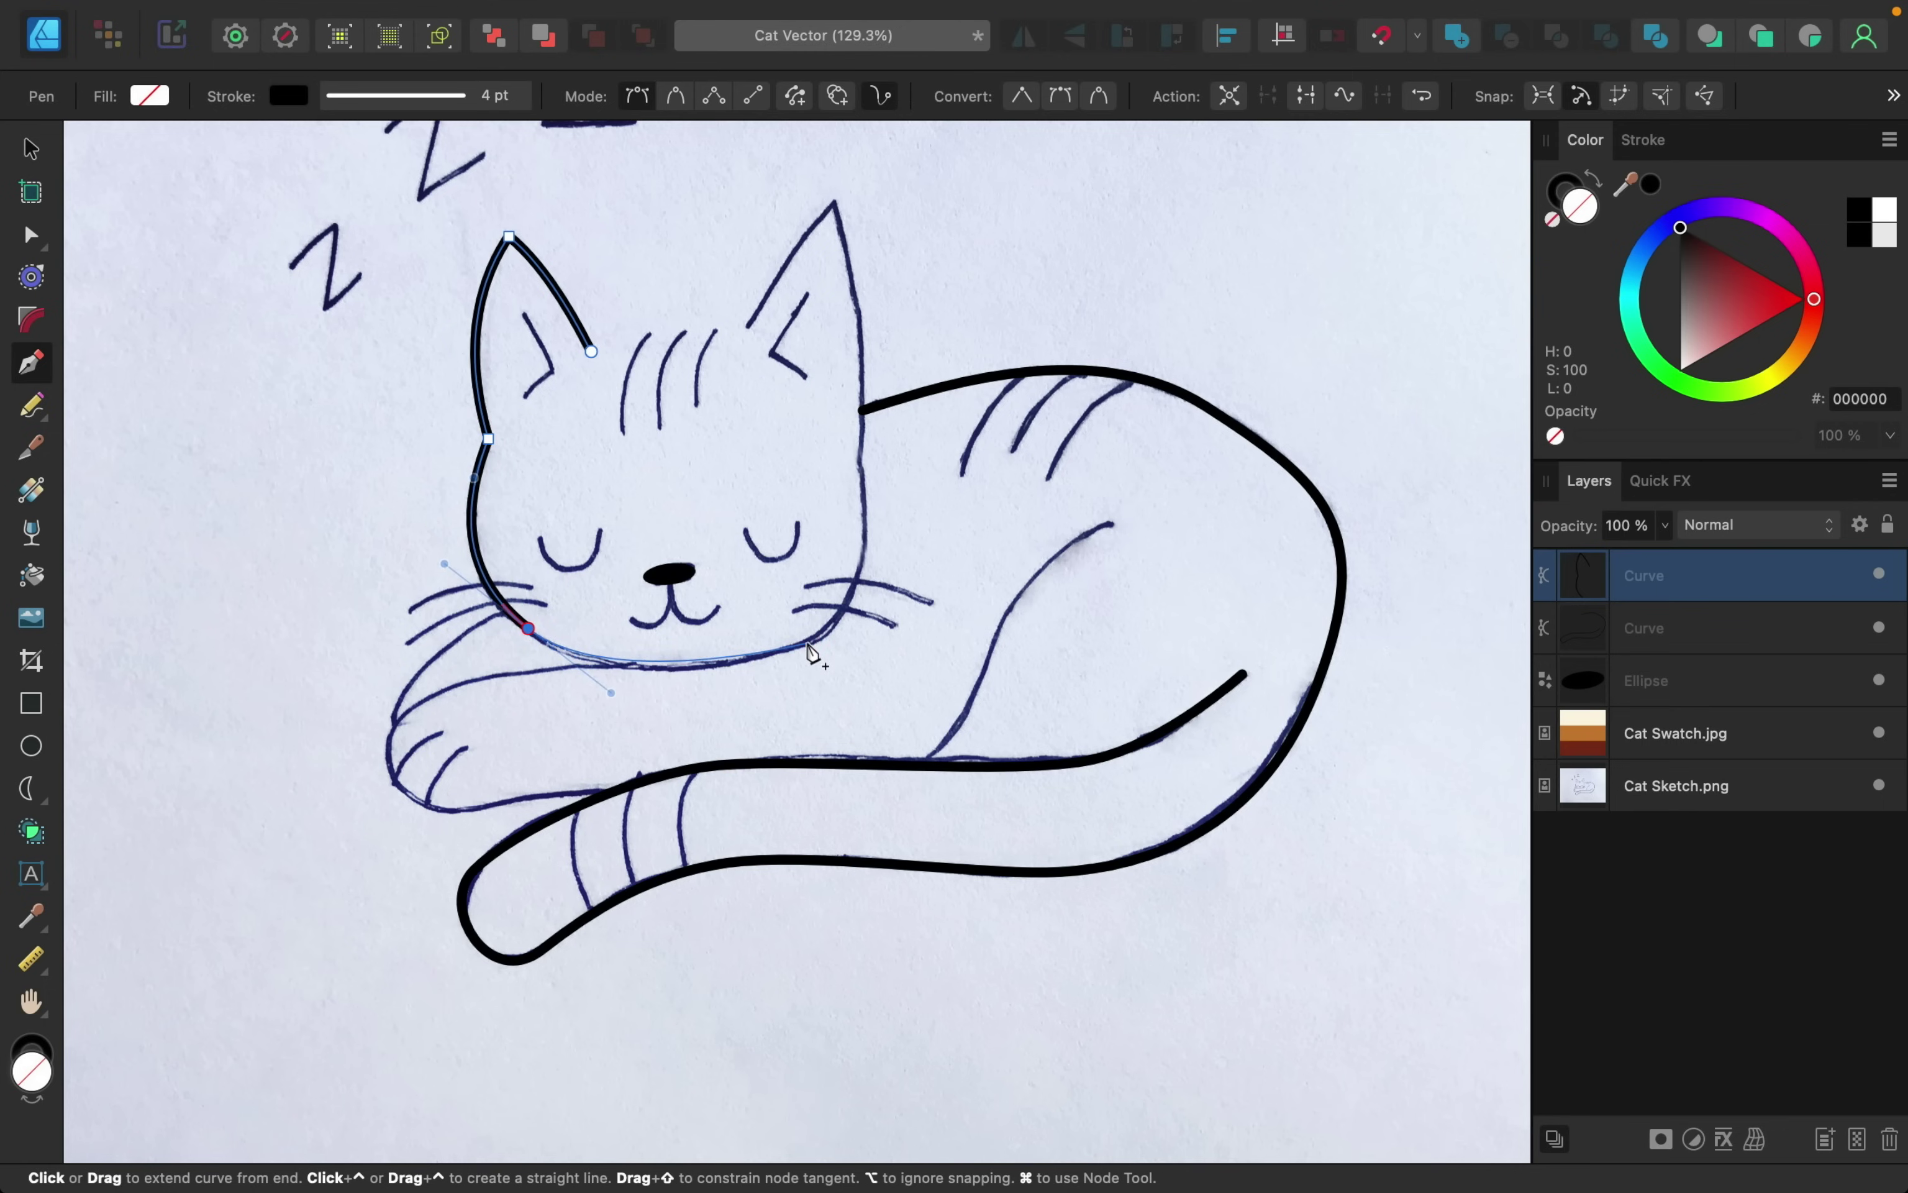
{"action": "left_click_drag", "start_coordinate": [809, 643], "coordinate": [861, 627]}
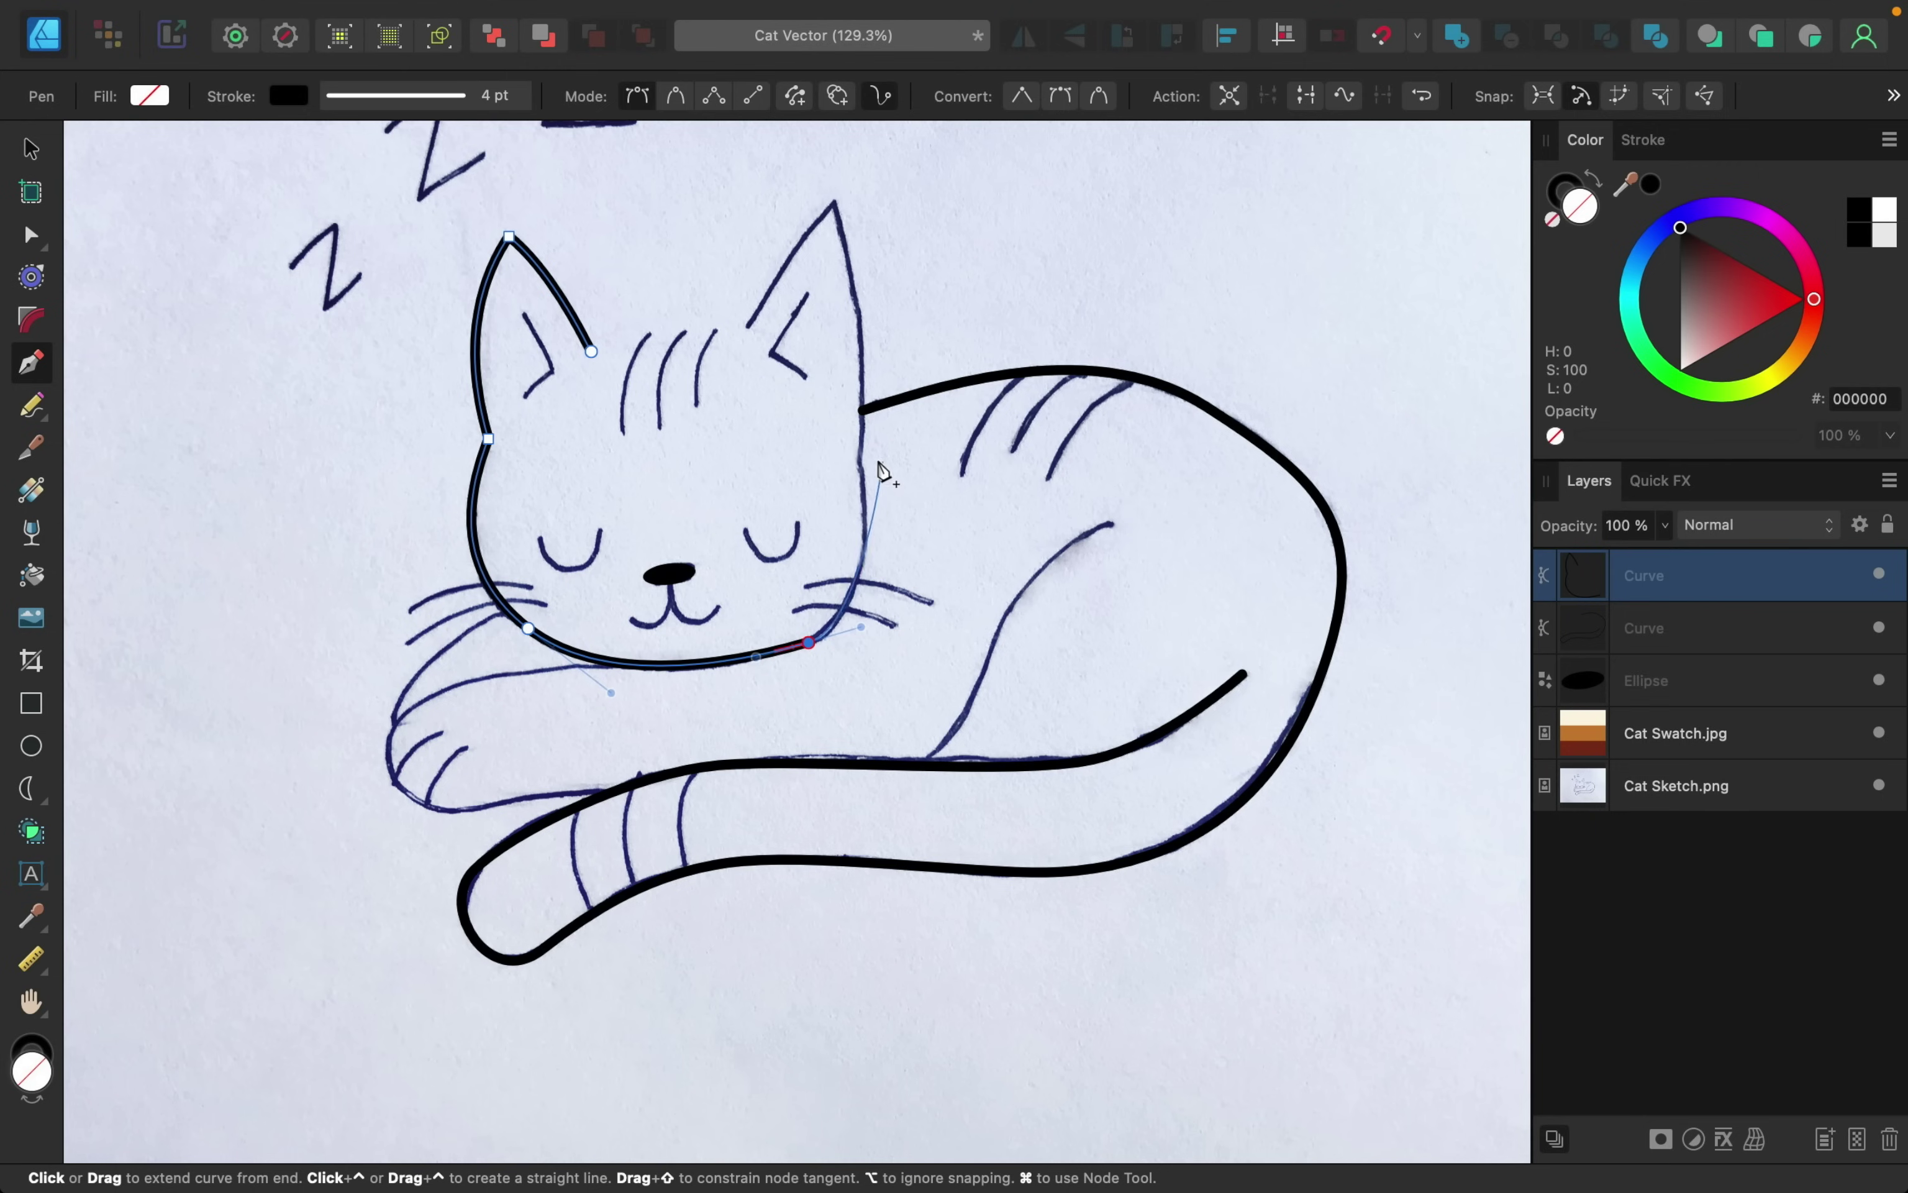
{"action": "left_click_drag", "start_coordinate": [861, 451], "coordinate": [842, 402]}
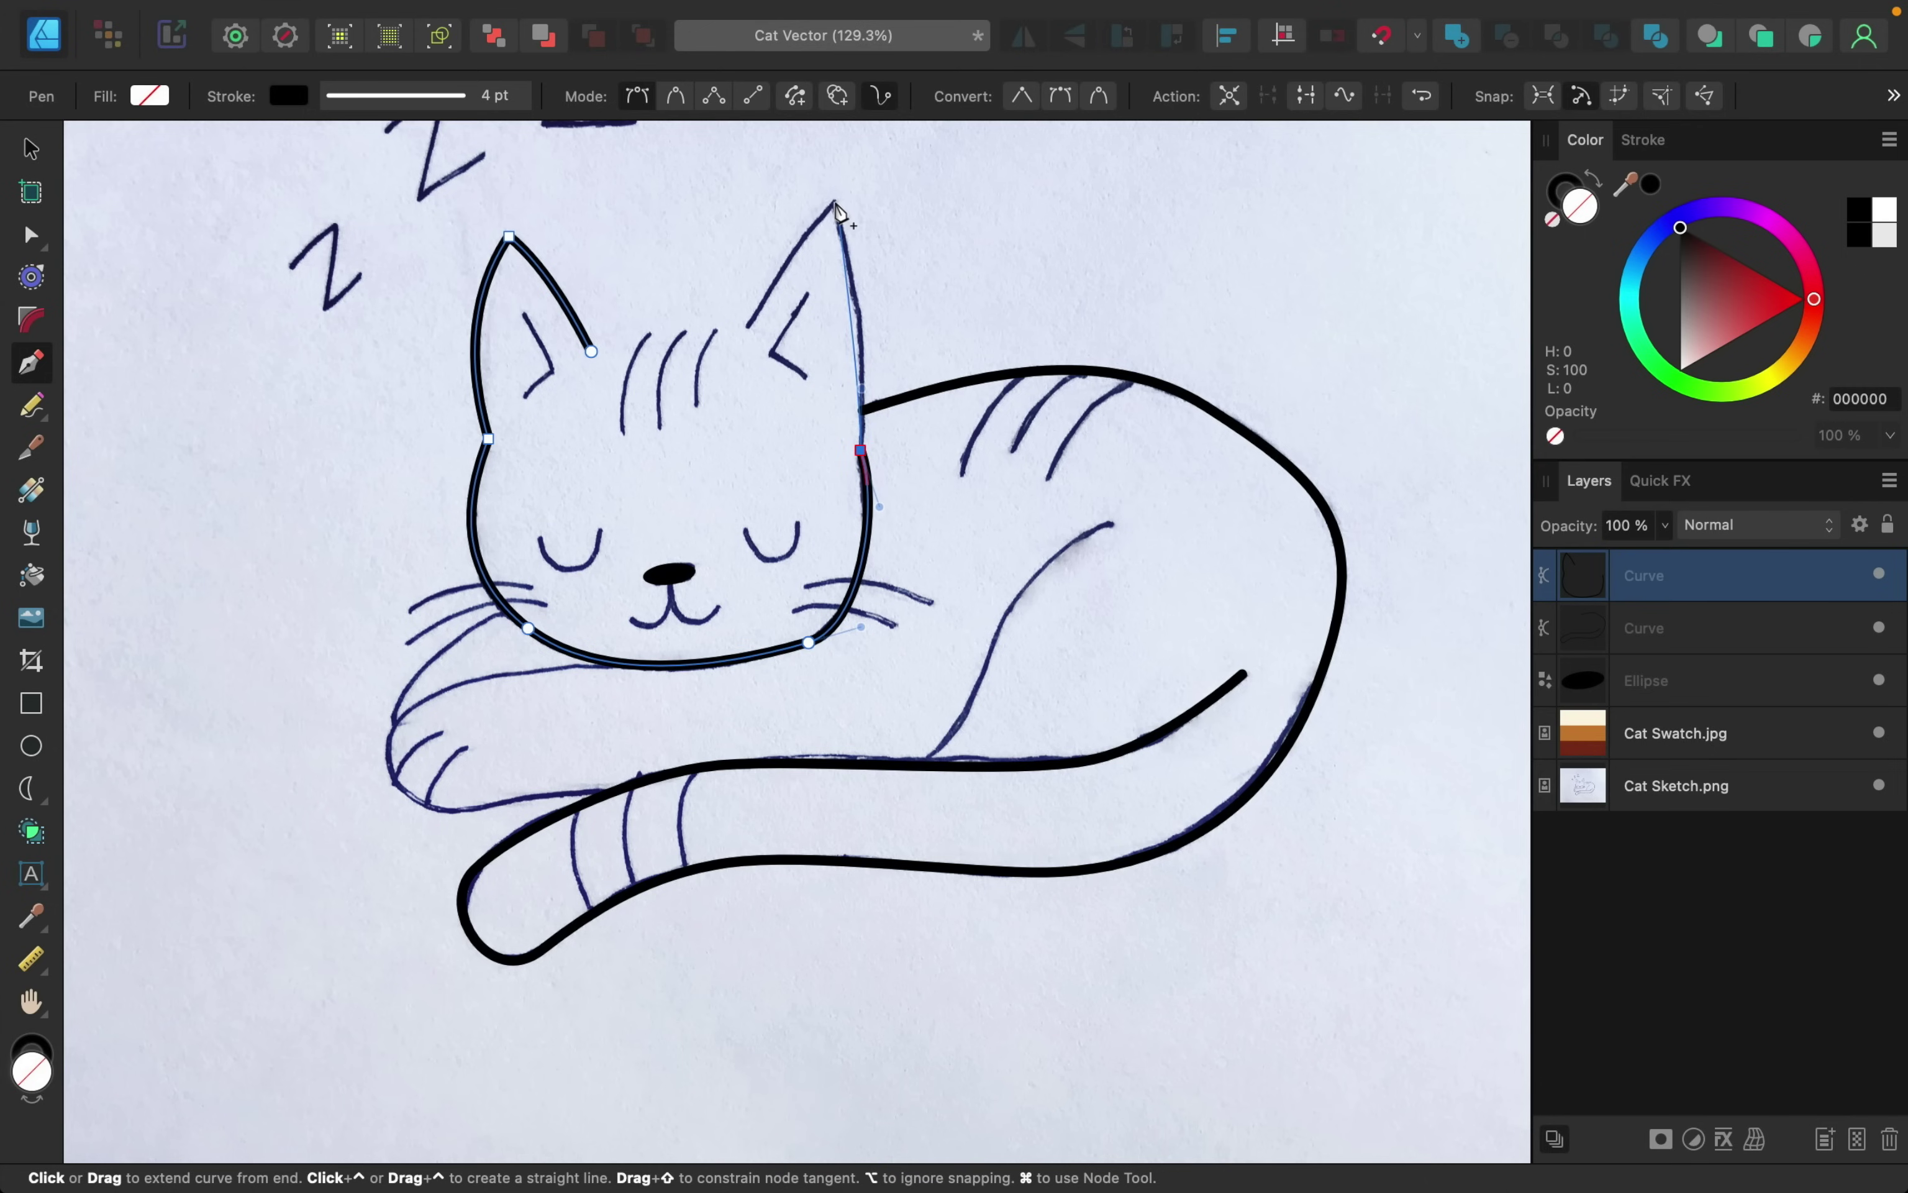
{"action": "left_click_drag", "start_coordinate": [836, 202], "coordinate": [787, 324]}
{"action": "scroll", "coordinate": [813, 166], "scroll_direction": "up", "scroll_amount": 5}
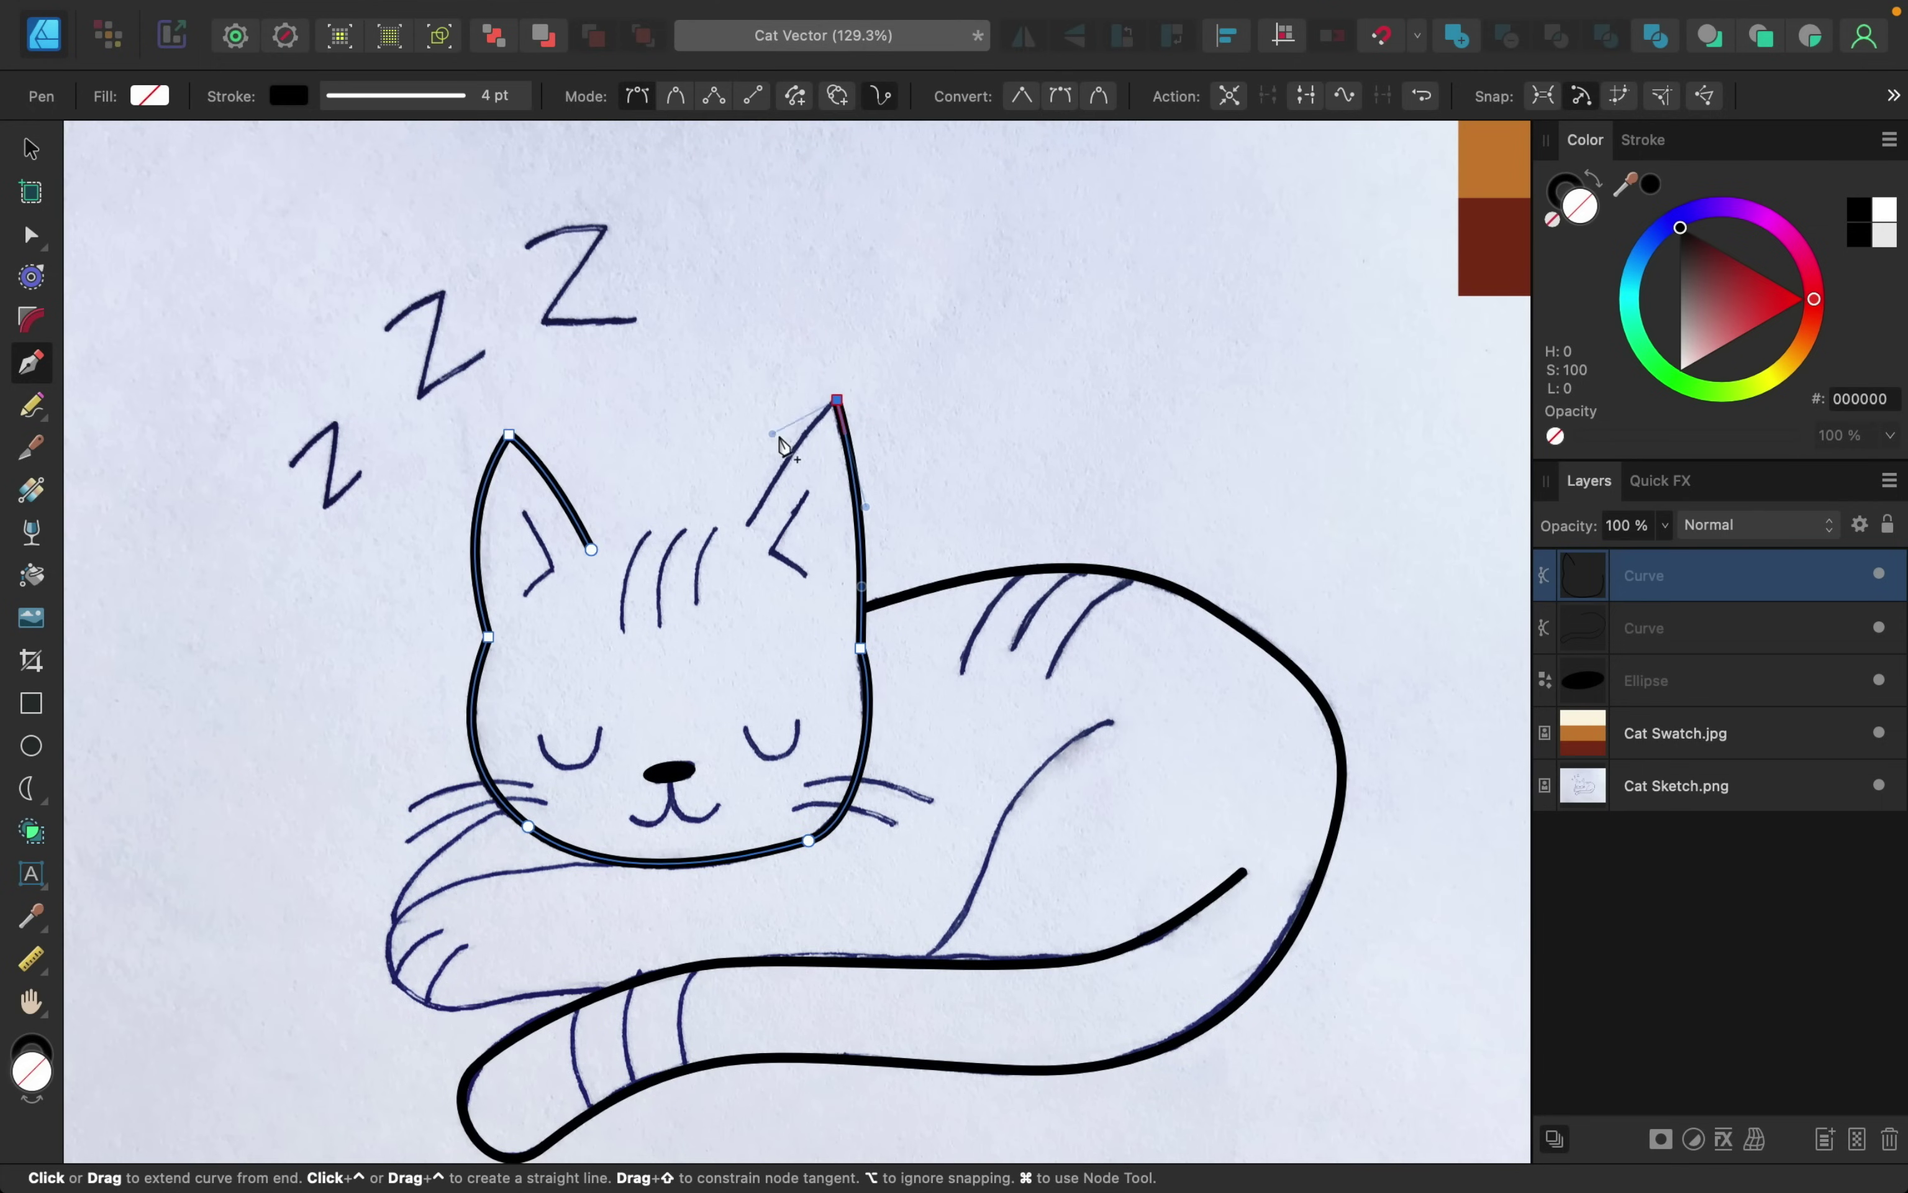
{"action": "left_click", "coordinate": [749, 523]}
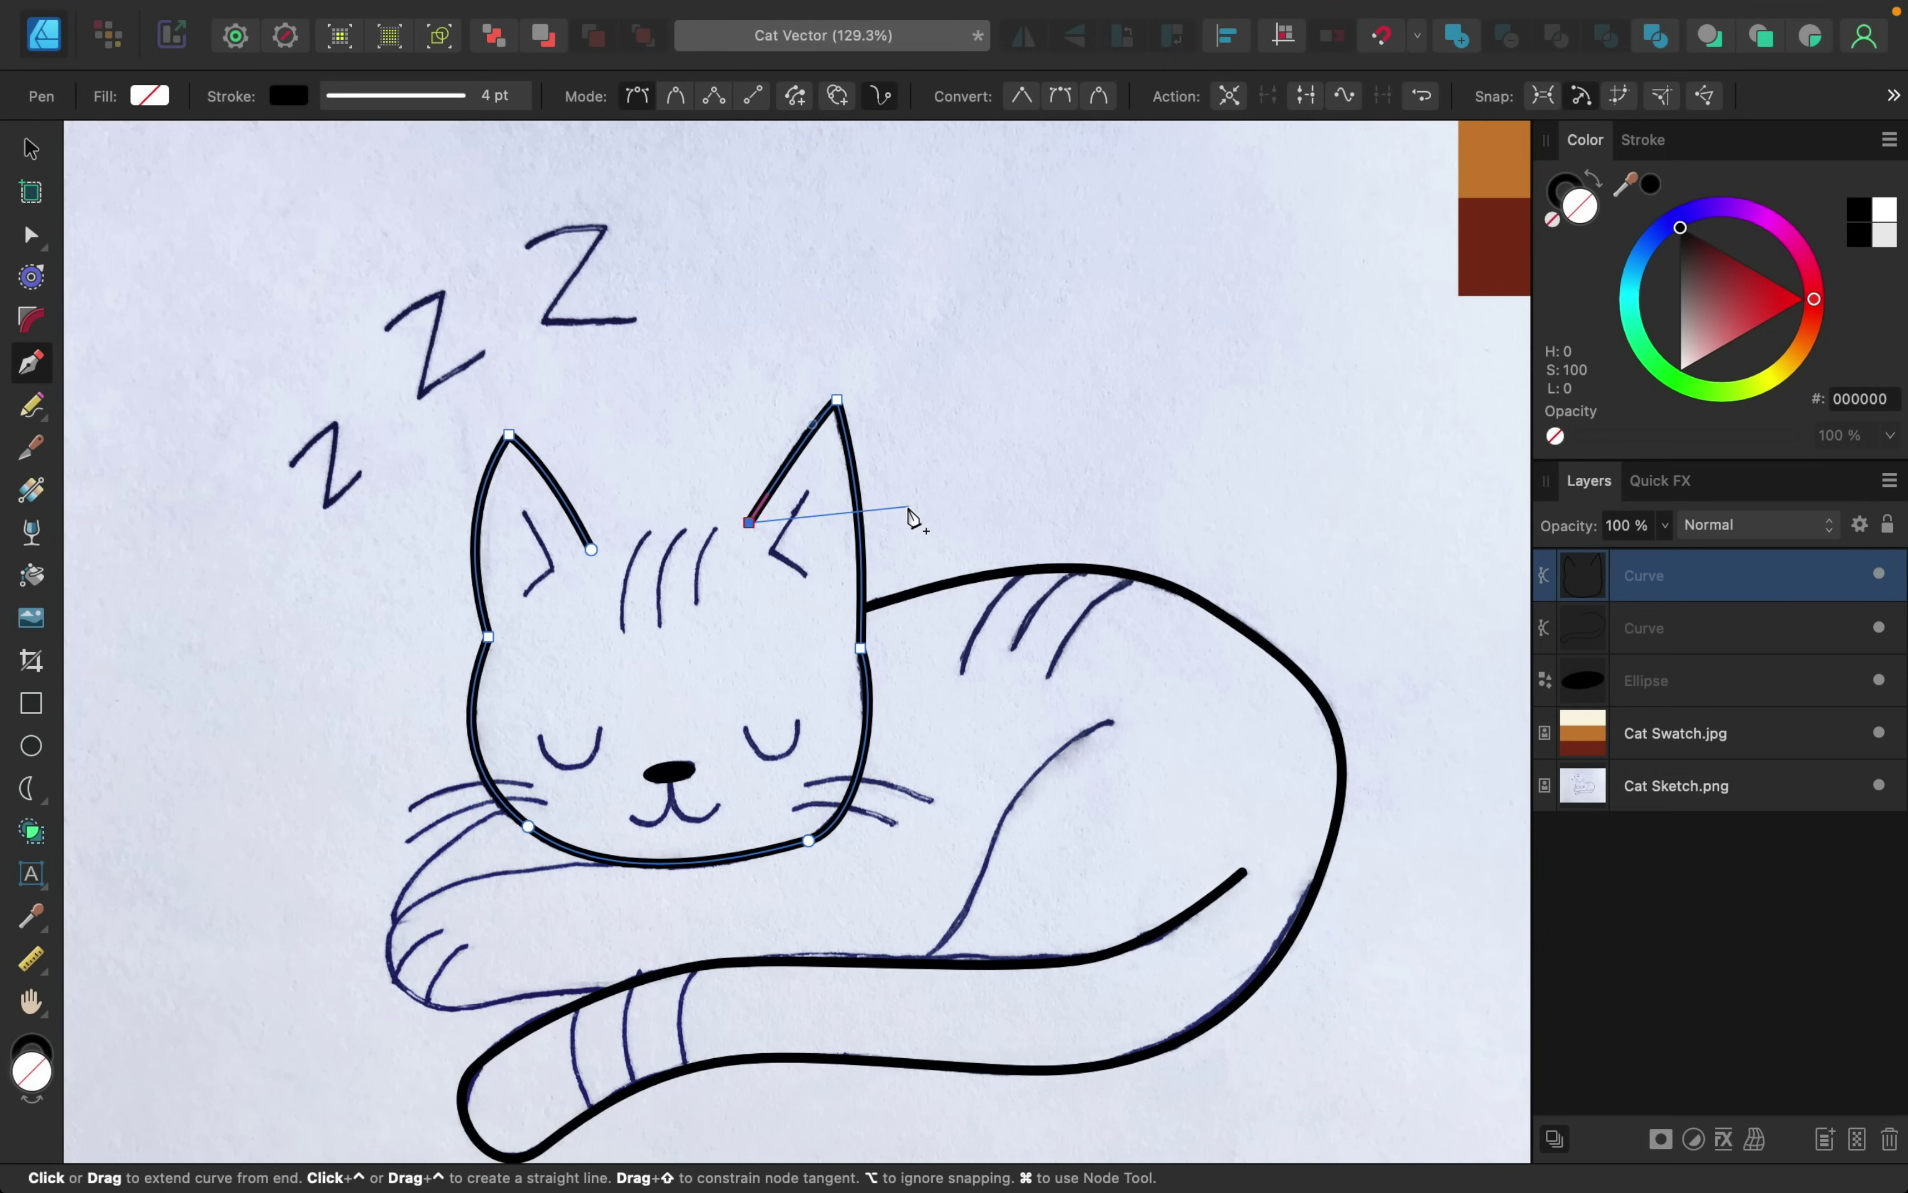
{"action": "key", "text": "Escape"}
{"action": "scroll", "coordinate": [915, 524], "scroll_direction": "down", "scroll_amount": 2}
{"action": "scroll", "coordinate": [915, 524], "scroll_direction": "down", "scroll_amount": 3}
{"action": "scroll", "coordinate": [915, 524], "scroll_direction": "left", "scroll_amount": 2}
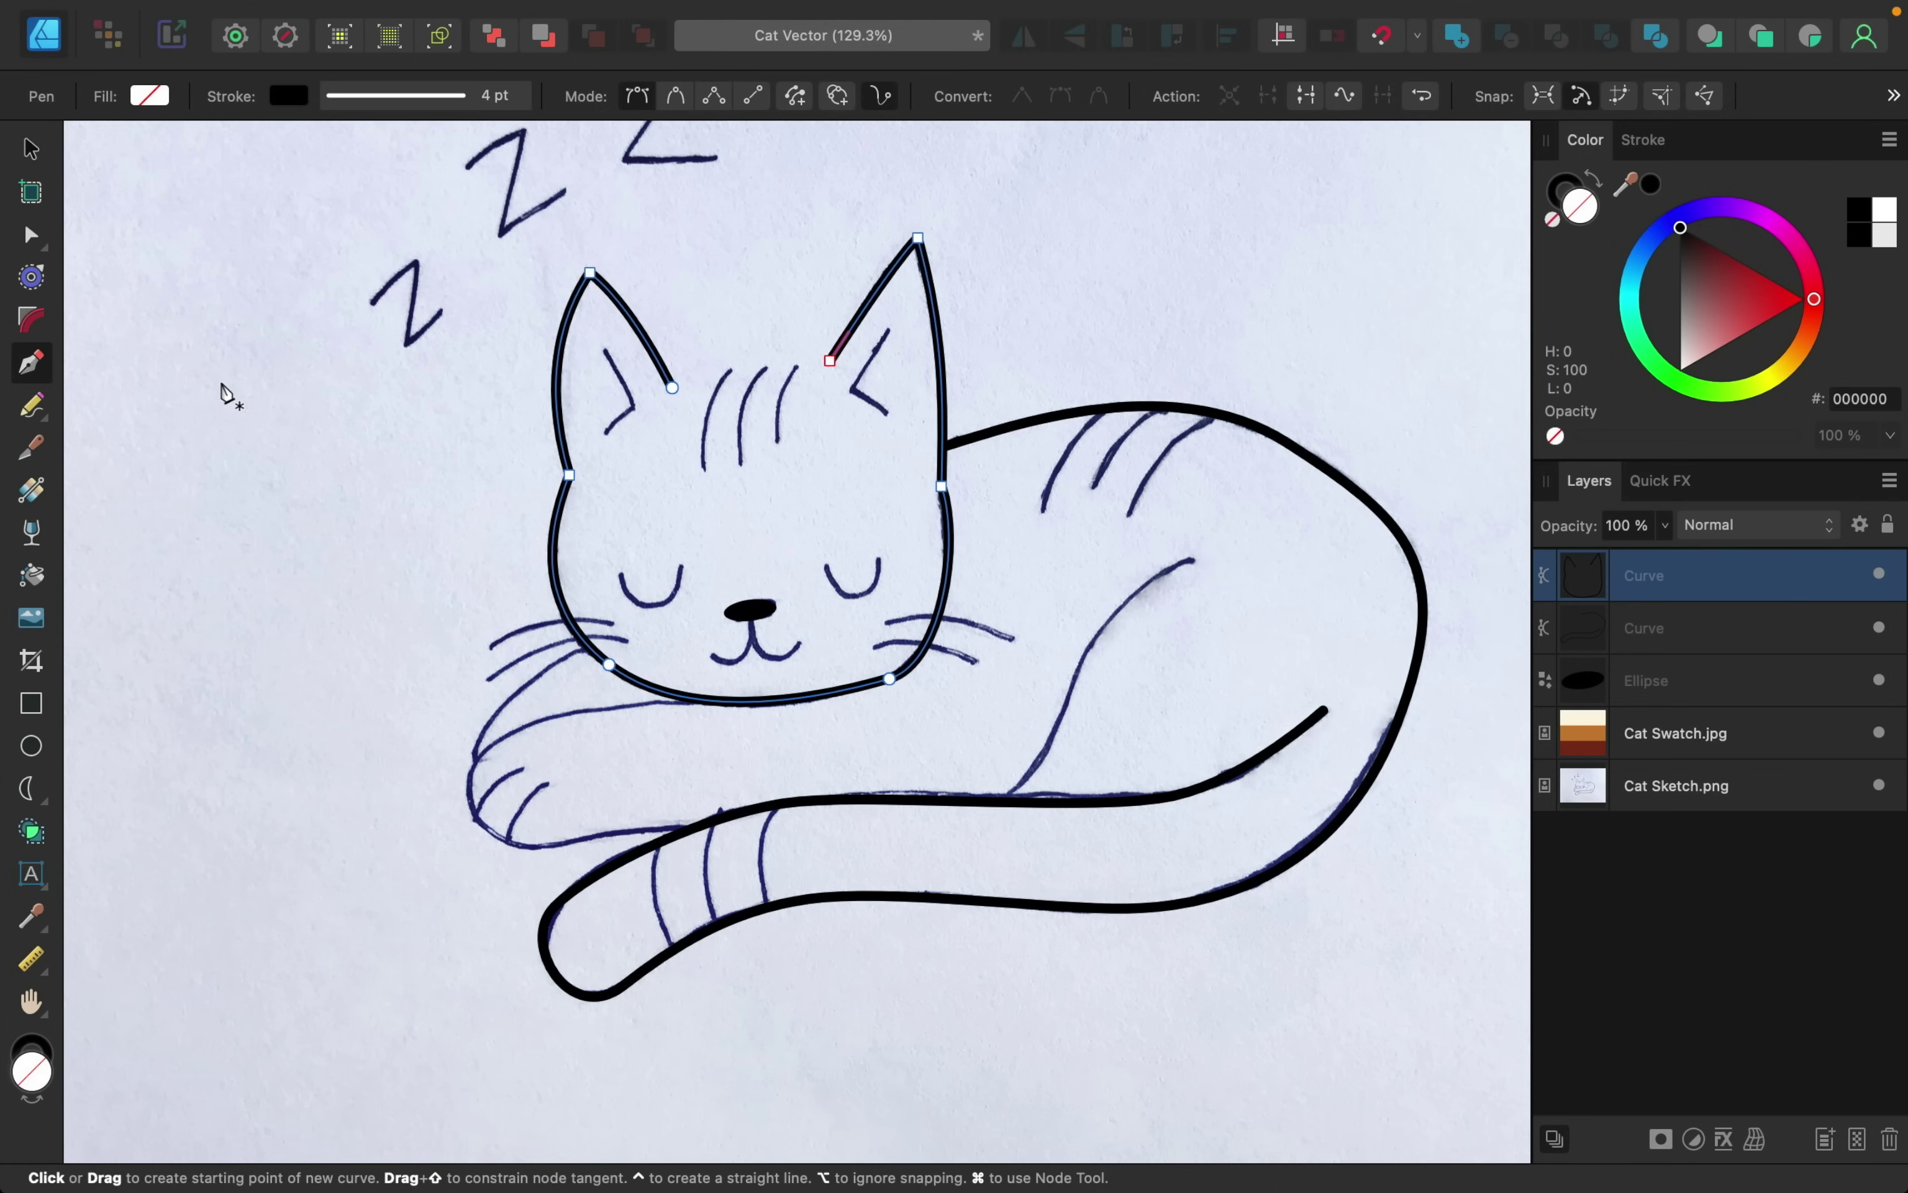
- Adjust the head curve's lower-right chin node and its handle to follow the sketched cheek
{"action": "left_click", "coordinate": [27, 235]}
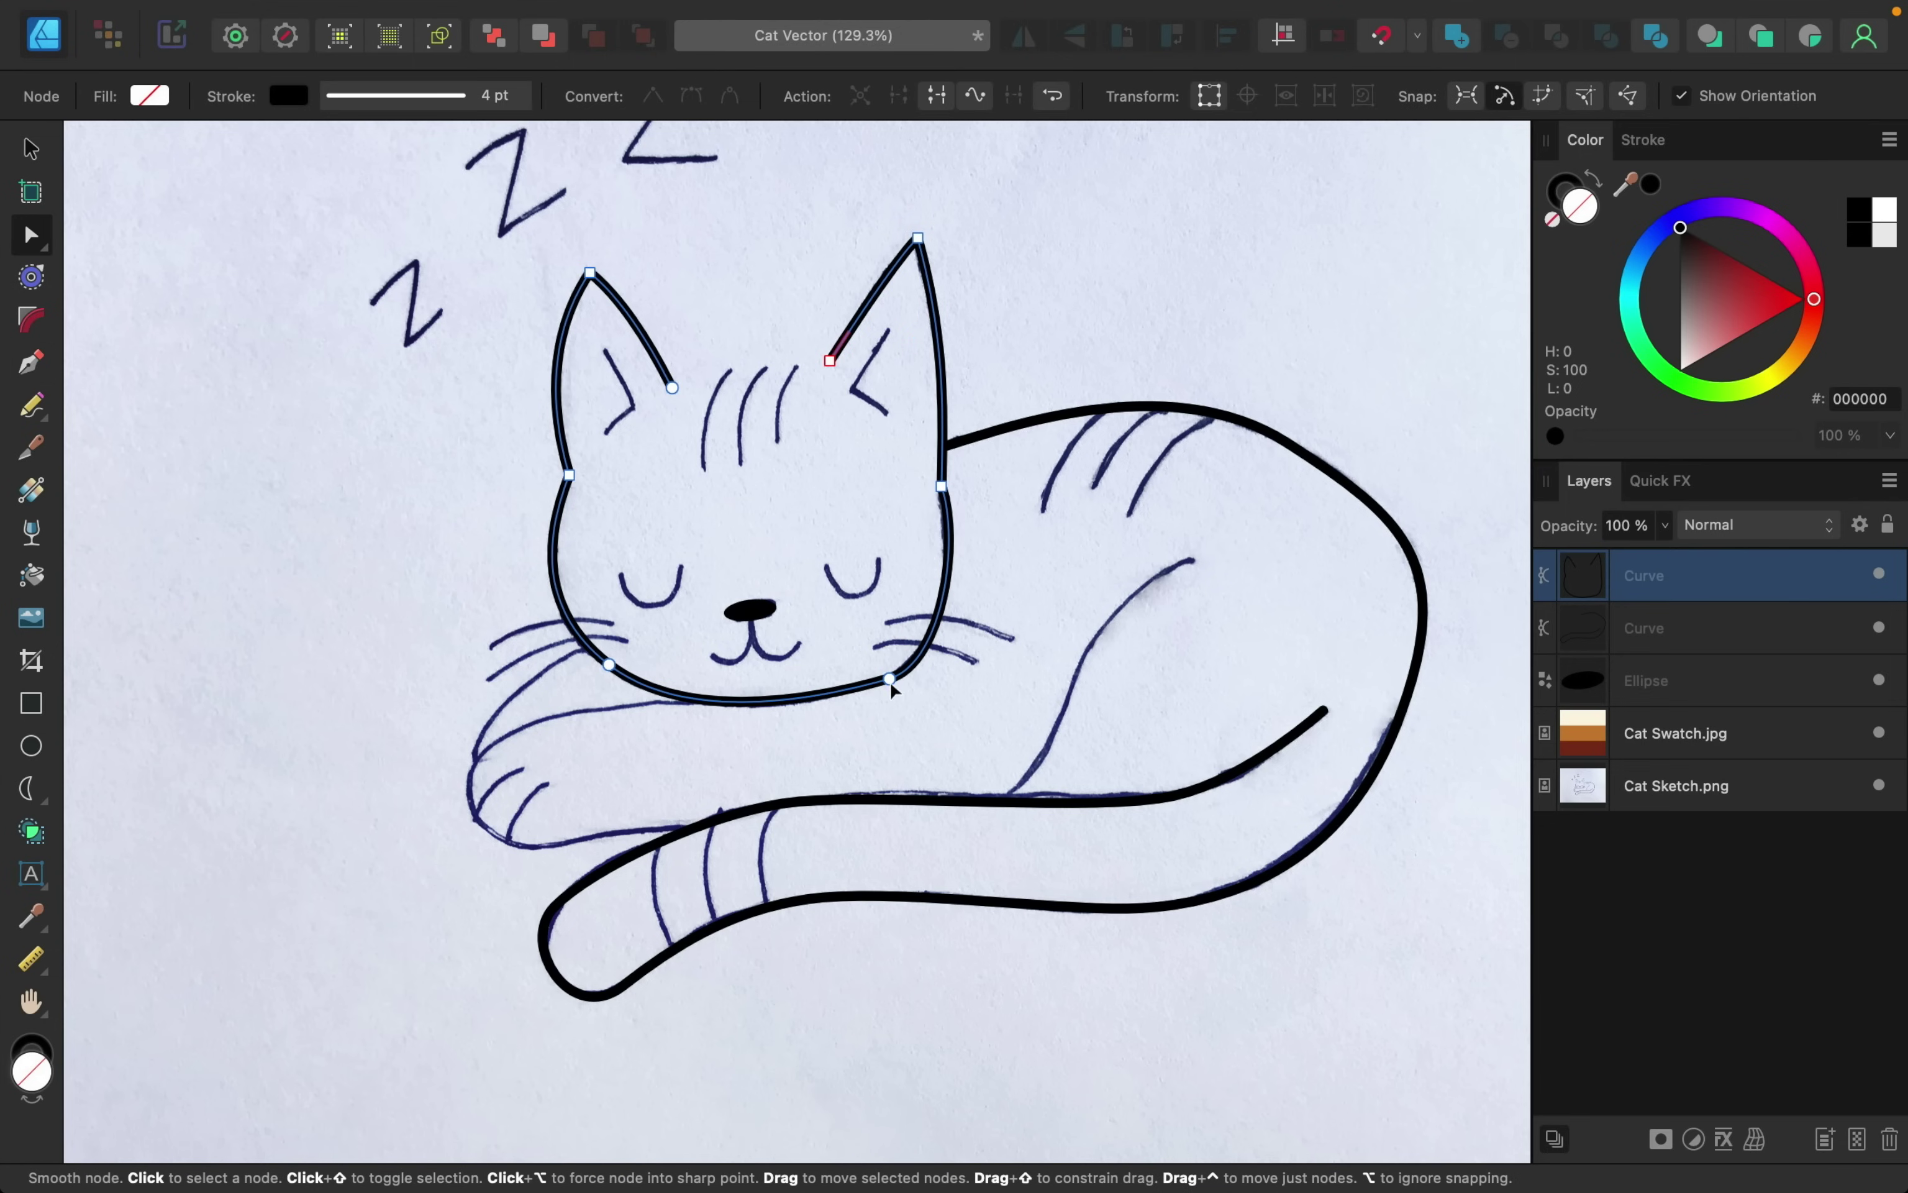
{"action": "left_click_drag", "start_coordinate": [890, 680], "coordinate": [951, 659]}
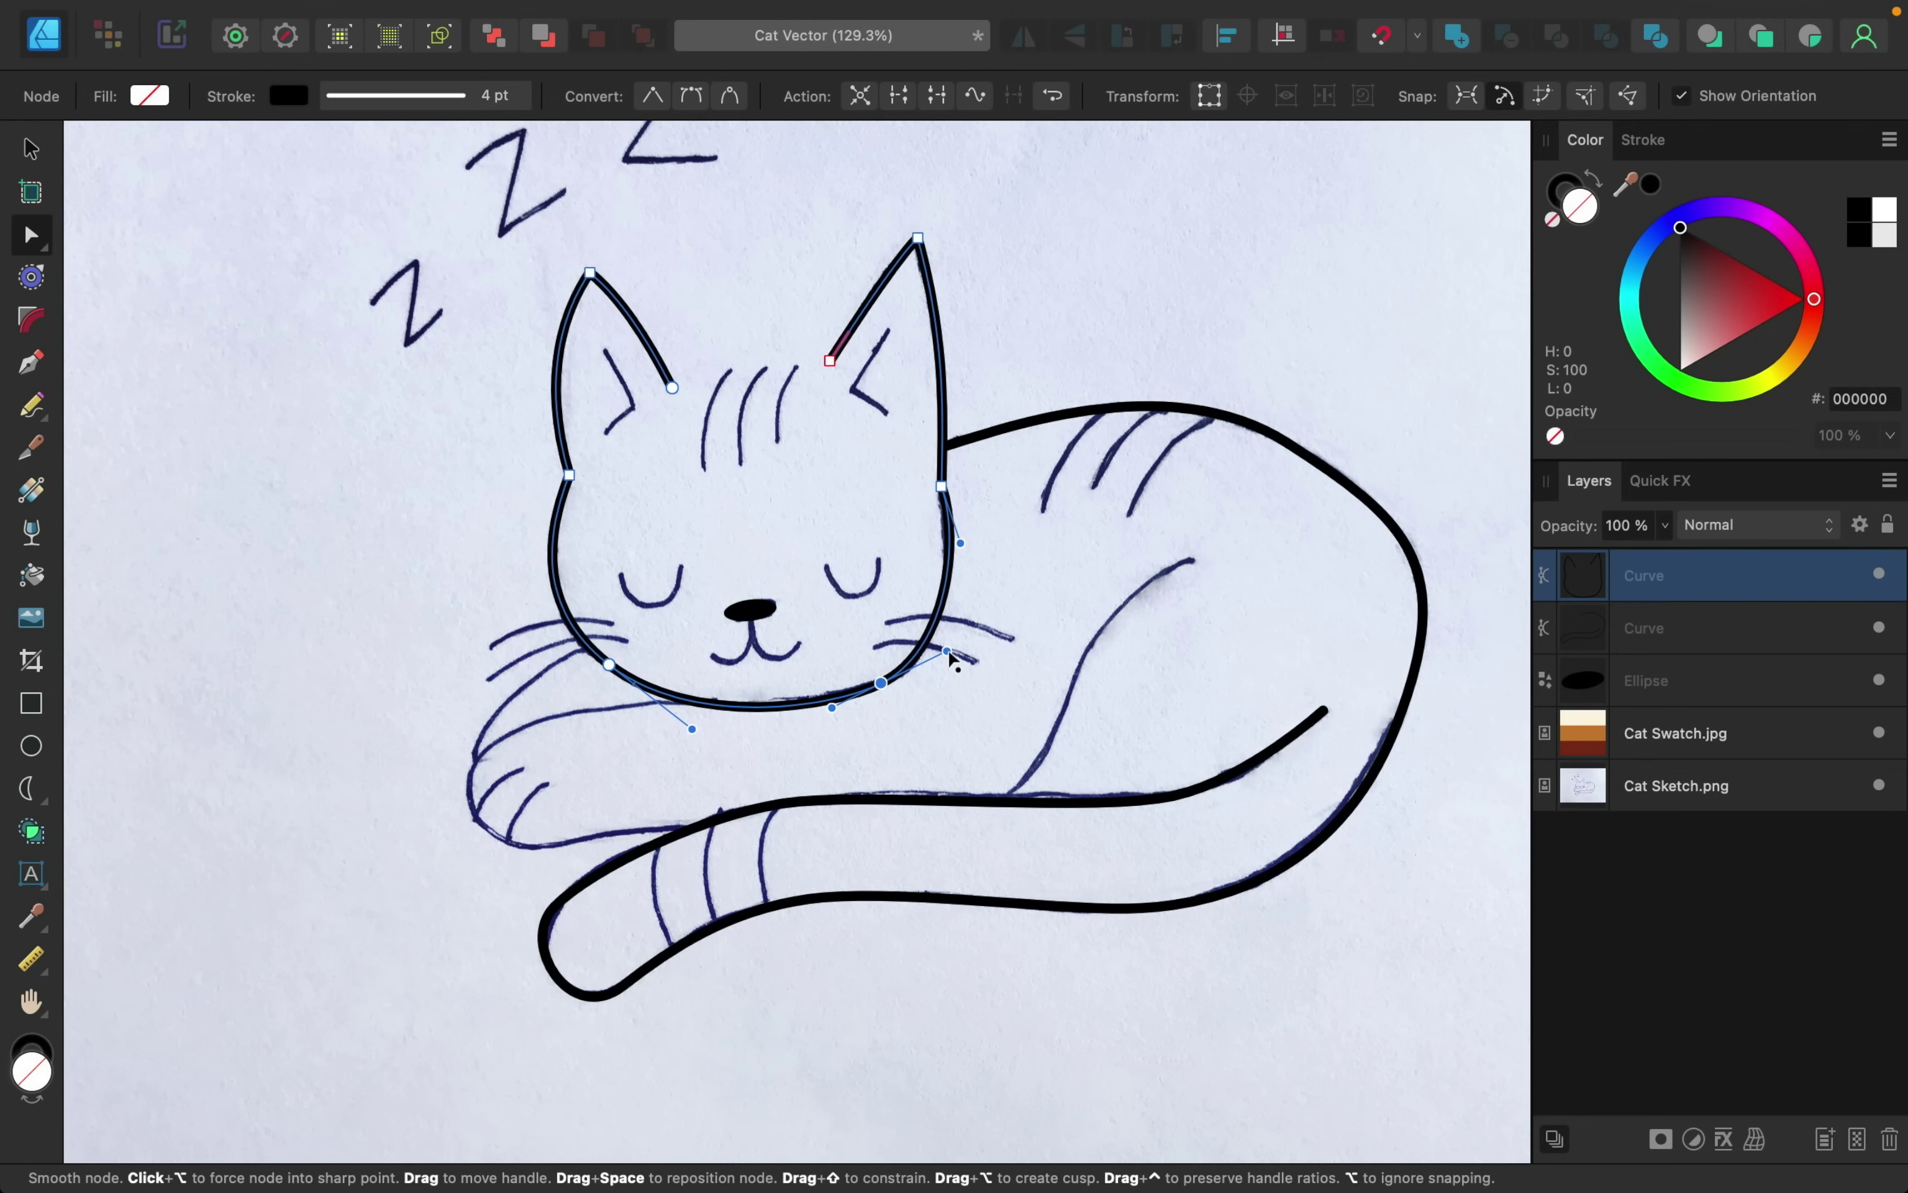
- Trace the hind leg line with a pen curve from the middle of the body down to the tail's upper edge
{"action": "key", "text": "p"}
{"action": "left_click", "coordinate": [1195, 560]}
{"action": "left_click_drag", "start_coordinate": [1061, 710], "coordinate": [1025, 769]}
{"action": "left_click", "coordinate": [990, 801]}
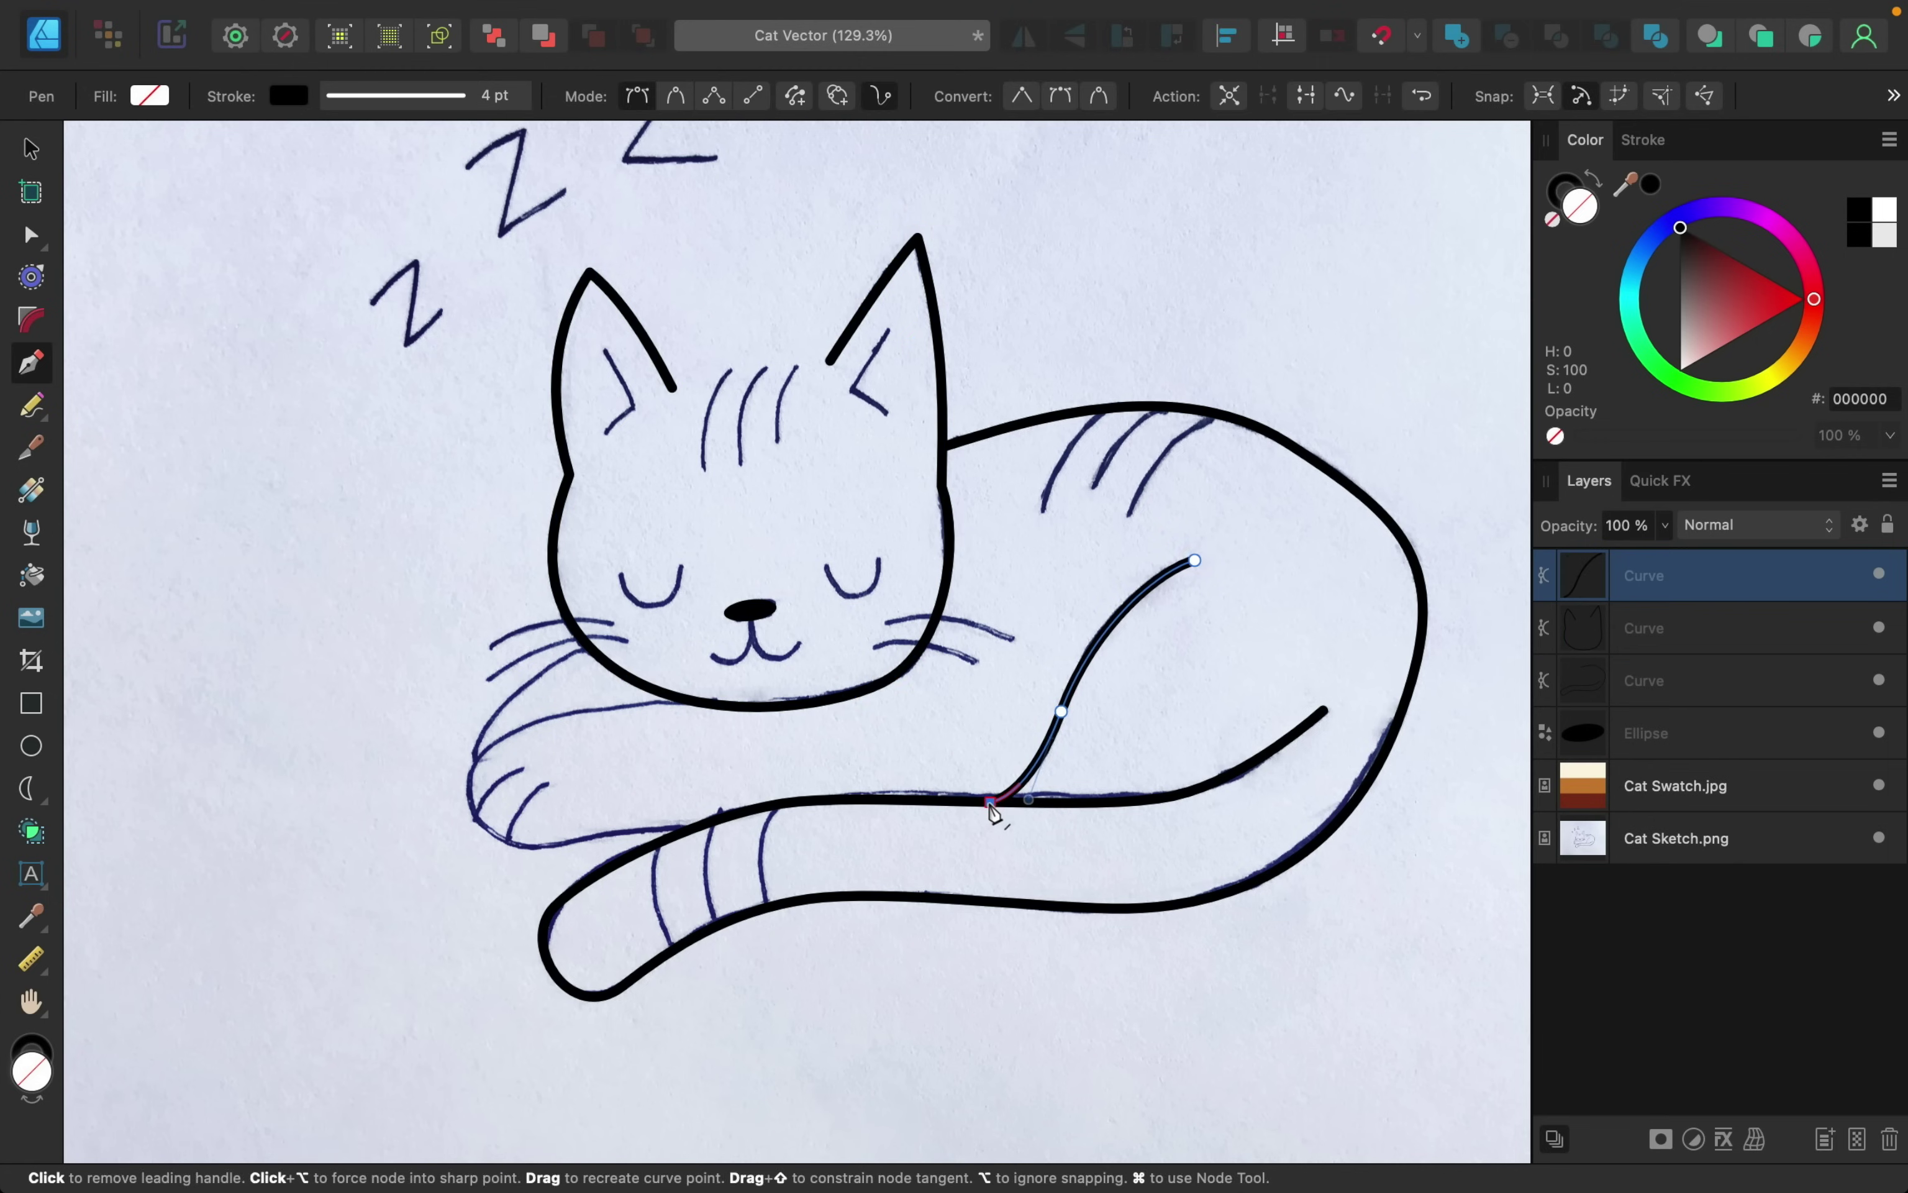
{"action": "key", "text": "Escape"}
- Trace the front leg as an open curve from under the chin around the paw to the tail's upper edge
{"action": "left_click", "coordinate": [705, 704]}
{"action": "left_click_drag", "start_coordinate": [485, 751], "coordinate": [444, 793]}
{"action": "left_click_drag", "start_coordinate": [525, 847], "coordinate": [572, 850]}
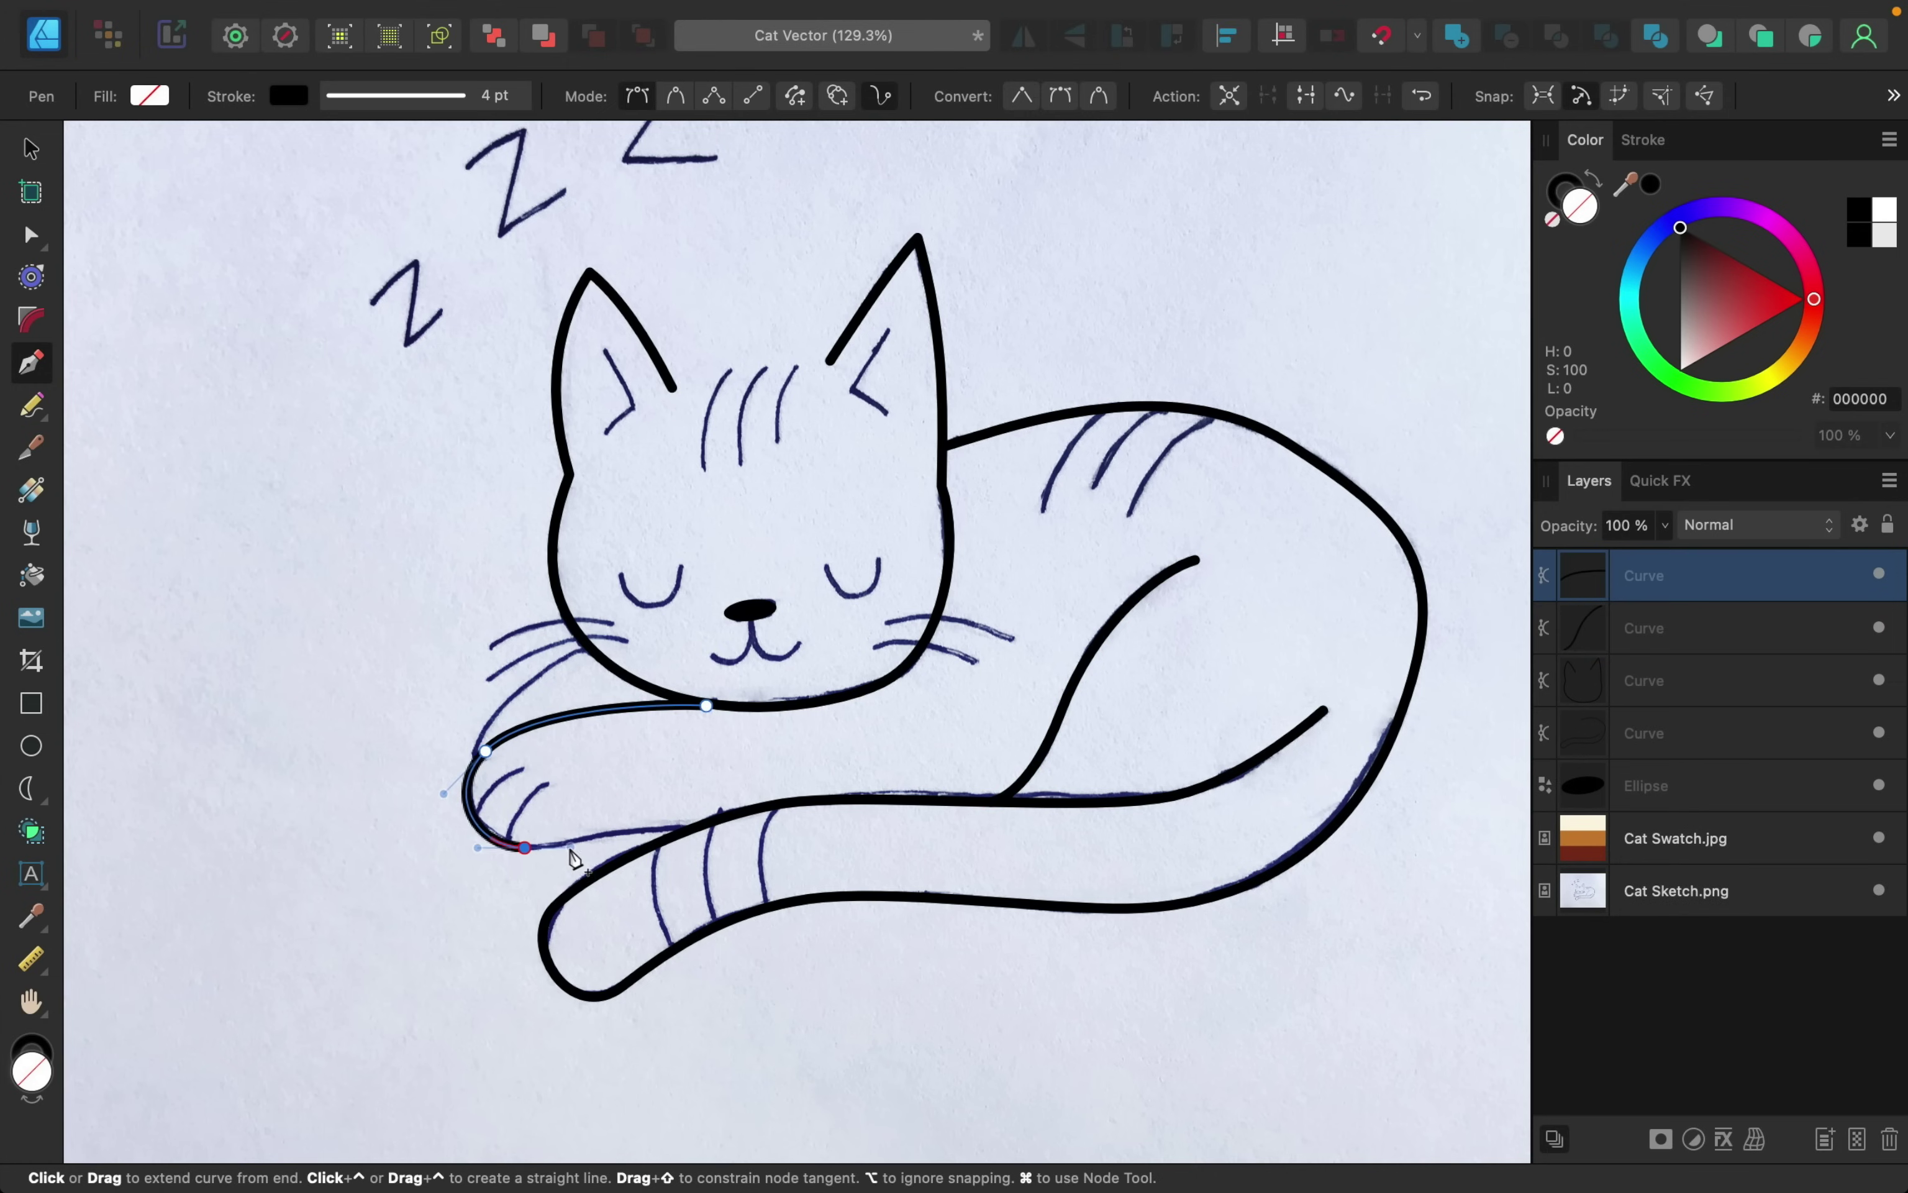
{"action": "left_click", "coordinate": [694, 825]}
{"action": "key", "text": "Escape"}
- Trace the second front leg's line from the left cheek to the paw, plus the two short toe lines
{"action": "left_click", "coordinate": [595, 651]}
{"action": "mouse_move", "coordinate": [473, 766]}
{"action": "left_mouse_down"}
{"action": "mouse_move", "coordinate": [471, 838]}
{"action": "mouse_move", "coordinate": [507, 883]}
{"action": "left_mouse_up"}
{"action": "key", "text": "Escape"}
{"action": "left_click", "coordinate": [545, 787]}
{"action": "key", "text": "Escape"}
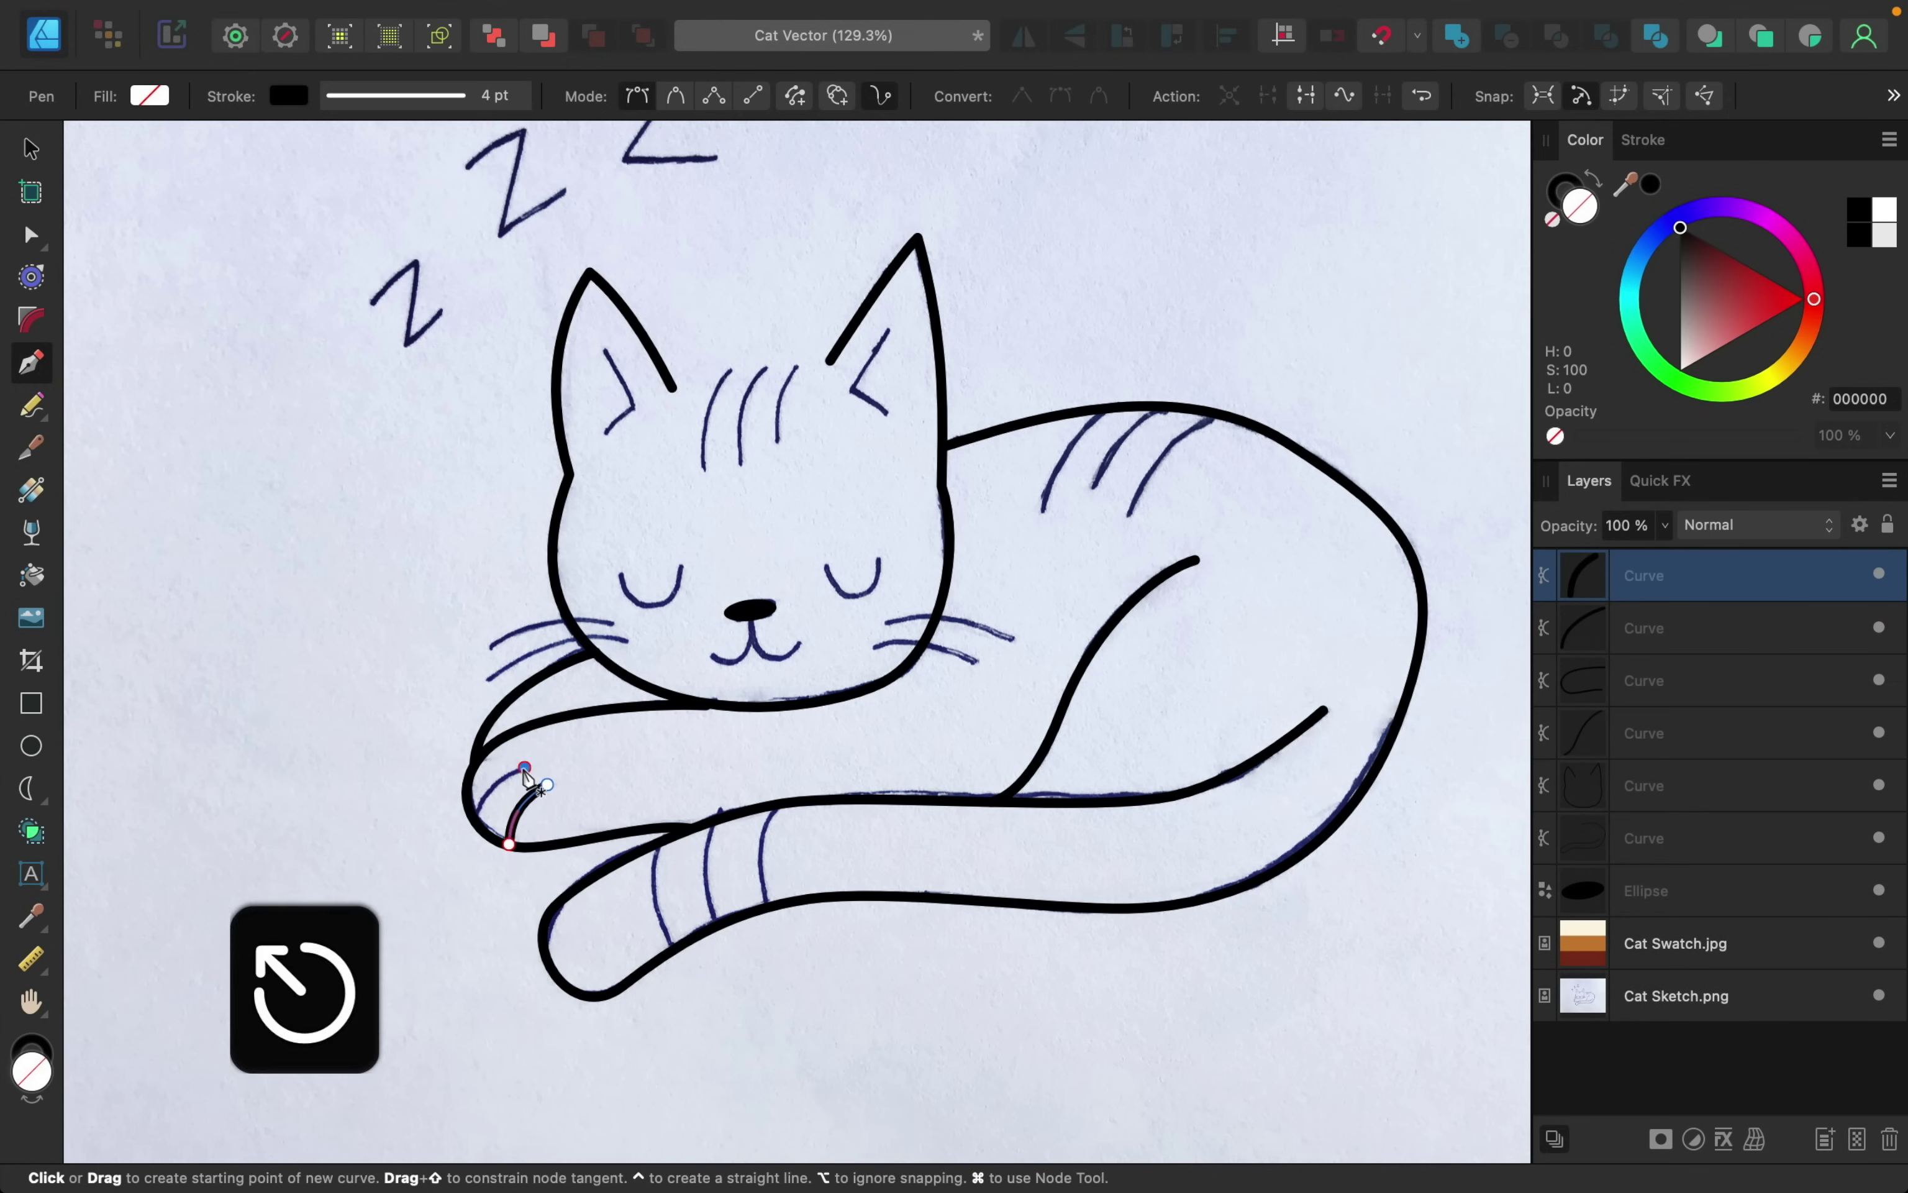
{"action": "key", "text": "Escape"}
- Trace the three curved stripes across the tail near its tip as separate pen curves
{"action": "left_click", "coordinate": [659, 844]}
{"action": "mouse_move", "coordinate": [674, 951]}
{"action": "left_mouse_down"}
{"action": "mouse_move", "coordinate": [676, 971]}
{"action": "mouse_move", "coordinate": [737, 971]}
{"action": "left_mouse_up"}
{"action": "key", "text": "Escape"}
{"action": "left_click", "coordinate": [717, 821]}
{"action": "key", "text": "Escape"}
{"action": "left_click_drag", "start_coordinate": [779, 805], "coordinate": [765, 822]}
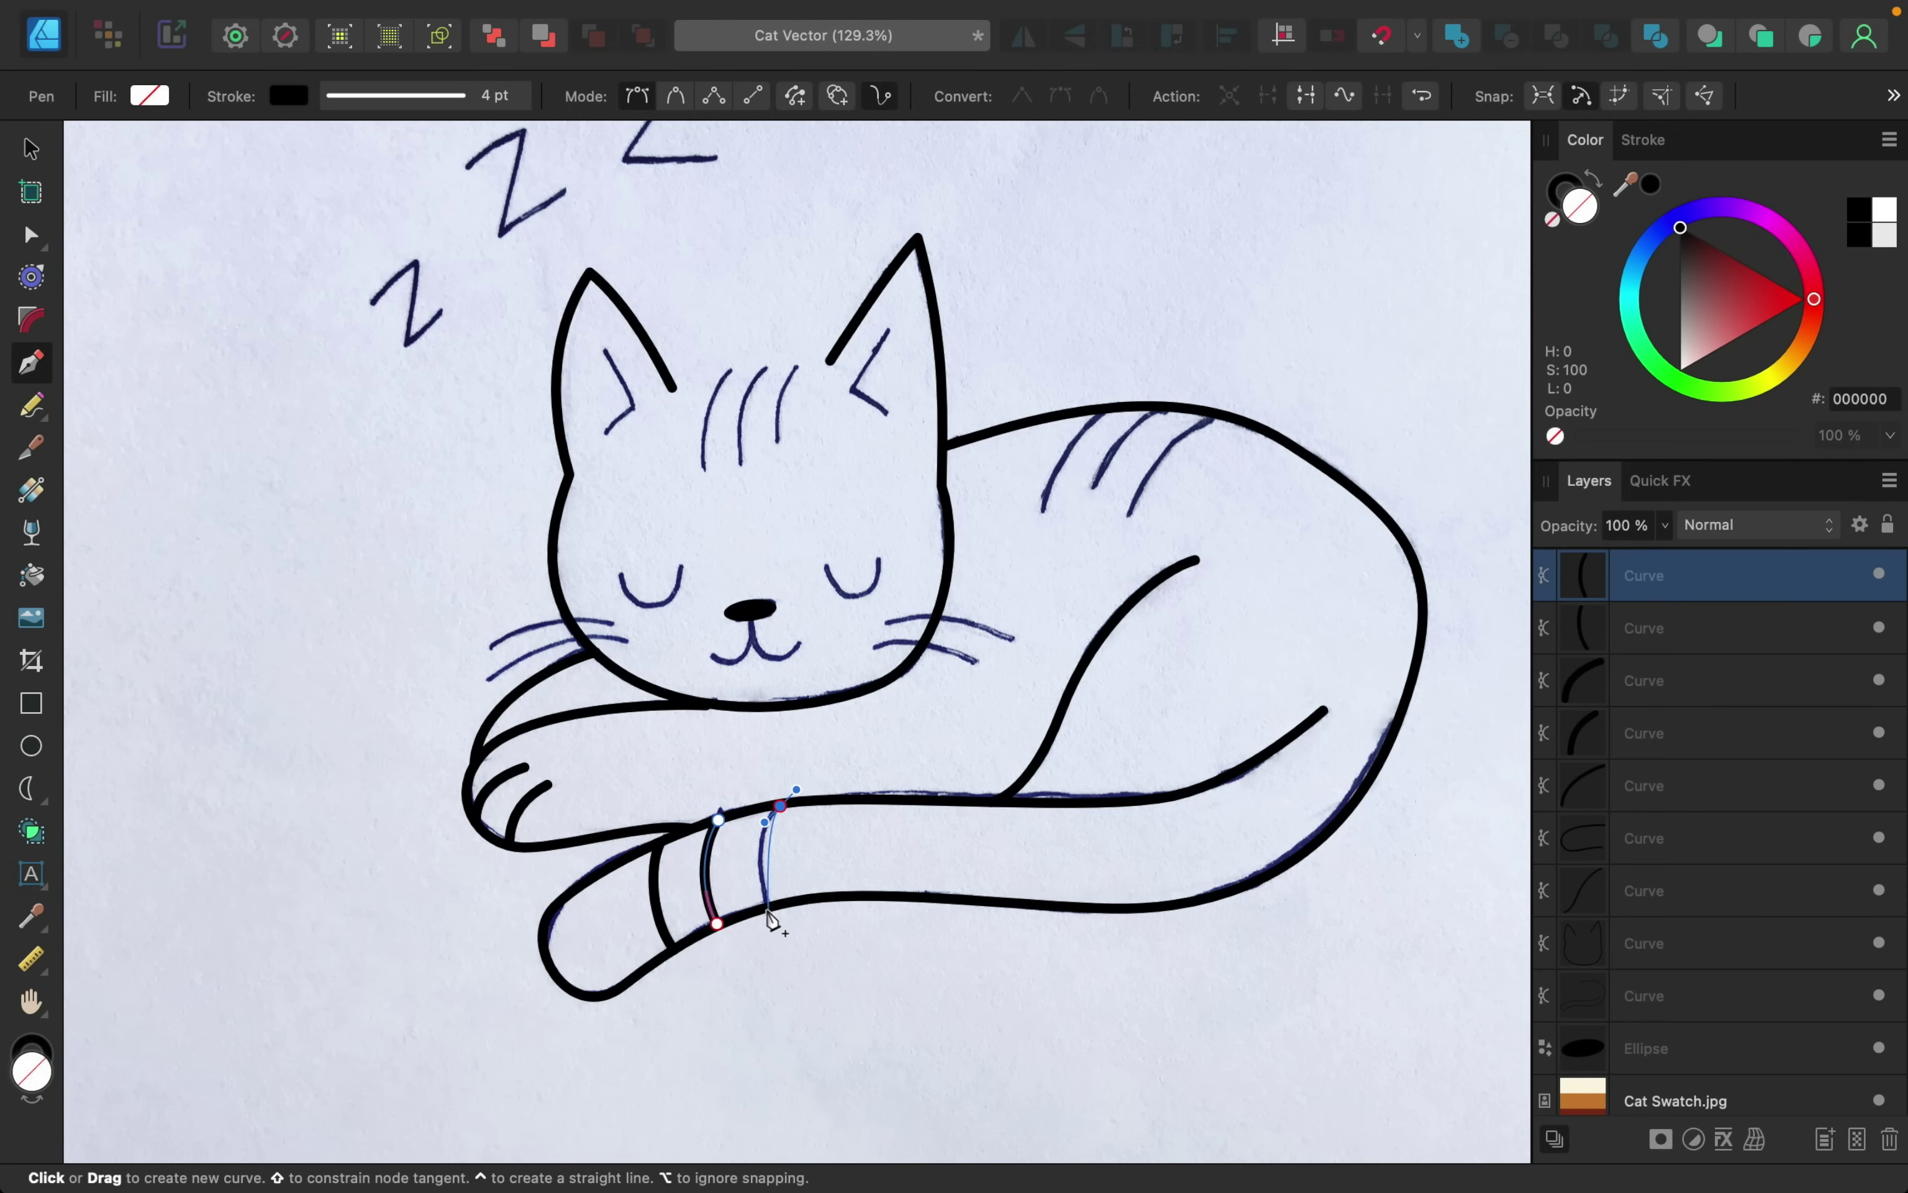
{"action": "left_click", "coordinate": [770, 913]}
{"action": "key", "text": "Escape"}
- Trace the three stripes on the cat's back as separate pen curves starting at the body outline
{"action": "left_click", "coordinate": [1220, 414]}
{"action": "left_click_drag", "start_coordinate": [1130, 511], "coordinate": [1129, 511]}
{"action": "key", "text": "Escape"}
{"action": "left_click_drag", "start_coordinate": [1161, 404], "coordinate": [1139, 418]}
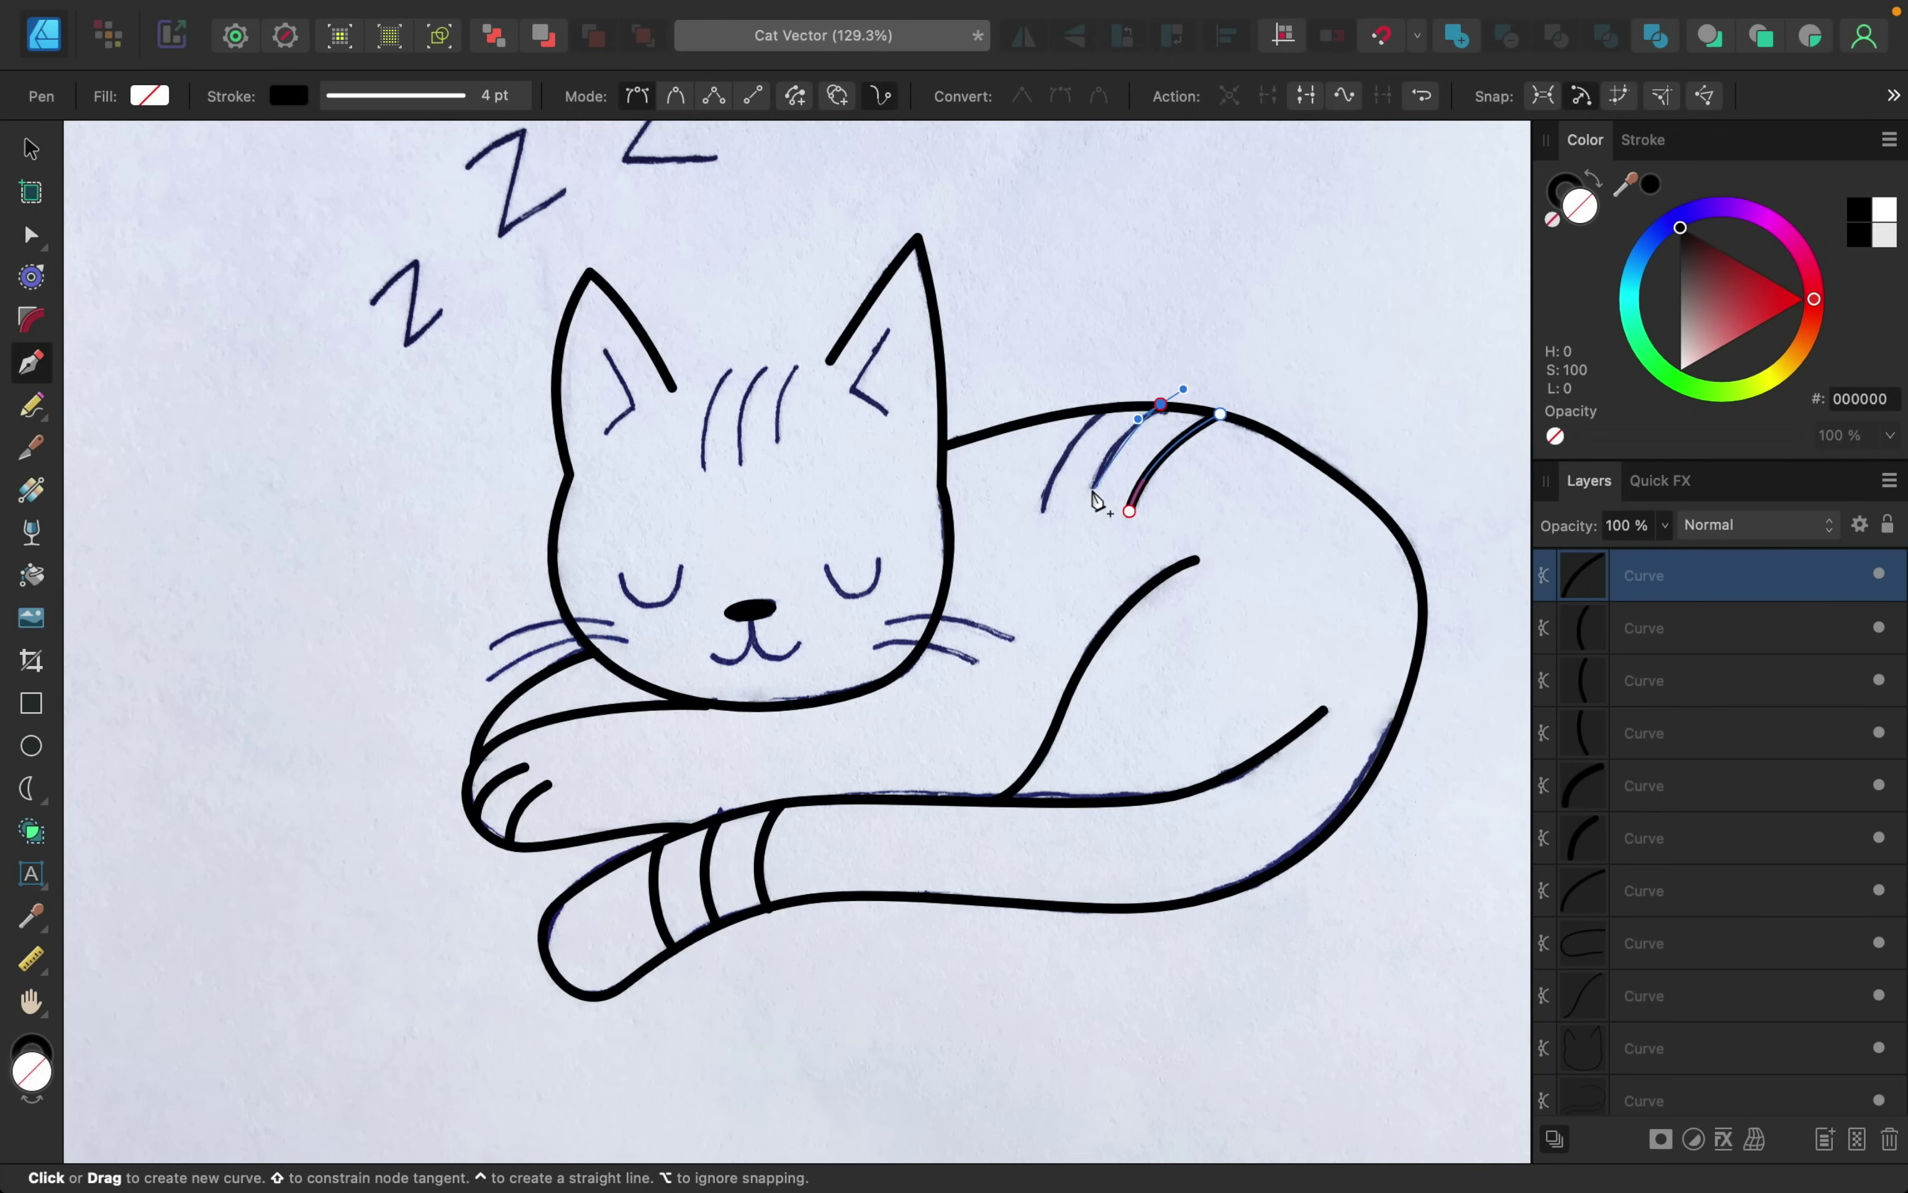
{"action": "left_click", "coordinate": [1095, 489]}
{"action": "key", "text": "Escape"}
{"action": "left_click", "coordinate": [1107, 410]}
{"action": "left_click", "coordinate": [1043, 511]}
{"action": "key", "text": "Escape"}
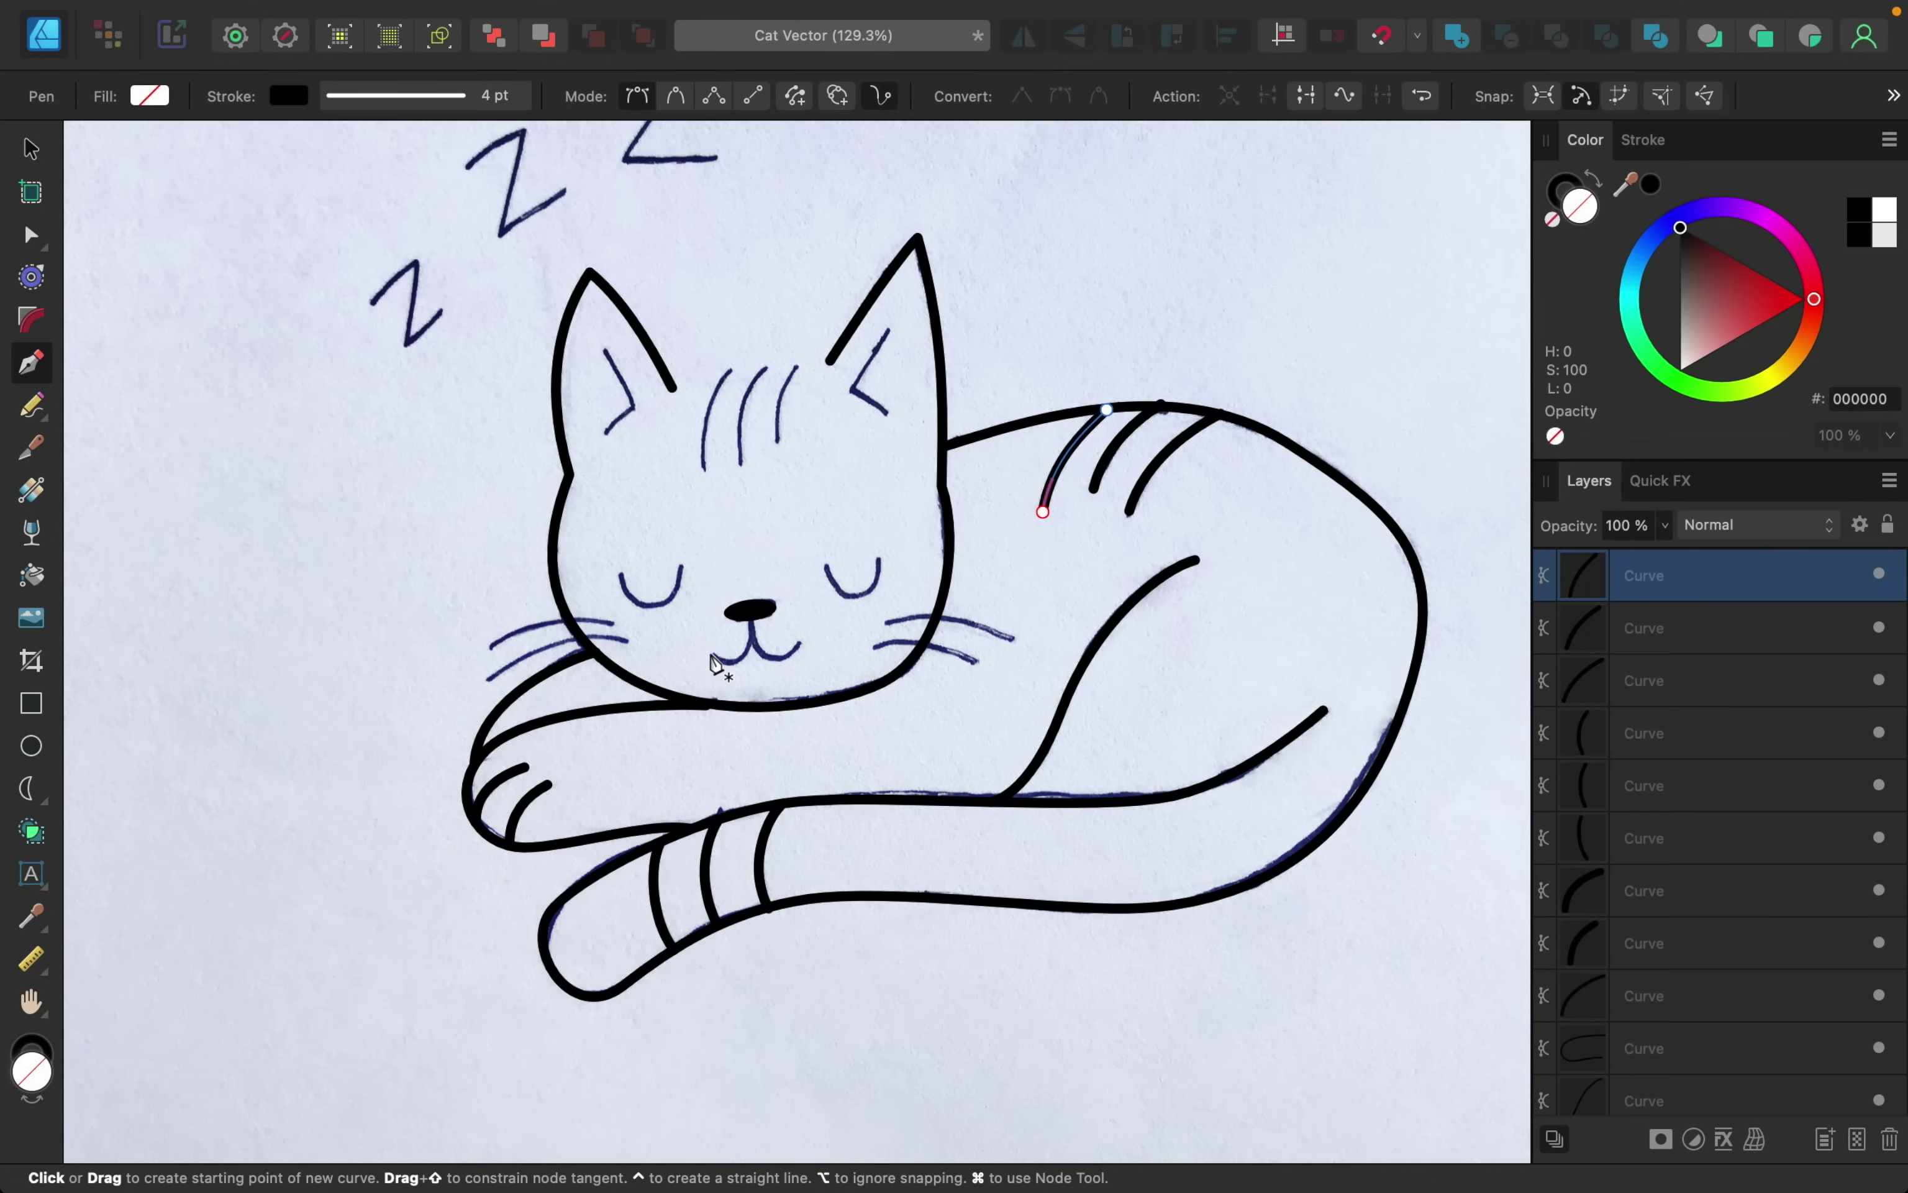
- Trace the mouth as one curve with a sharp point under the nose between its two rounded halves
{"action": "left_click", "coordinate": [712, 653]}
{"action": "left_click", "coordinate": [751, 612]}
{"action": "left_click_drag", "start_coordinate": [800, 643], "coordinate": [836, 611]}
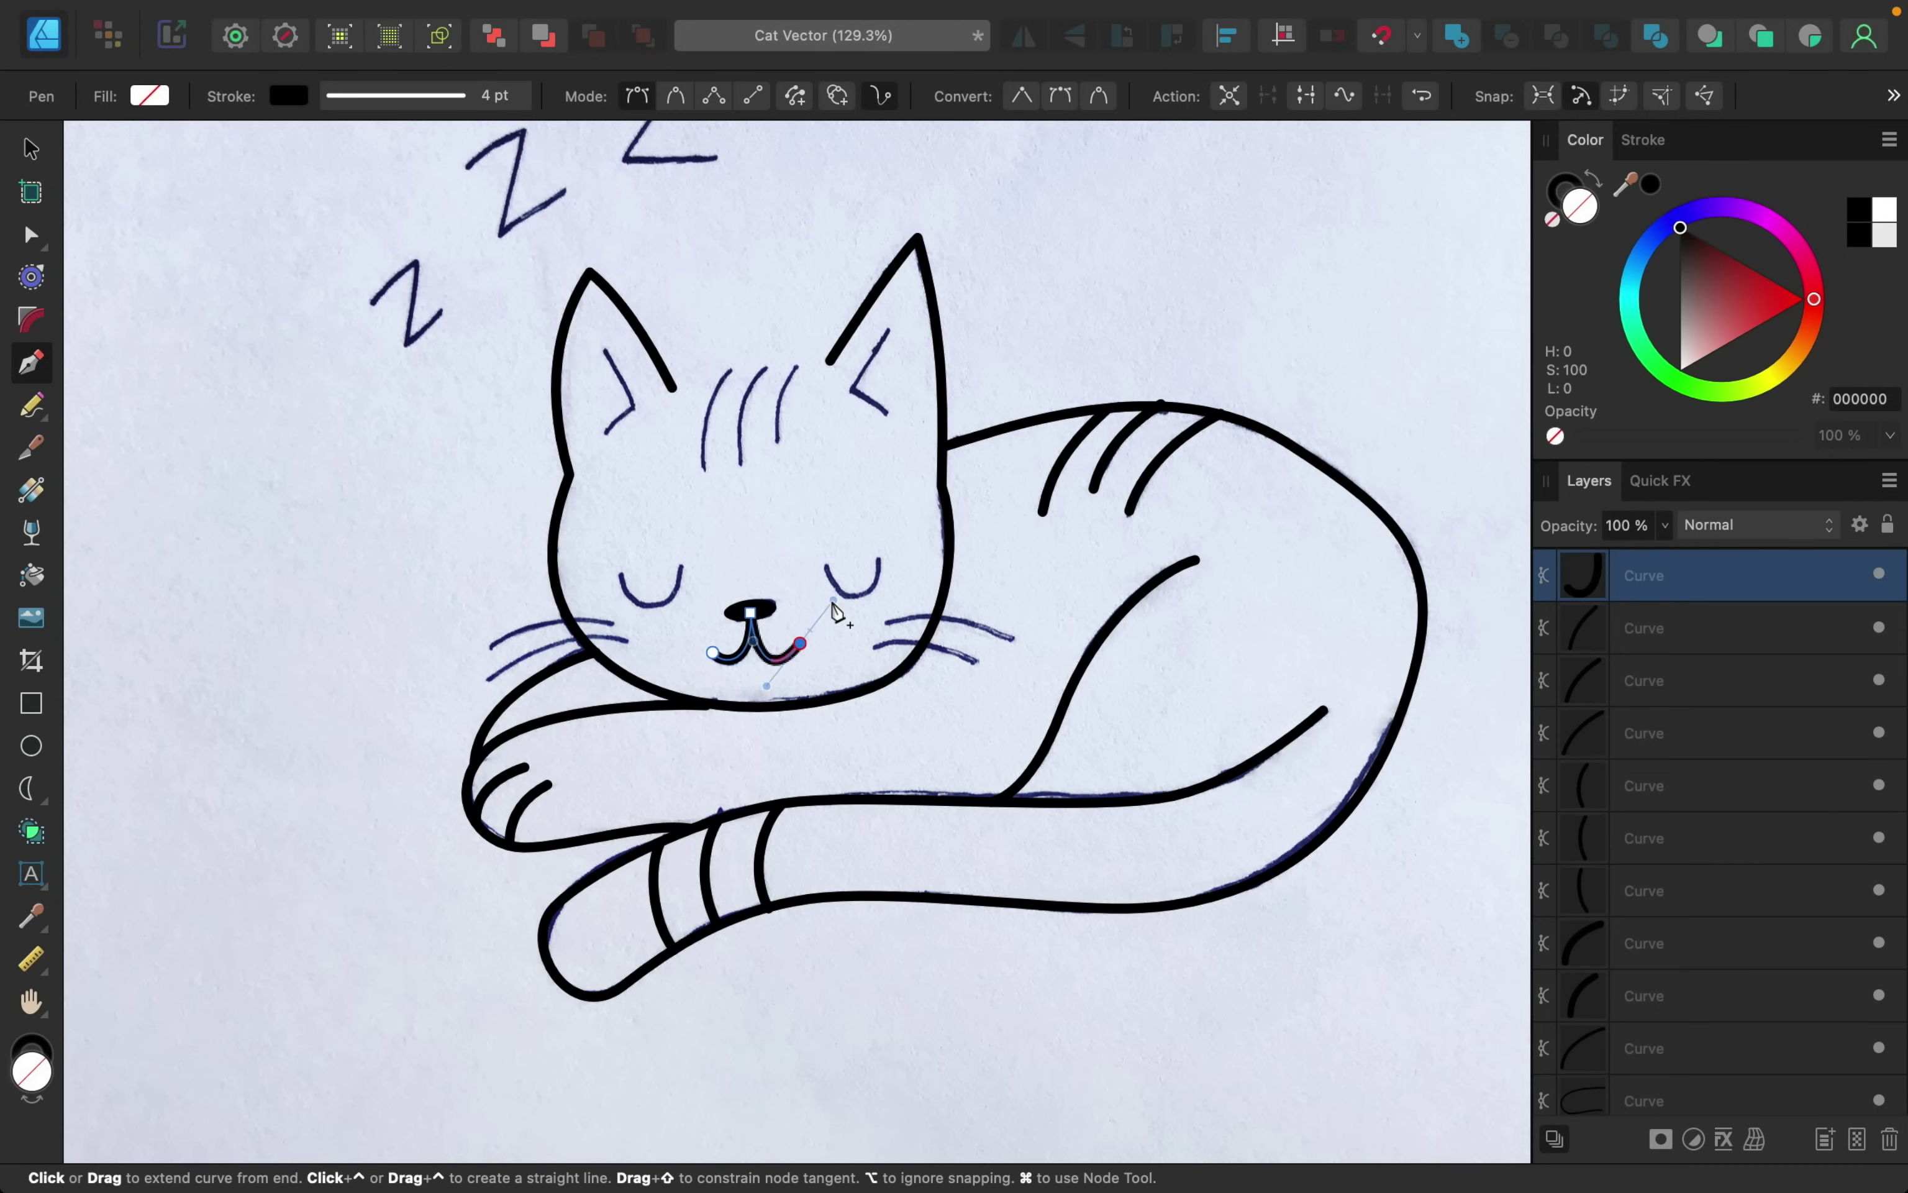
{"action": "key", "text": "Escape"}
- Trace the two closed eyes as separate U-shaped pen curves
{"action": "left_click", "coordinate": [623, 572]}
{"action": "left_click_drag", "start_coordinate": [653, 605], "coordinate": [672, 605]}
{"action": "left_click", "coordinate": [683, 566]}
{"action": "key", "text": "Escape"}
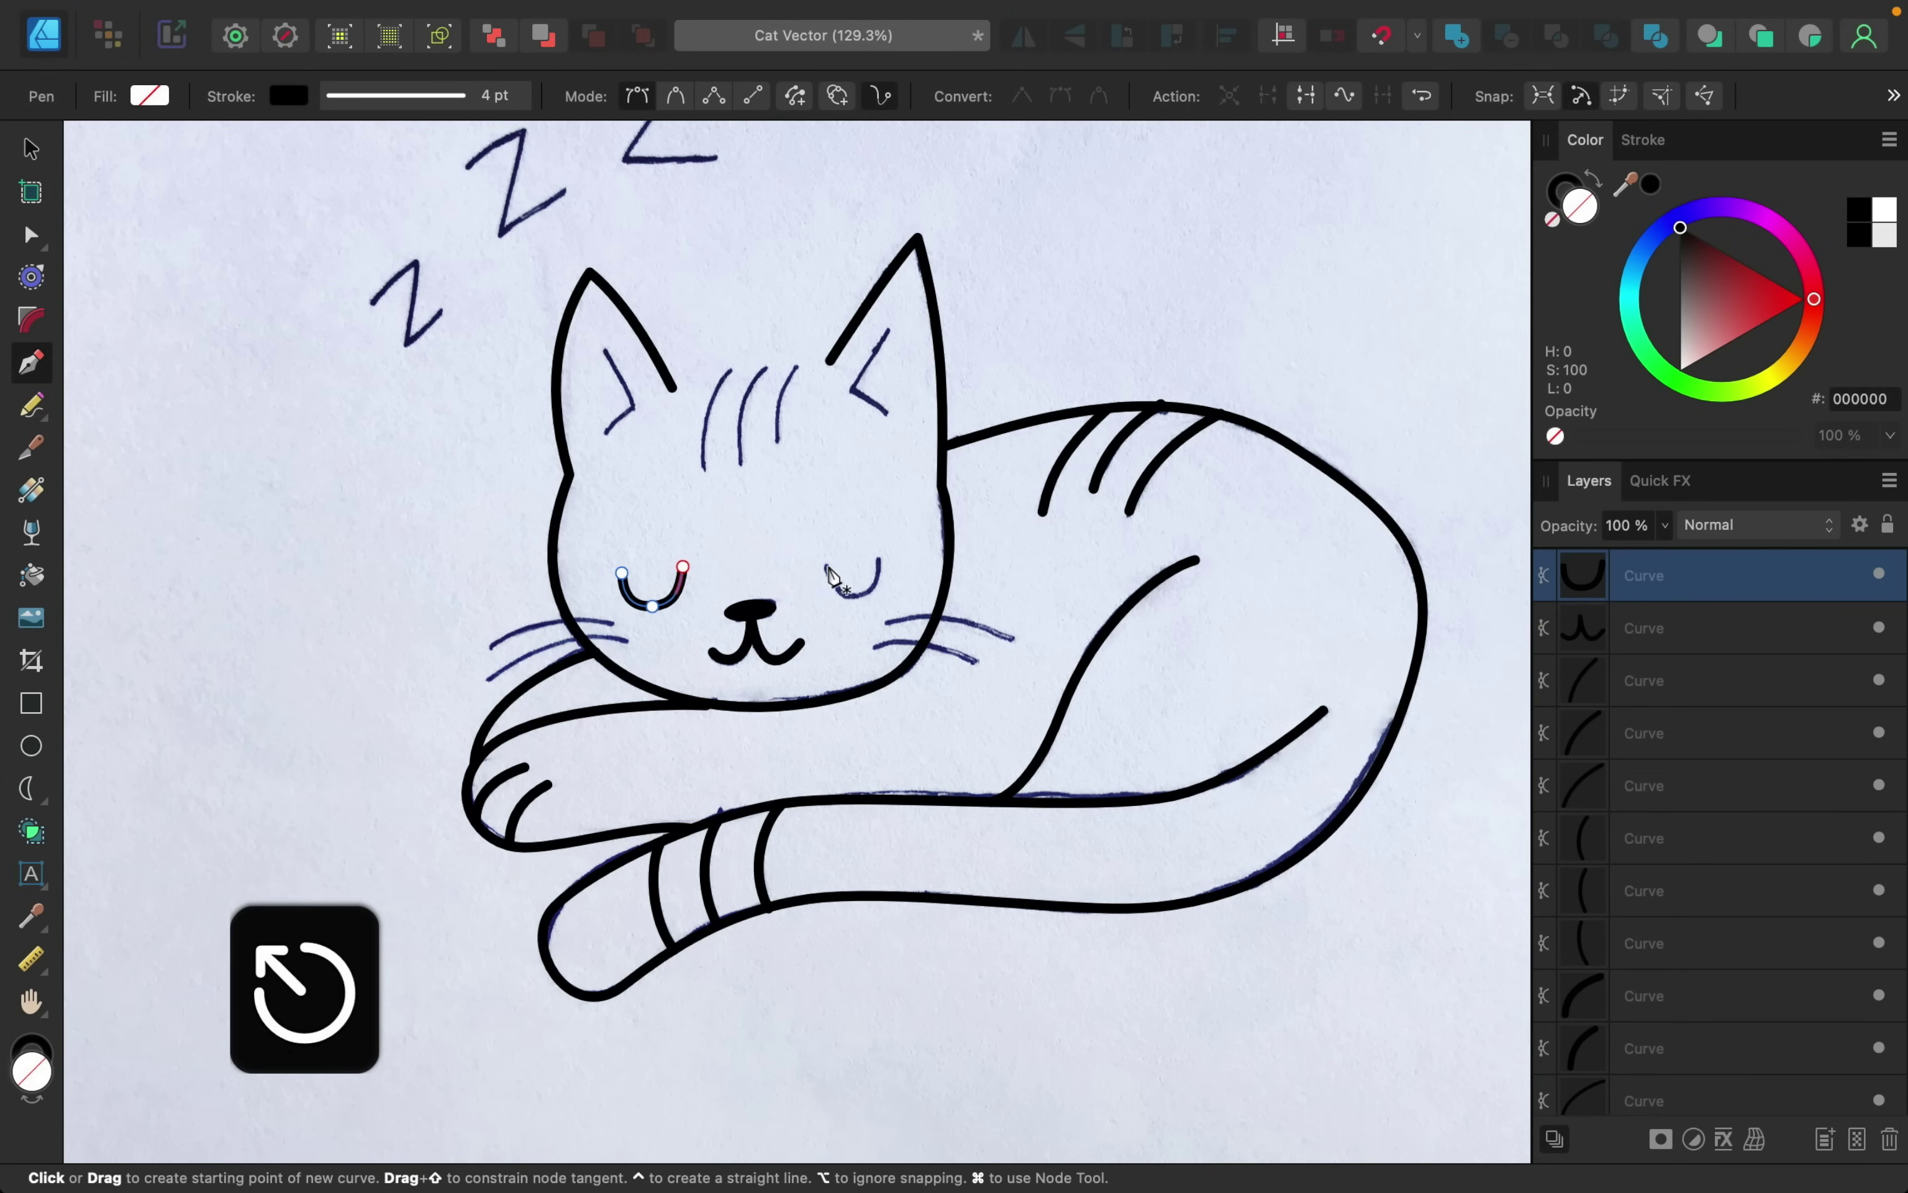
{"action": "left_click", "coordinate": [826, 565]}
{"action": "left_click_drag", "start_coordinate": [857, 598], "coordinate": [909, 619]}
{"action": "left_click", "coordinate": [881, 562]}
{"action": "key", "text": "Escape"}
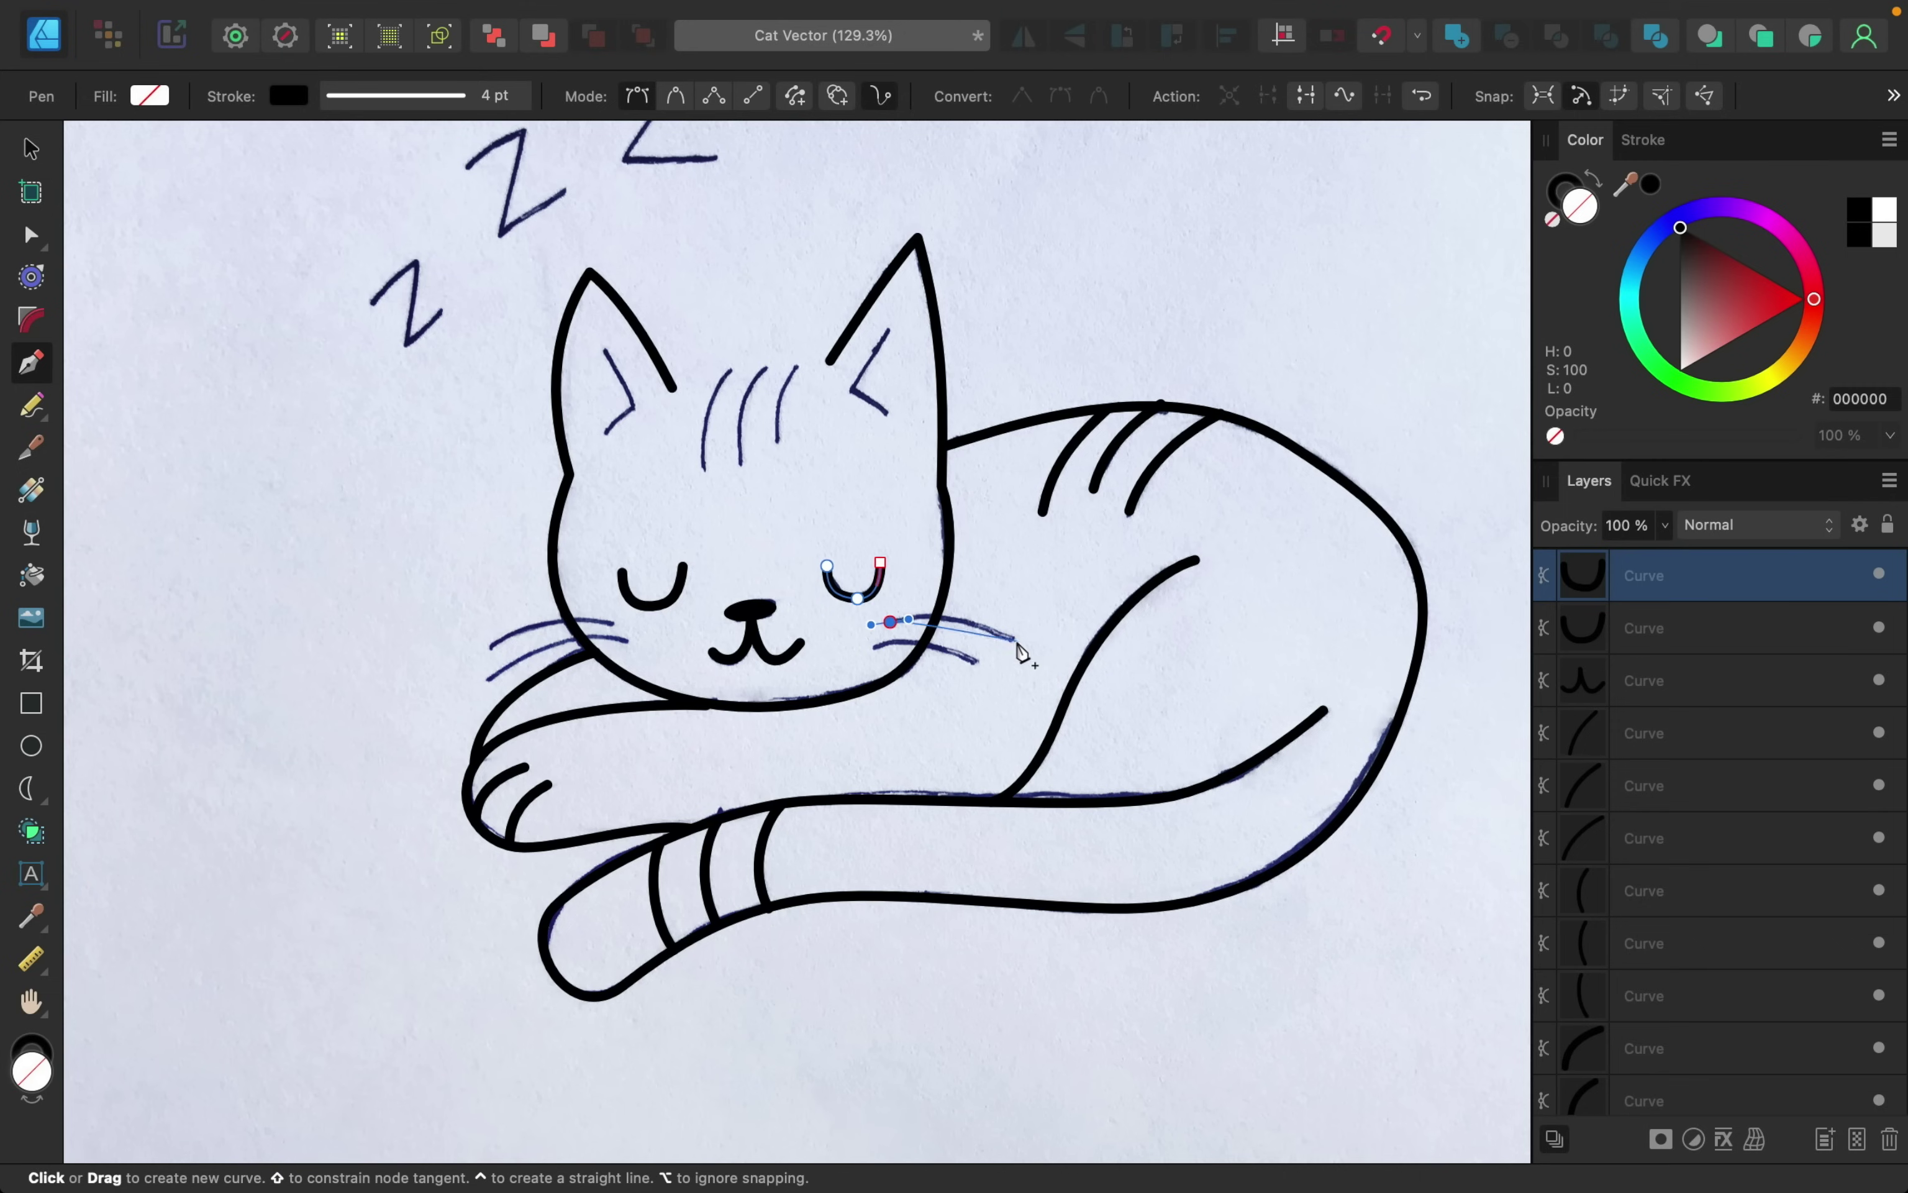
- Trace the four whiskers, two on each cheek, as separate slightly curved pen lines
{"action": "left_click", "coordinate": [1016, 638]}
{"action": "key", "text": "Escape"}
{"action": "left_click", "coordinate": [876, 647]}
{"action": "left_click", "coordinate": [976, 661]}
{"action": "key", "text": "Escape"}
{"action": "left_click_drag", "start_coordinate": [613, 622], "coordinate": [638, 626]}
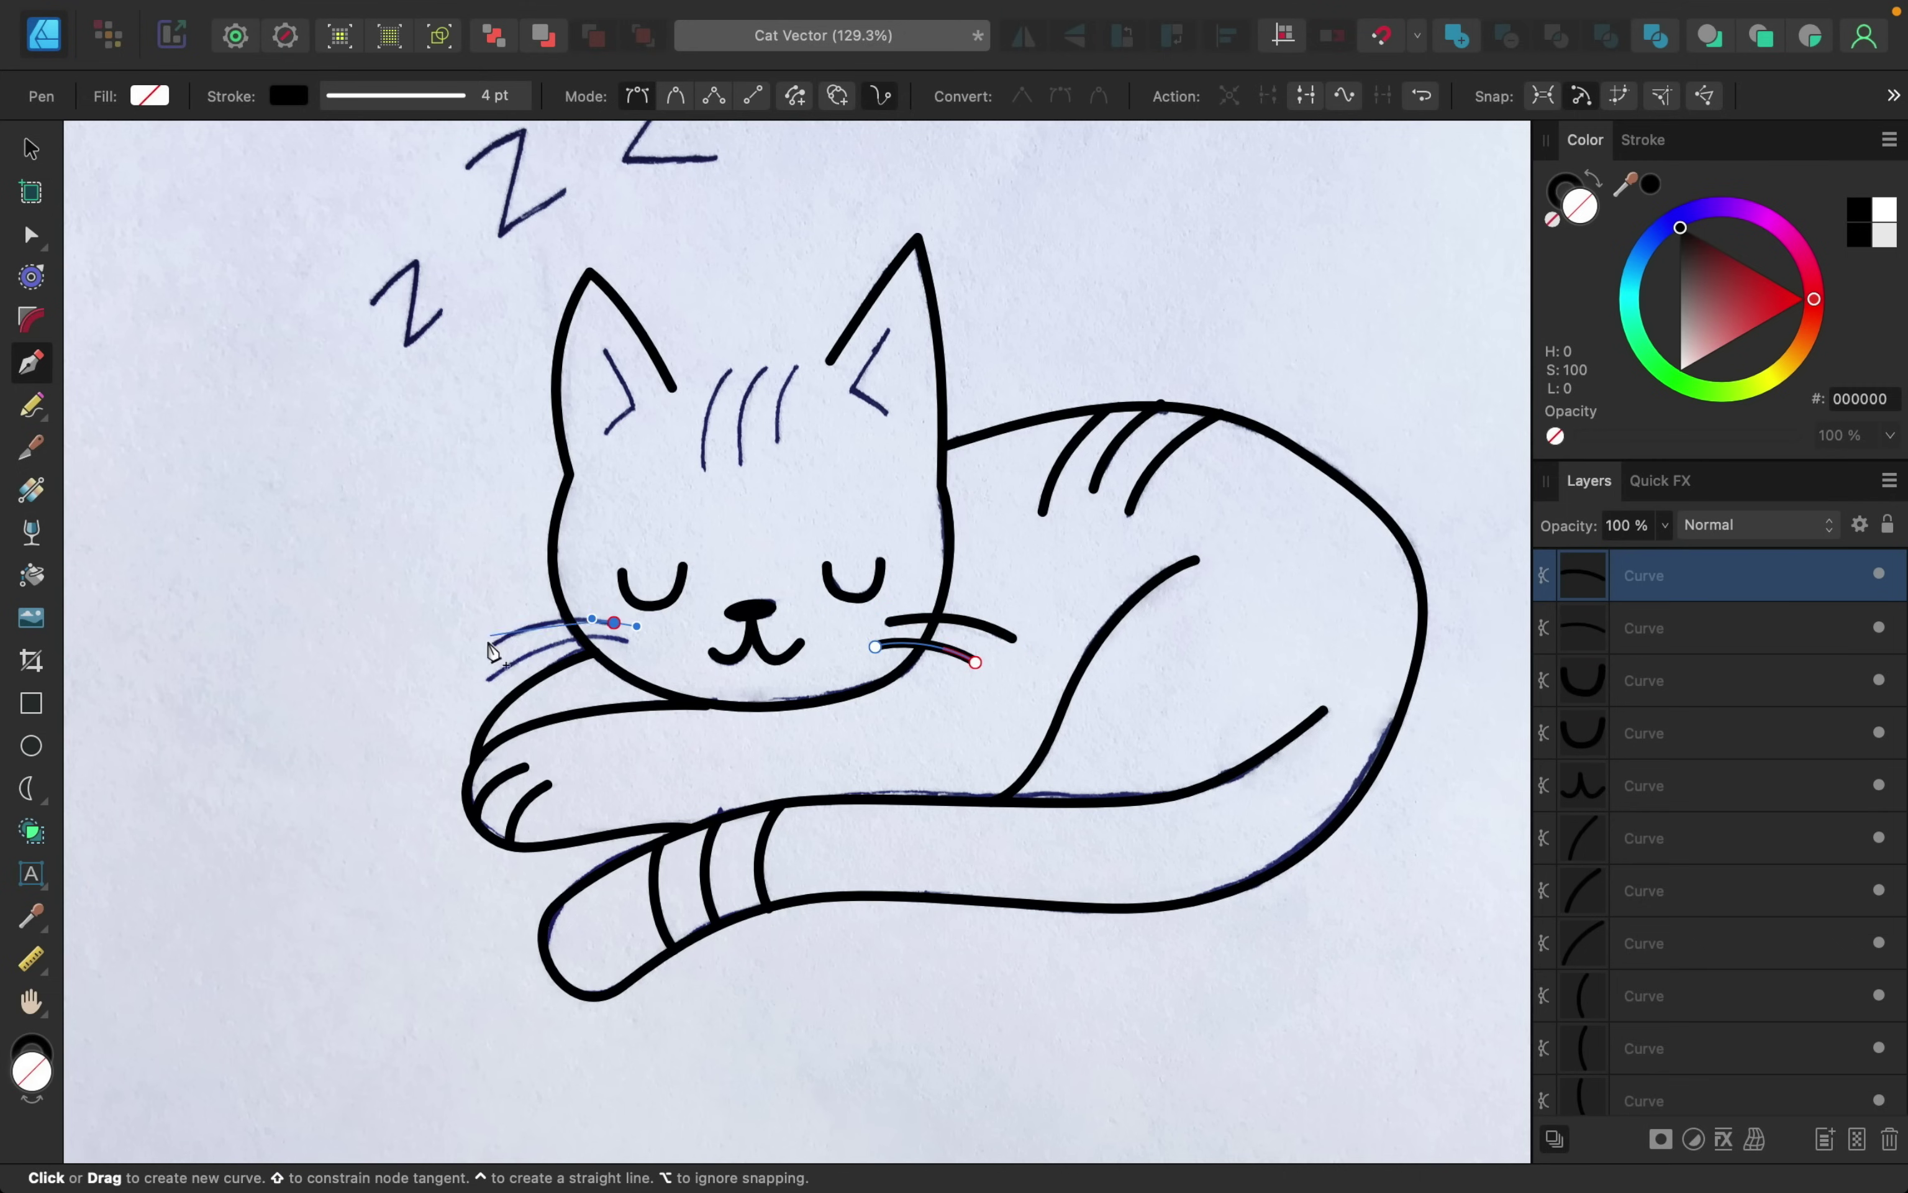
{"action": "left_click", "coordinate": [489, 649]}
{"action": "key", "text": "Escape"}
{"action": "left_click", "coordinate": [623, 641]}
{"action": "left_click", "coordinate": [497, 675]}
{"action": "key", "text": "Escape"}
- Trace the three forehead stripes between the ears as separate pen curves
{"action": "left_click_drag", "start_coordinate": [735, 367], "coordinate": [798, 351]}
{"action": "left_click", "coordinate": [703, 470]}
{"action": "key", "text": "Escape"}
{"action": "left_click", "coordinate": [741, 460]}
{"action": "key", "text": "Escape"}
{"action": "left_click_drag", "start_coordinate": [778, 439], "coordinate": [781, 500]}
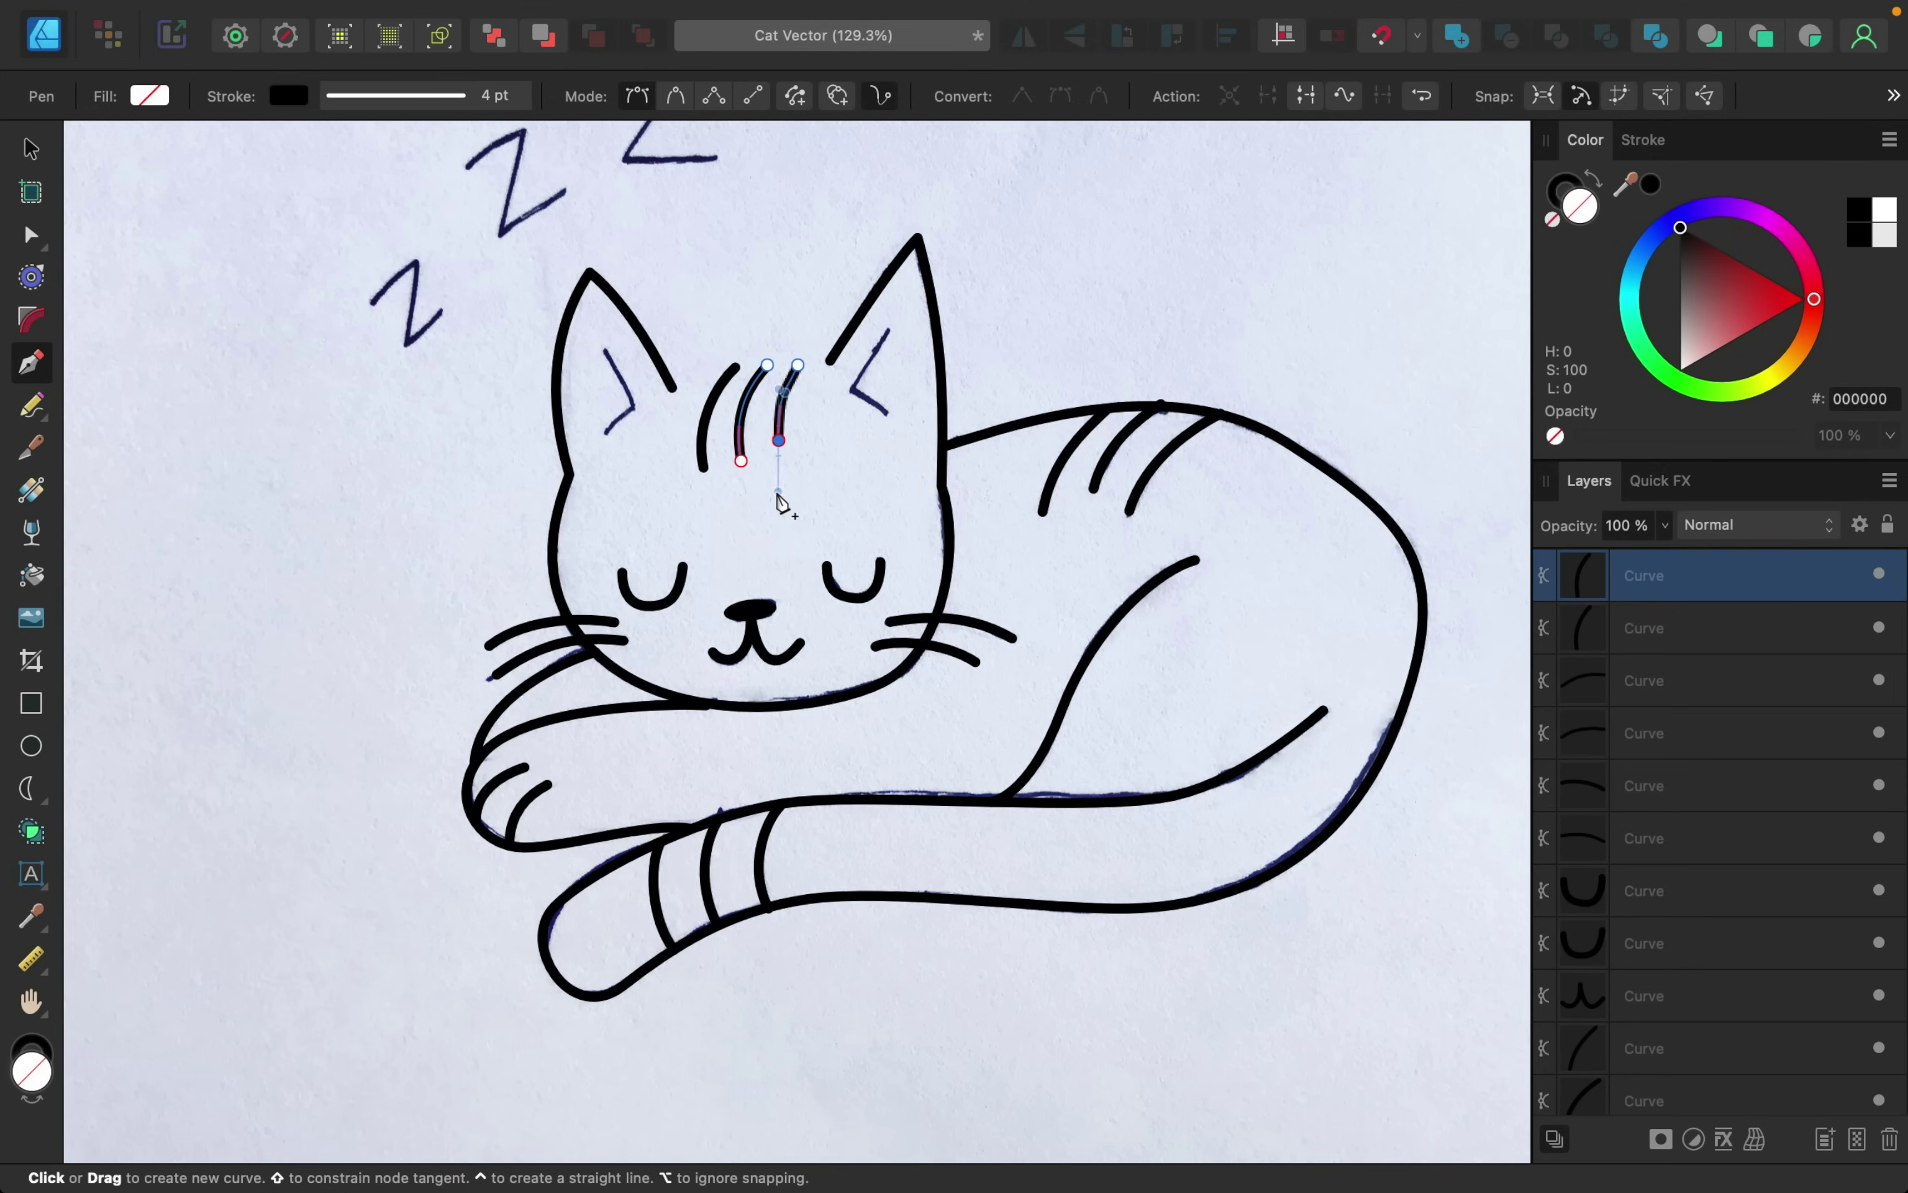
{"action": "key", "text": "Escape"}
- Trace the angled inner-ear lines in both ears, each with a sharp corner in the middle
{"action": "left_click", "coordinate": [890, 330]}
{"action": "left_click", "coordinate": [854, 388]}
{"action": "left_click_drag", "start_coordinate": [891, 416], "coordinate": [903, 447]}
{"action": "key", "text": "Escape"}
{"action": "left_click", "coordinate": [606, 351]}
{"action": "left_click", "coordinate": [635, 408]}
{"action": "left_click_drag", "start_coordinate": [609, 432], "coordinate": [598, 461]}
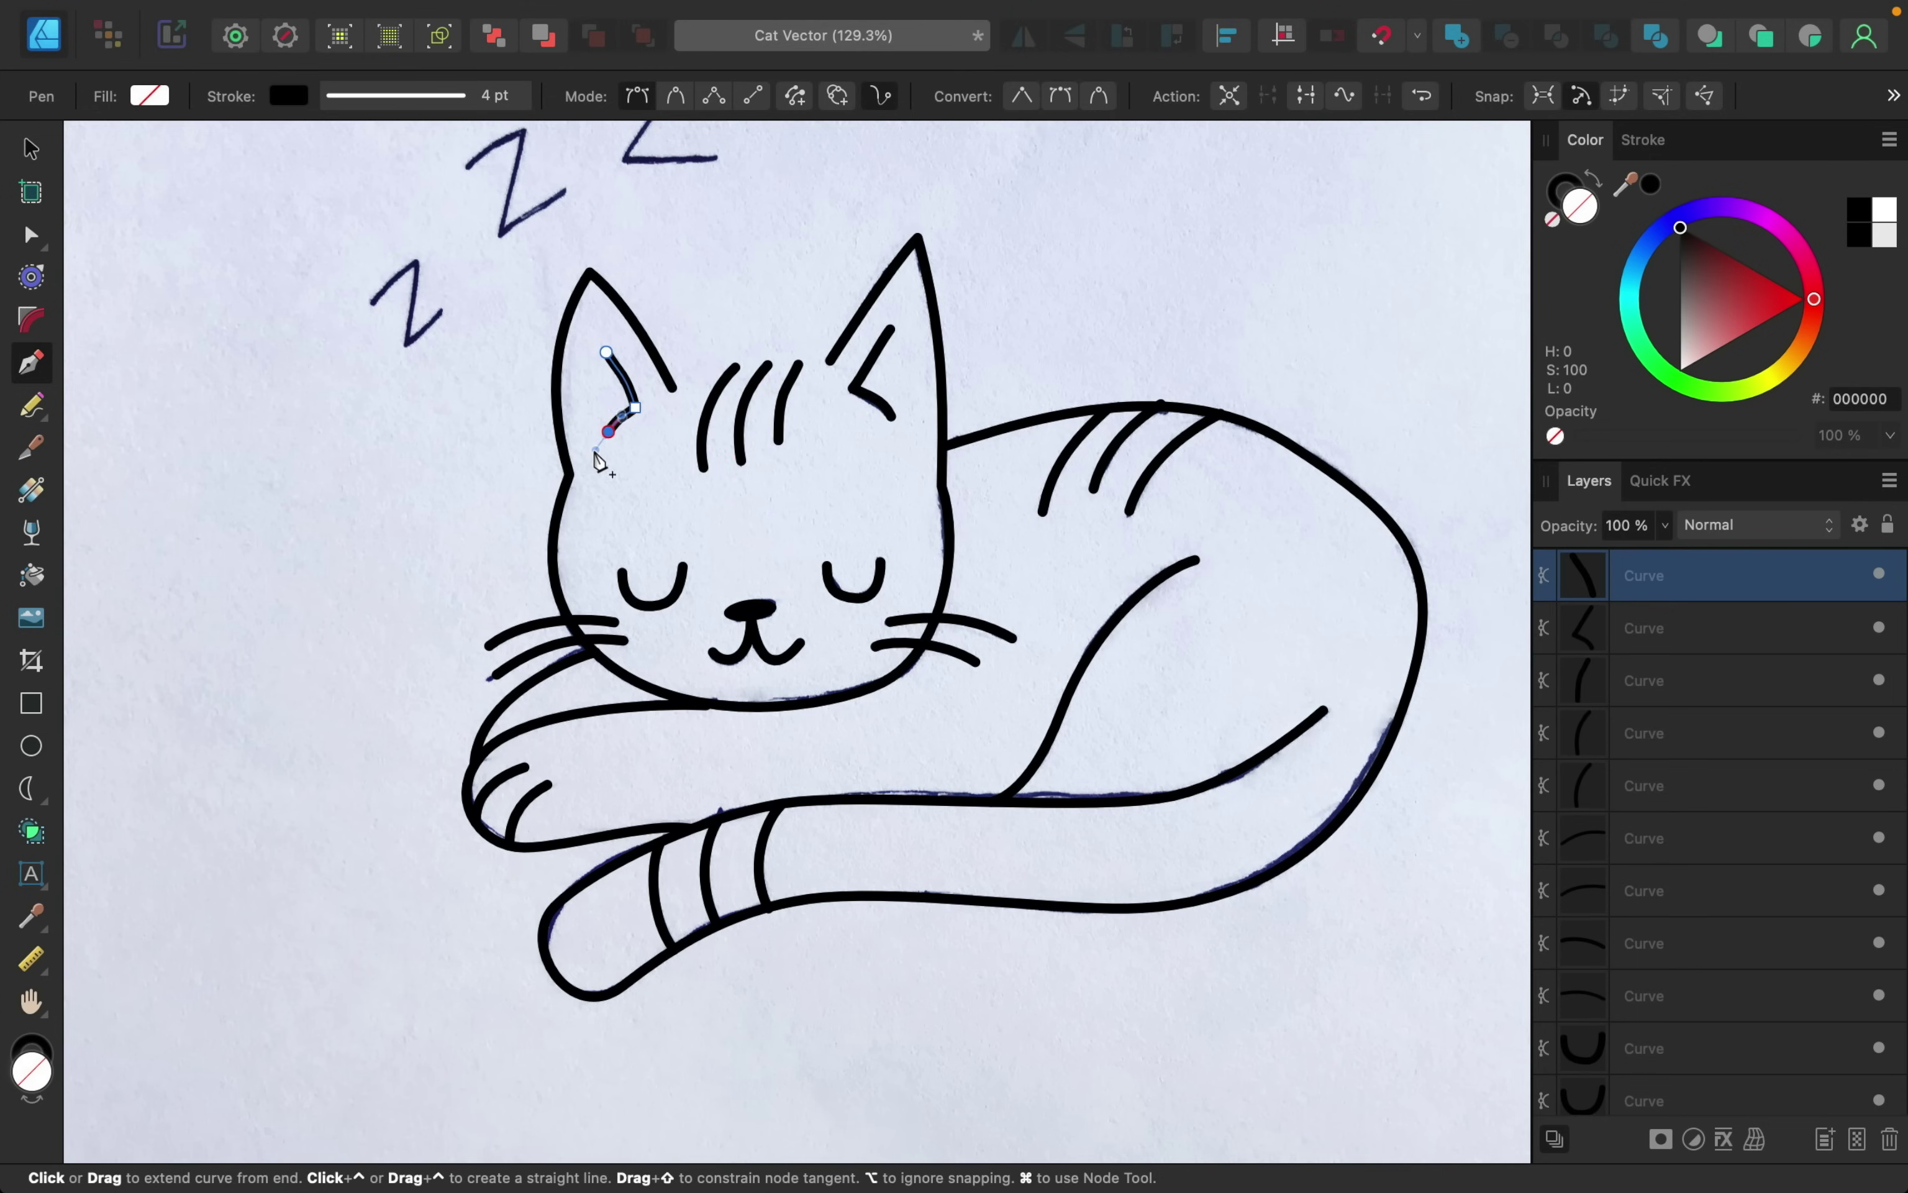
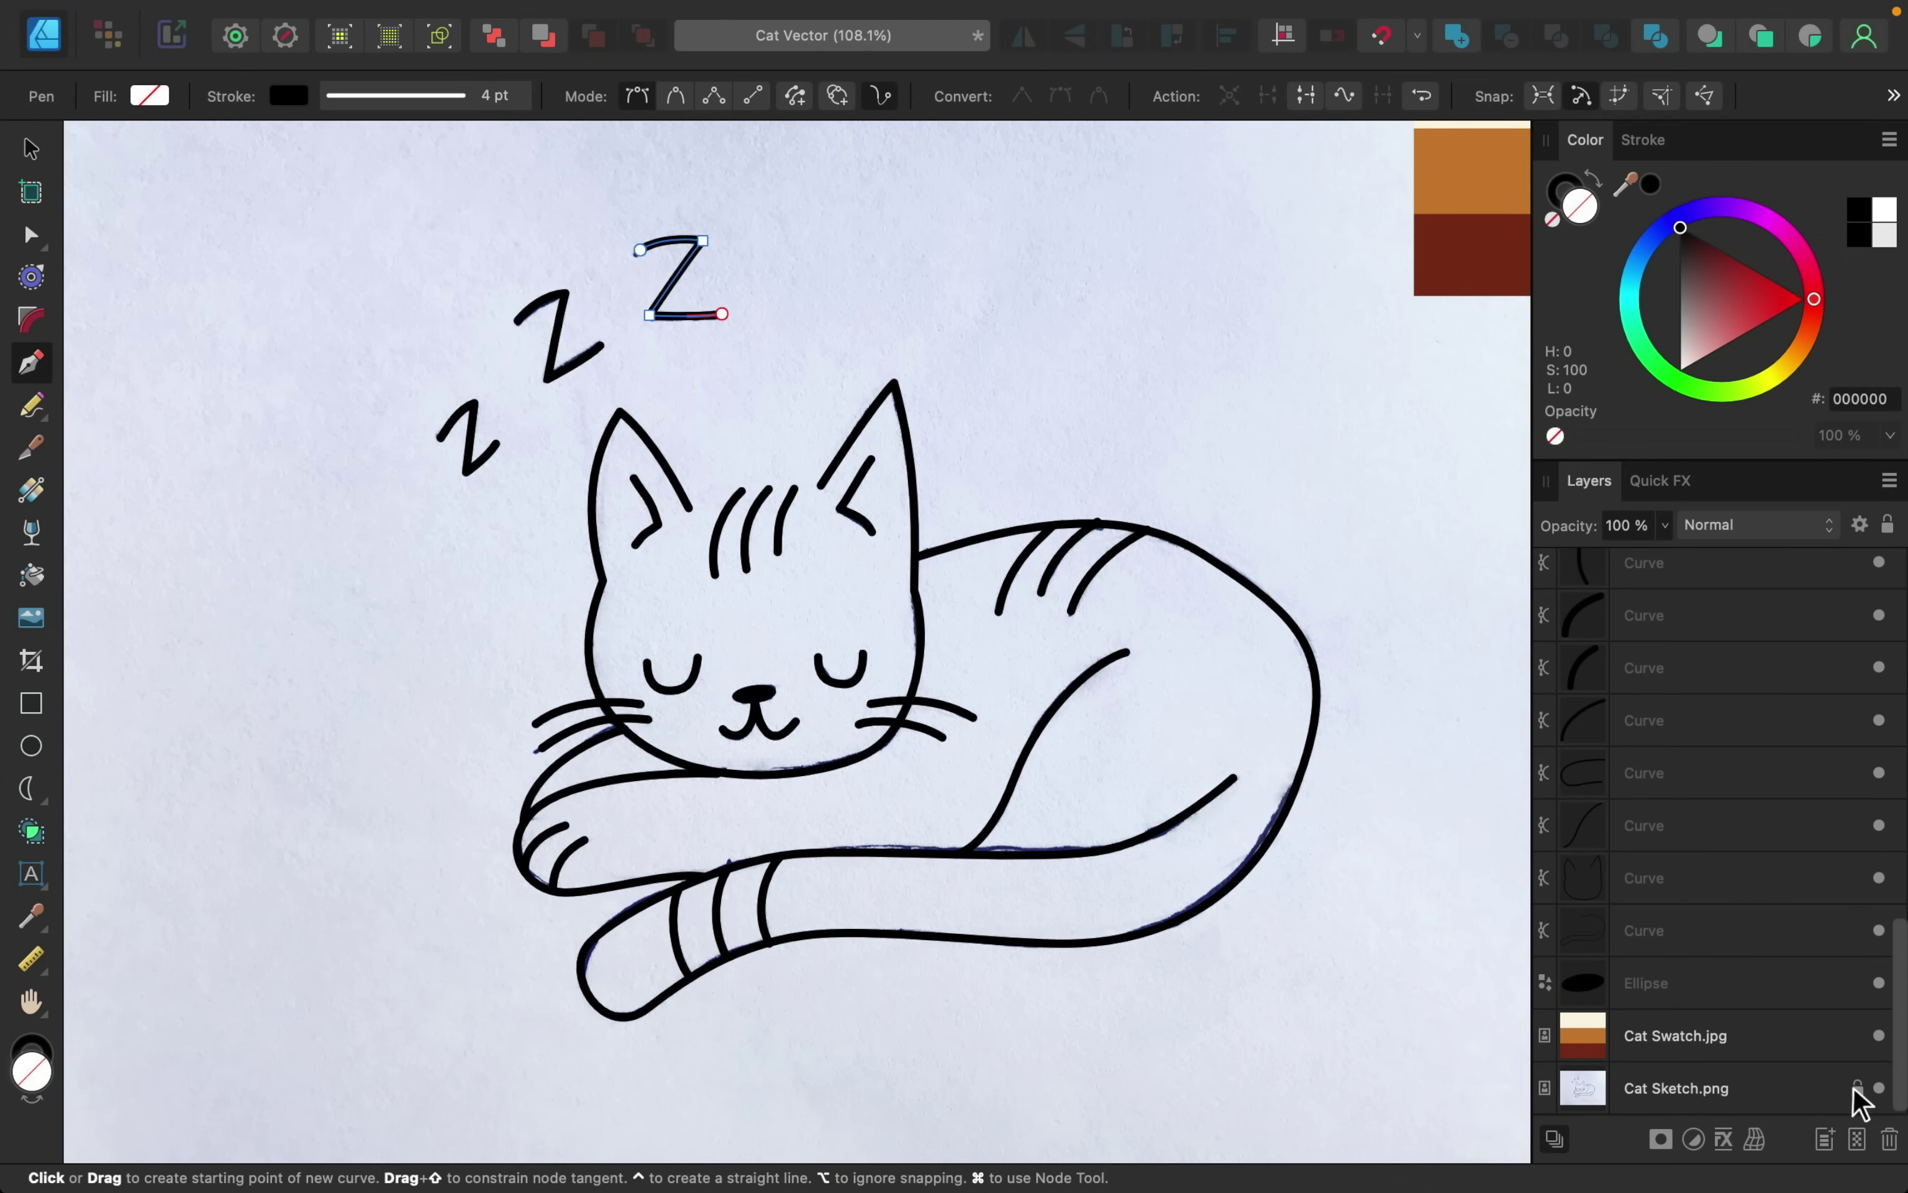
- Hide the Cat Sketch.png layer and nudge the top end nodes of the middle and right back stripes onto the body outline
{"action": "left_click", "coordinate": [1879, 1088]}
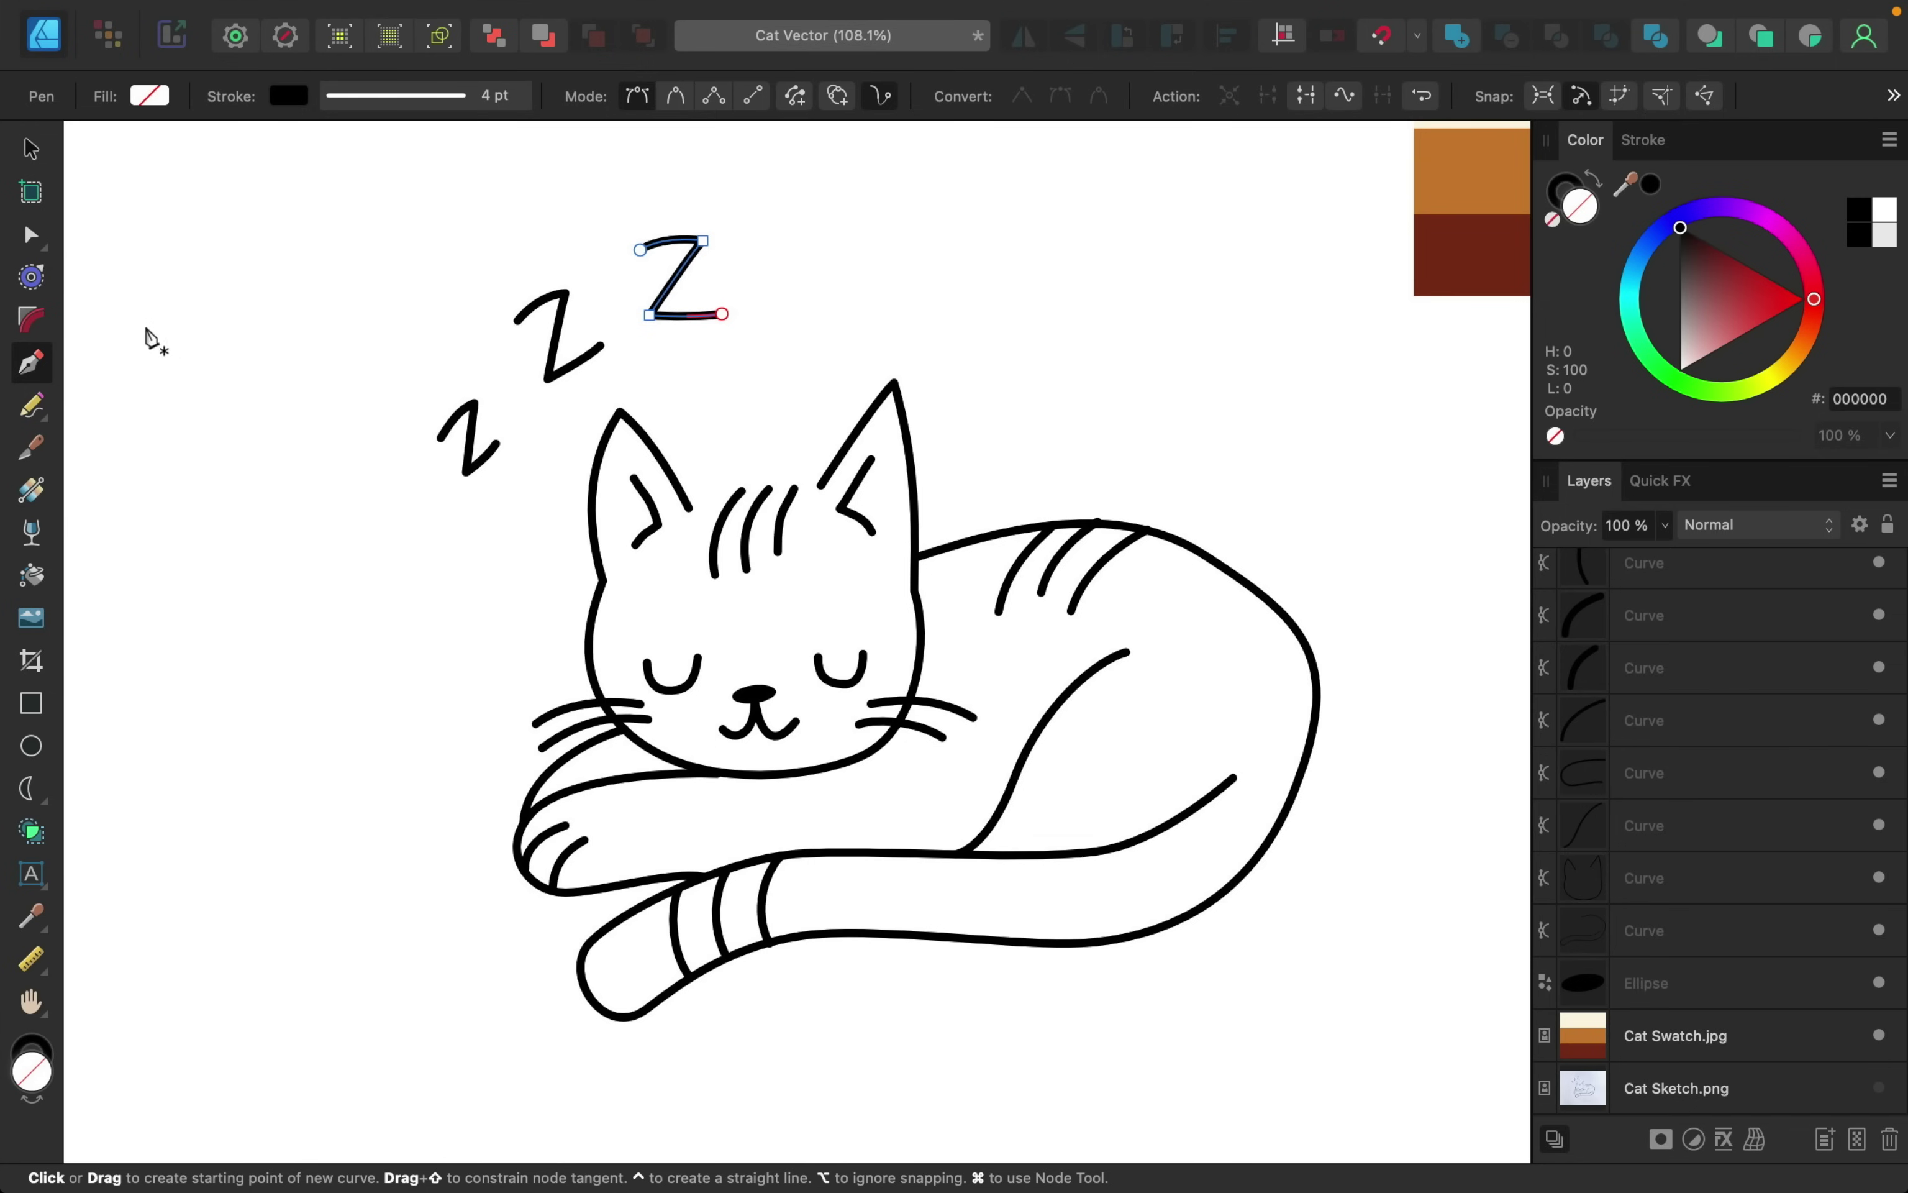
{"action": "left_click", "coordinate": [31, 234]}
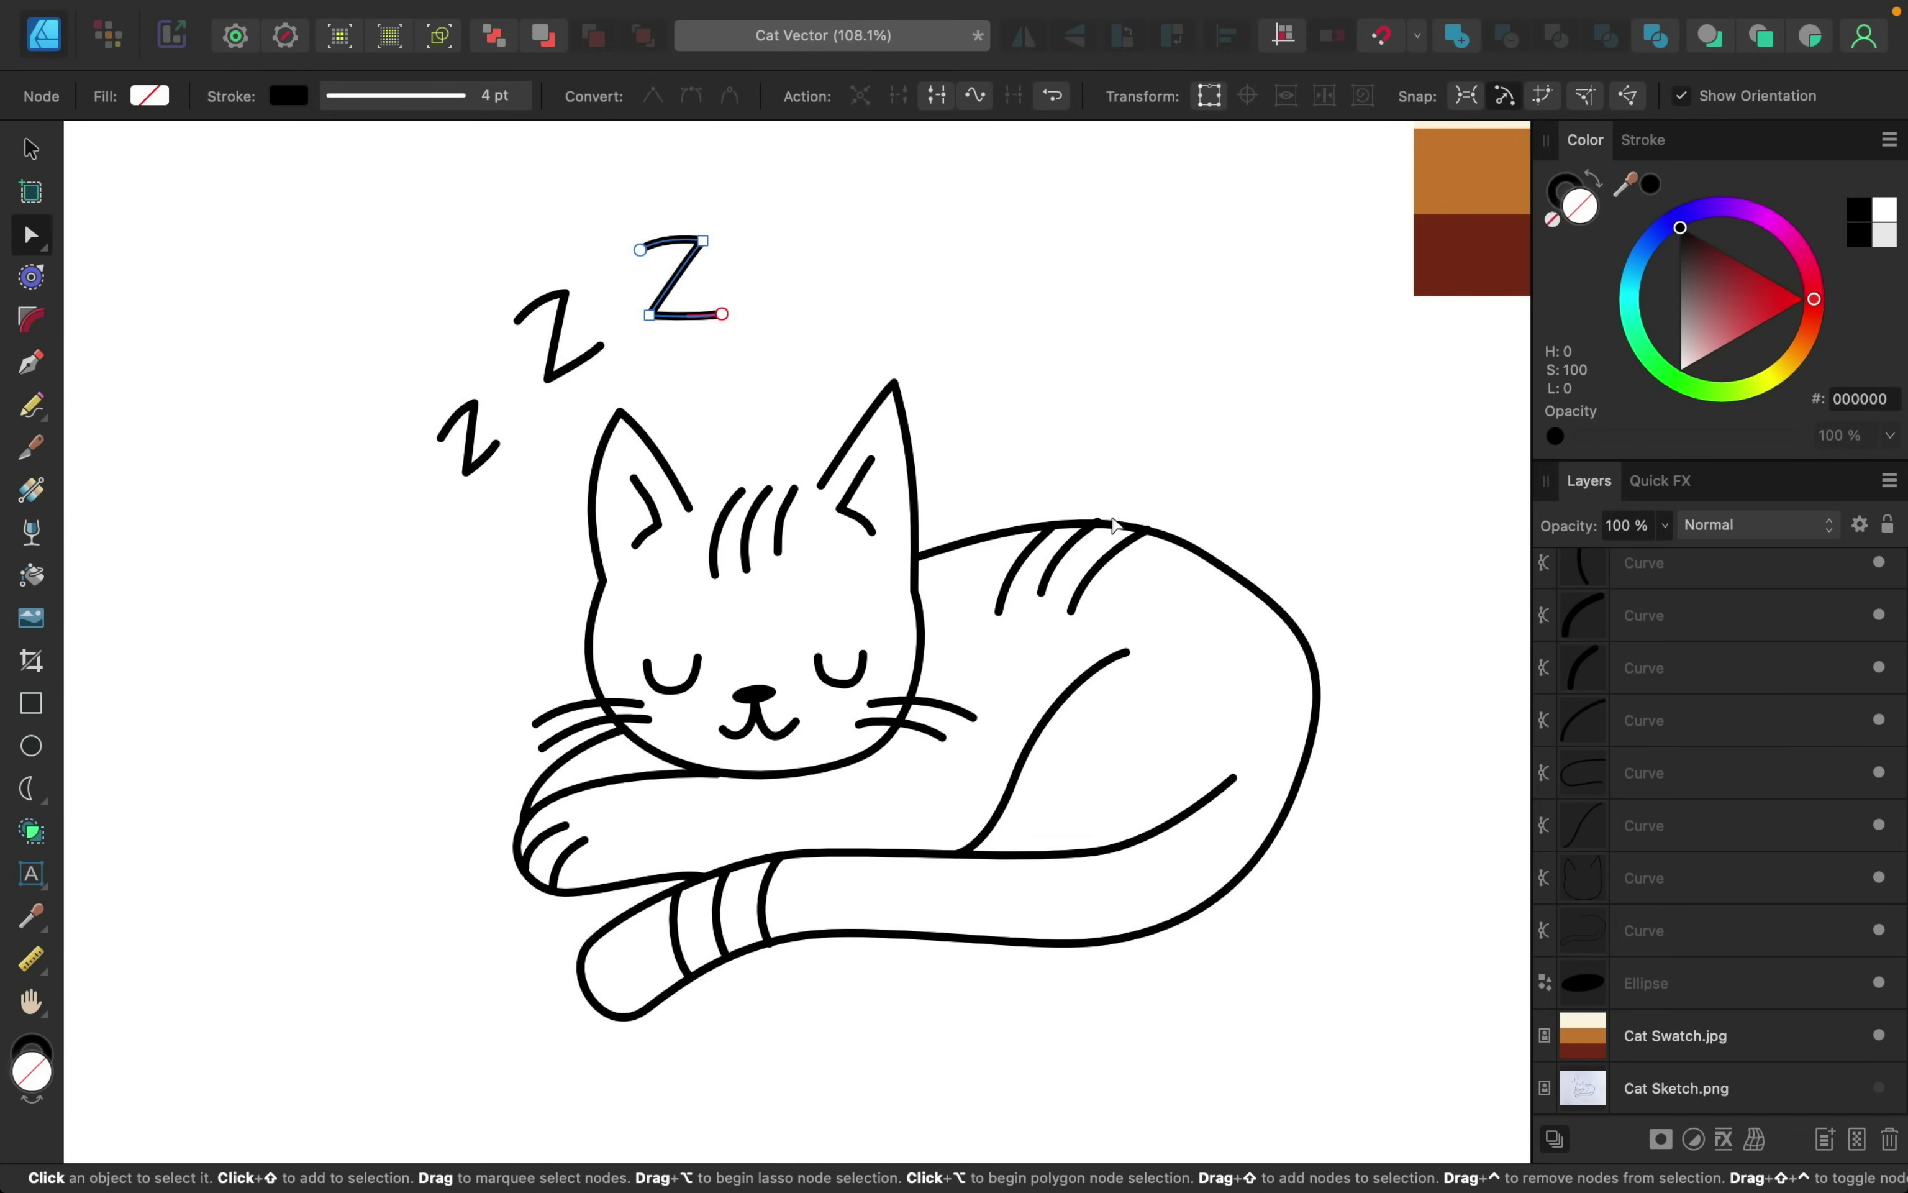
{"action": "scroll", "coordinate": [1112, 525], "scroll_direction": "up", "scroll_amount": 5}
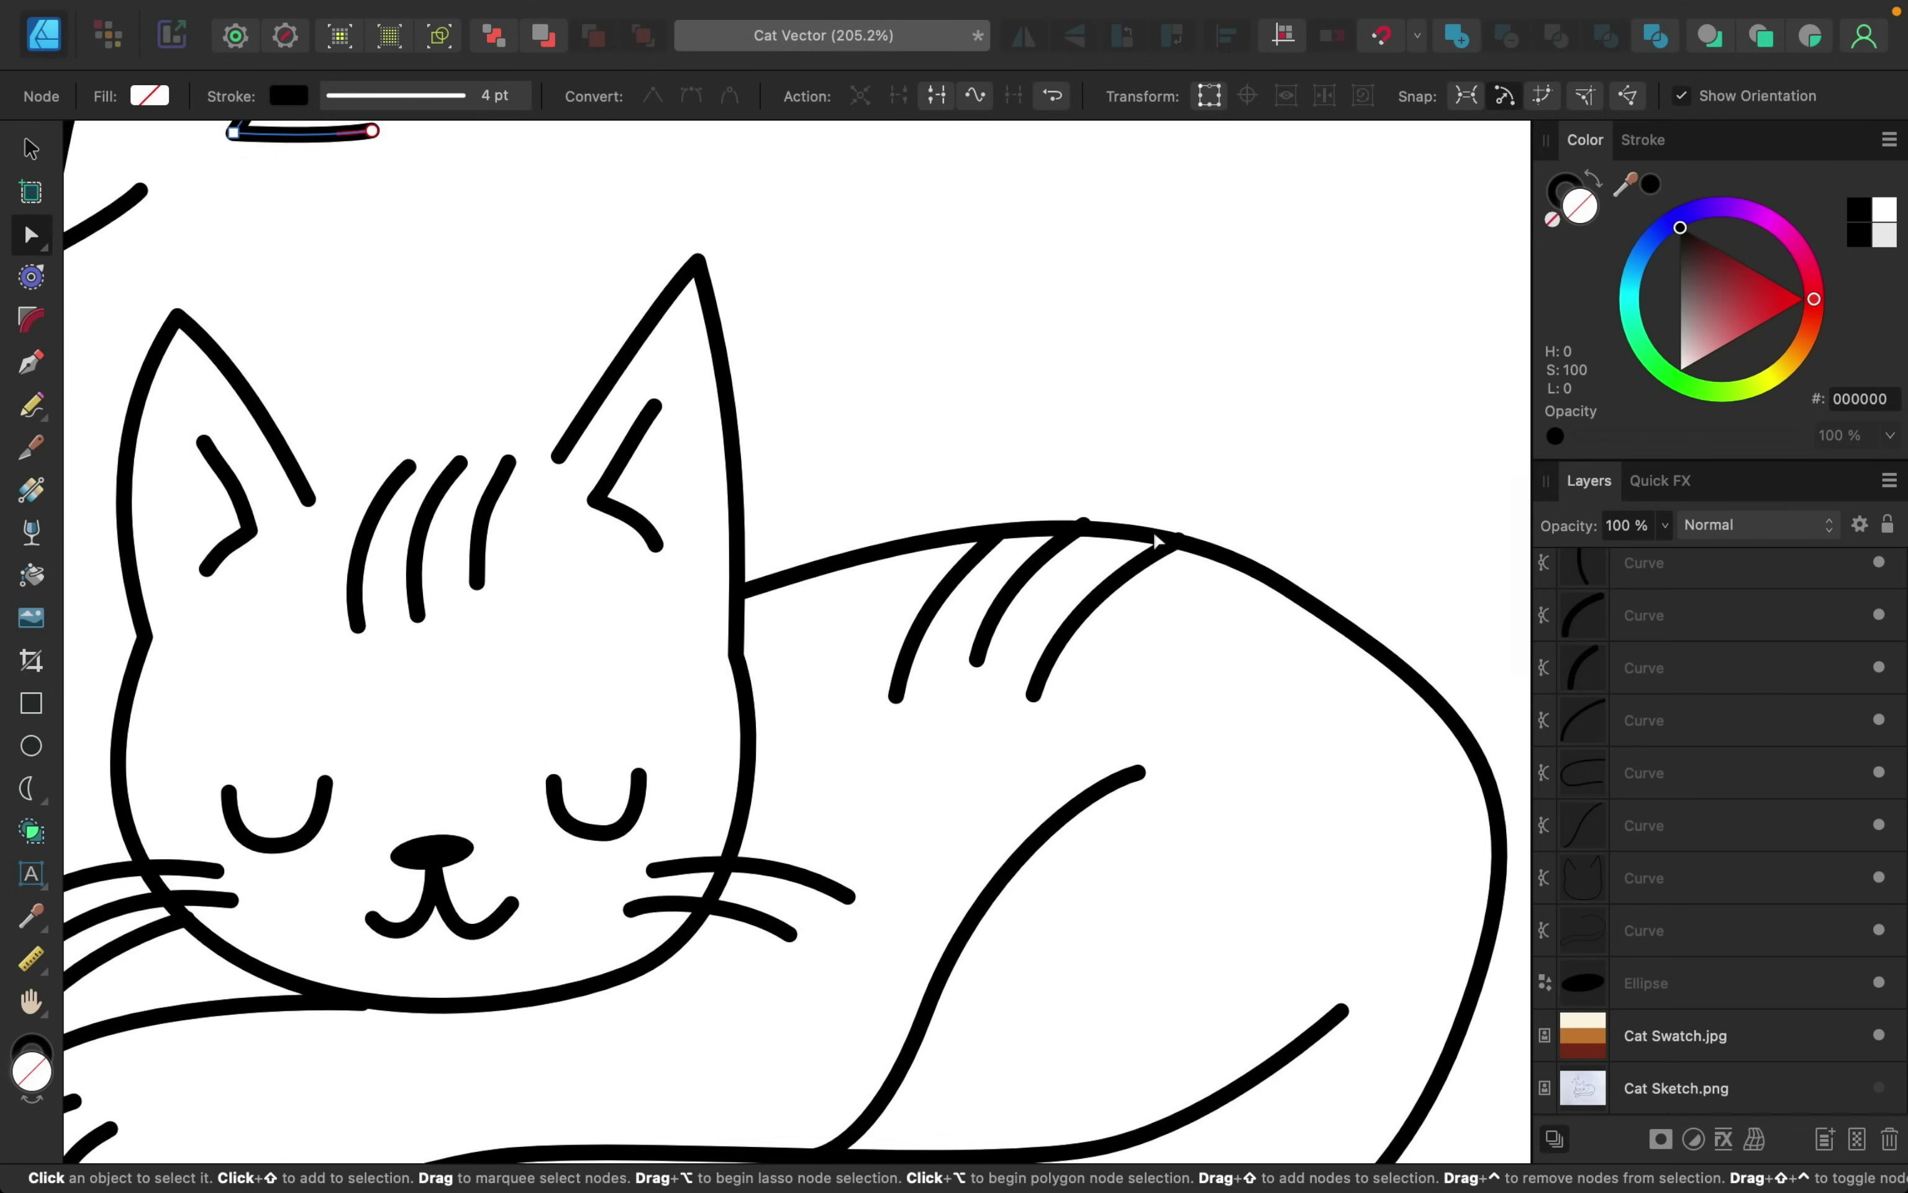
{"action": "left_click", "coordinate": [1076, 540]}
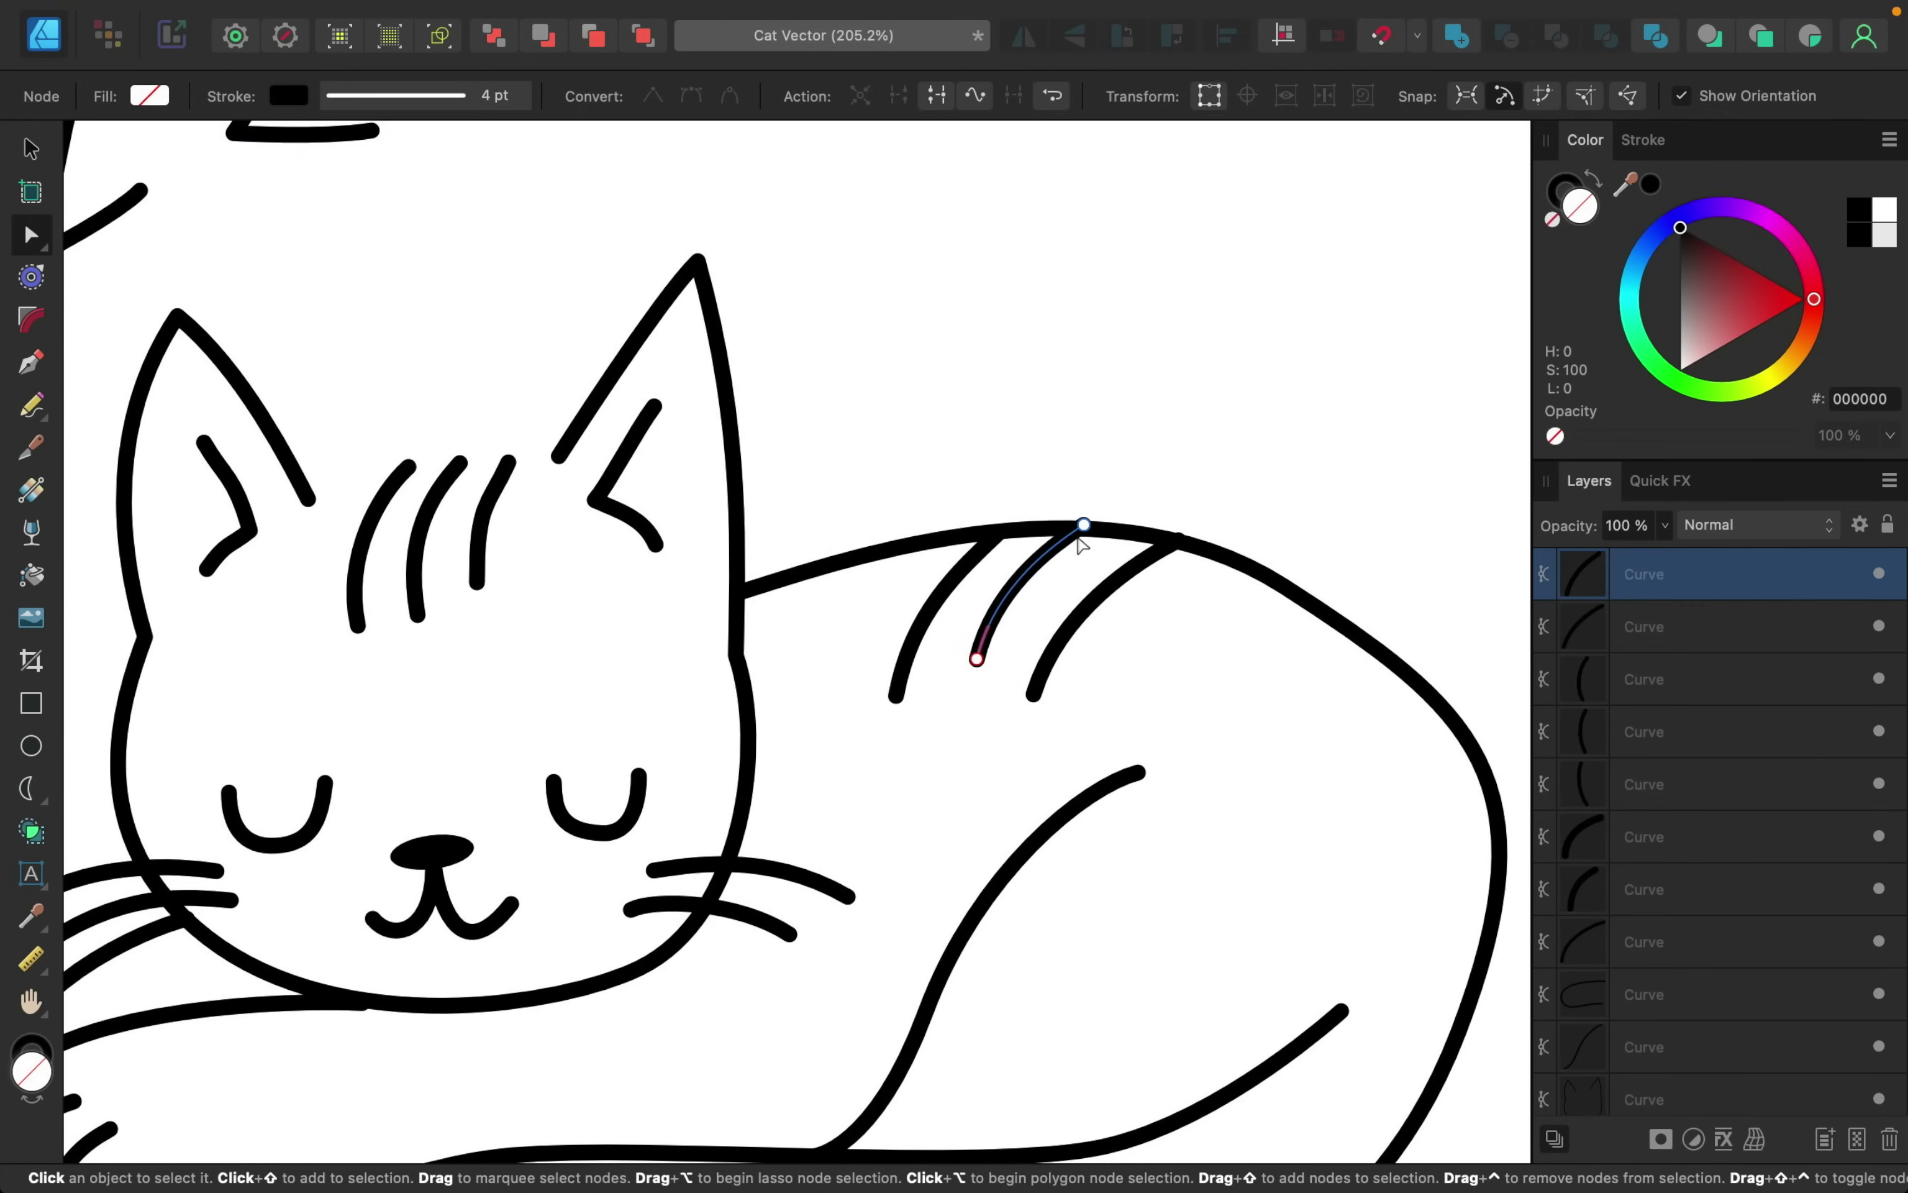
{"action": "left_click", "coordinate": [1121, 531]}
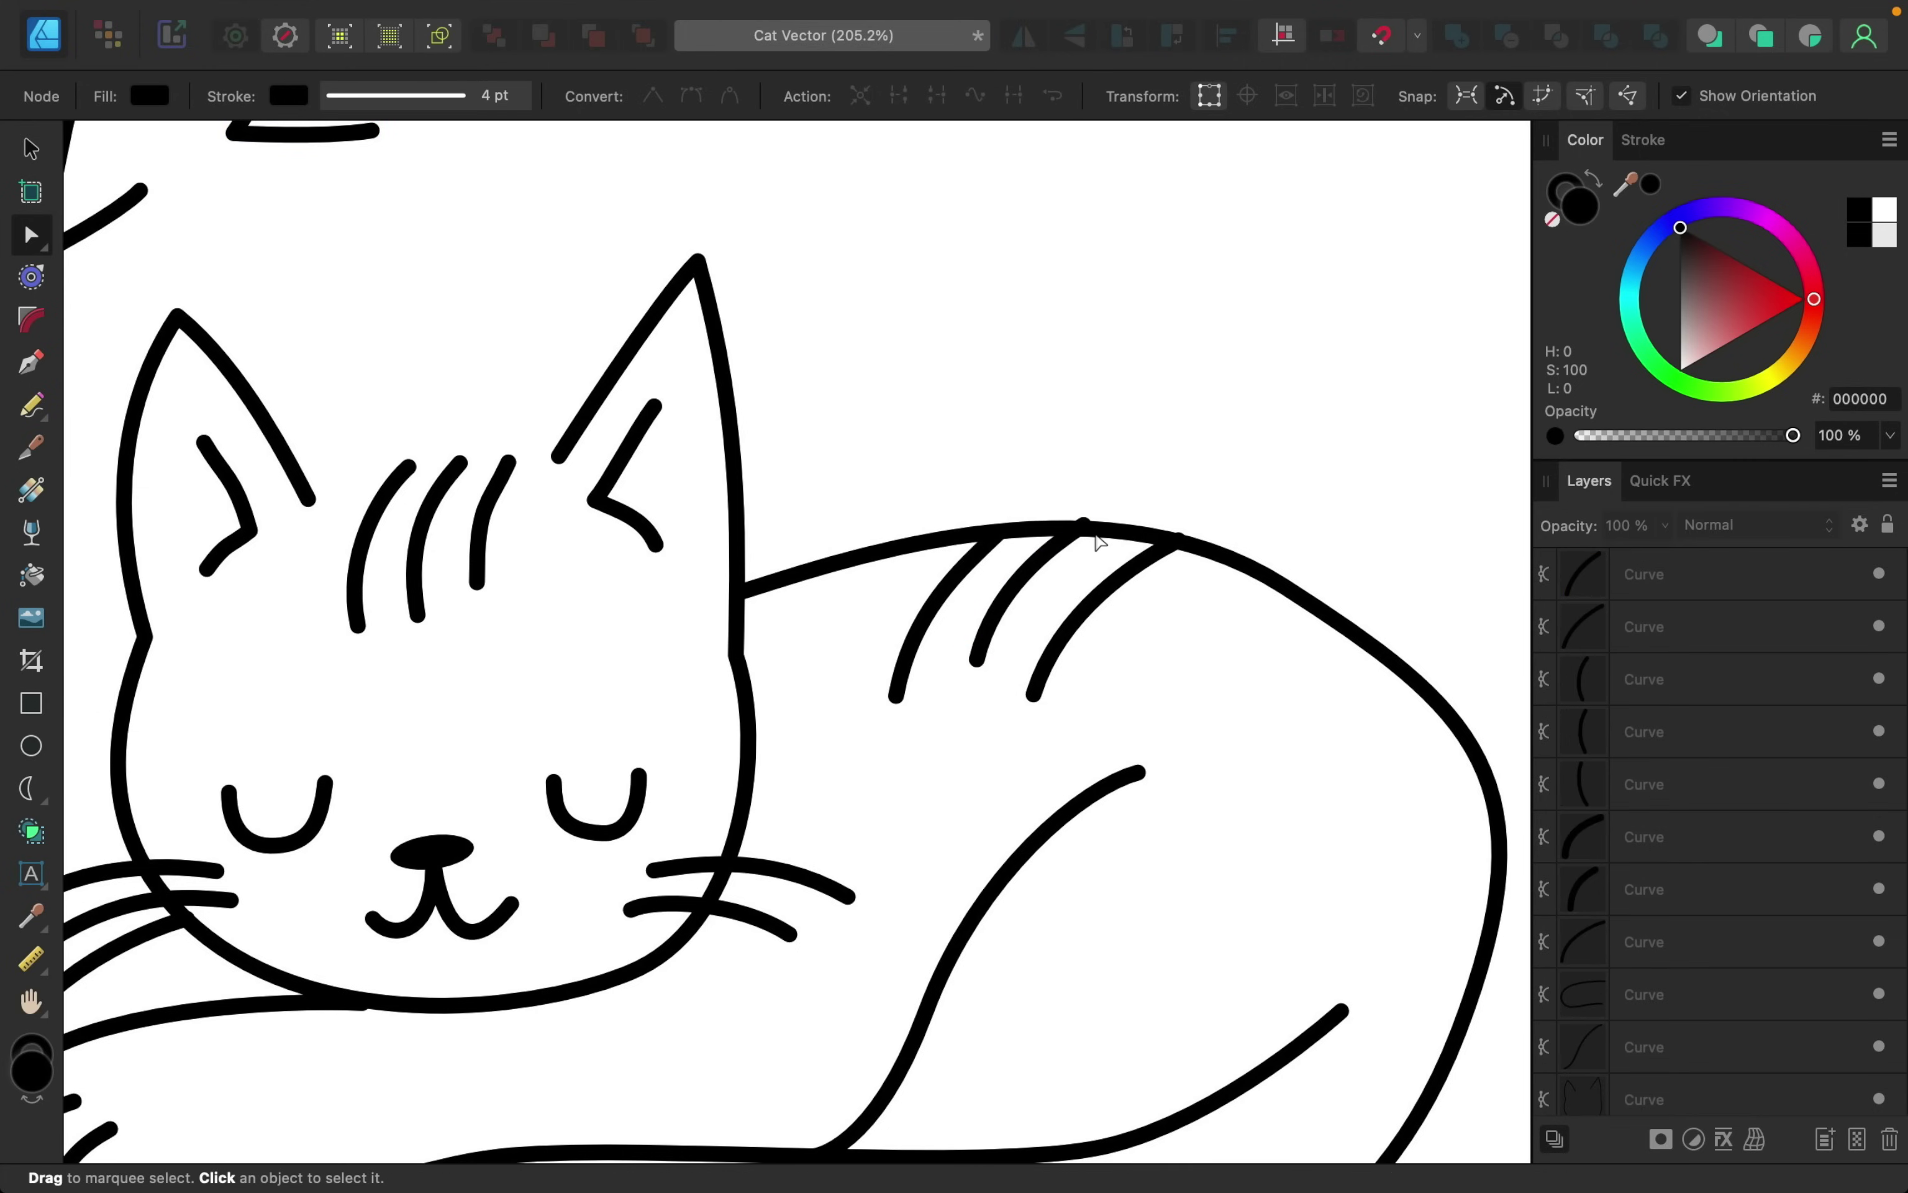
{"action": "left_click", "coordinate": [1016, 594]}
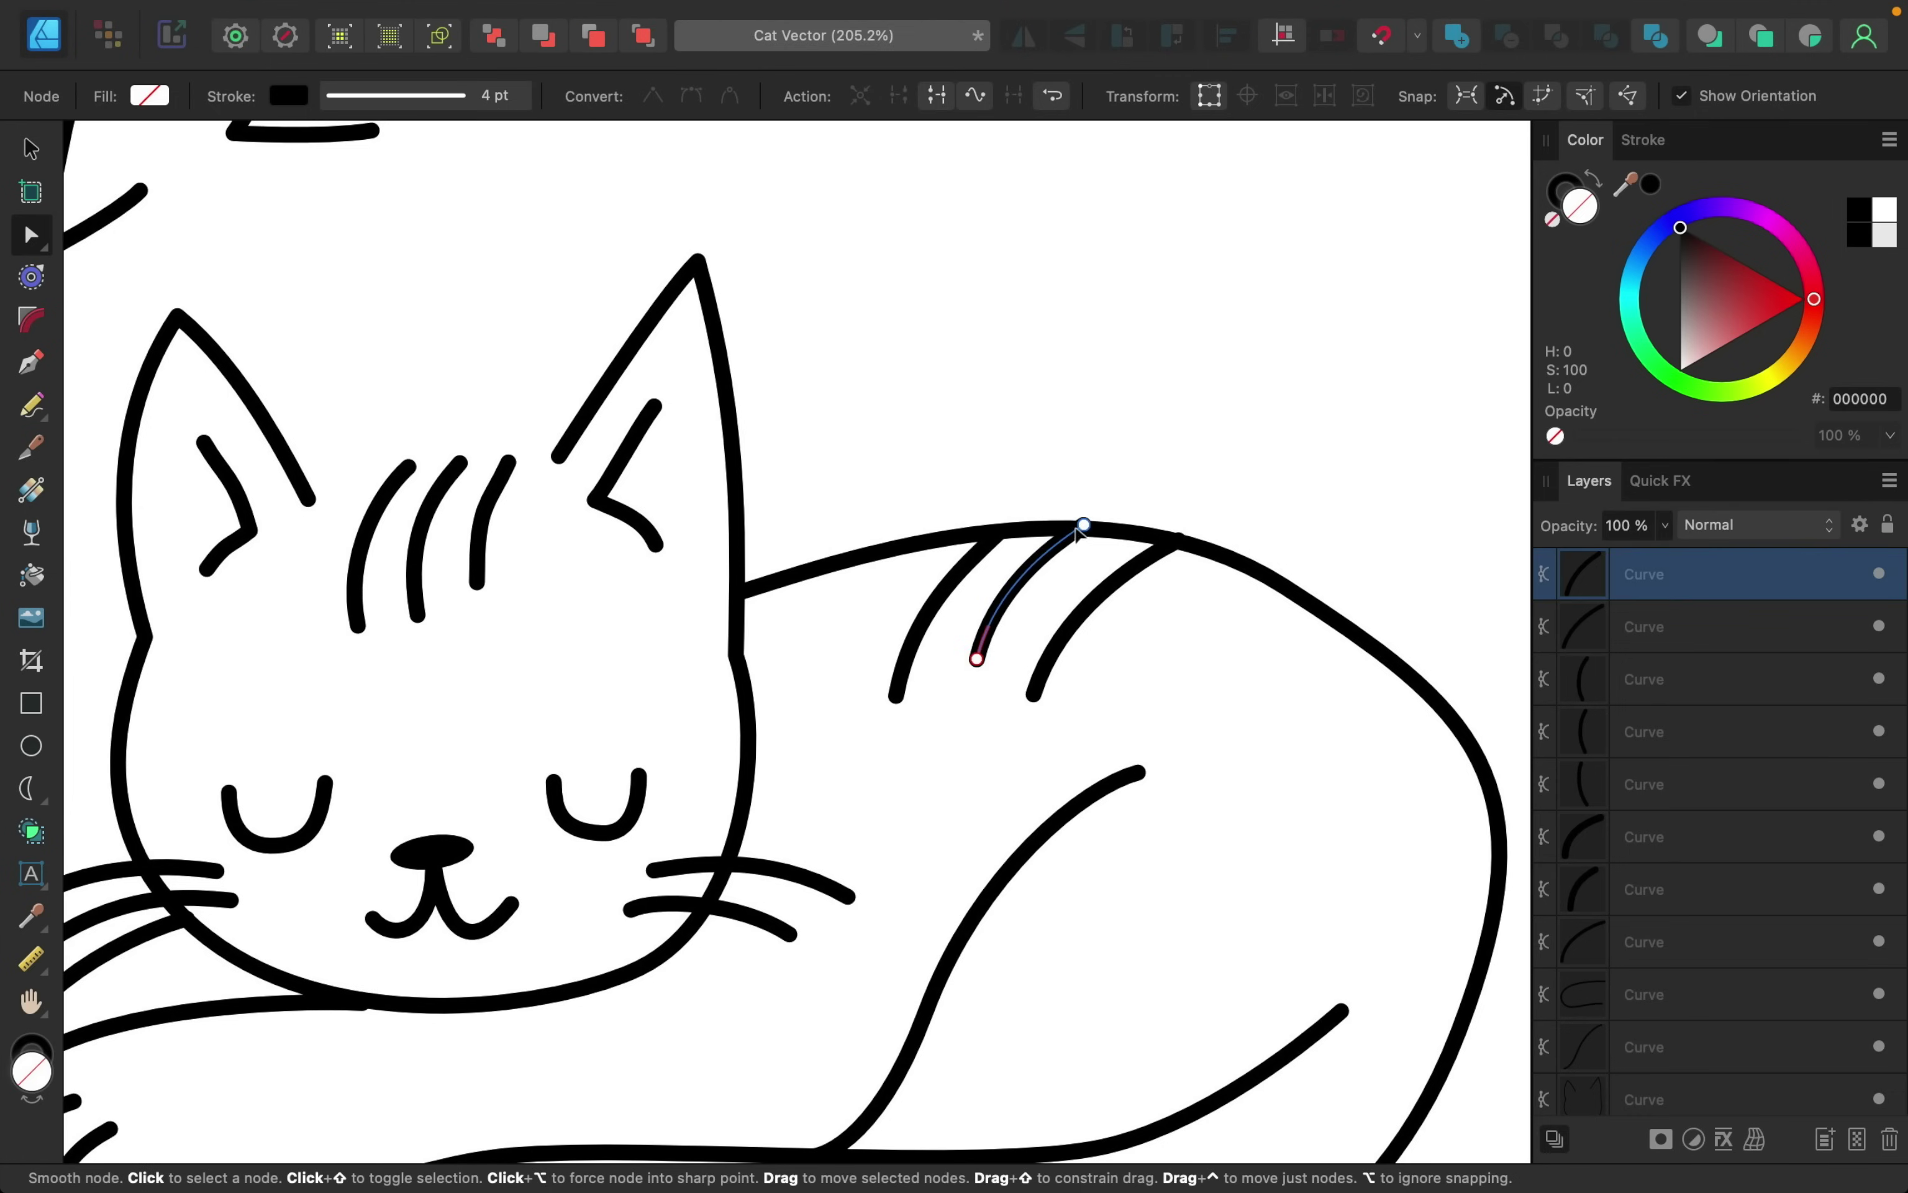
{"action": "left_click_drag", "start_coordinate": [1077, 529], "coordinate": [1070, 530]}
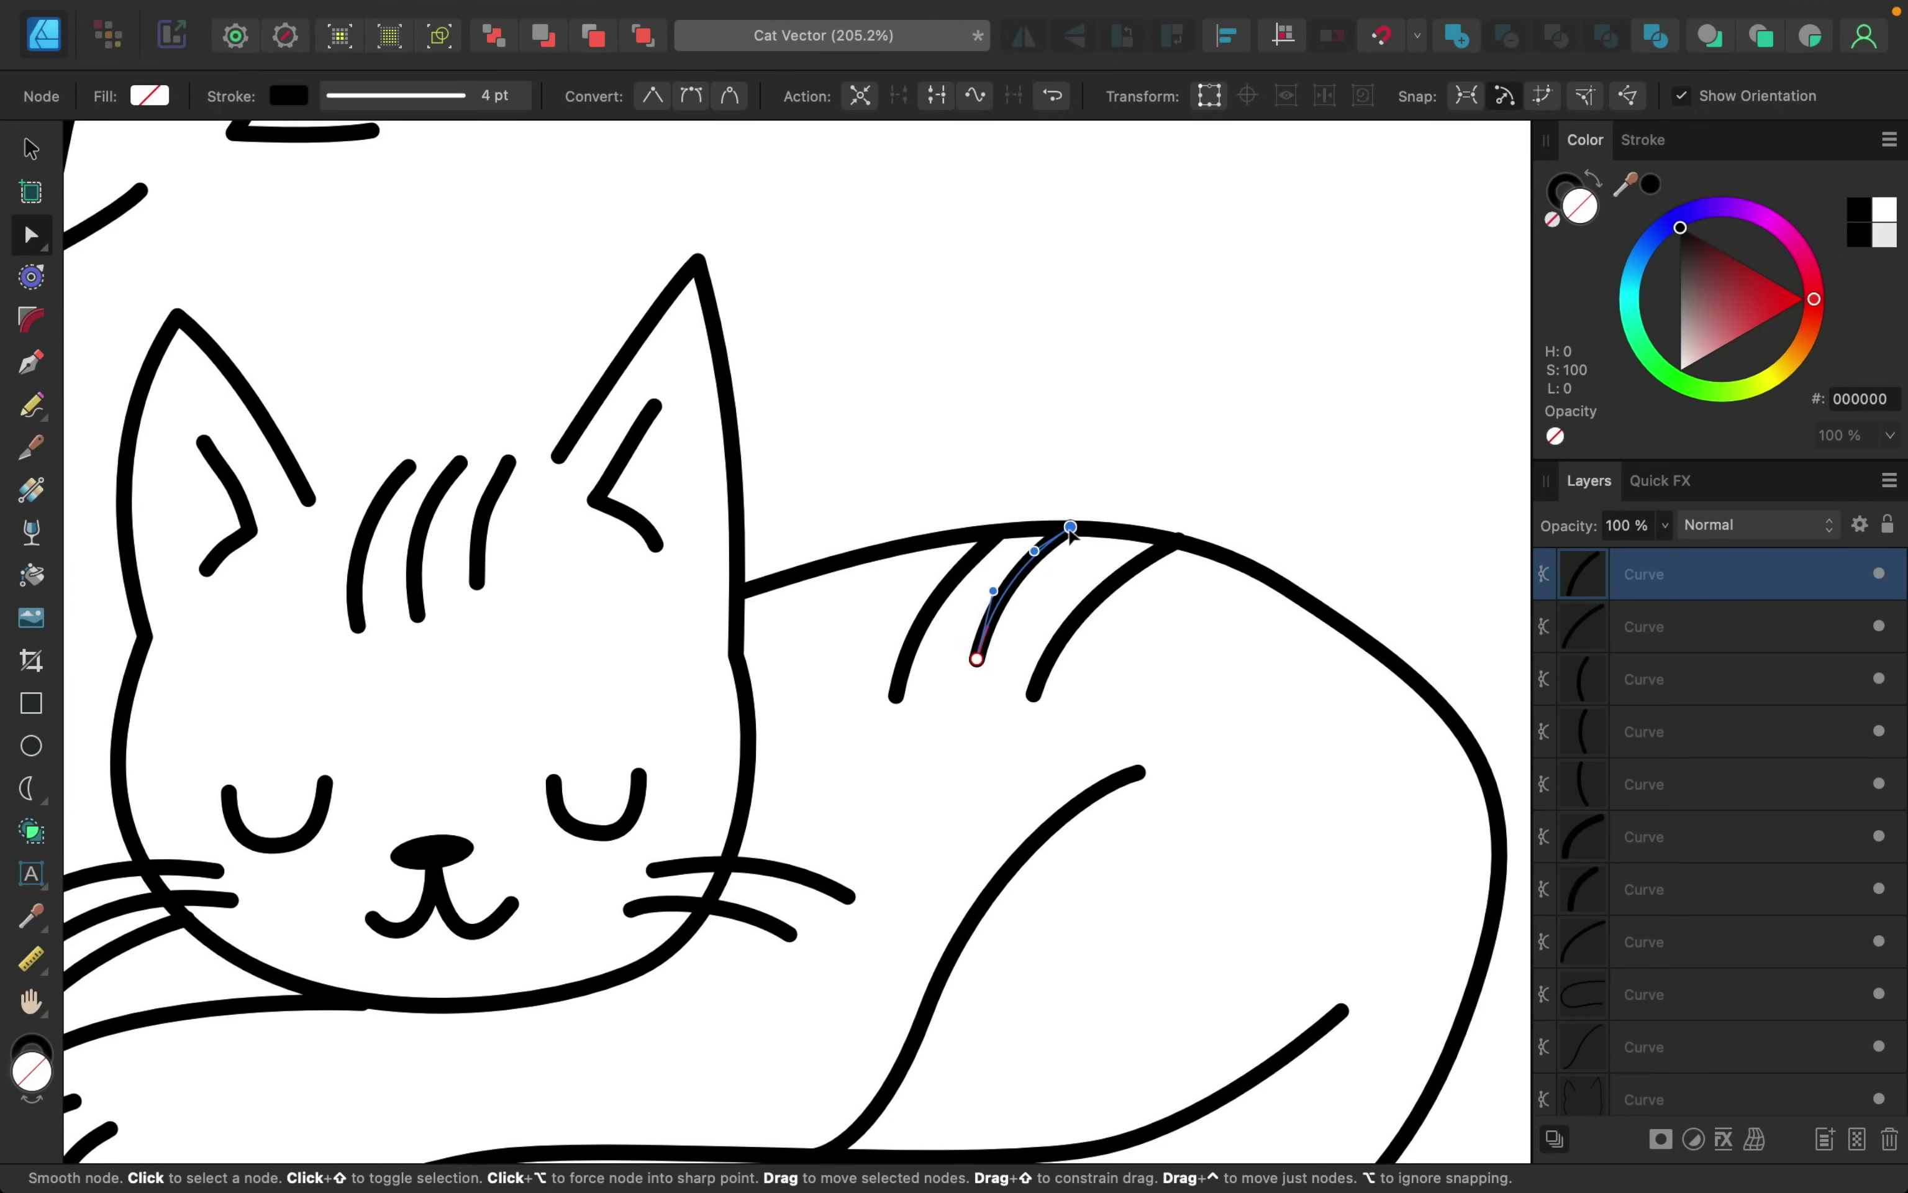
{"action": "left_click", "coordinate": [1120, 494]}
{"action": "left_click", "coordinate": [1069, 536]}
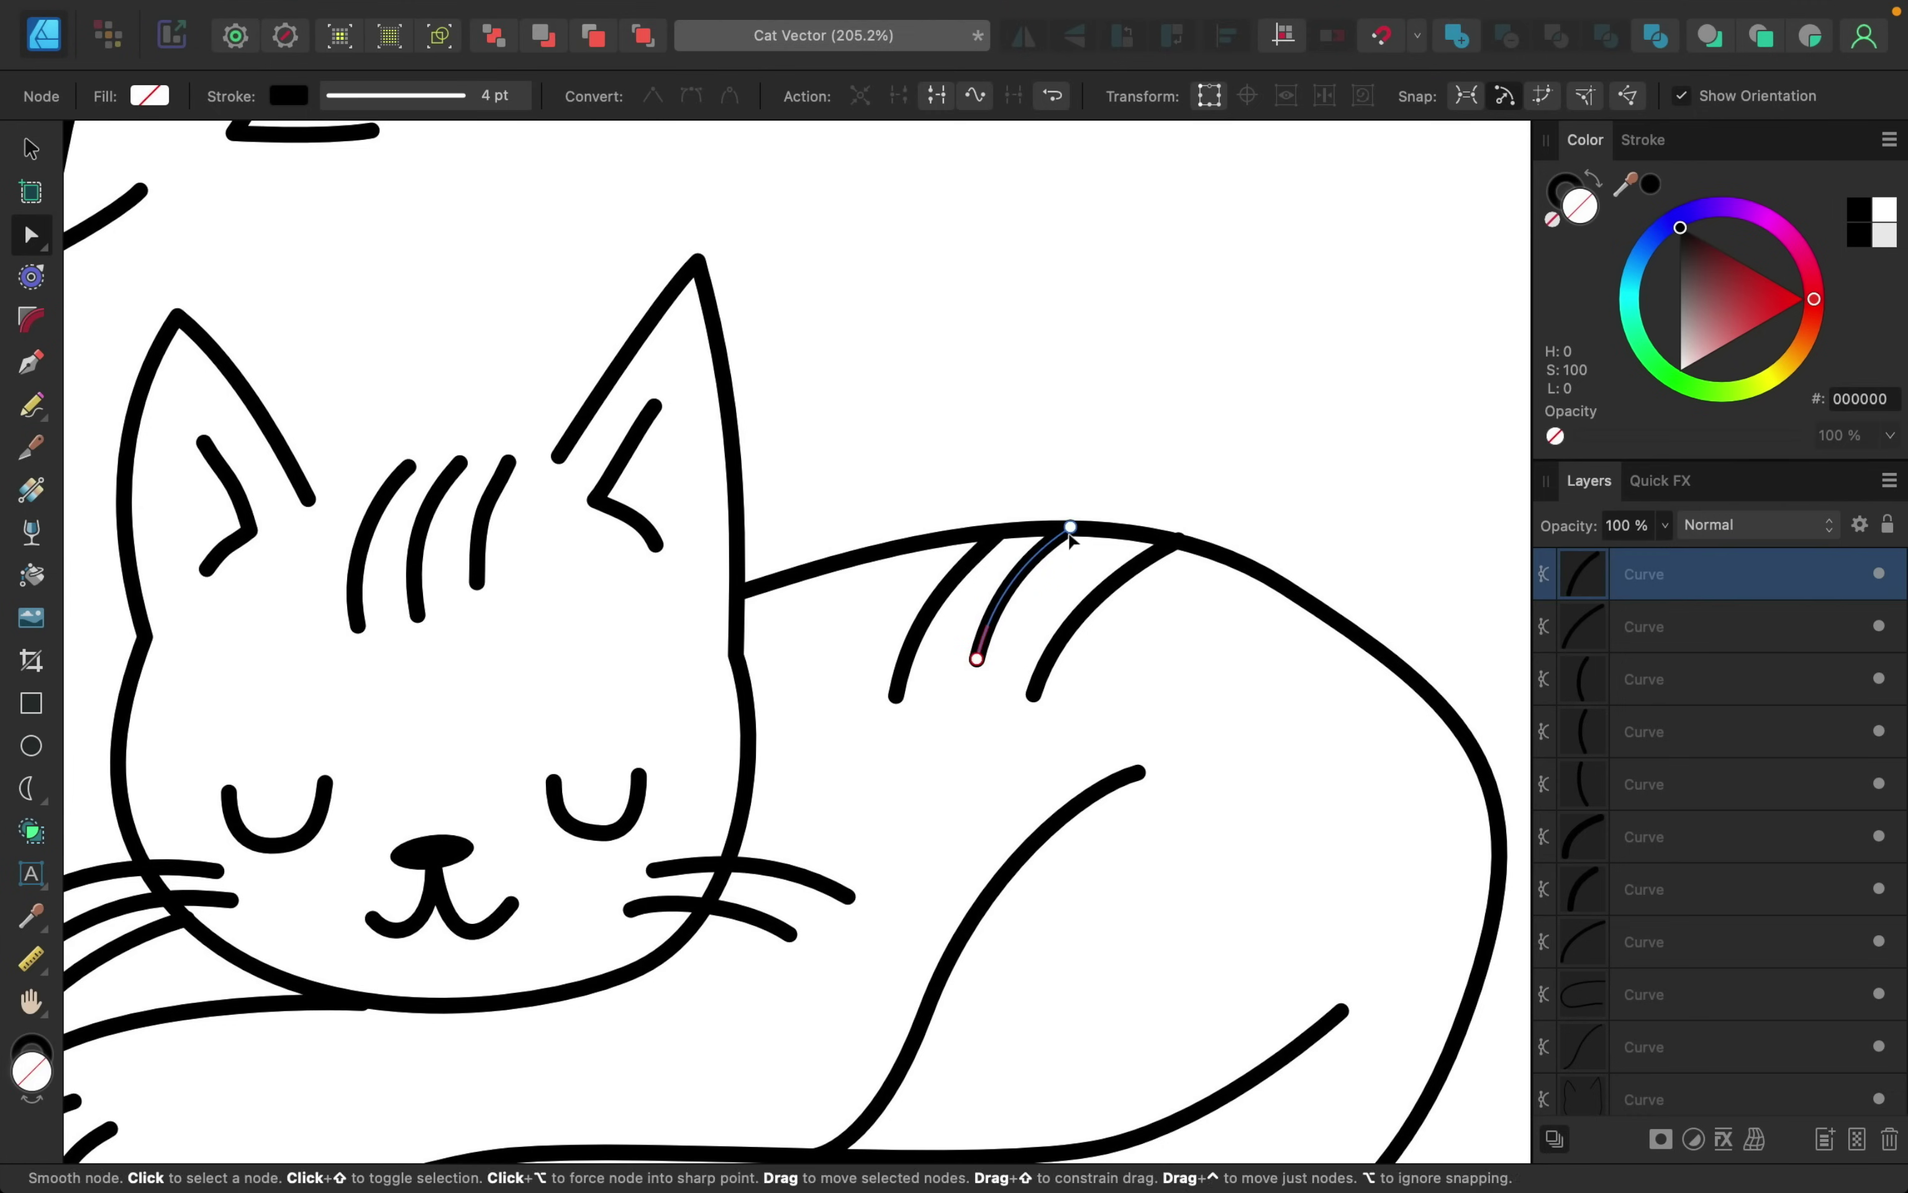
{"action": "left_click", "coordinate": [1129, 522]}
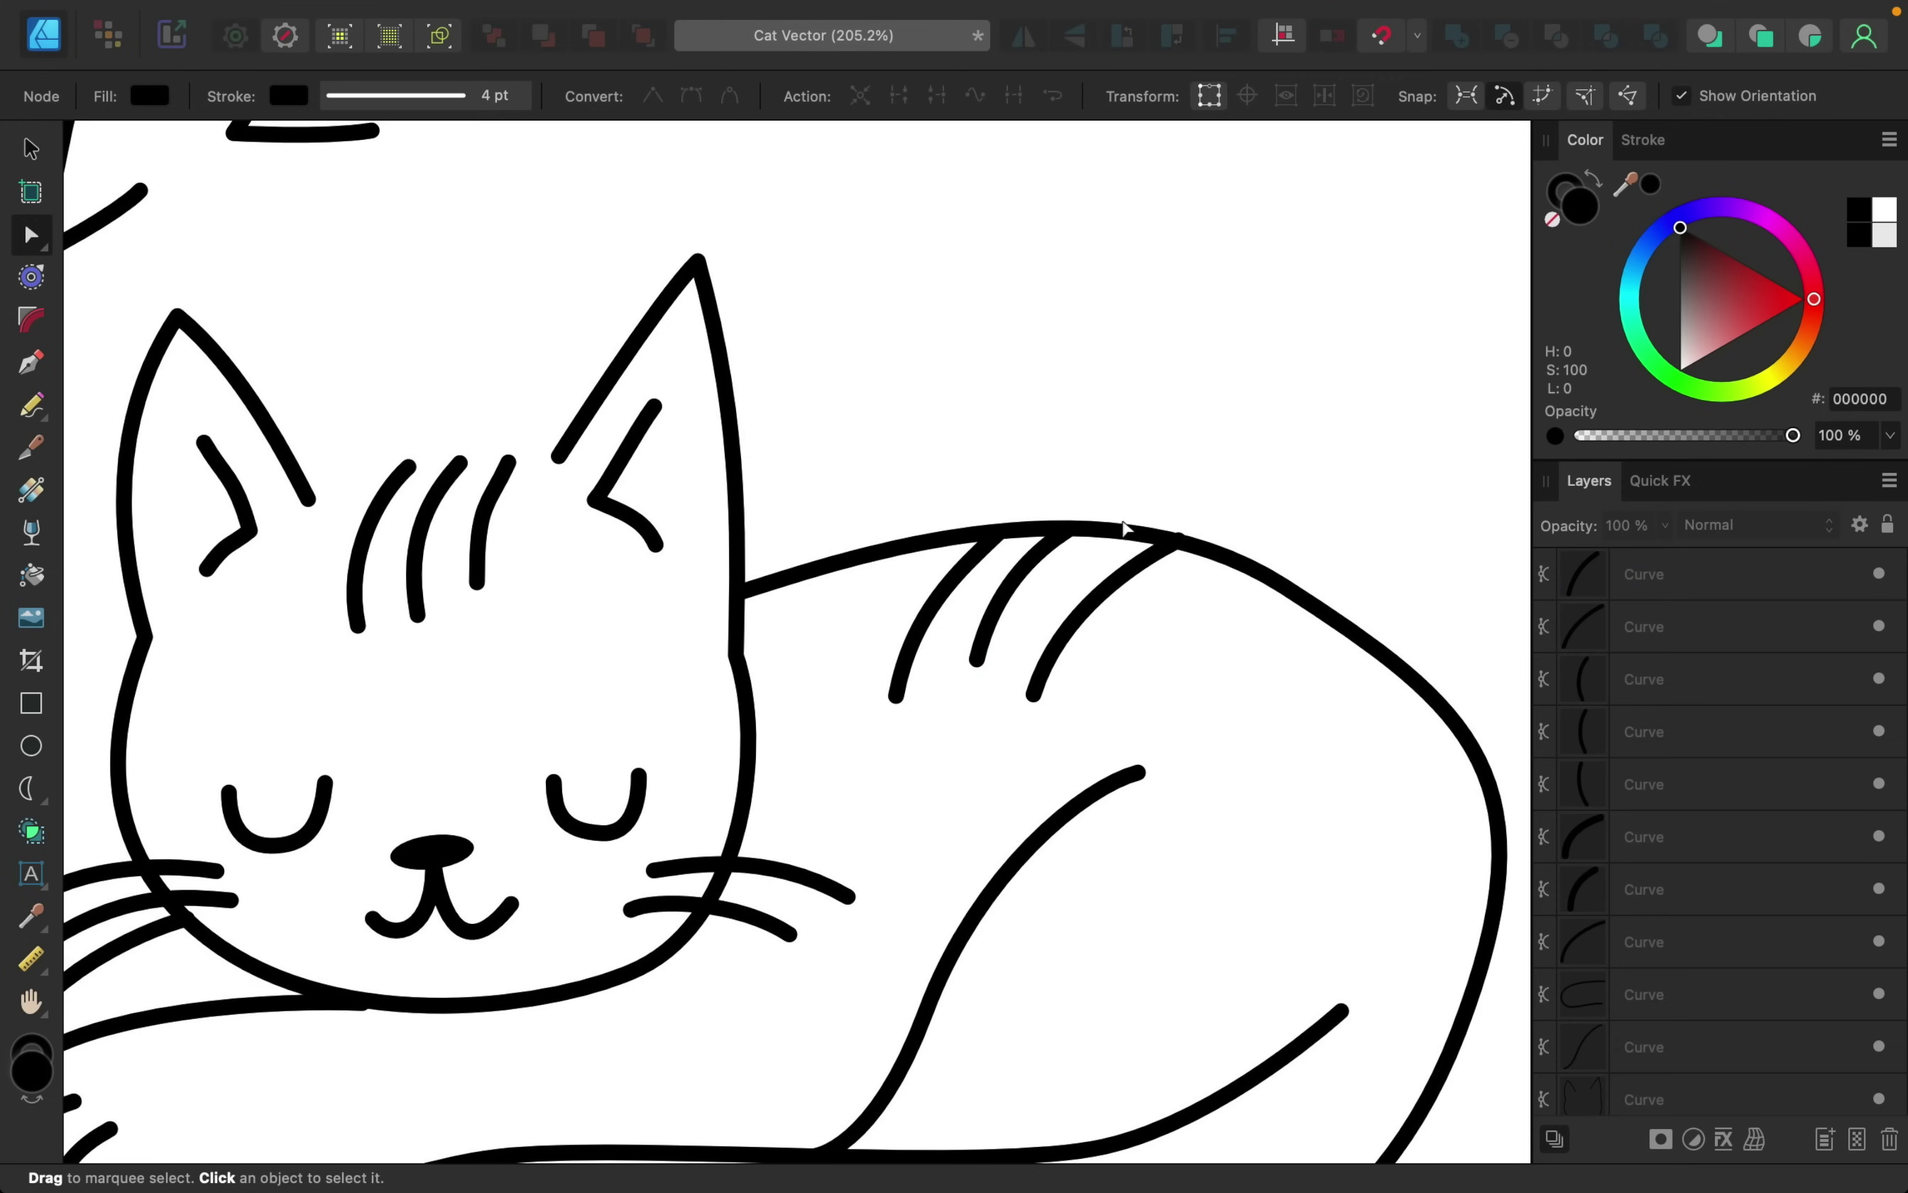
{"action": "left_click", "coordinate": [1173, 544]}
{"action": "left_click", "coordinate": [1179, 541]}
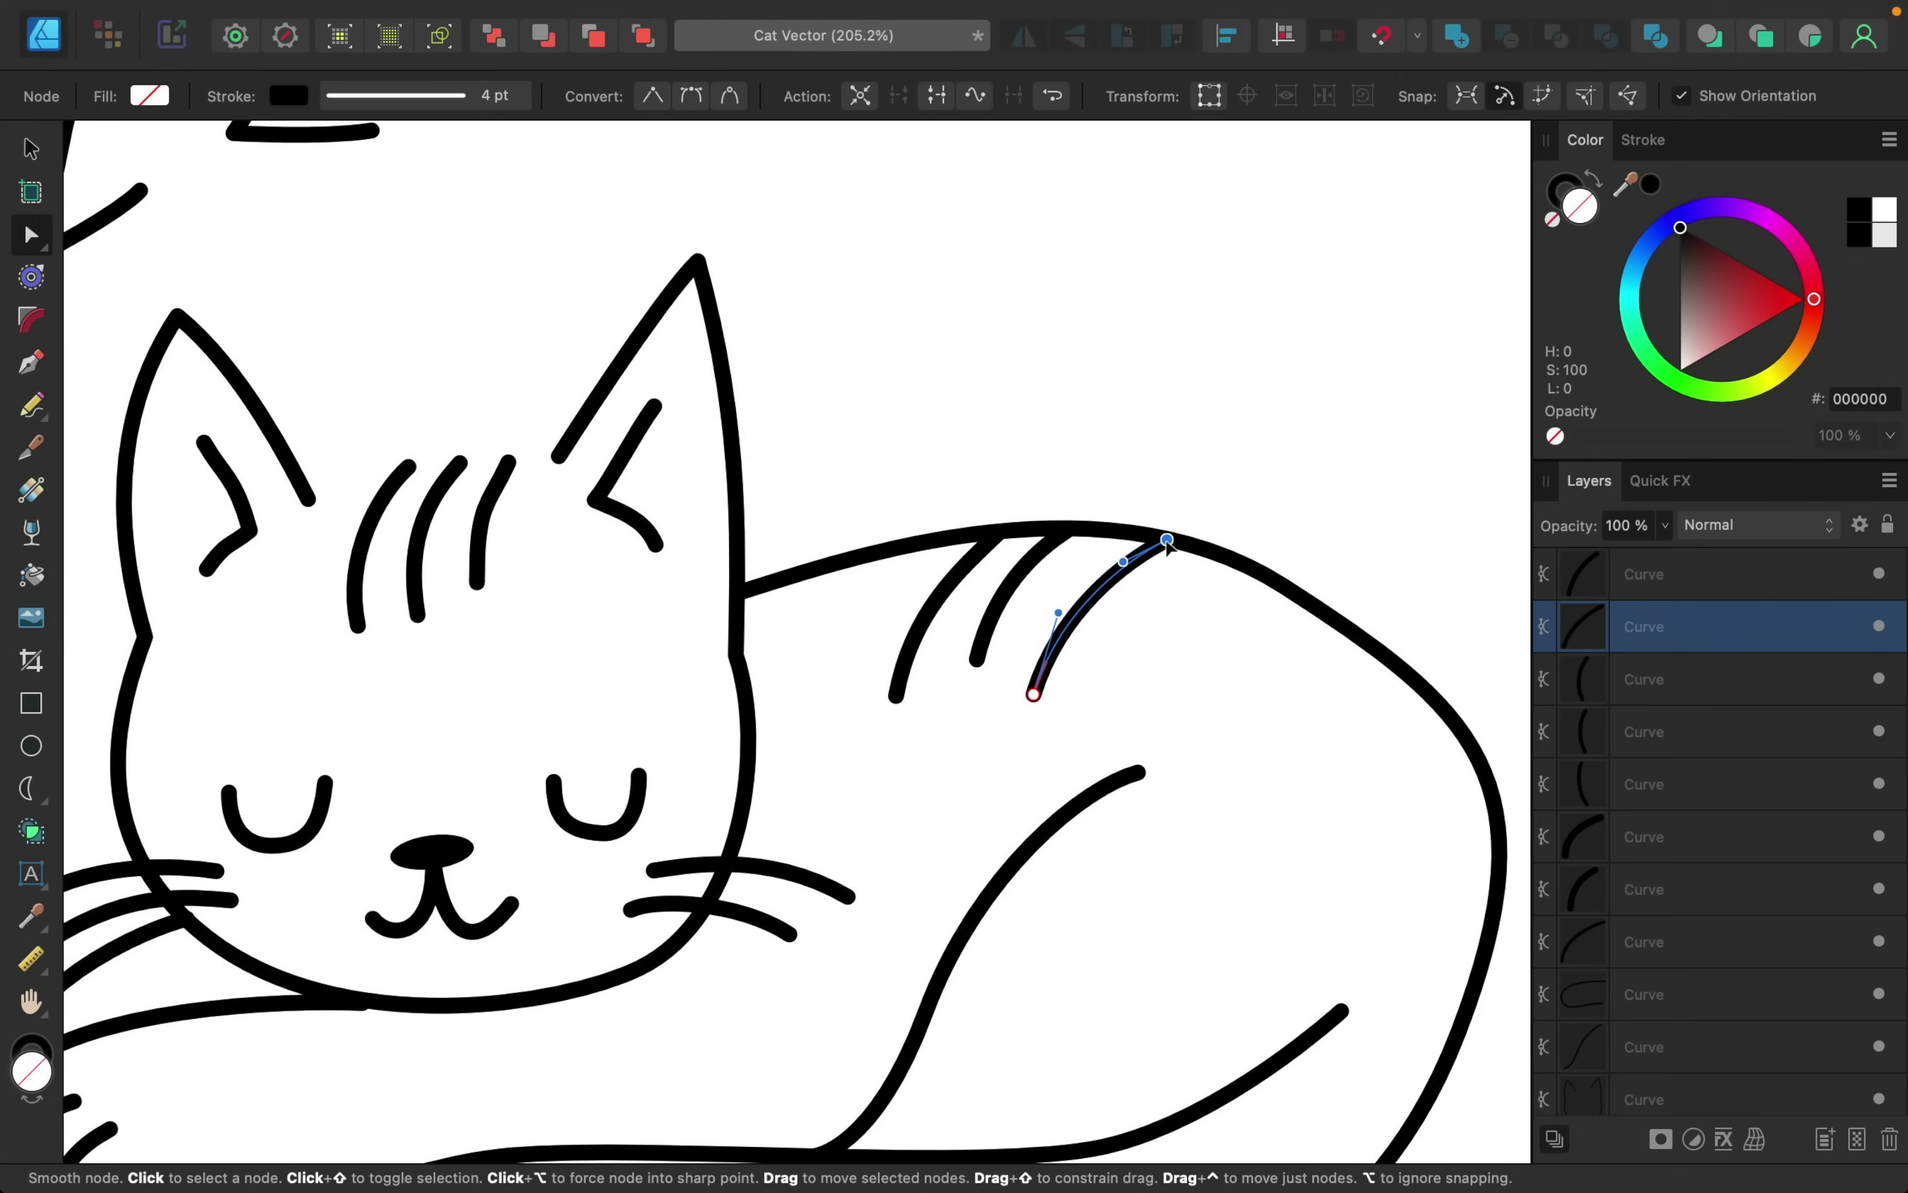
- Move the front leg curve's upper end node so that it meets the head outline under the chin
{"action": "scroll", "coordinate": [890, 767], "scroll_direction": "down", "scroll_amount": 3}
{"action": "scroll", "coordinate": [889, 766], "scroll_direction": "left", "scroll_amount": 2}
{"action": "scroll", "coordinate": [890, 766], "scroll_direction": "down", "scroll_amount": 3}
{"action": "scroll", "coordinate": [890, 767], "scroll_direction": "left", "scroll_amount": 2}
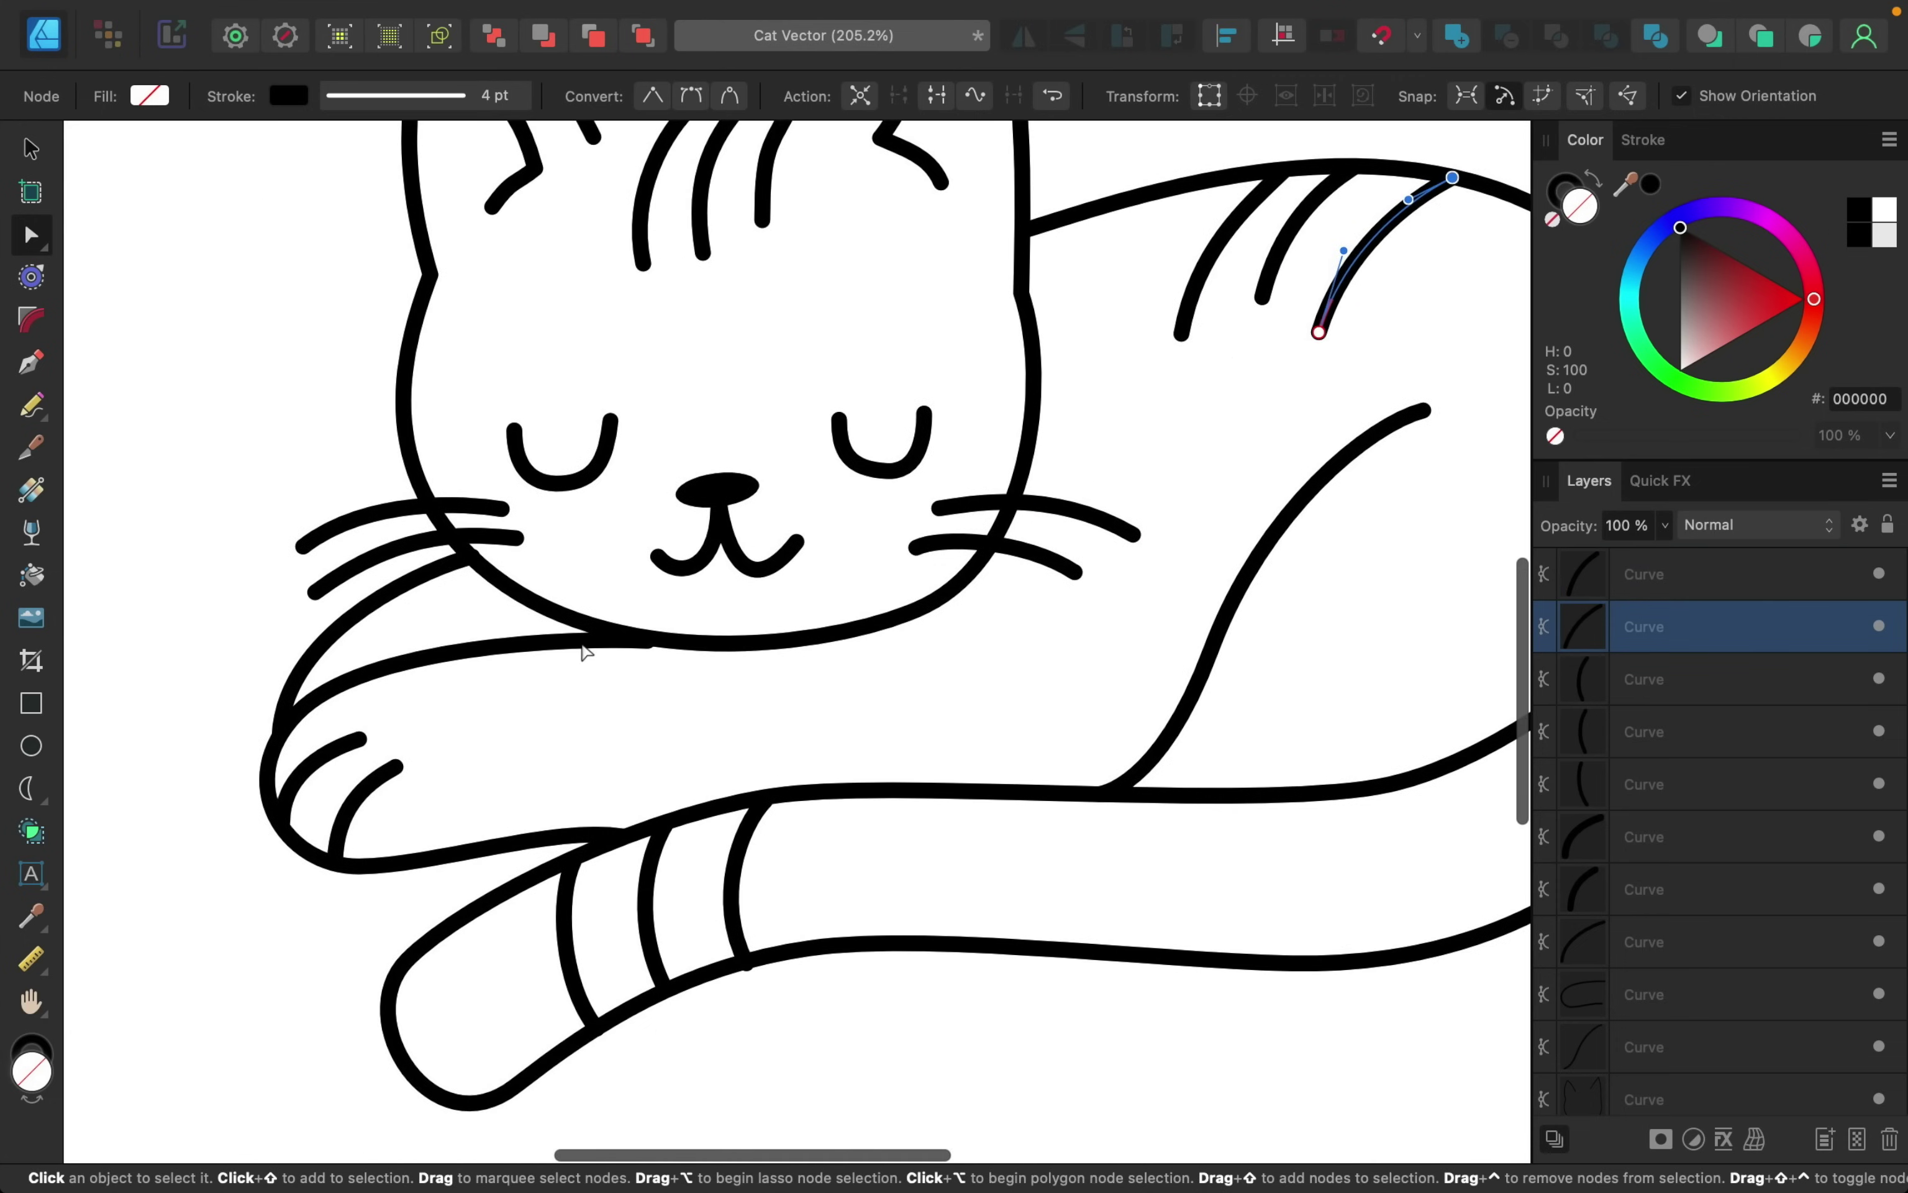
{"action": "left_click", "coordinate": [588, 643]}
{"action": "left_click", "coordinate": [623, 635]}
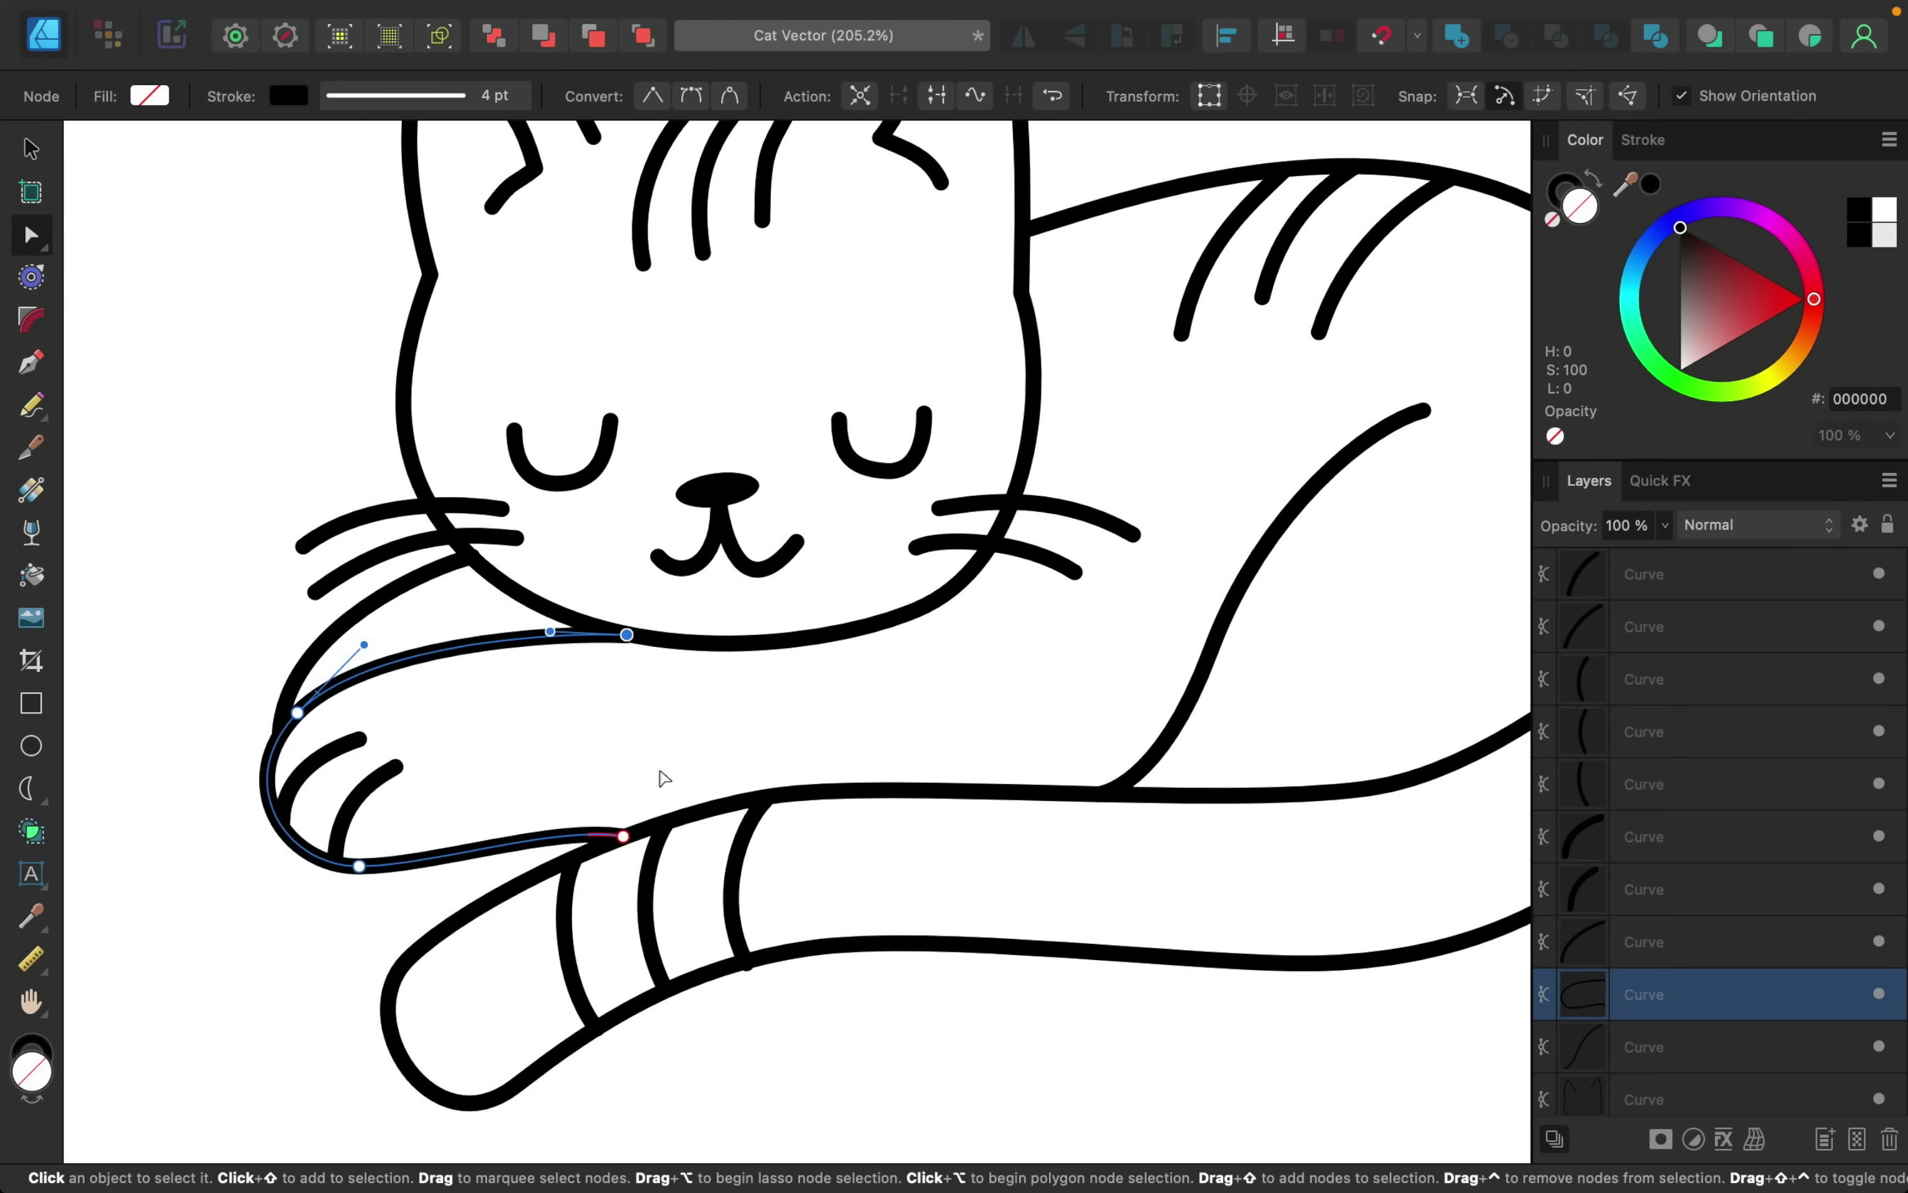
- Move the lower end nodes of the first and last tail stripes onto the tail's lower edge
{"action": "scroll", "coordinate": [686, 797], "scroll_direction": "down", "scroll_amount": 3}
{"action": "scroll", "coordinate": [686, 797], "scroll_direction": "right", "scroll_amount": 1}
{"action": "left_click", "coordinate": [712, 856]}
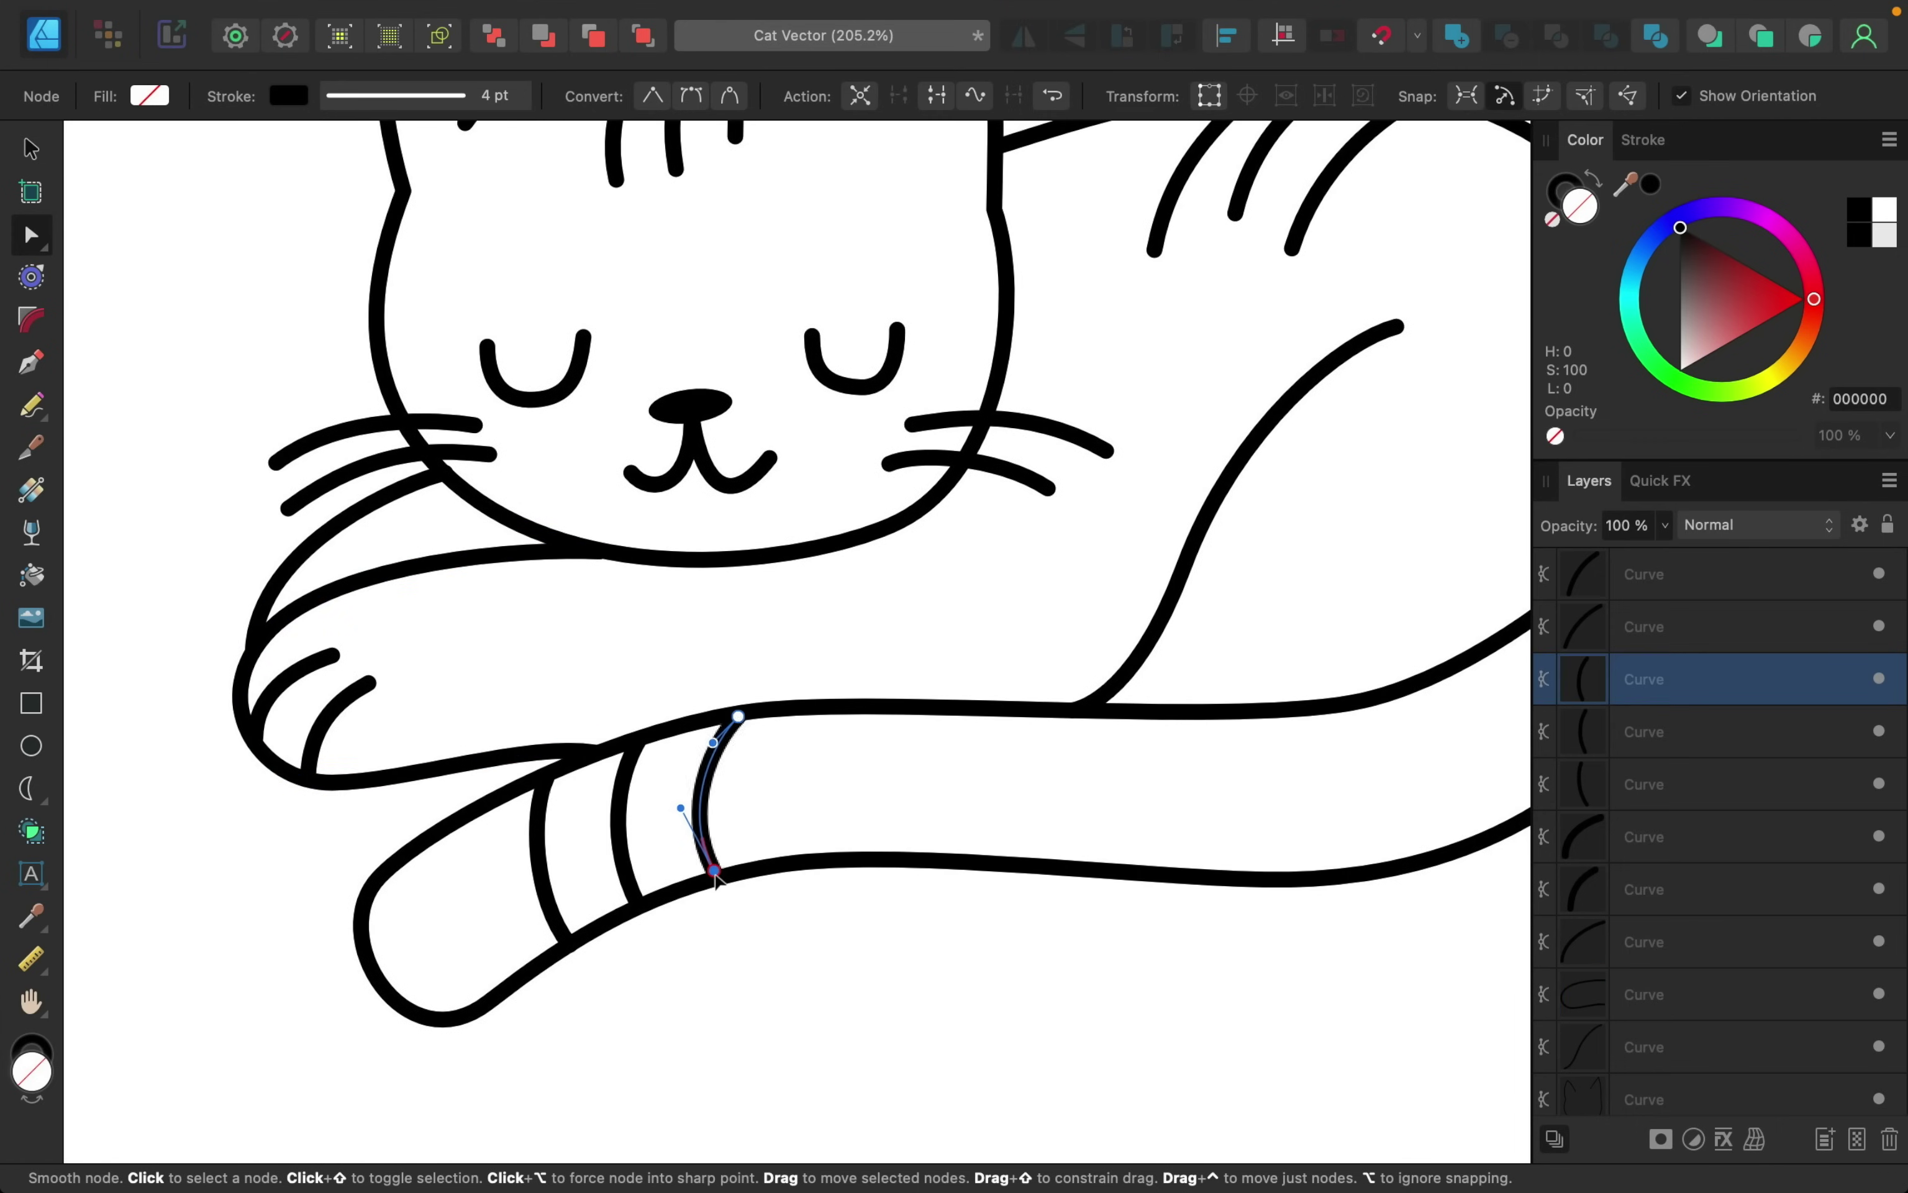
{"action": "left_click", "coordinate": [570, 945]}
{"action": "left_click", "coordinate": [569, 945]}
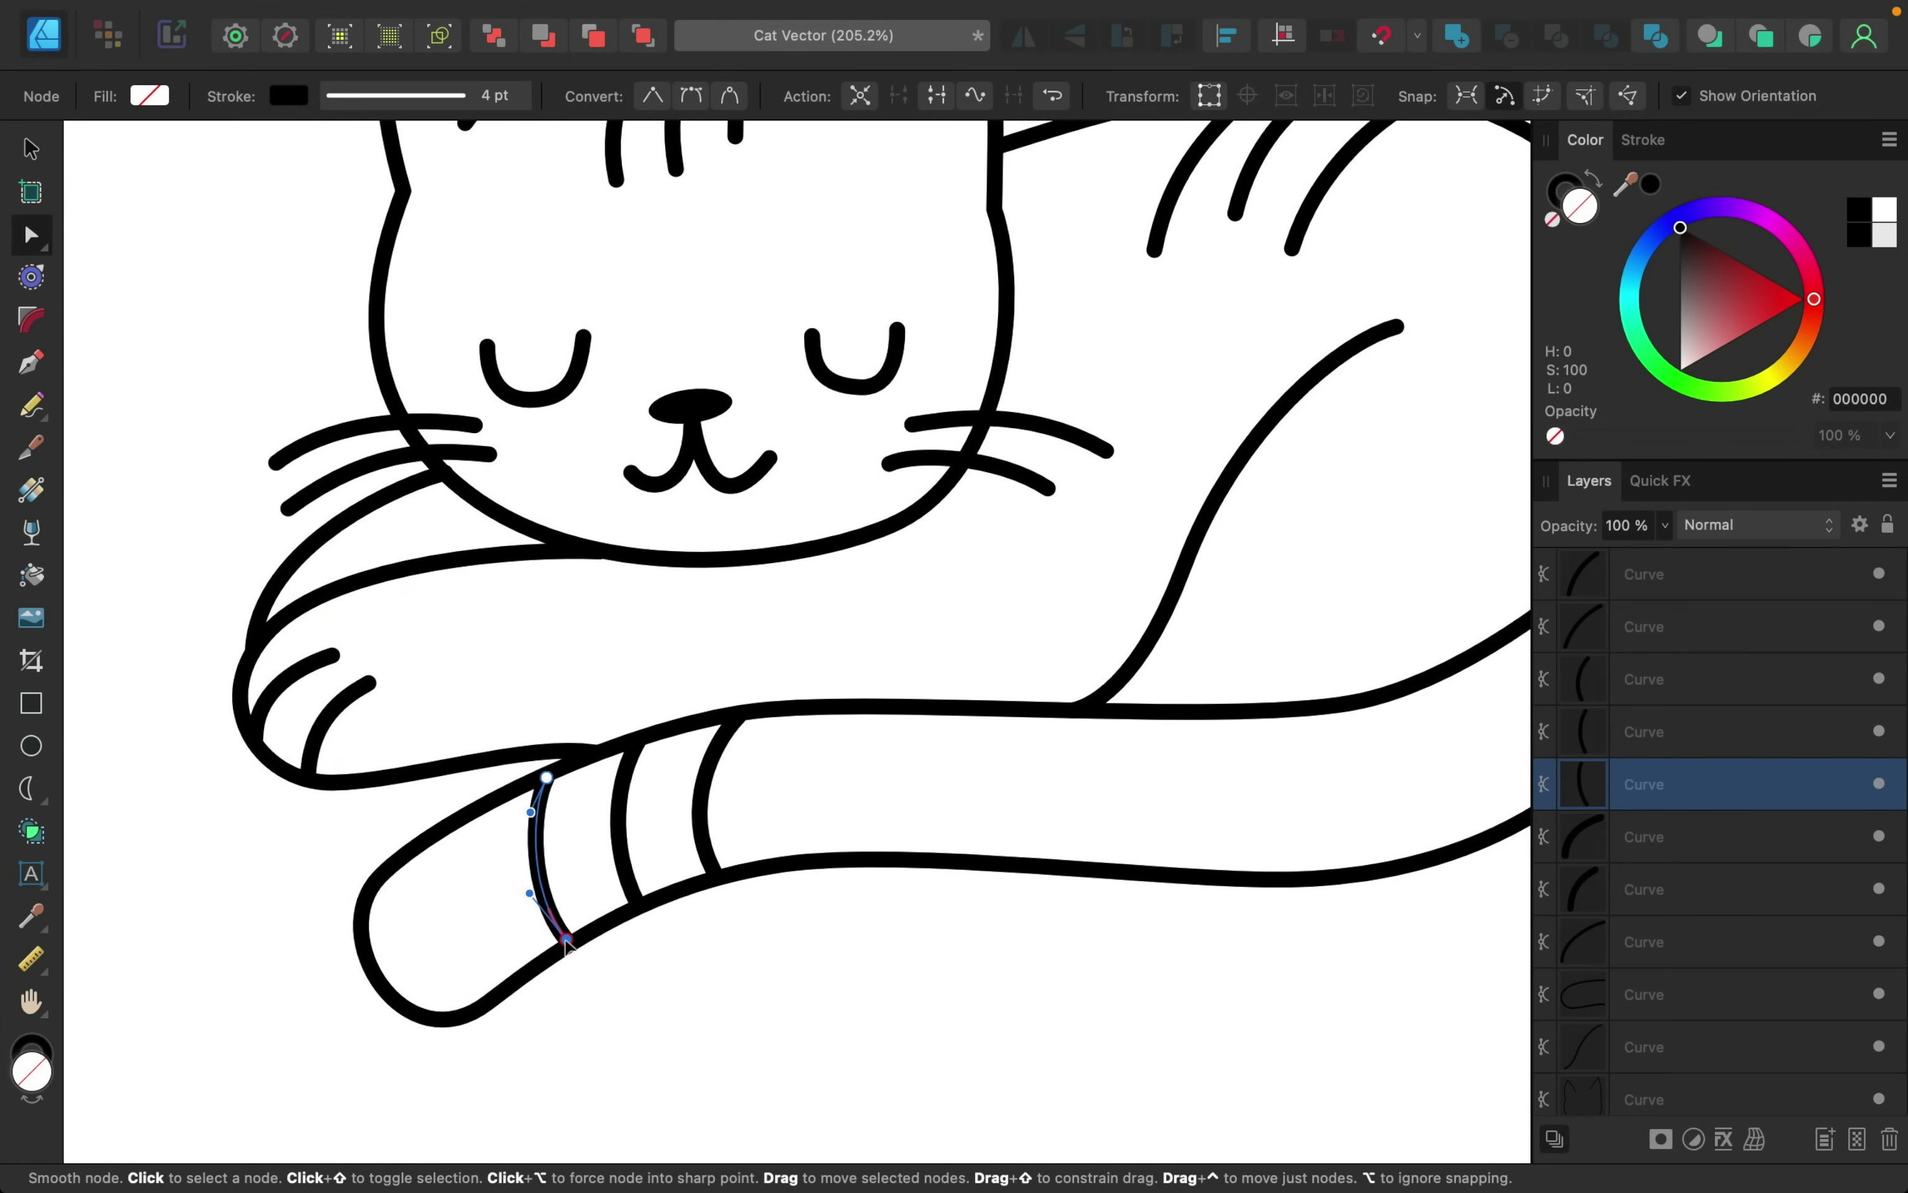
- Move the body curve's node at the cat's rear slightly lower to smooth the outline
{"action": "scroll", "coordinate": [798, 943], "scroll_direction": "down", "scroll_amount": 3}
{"action": "scroll", "coordinate": [798, 942], "scroll_direction": "down", "scroll_amount": 1}
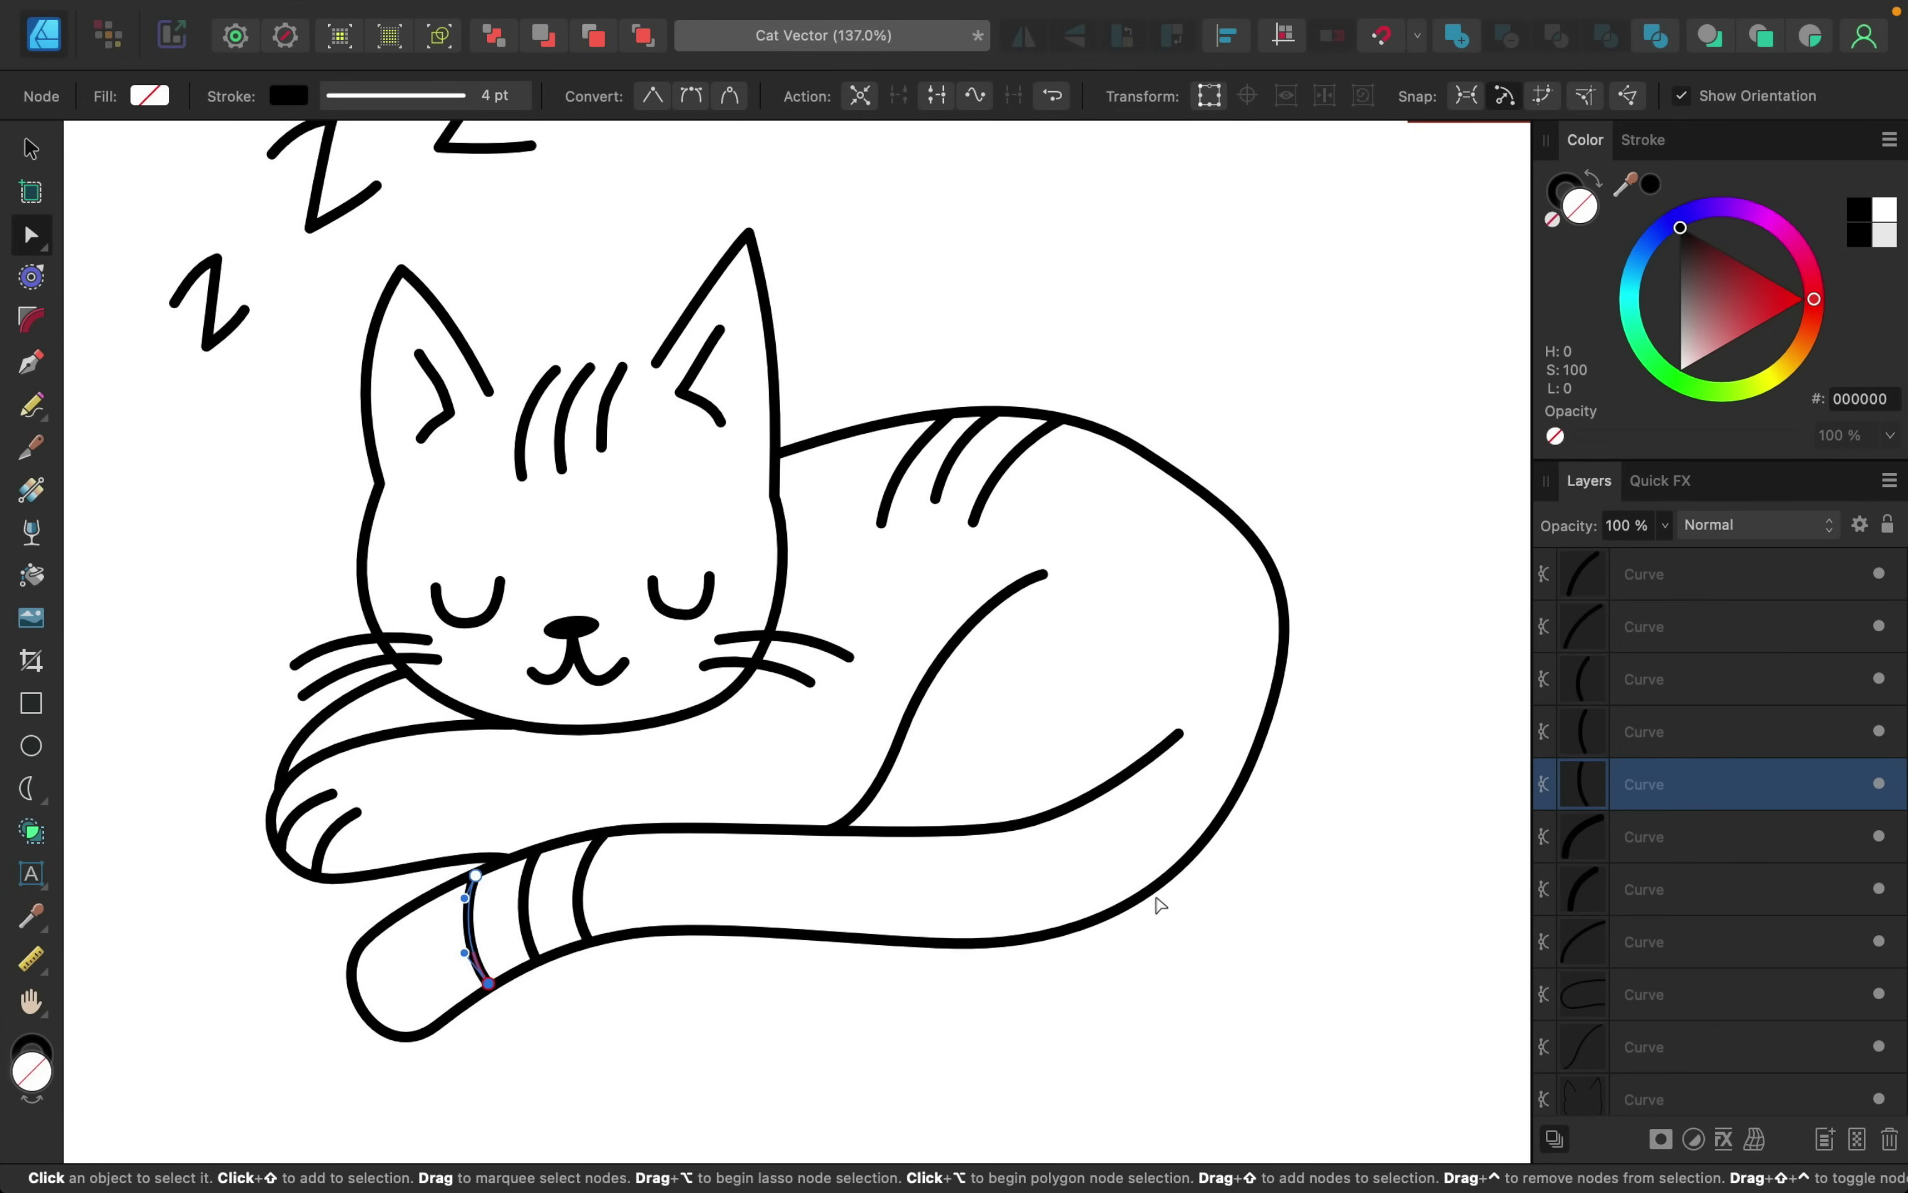
{"action": "left_click", "coordinate": [1264, 739]}
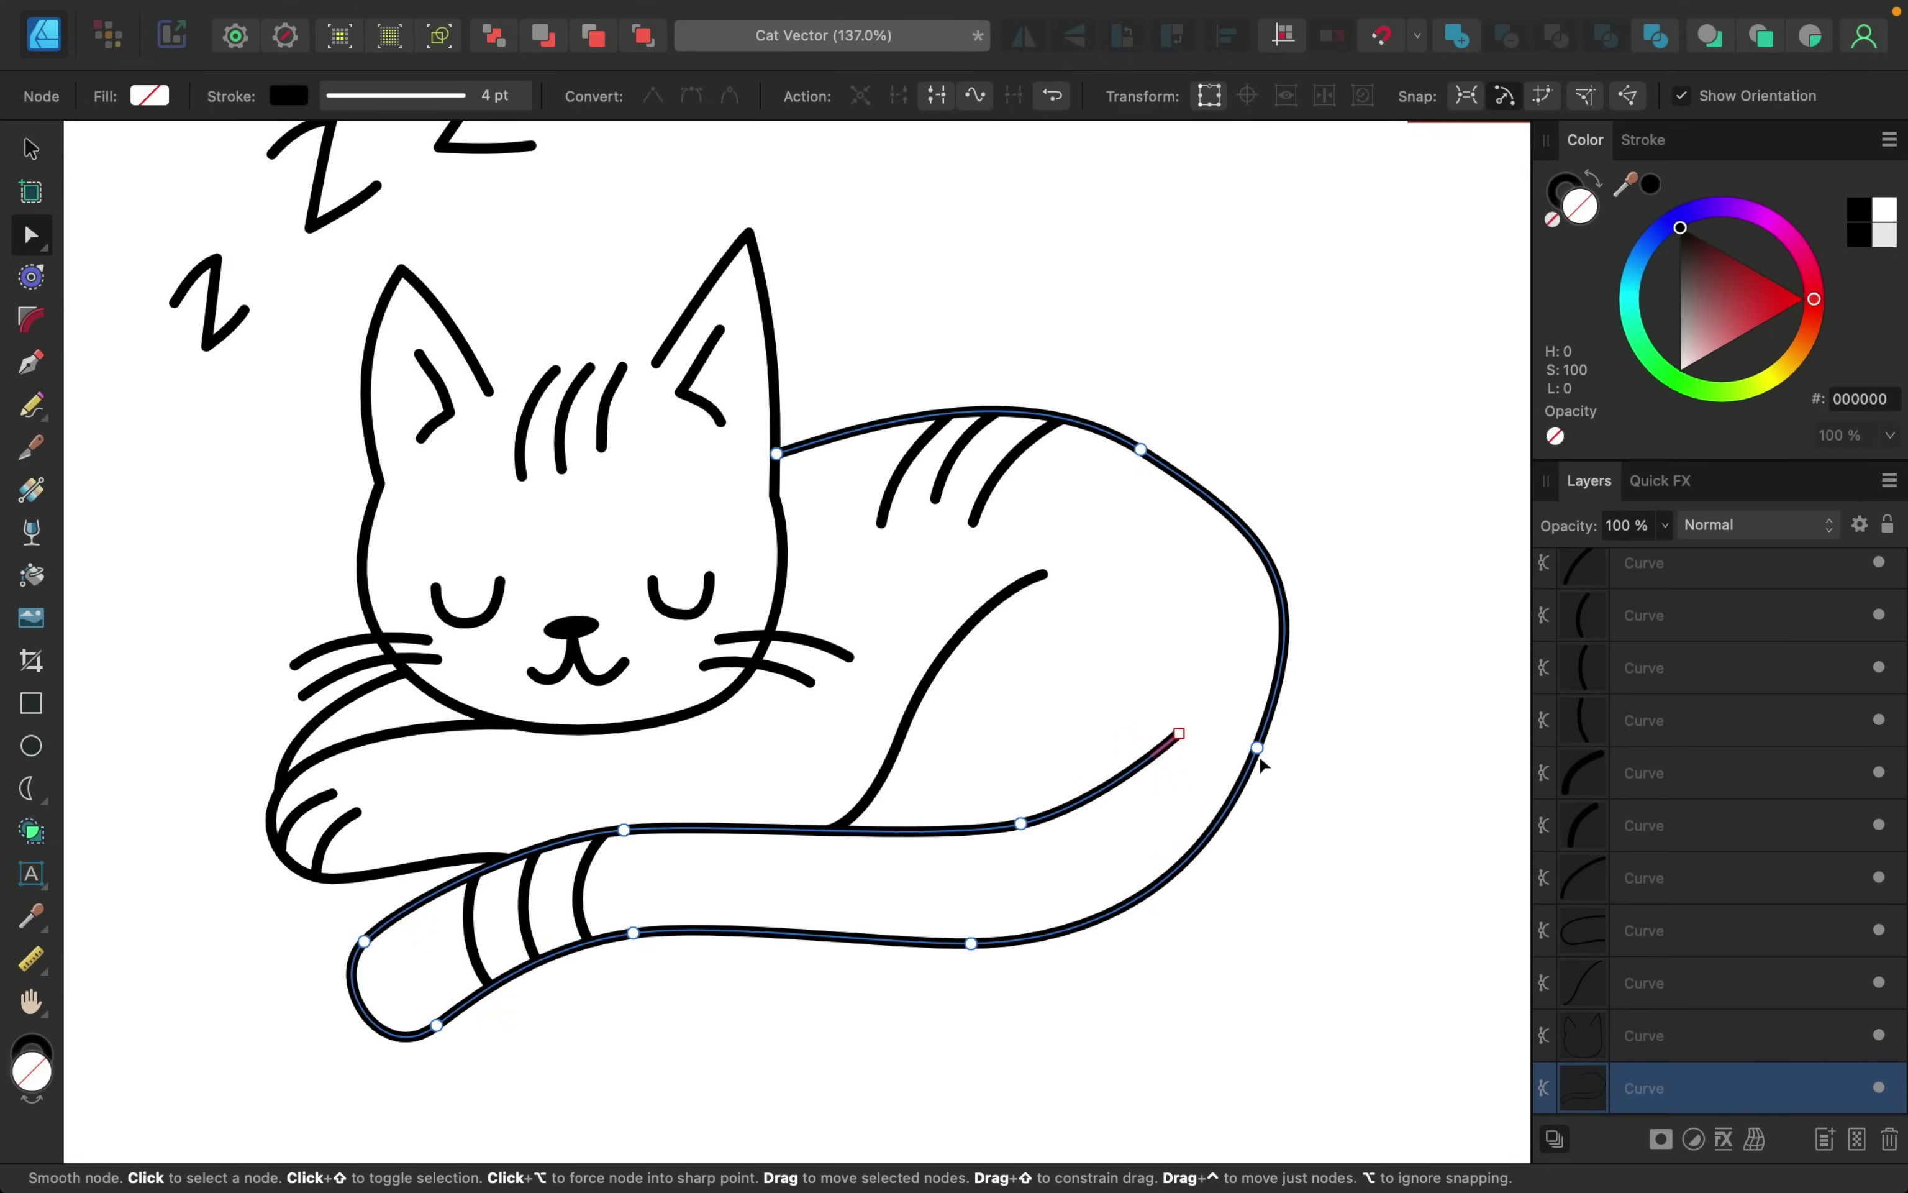
{"action": "left_click_drag", "start_coordinate": [1261, 763], "coordinate": [1262, 785]}
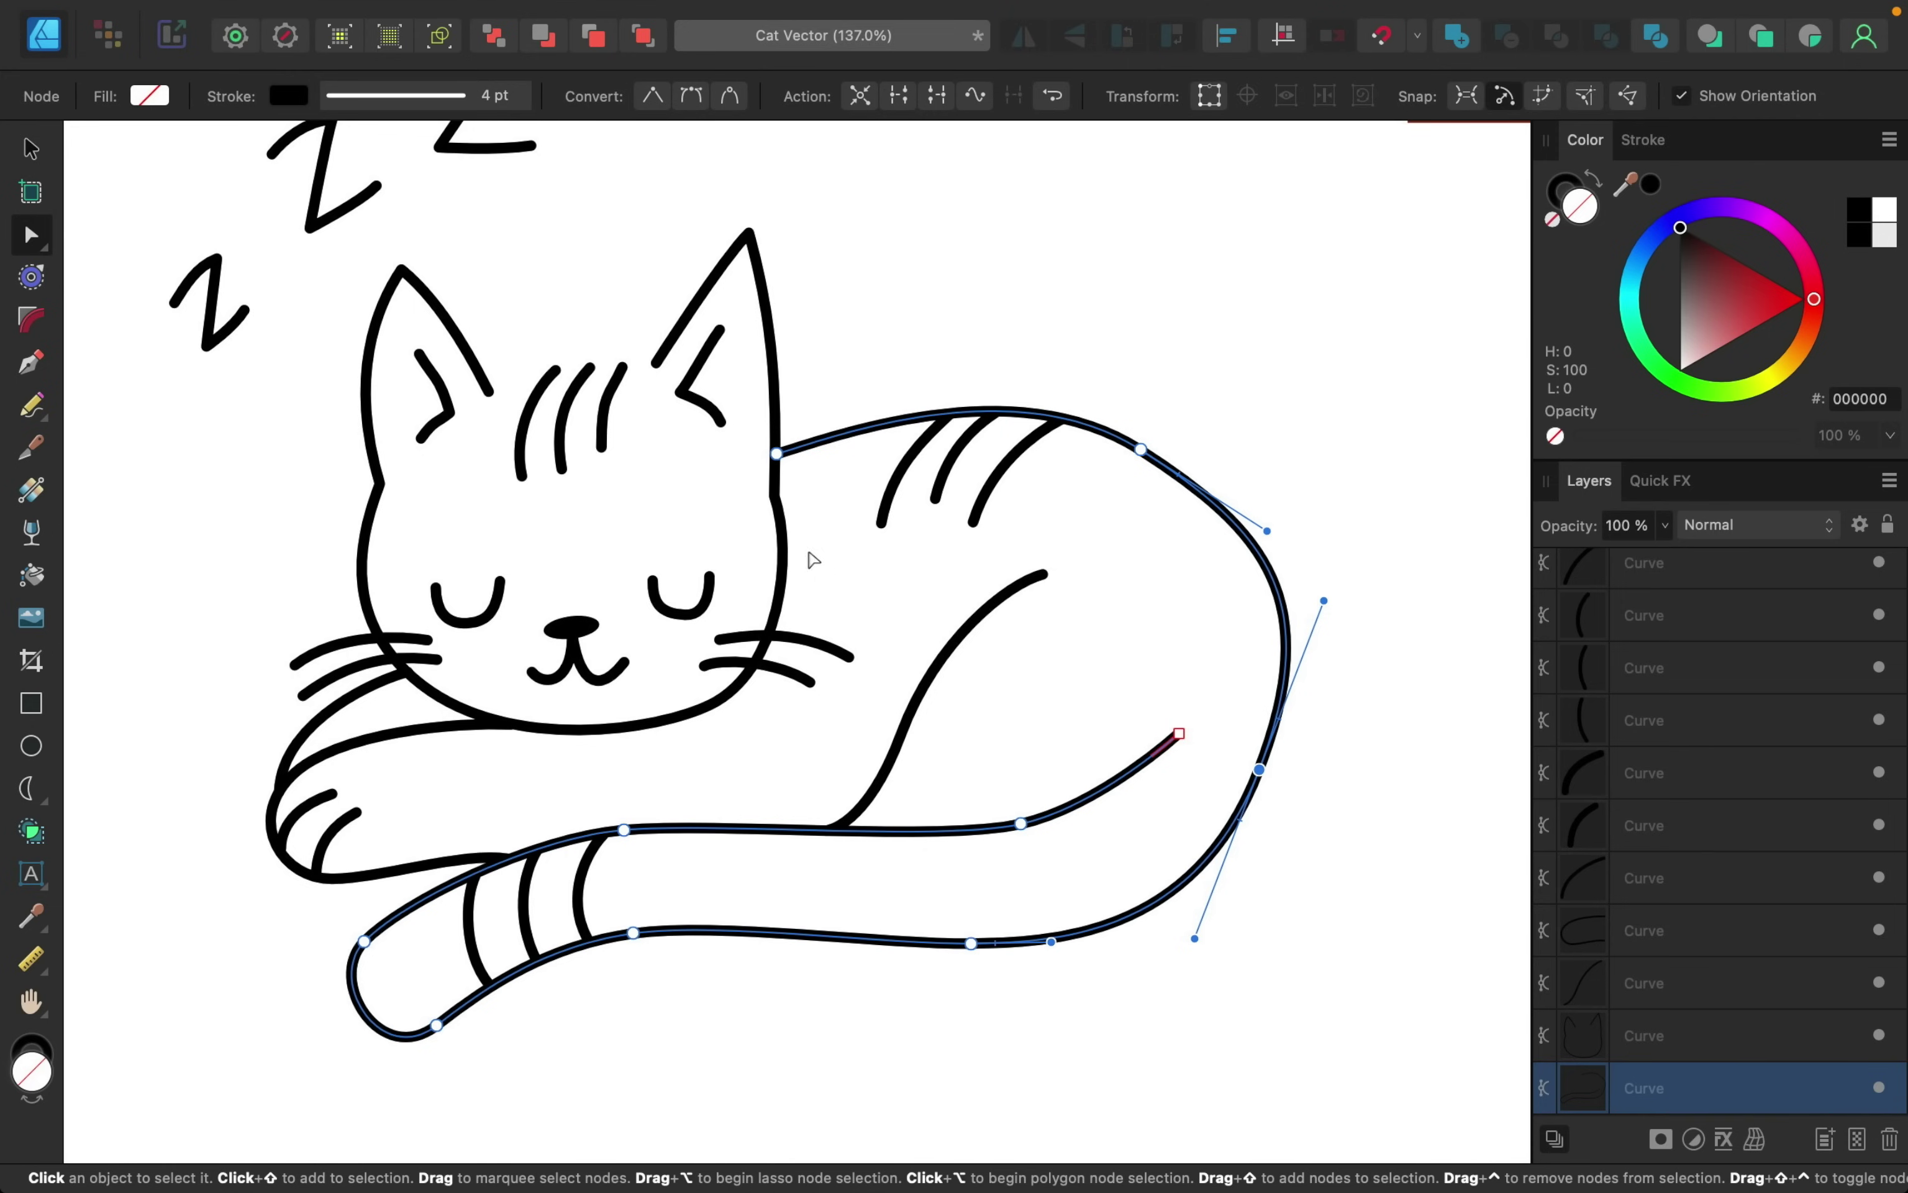
- Reshape the head curve at the notch between the right ear and cheek by adjusting its node and handle
{"action": "left_click", "coordinate": [778, 505]}
{"action": "left_click", "coordinate": [775, 497]}
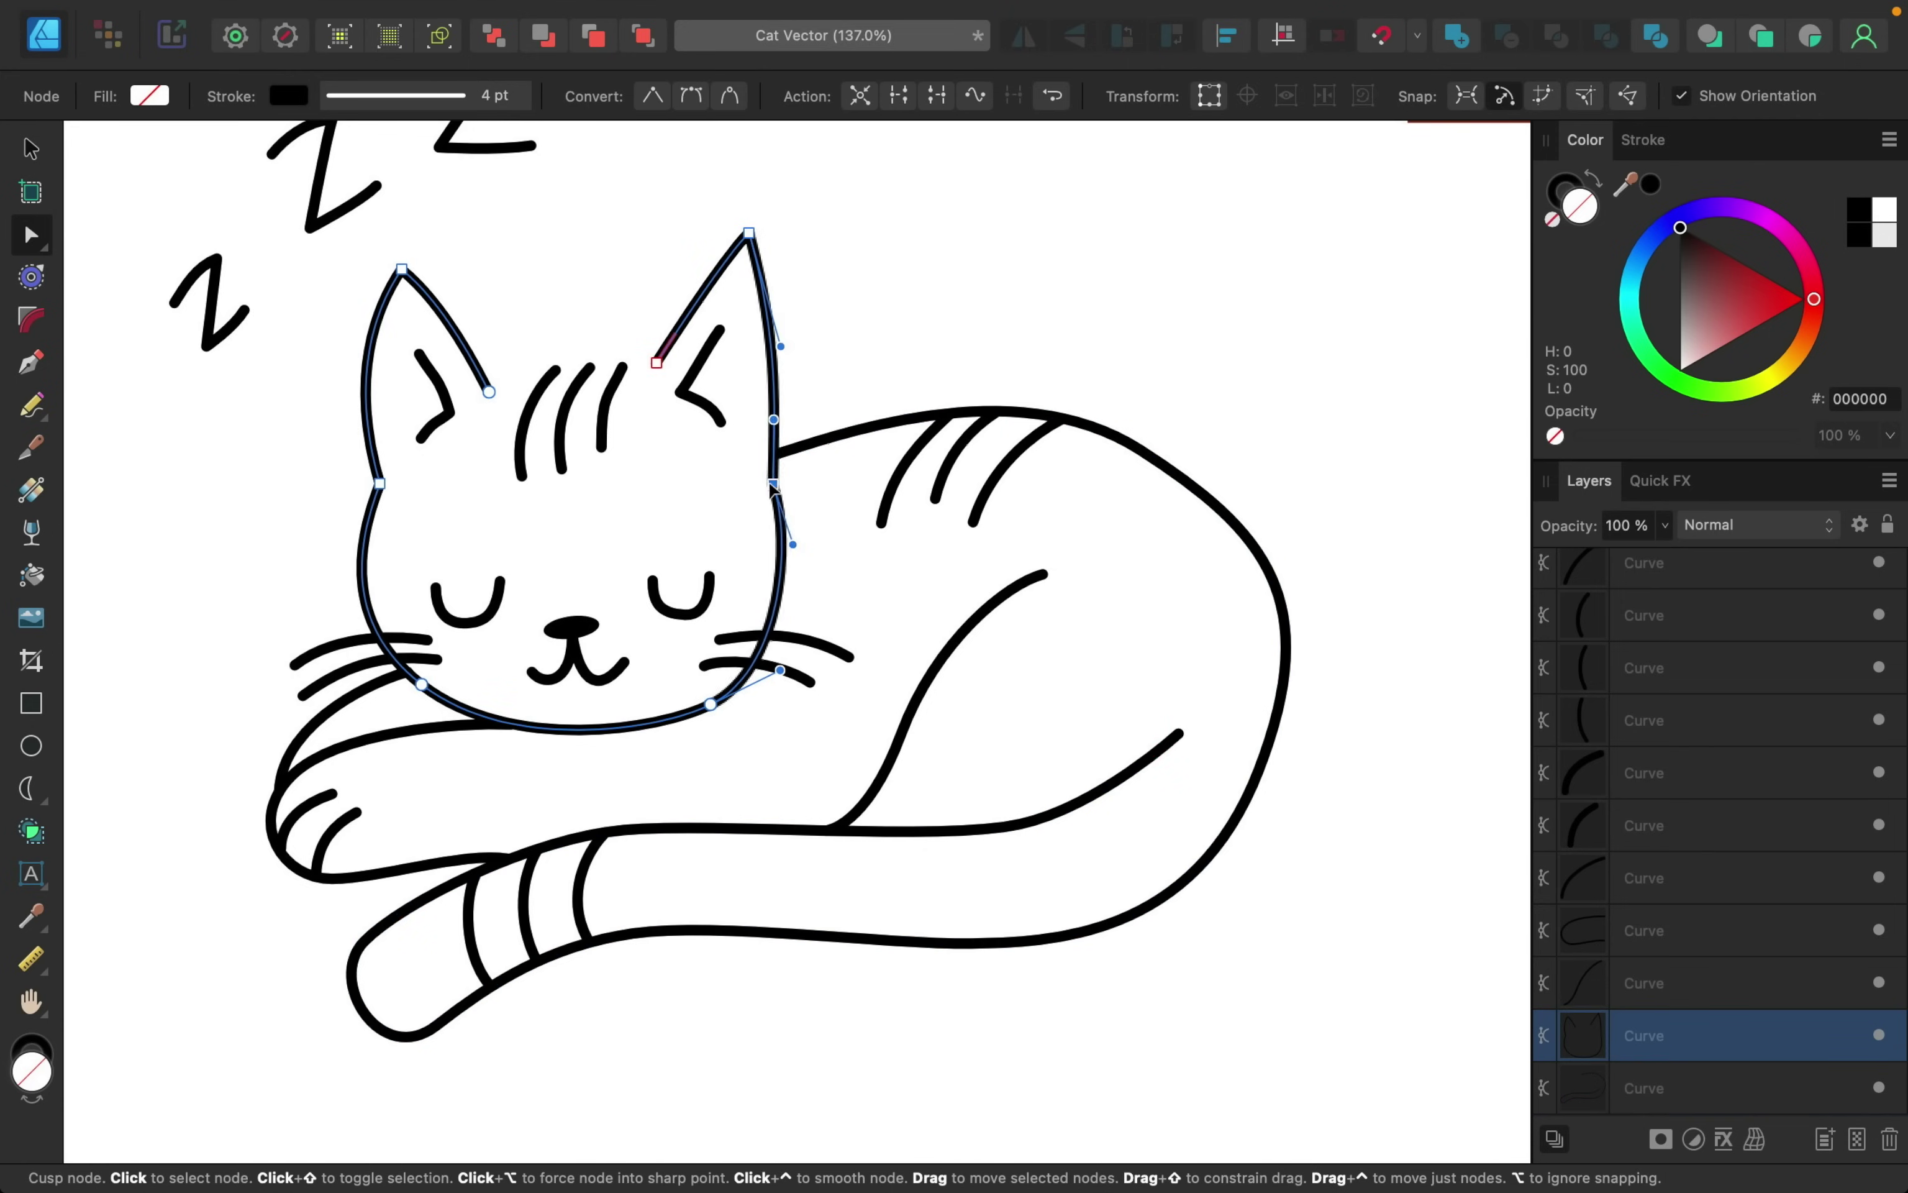
{"action": "left_click_drag", "start_coordinate": [775, 497], "coordinate": [785, 408]}
{"action": "left_click", "coordinate": [837, 543]}
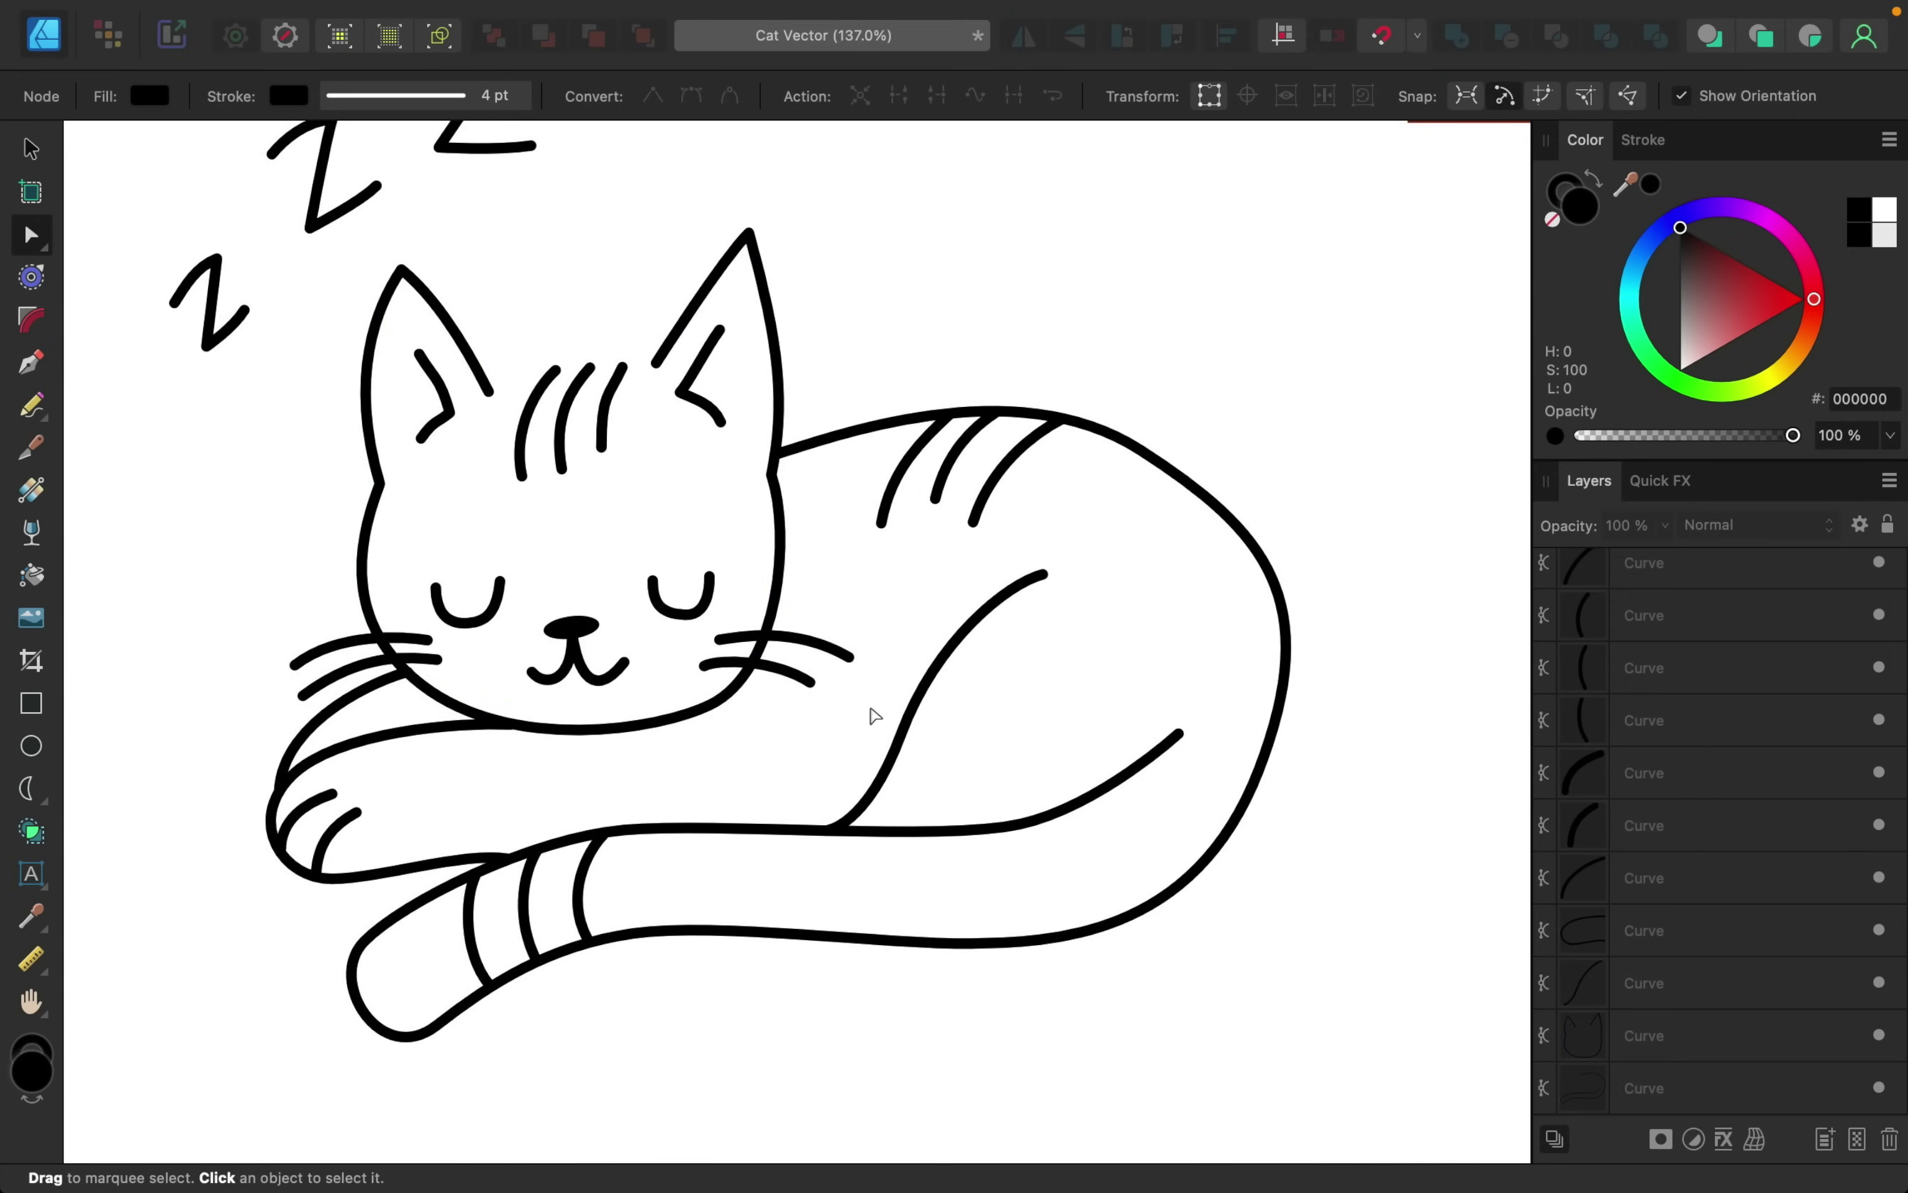
{"action": "scroll", "coordinate": [1127, 824], "scroll_direction": "down", "scroll_amount": 5}
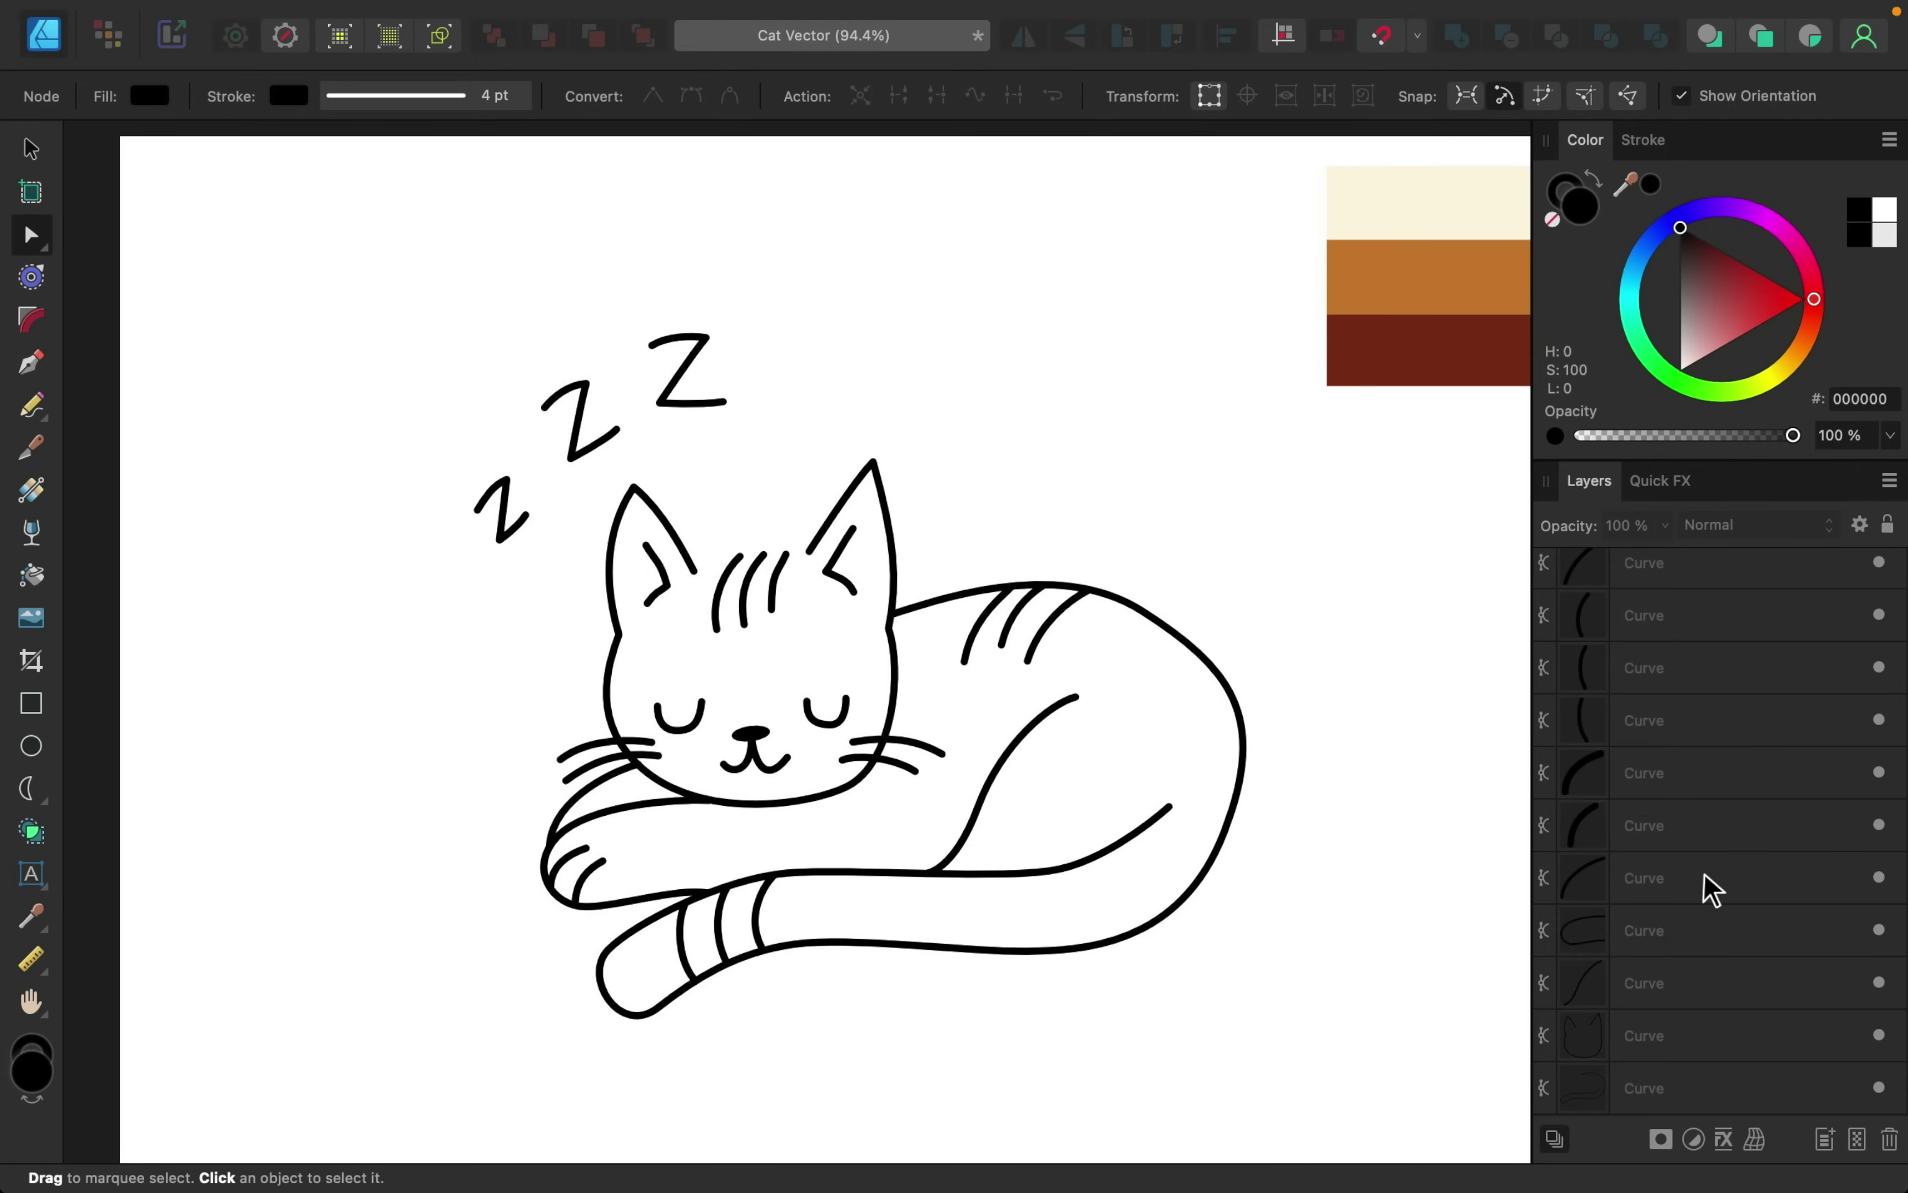
- Group all the line-art curve layers, leaving the nose ellipse, colour swatch and sketch outside the group
{"action": "scroll", "coordinate": [1703, 888], "scroll_direction": "down", "scroll_amount": 3}
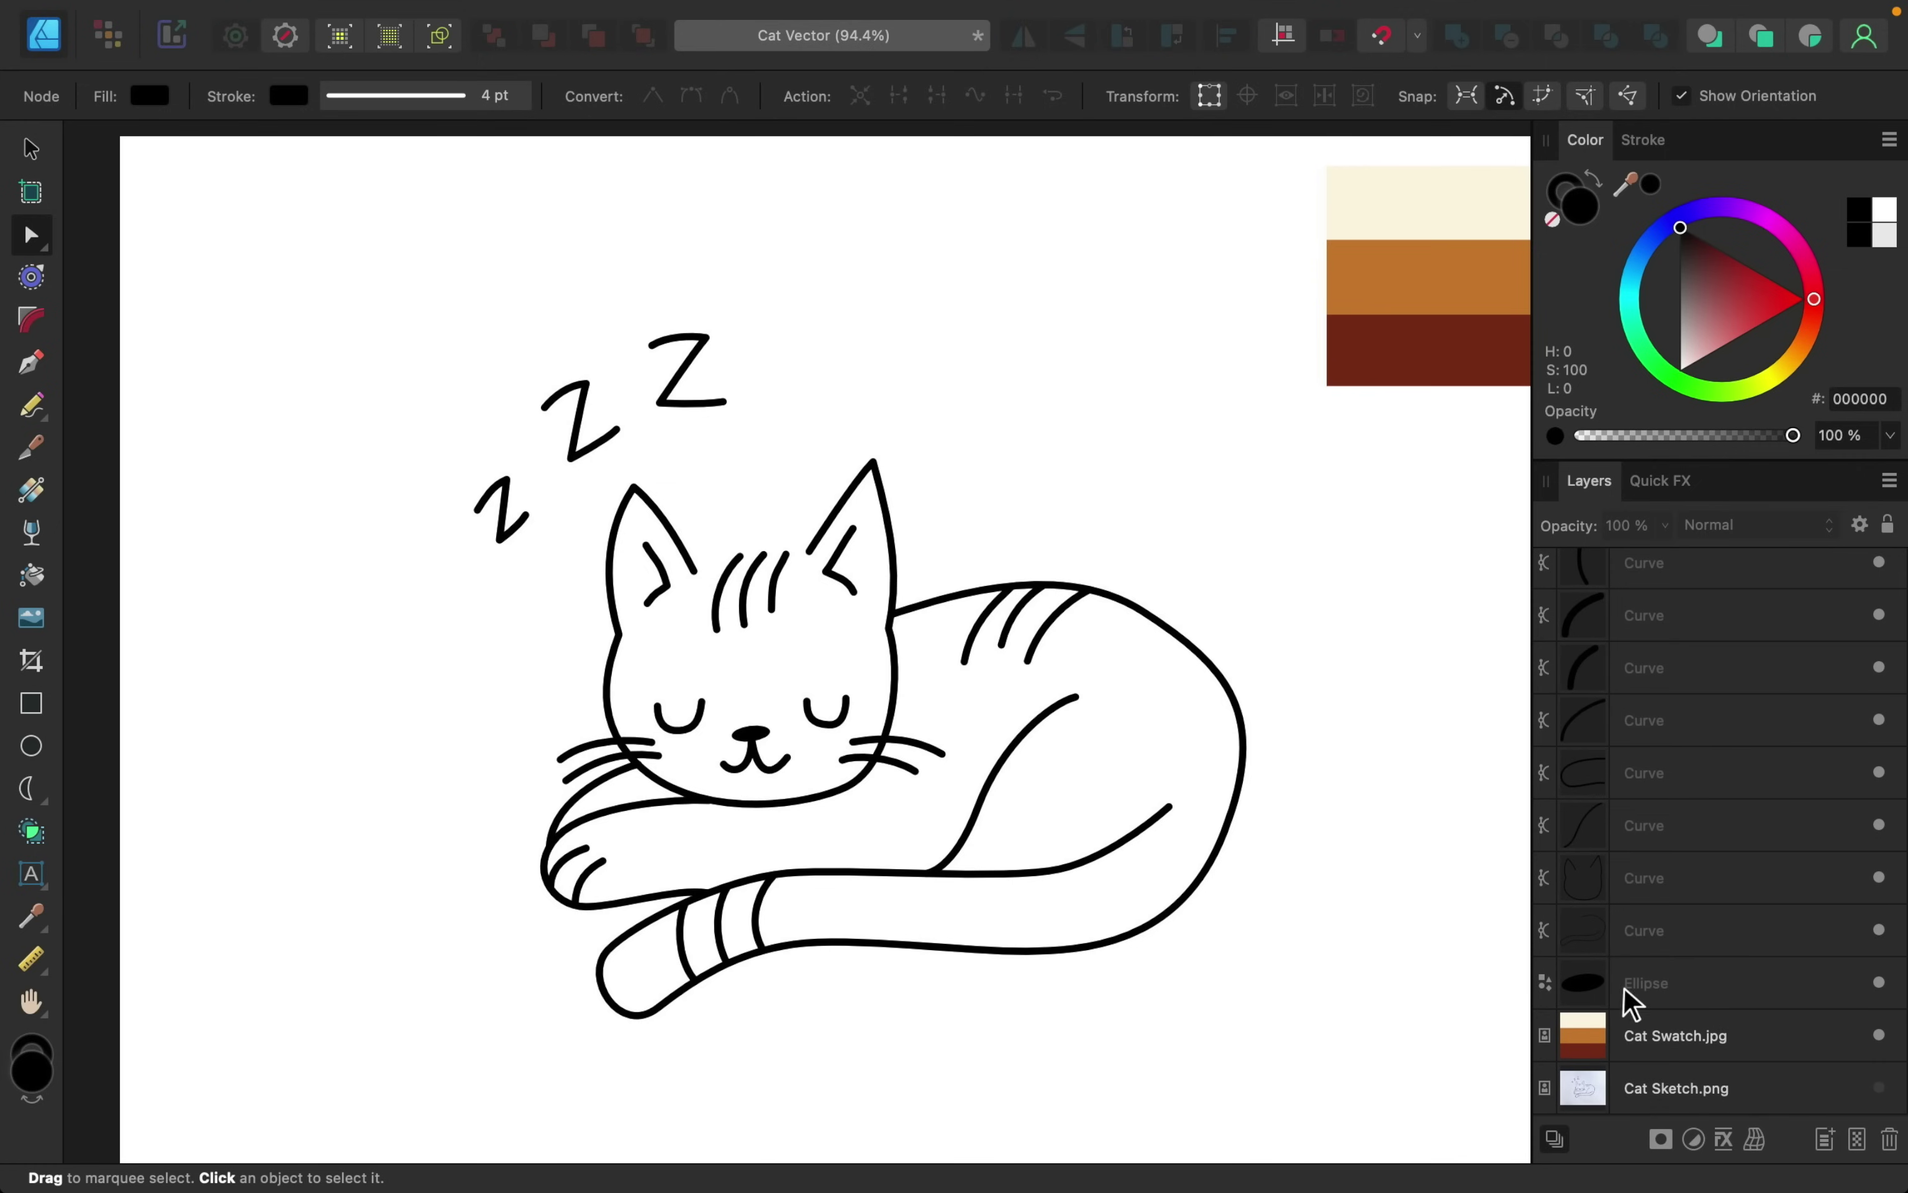
{"action": "left_click", "coordinate": [1653, 942]}
{"action": "scroll", "coordinate": [1653, 947], "scroll_direction": "up", "scroll_amount": 5}
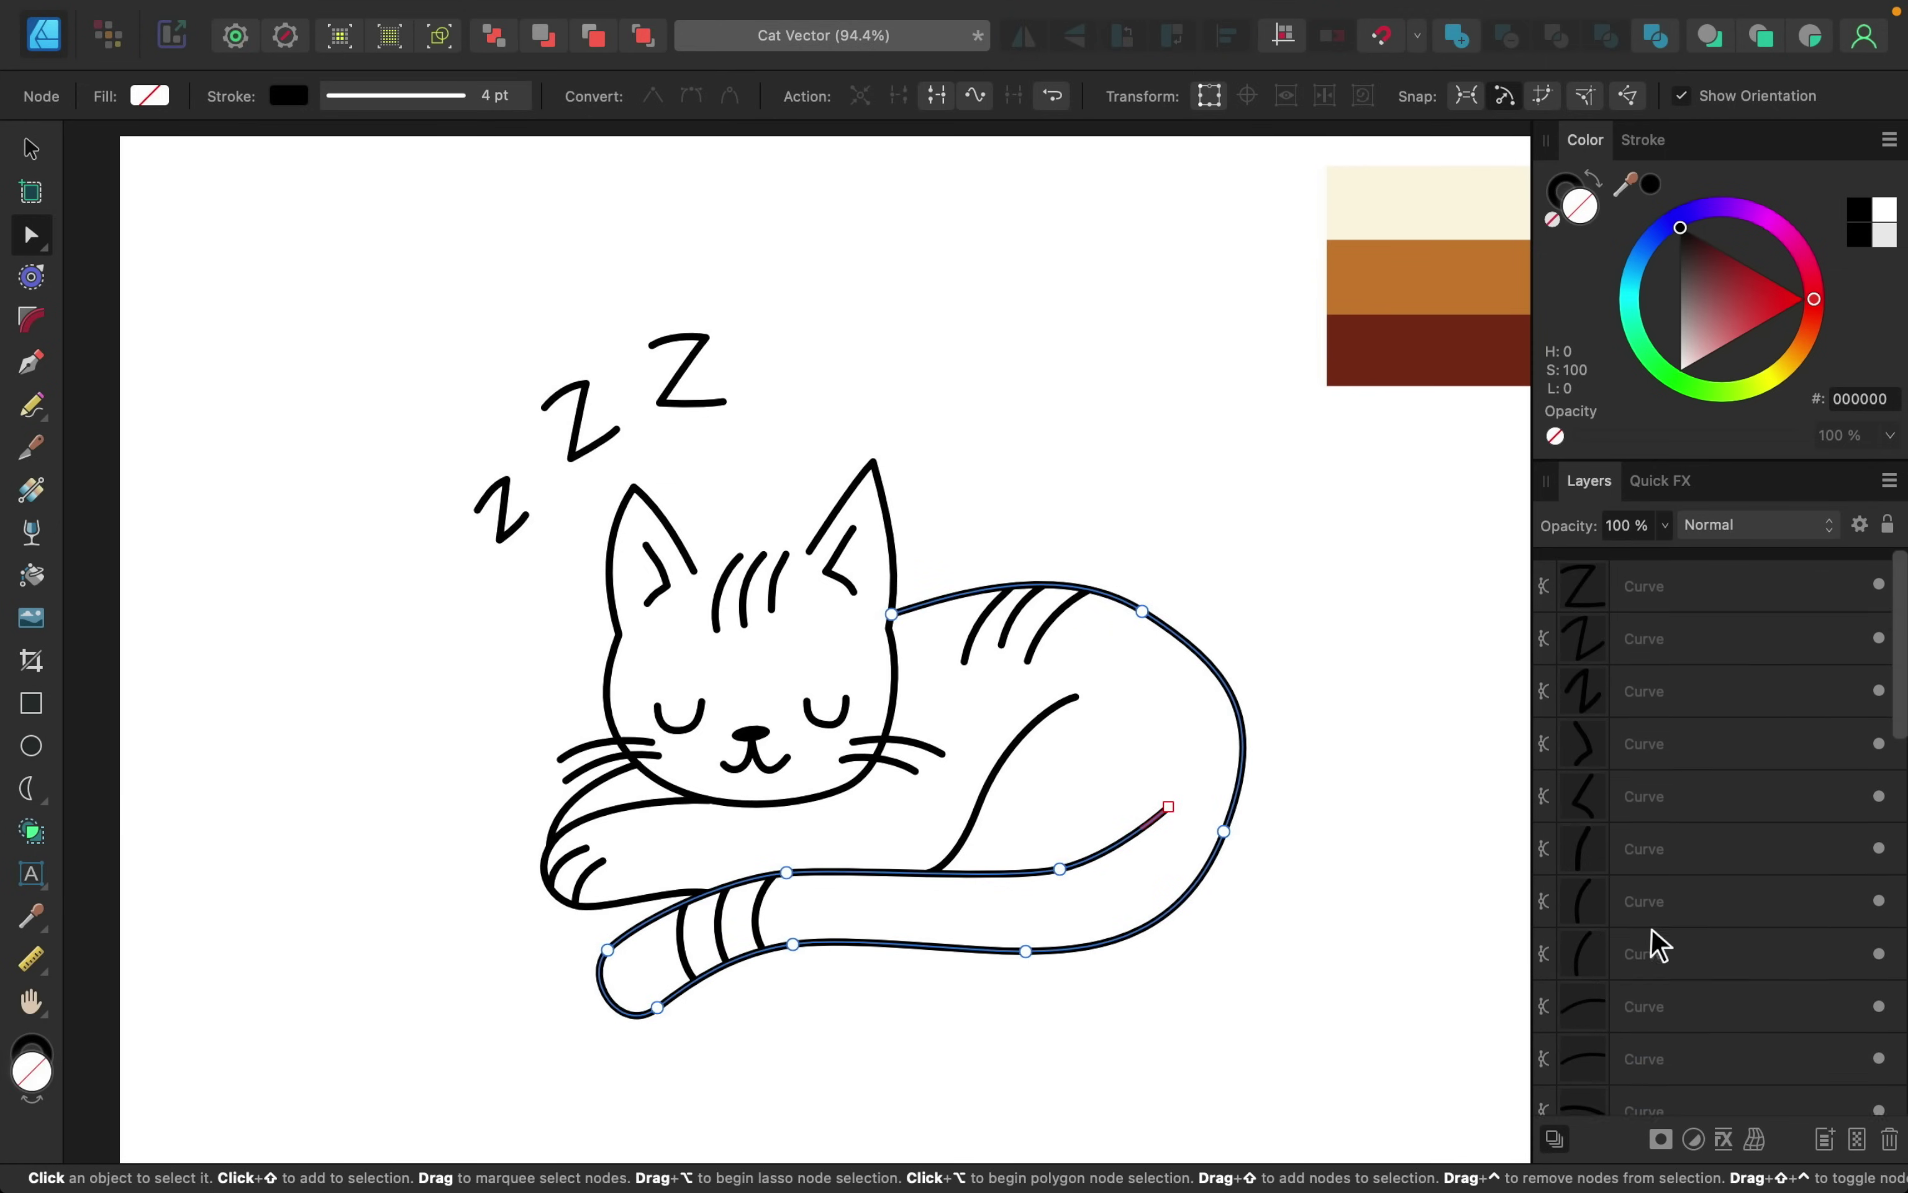
{"action": "left_click", "coordinate": [1664, 593], "text": "shift"}
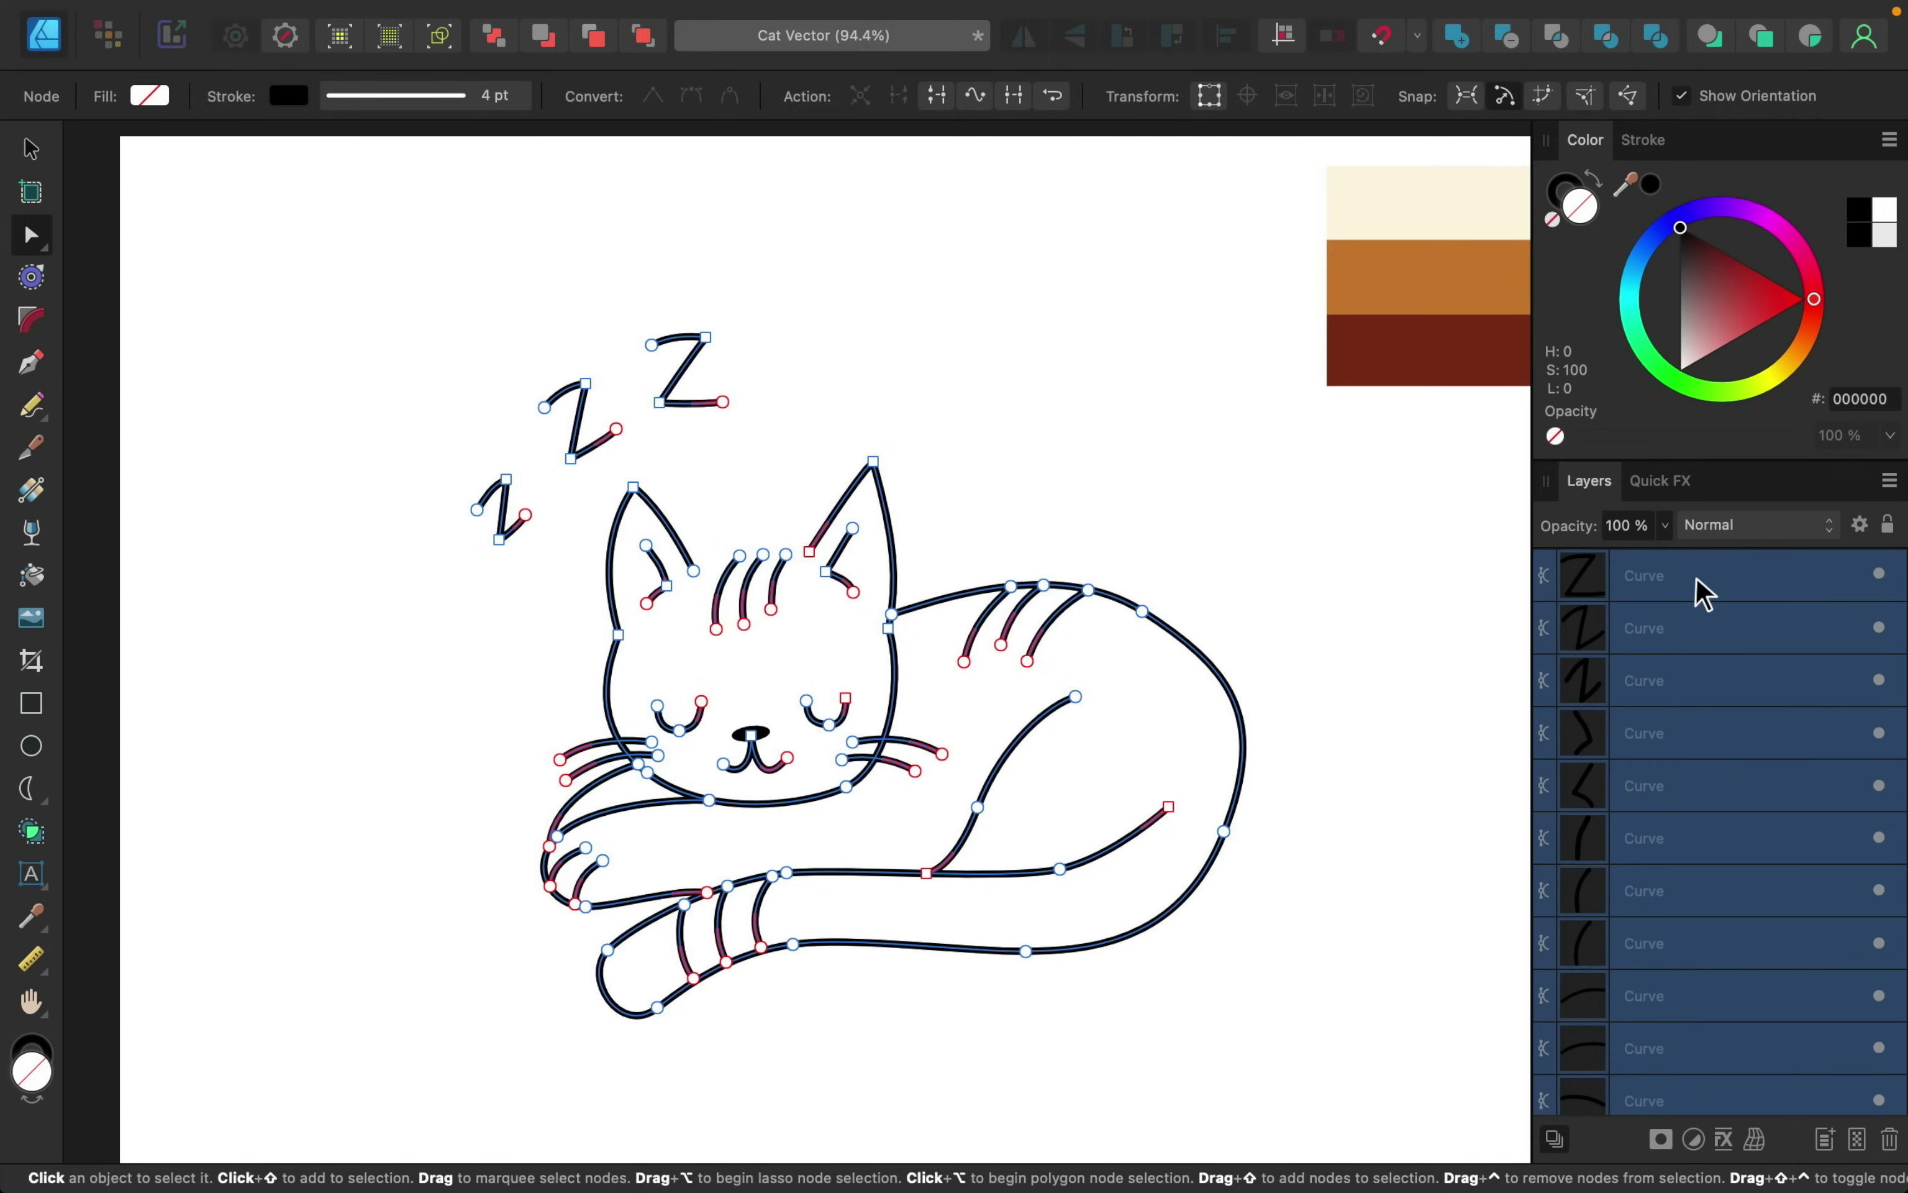
{"action": "key", "text": "super+g"}
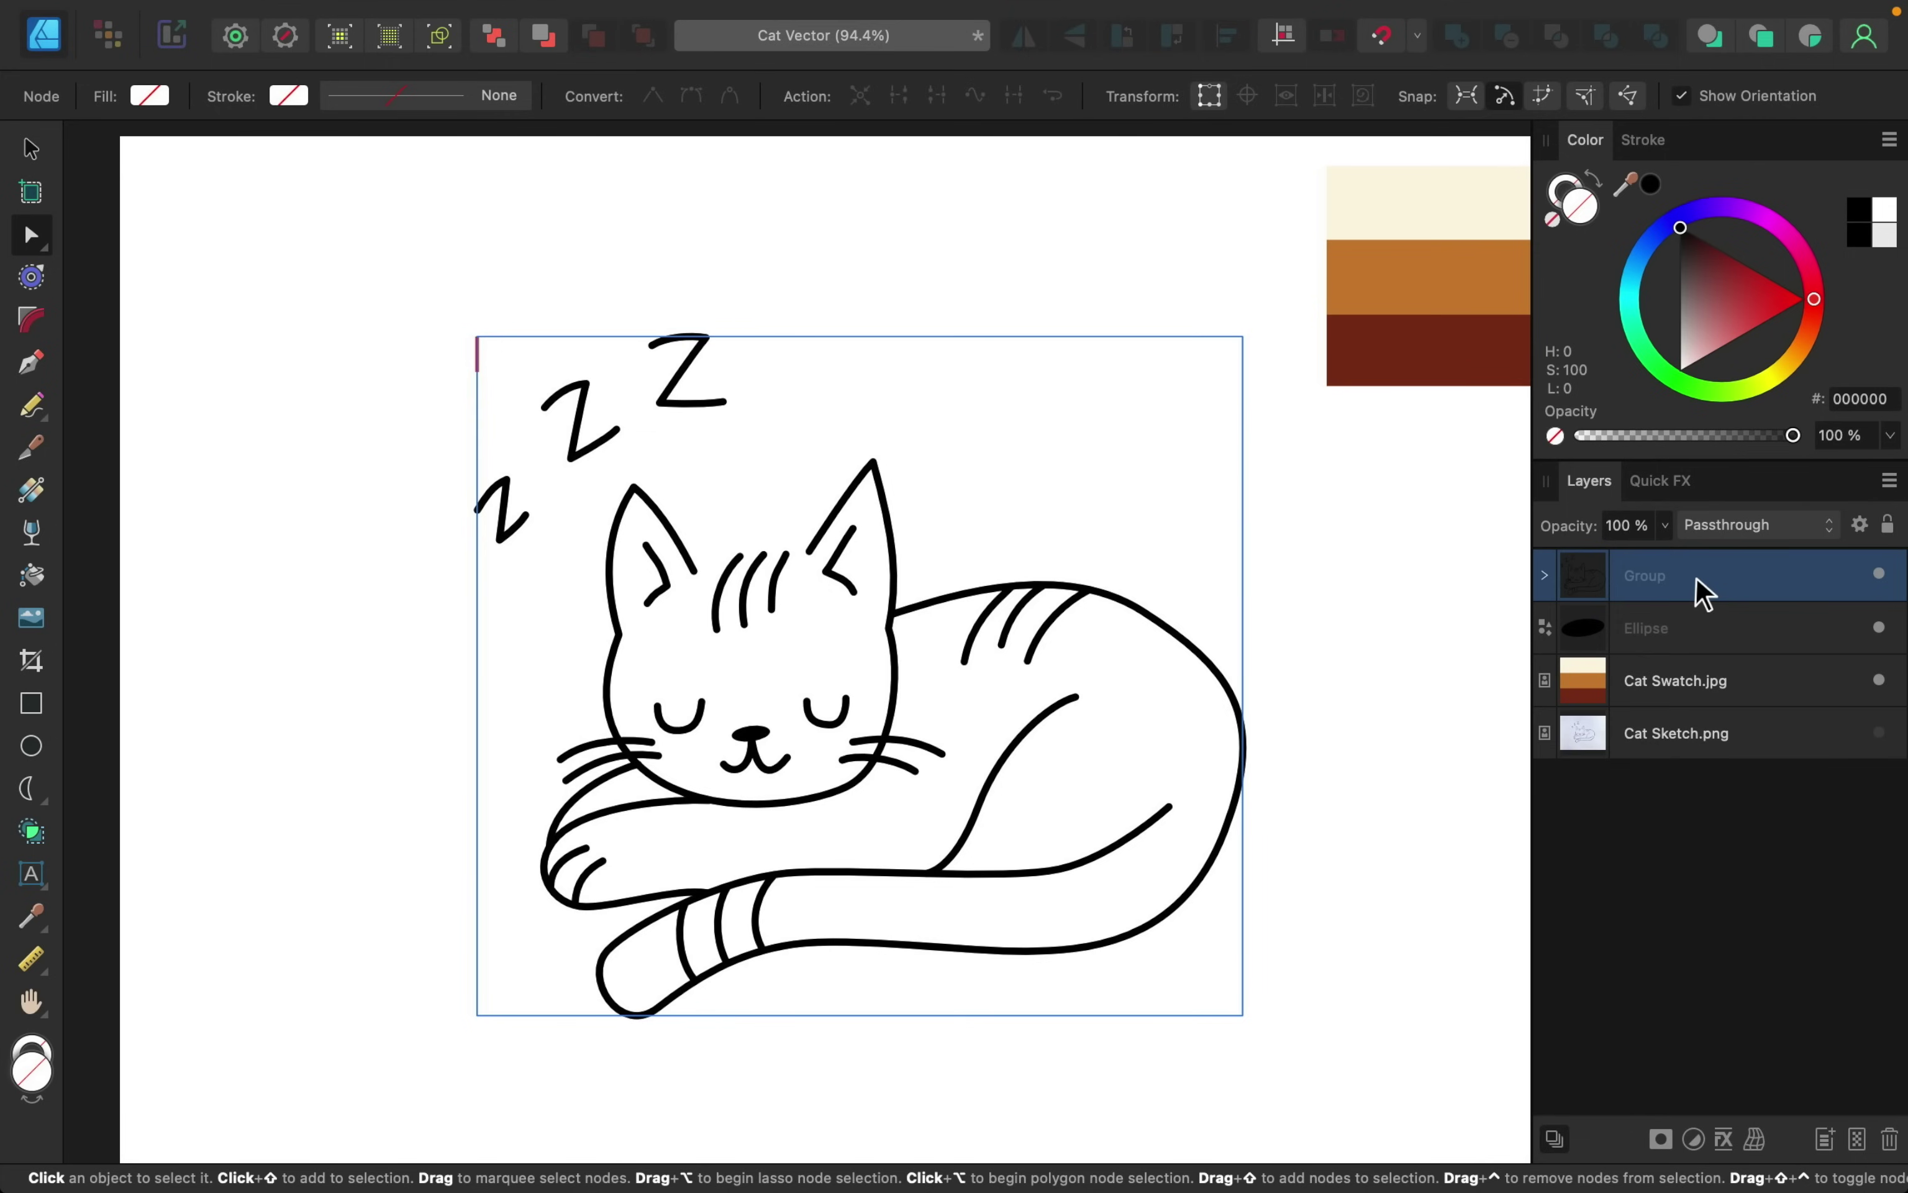
- Start a Pen curve directly above the Cat Swatch.jpg layer, tracing from the cat's left cheek down to the front paw
{"action": "left_click", "coordinate": [1659, 693]}
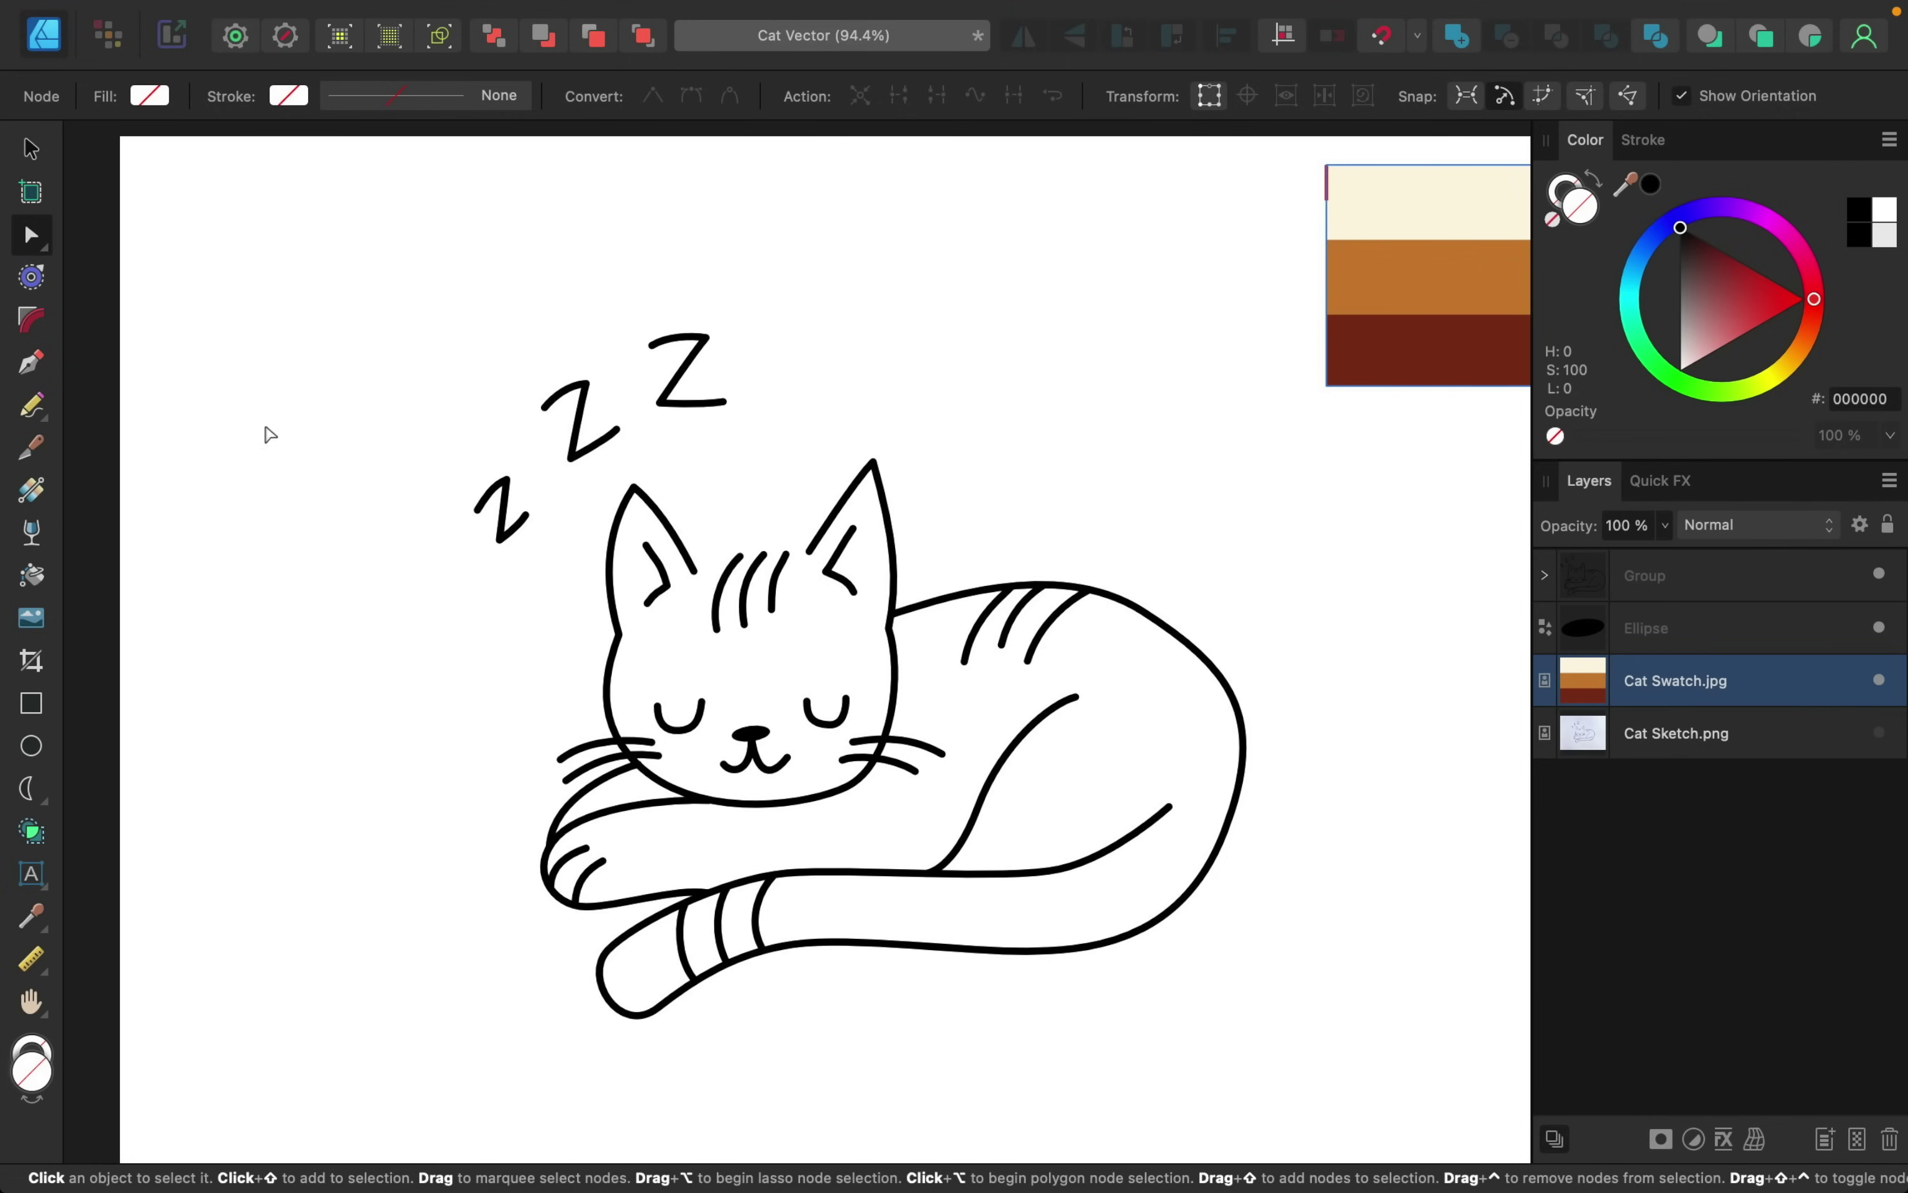
{"action": "left_click", "coordinate": [31, 365]}
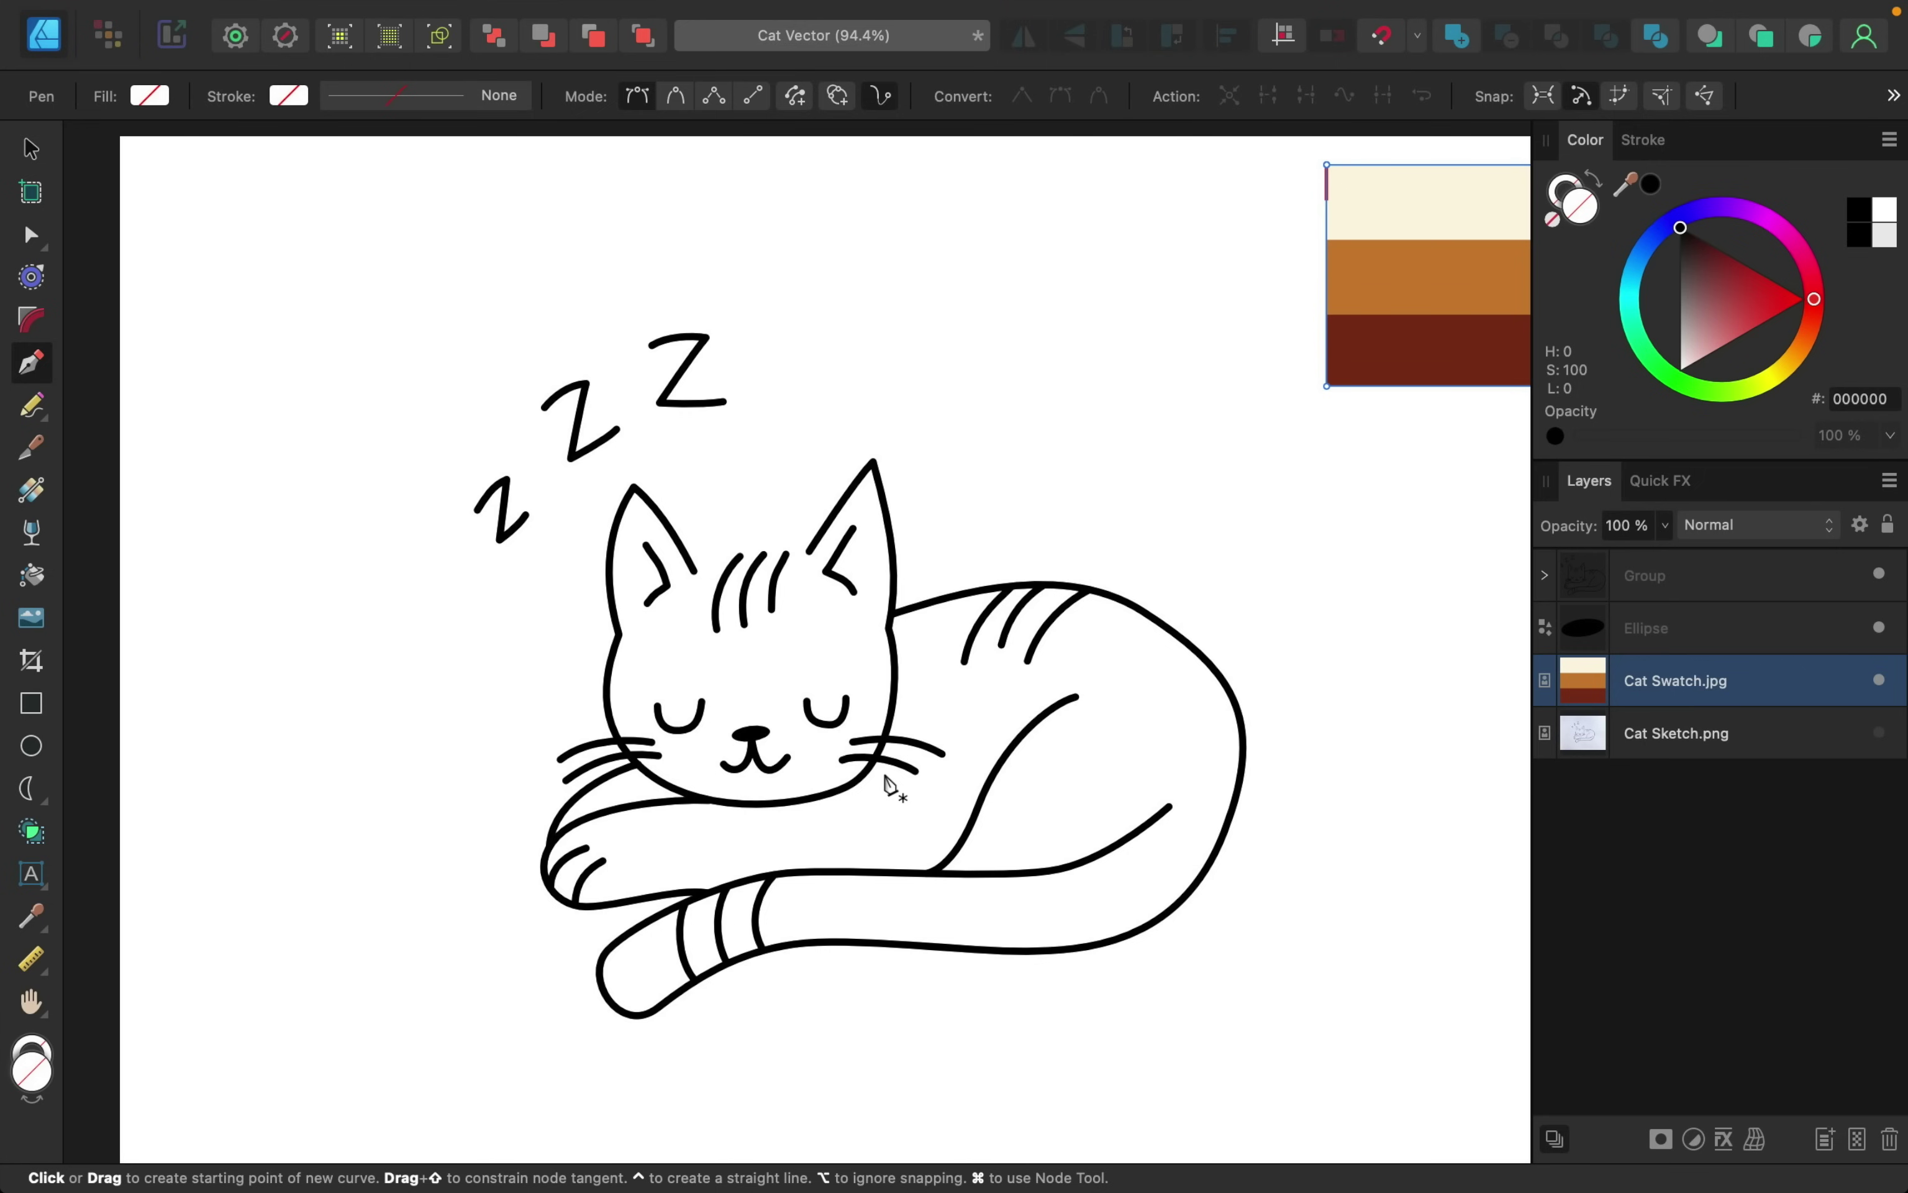
{"action": "scroll", "coordinate": [611, 545], "scroll_direction": "up", "scroll_amount": 3}
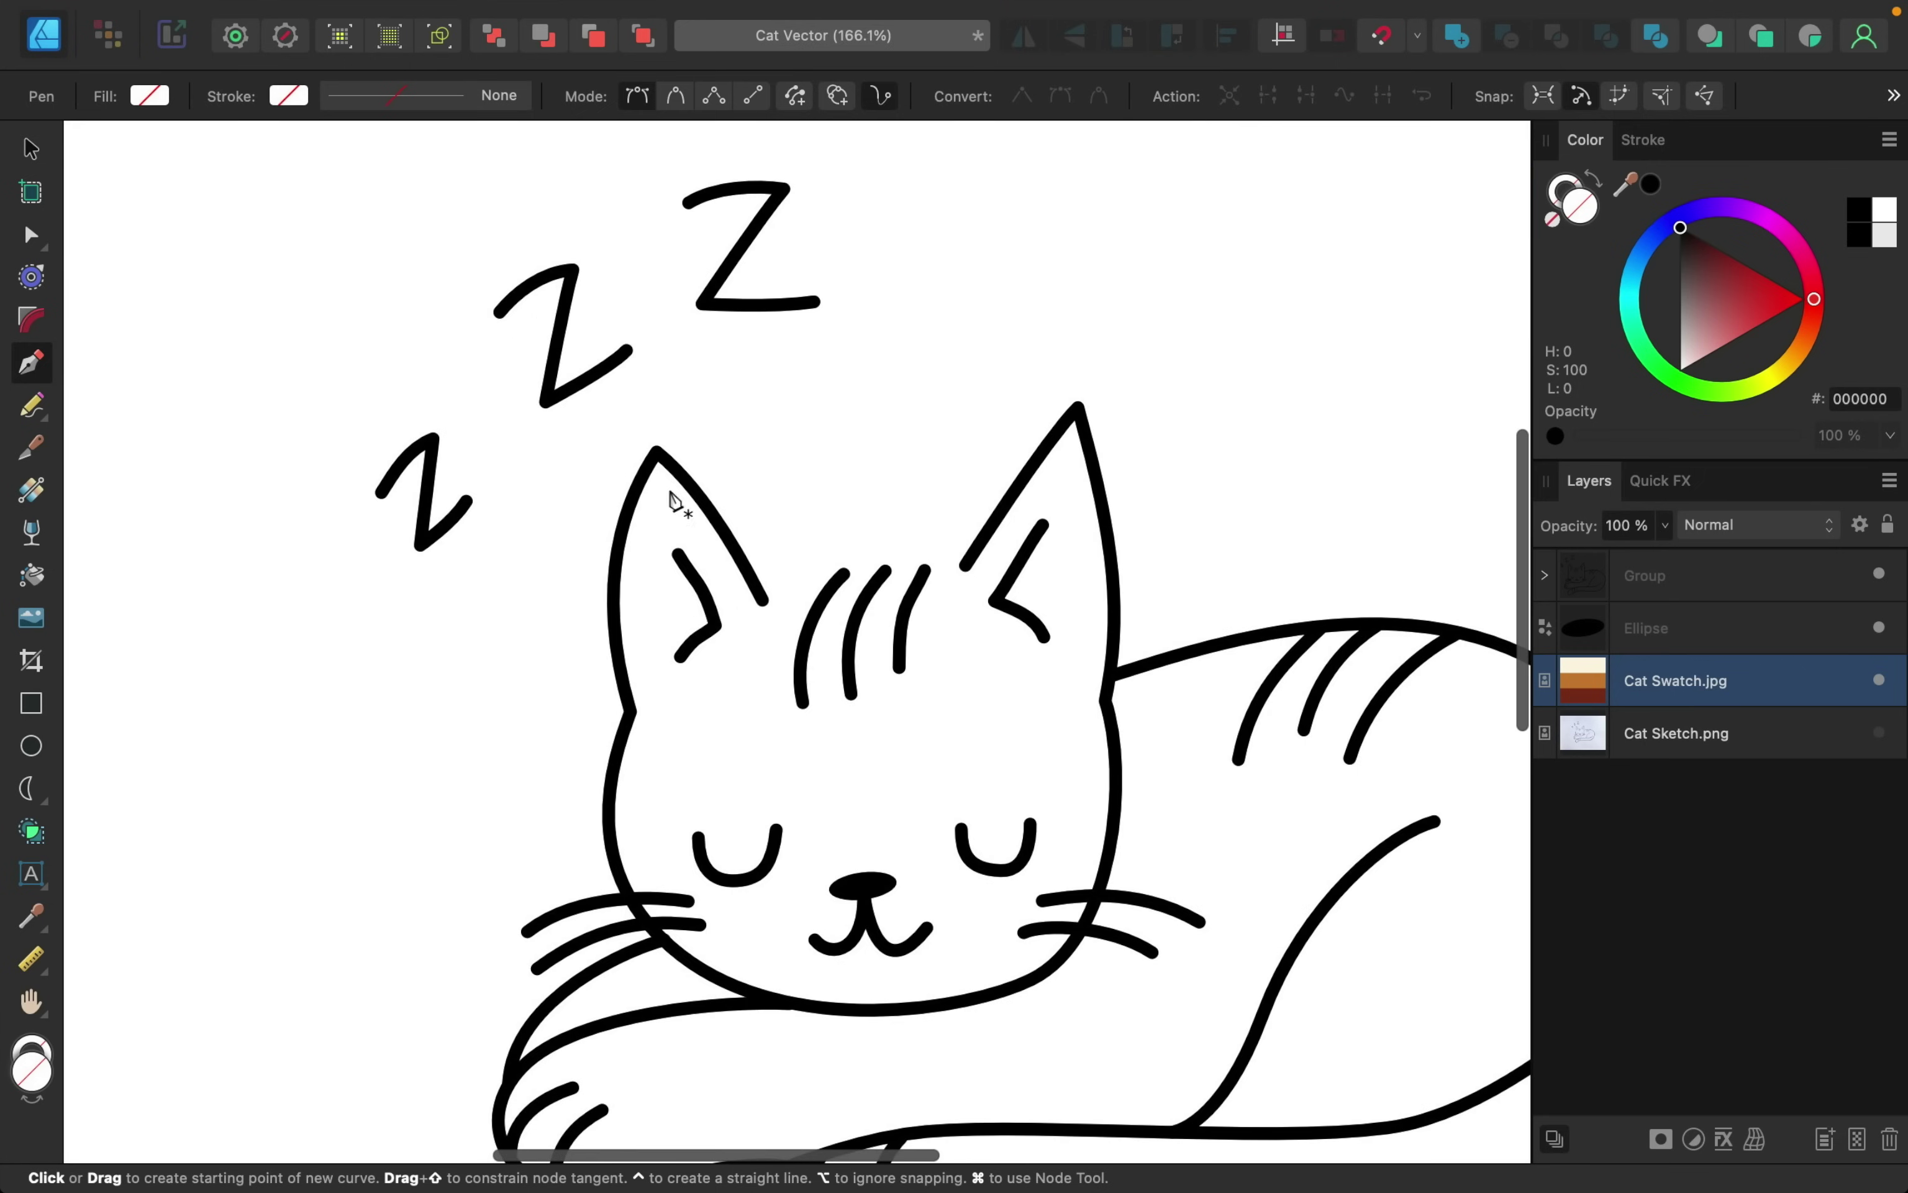
{"action": "scroll", "coordinate": [626, 698], "scroll_direction": "down", "scroll_amount": 3}
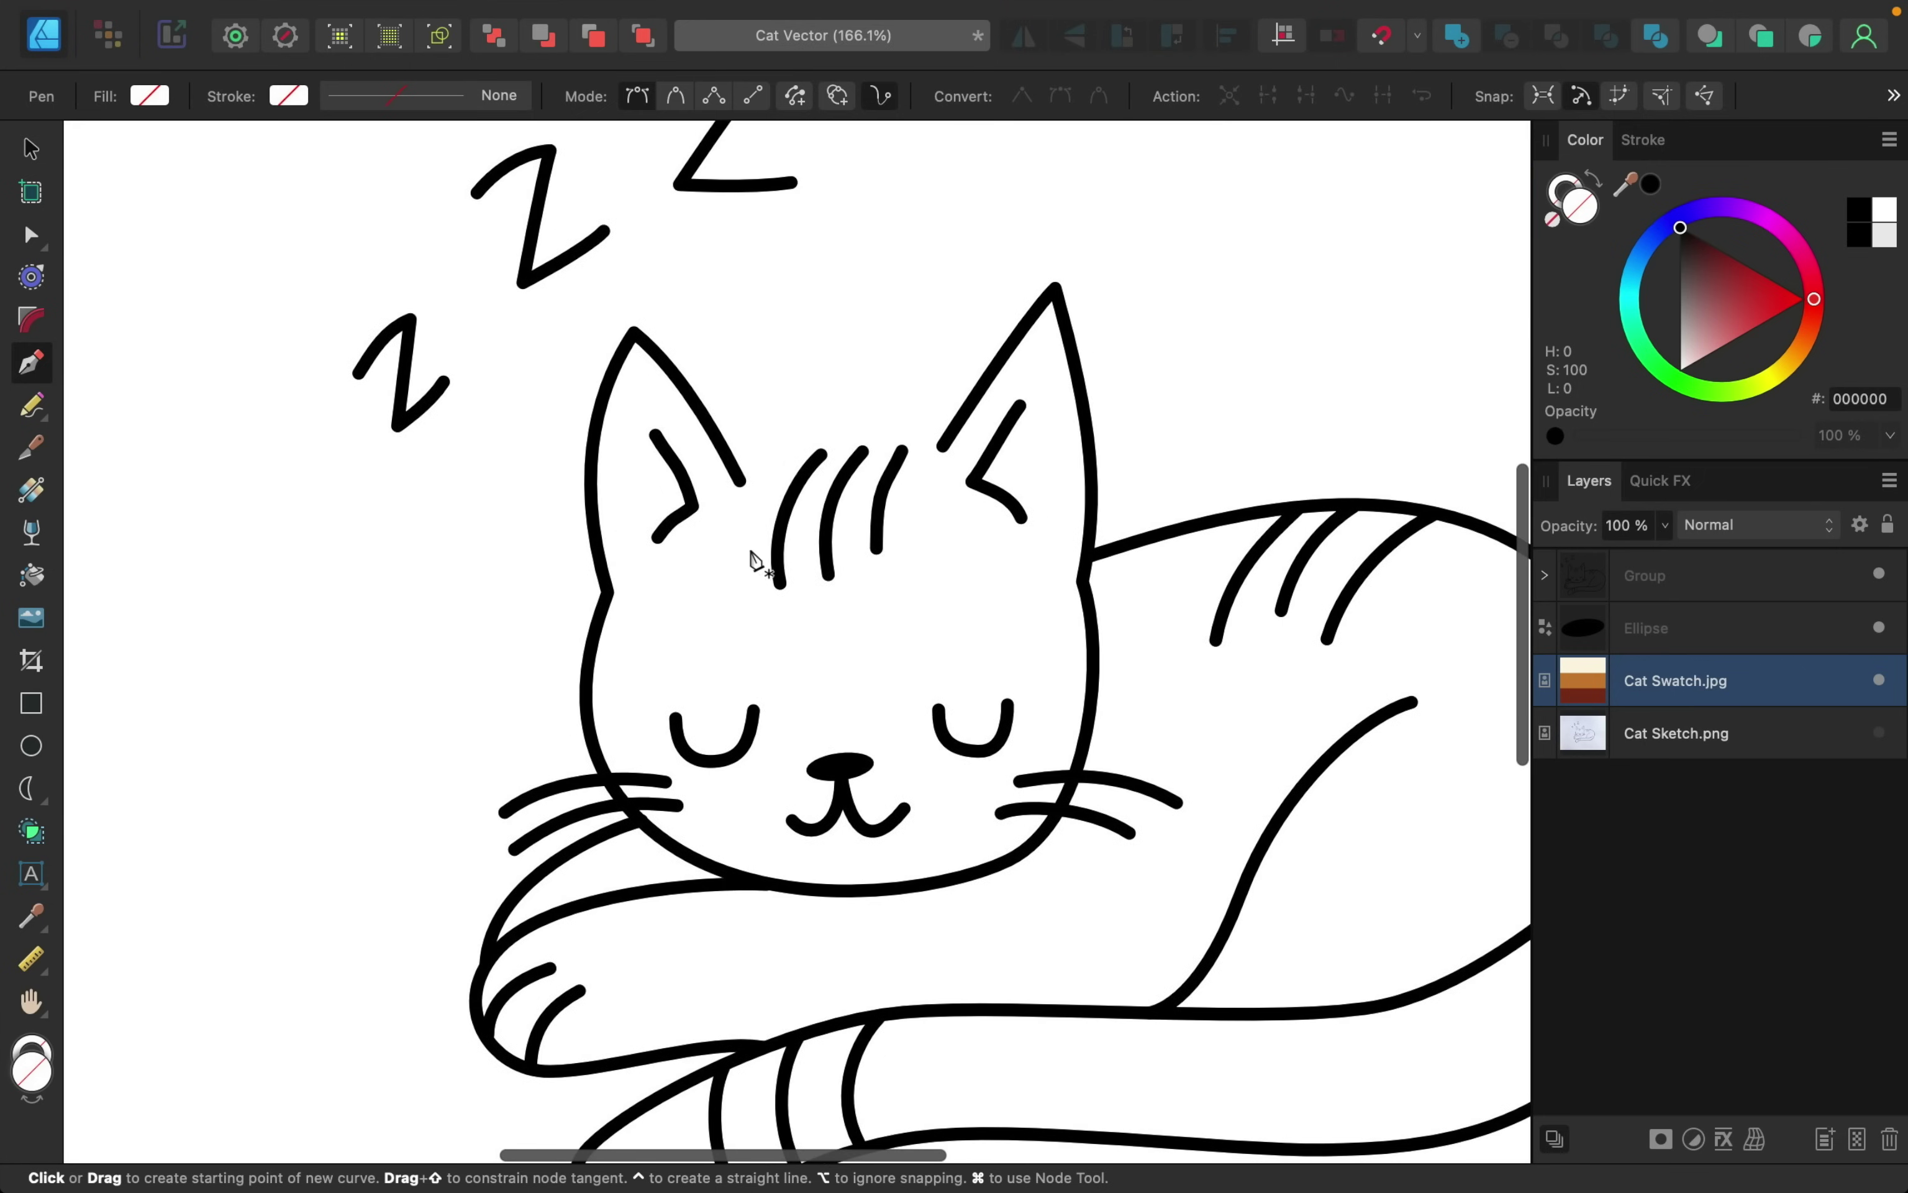
{"action": "scroll", "coordinate": [780, 876], "scroll_direction": "down", "scroll_amount": 3}
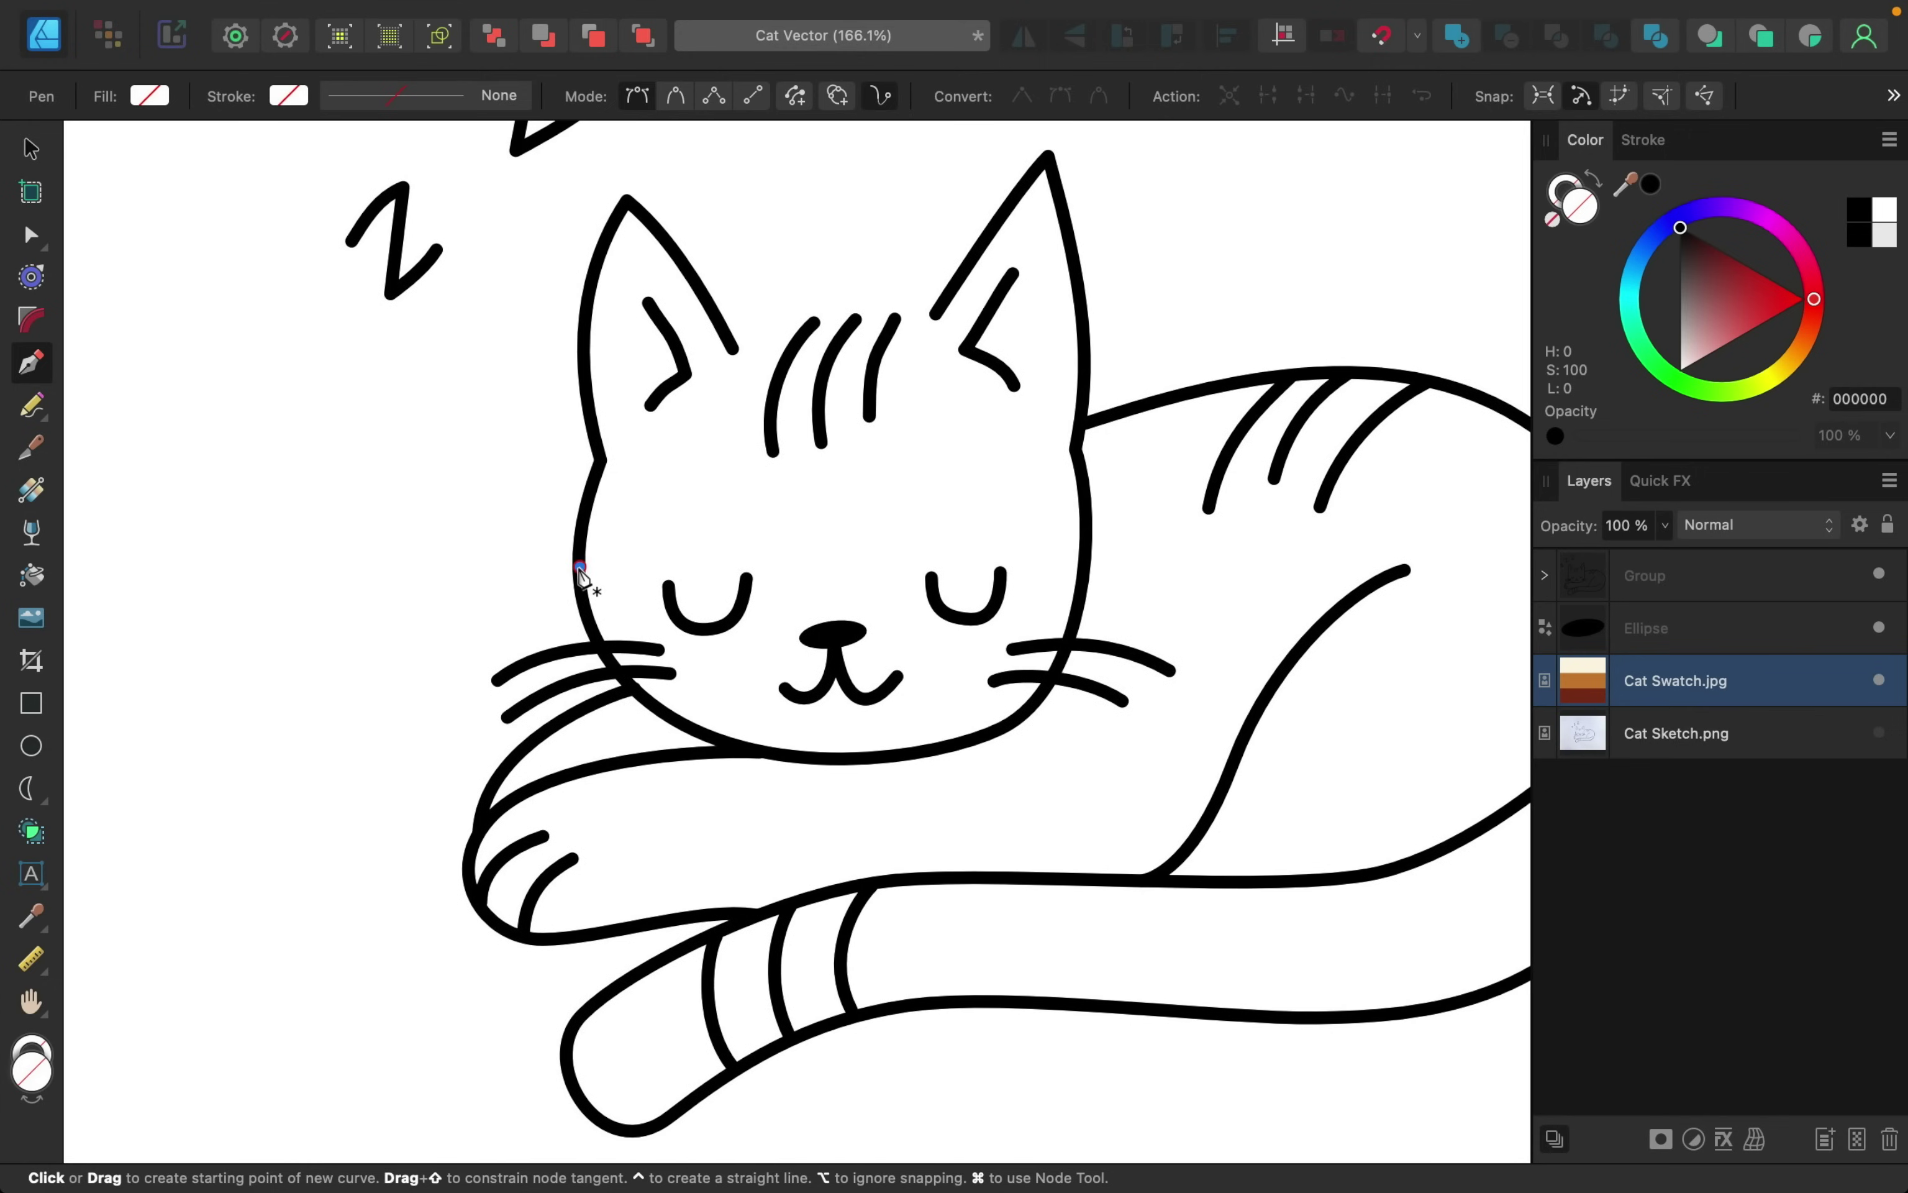
{"action": "left_click_drag", "start_coordinate": [580, 567], "coordinate": [579, 614]}
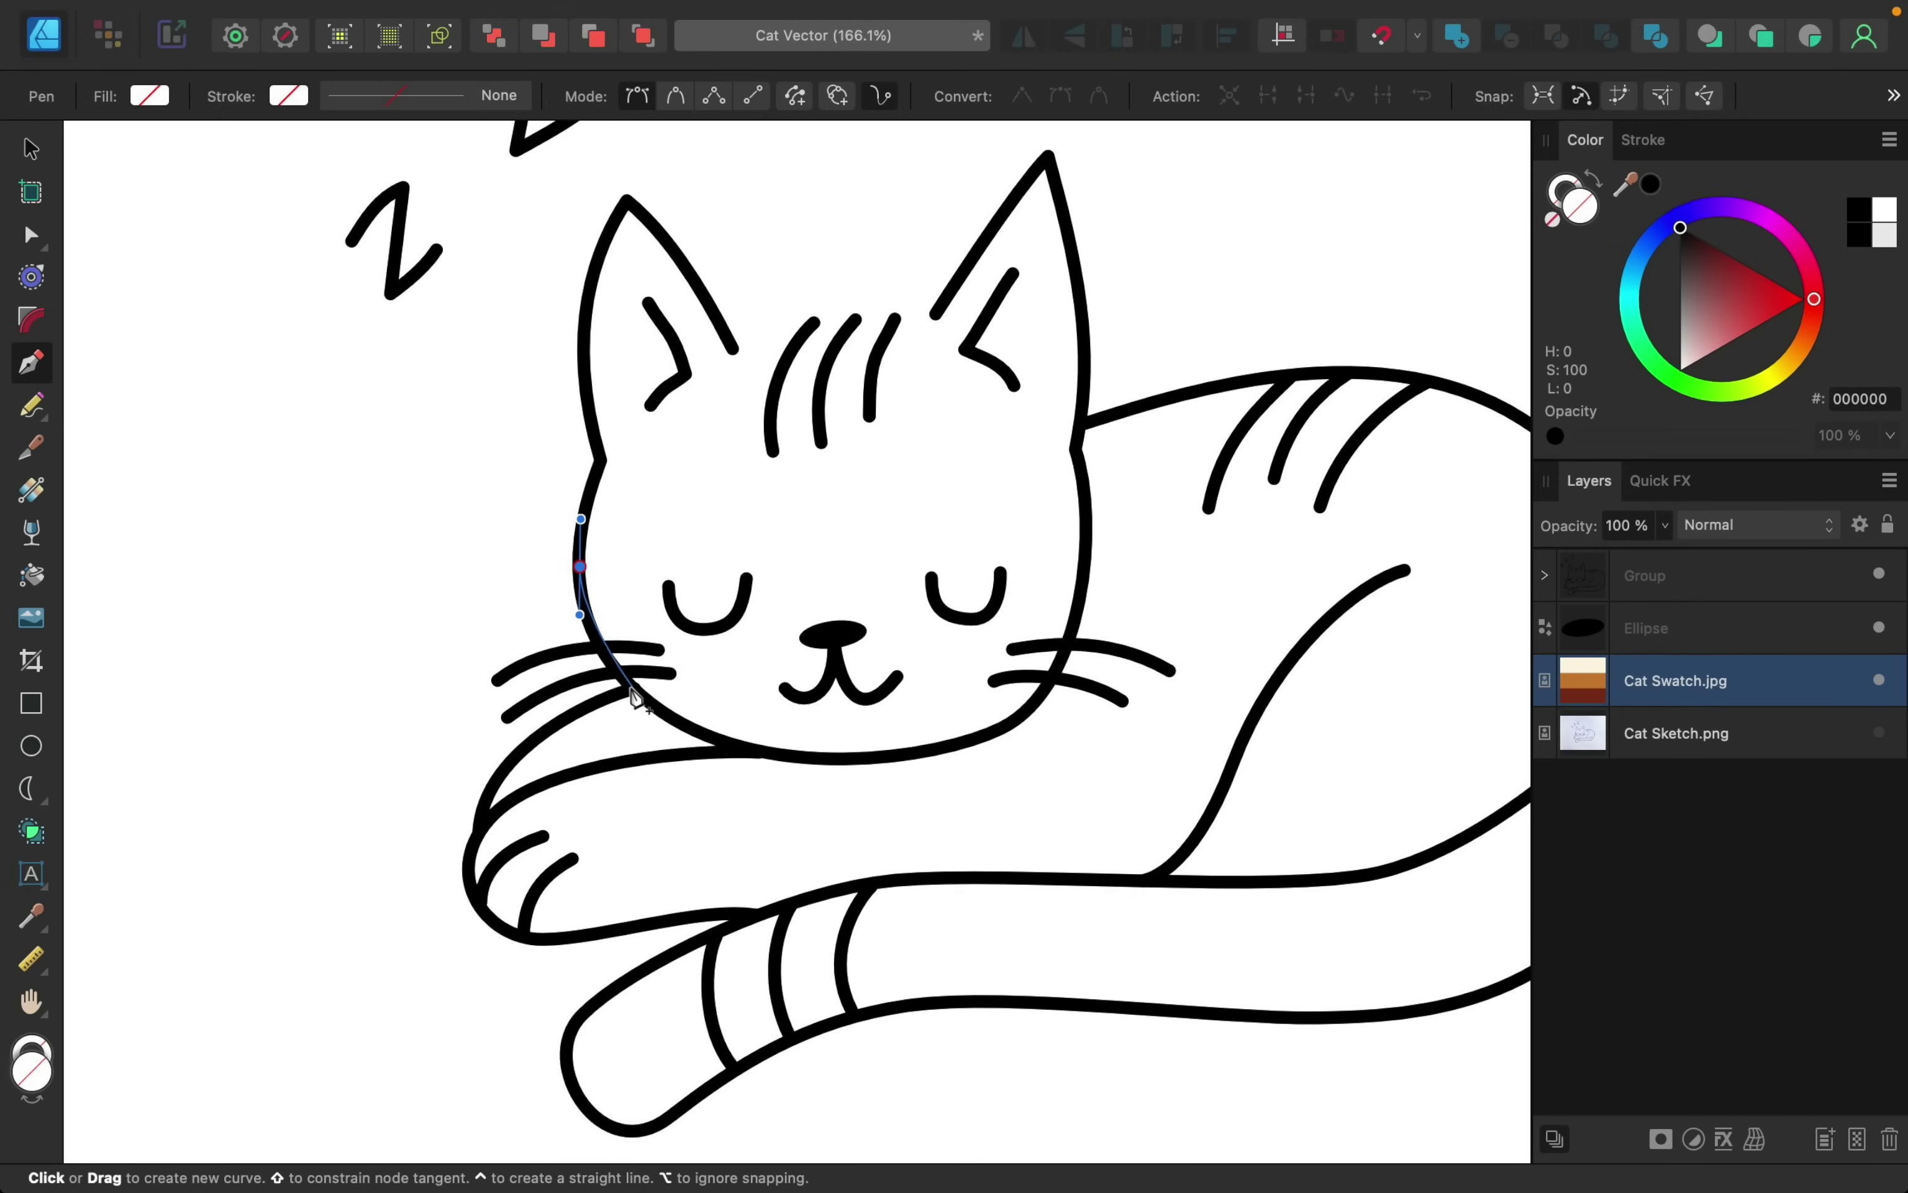
{"action": "mouse_move", "coordinate": [631, 687]}
{"action": "left_mouse_down"}
{"action": "mouse_move", "coordinate": [676, 732]}
{"action": "mouse_move", "coordinate": [606, 702]}
{"action": "left_mouse_up"}
{"action": "left_click_drag", "start_coordinate": [480, 821], "coordinate": [457, 909]}
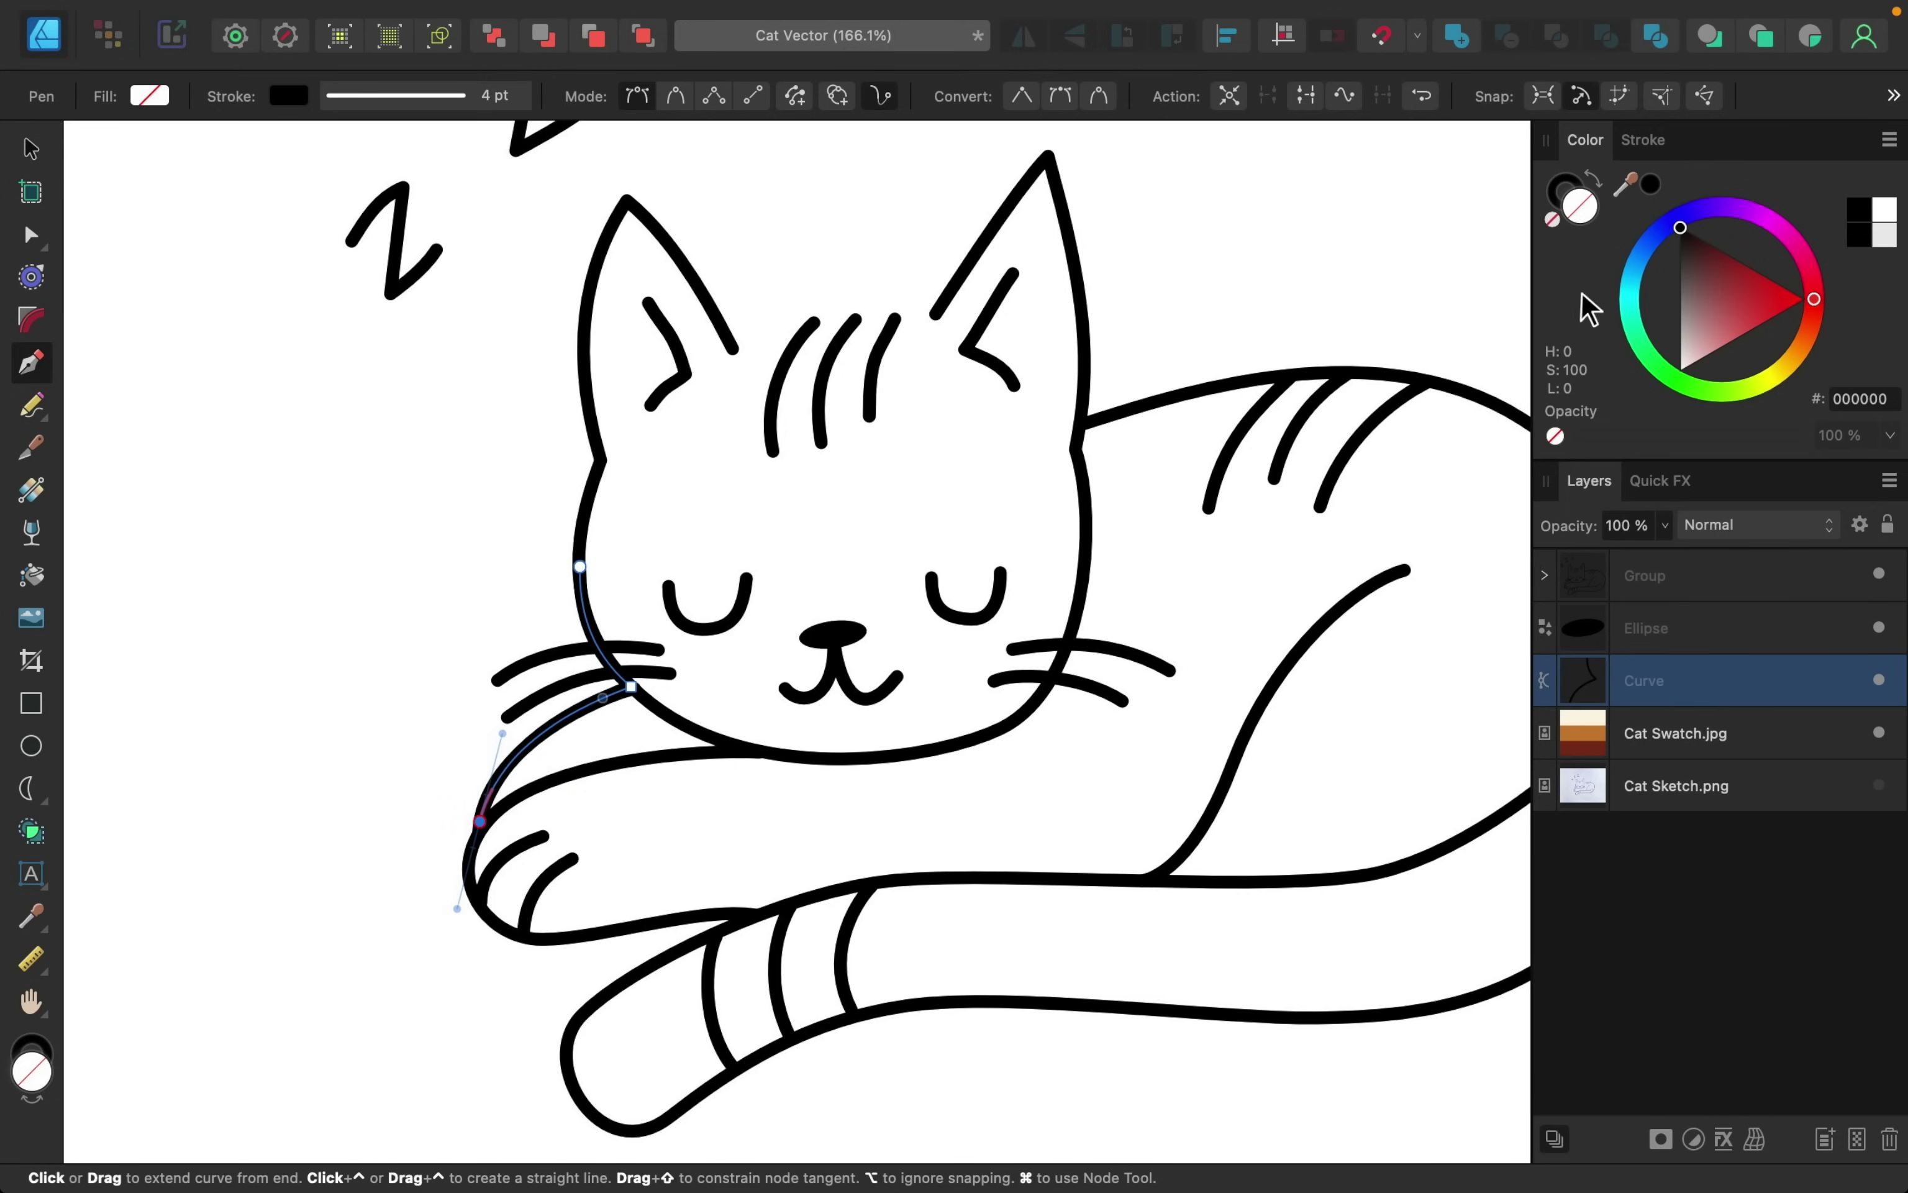
- Remove the new curve's stroke colour and continue it around the front paw to where the leg meets the tail
{"action": "left_click", "coordinate": [1566, 192]}
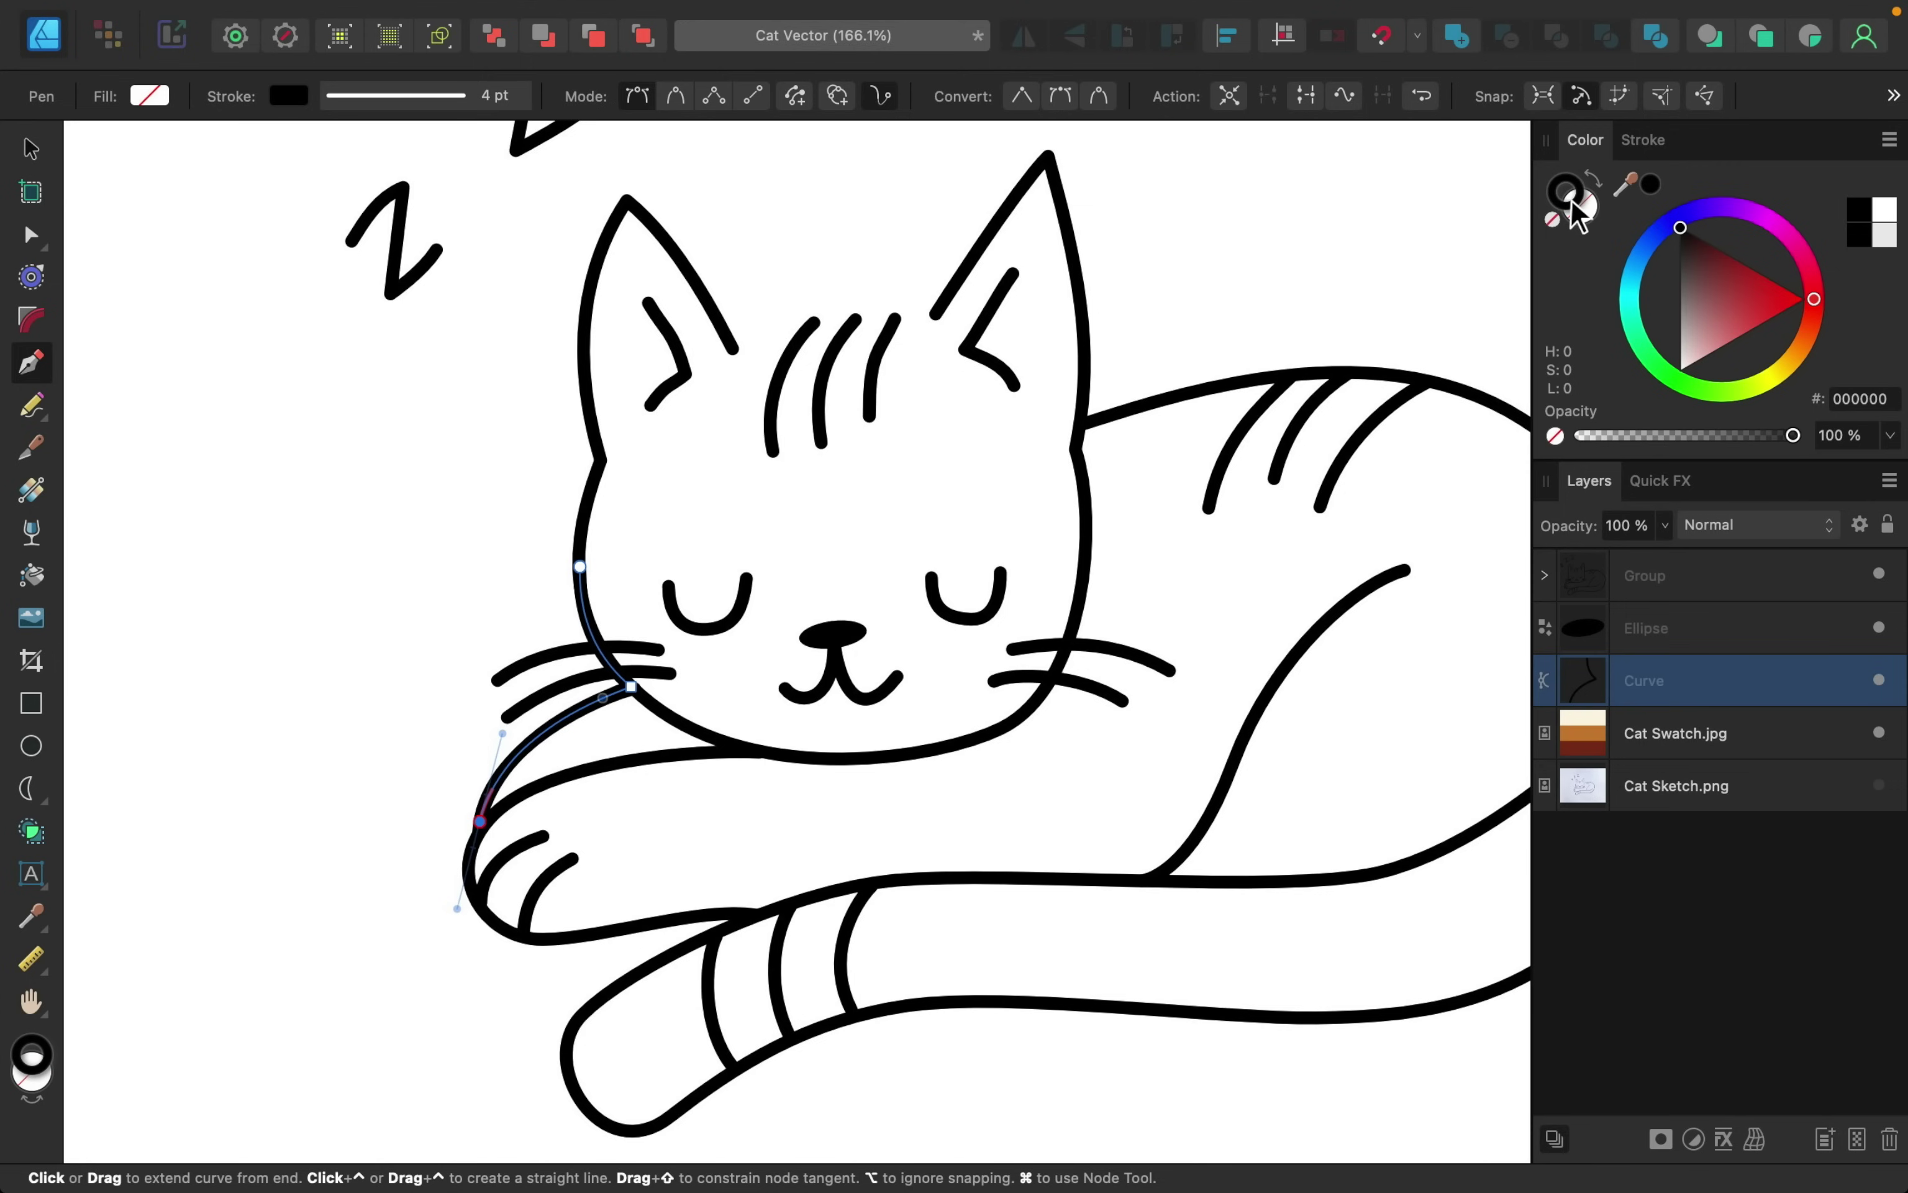
{"action": "left_click", "coordinate": [1554, 222]}
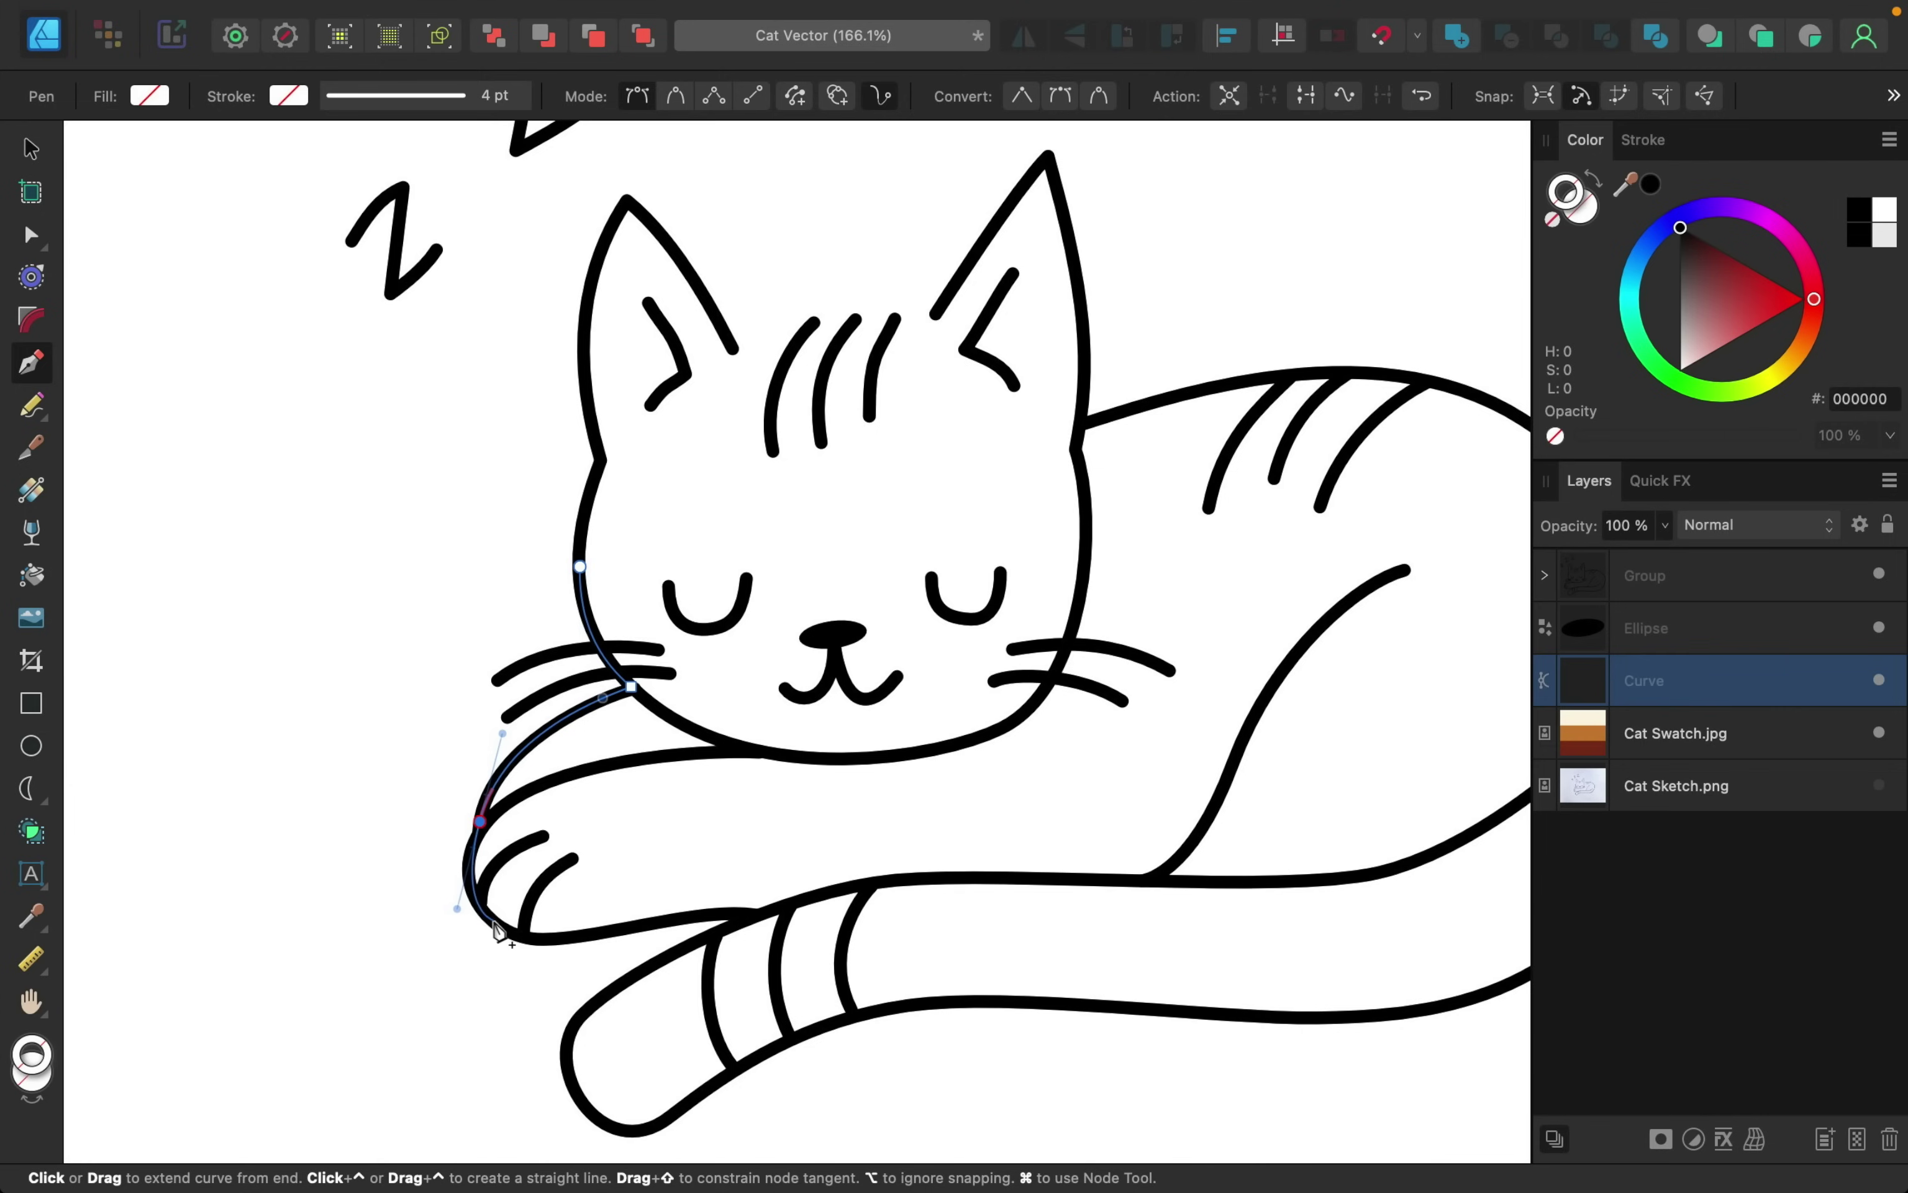
{"action": "left_click_drag", "start_coordinate": [509, 931], "coordinate": [535, 950]}
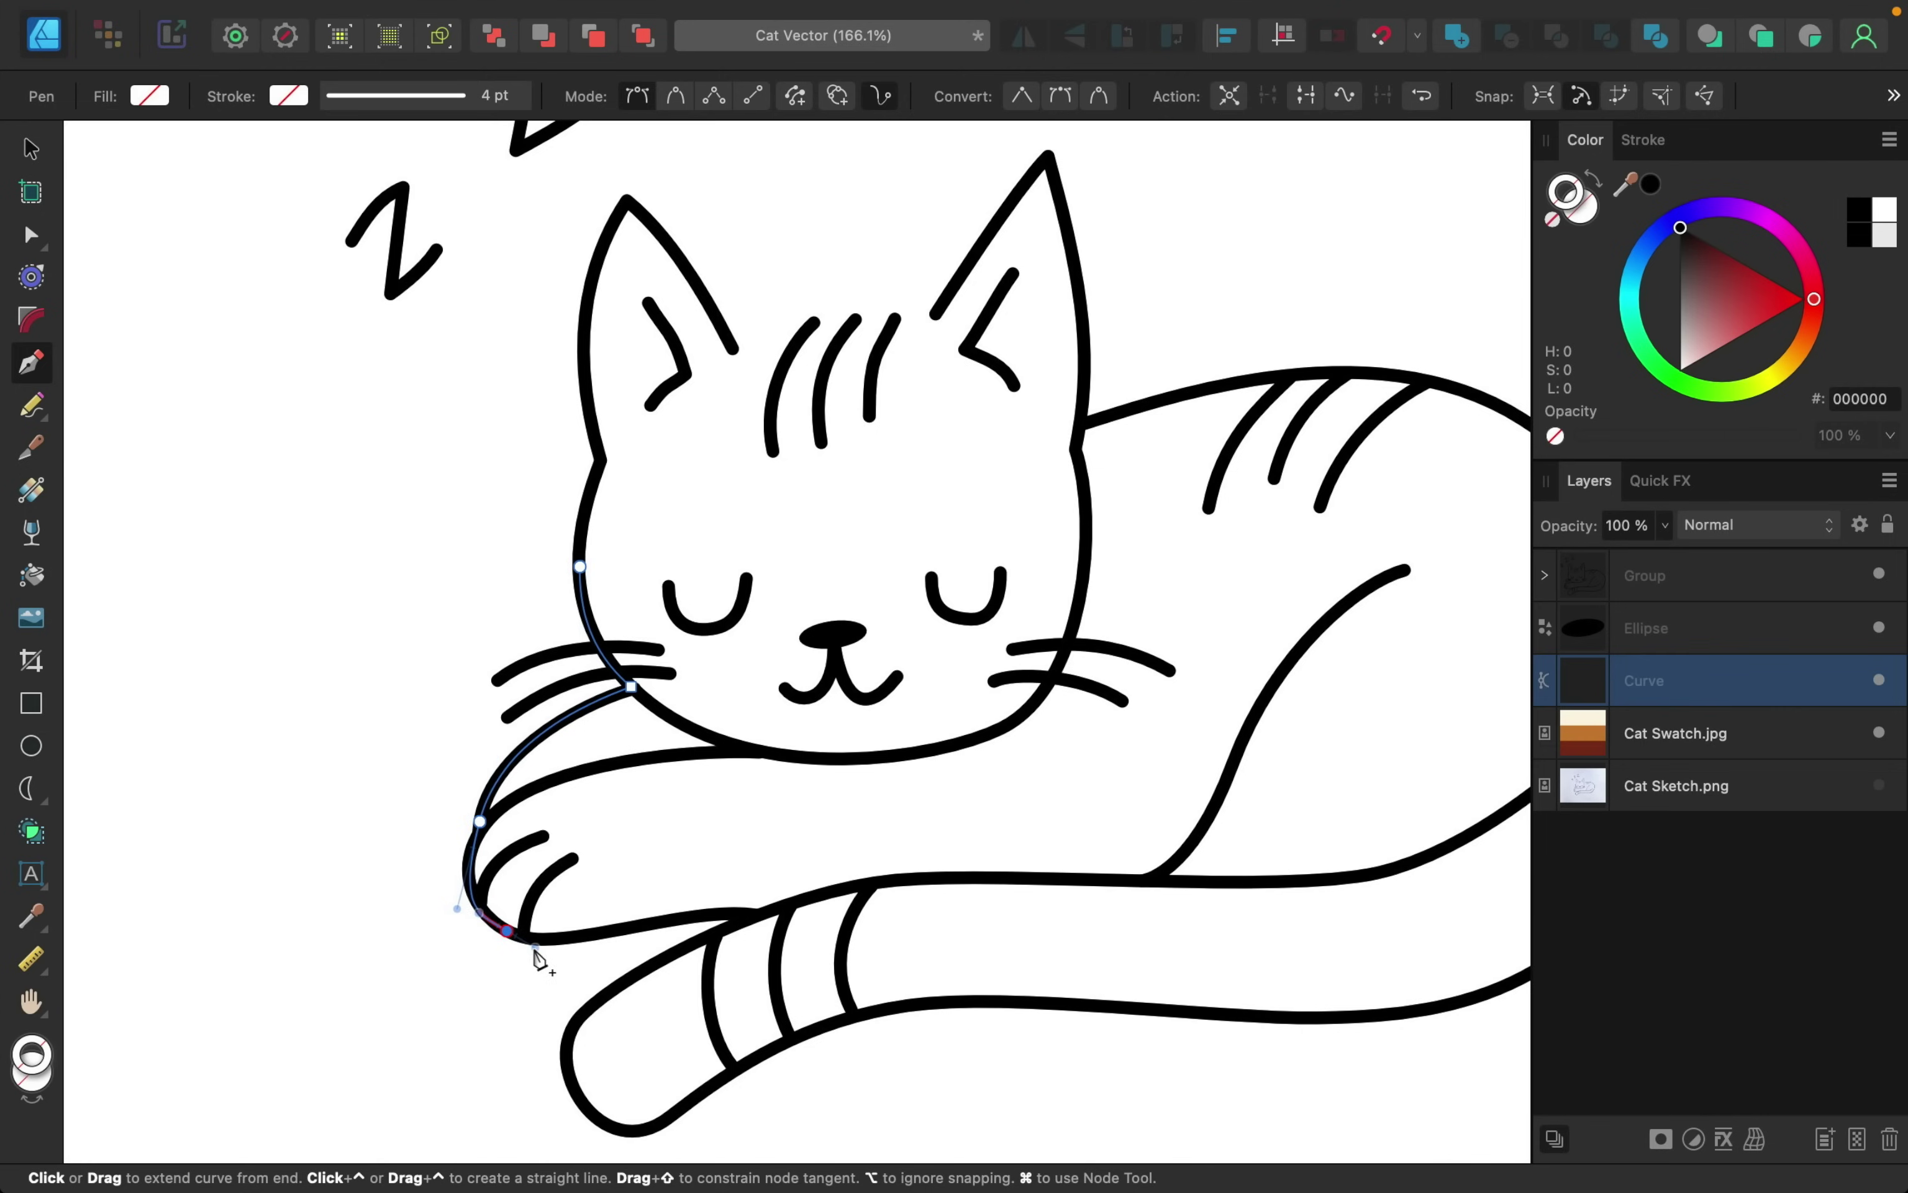
{"action": "left_click", "coordinate": [691, 919]}
{"action": "left_click", "coordinate": [743, 919]}
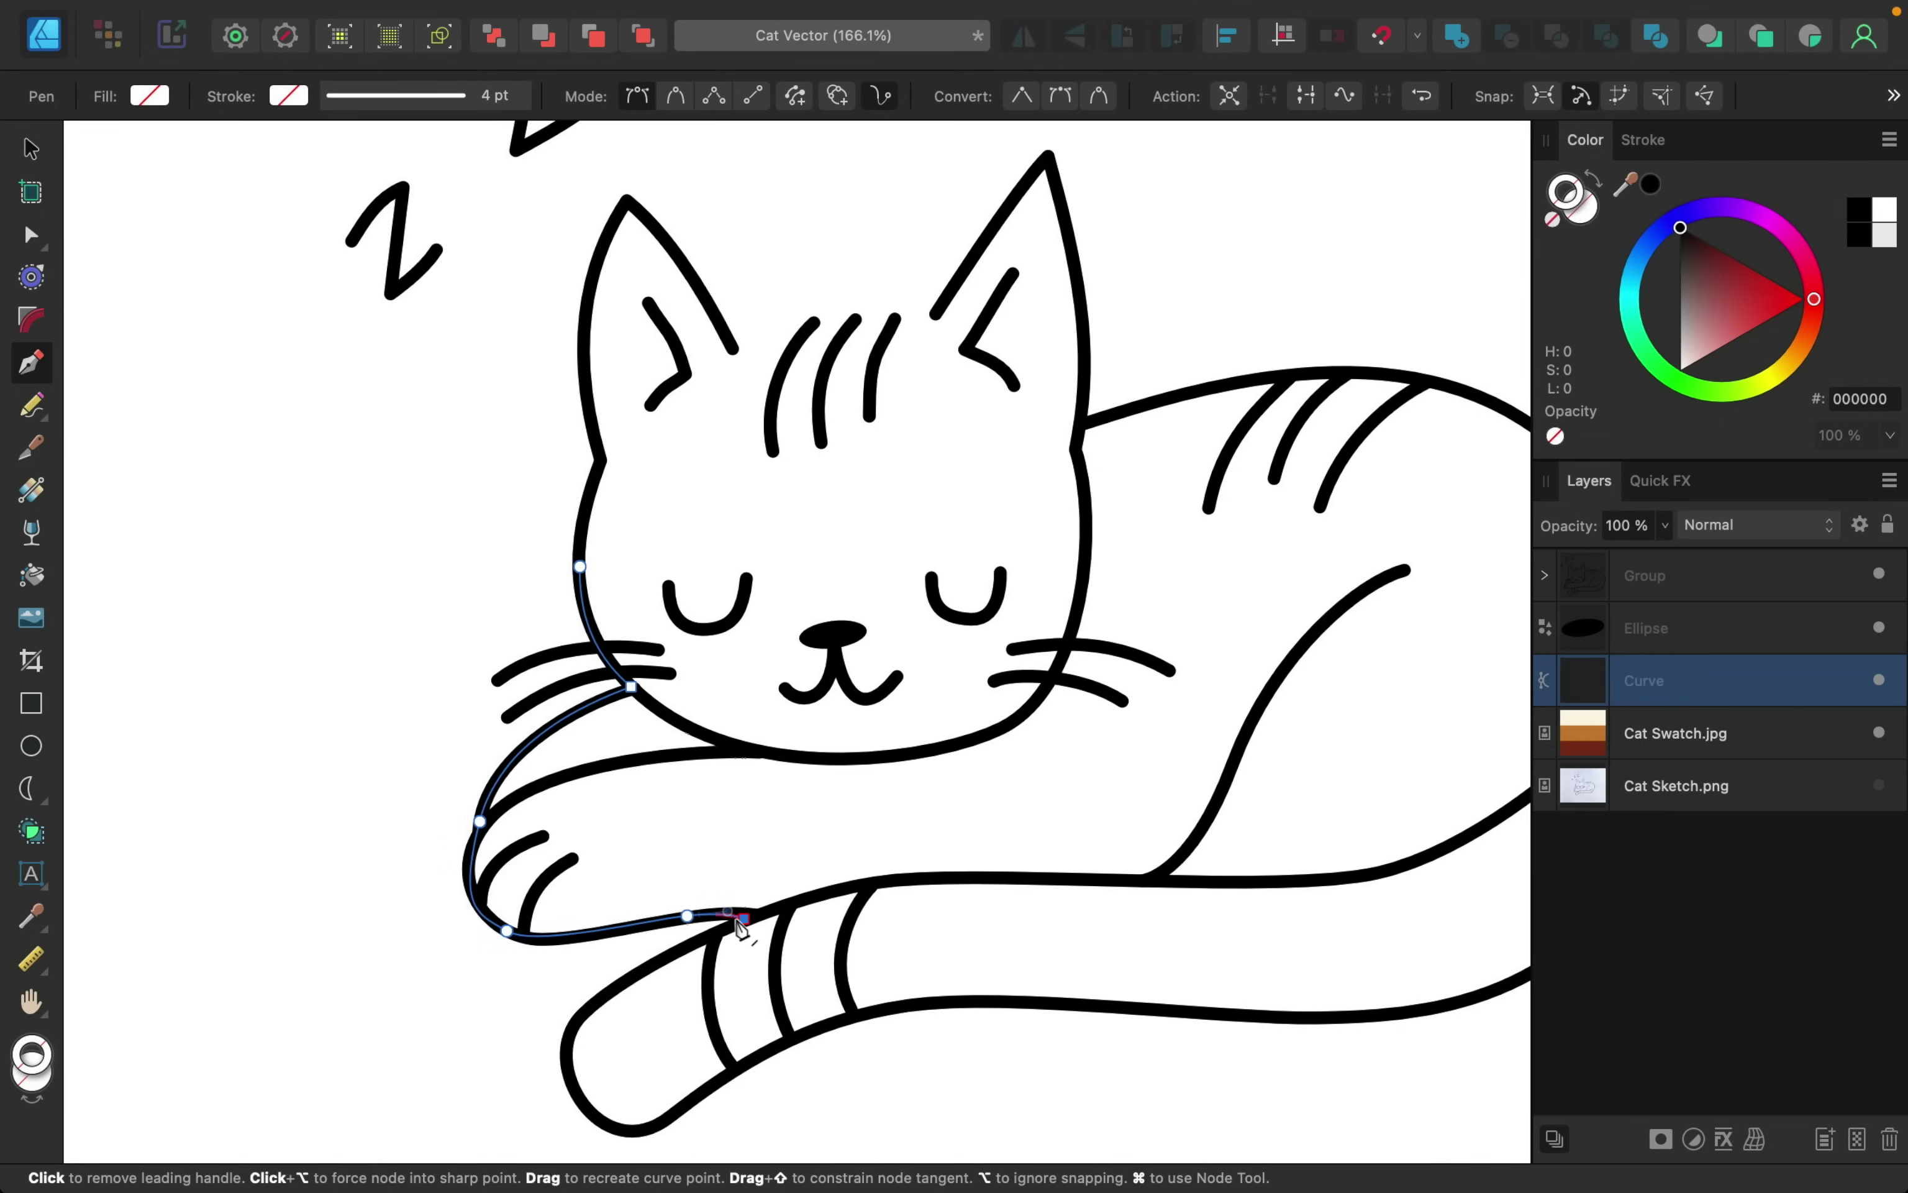
- Continue the curve around the tail tip onto its lower edge, undoing the first node at the tip and placing it again
{"action": "scroll", "coordinate": [520, 1073], "scroll_direction": "down", "scroll_amount": 4}
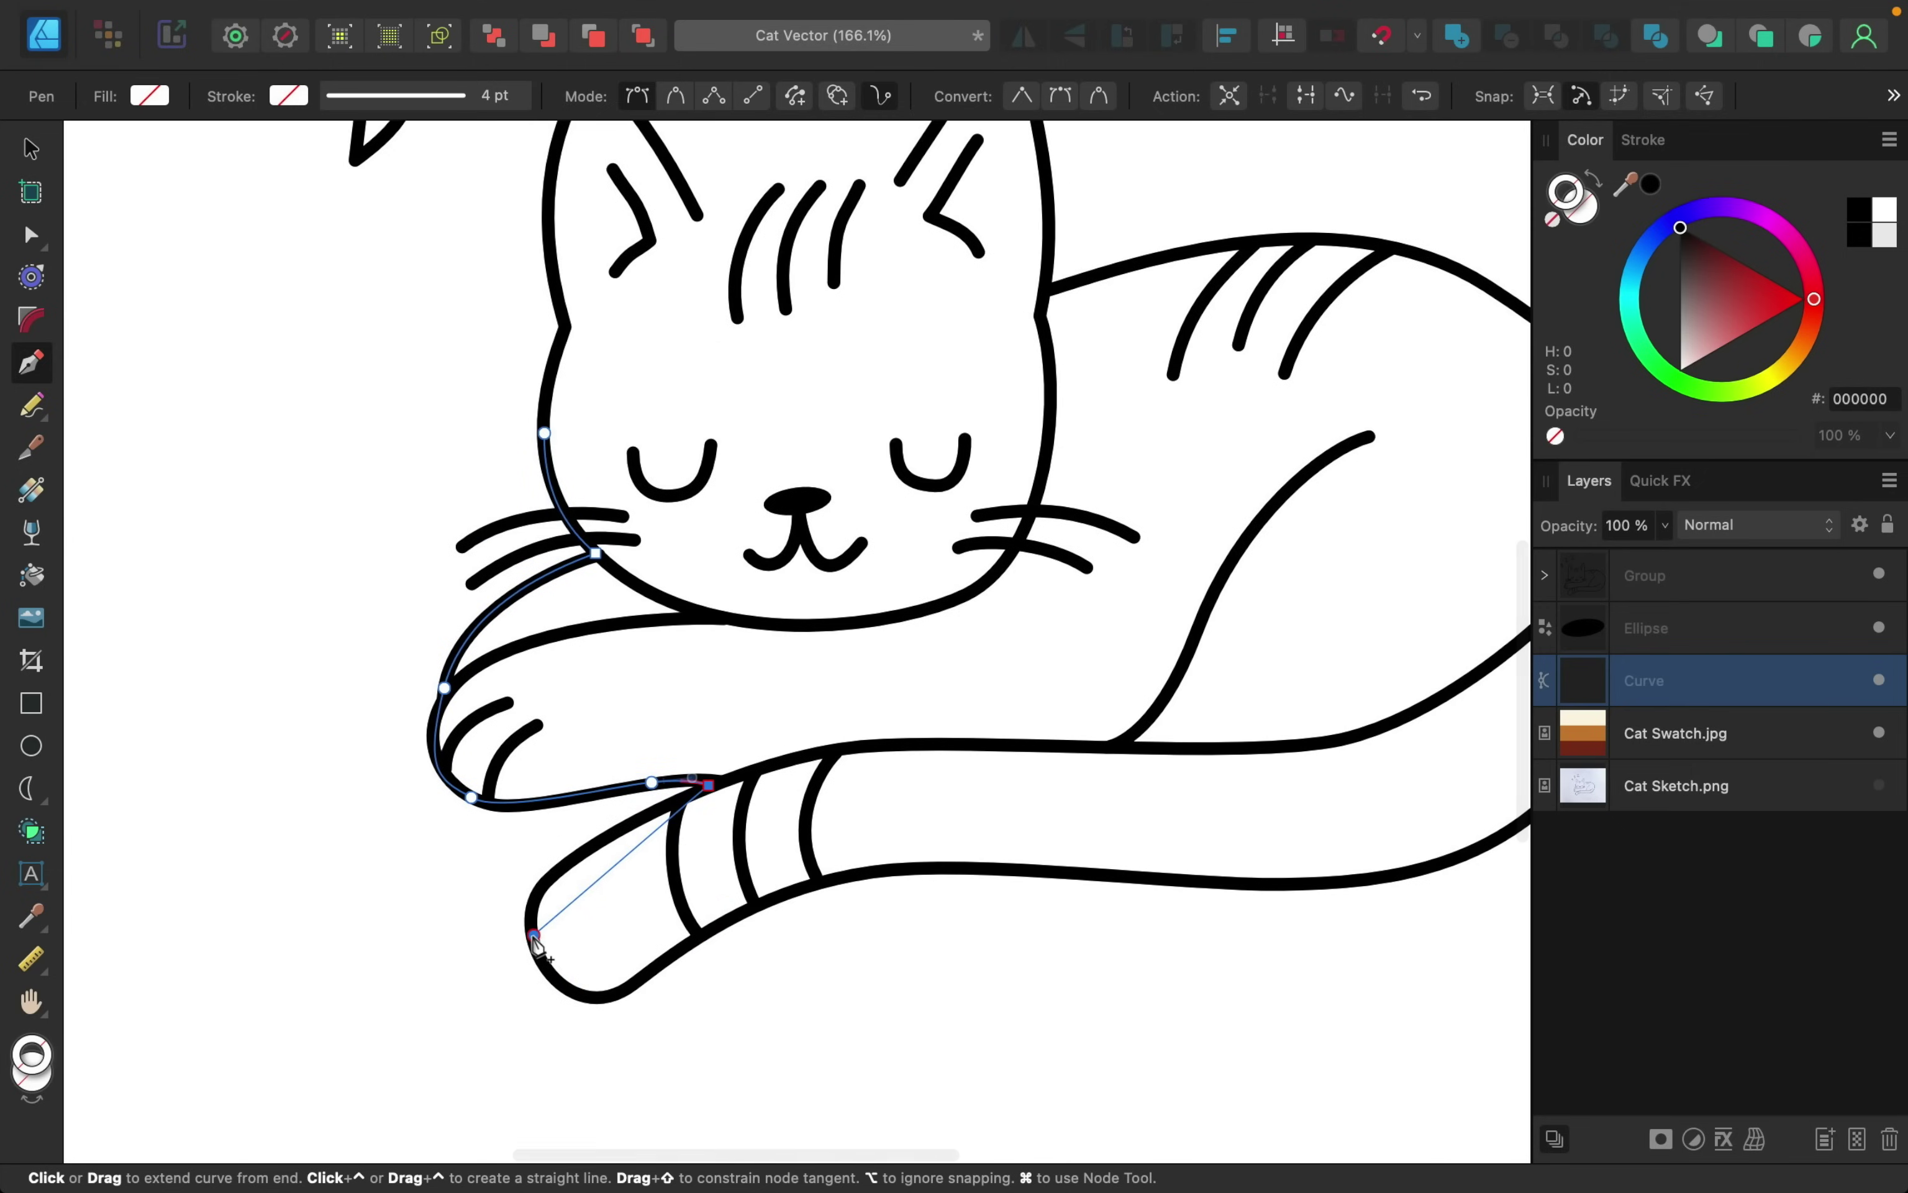
{"action": "left_click_drag", "start_coordinate": [534, 935], "coordinate": [575, 999]}
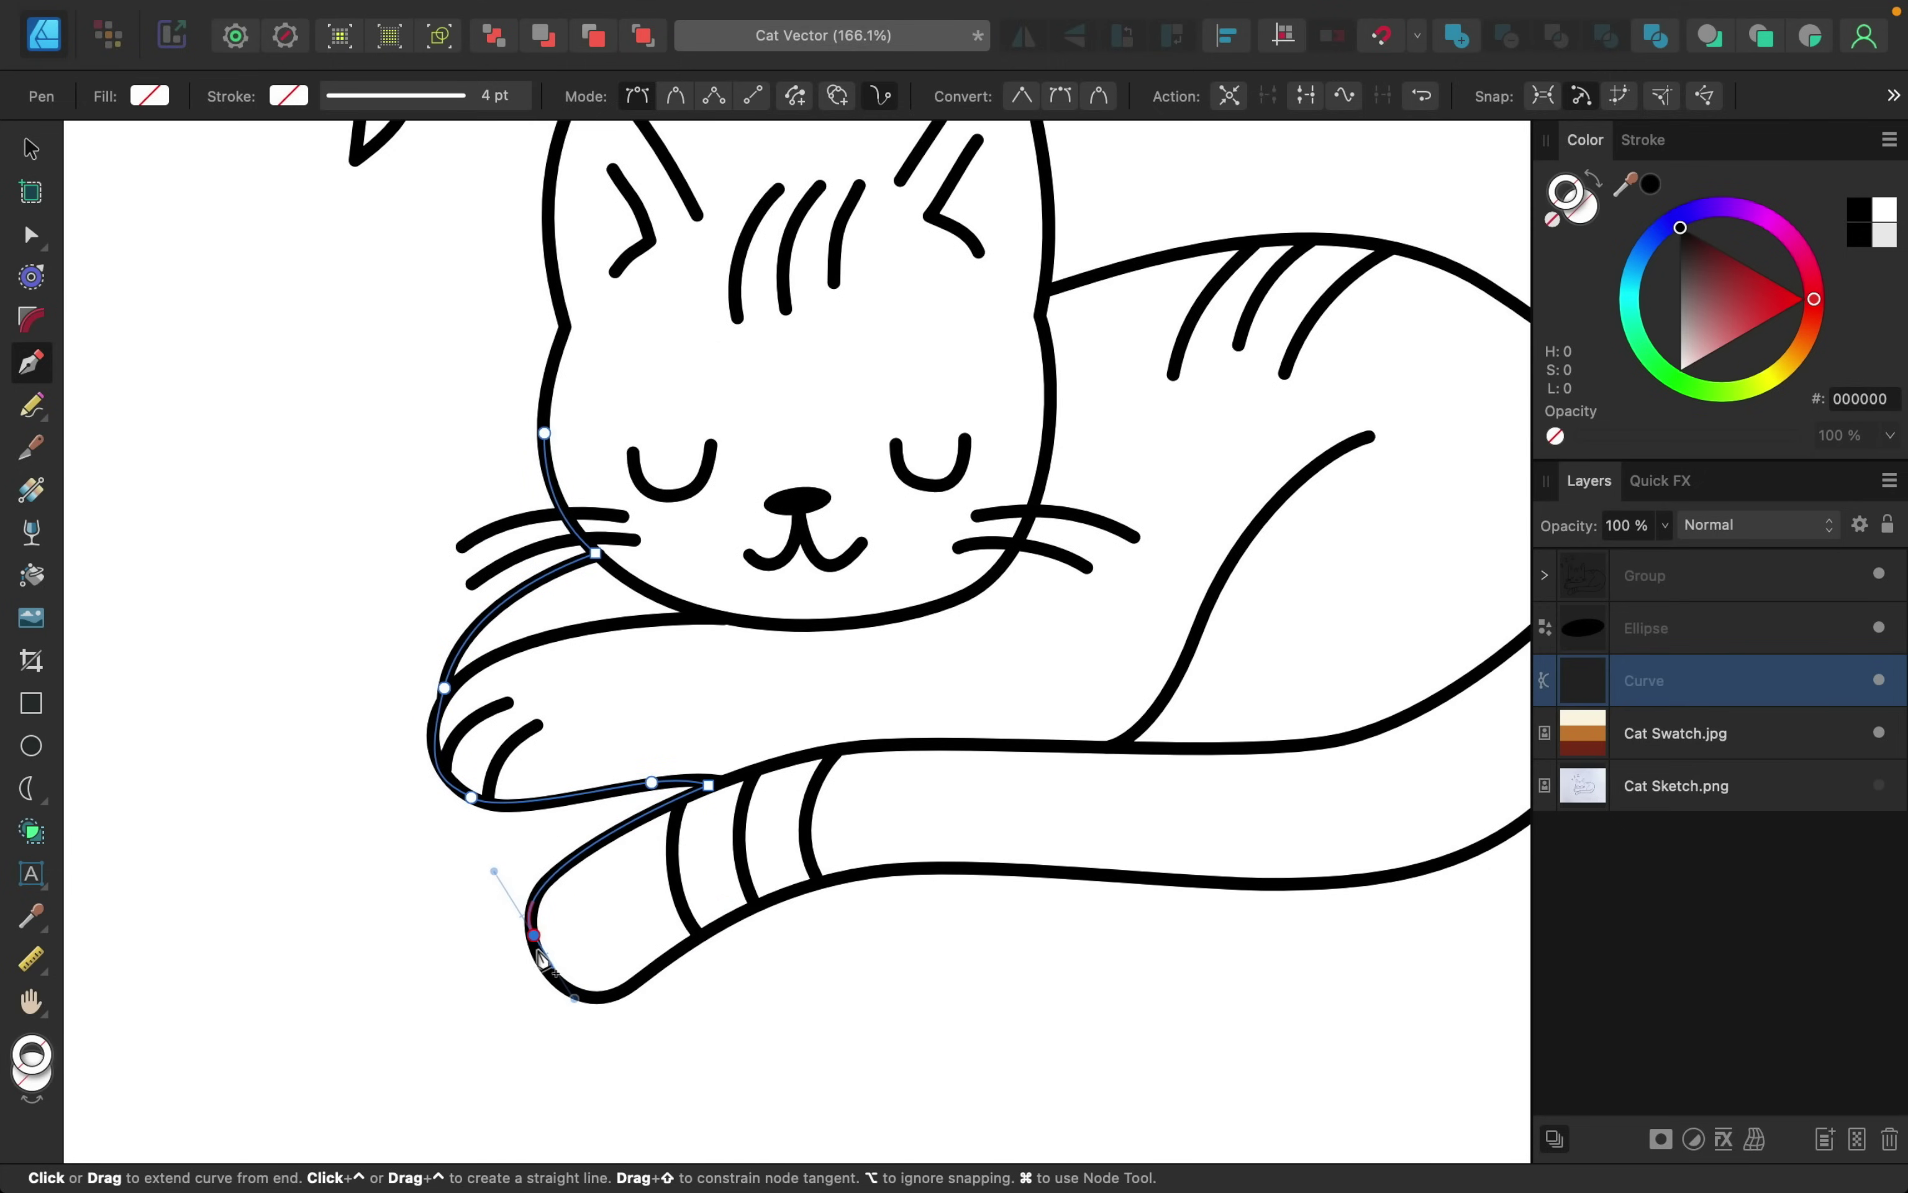
{"action": "key", "text": "super+z"}
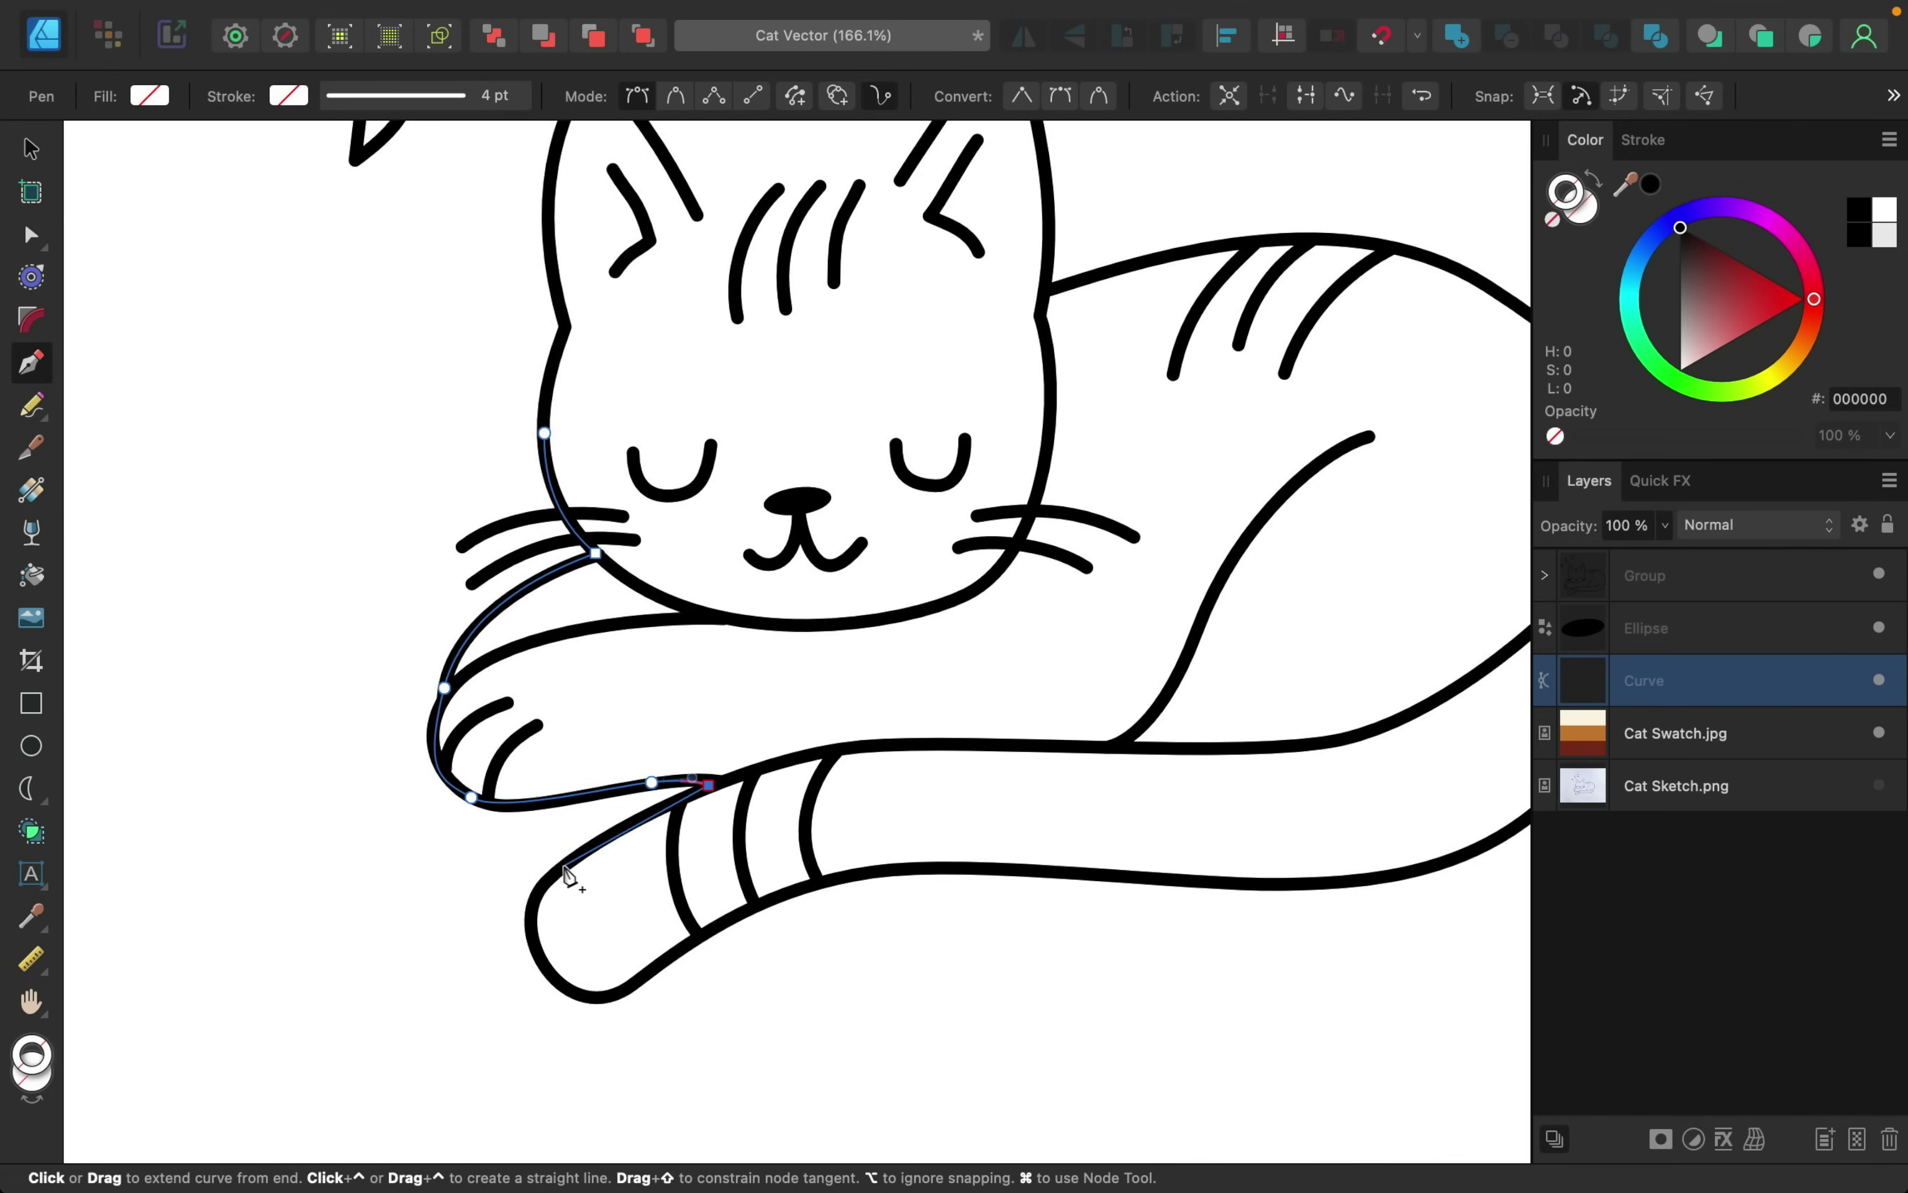
{"action": "left_click_drag", "start_coordinate": [564, 867], "coordinate": [518, 899]}
{"action": "left_click_drag", "start_coordinate": [554, 977], "coordinate": [585, 1003]}
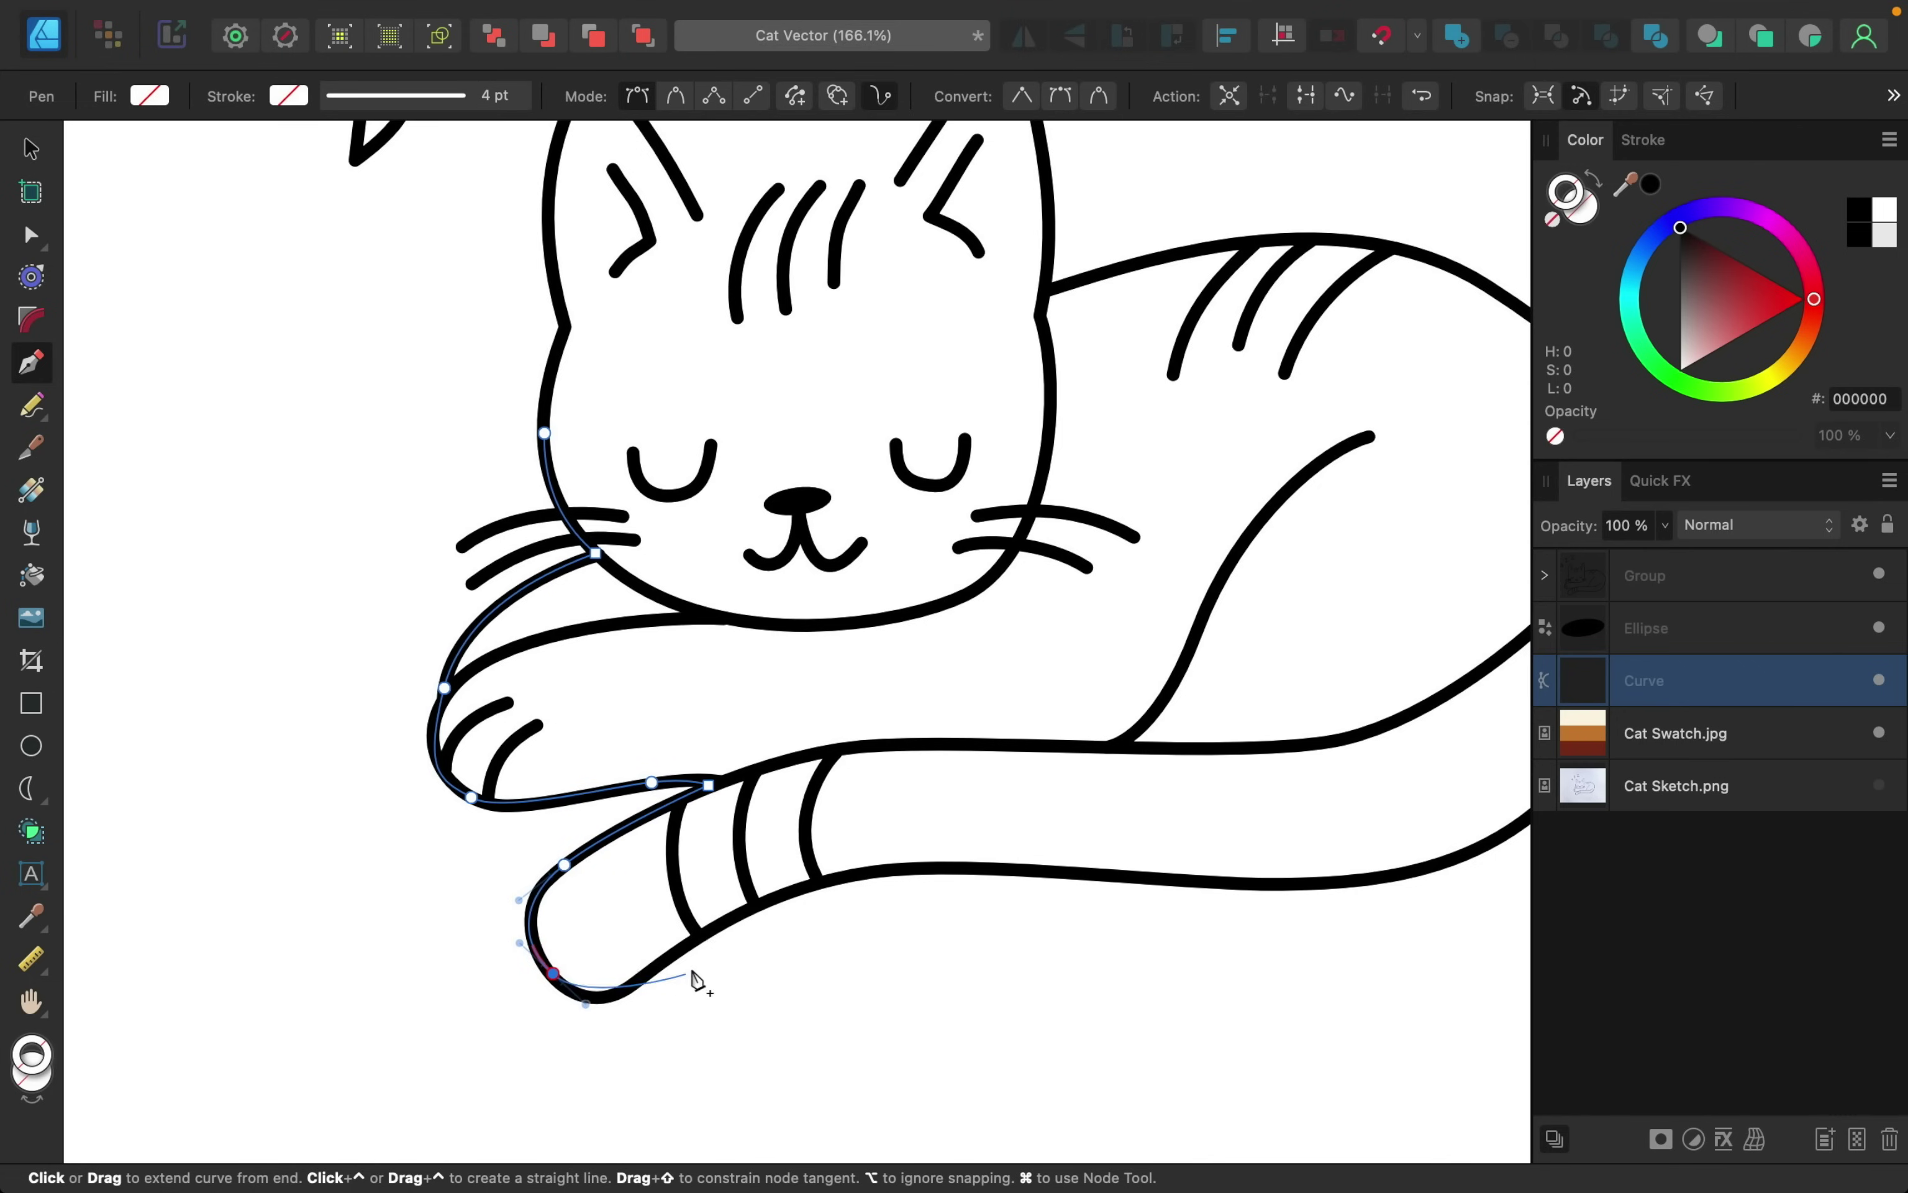
{"action": "left_click_drag", "start_coordinate": [680, 950], "coordinate": [835, 891]}
- Continue the curve along the tail's underside, up around the cat's rear and over the back towards the head
{"action": "scroll", "coordinate": [788, 892], "scroll_direction": "right", "scroll_amount": 5}
{"action": "left_click_drag", "start_coordinate": [1271, 872], "coordinate": [1353, 836]}
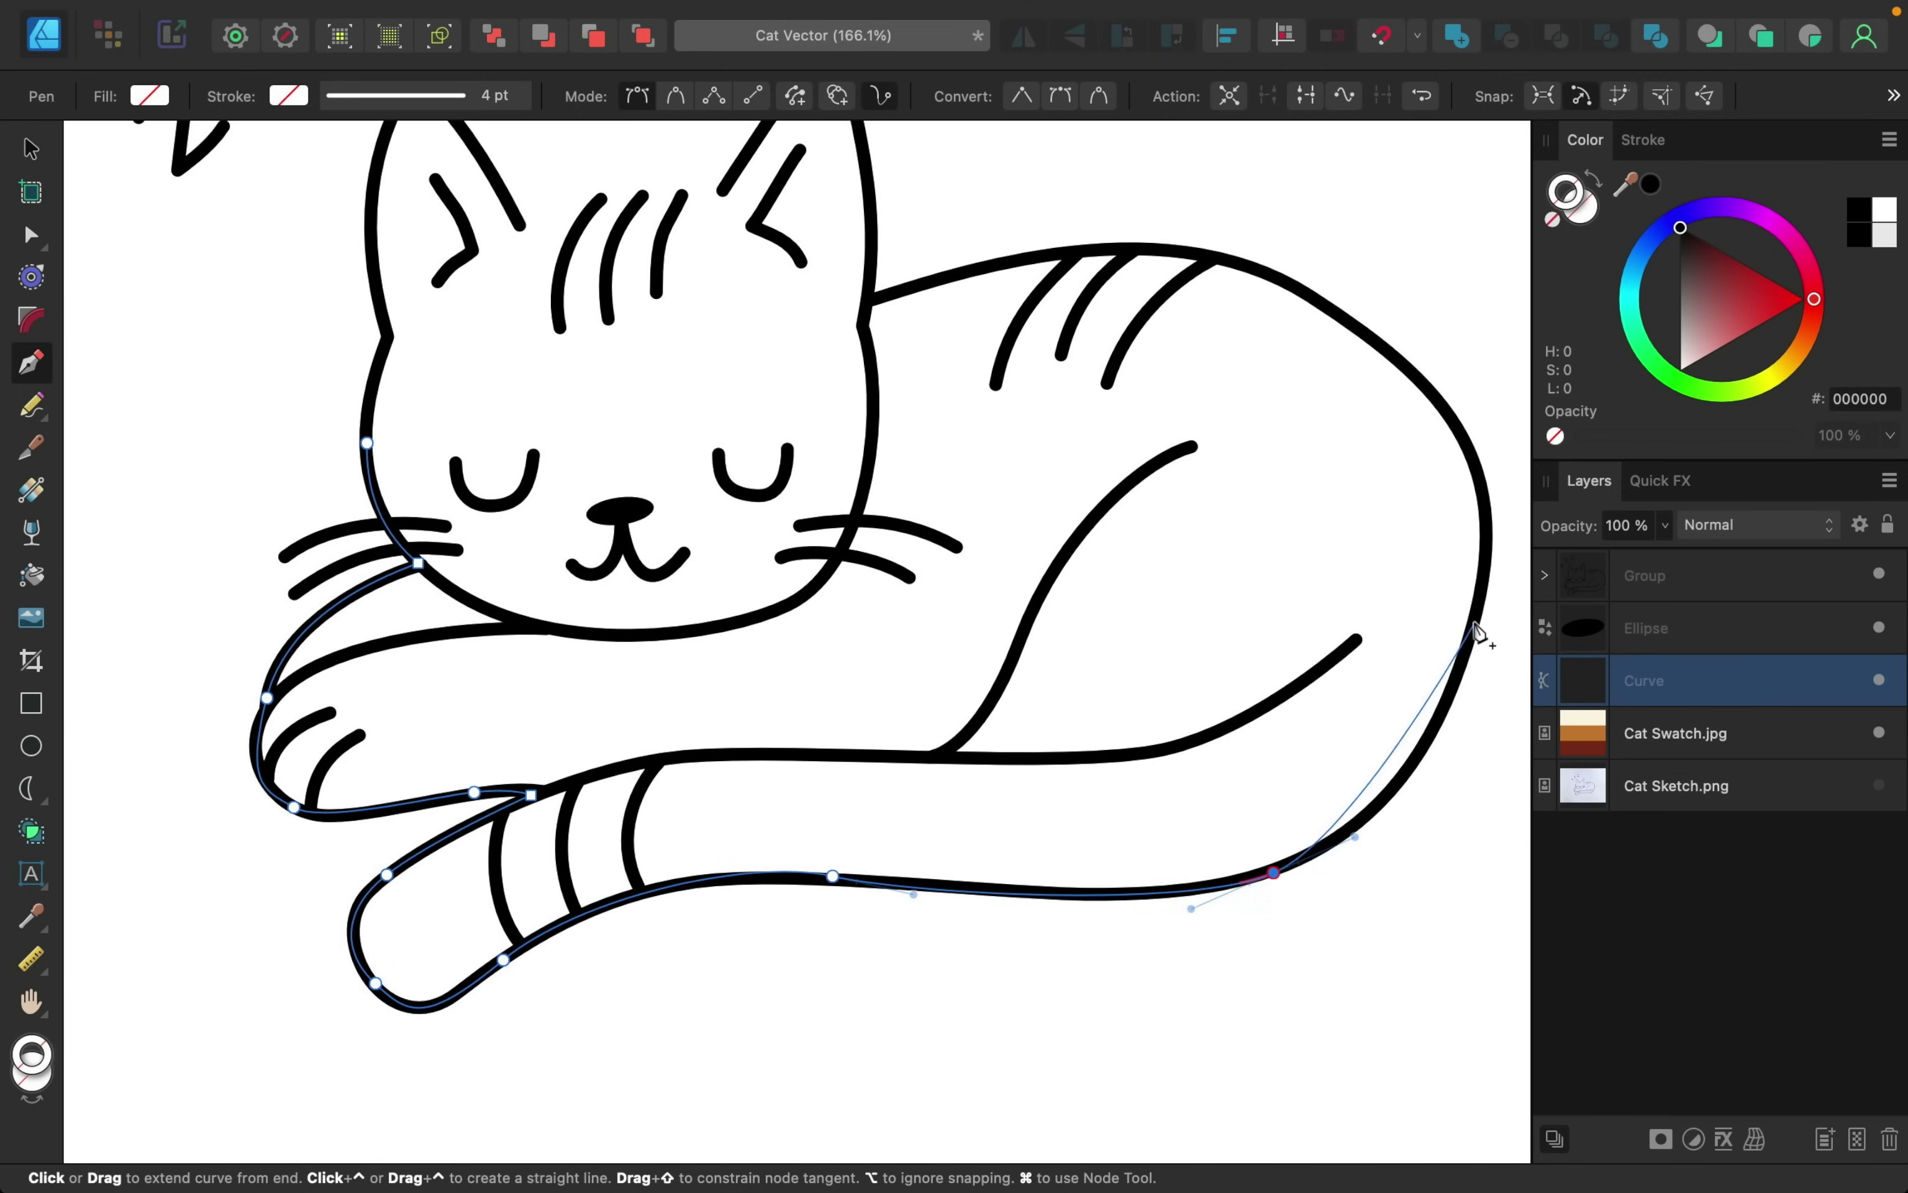
{"action": "left_click_drag", "start_coordinate": [1474, 623], "coordinate": [1483, 528]}
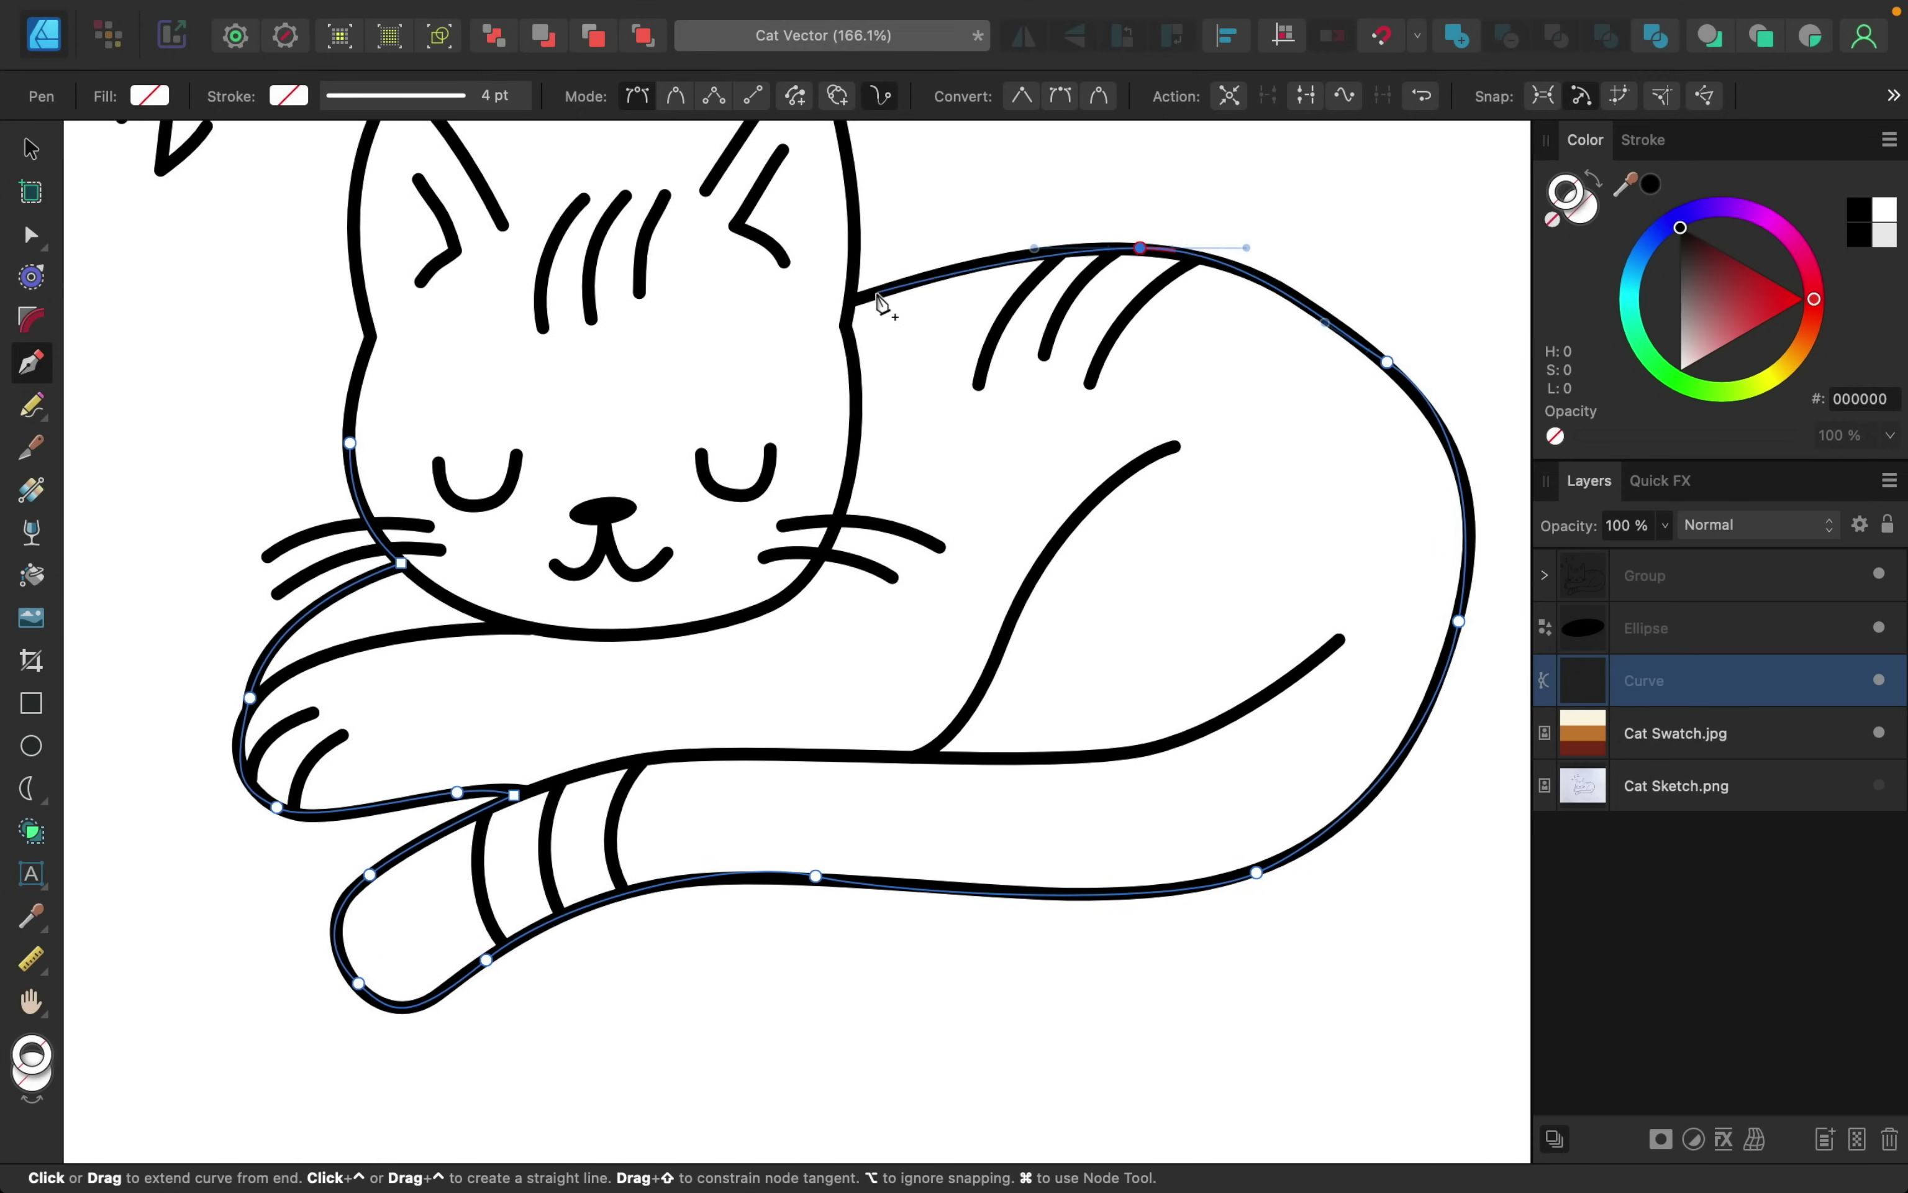
- Trace both ears and the top of the head, closing the silhouette at its starting node on the left cheek
{"action": "scroll", "coordinate": [868, 308], "scroll_direction": "up", "scroll_amount": 4}
{"action": "scroll", "coordinate": [867, 308], "scroll_direction": "left", "scroll_amount": 3}
{"action": "scroll", "coordinate": [848, 296], "scroll_direction": "up", "scroll_amount": 7}
{"action": "left_click", "coordinate": [932, 451]}
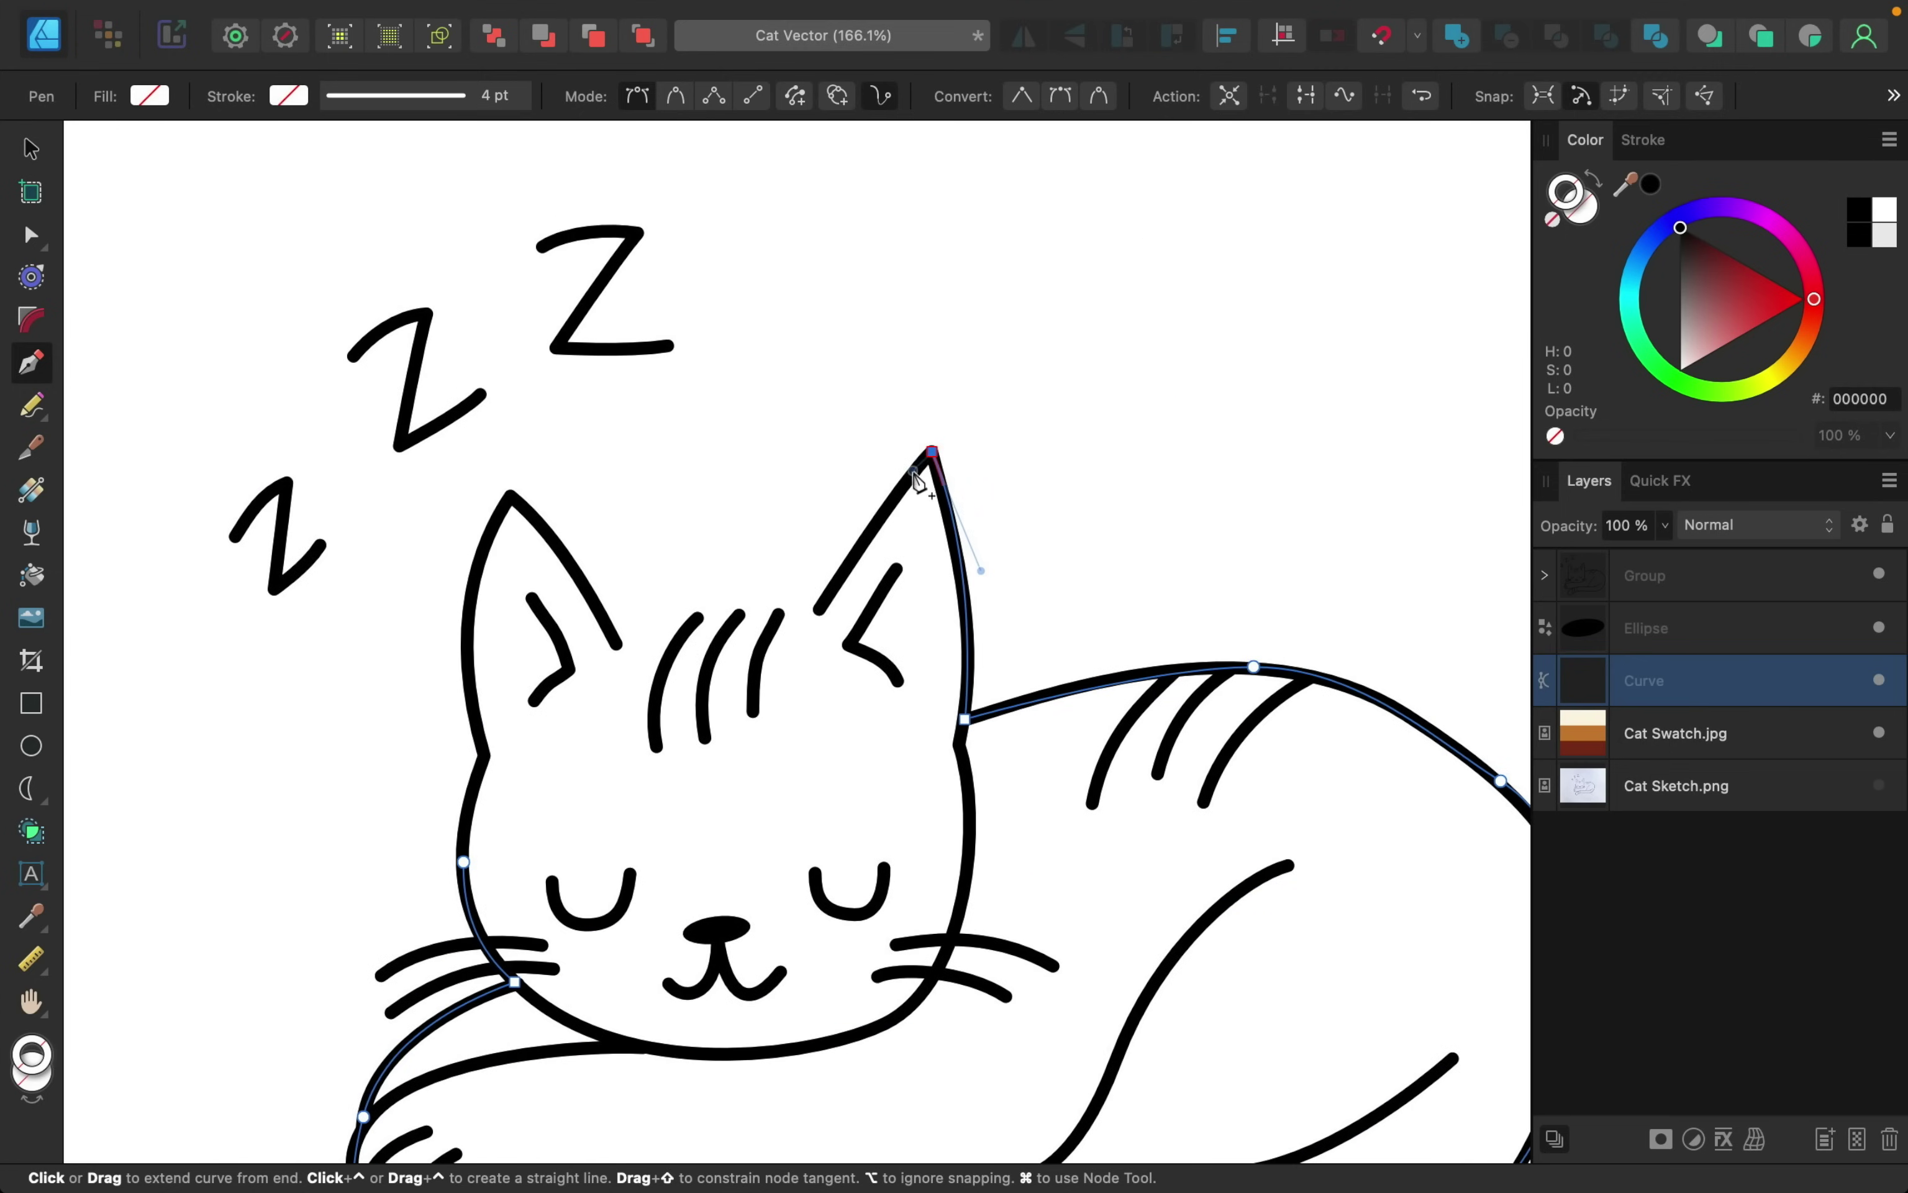
{"action": "left_click", "coordinate": [818, 610]}
{"action": "left_click_drag", "start_coordinate": [618, 647], "coordinate": [514, 919]}
{"action": "left_click", "coordinate": [512, 499]}
{"action": "key", "text": "Escape"}
- Fill the cat silhouette with the cream colour sampled from the swatch image
{"action": "scroll", "coordinate": [626, 856], "scroll_direction": "down", "scroll_amount": 5}
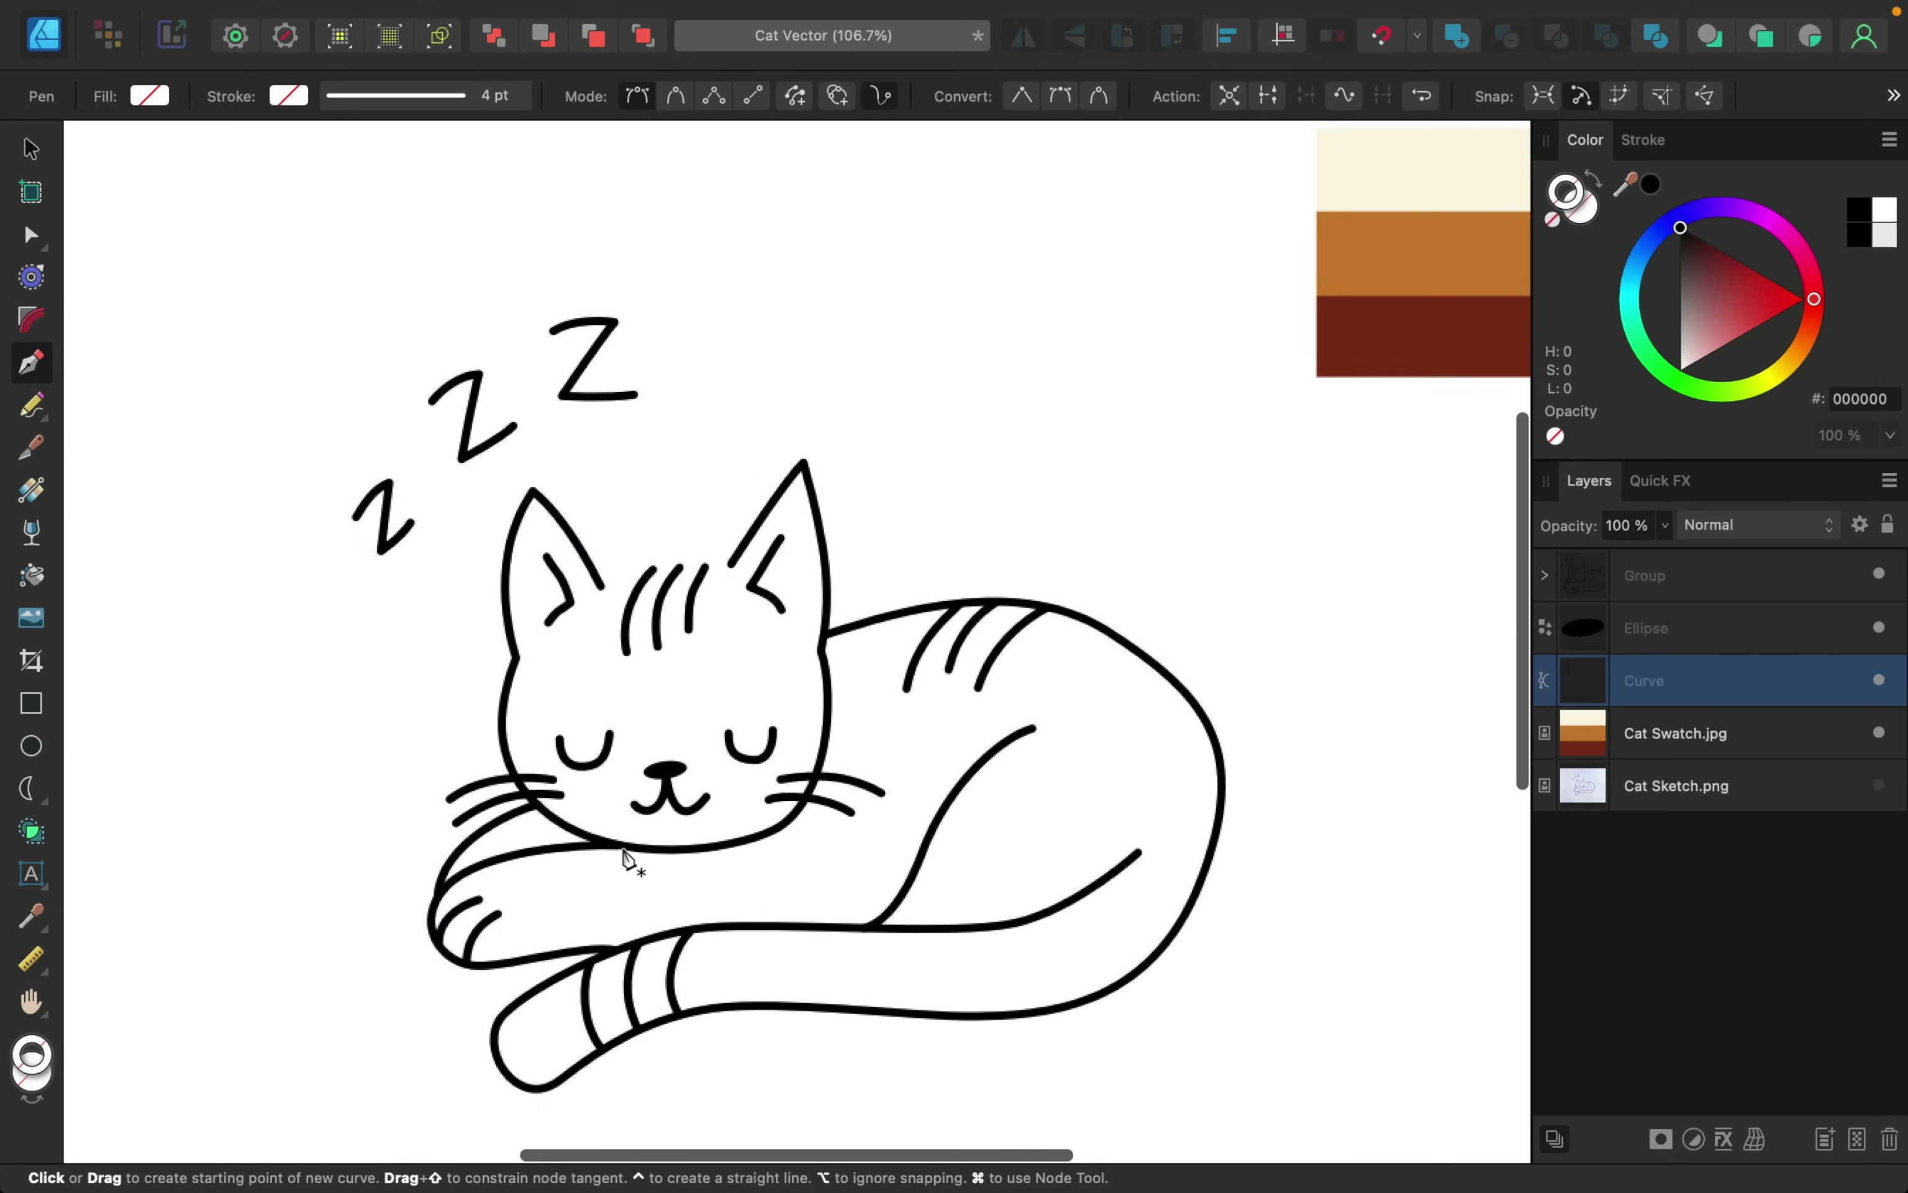
{"action": "scroll", "coordinate": [626, 856], "scroll_direction": "down", "scroll_amount": 1}
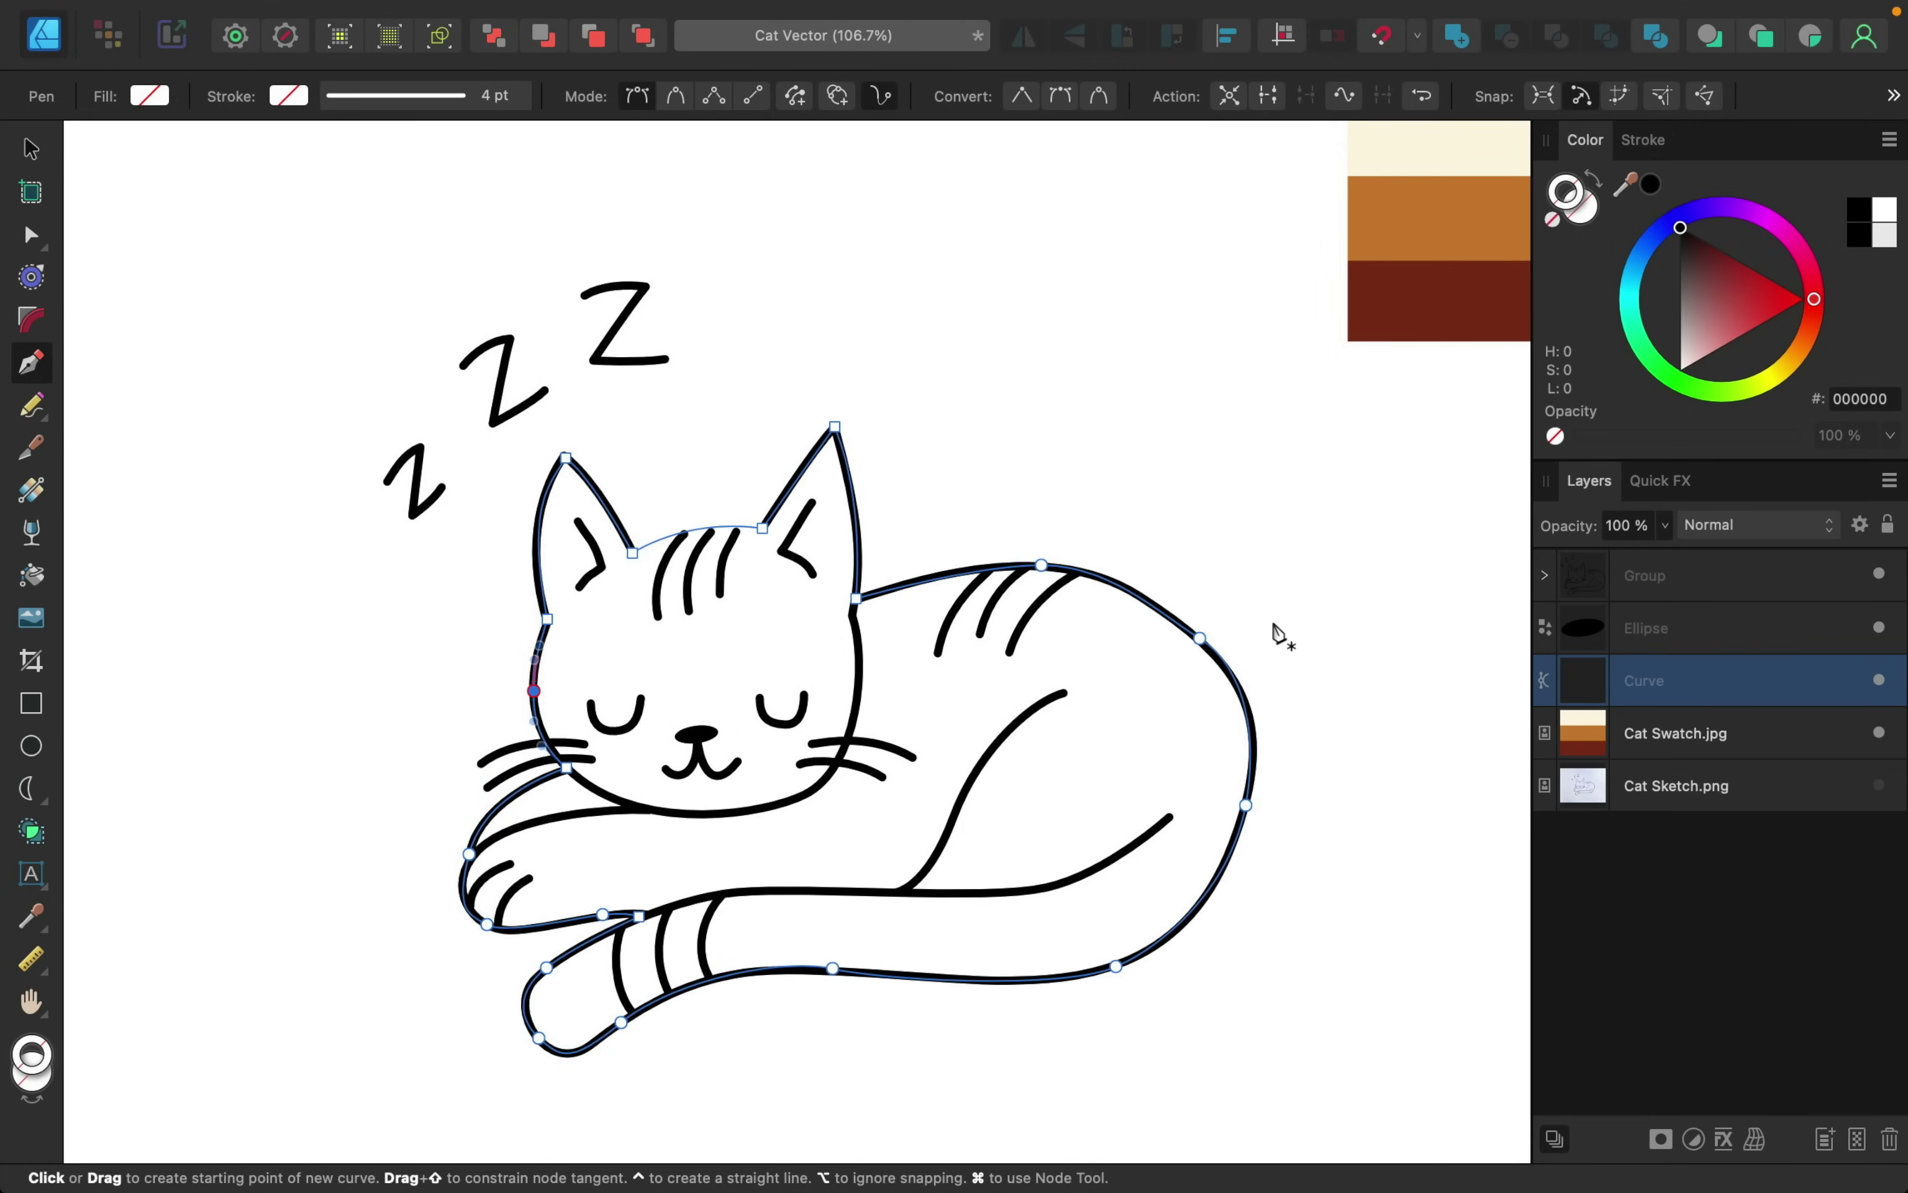
{"action": "scroll", "coordinate": [1277, 635], "scroll_direction": "up", "scroll_amount": 2}
{"action": "scroll", "coordinate": [1277, 635], "scroll_direction": "right", "scroll_amount": 3}
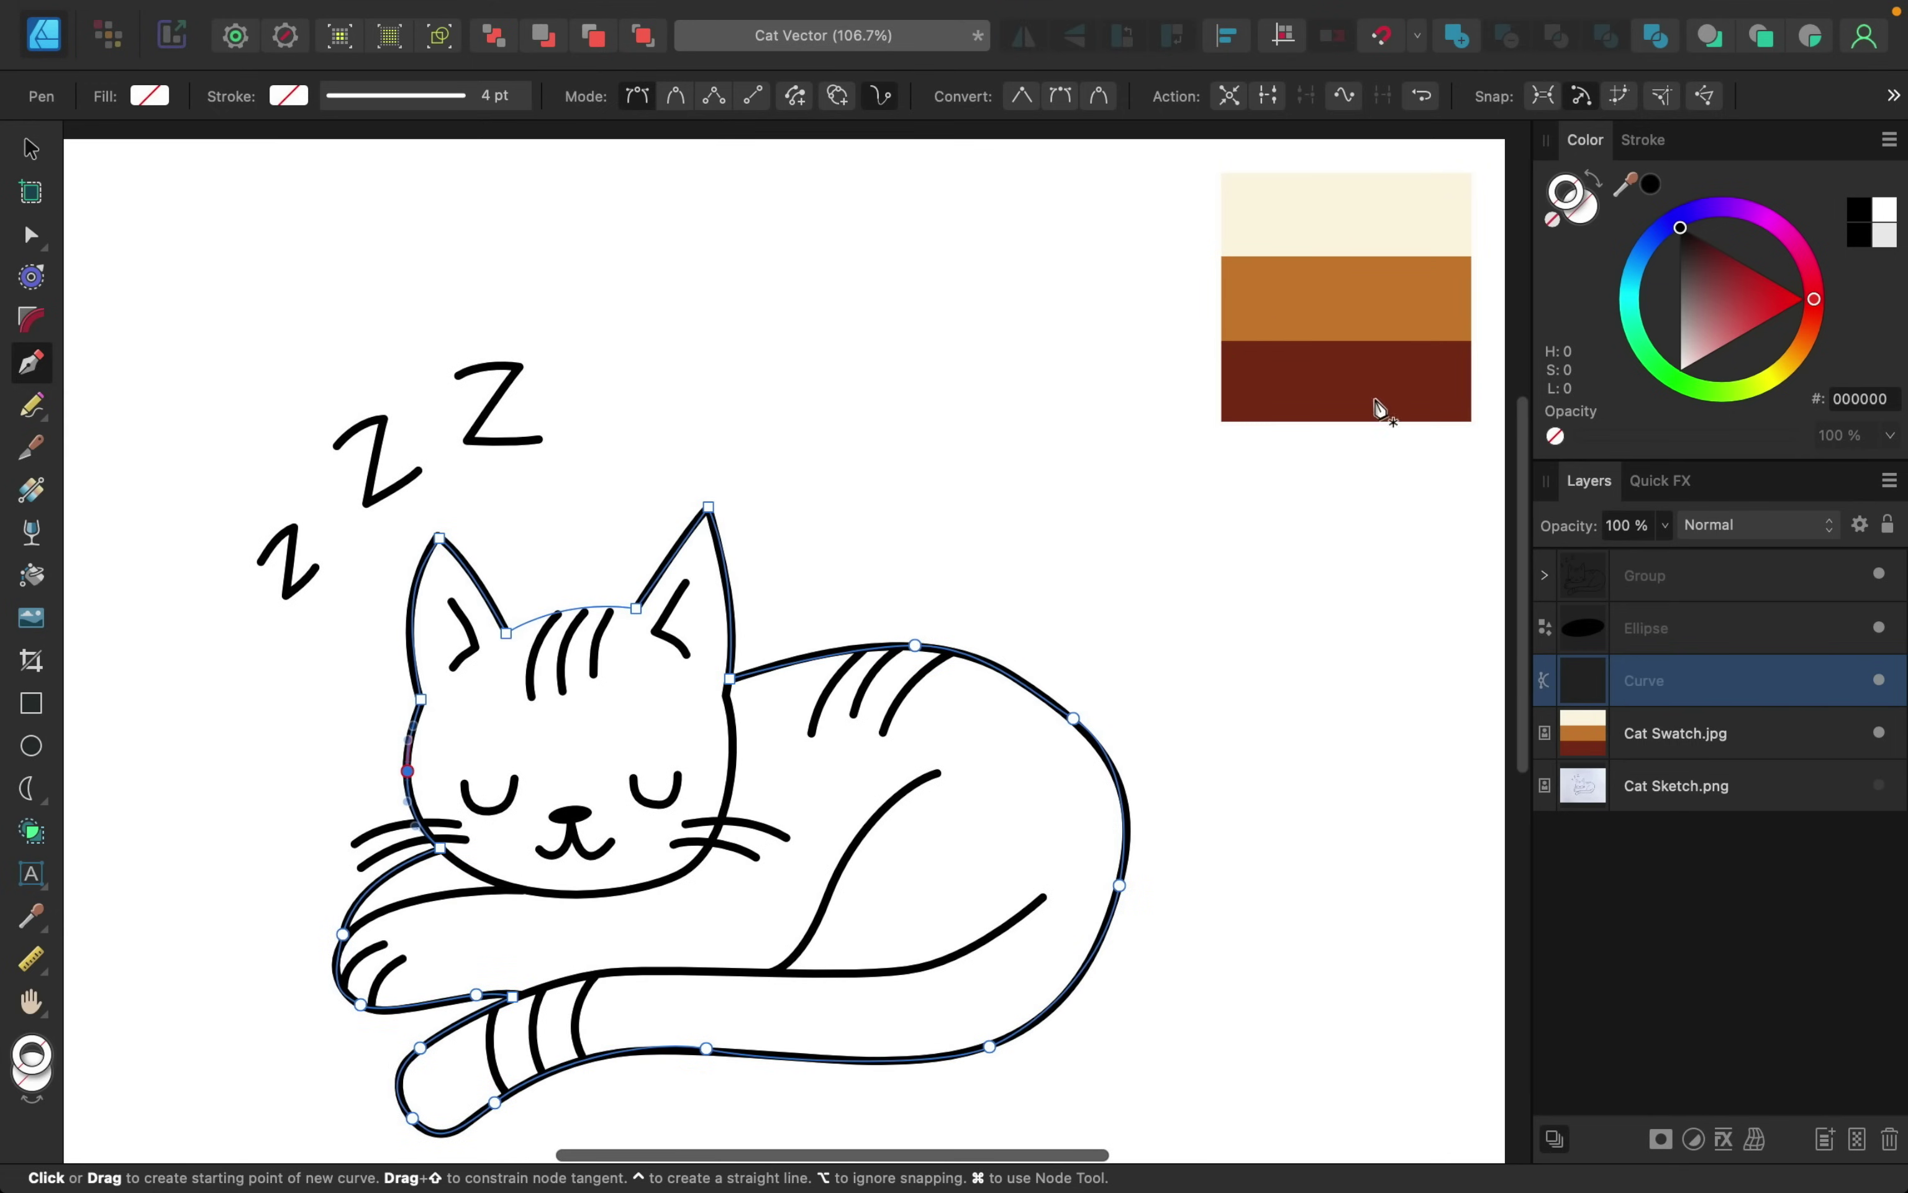
{"action": "left_click", "coordinate": [1583, 208]}
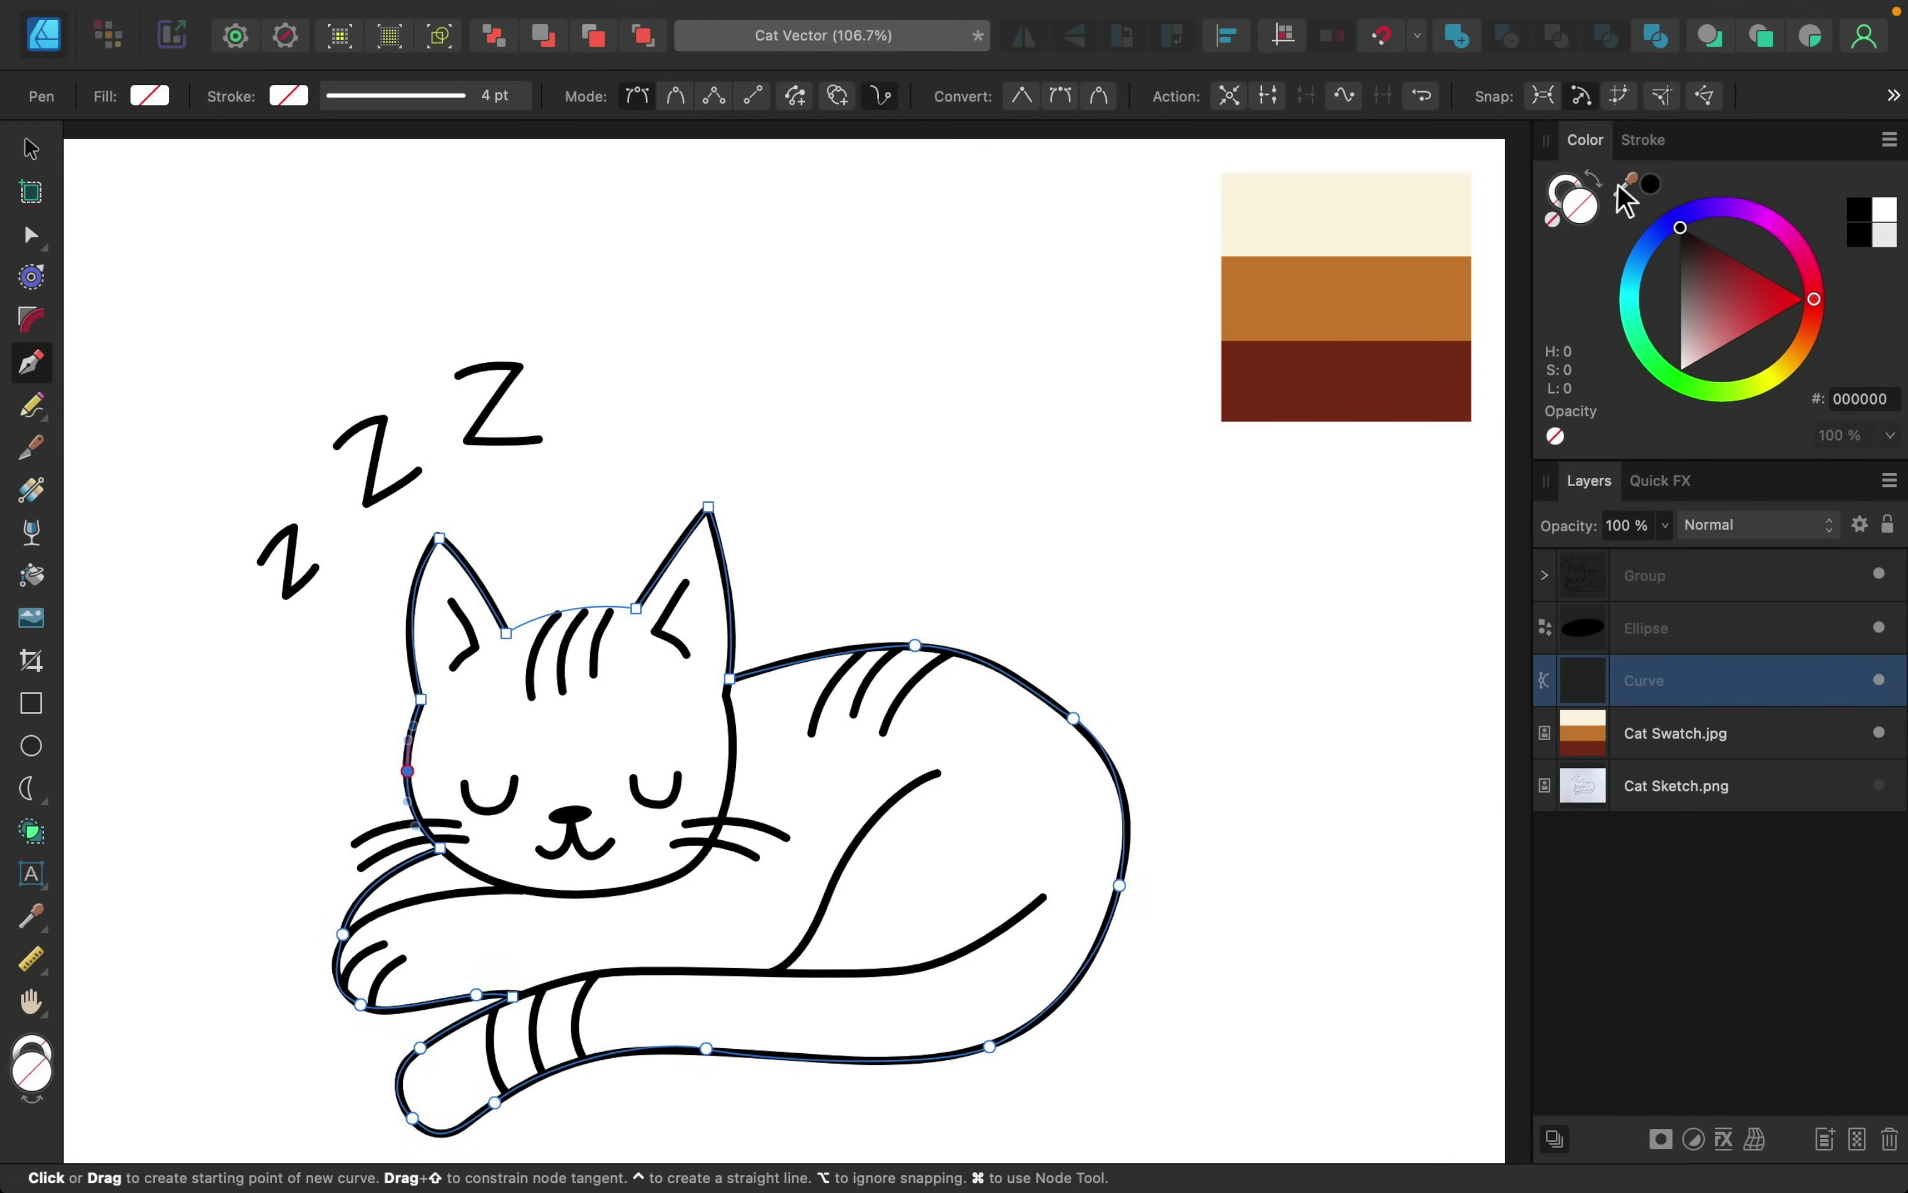
{"action": "left_click_drag", "start_coordinate": [1632, 180], "coordinate": [1346, 228]}
{"action": "left_click", "coordinate": [1651, 186]}
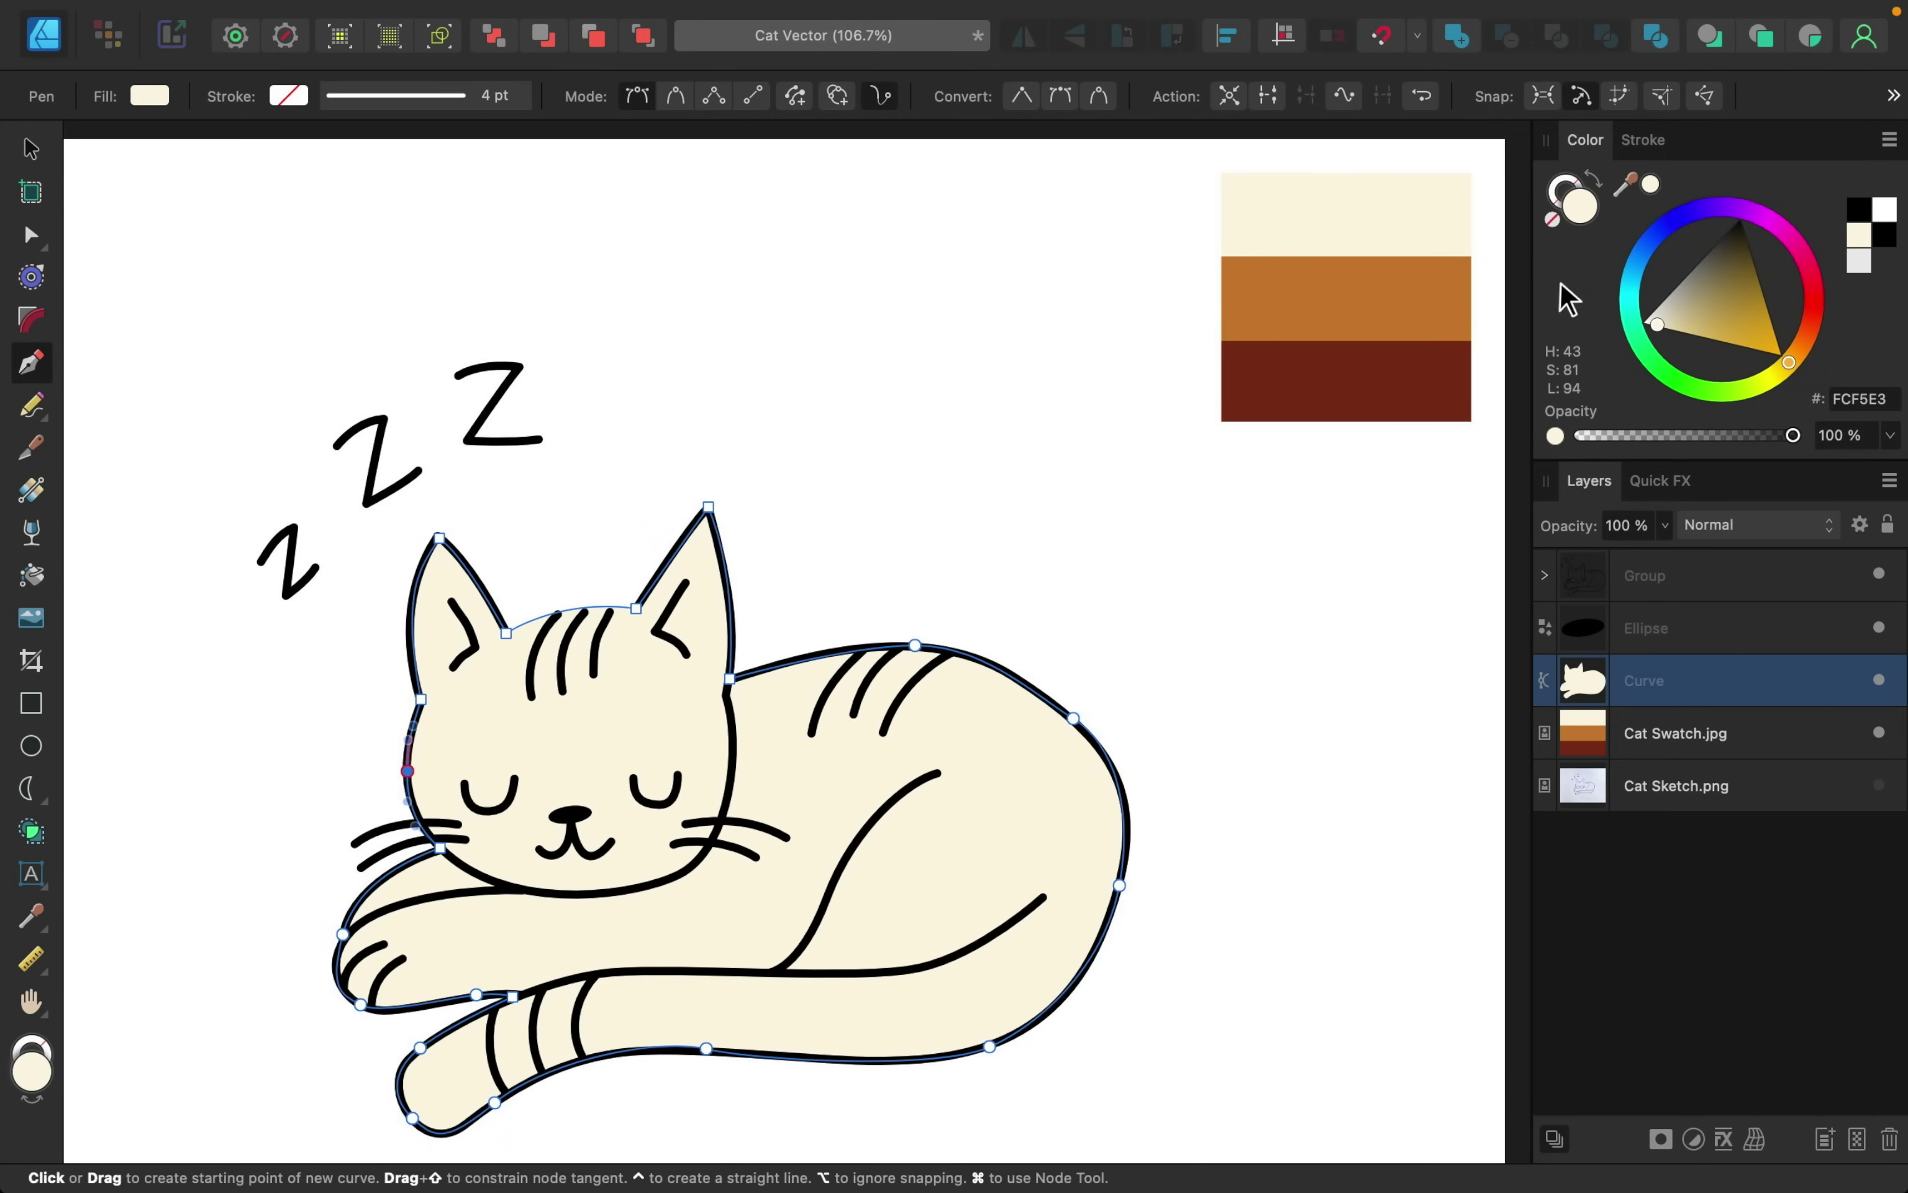
- Start an unfilled Pen curve just outside the cat's rear and run it in a wave across the body to the right cheek
{"action": "scroll", "coordinate": [1297, 615], "scroll_direction": "down", "scroll_amount": 3}
{"action": "scroll", "coordinate": [1297, 615], "scroll_direction": "left", "scroll_amount": 4}
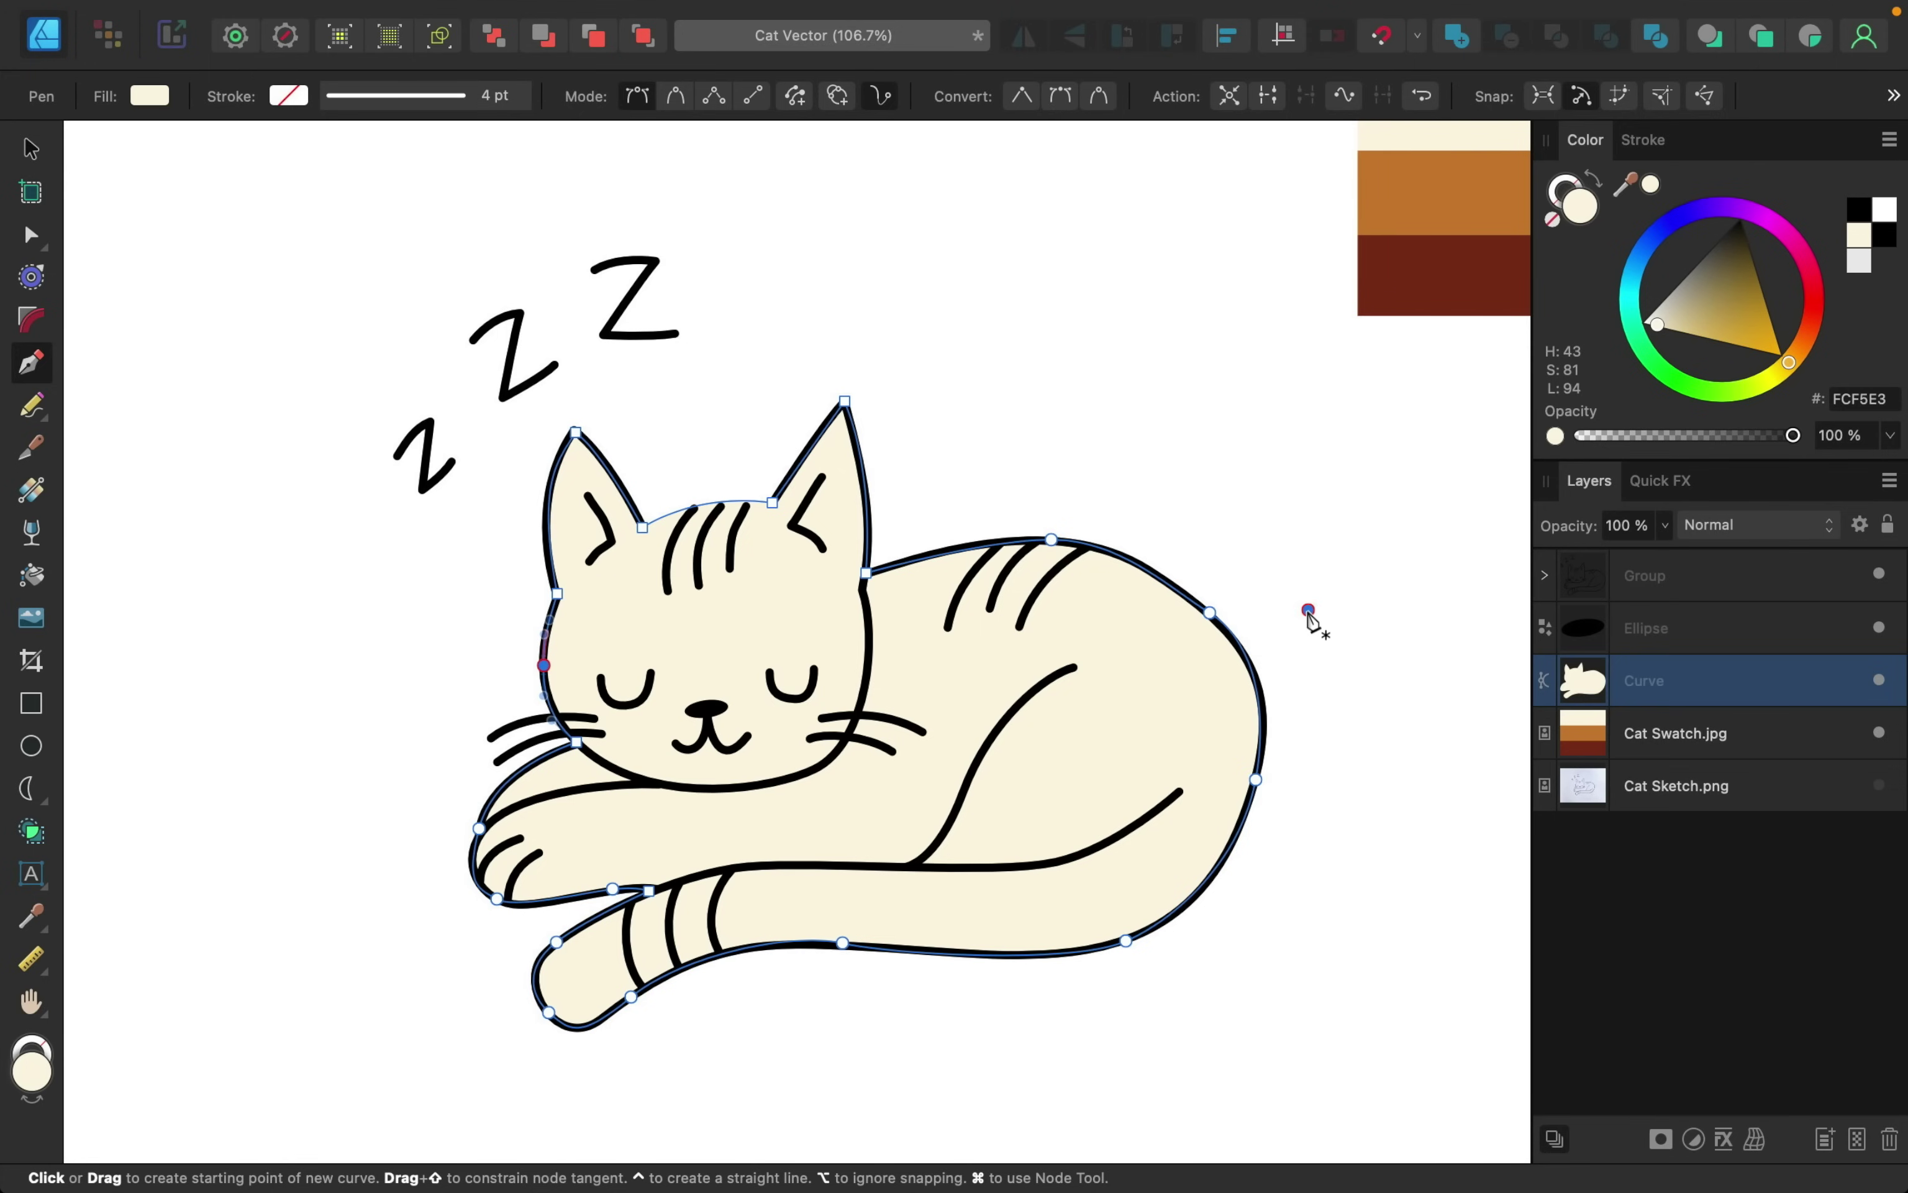
{"action": "left_click_drag", "start_coordinate": [1309, 609], "coordinate": [1306, 667]}
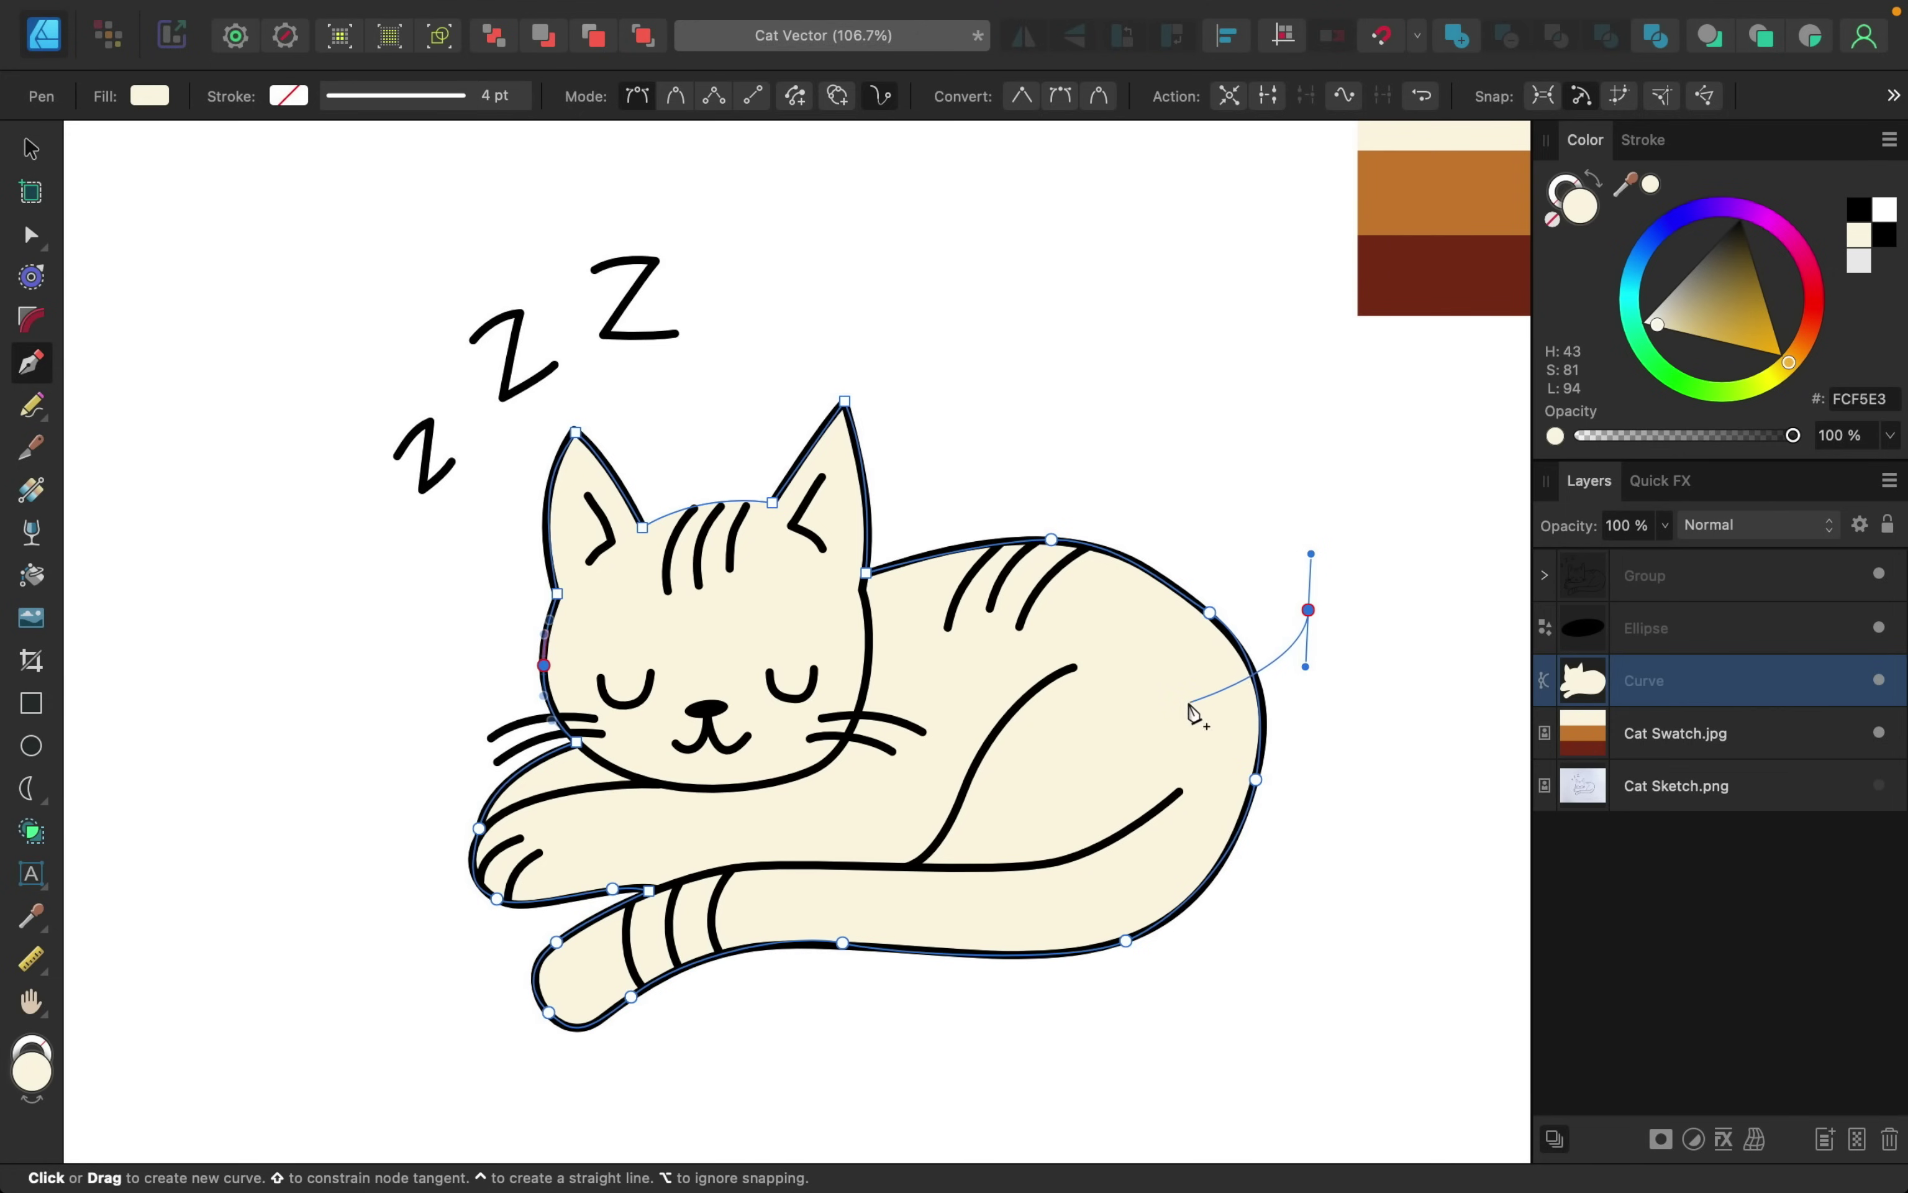
{"action": "left_click_drag", "start_coordinate": [1188, 700], "coordinate": [958, 670]}
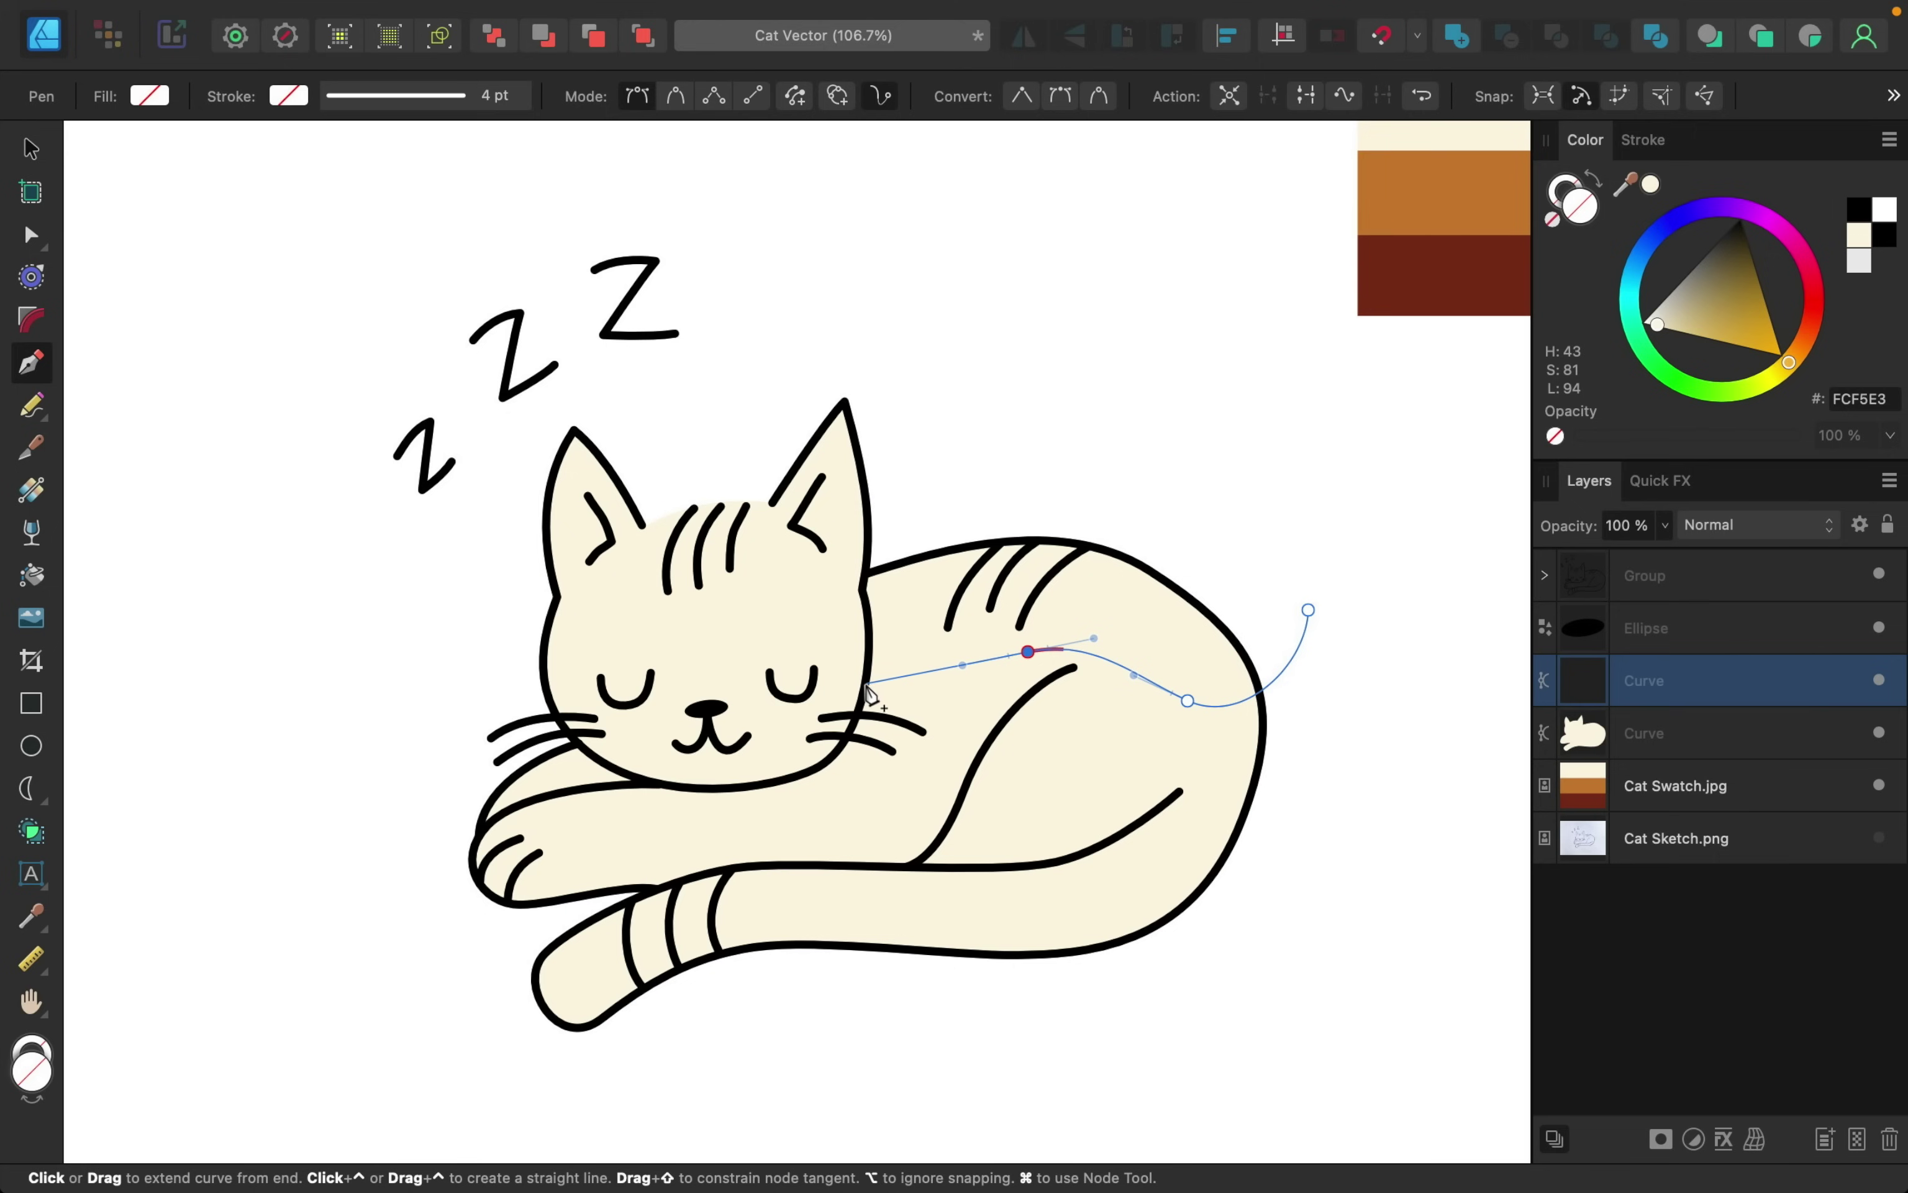
{"action": "left_click_drag", "start_coordinate": [867, 683], "coordinate": [855, 730]}
- Continue the curve down the right cheek outline to the right end of the chin
{"action": "scroll", "coordinate": [856, 733], "scroll_direction": "left", "scroll_amount": 3}
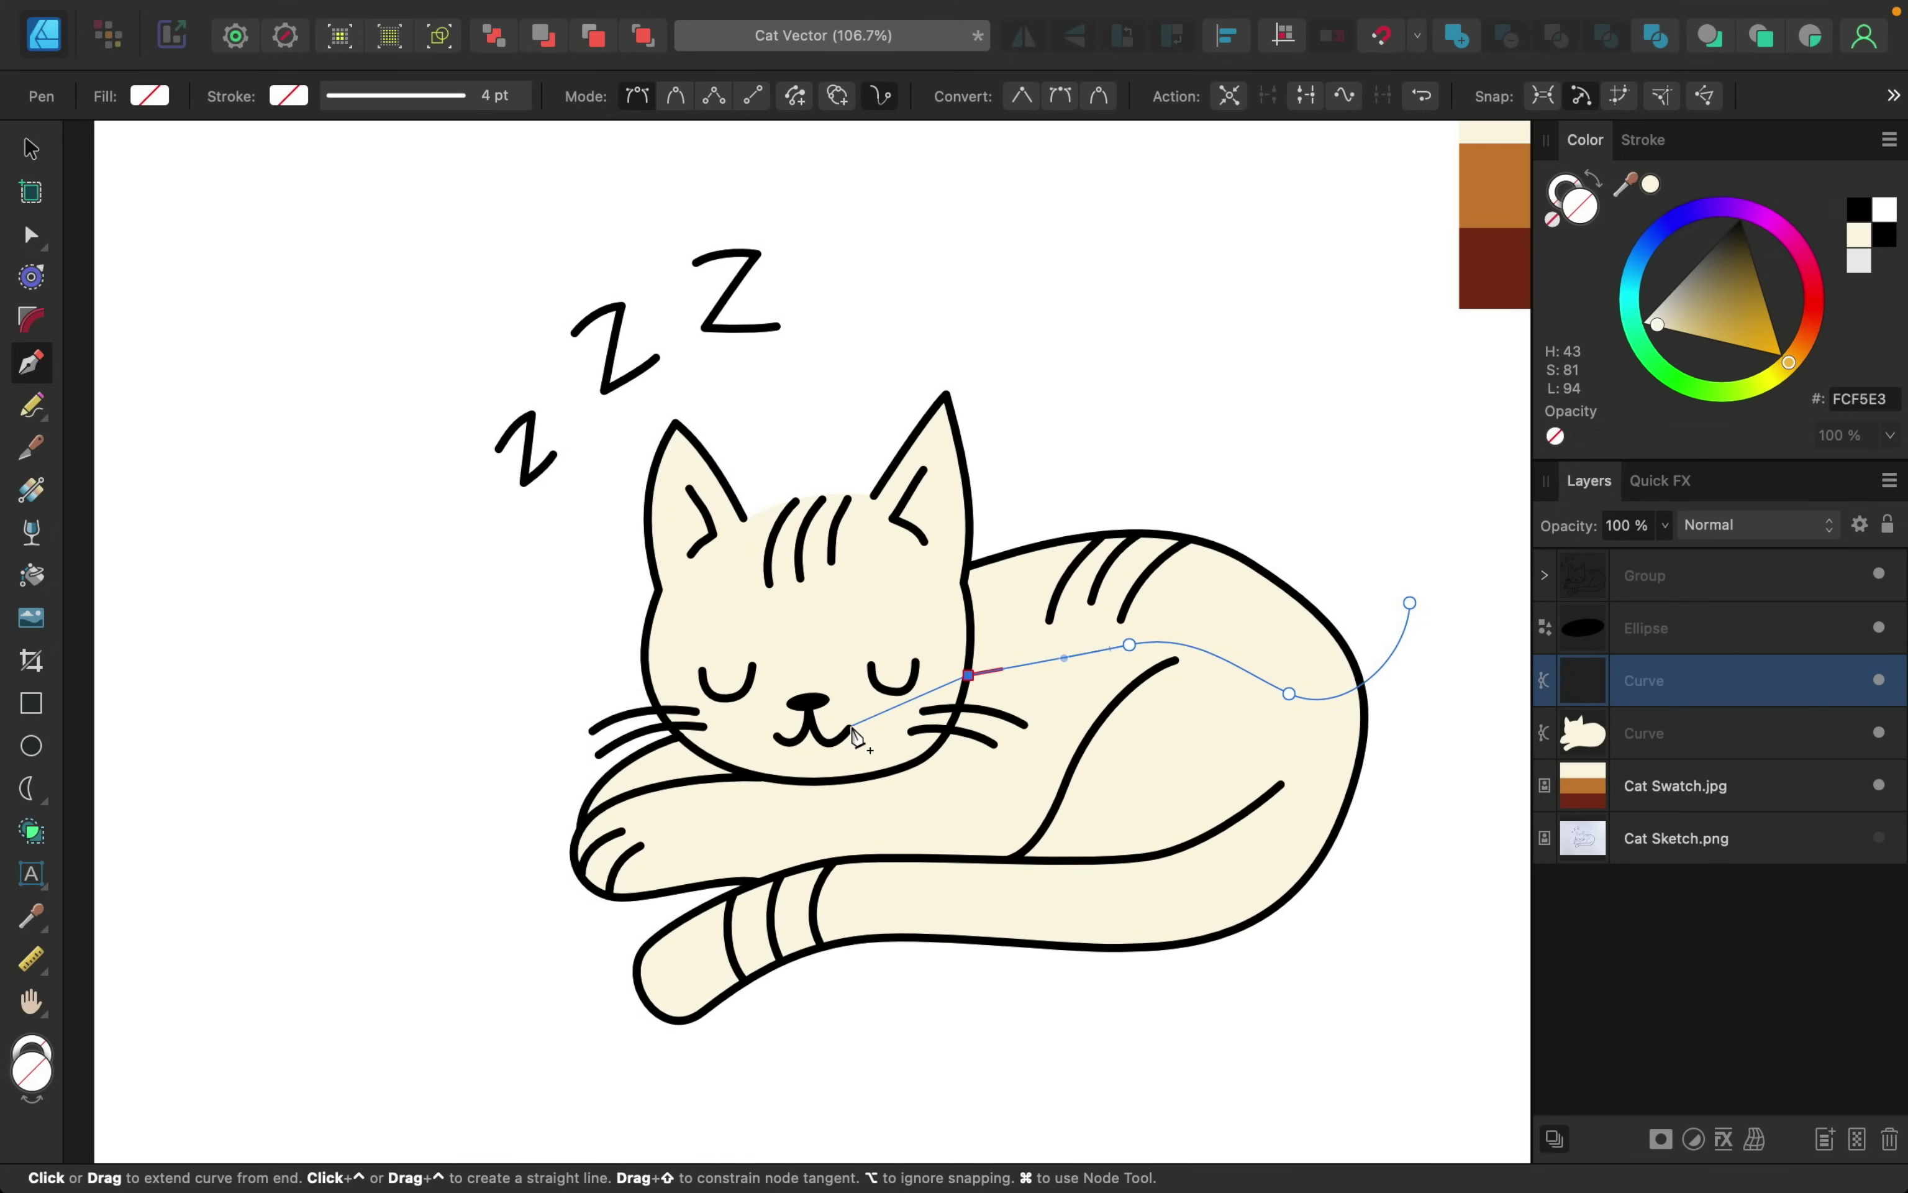
{"action": "scroll", "coordinate": [961, 724], "scroll_direction": "up", "scroll_amount": 4}
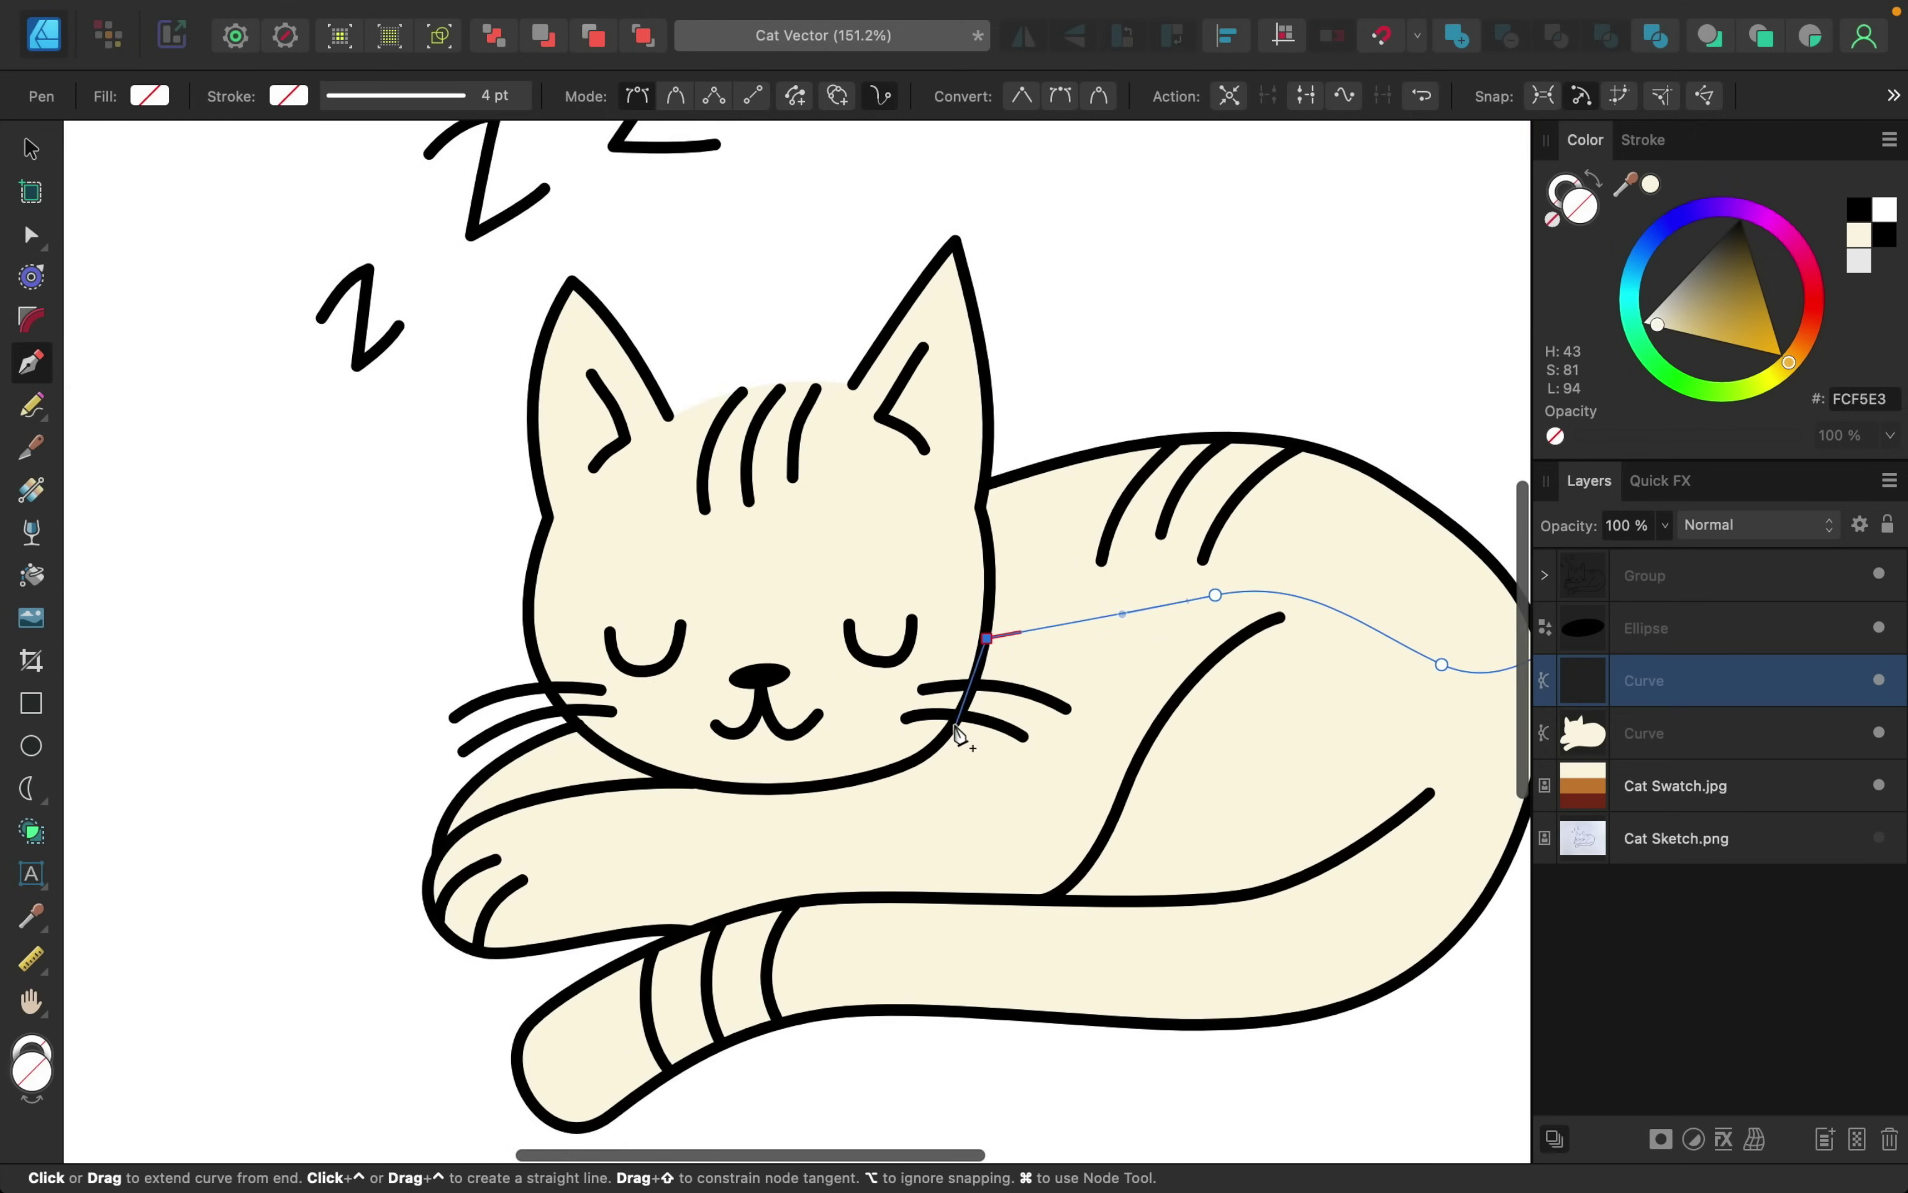
{"action": "left_click_drag", "start_coordinate": [955, 724], "coordinate": [919, 759]}
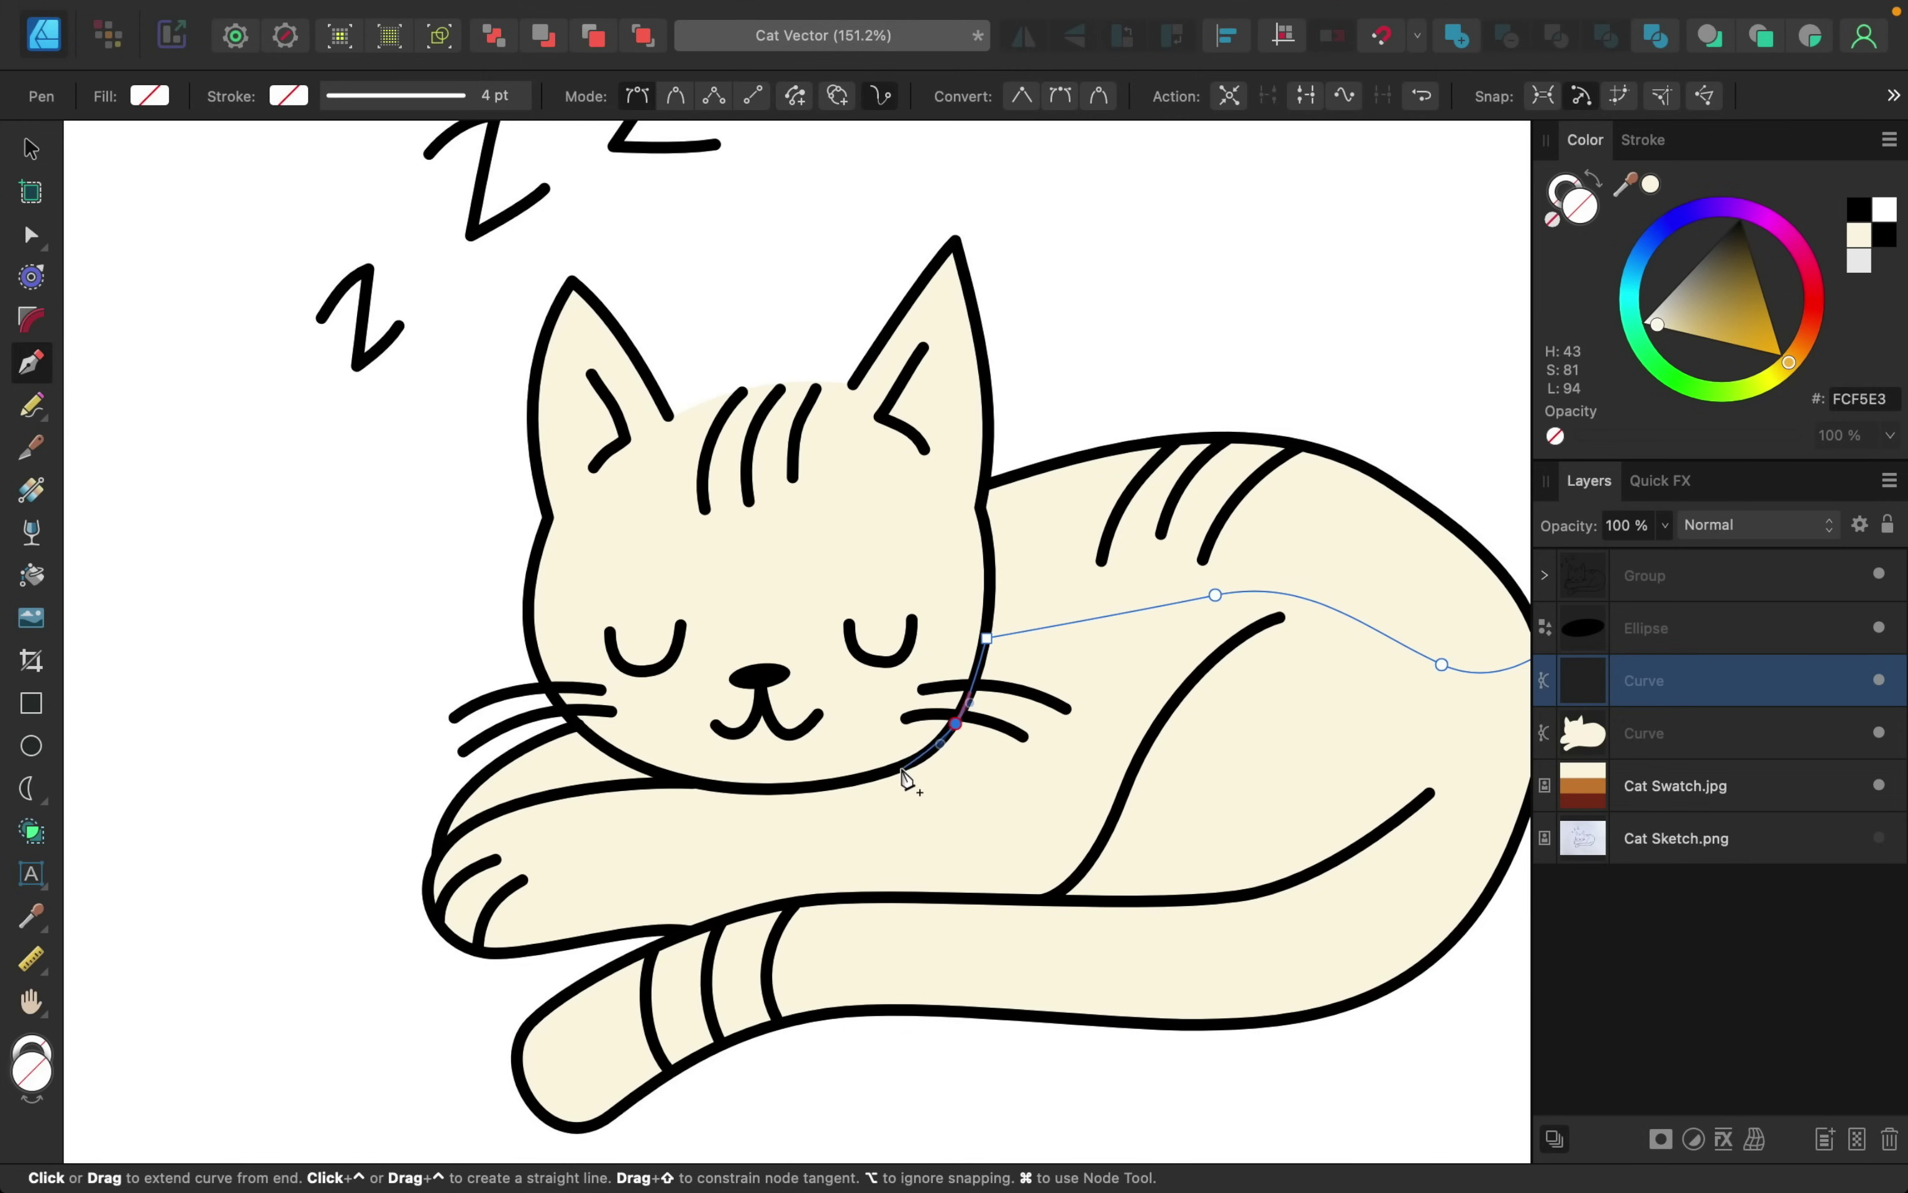
{"action": "left_click", "coordinate": [893, 770]}
- Arch the Pen curve over the nose to the left end of the chin and continue up the left cheek outline
{"action": "left_click_drag", "start_coordinate": [769, 640], "coordinate": [663, 648]}
{"action": "left_click_drag", "start_coordinate": [651, 763], "coordinate": [659, 771]}
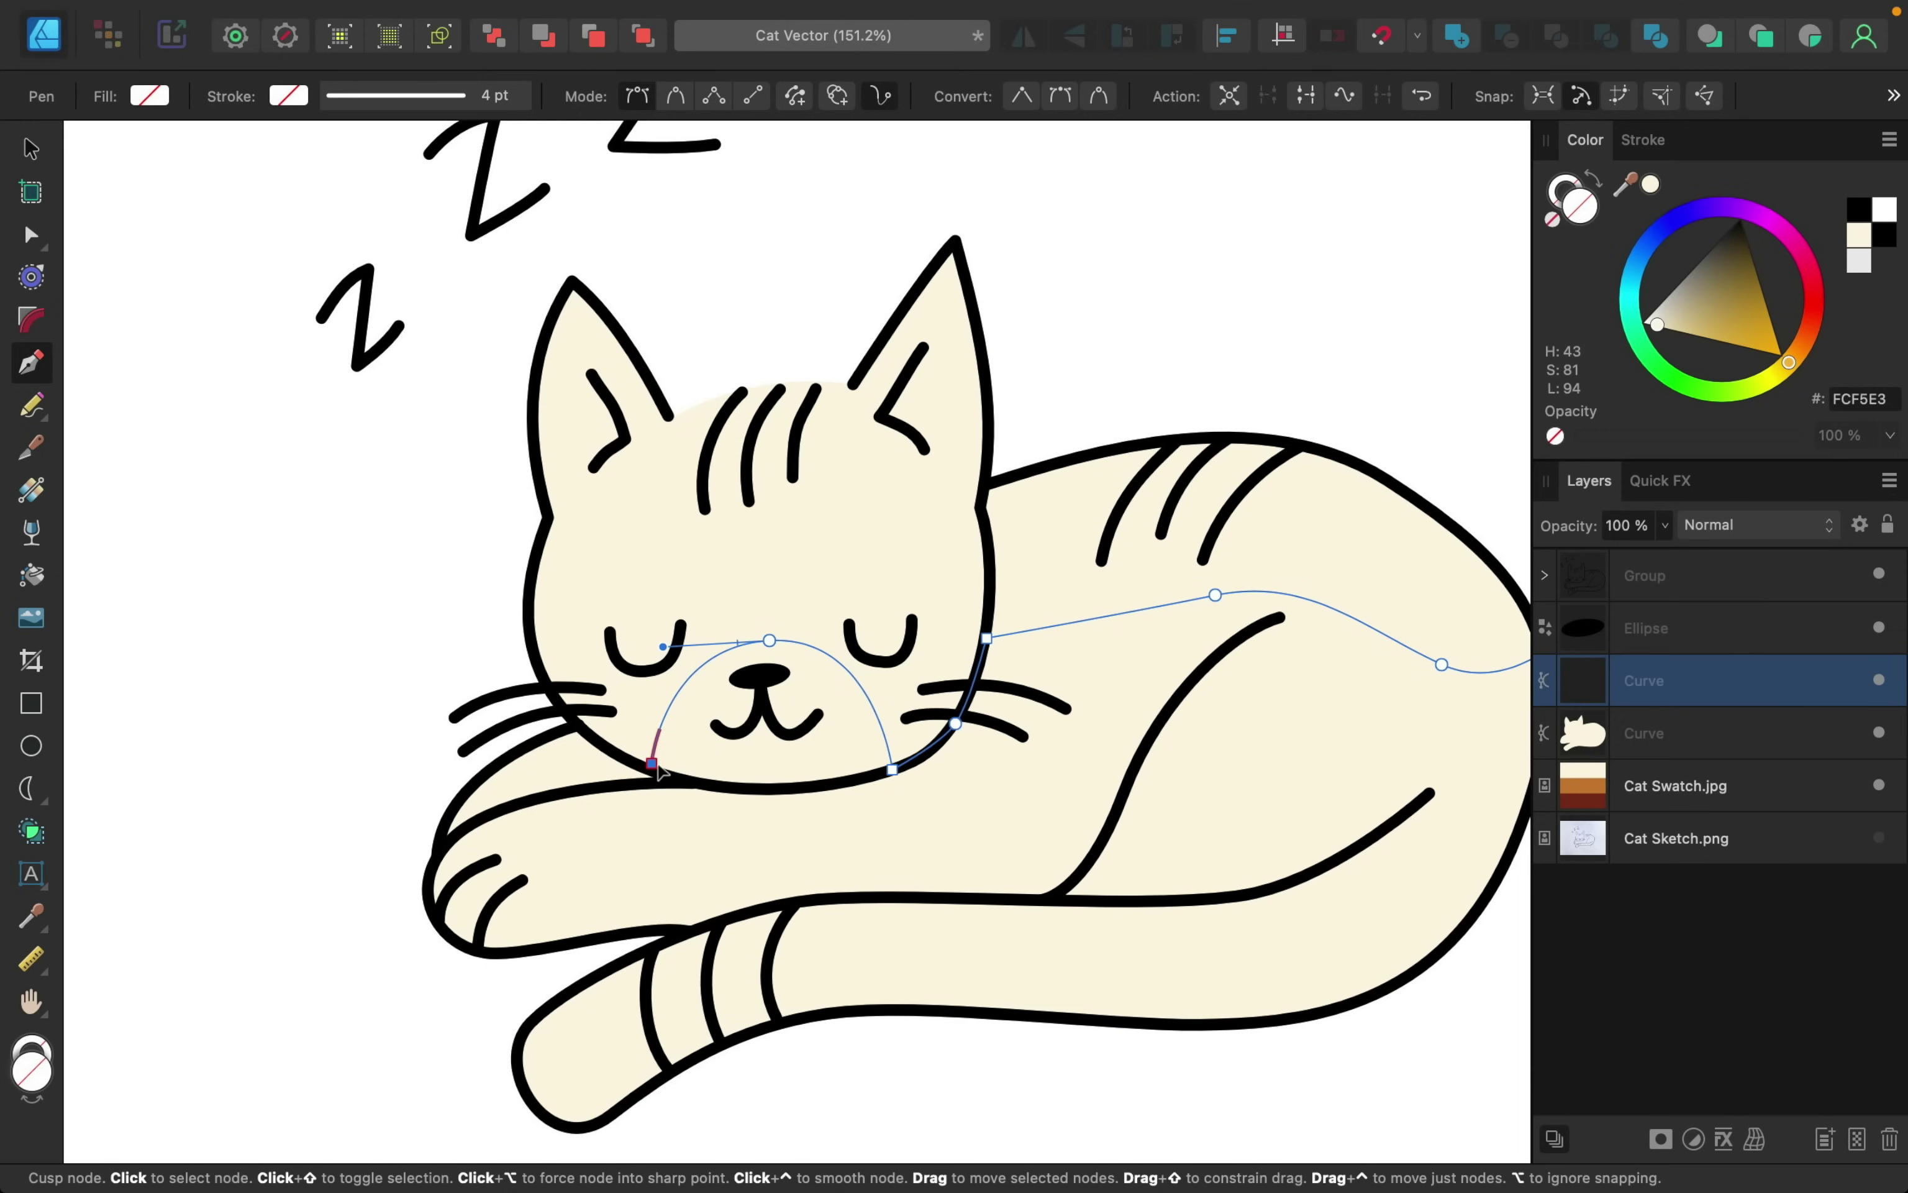
{"action": "key", "text": "super+z"}
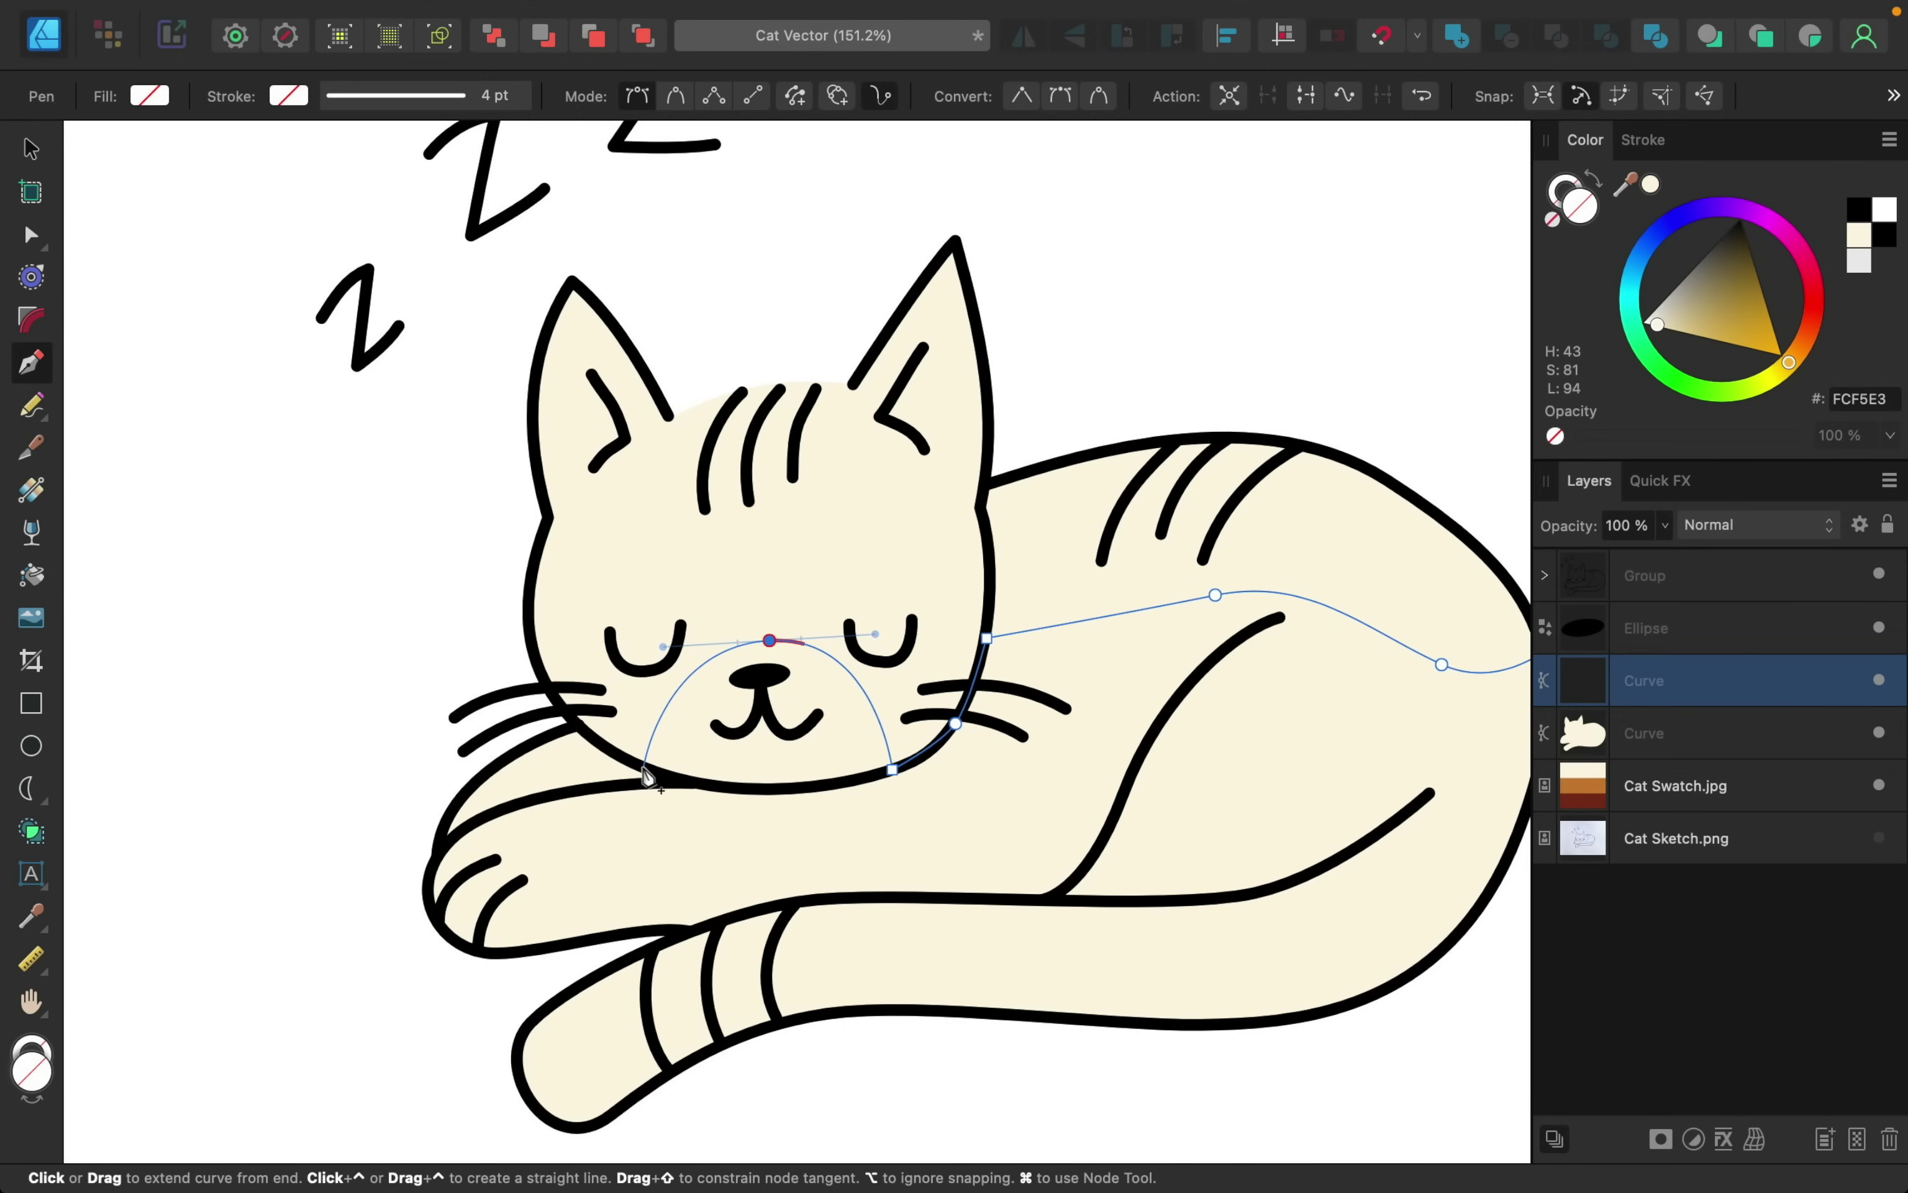
{"action": "left_click", "coordinate": [644, 766]}
{"action": "left_click_drag", "start_coordinate": [574, 722], "coordinate": [543, 690]}
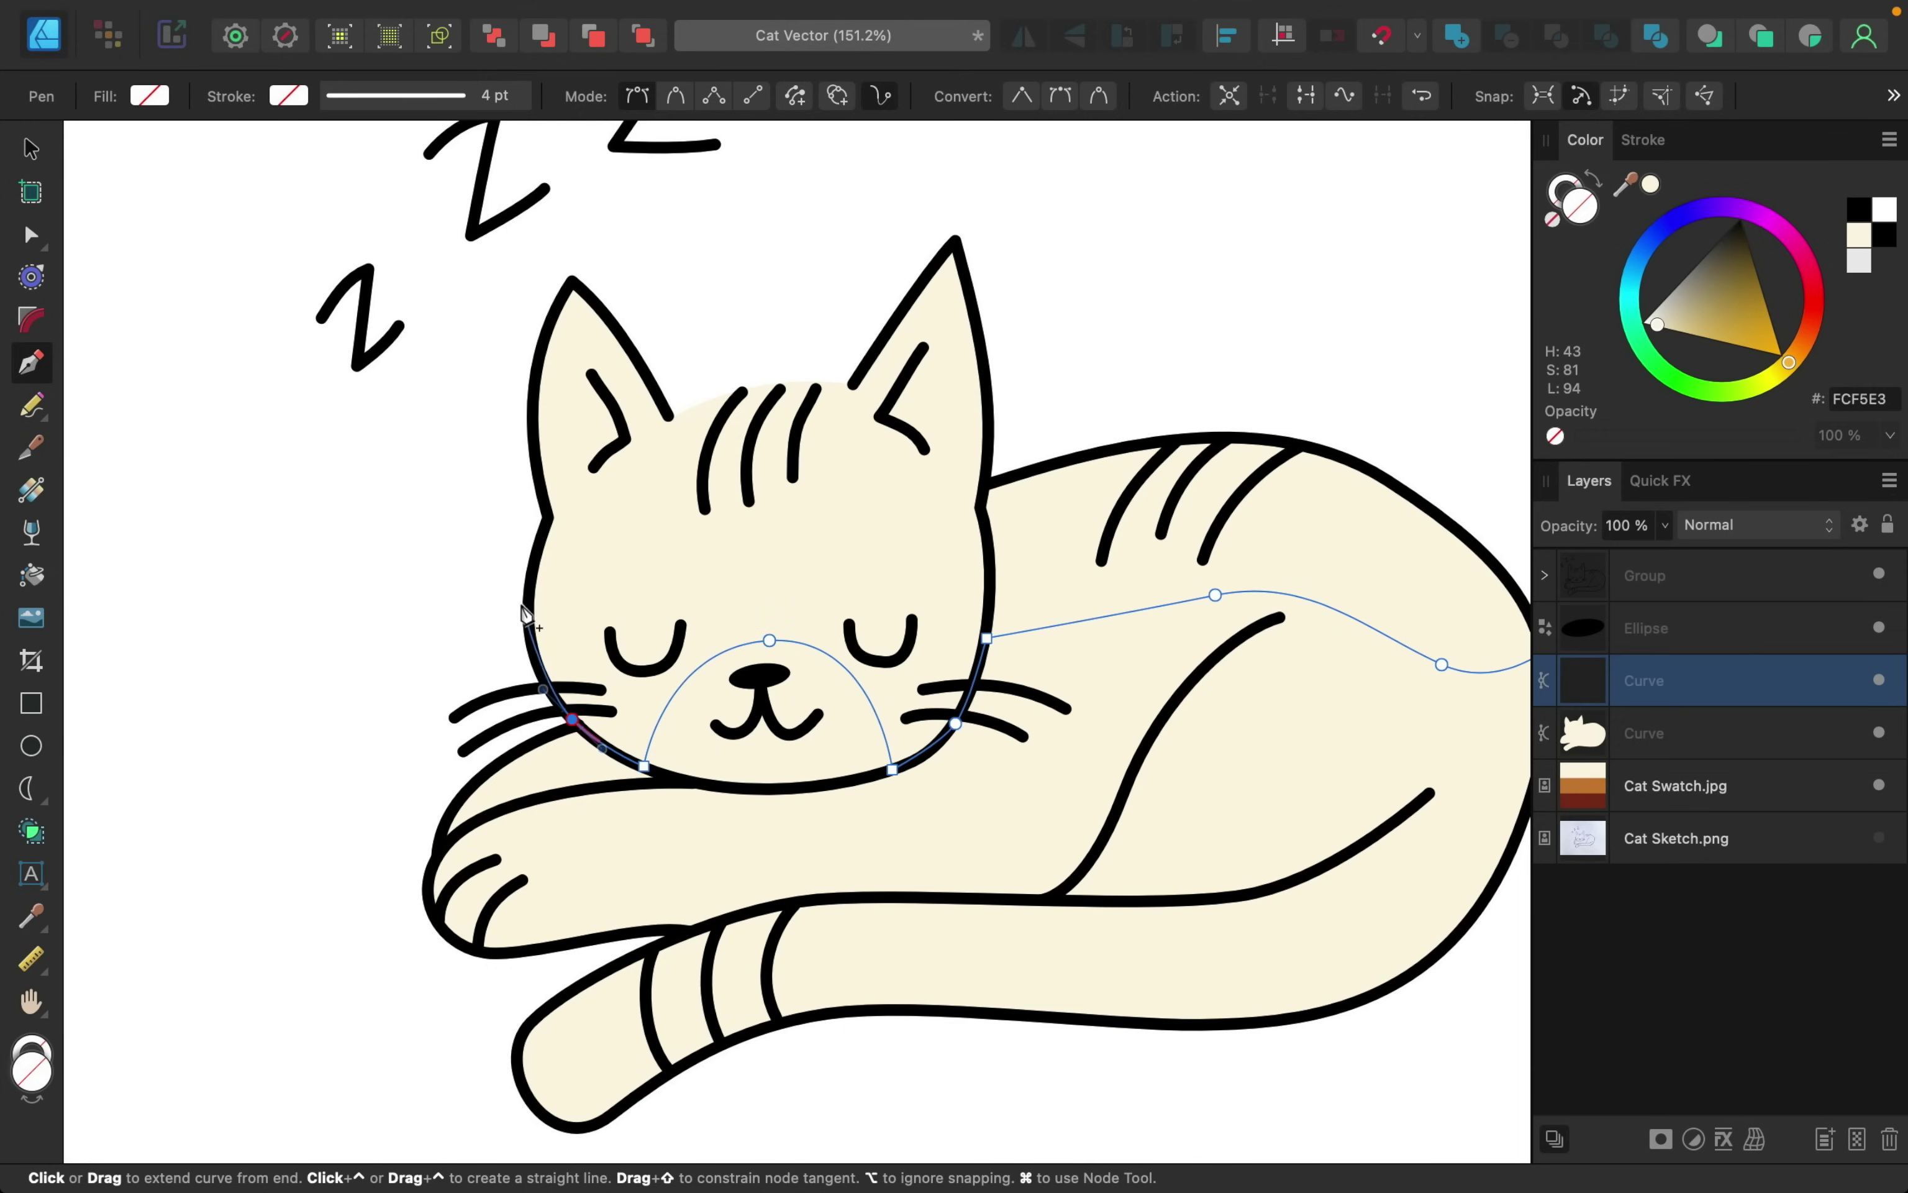
- Run the curve loosely around the outside of the Zs, head and back, closing it at its starting node by the rear
{"action": "scroll", "coordinate": [498, 652], "scroll_direction": "down", "scroll_amount": 5}
{"action": "scroll", "coordinate": [498, 651], "scroll_direction": "up", "scroll_amount": 2}
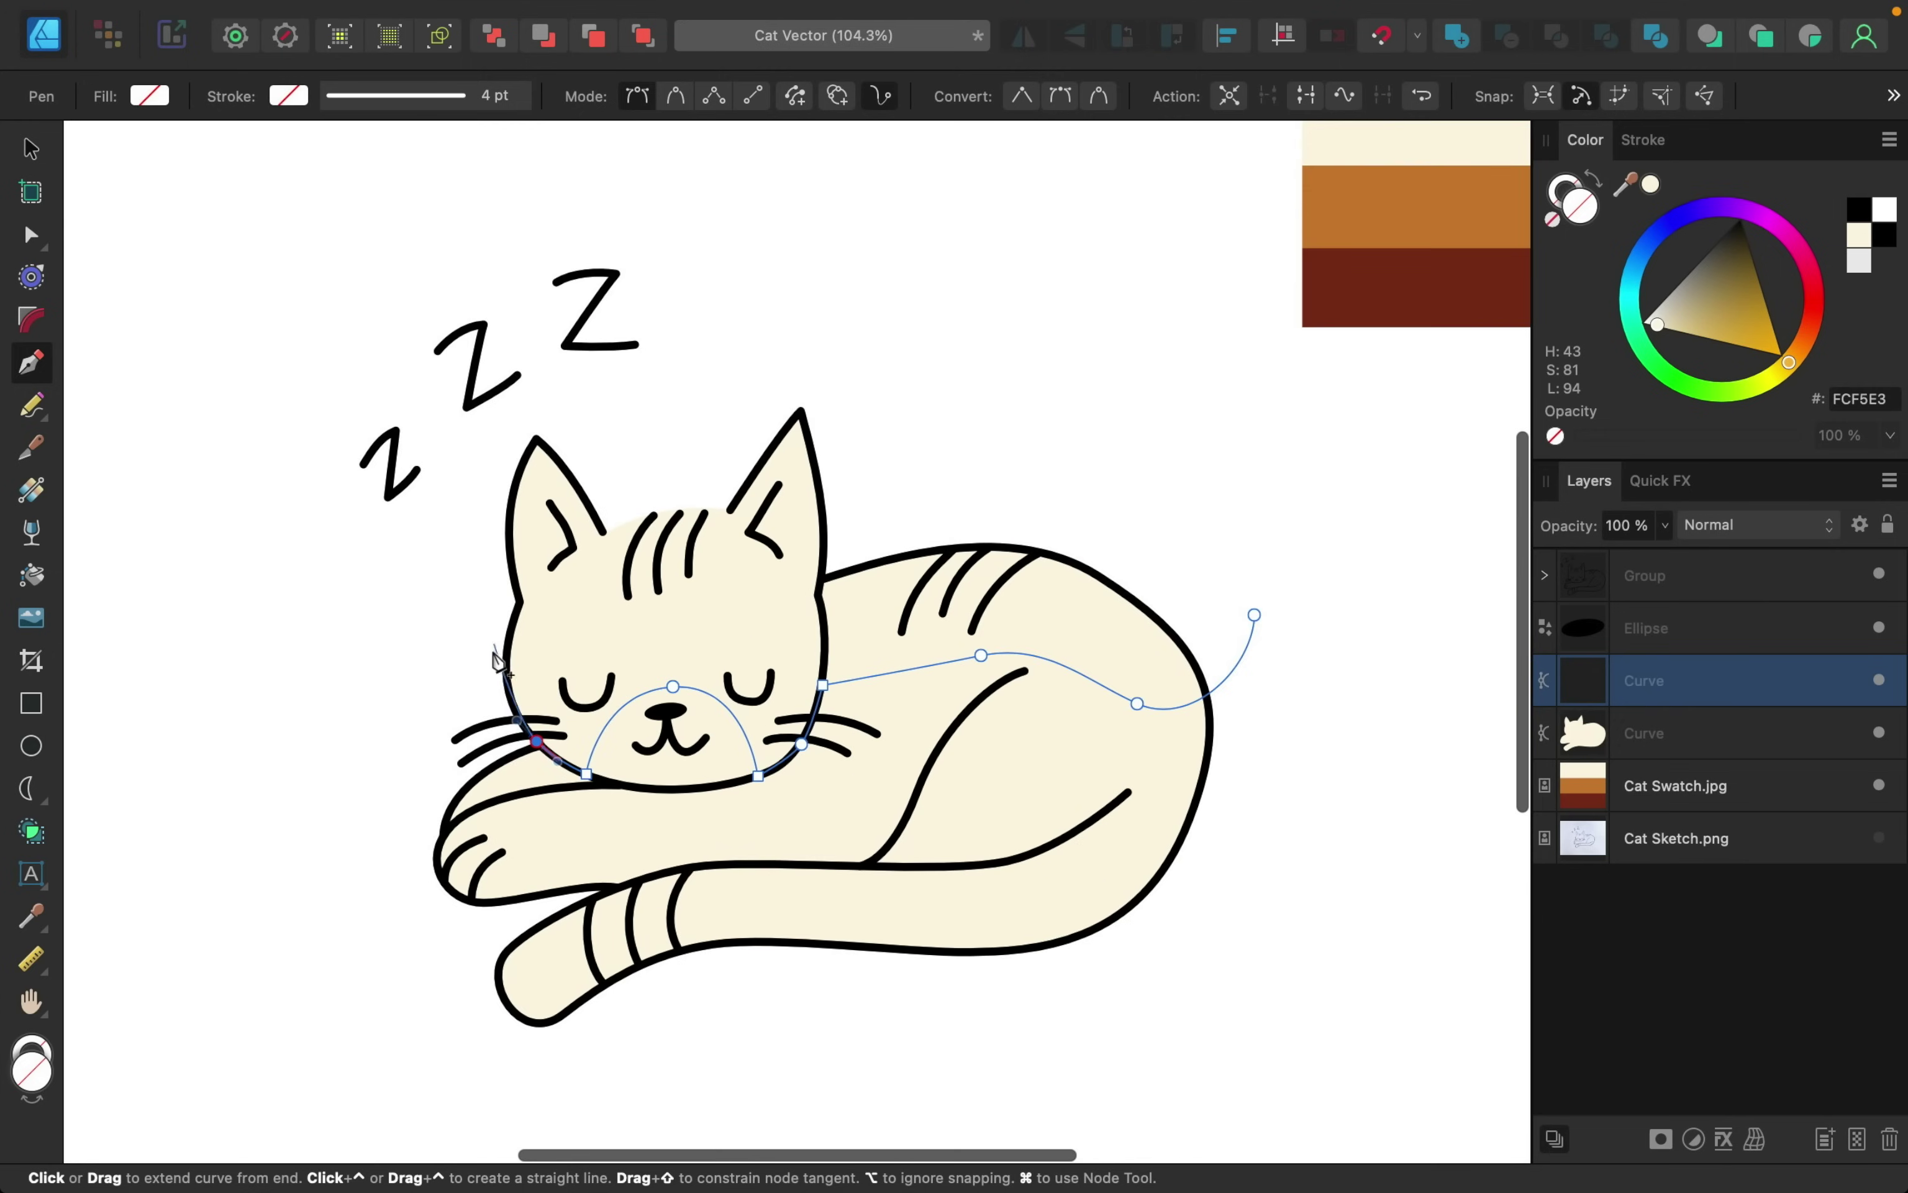
{"action": "left_click", "coordinate": [404, 618]}
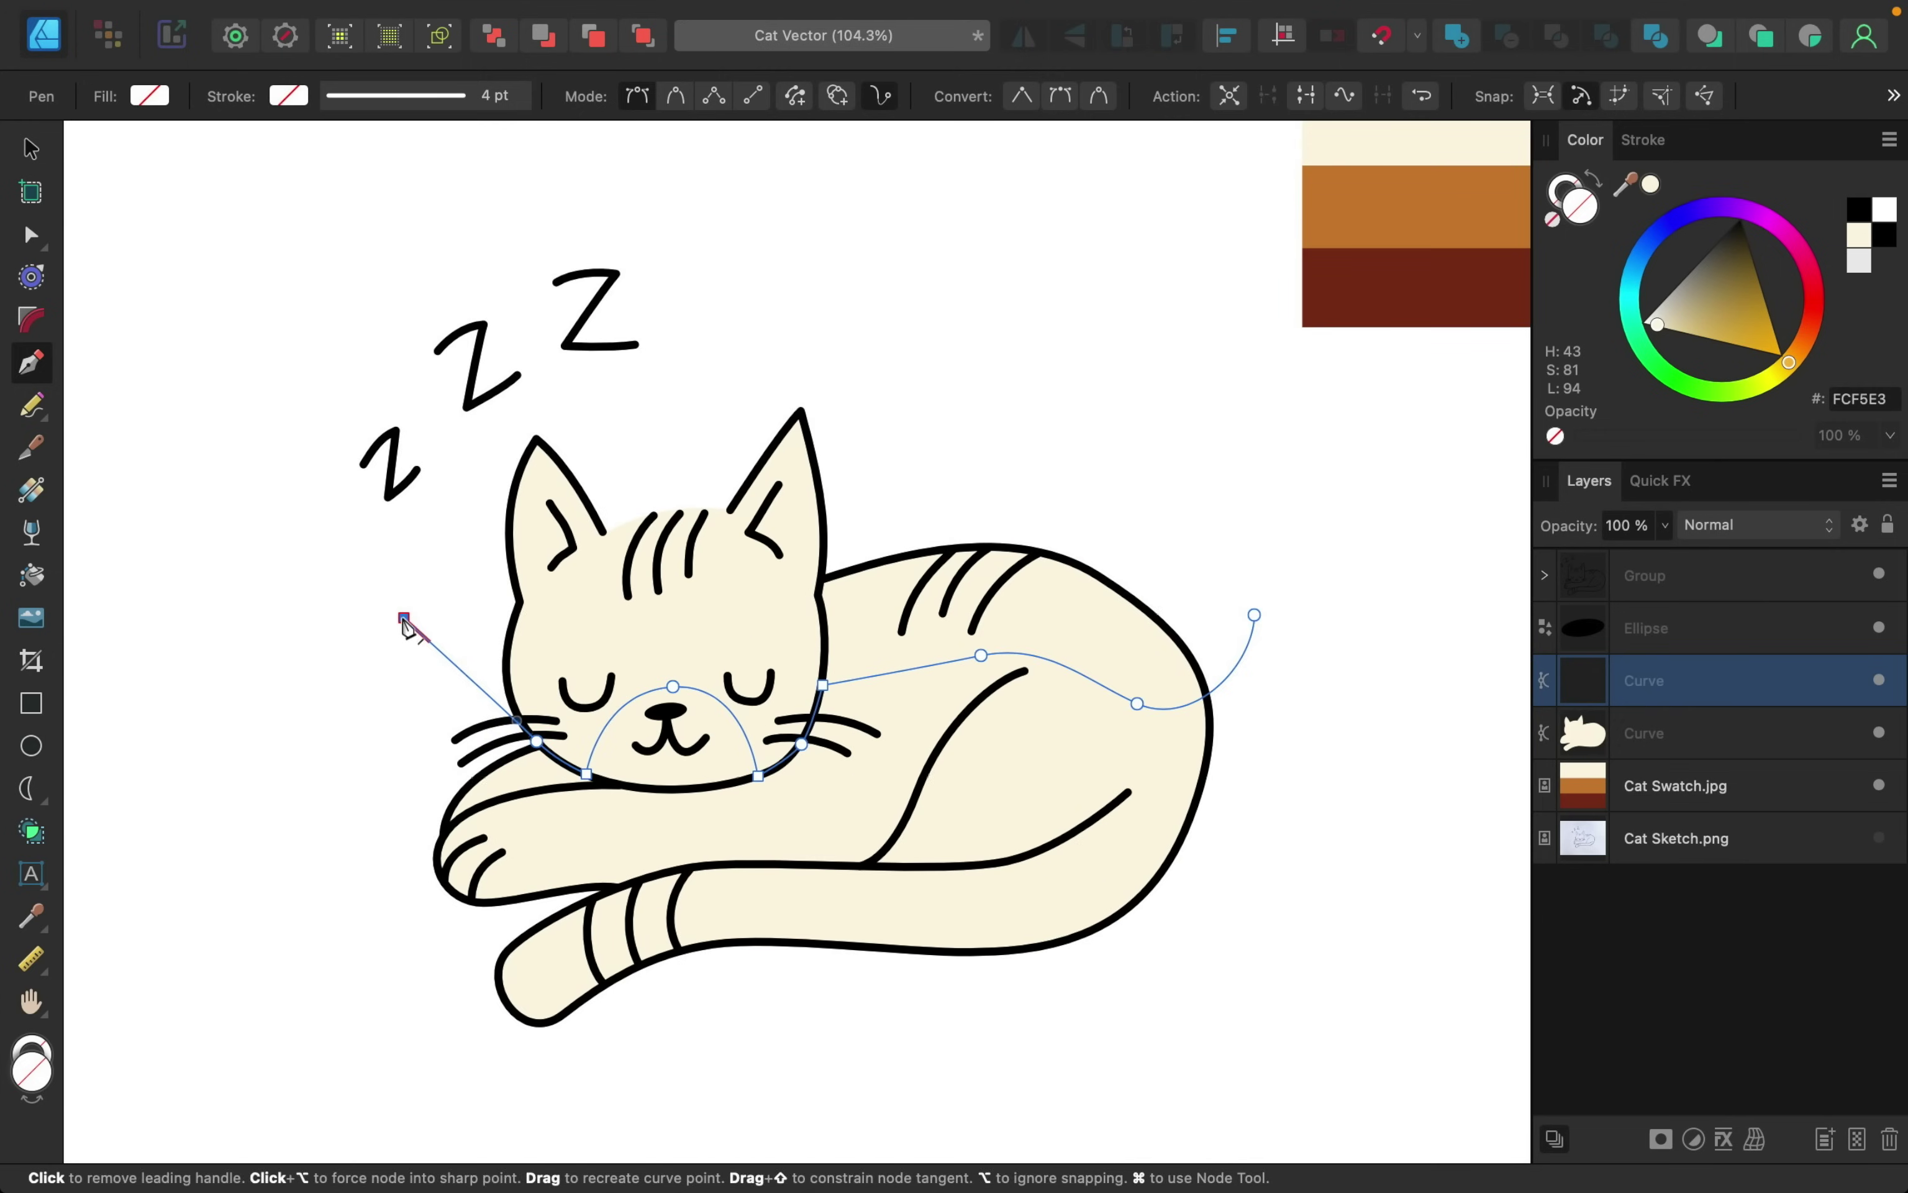
{"action": "left_click", "coordinate": [1091, 349]}
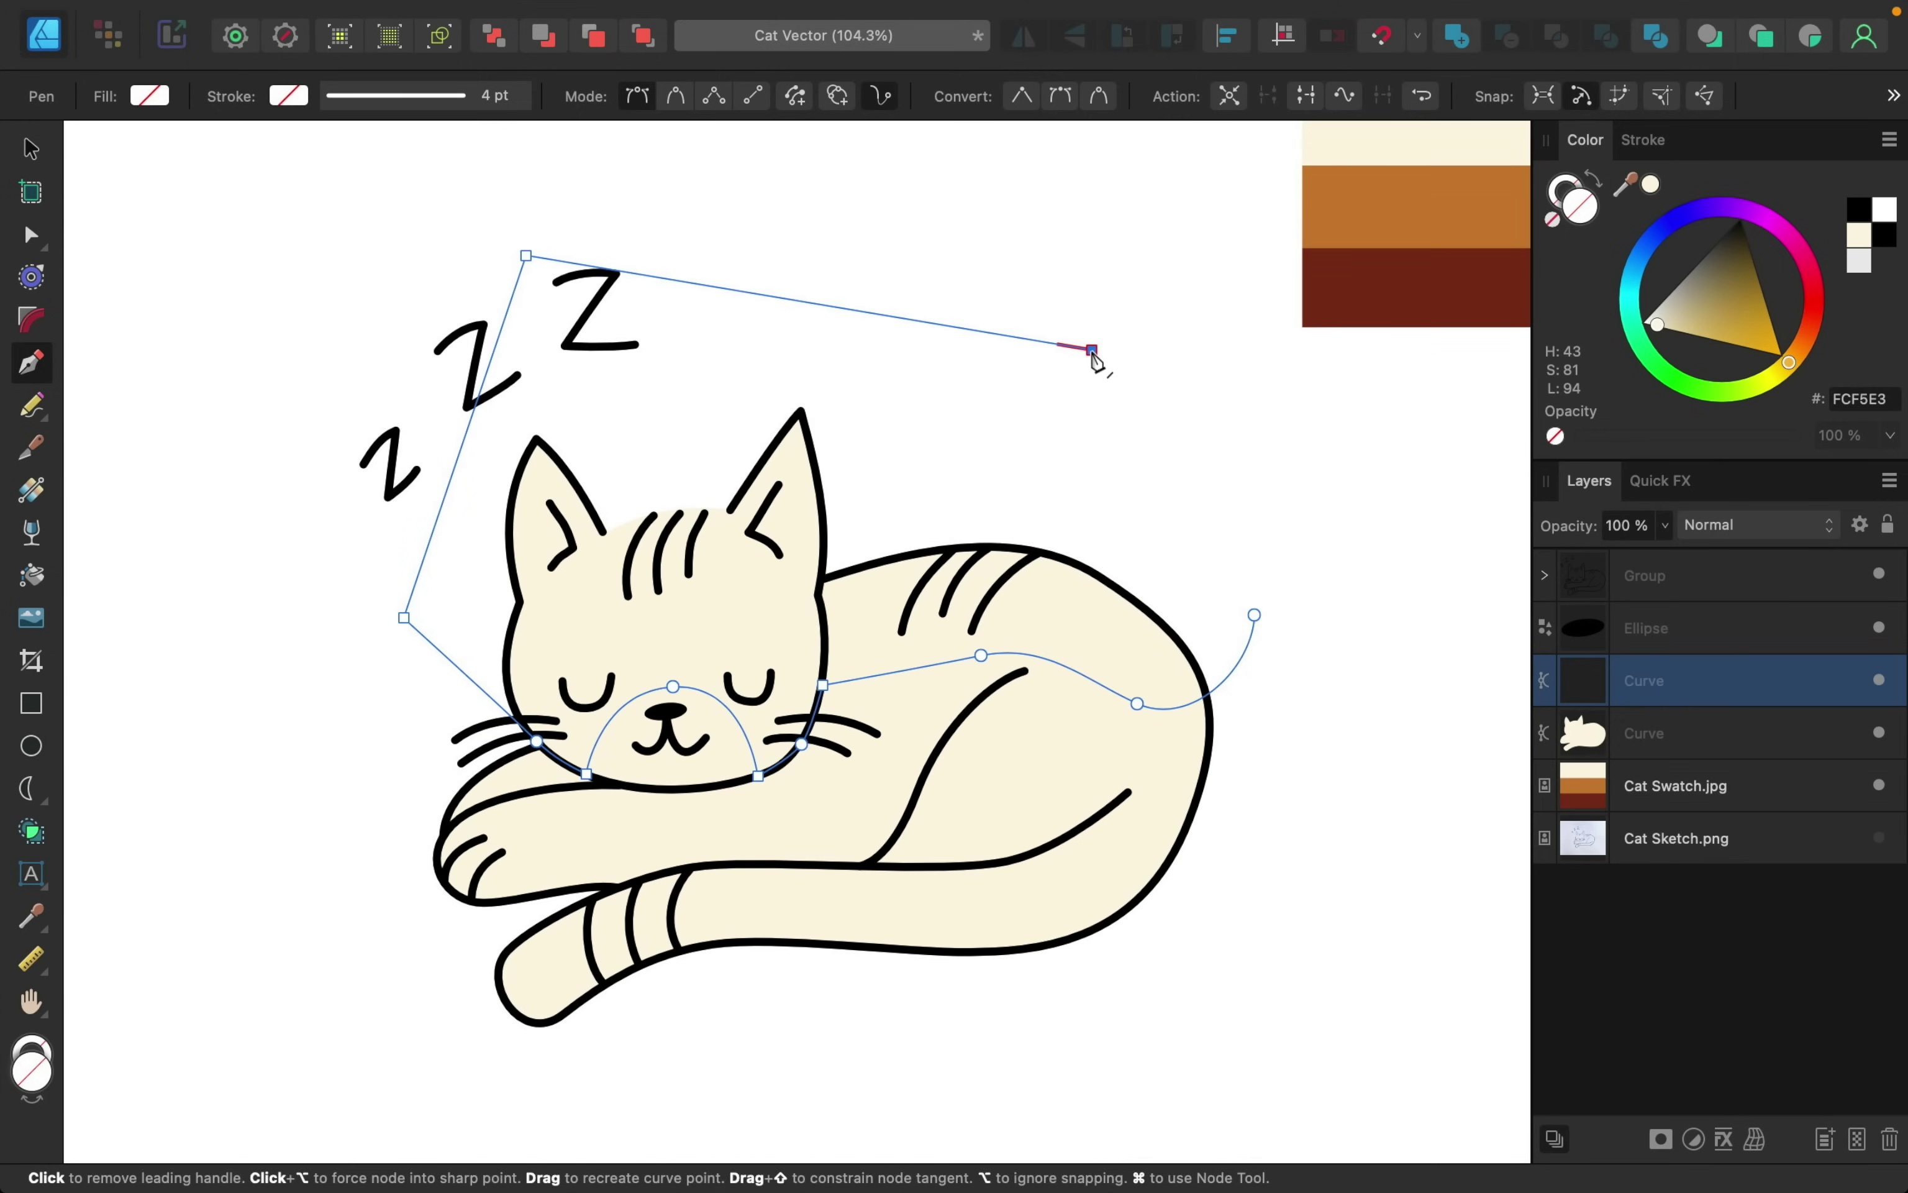
{"action": "left_click", "coordinate": [1254, 614]}
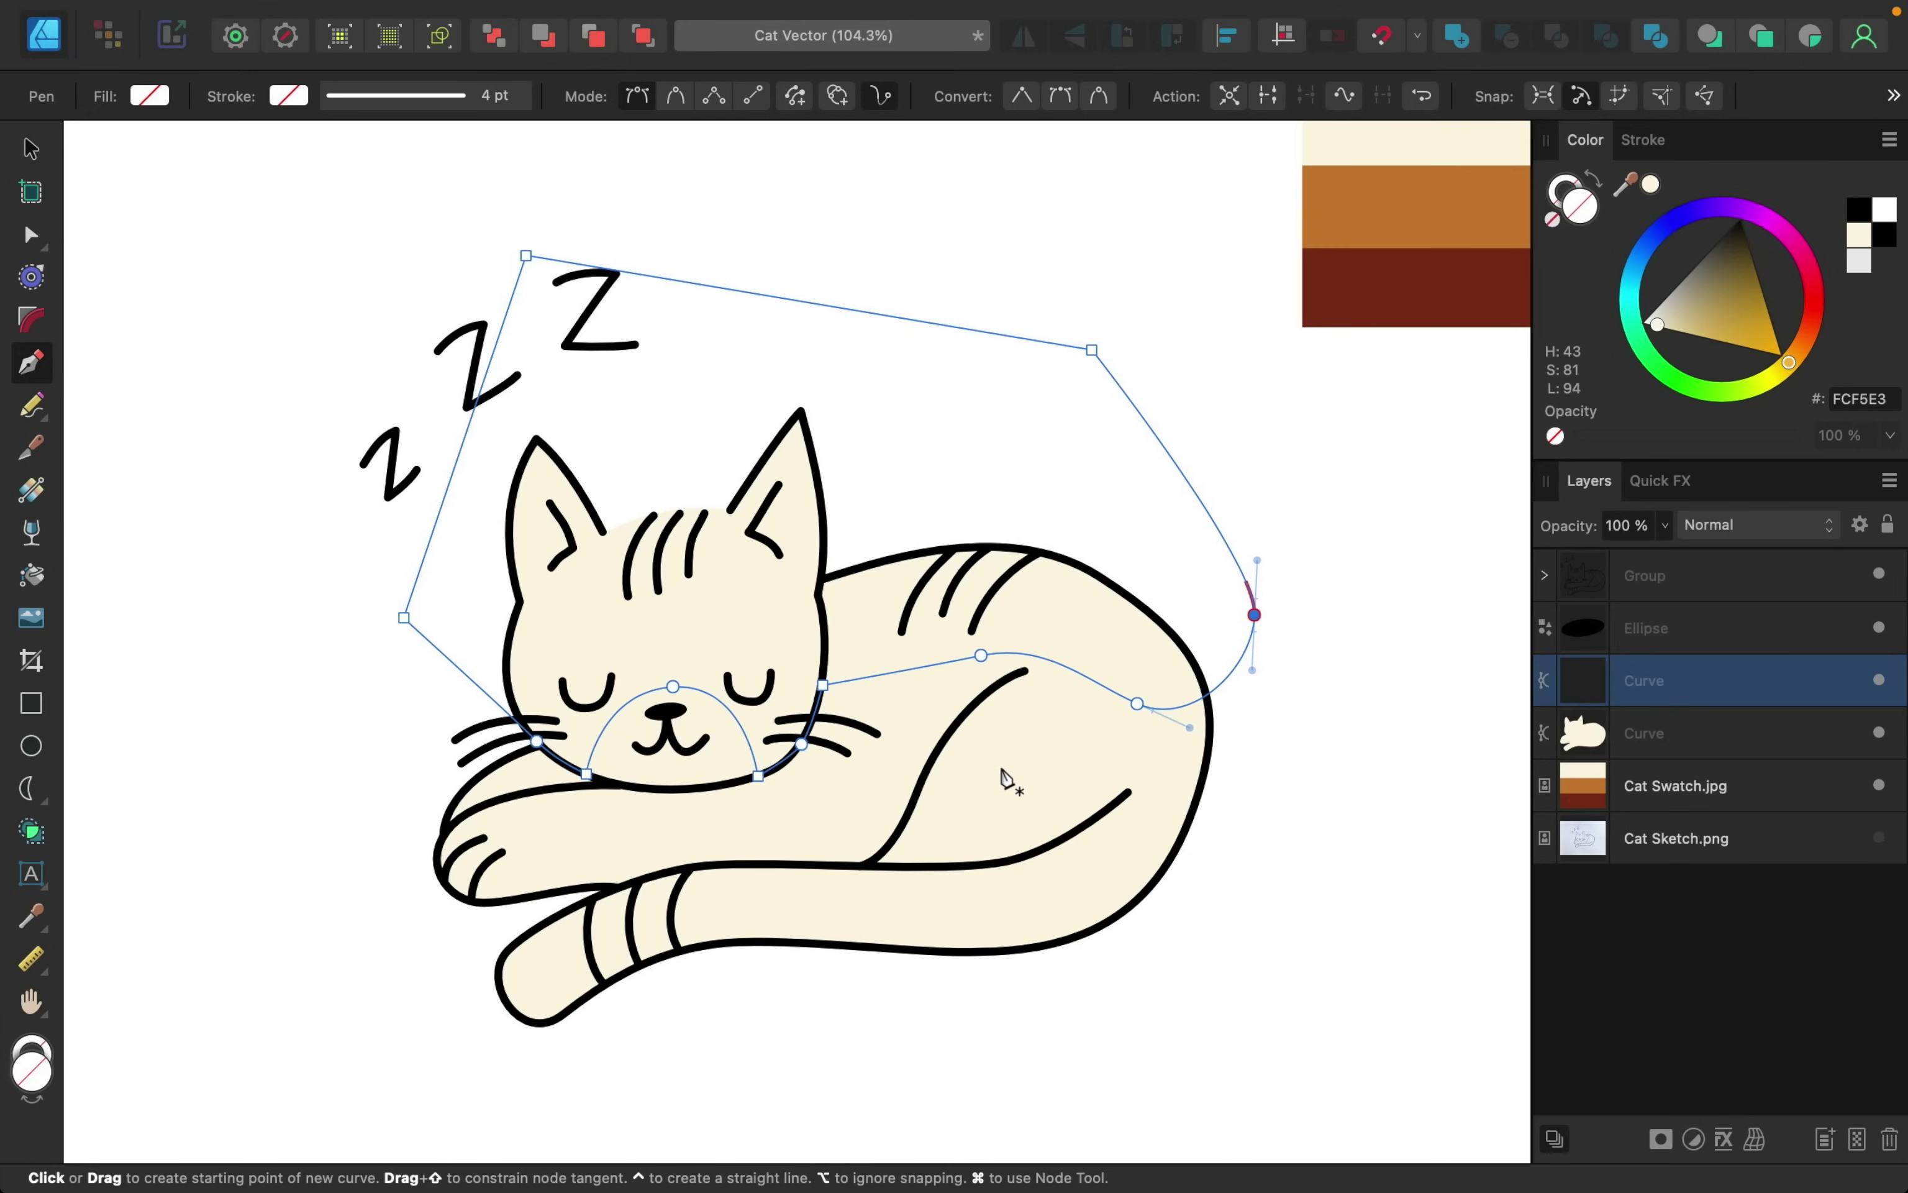
- Fill the closed shape with the orange sampled from the swatch image and clip it inside the cream cat silhouette
{"action": "scroll", "coordinate": [1006, 780], "scroll_direction": "right", "scroll_amount": 2}
{"action": "scroll", "coordinate": [1006, 780], "scroll_direction": "up", "scroll_amount": 1}
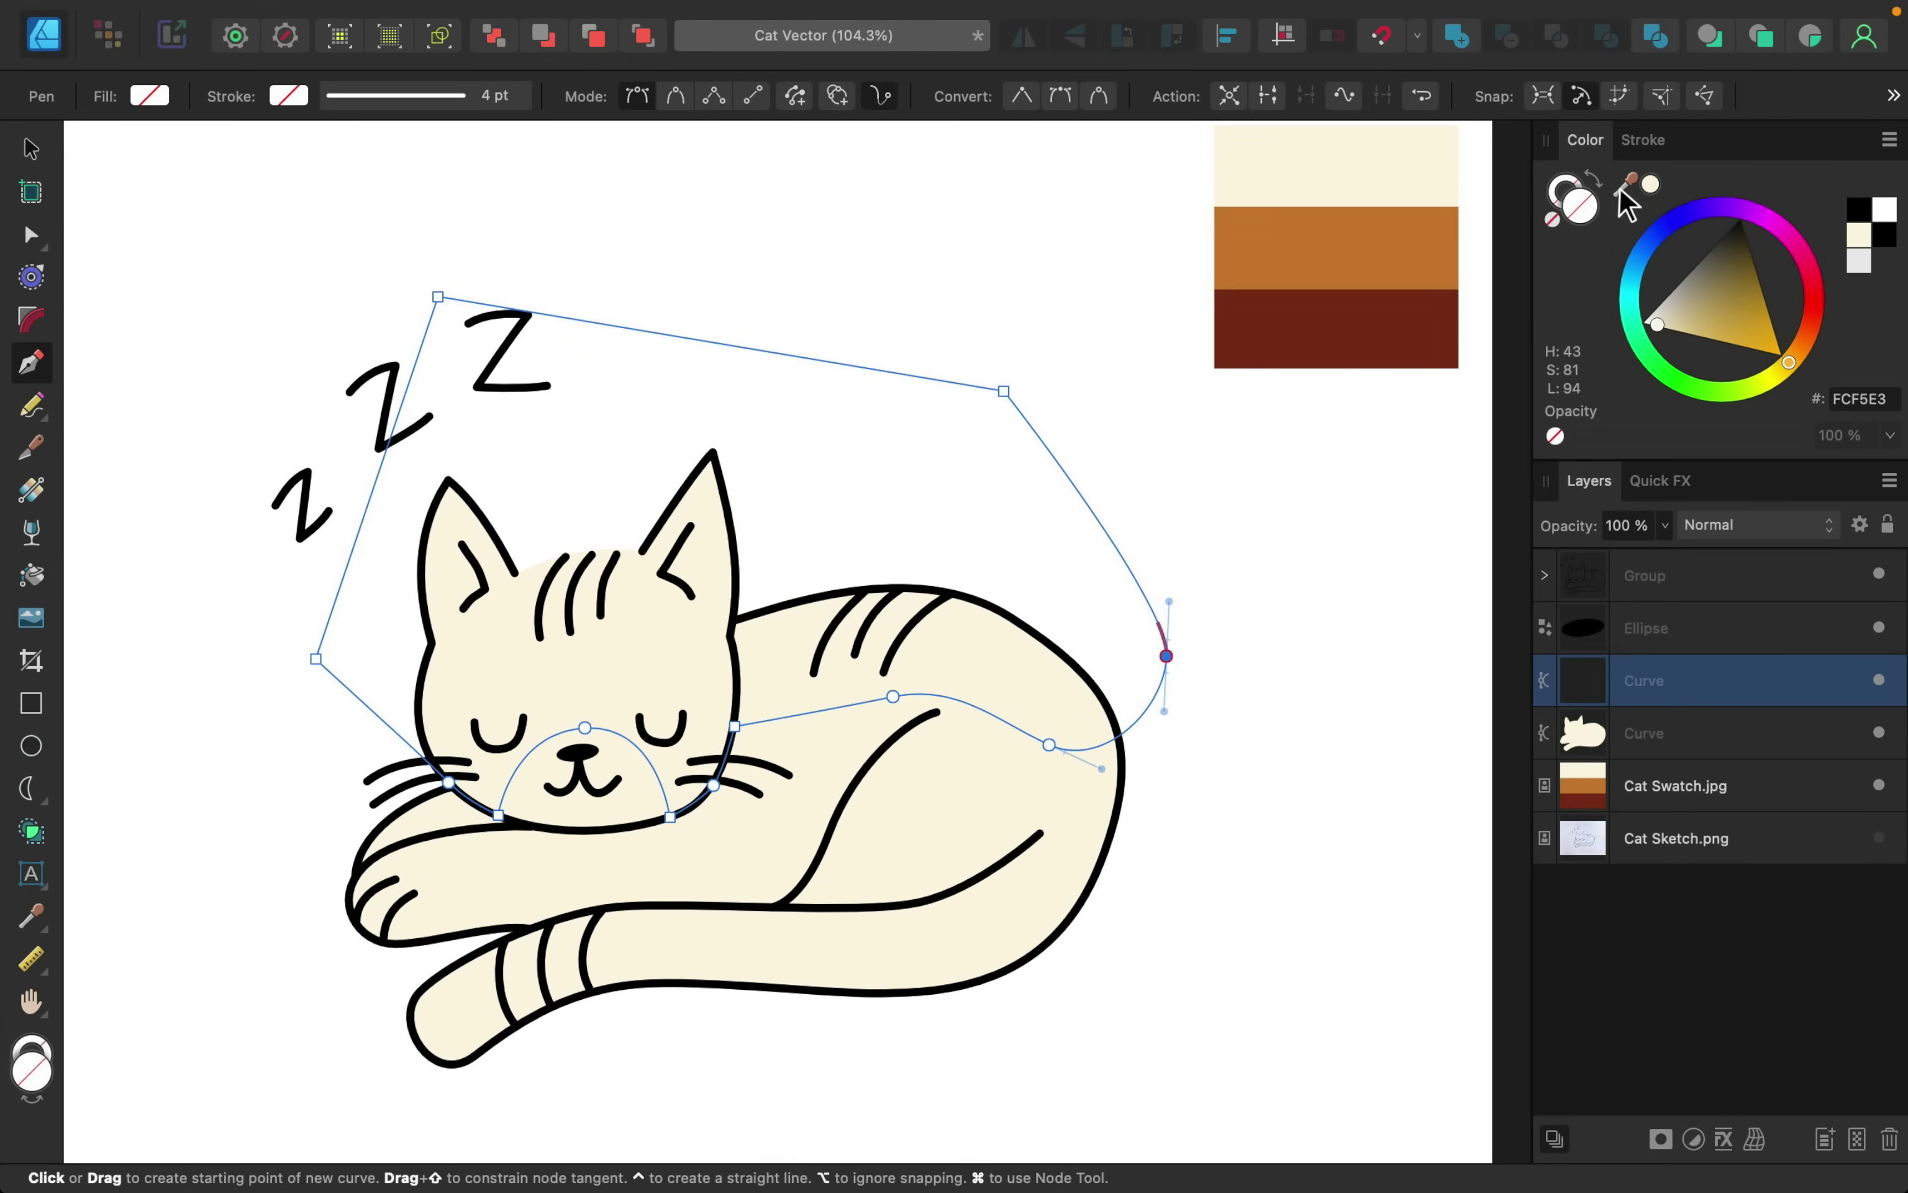
{"action": "left_click_drag", "start_coordinate": [1627, 186], "coordinate": [1387, 243]}
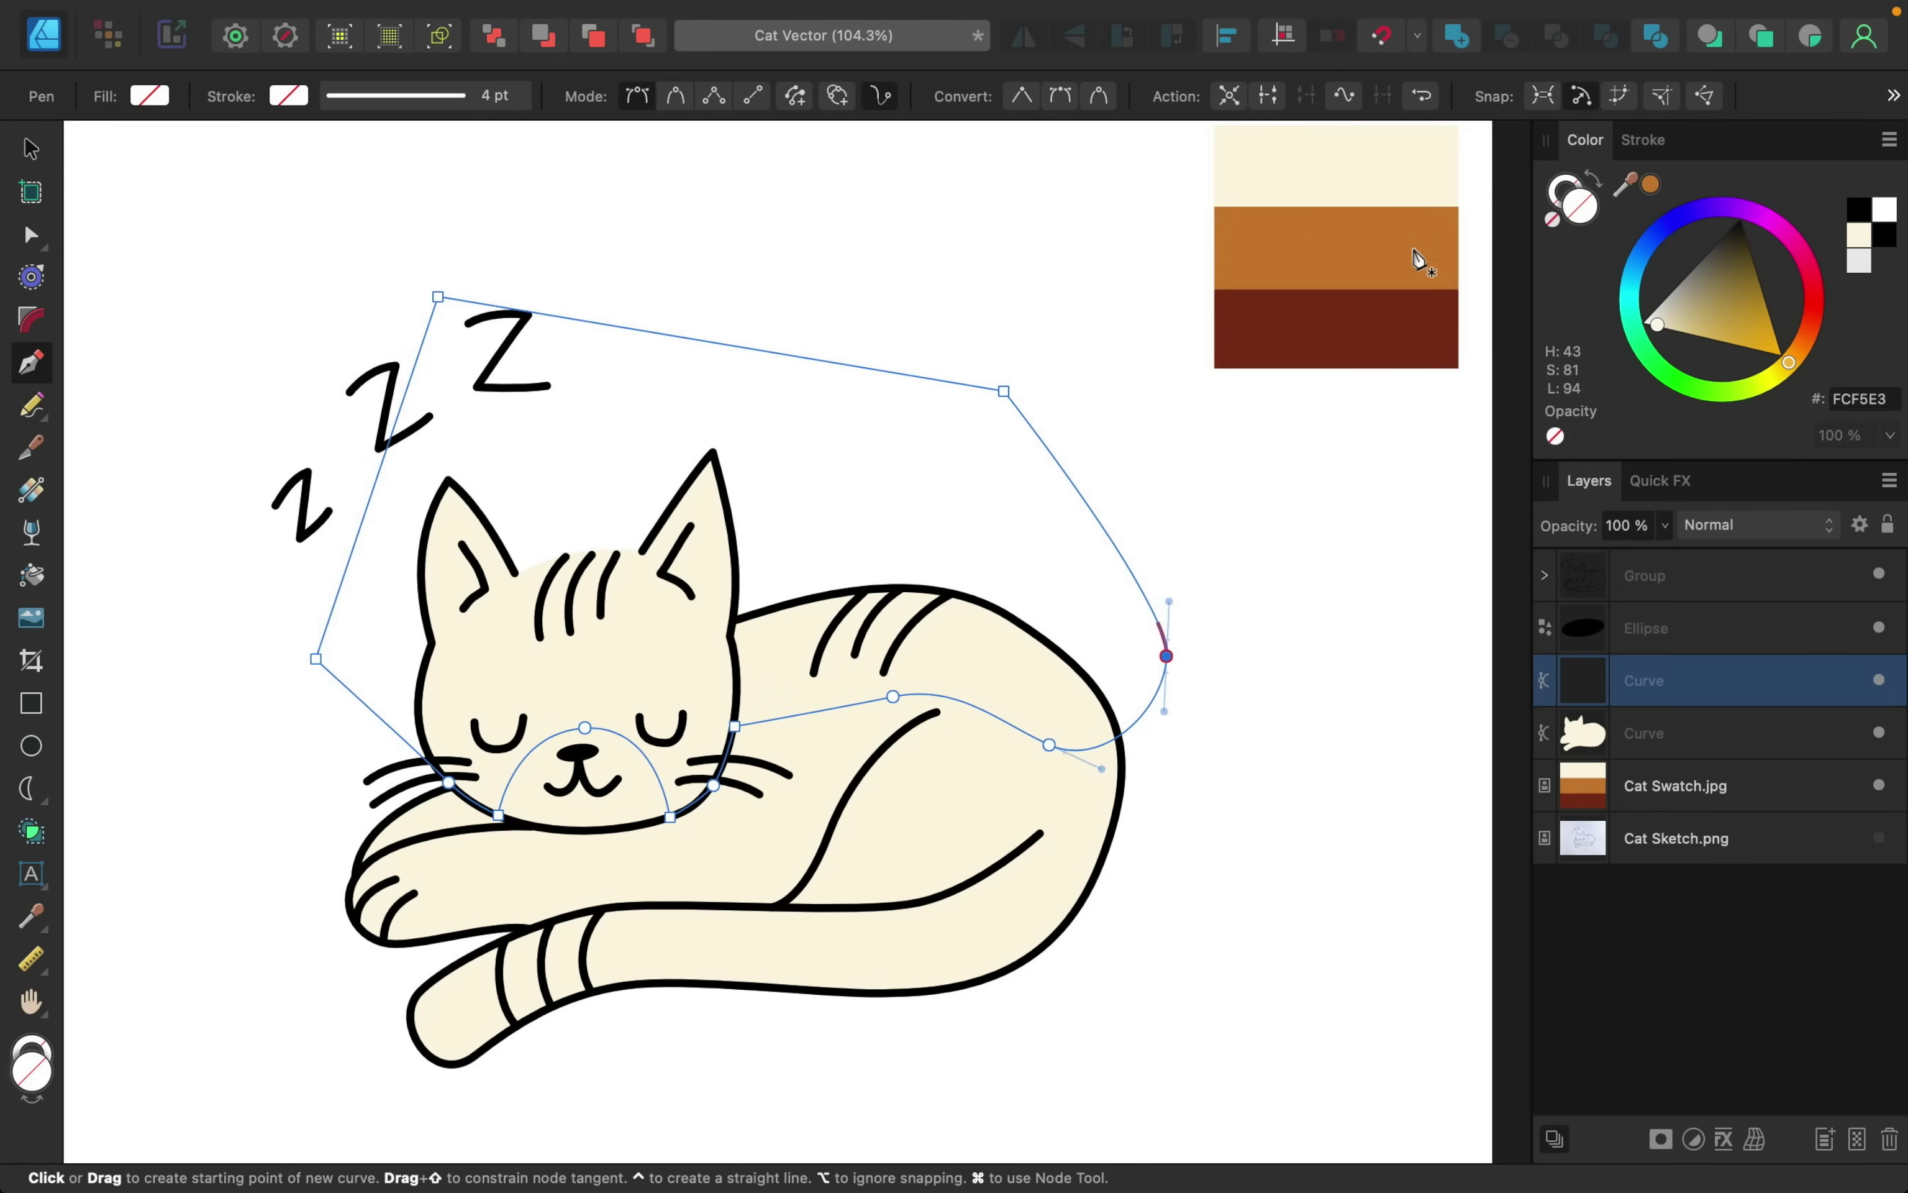
{"action": "left_click", "coordinate": [1651, 185]}
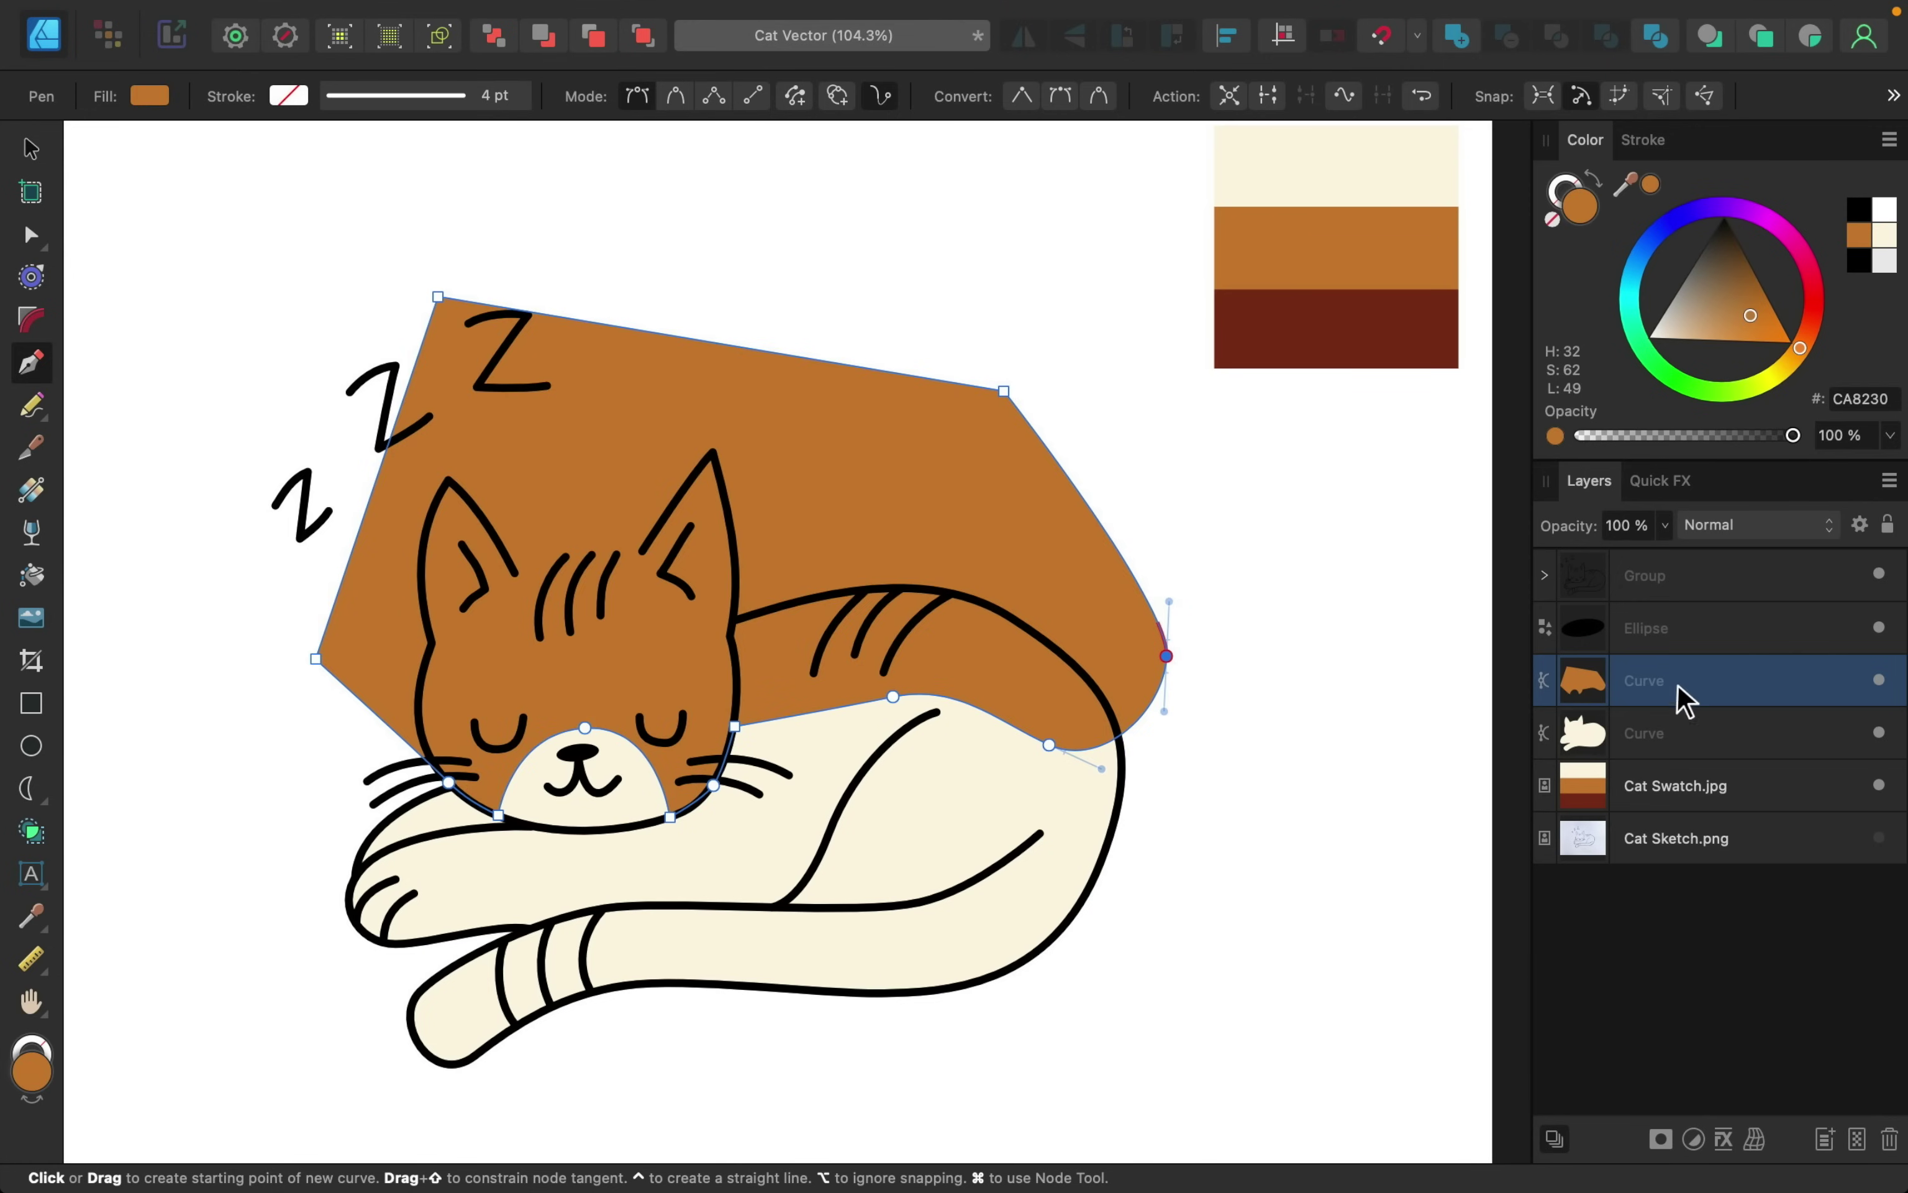
{"action": "left_click_drag", "start_coordinate": [1634, 682], "coordinate": [1632, 738]}
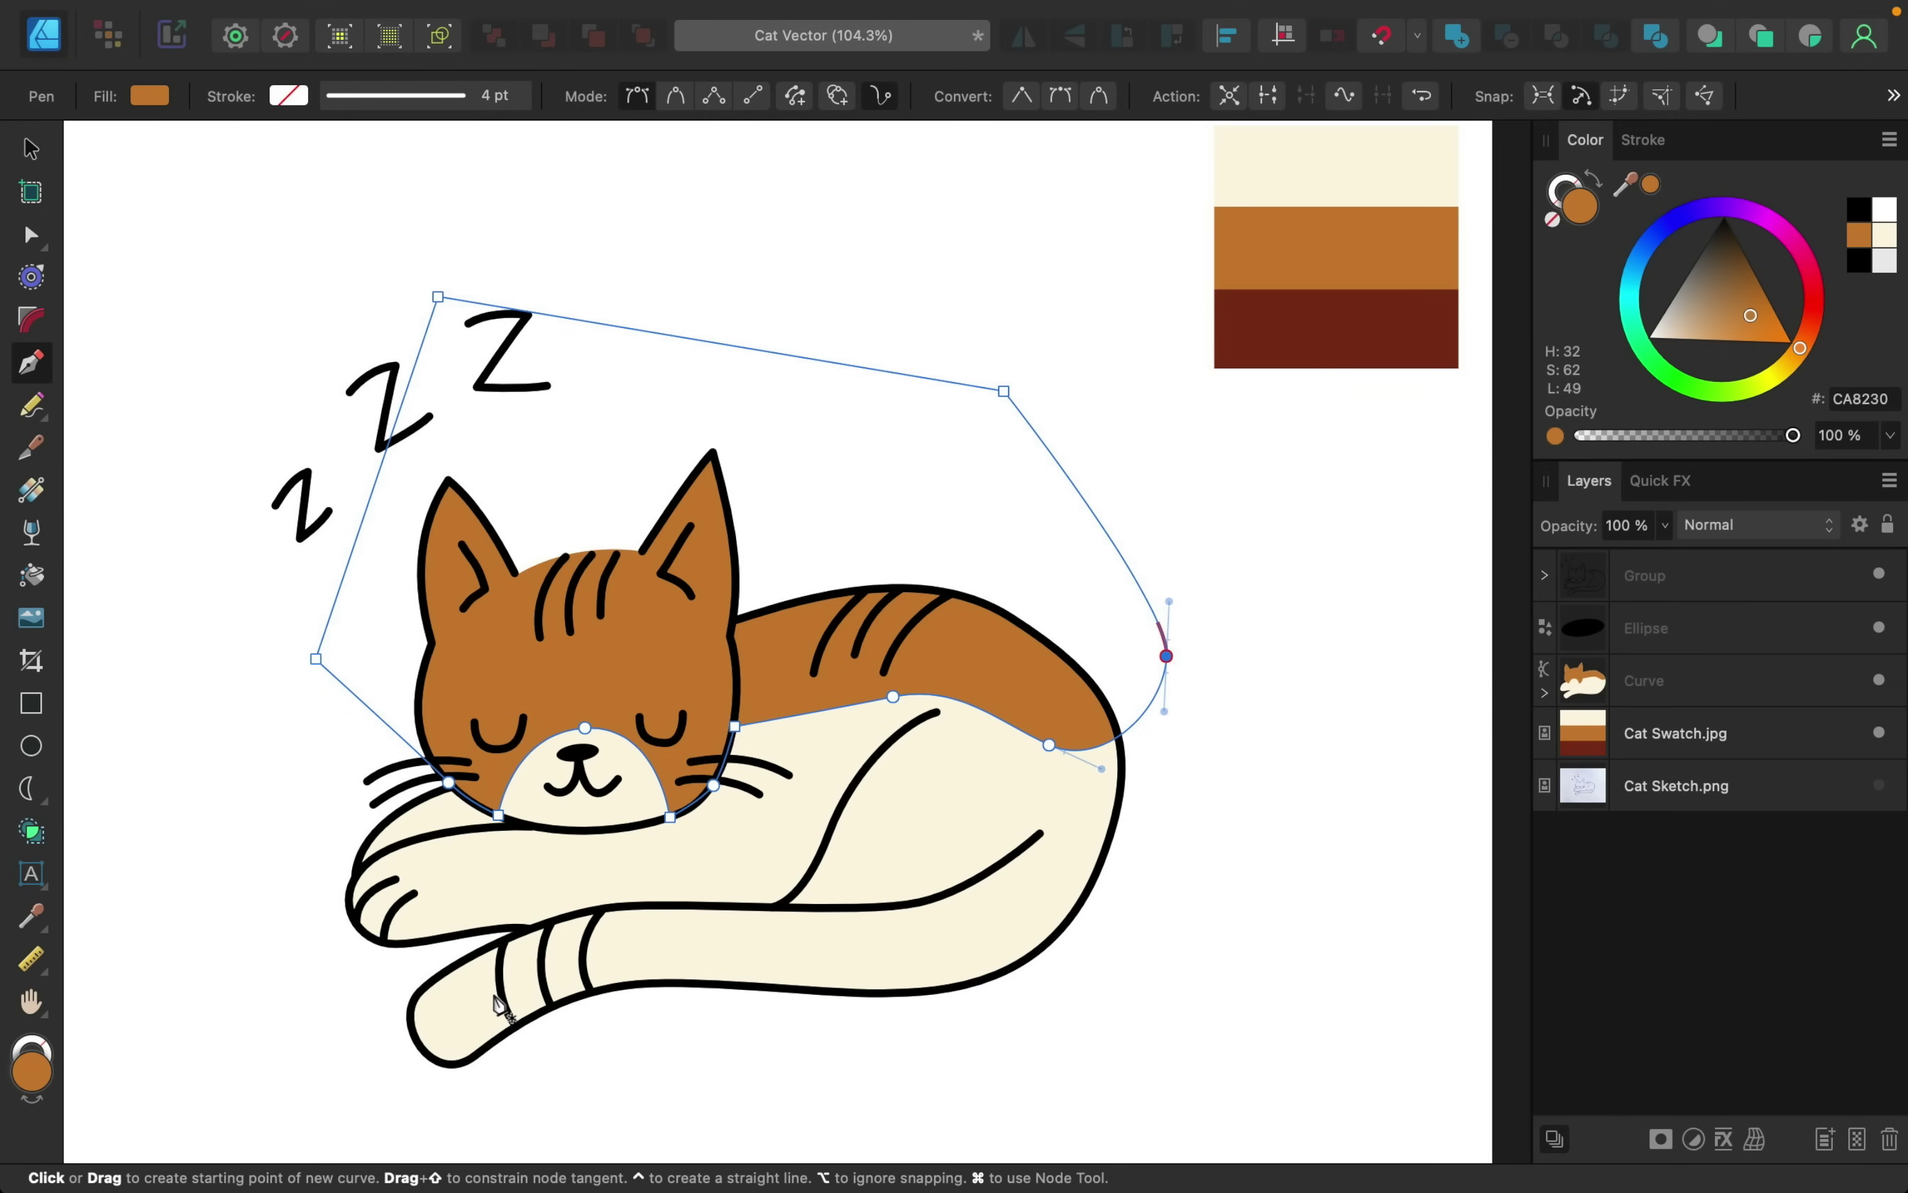
- Trace a closed Pen shape around the tail tip, bounded by the tail stripe farthest from the tip
{"action": "scroll", "coordinate": [498, 1004], "scroll_direction": "up", "scroll_amount": 5}
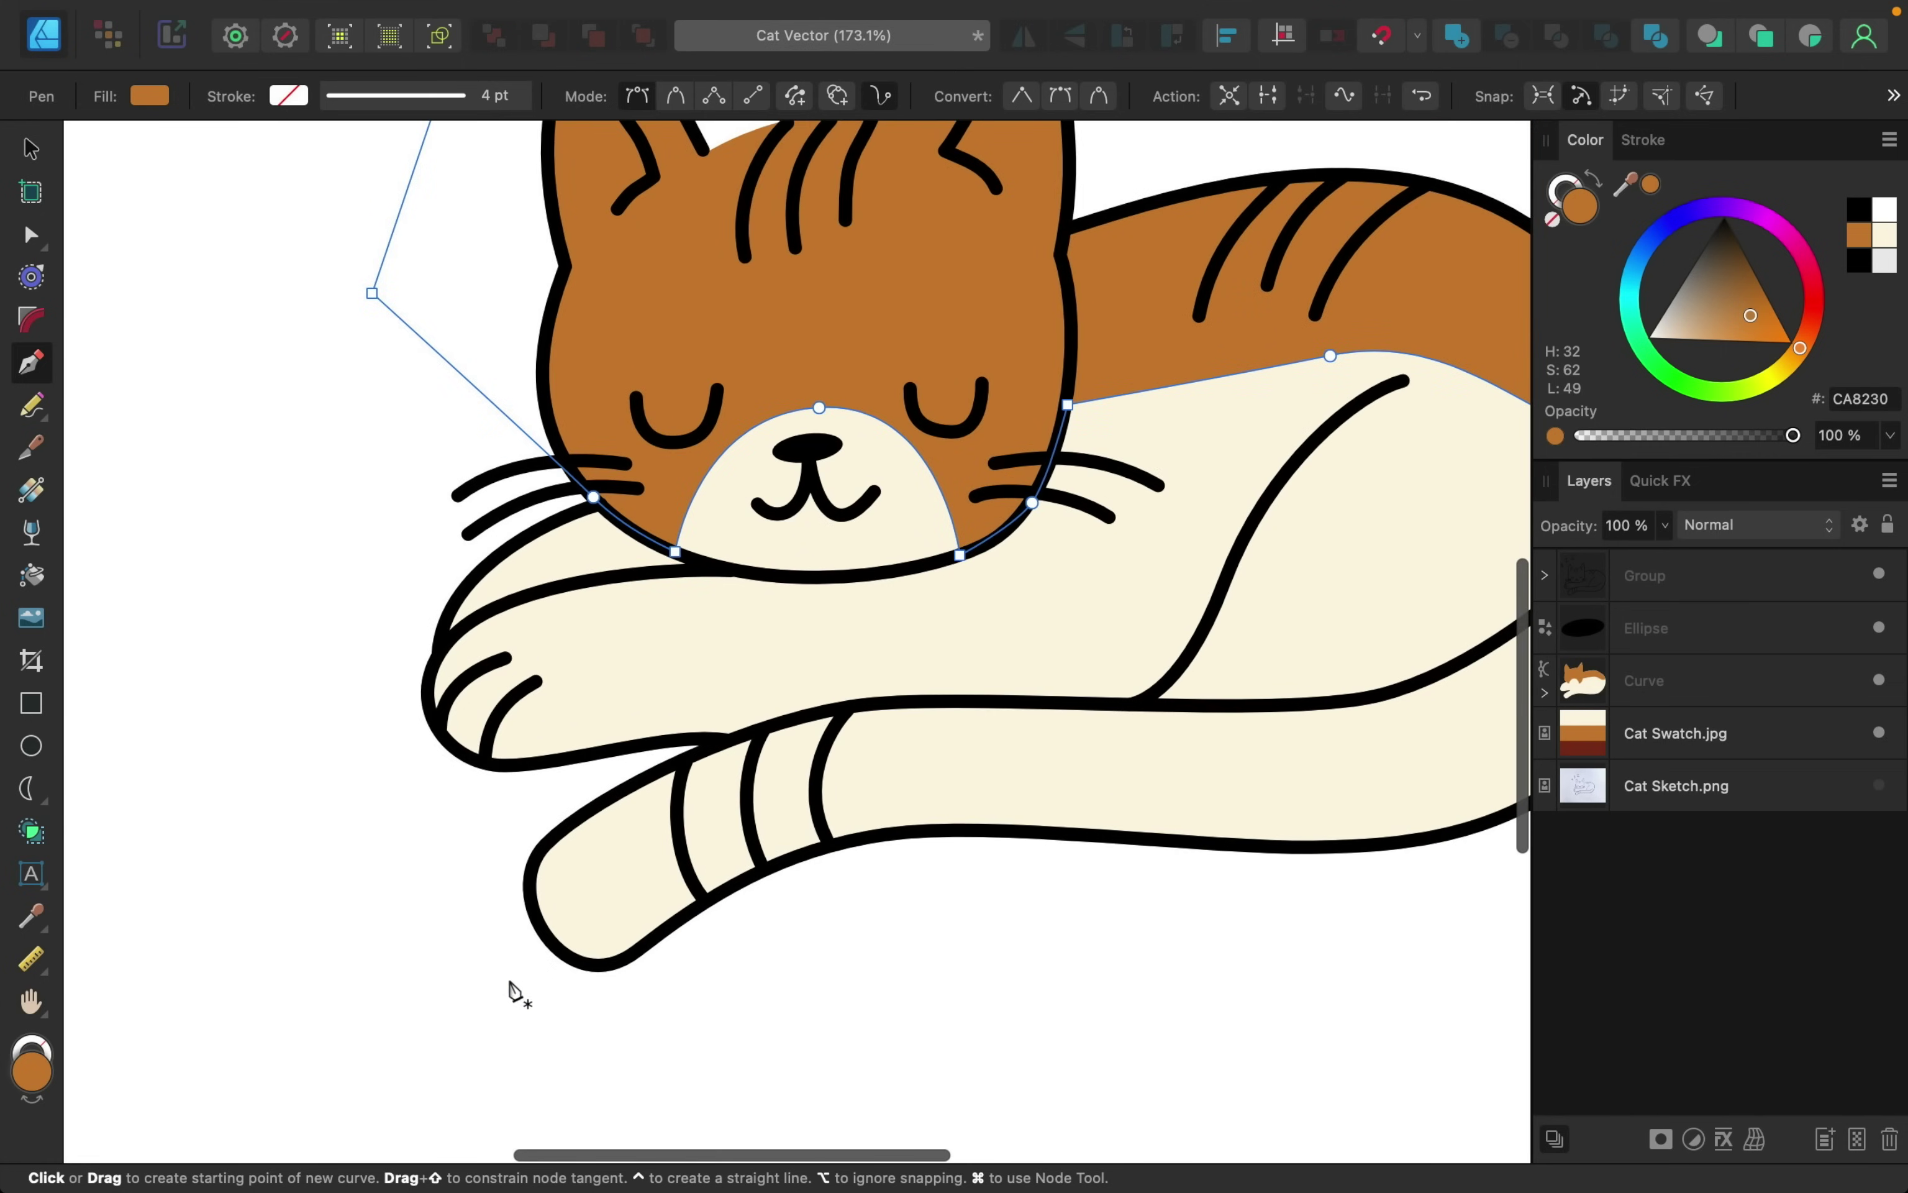
{"action": "left_click_drag", "start_coordinate": [538, 918], "coordinate": [688, 913]}
{"action": "left_click_drag", "start_coordinate": [802, 854], "coordinate": [848, 853]}
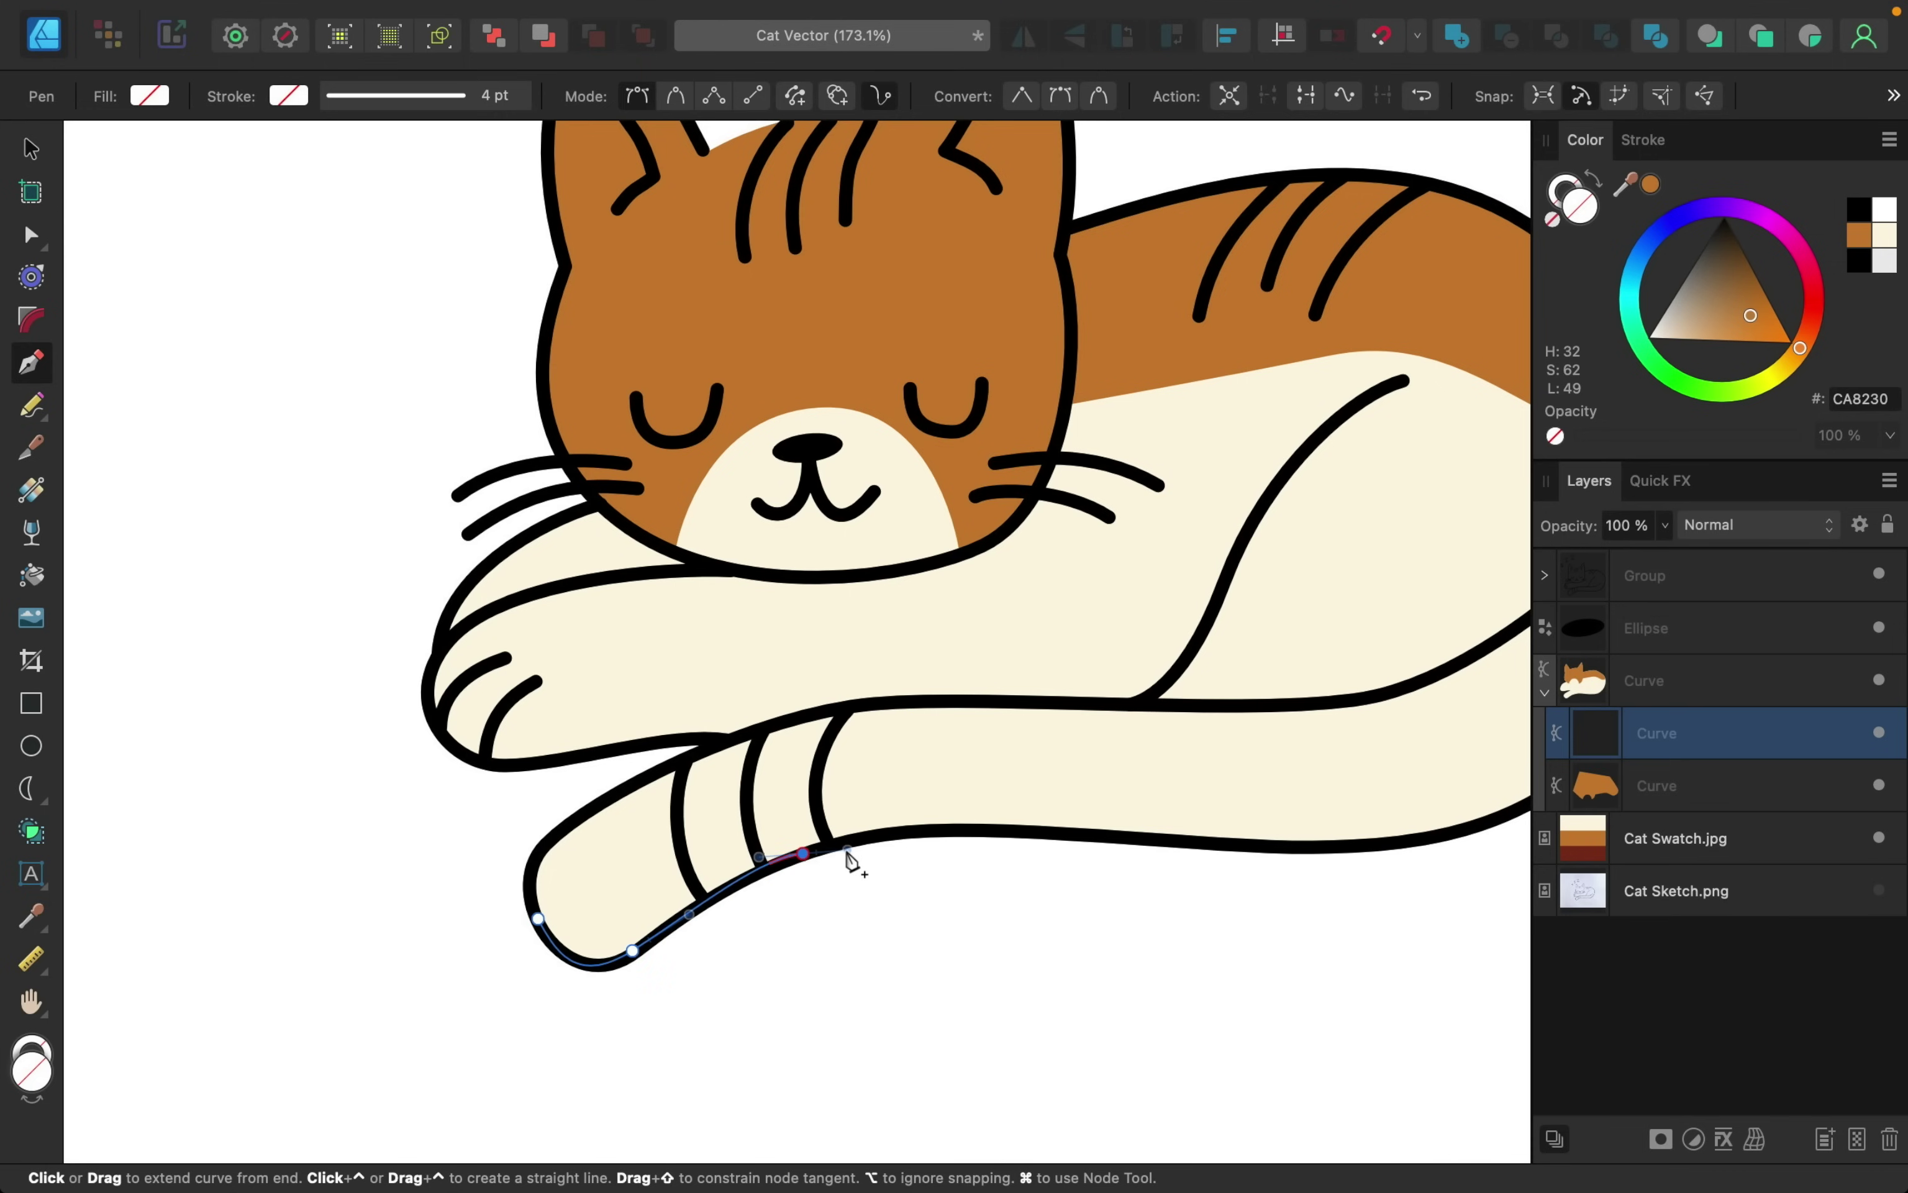
{"action": "left_click", "coordinate": [823, 828]}
{"action": "left_click_drag", "start_coordinate": [852, 707], "coordinate": [899, 684]}
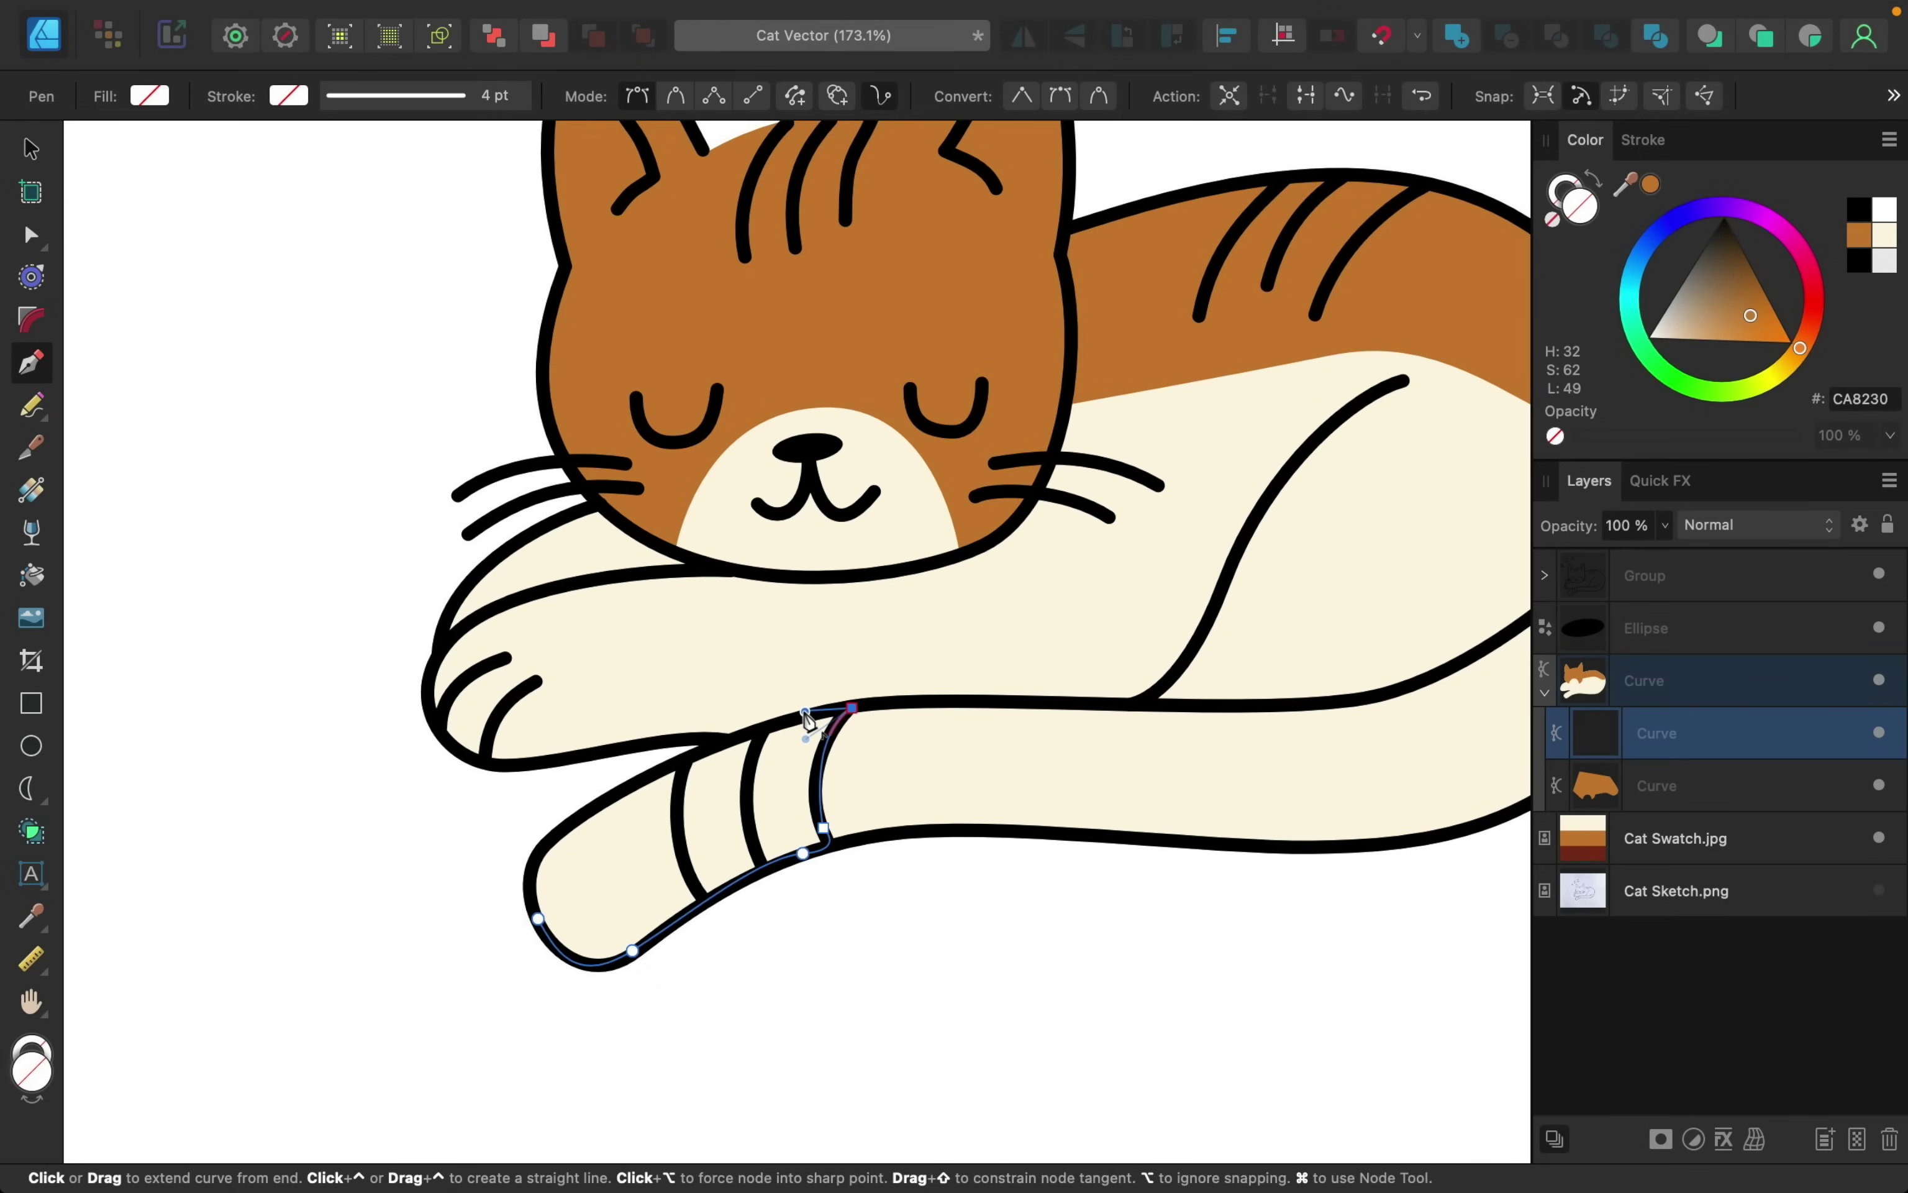
{"action": "left_click_drag", "start_coordinate": [666, 763], "coordinate": [600, 787]}
{"action": "left_click_drag", "start_coordinate": [530, 868], "coordinate": [576, 986]}
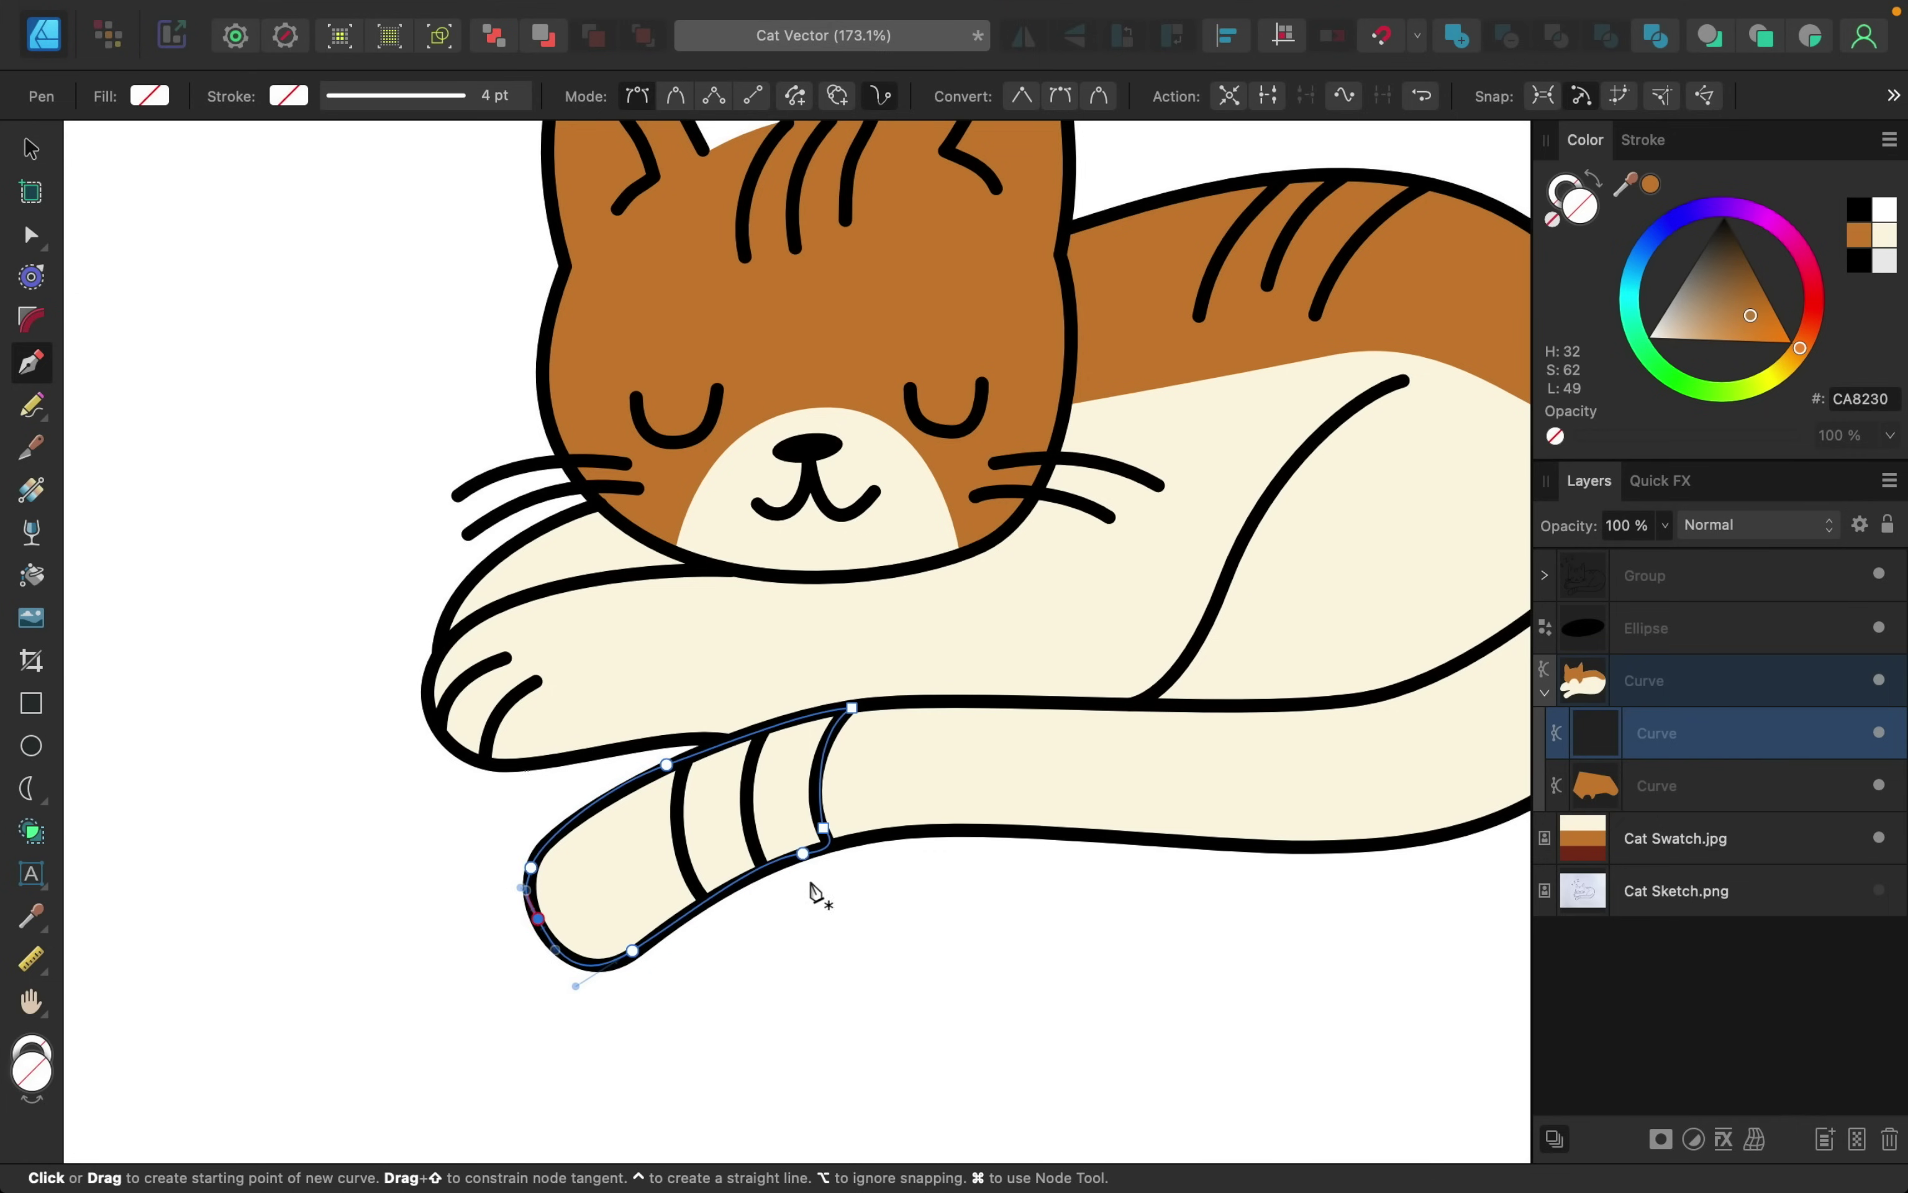
- Fill the tail tip shape with the sampled orange
{"action": "left_click", "coordinate": [1651, 186]}
{"action": "scroll", "coordinate": [1227, 567], "scroll_direction": "right", "scroll_amount": 5}
{"action": "scroll", "coordinate": [1227, 567], "scroll_direction": "up", "scroll_amount": 2}
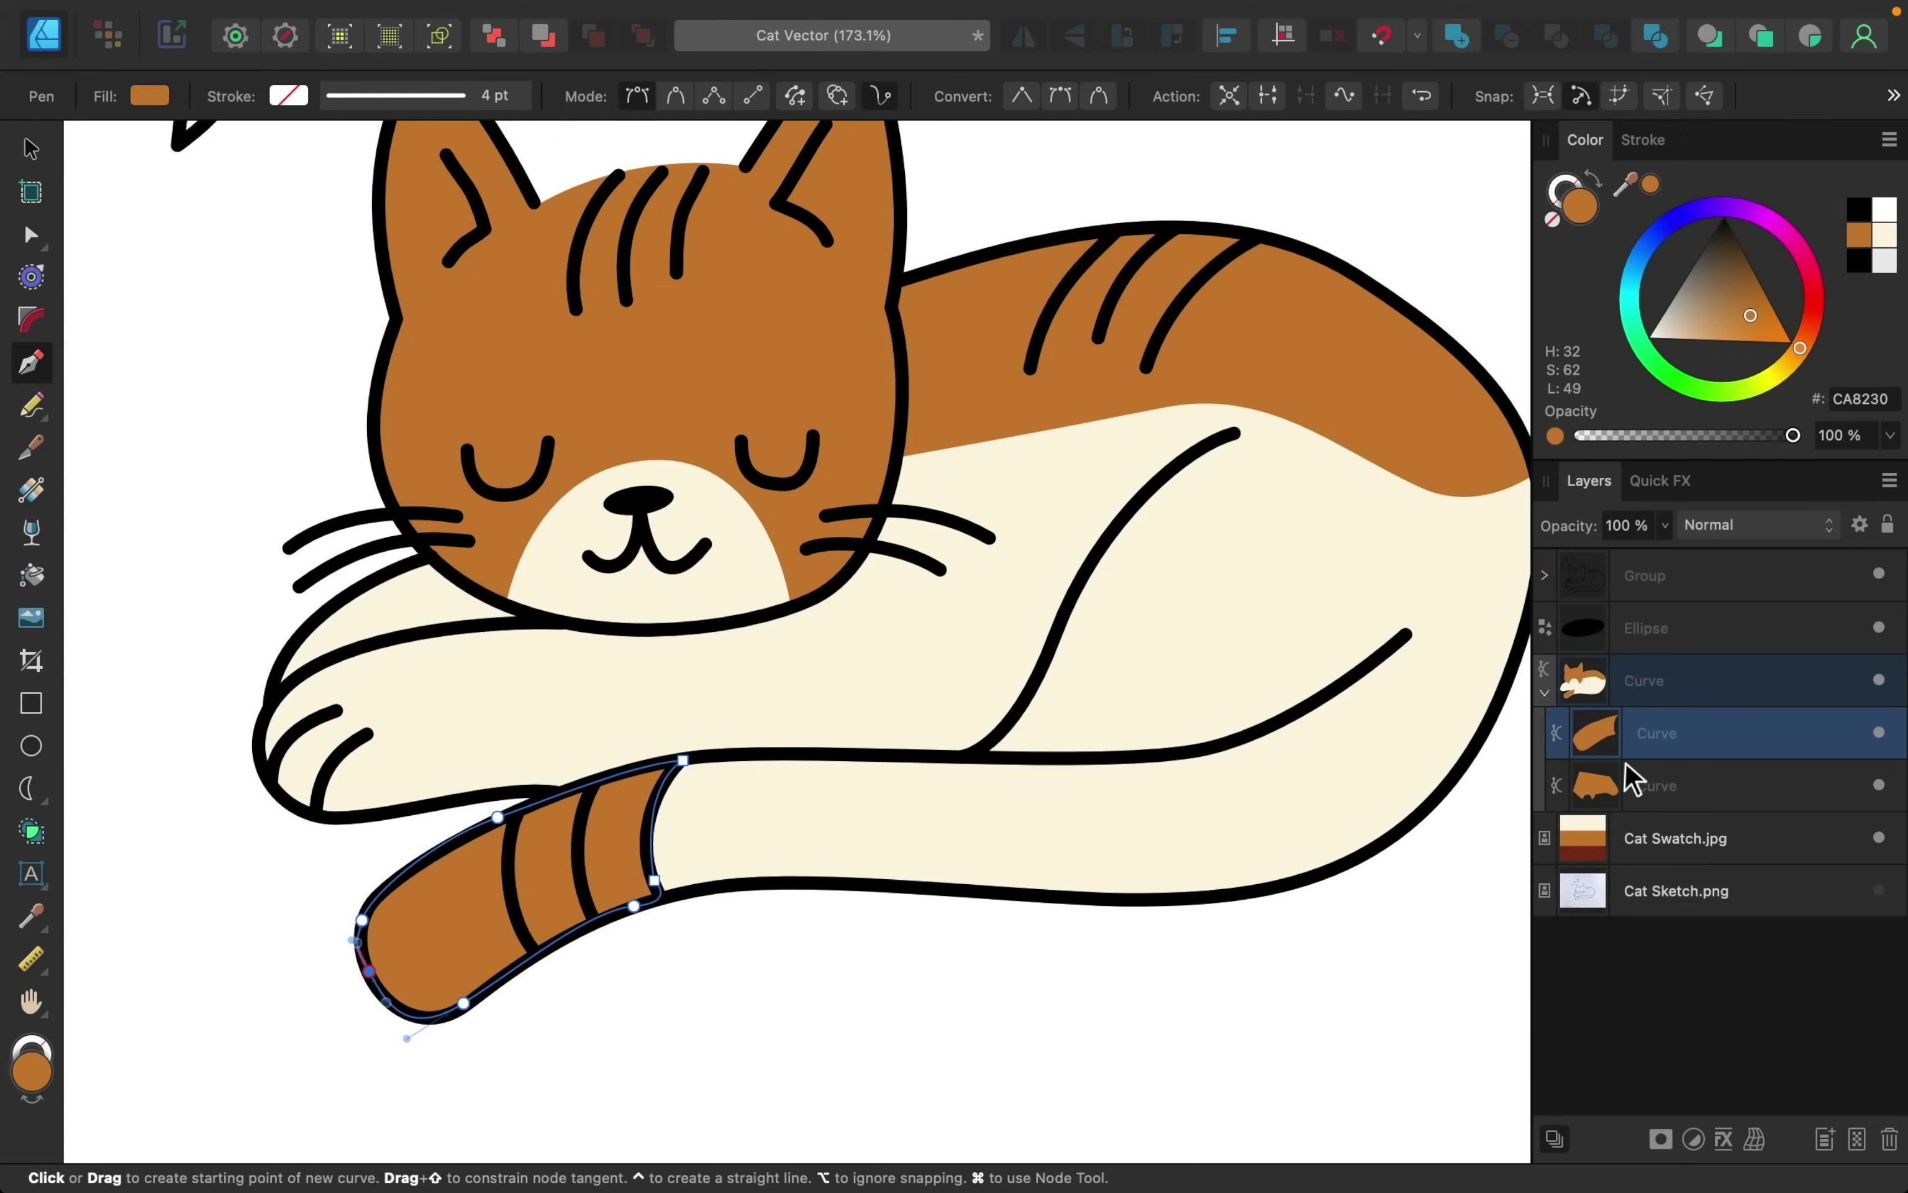
{"action": "scroll", "coordinate": [1192, 804], "scroll_direction": "down", "scroll_amount": 5}
{"action": "scroll", "coordinate": [1193, 804], "scroll_direction": "right", "scroll_amount": 2}
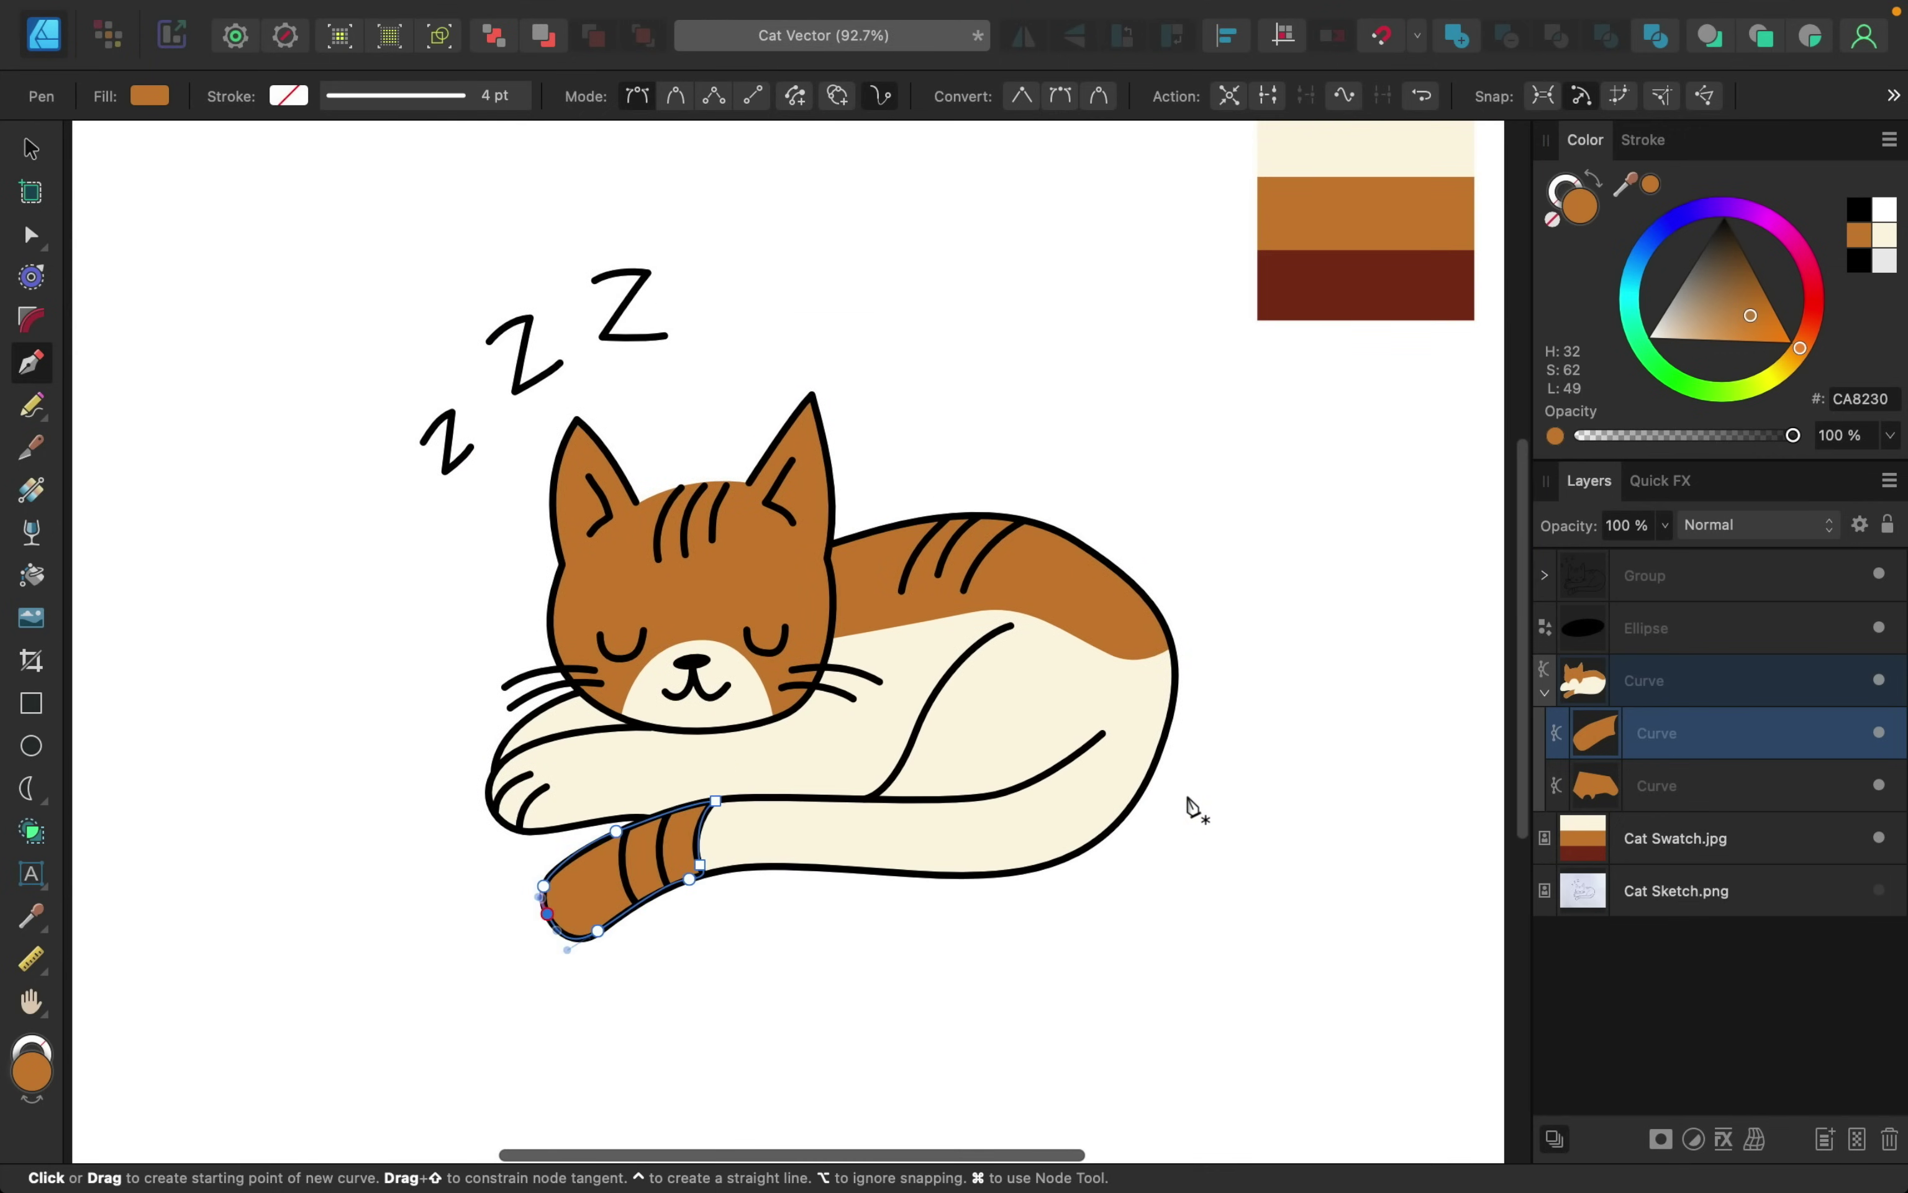
{"action": "scroll", "coordinate": [1191, 812], "scroll_direction": "down", "scroll_amount": 2}
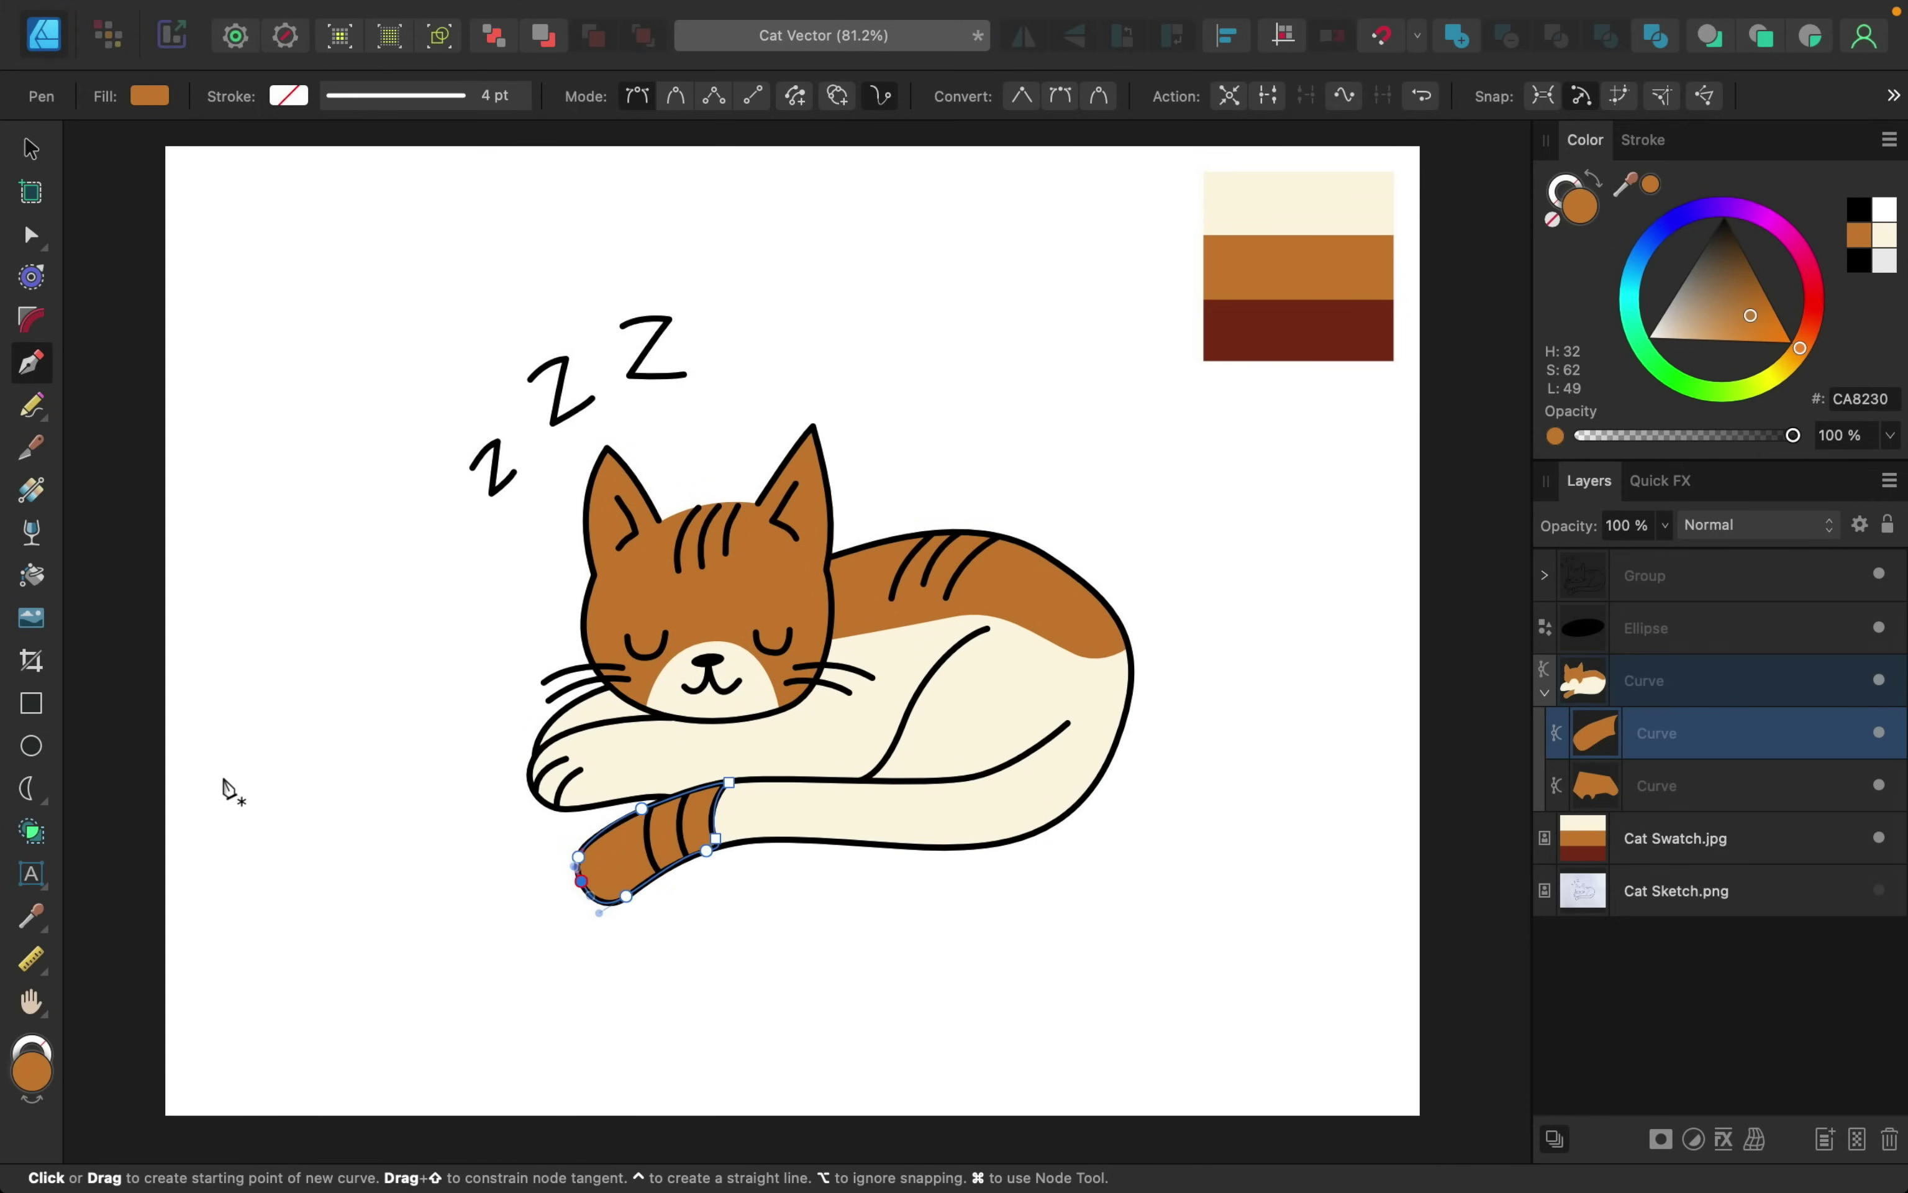
- Draw a rectangle covering the whole artboard and place its layer directly below Cat Swatch.jpg
{"action": "left_click", "coordinate": [31, 703]}
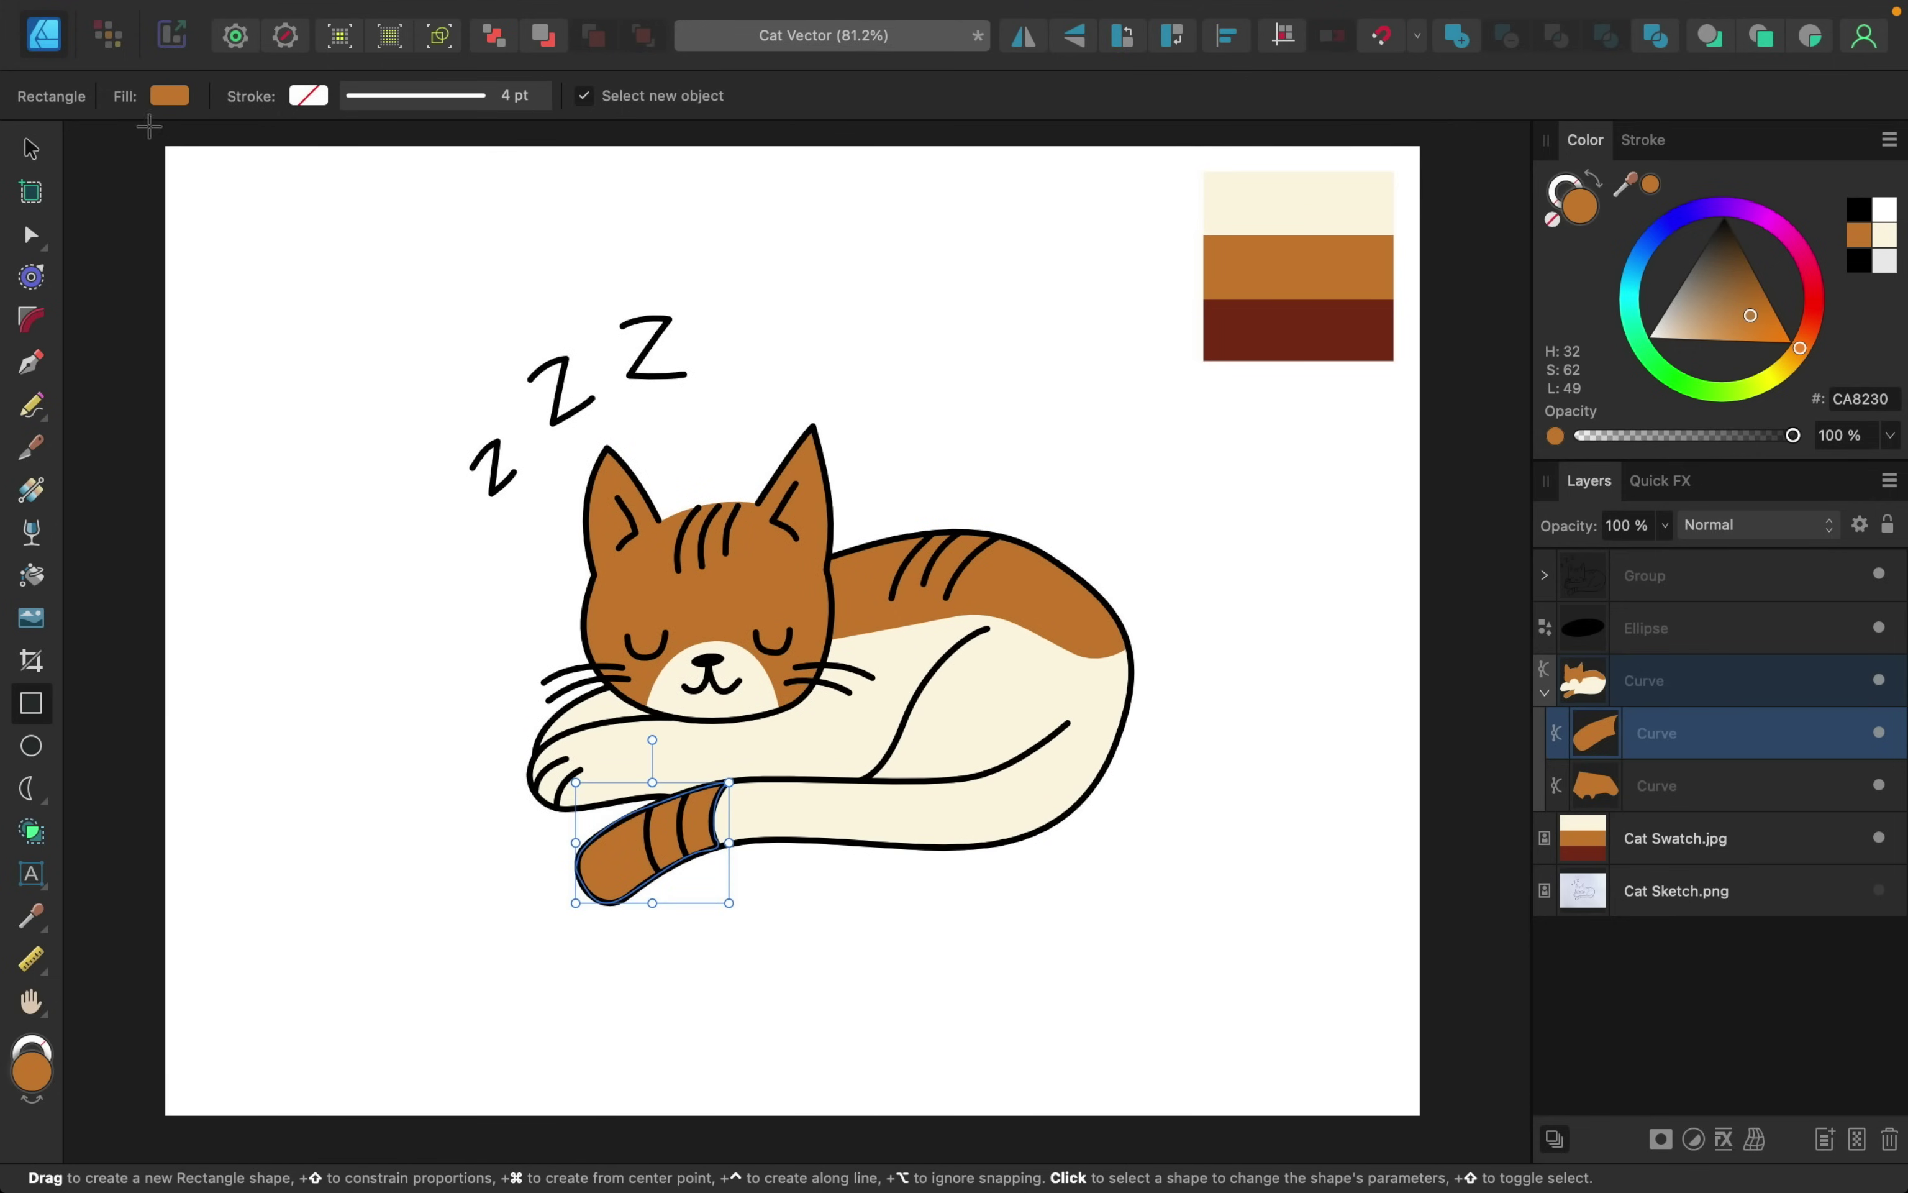
{"action": "left_click_drag", "start_coordinate": [148, 135], "coordinate": [1431, 1014]}
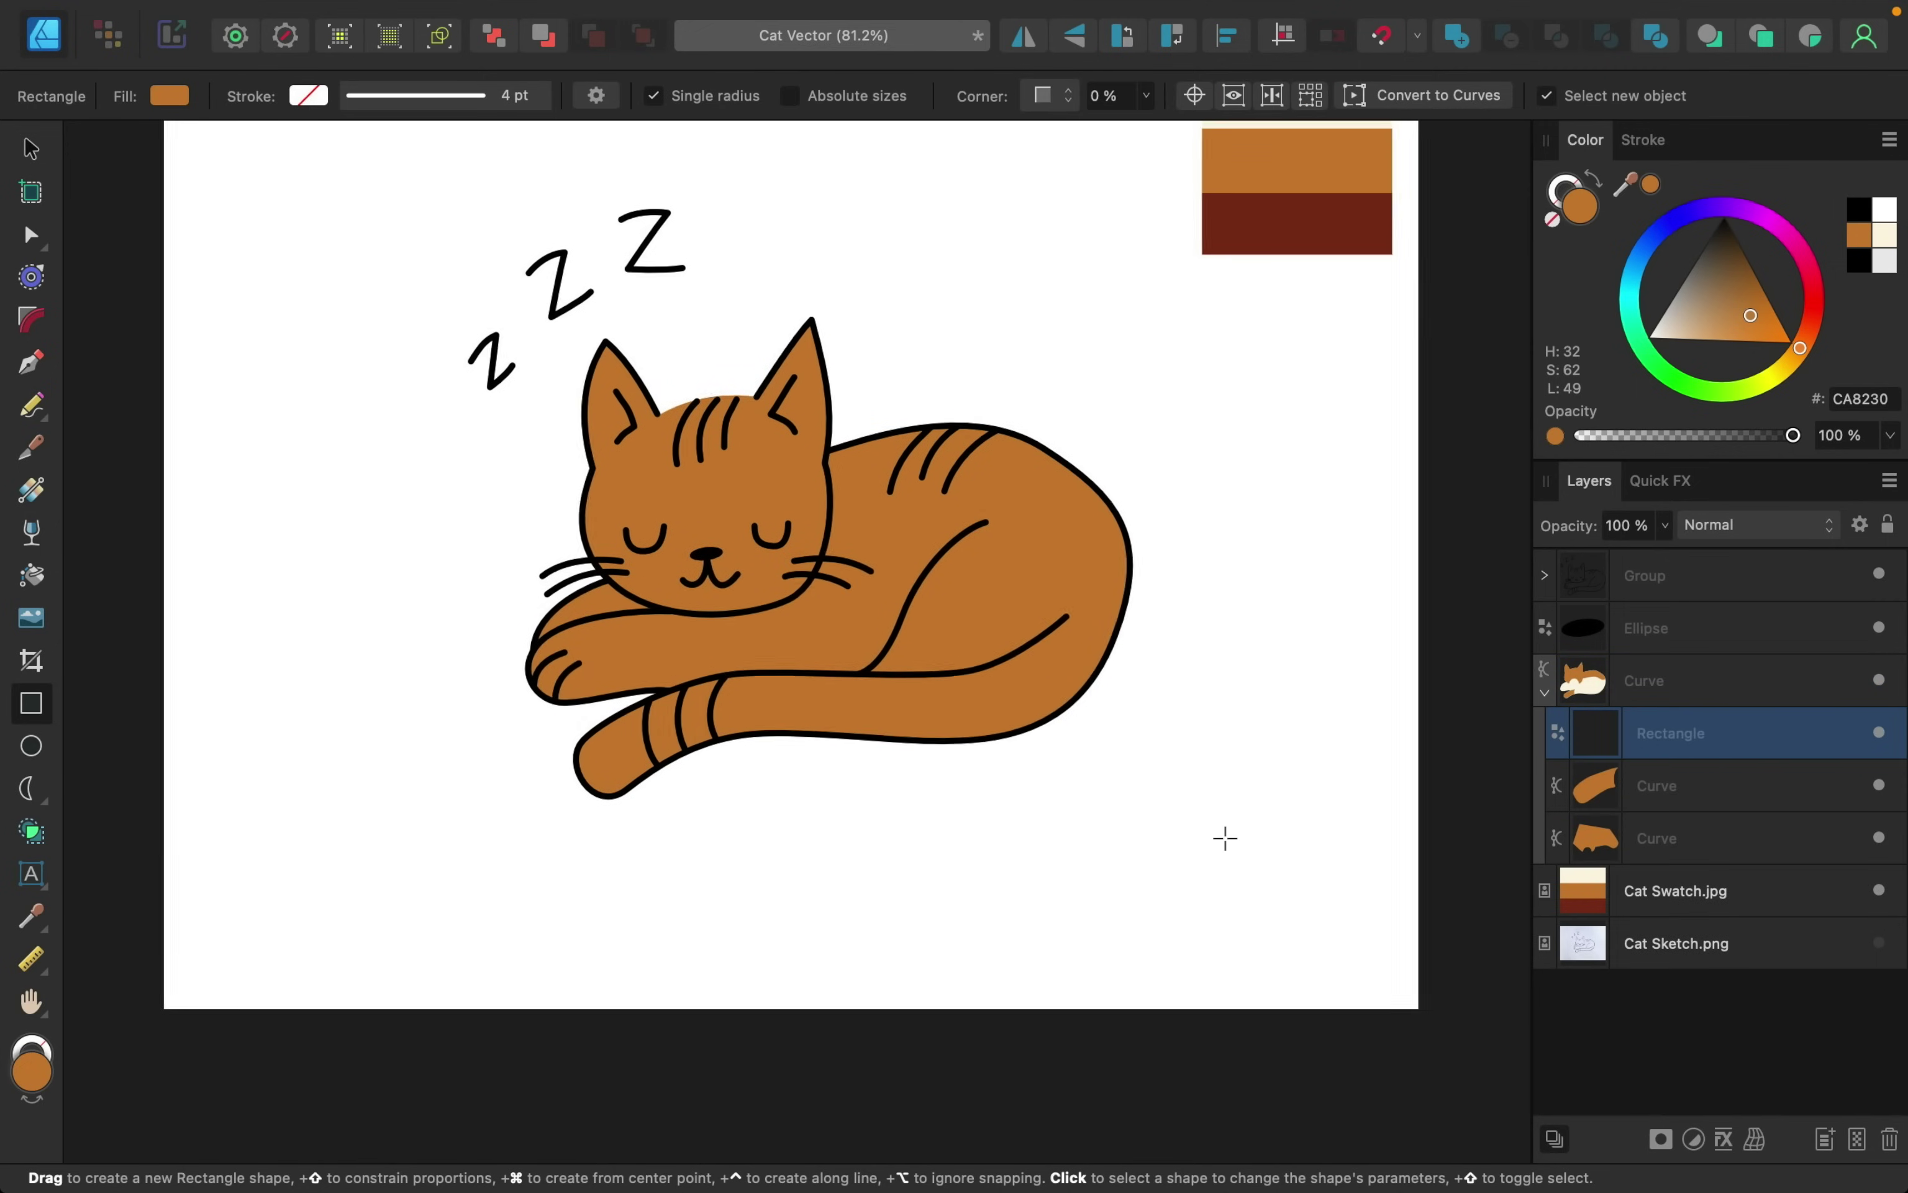
{"action": "scroll", "coordinate": [1224, 839], "scroll_direction": "up", "scroll_amount": 2}
{"action": "scroll", "coordinate": [1225, 839], "scroll_direction": "up", "scroll_amount": 2}
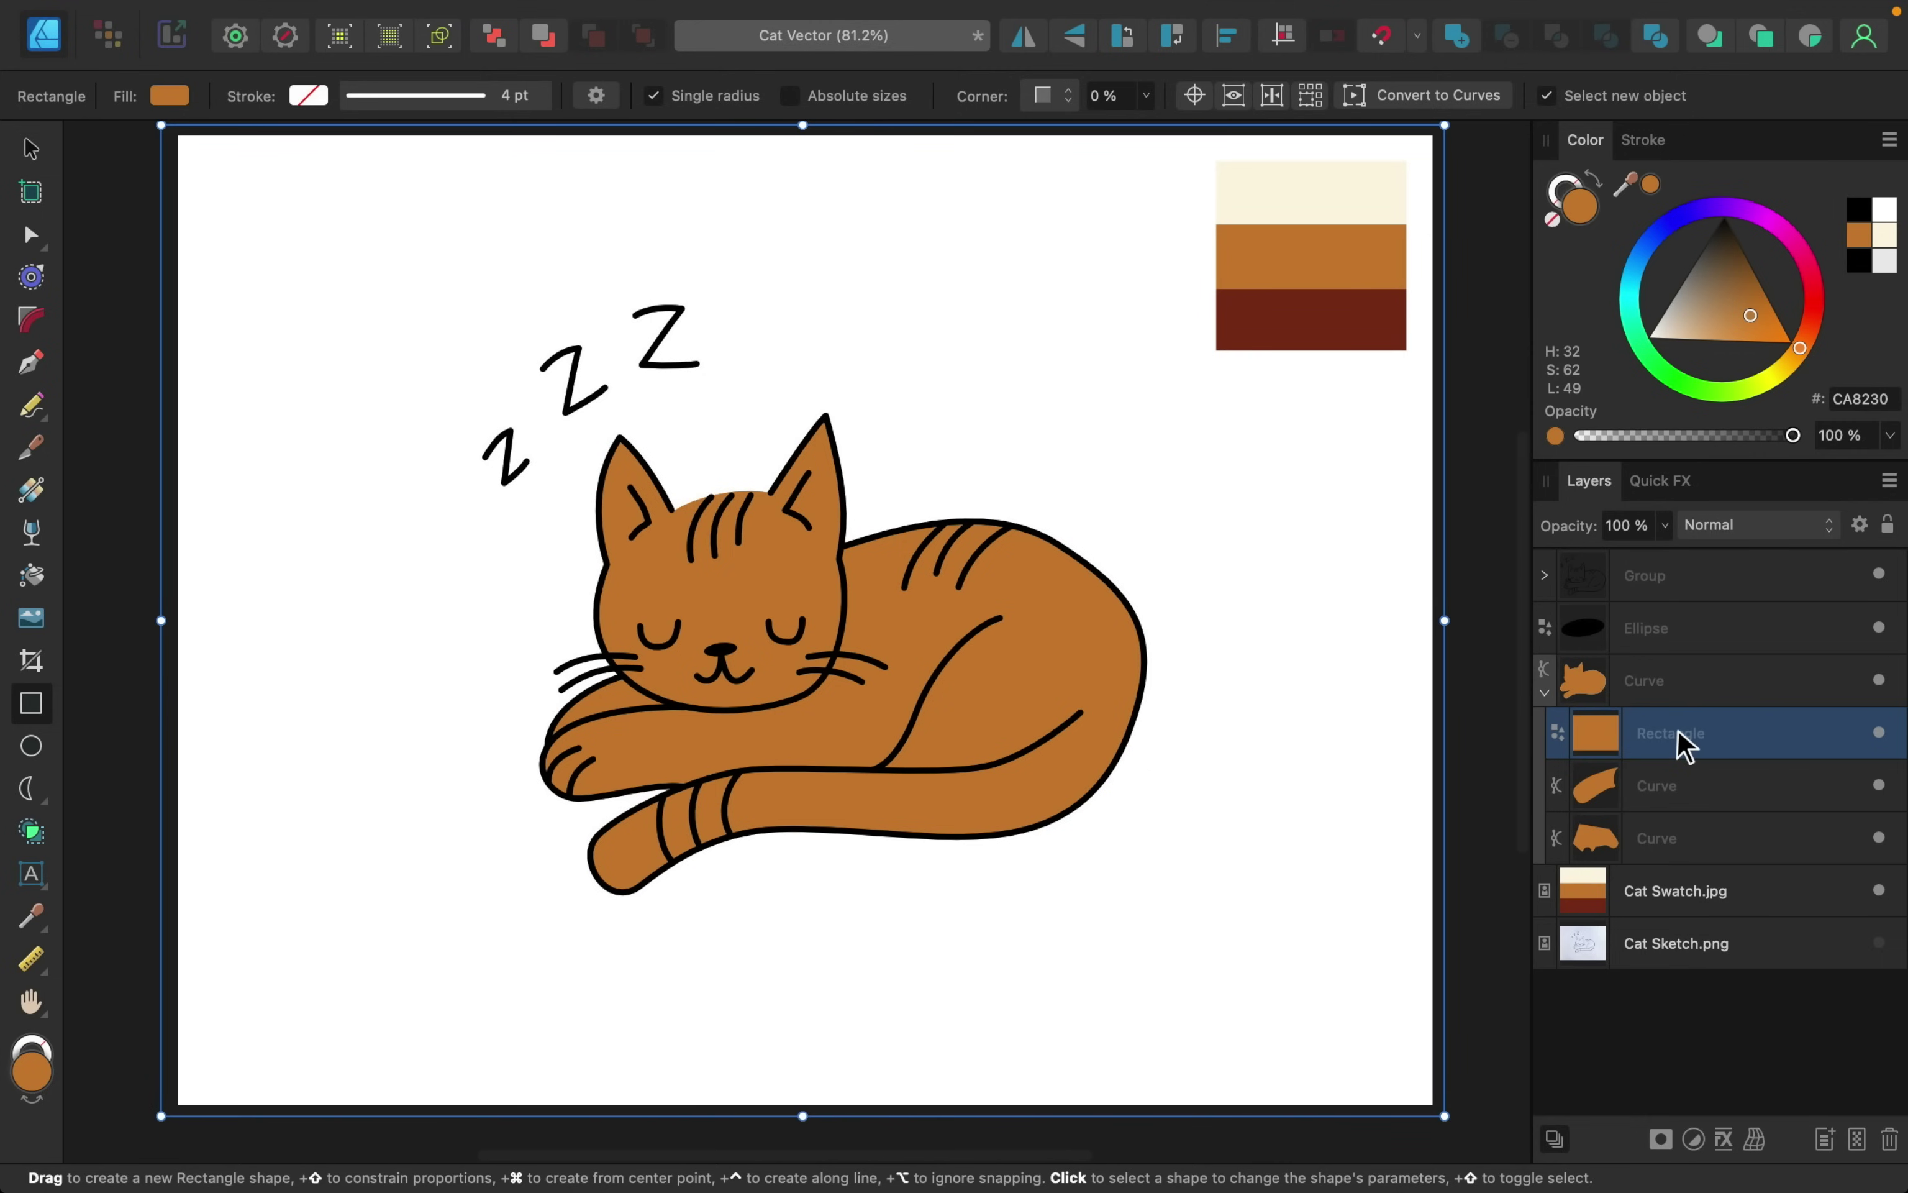
{"action": "left_click_drag", "start_coordinate": [1678, 745], "coordinate": [1545, 889]}
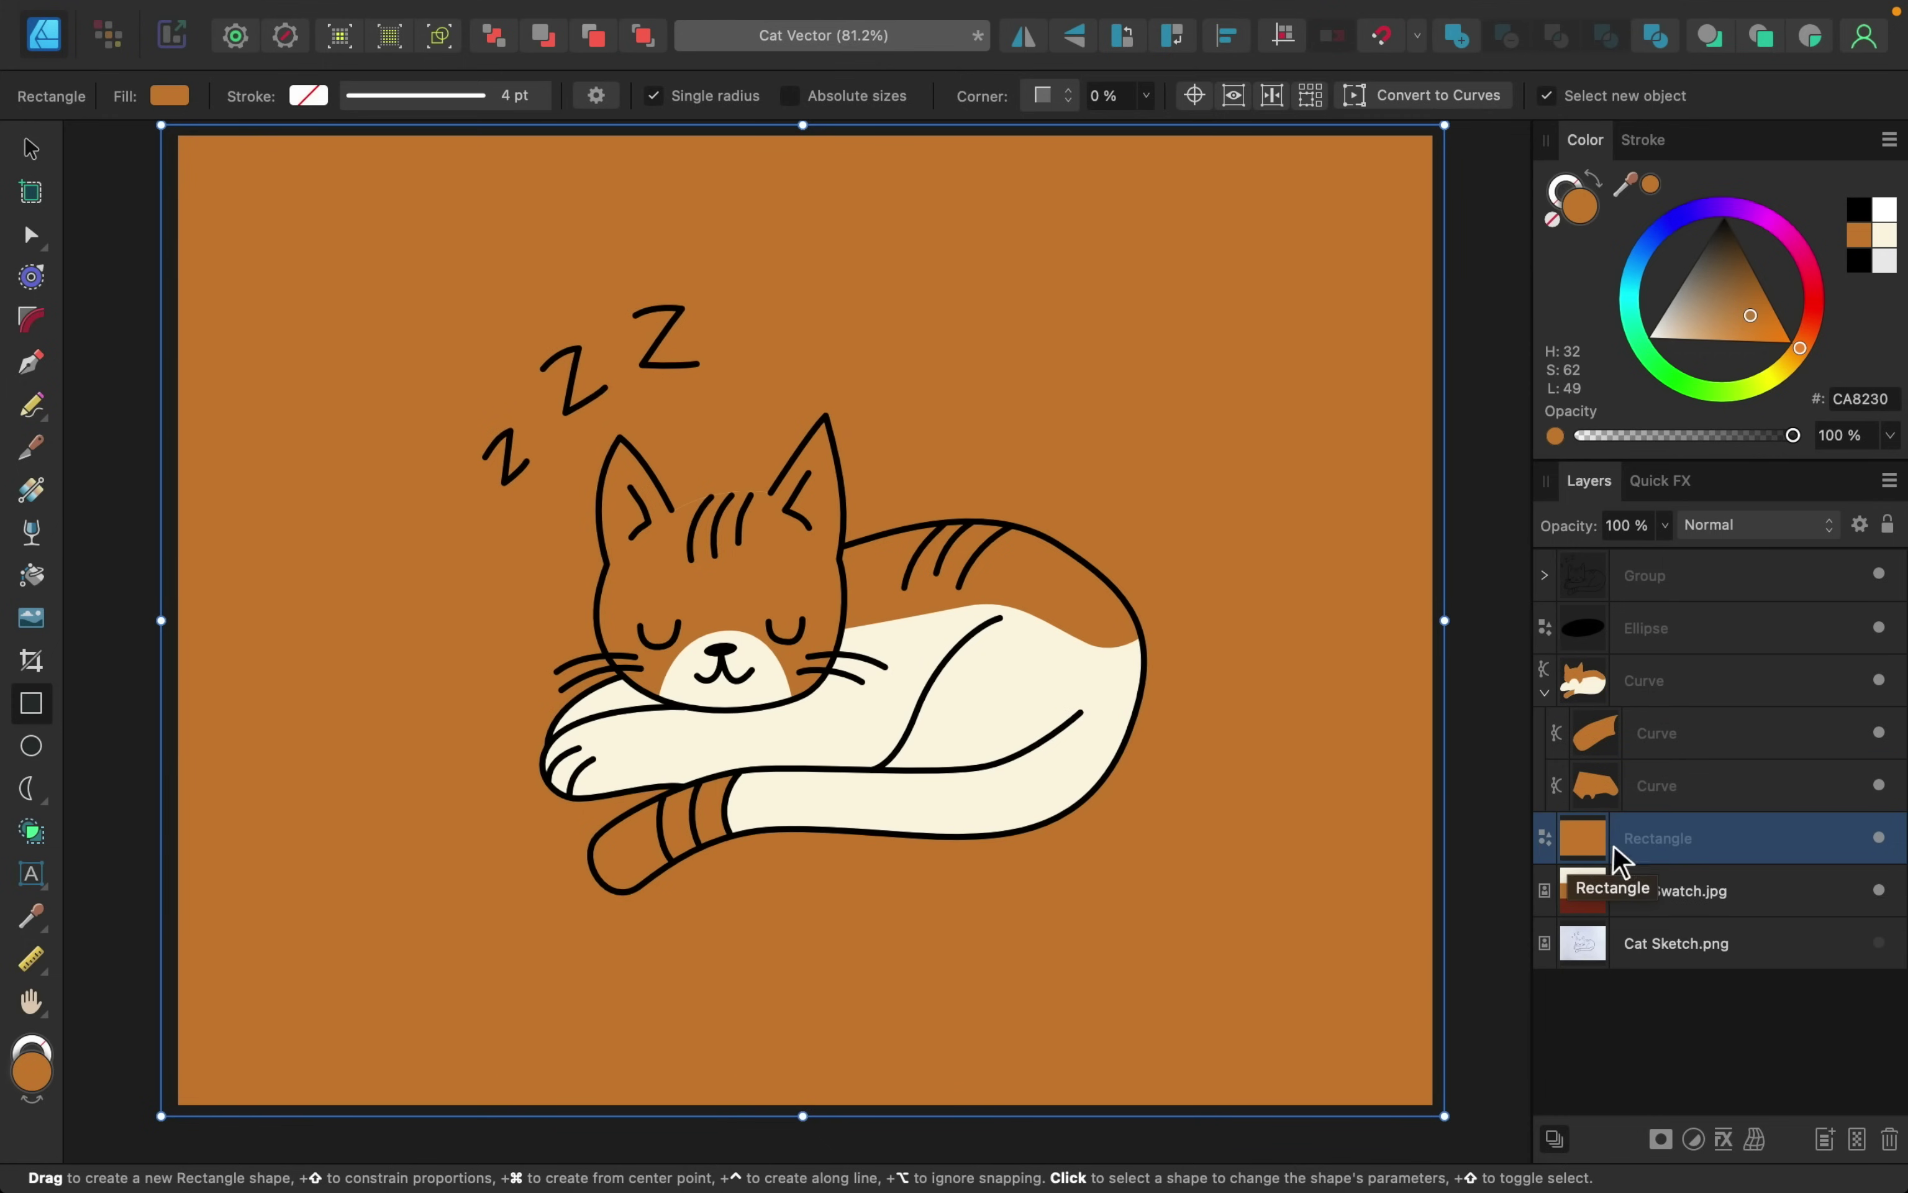
{"action": "left_click_drag", "start_coordinate": [1656, 863], "coordinate": [1618, 913]}
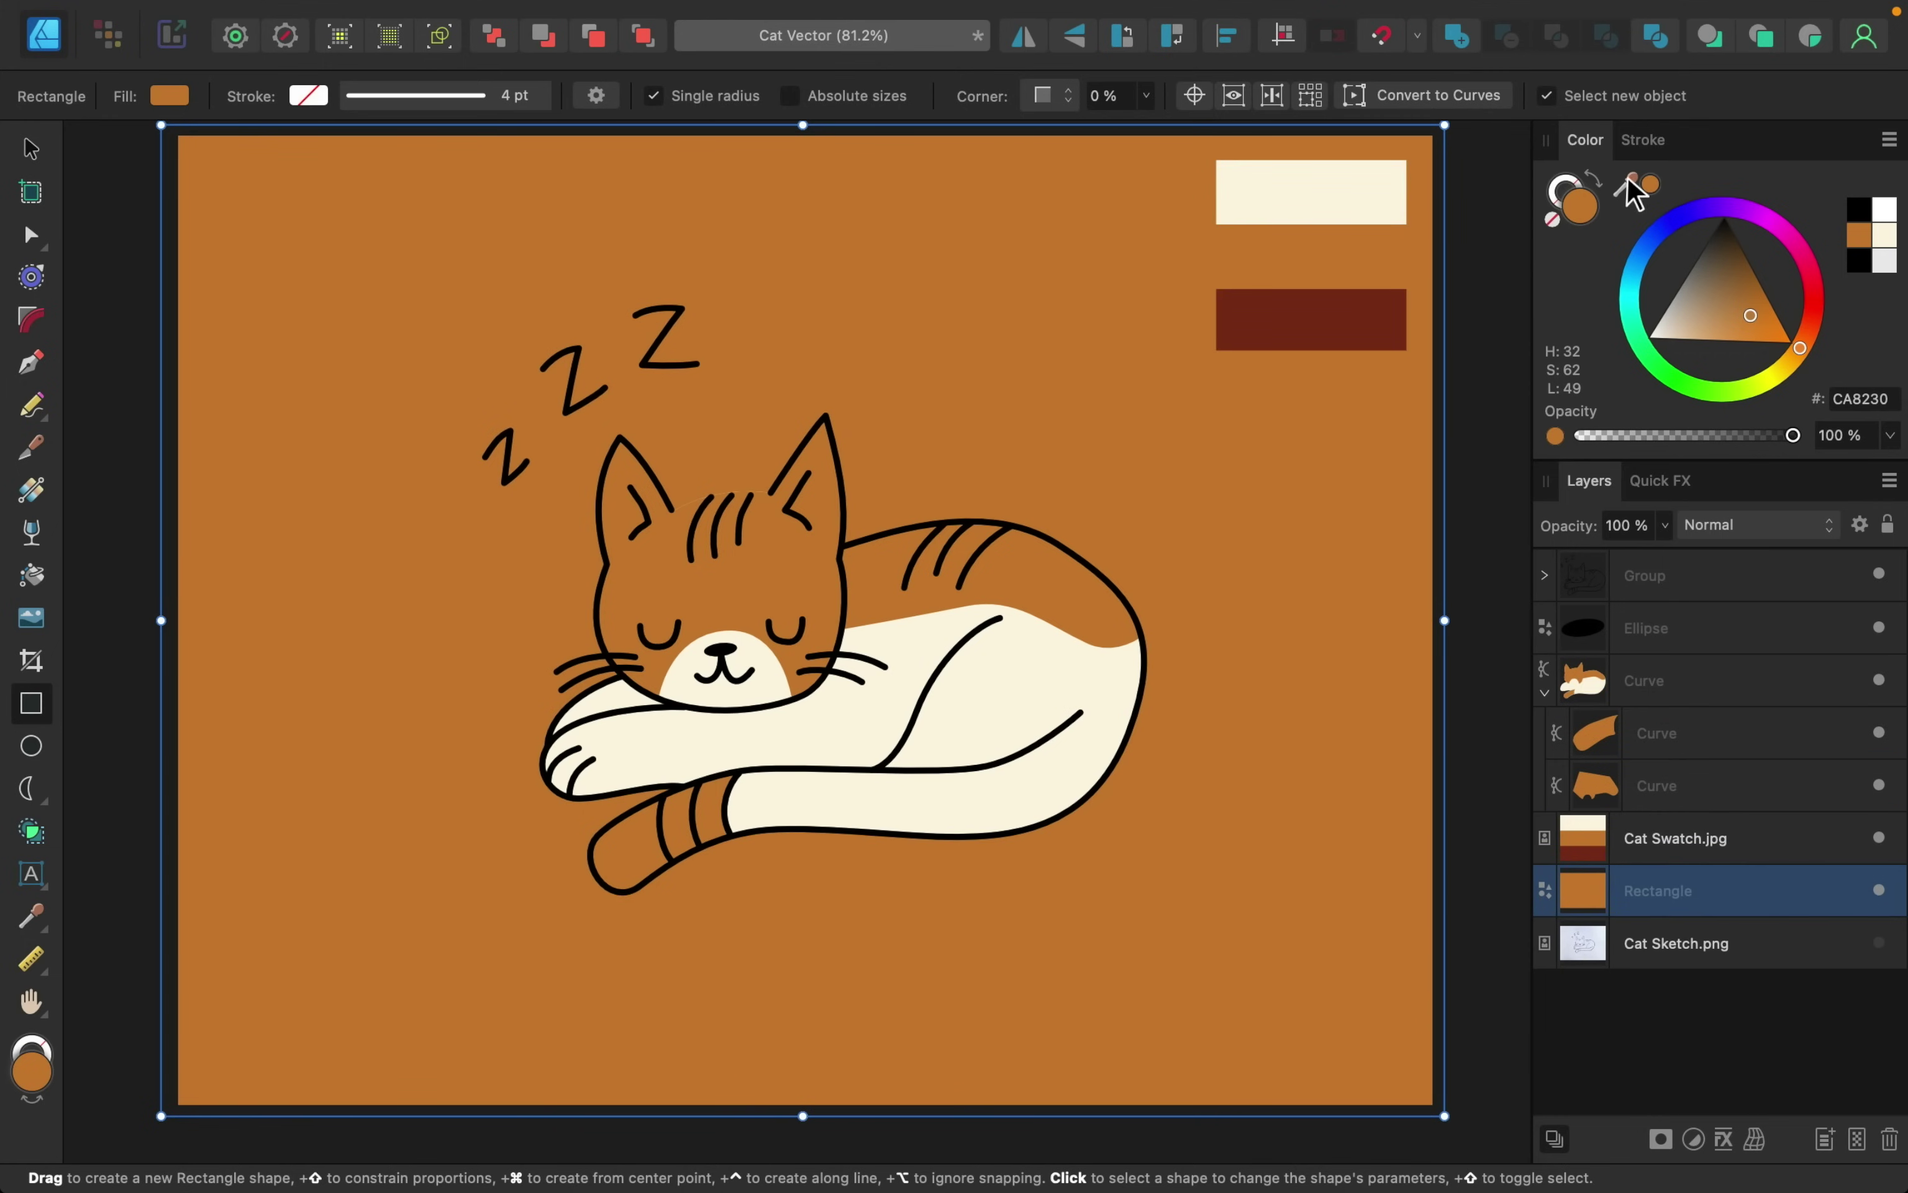
- Fill the background rectangle with the cream sampled from the swatch, and compare the artwork with the rectangle hidden and shown
{"action": "left_click_drag", "start_coordinate": [1625, 186], "coordinate": [1356, 187]}
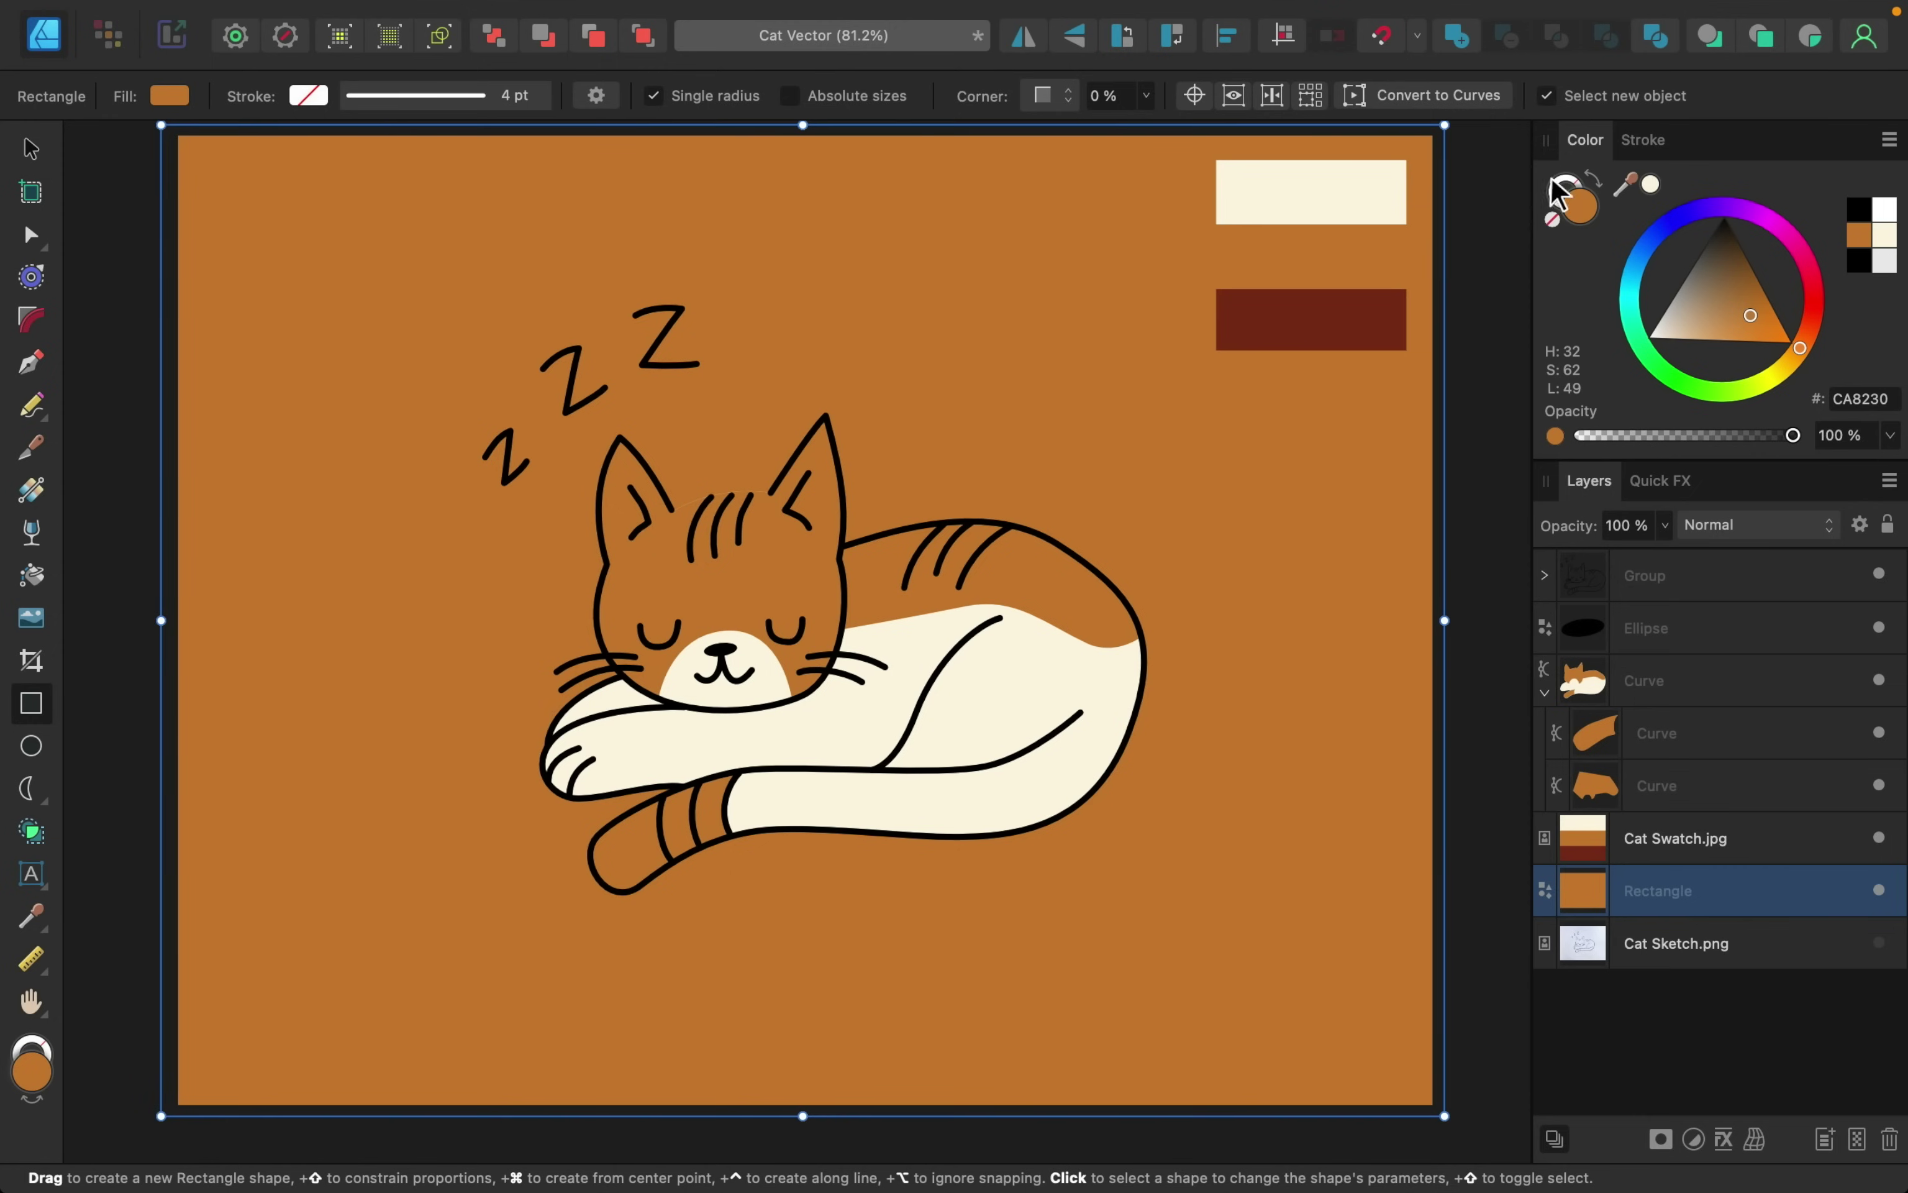
{"action": "left_click", "coordinate": [1651, 187]}
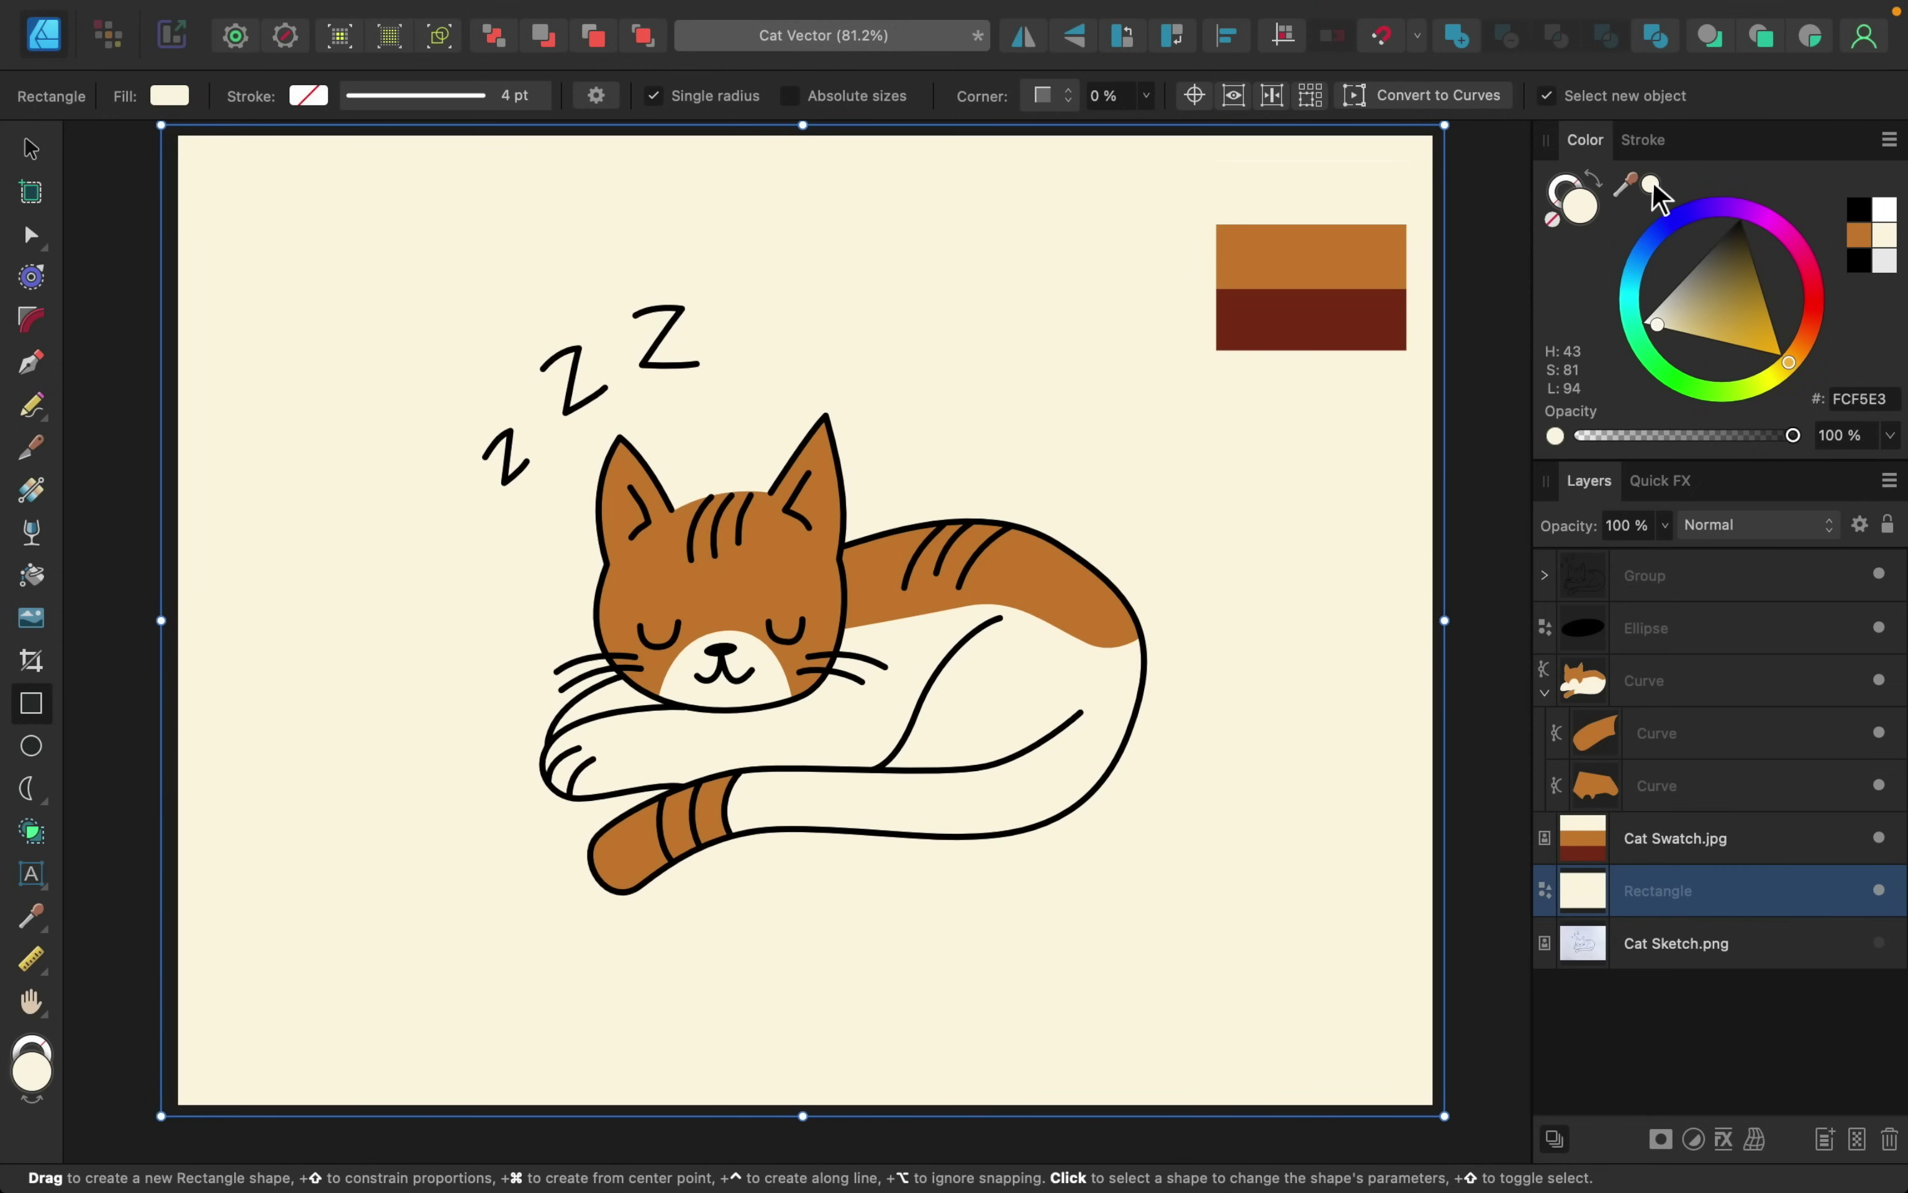
{"action": "left_click", "coordinate": [1880, 889]}
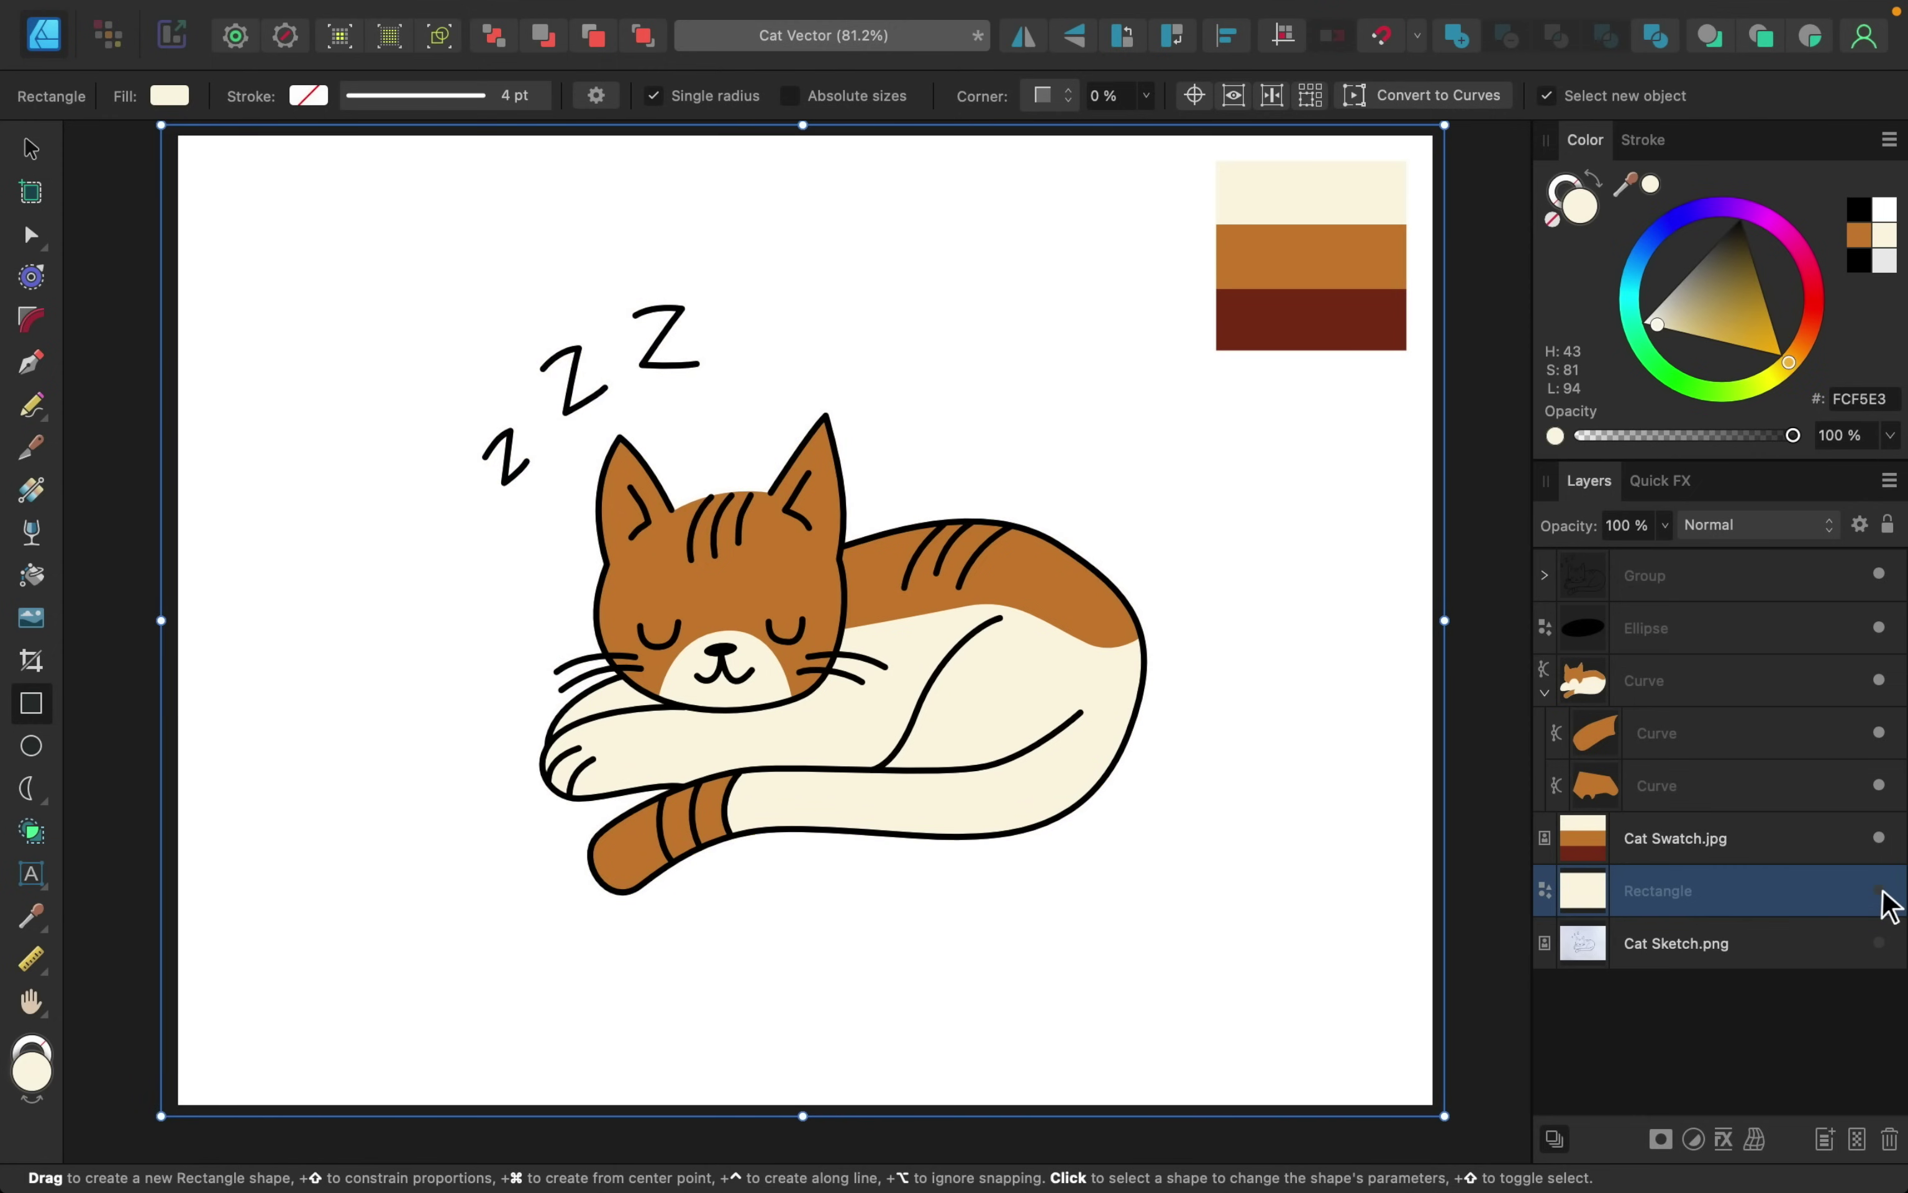
{"action": "left_click", "coordinate": [1881, 891]}
{"action": "left_click", "coordinate": [1880, 890]}
{"action": "left_click", "coordinate": [1880, 890]}
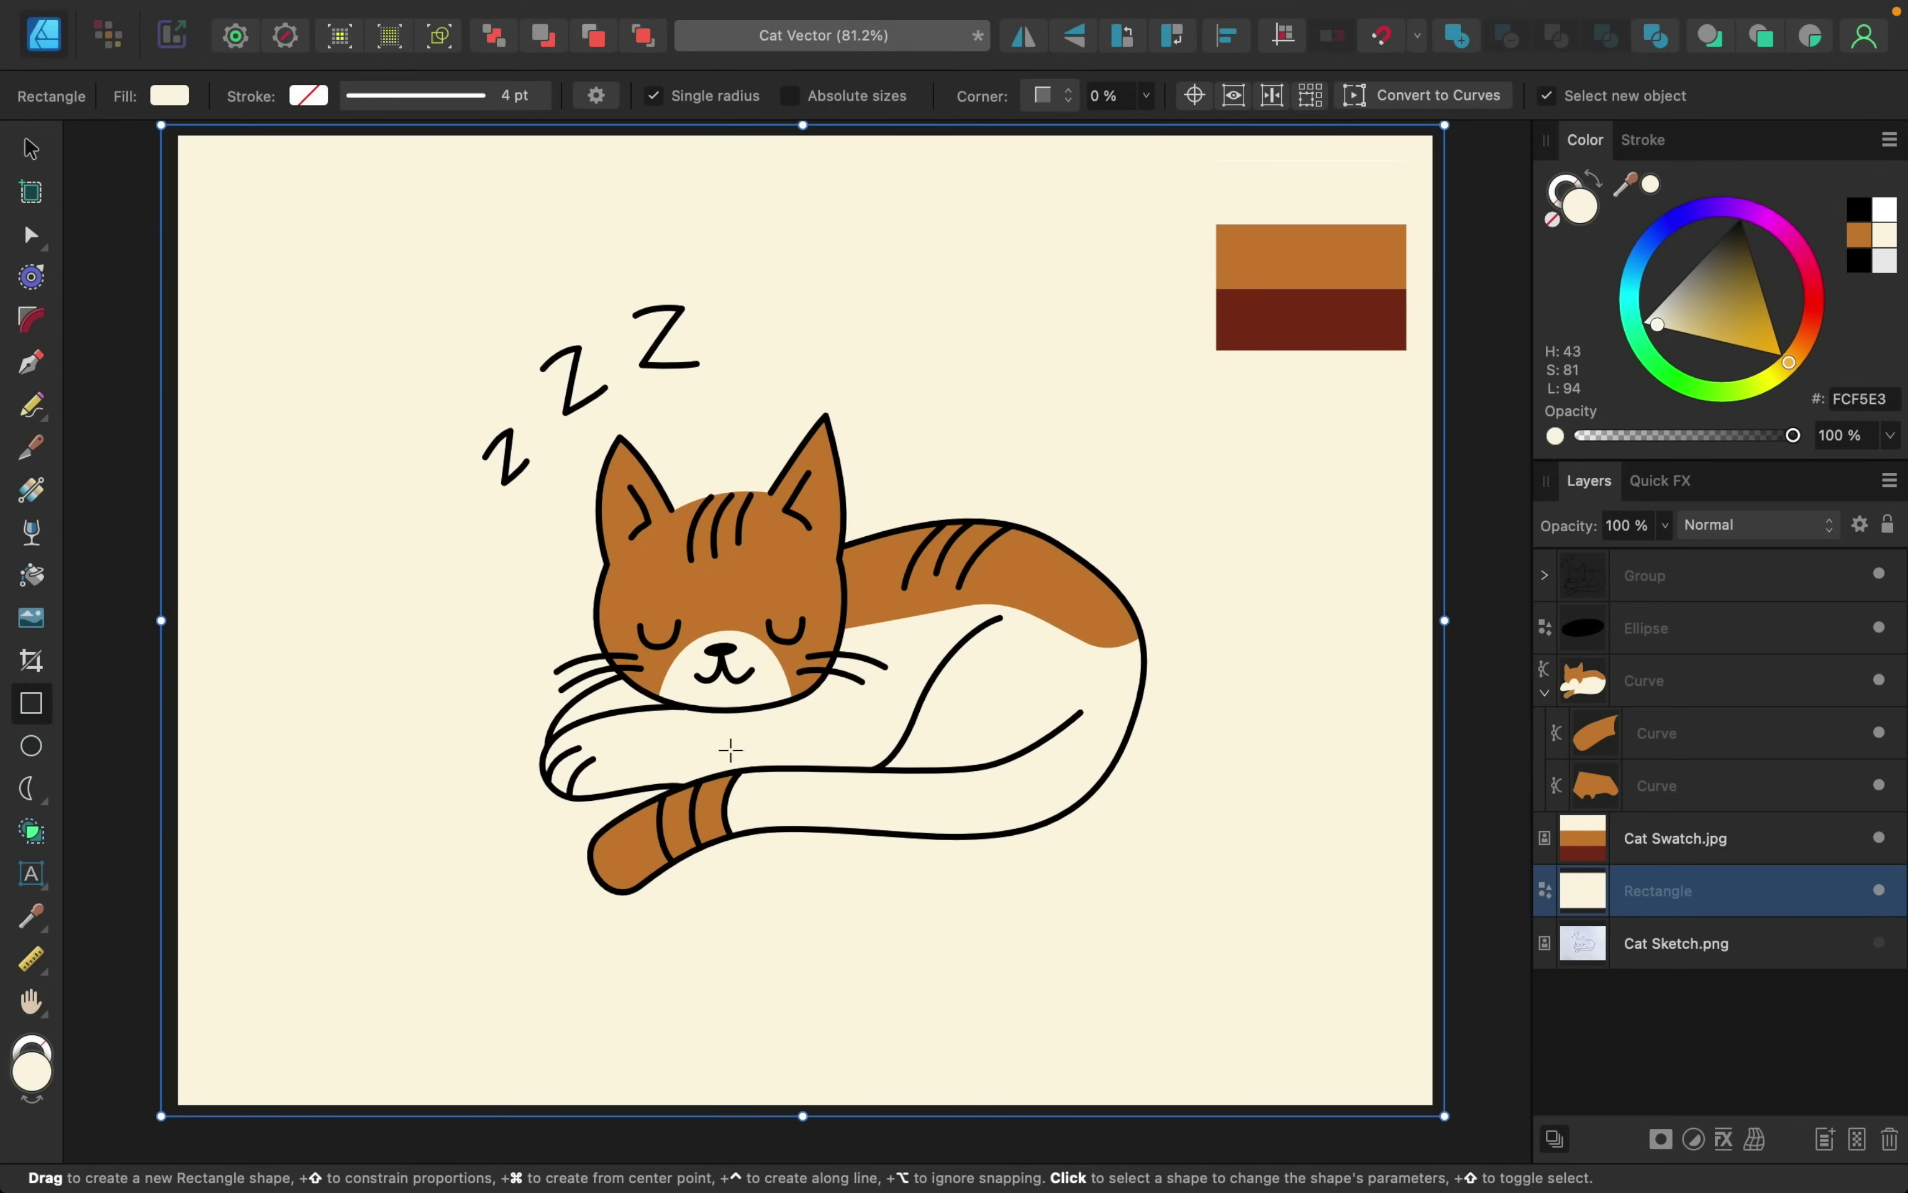
- Start a Pen curve on the cat's rear outline and run it slightly below the body and tail to beneath the tail tip
{"action": "left_click", "coordinate": [32, 363]}
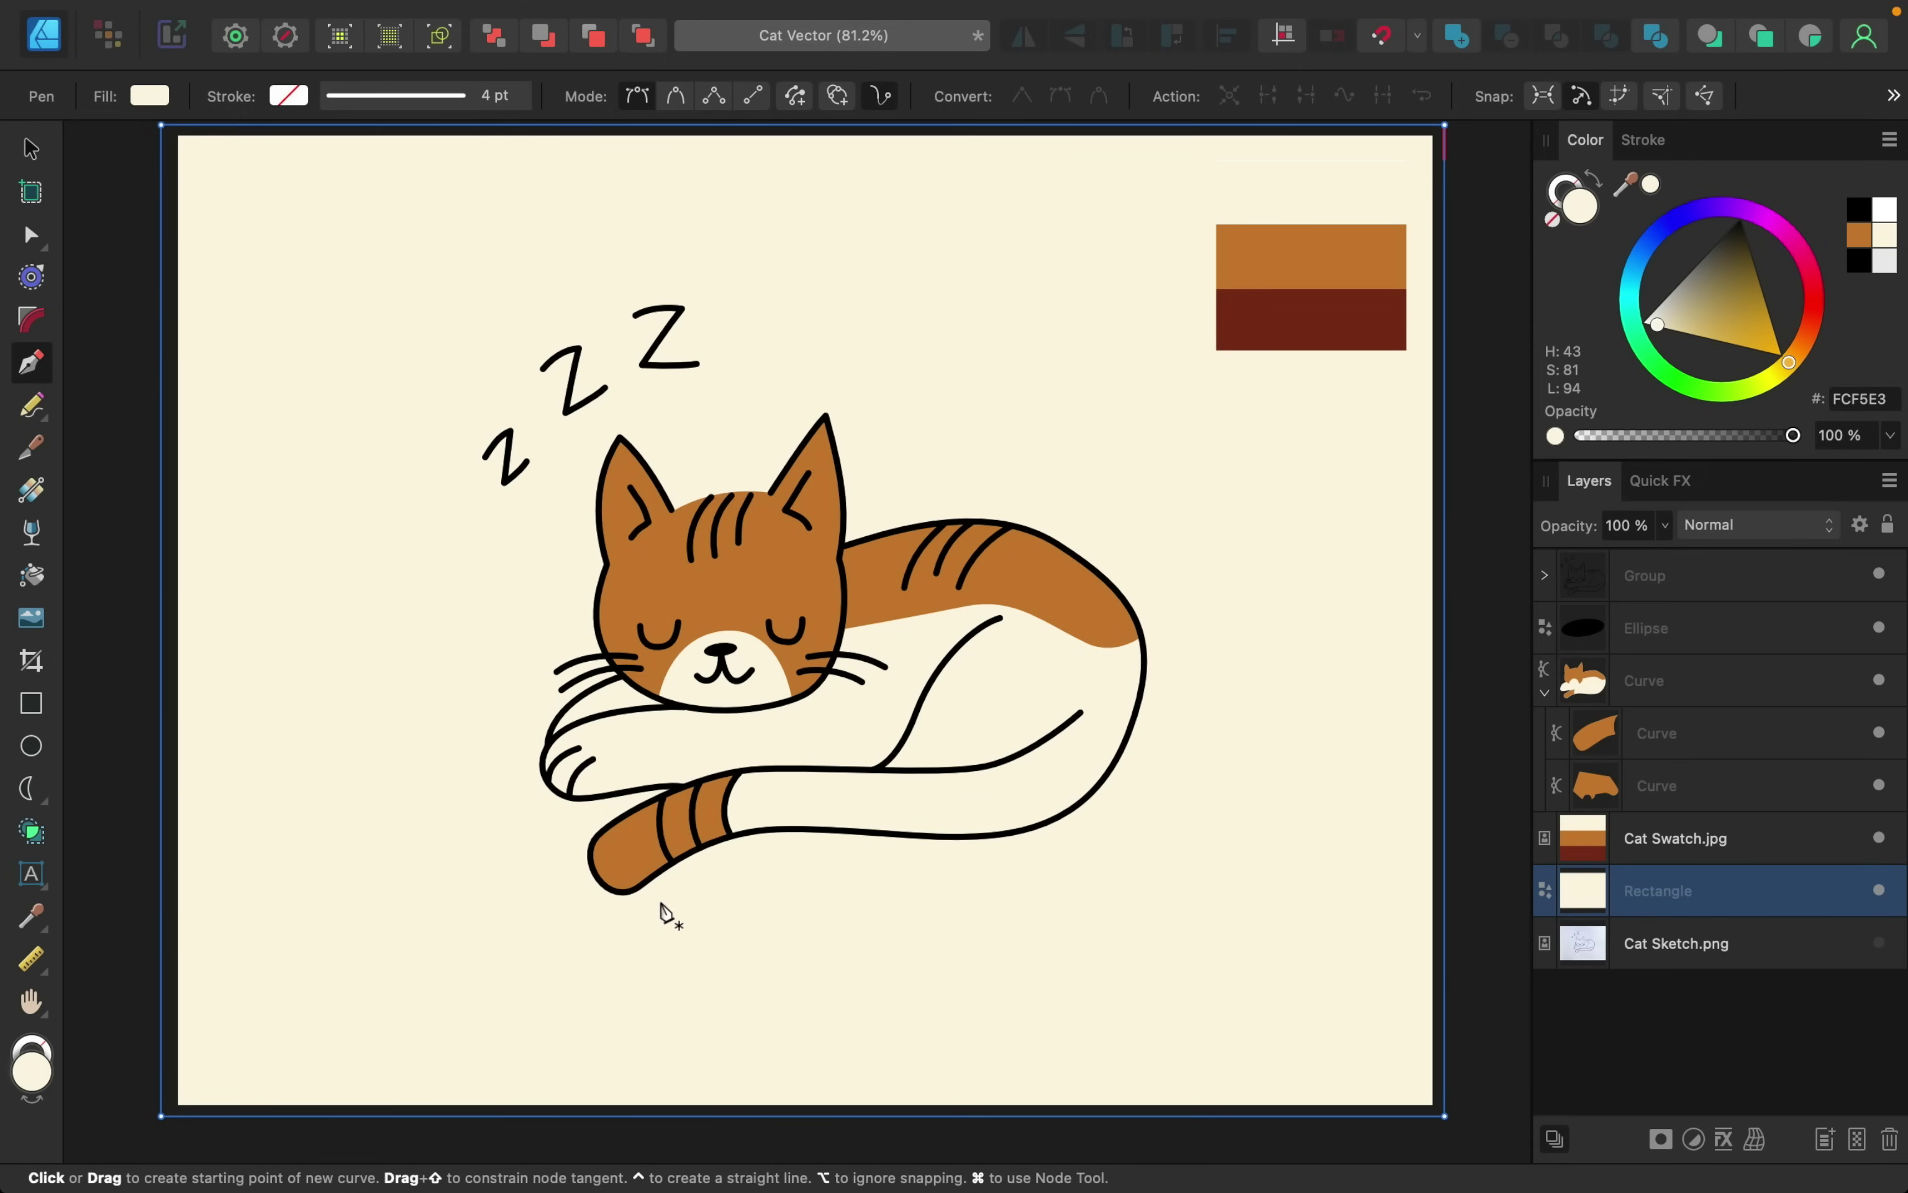
{"action": "scroll", "coordinate": [1163, 769], "scroll_direction": "up", "scroll_amount": 3}
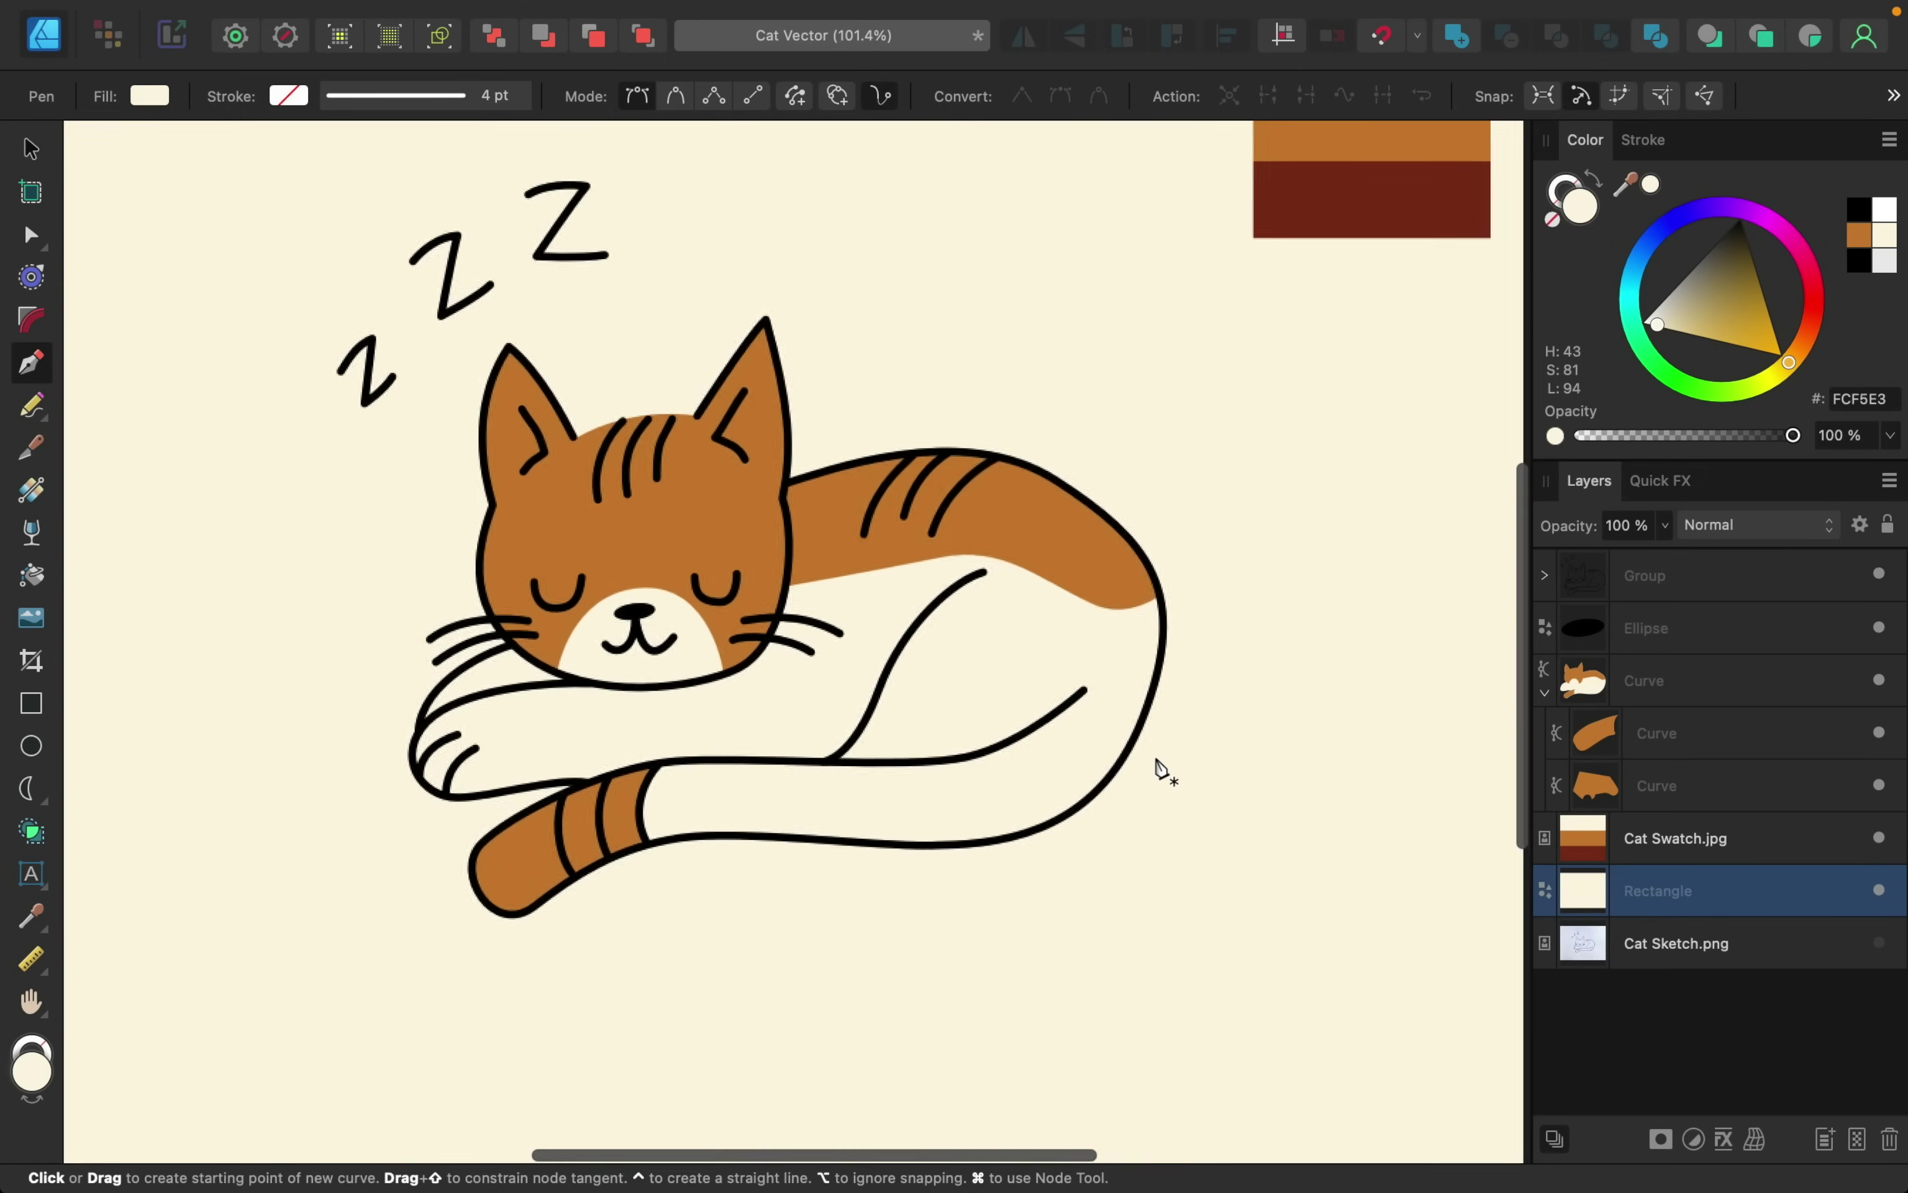
{"action": "left_click_drag", "start_coordinate": [1189, 713], "coordinate": [1171, 763]}
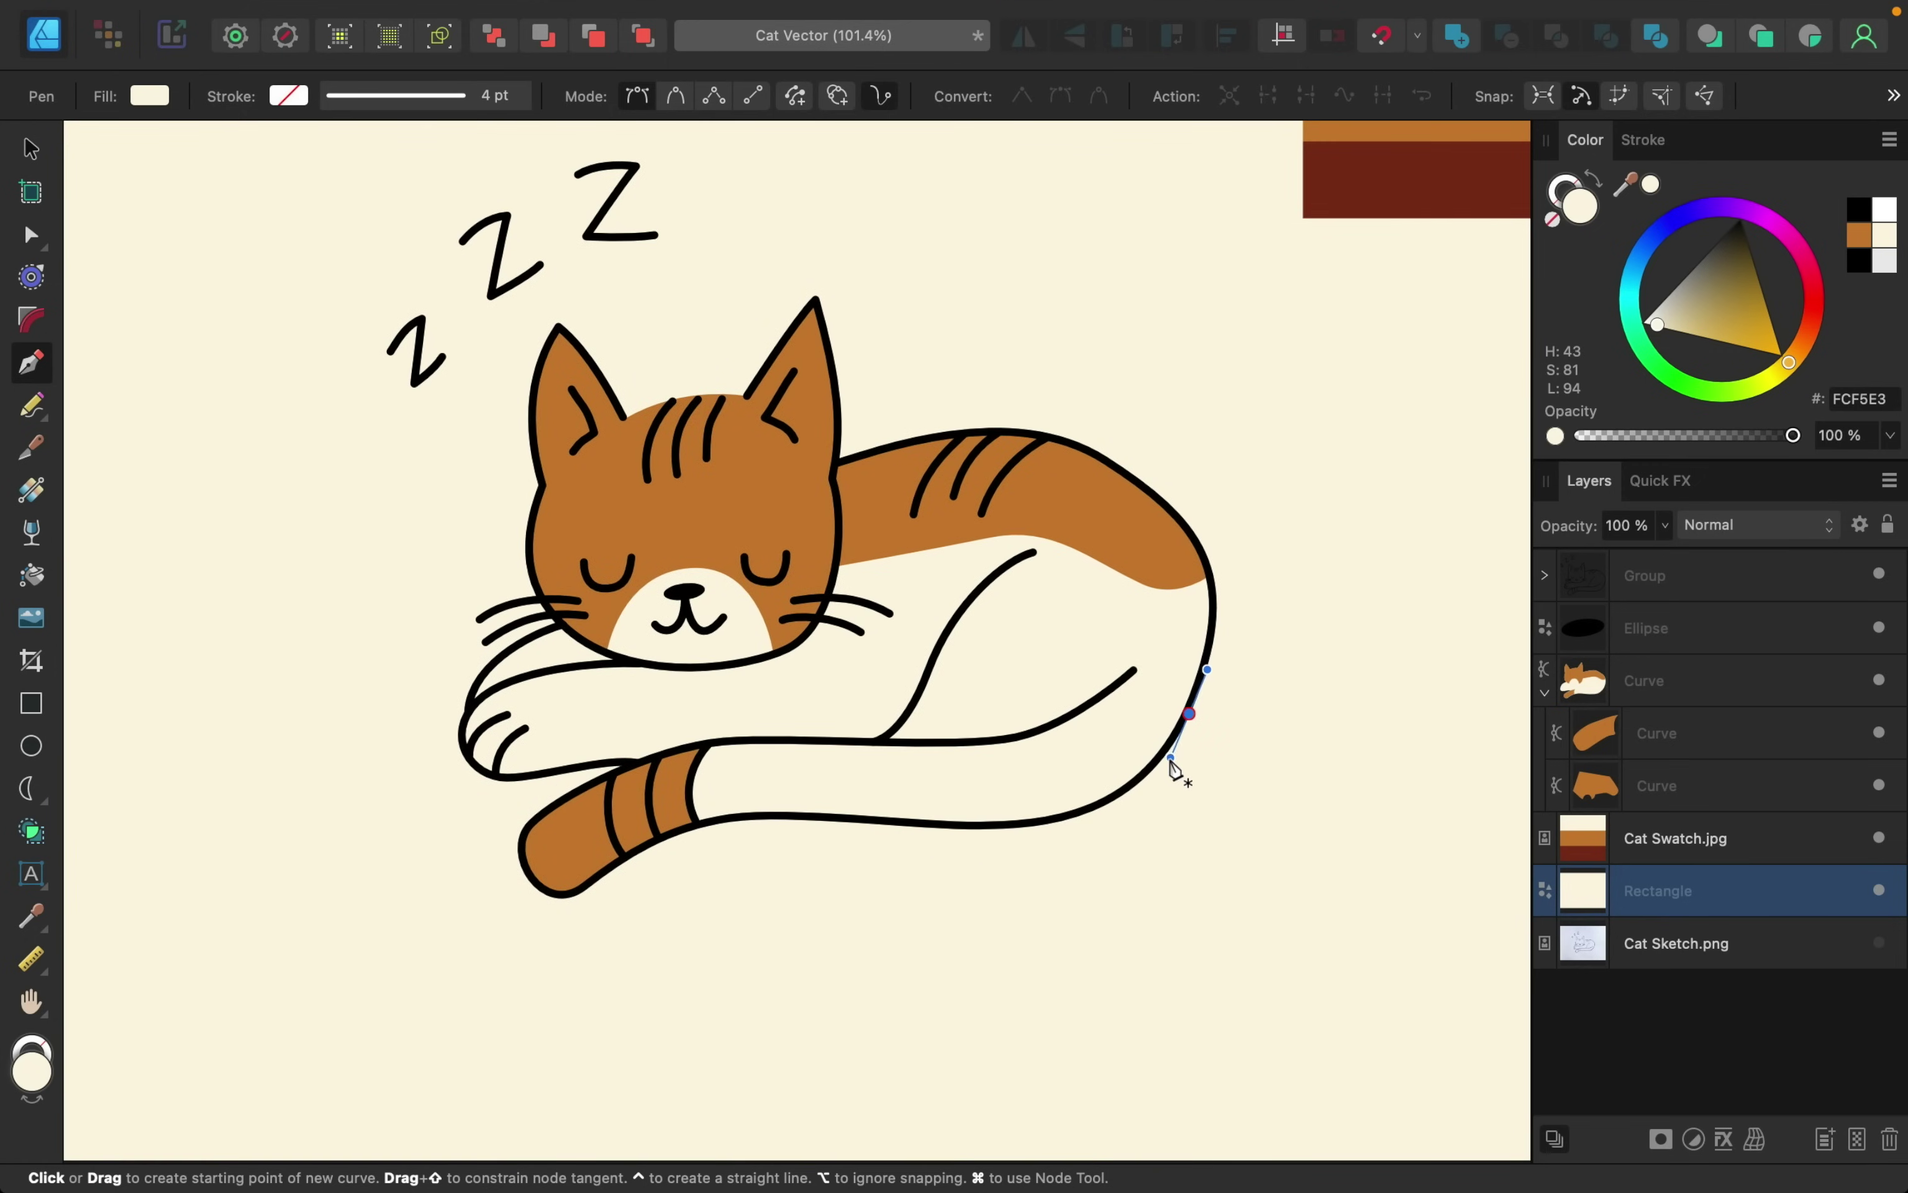
{"action": "left_click_drag", "start_coordinate": [1089, 850], "coordinate": [993, 884]}
{"action": "left_click", "coordinate": [822, 858]}
{"action": "left_click_drag", "start_coordinate": [822, 868], "coordinate": [750, 862]}
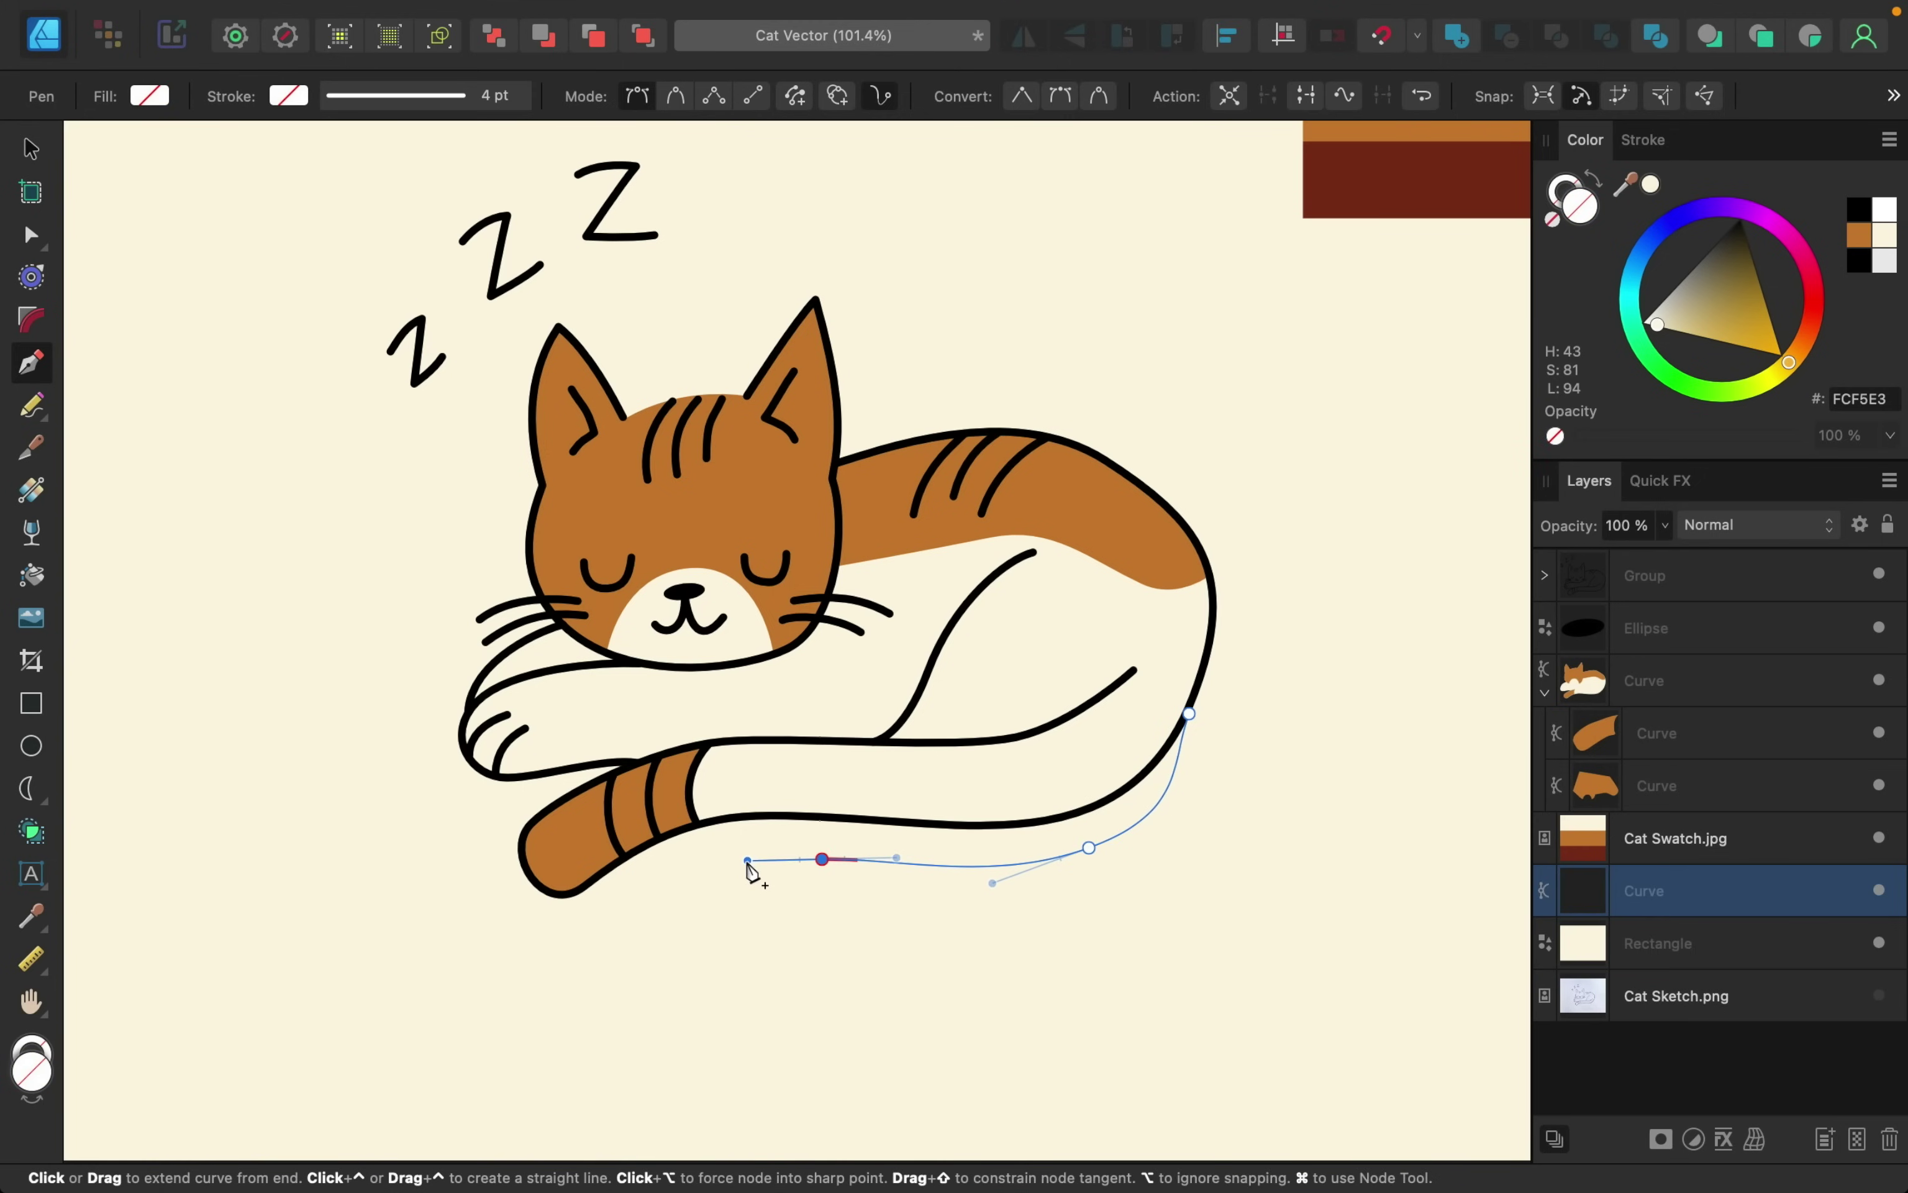
{"action": "left_click_drag", "start_coordinate": [591, 924], "coordinate": [533, 978]}
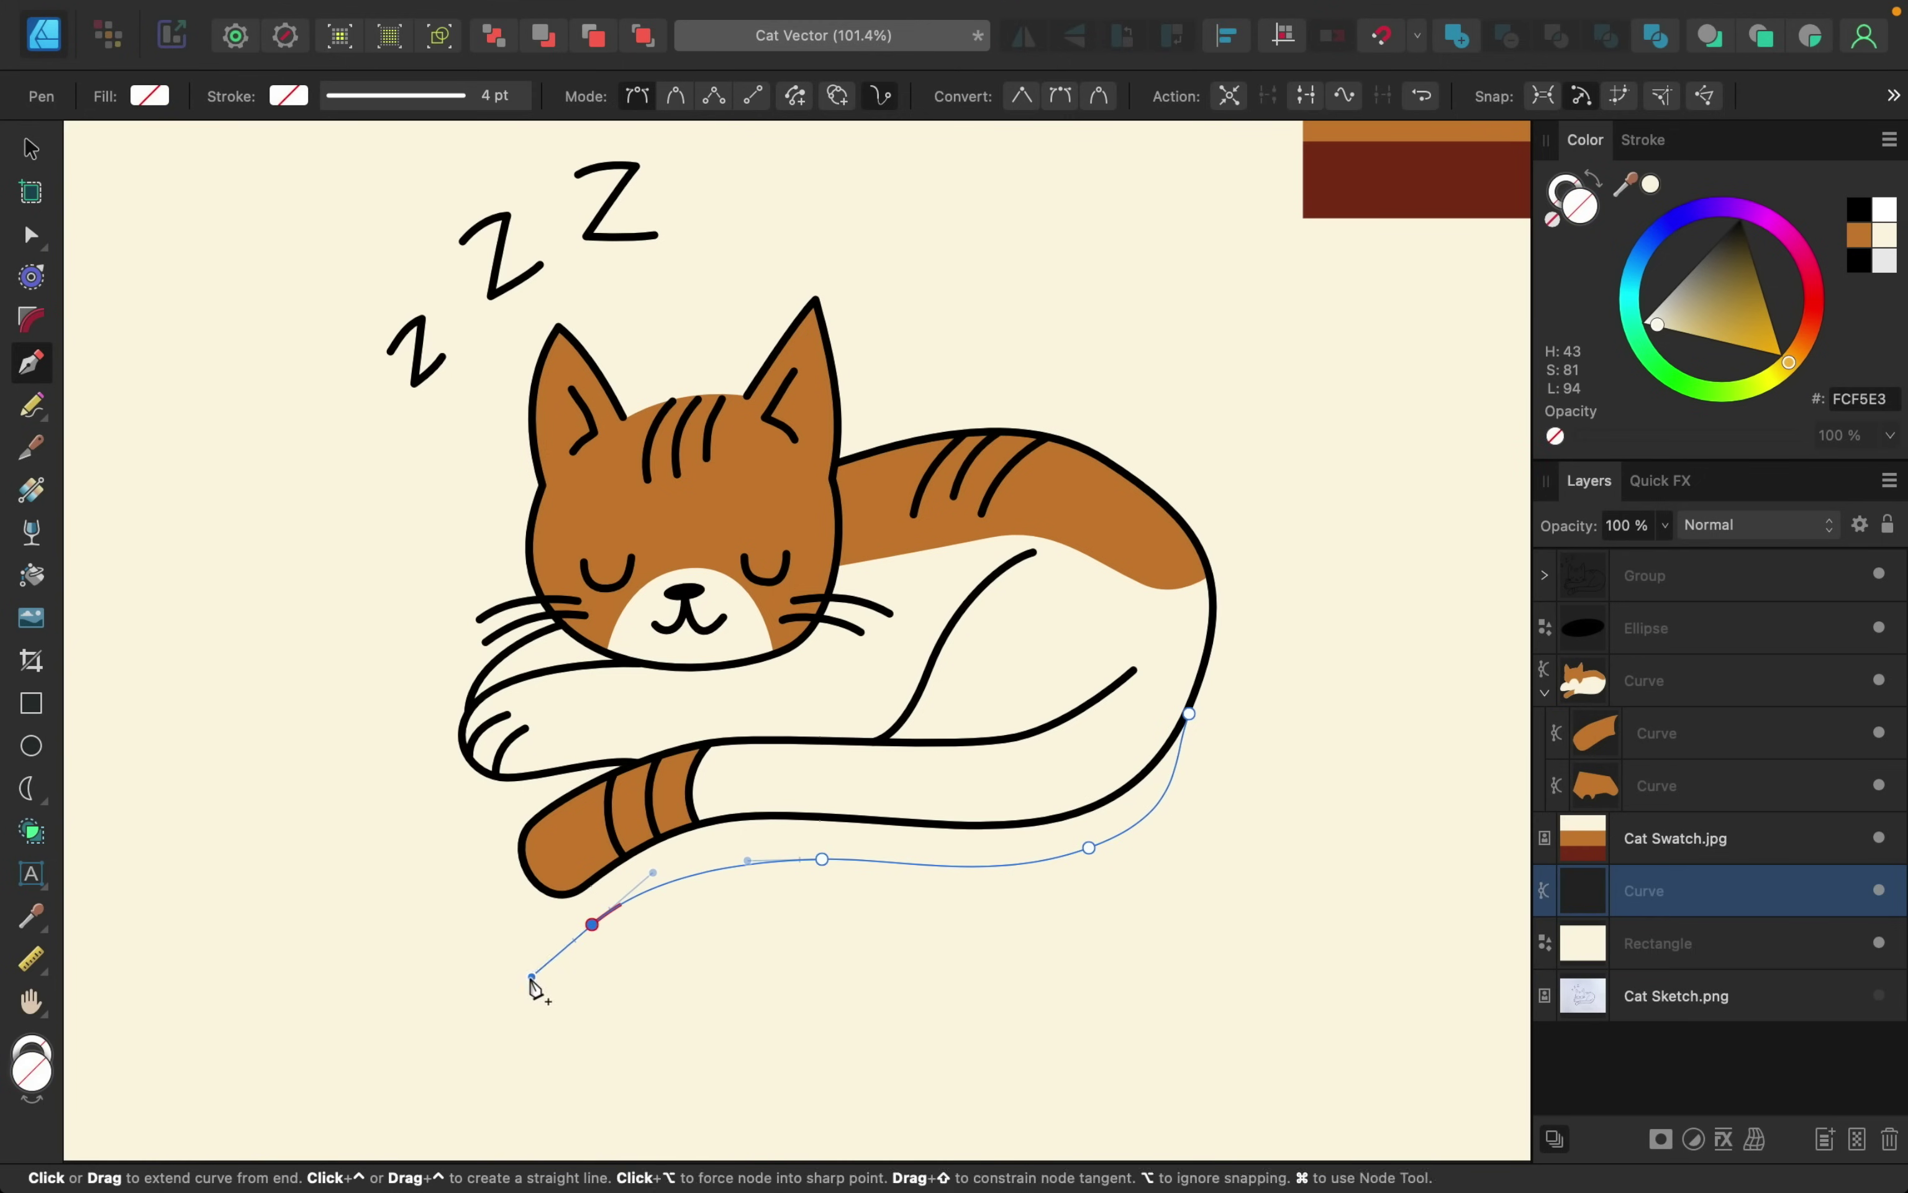
- Continue the curve around the tail tip and front paw, closing it across the body at the starting node on the rear
{"action": "left_click", "coordinate": [460, 903]}
{"action": "left_click_drag", "start_coordinate": [463, 914], "coordinate": [392, 760]}
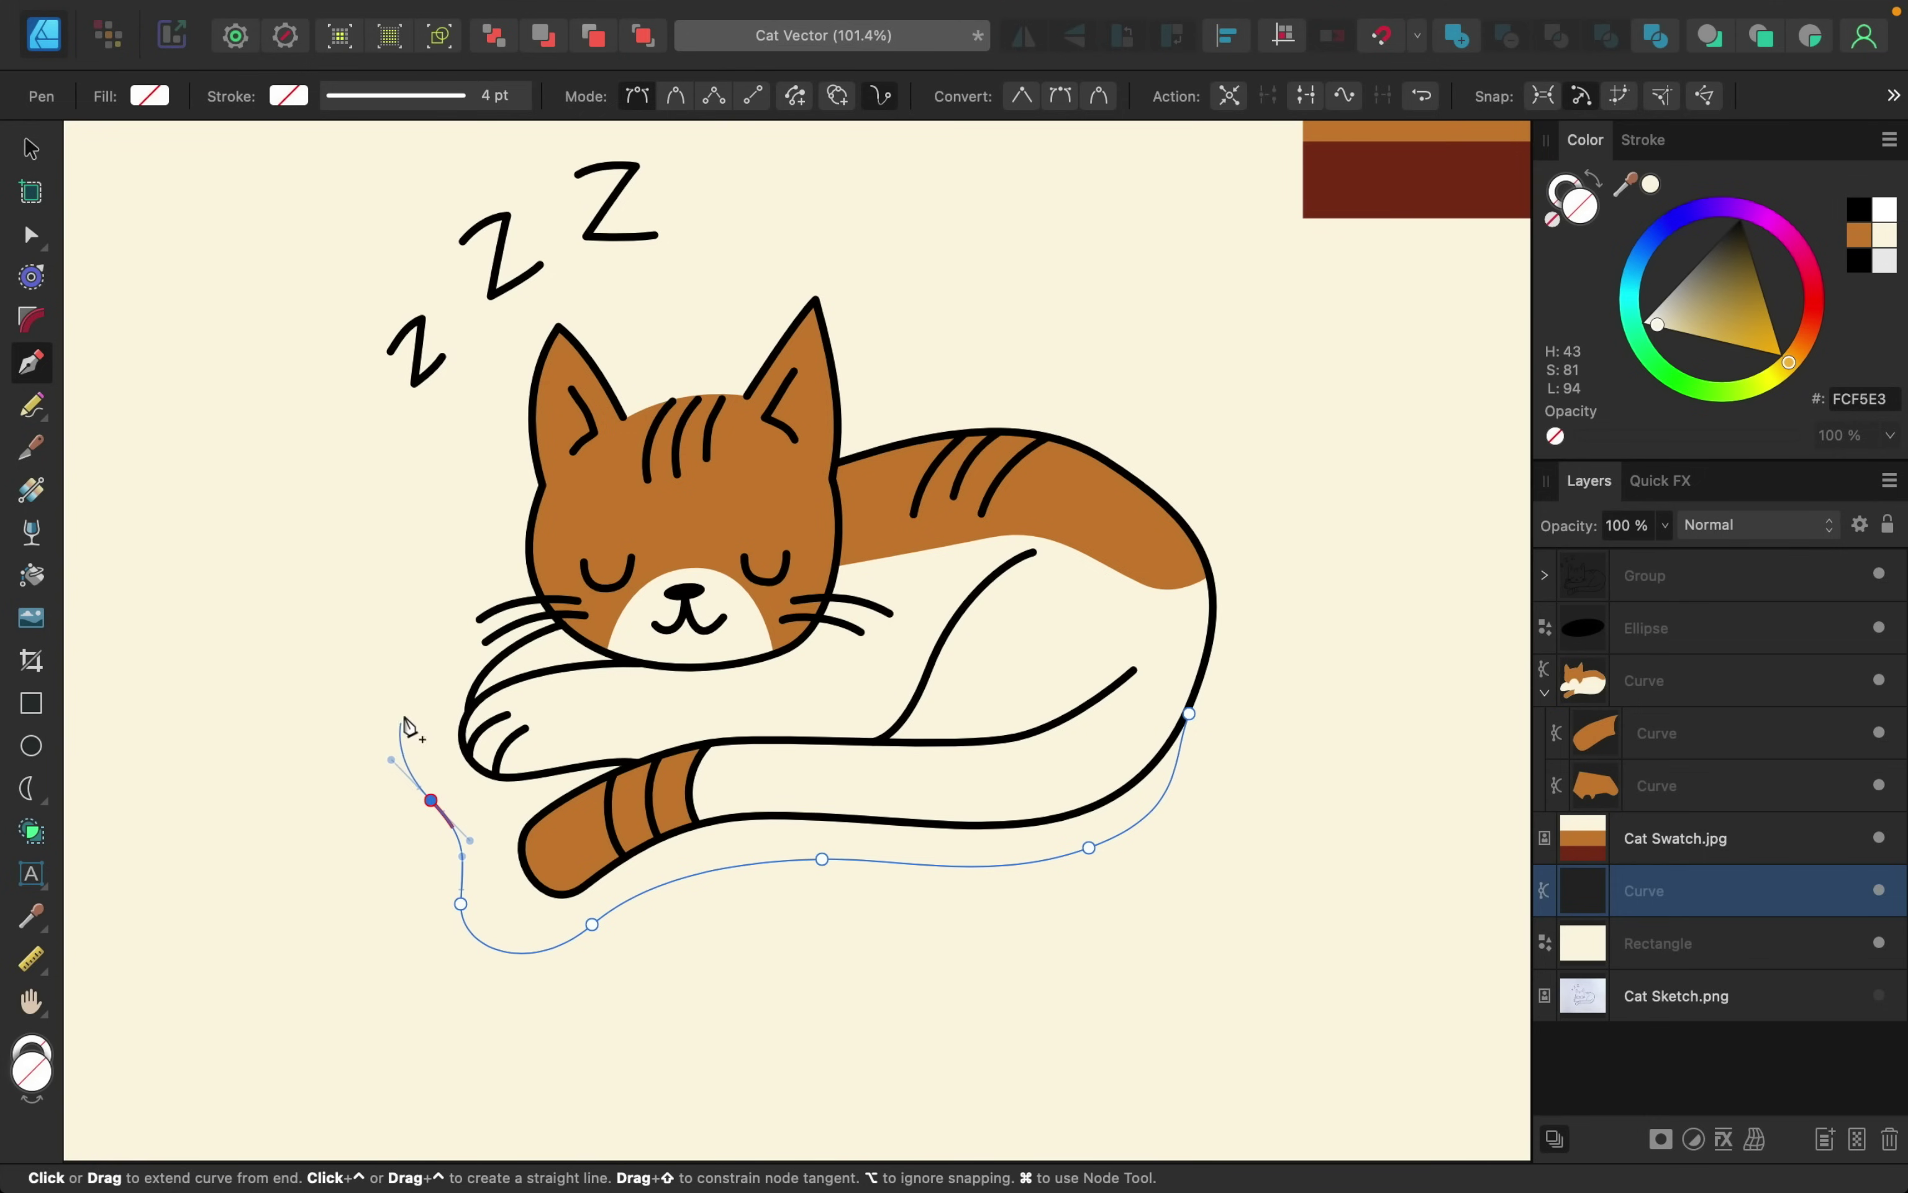
{"action": "left_click", "coordinate": [477, 683]}
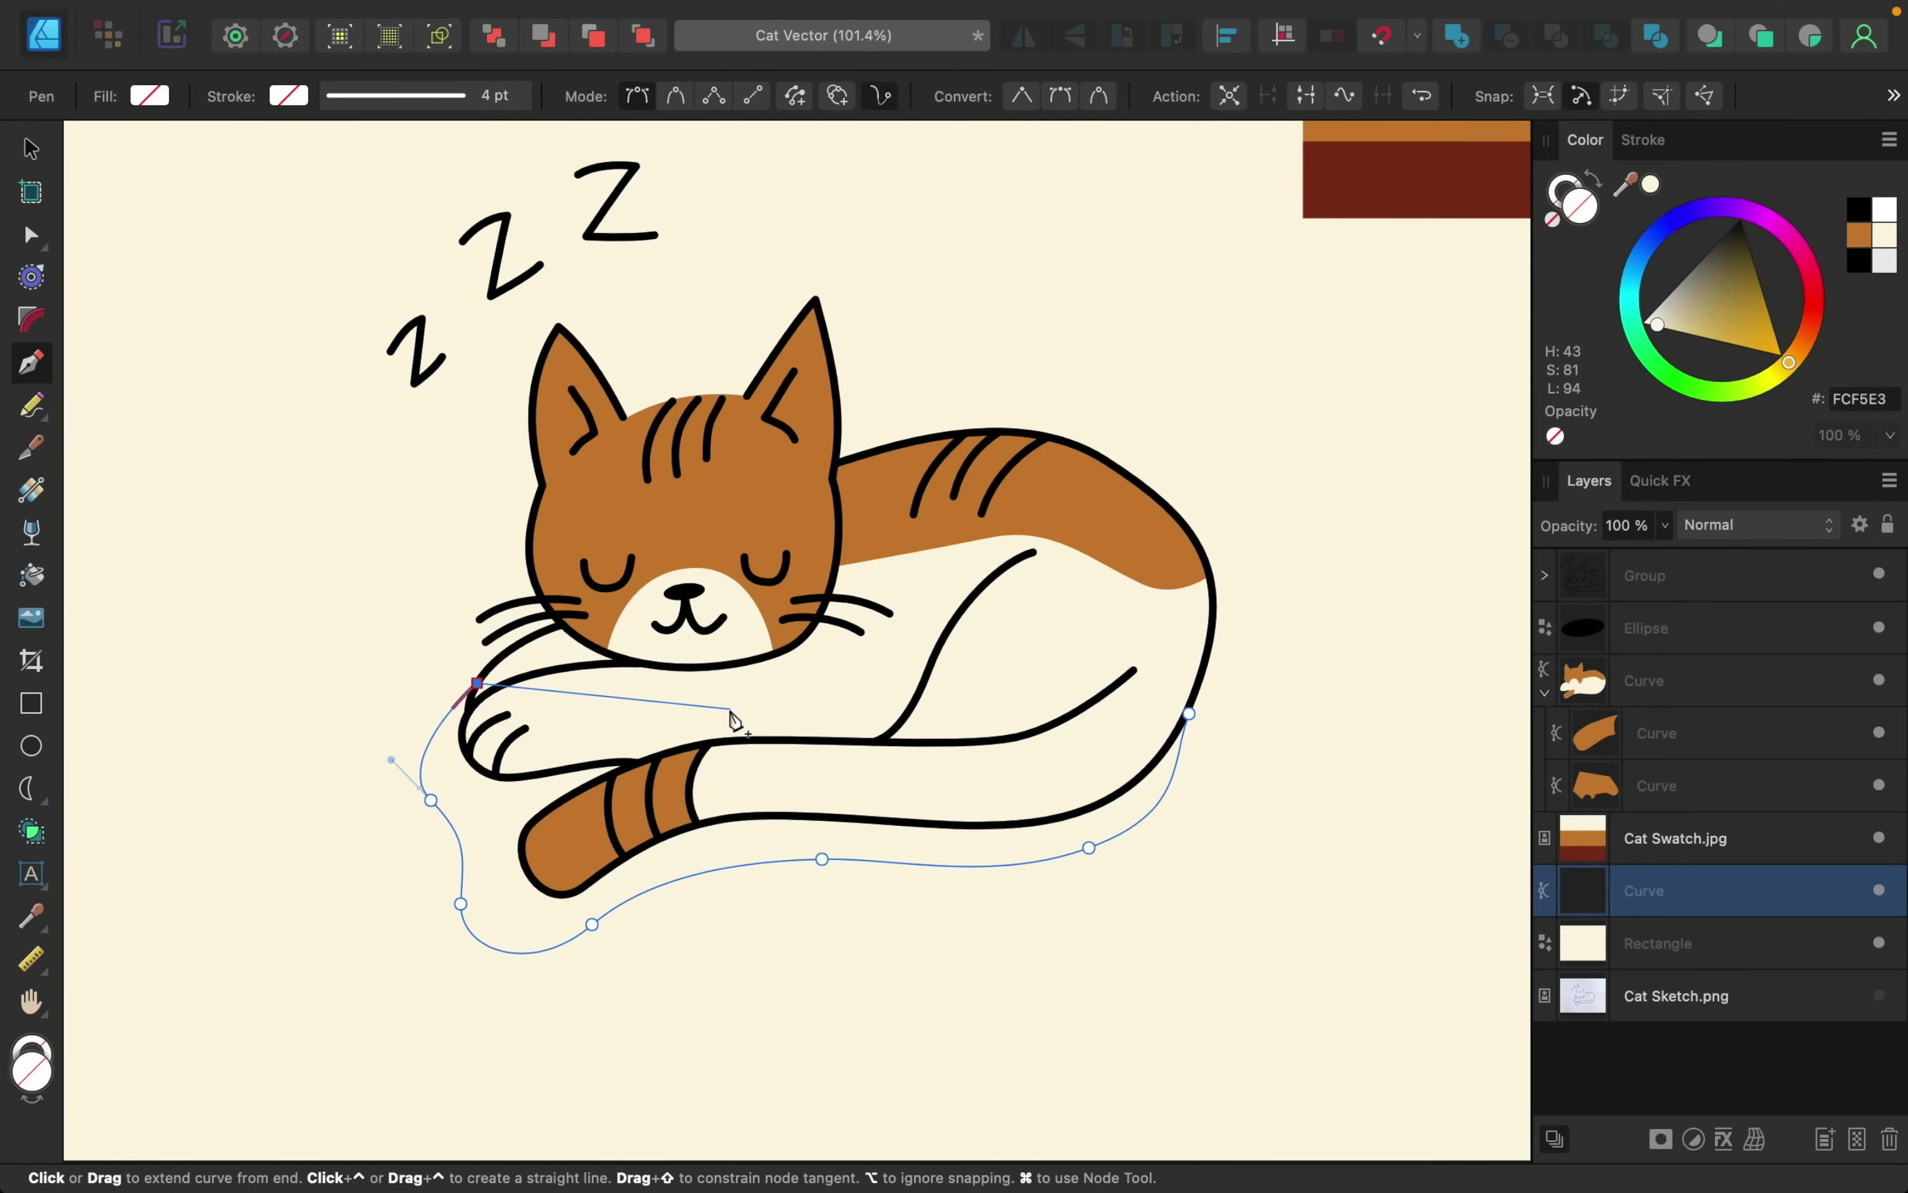
{"action": "left_click", "coordinate": [1189, 713]}
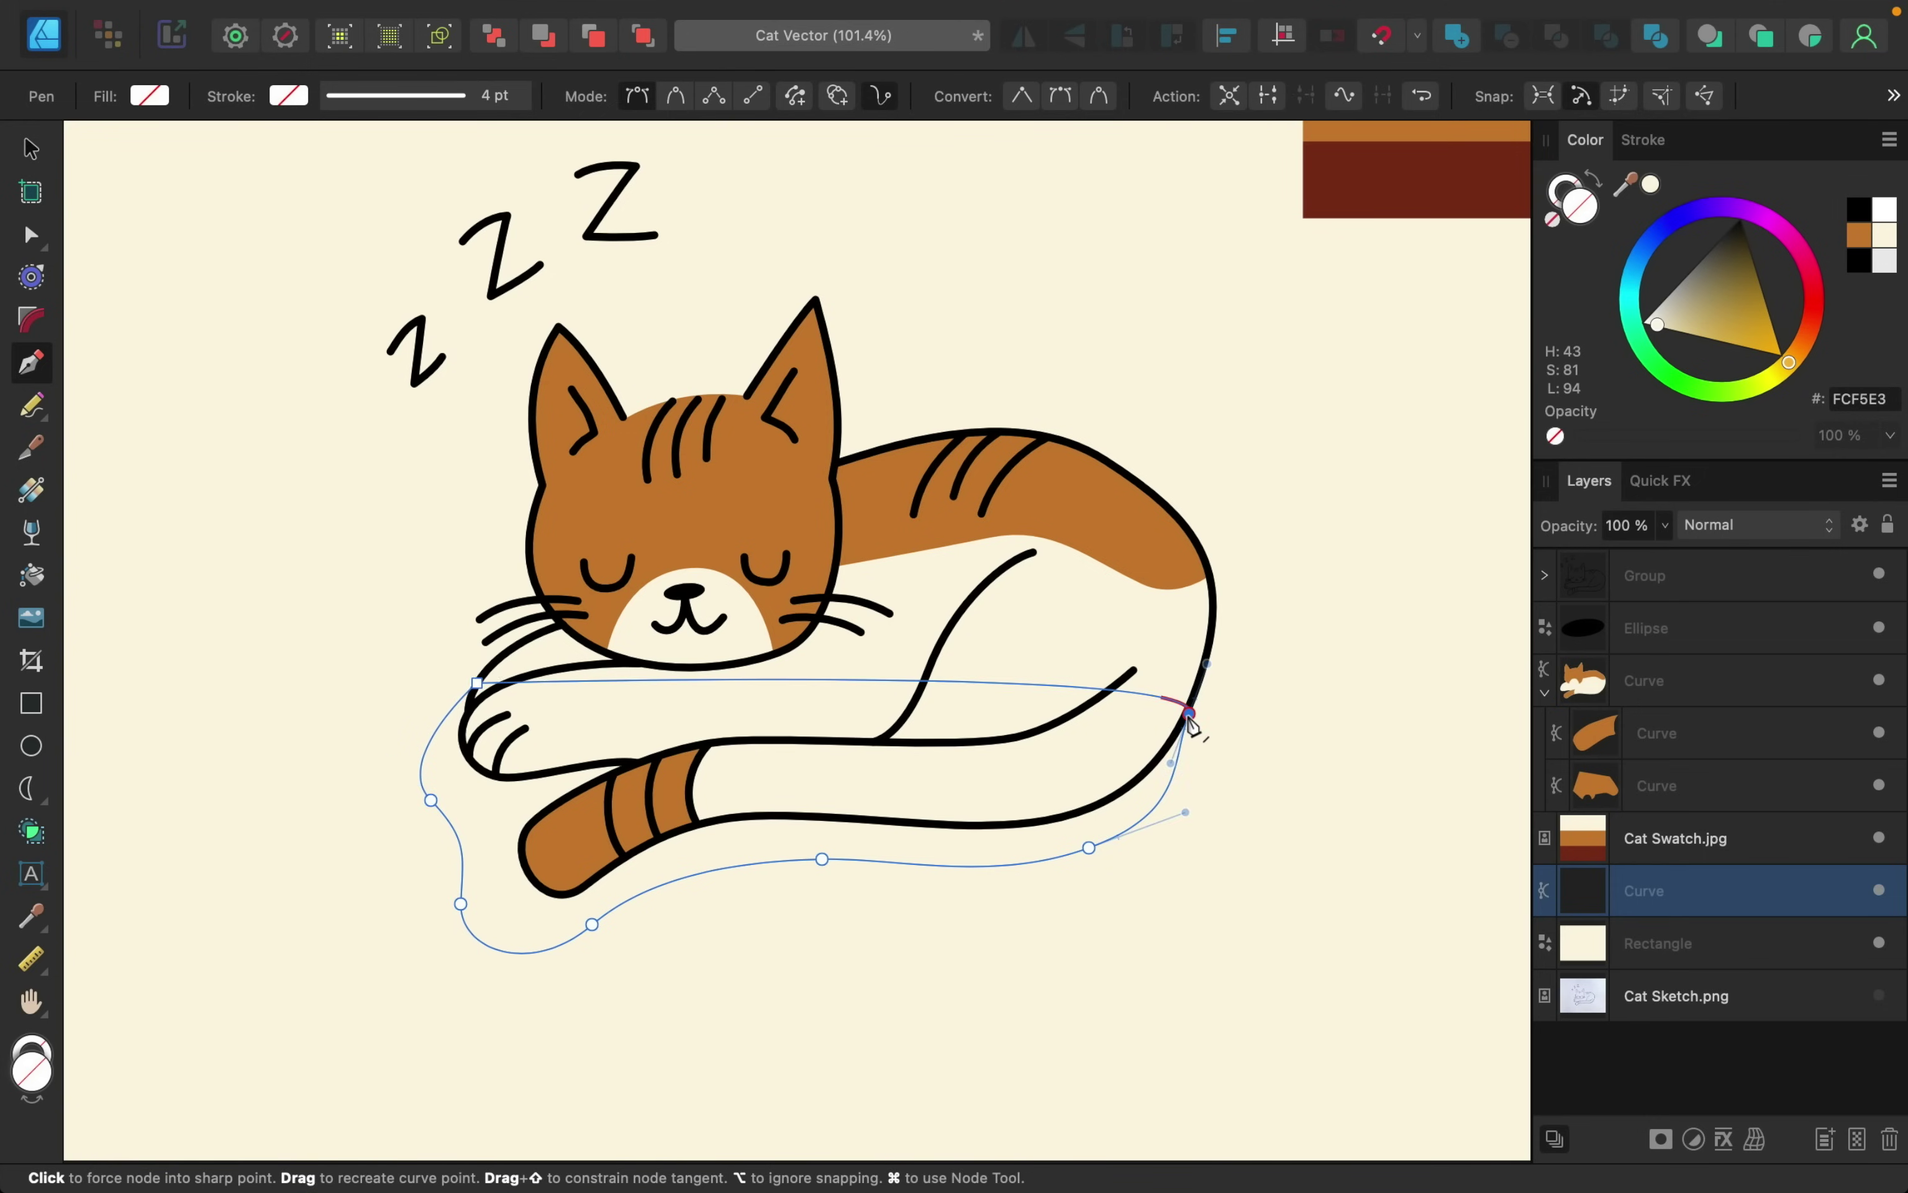
- Fill the closed shape beneath the cat with the dark red sampled from the swatch and lower its layer opacity to 30%
{"action": "scroll", "coordinate": [1191, 722], "scroll_direction": "down", "scroll_amount": 3}
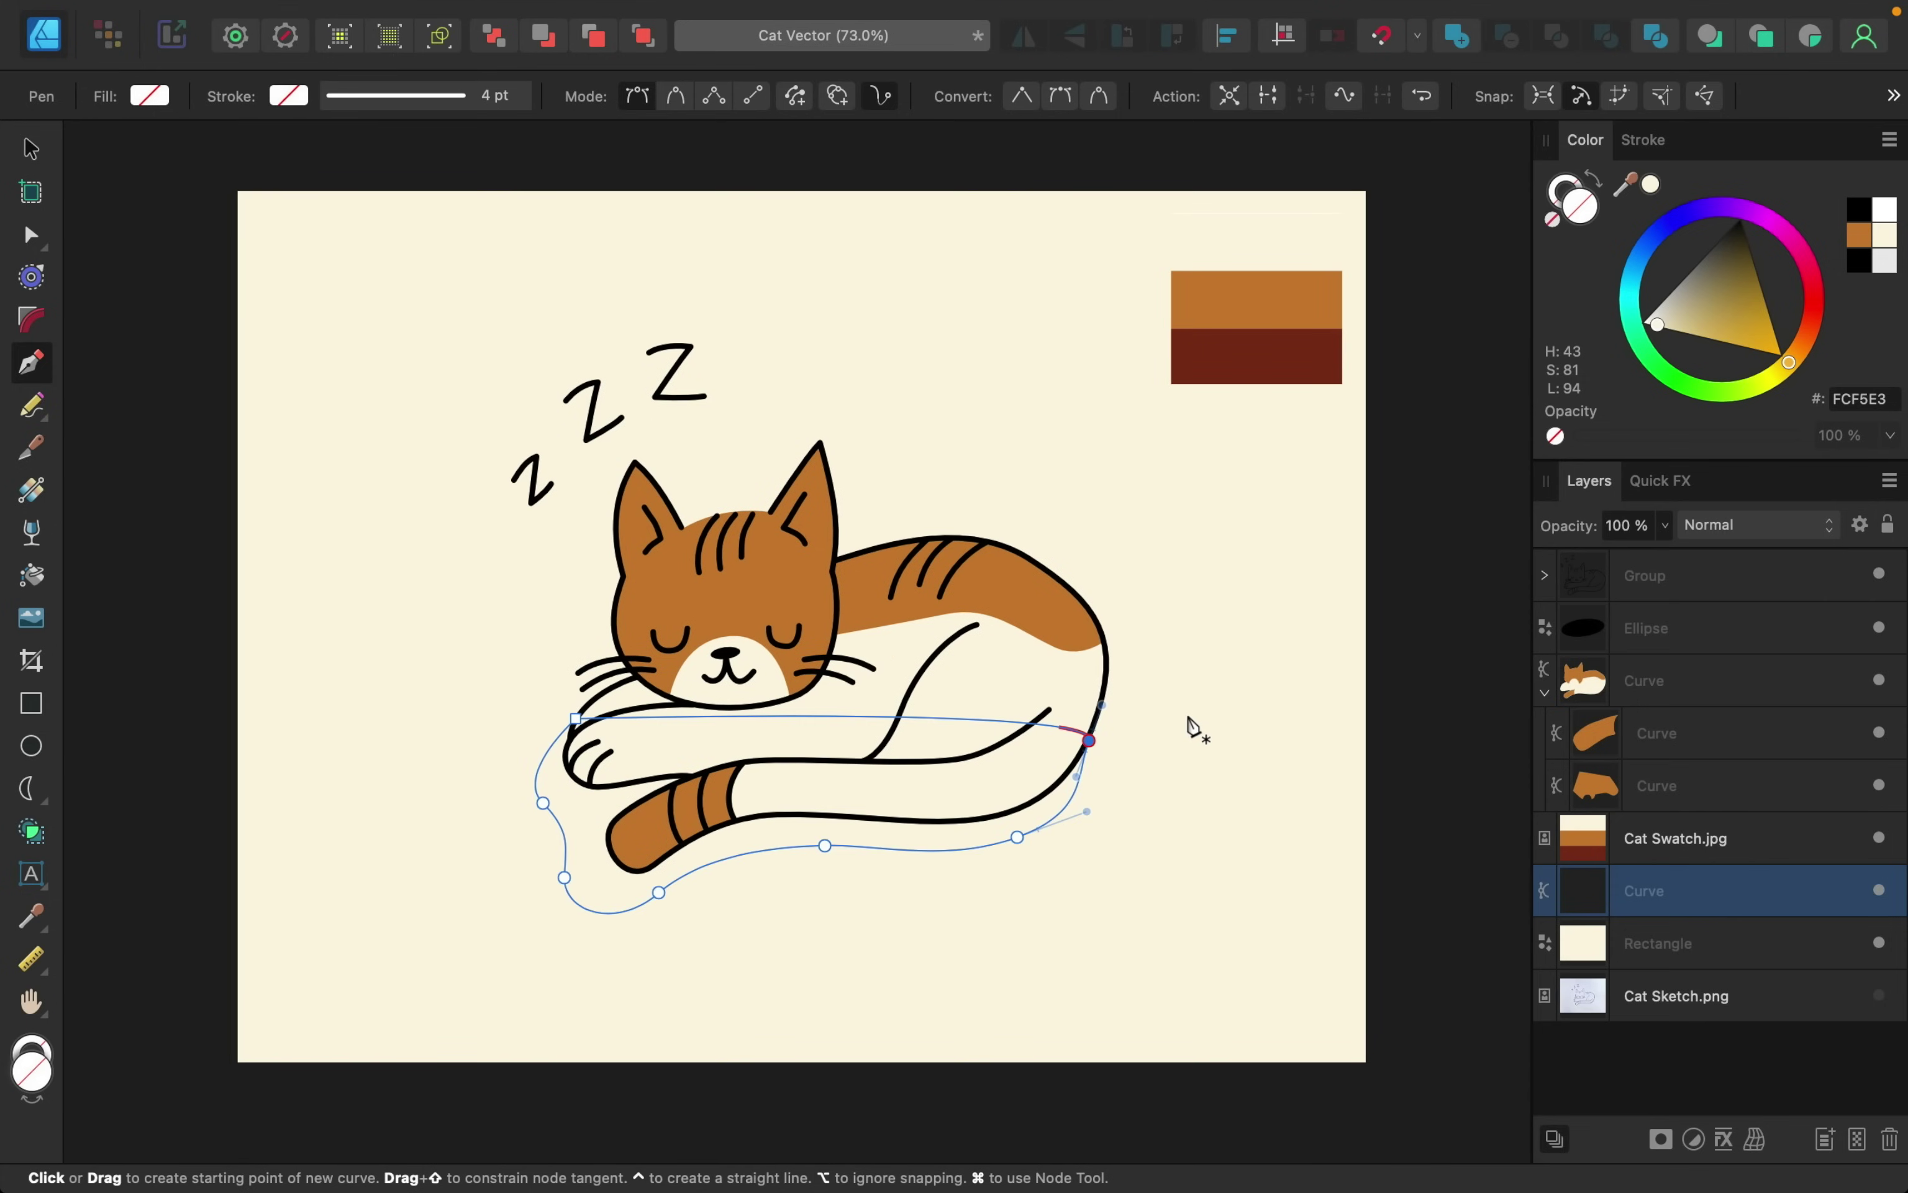
{"action": "left_click_drag", "start_coordinate": [1626, 185], "coordinate": [1264, 366]}
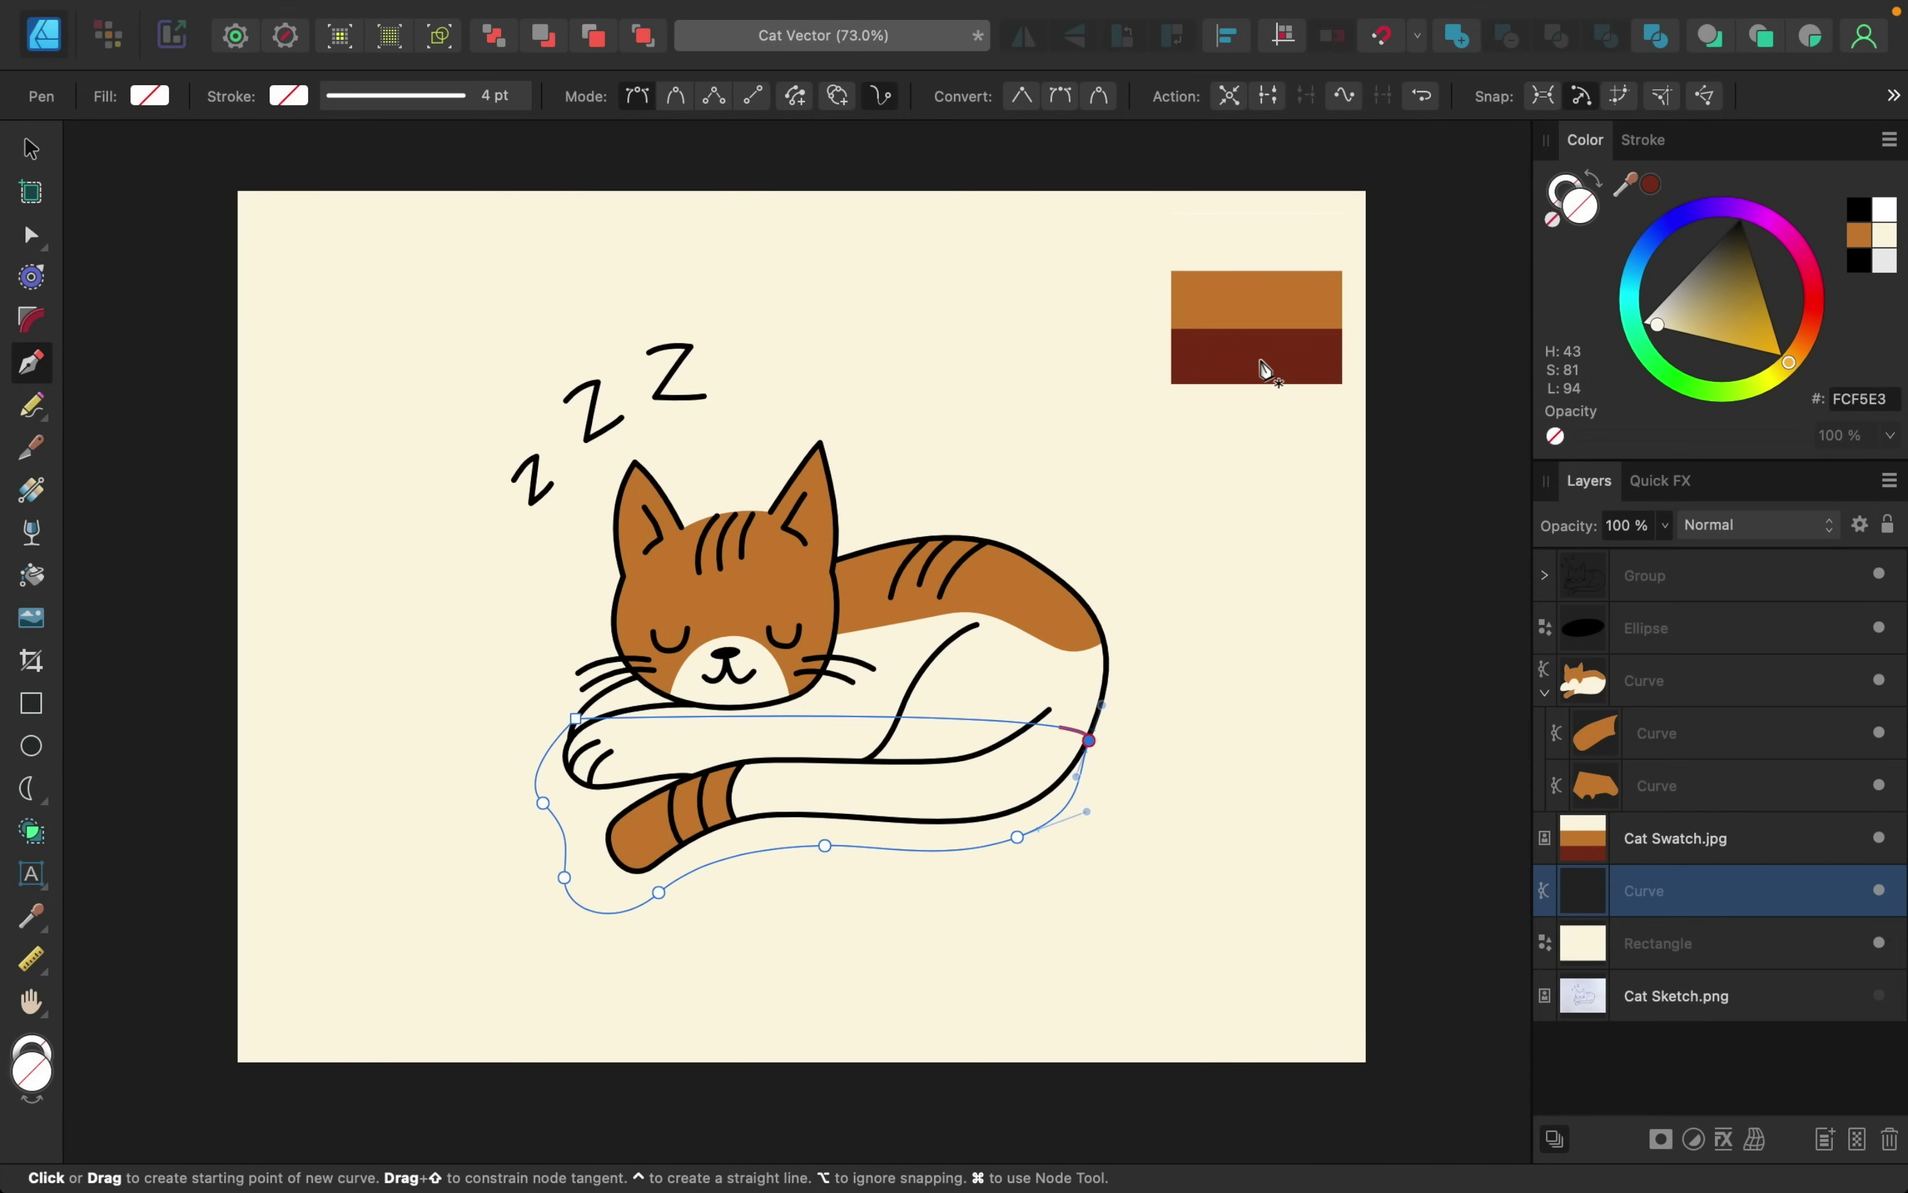
{"action": "left_click", "coordinate": [1649, 186]}
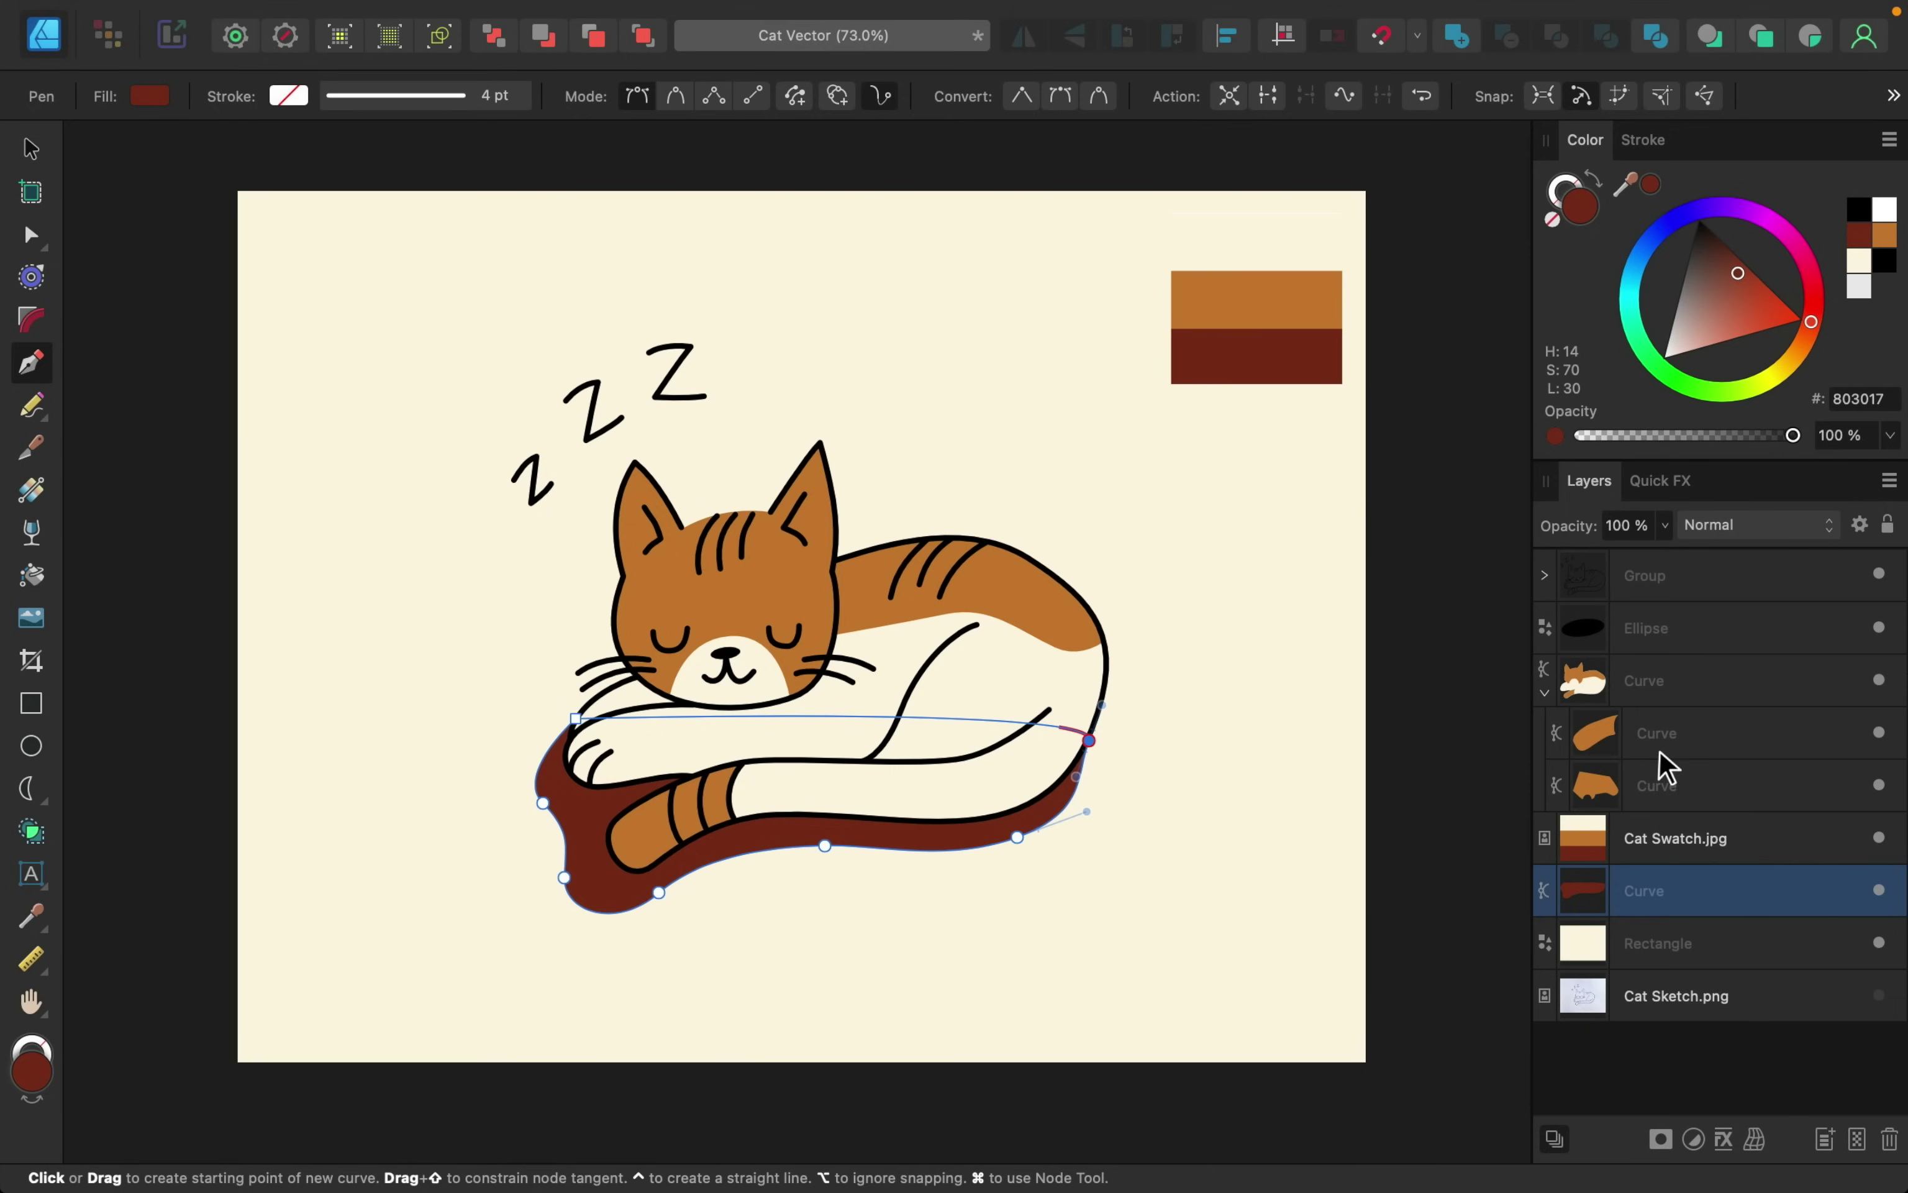
{"action": "left_click", "coordinate": [1544, 693]}
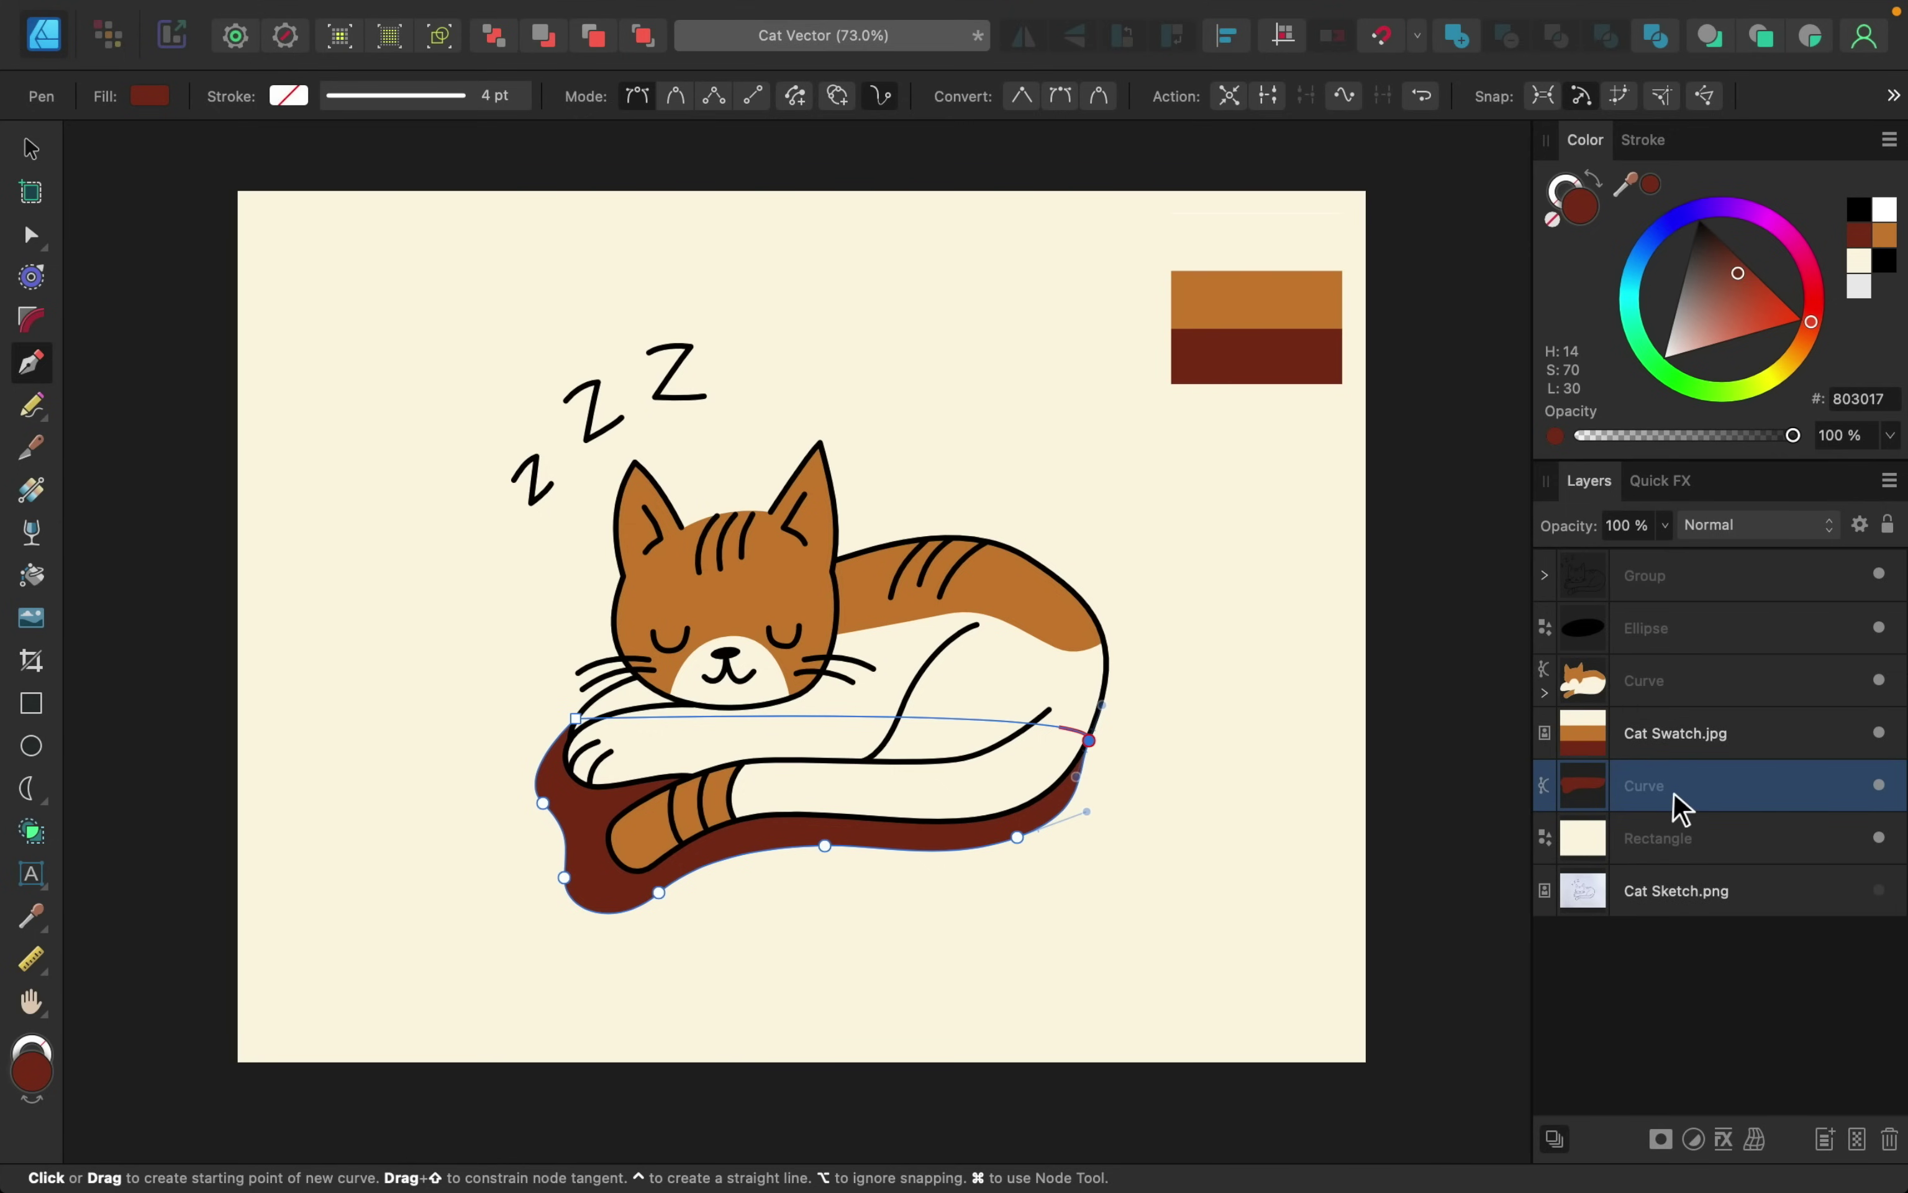
{"action": "left_click", "coordinate": [1666, 527]}
{"action": "left_click_drag", "start_coordinate": [1666, 556], "coordinate": [1496, 559]}
{"action": "left_click", "coordinate": [1656, 532]}
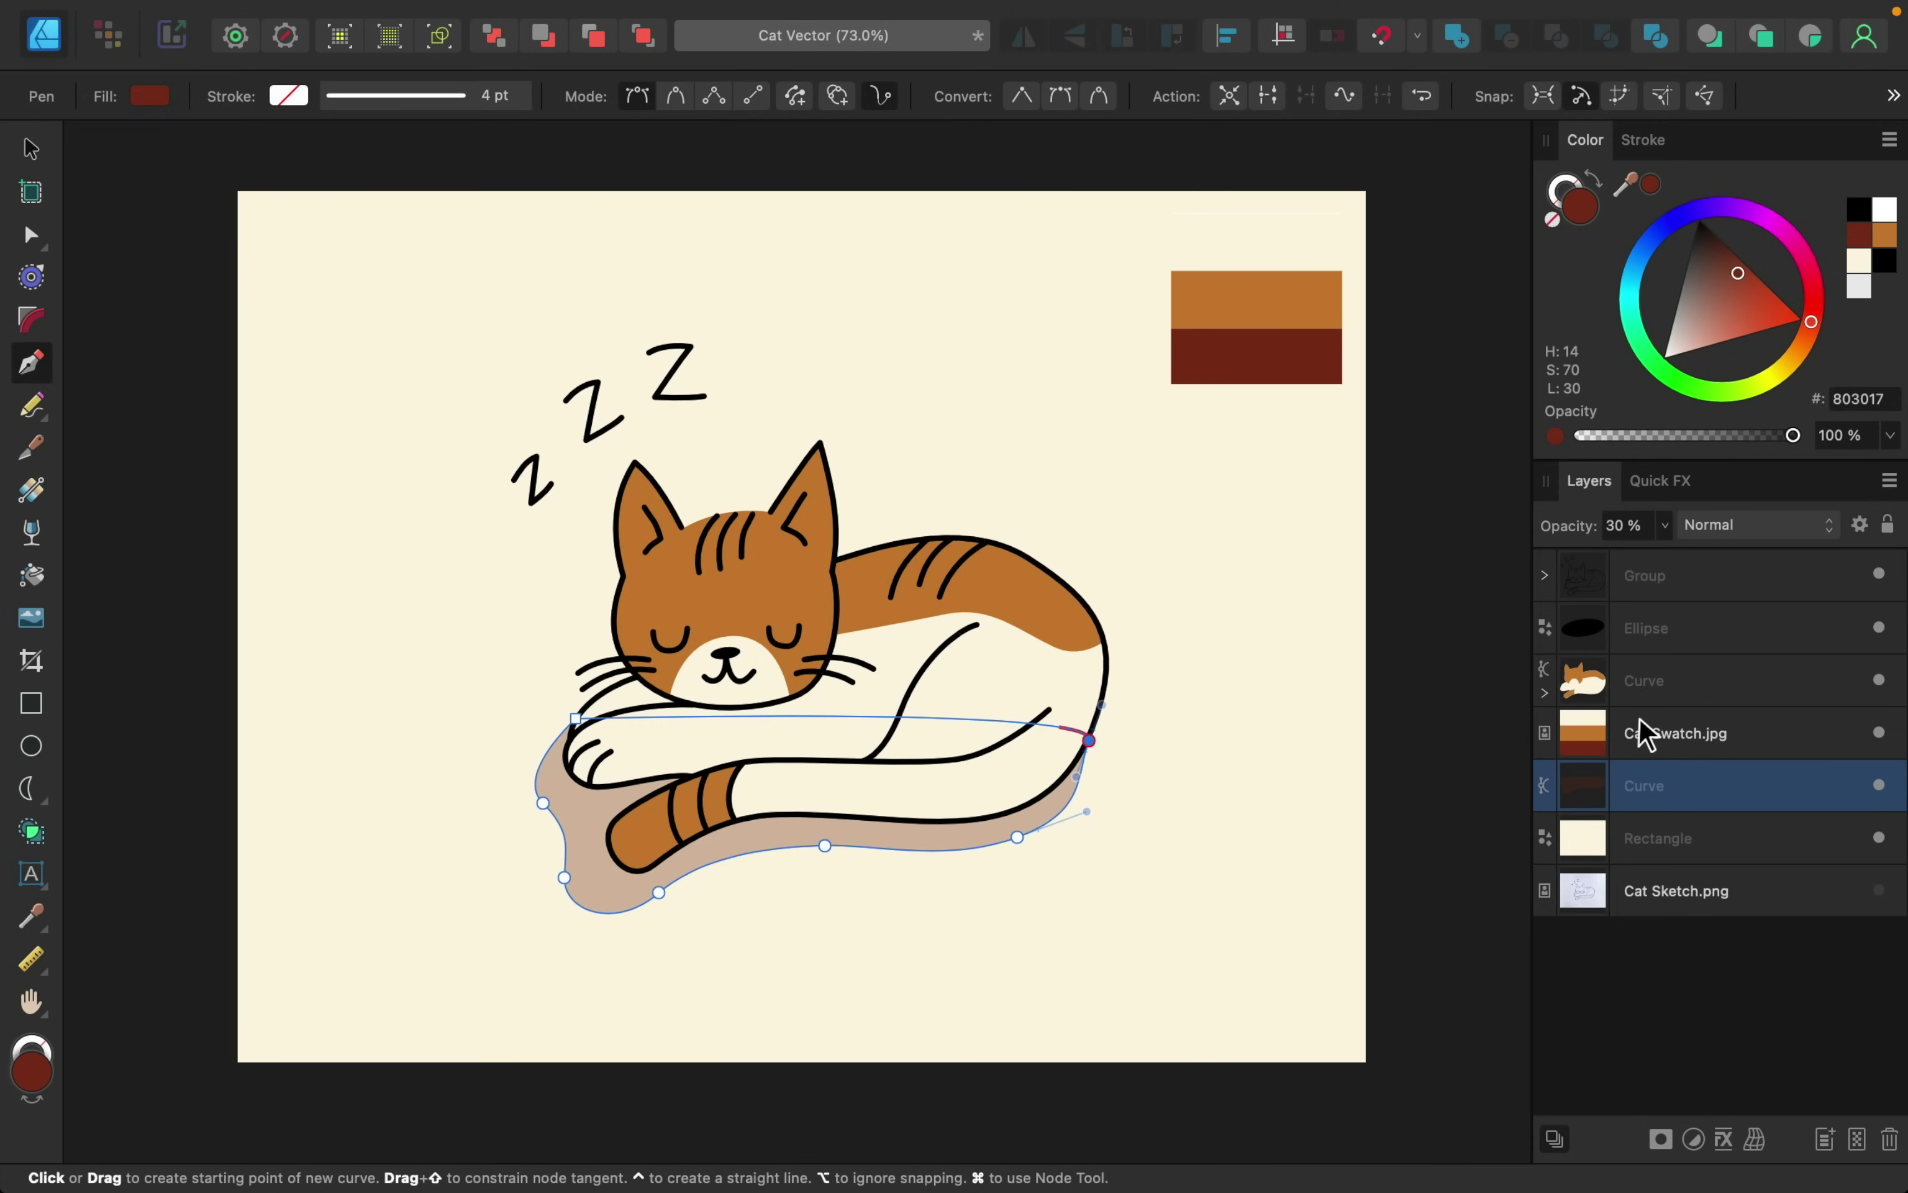
- Start a tail shadow curve above the cat body layer, running from the rear outline through the inside of the tail to its tip
{"action": "left_click", "coordinate": [1650, 684]}
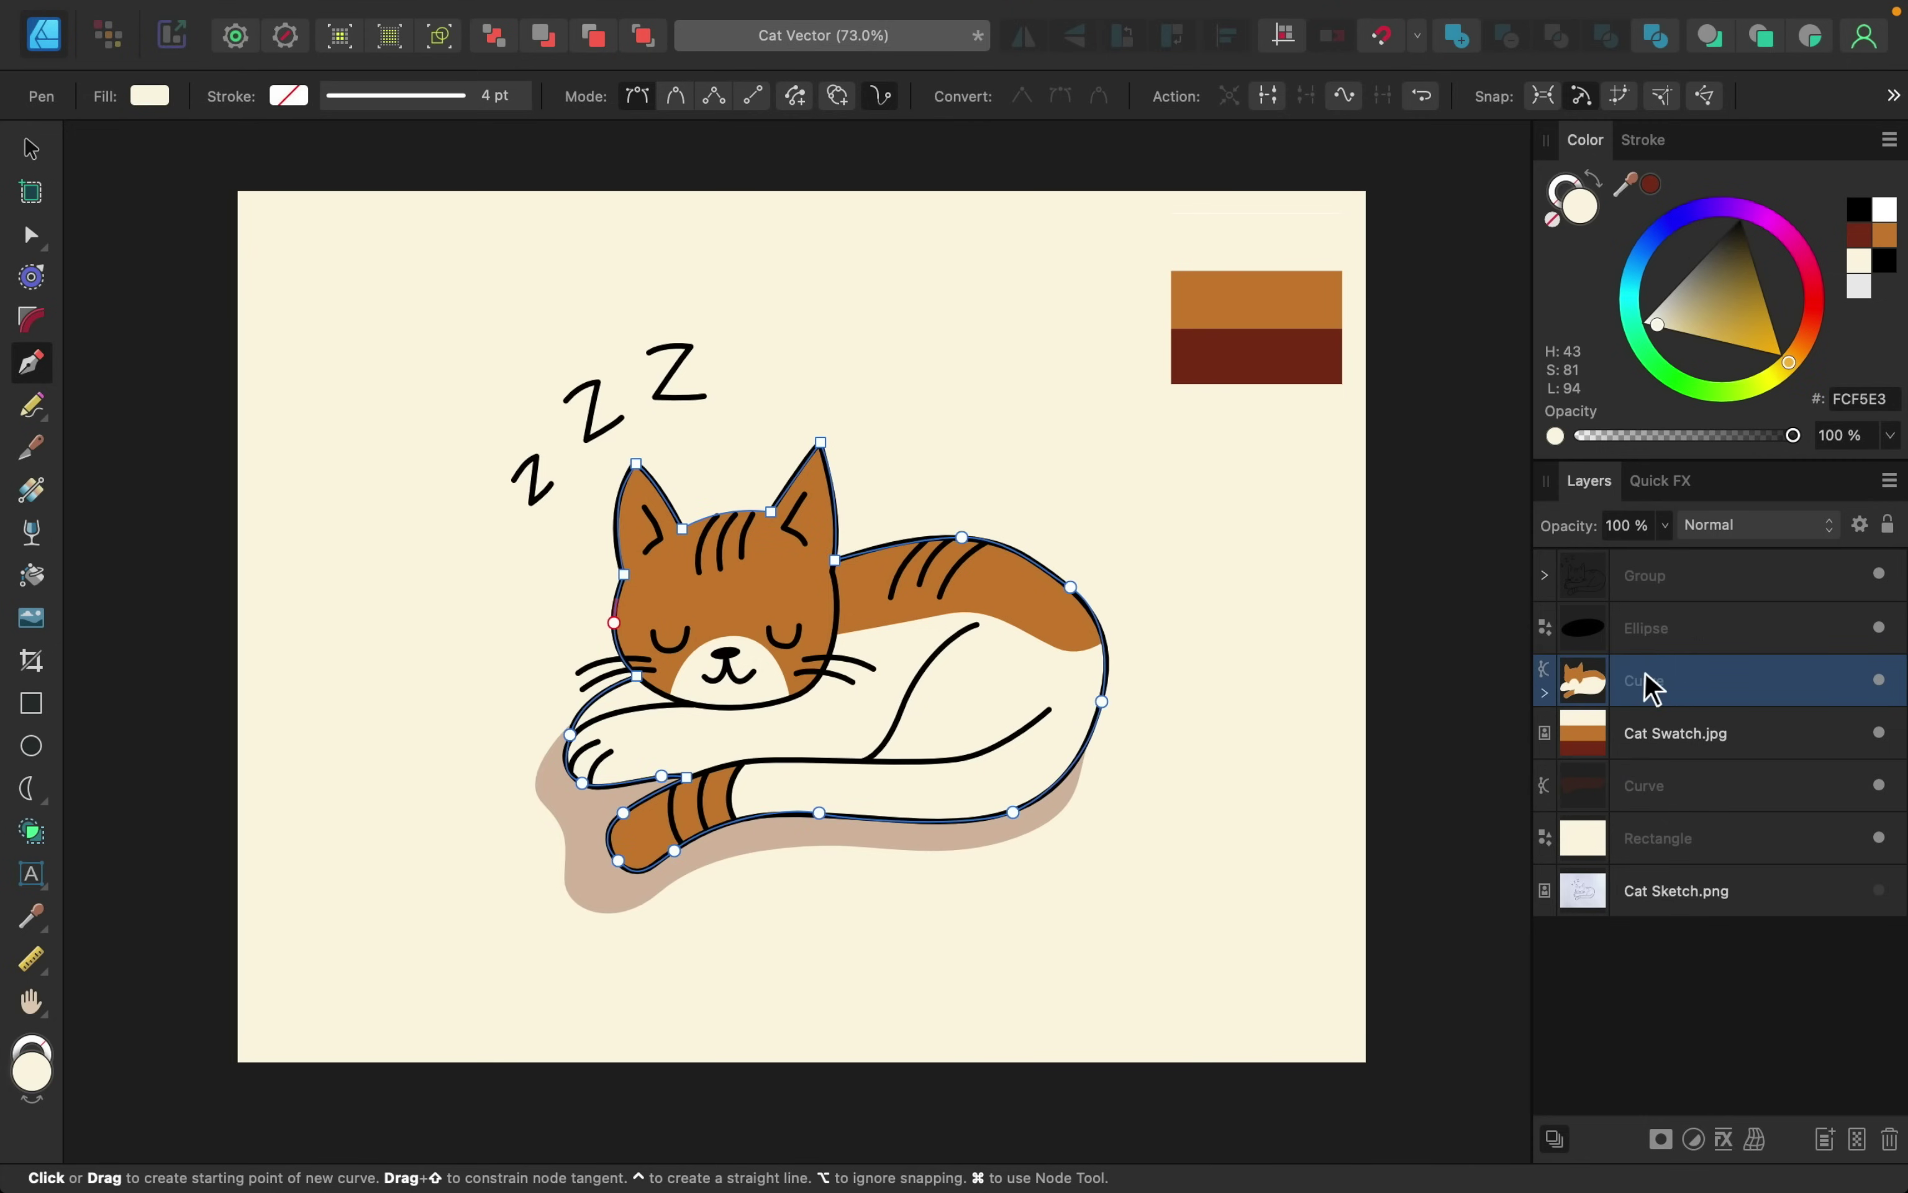
{"action": "scroll", "coordinate": [978, 799], "scroll_direction": "up", "scroll_amount": 3}
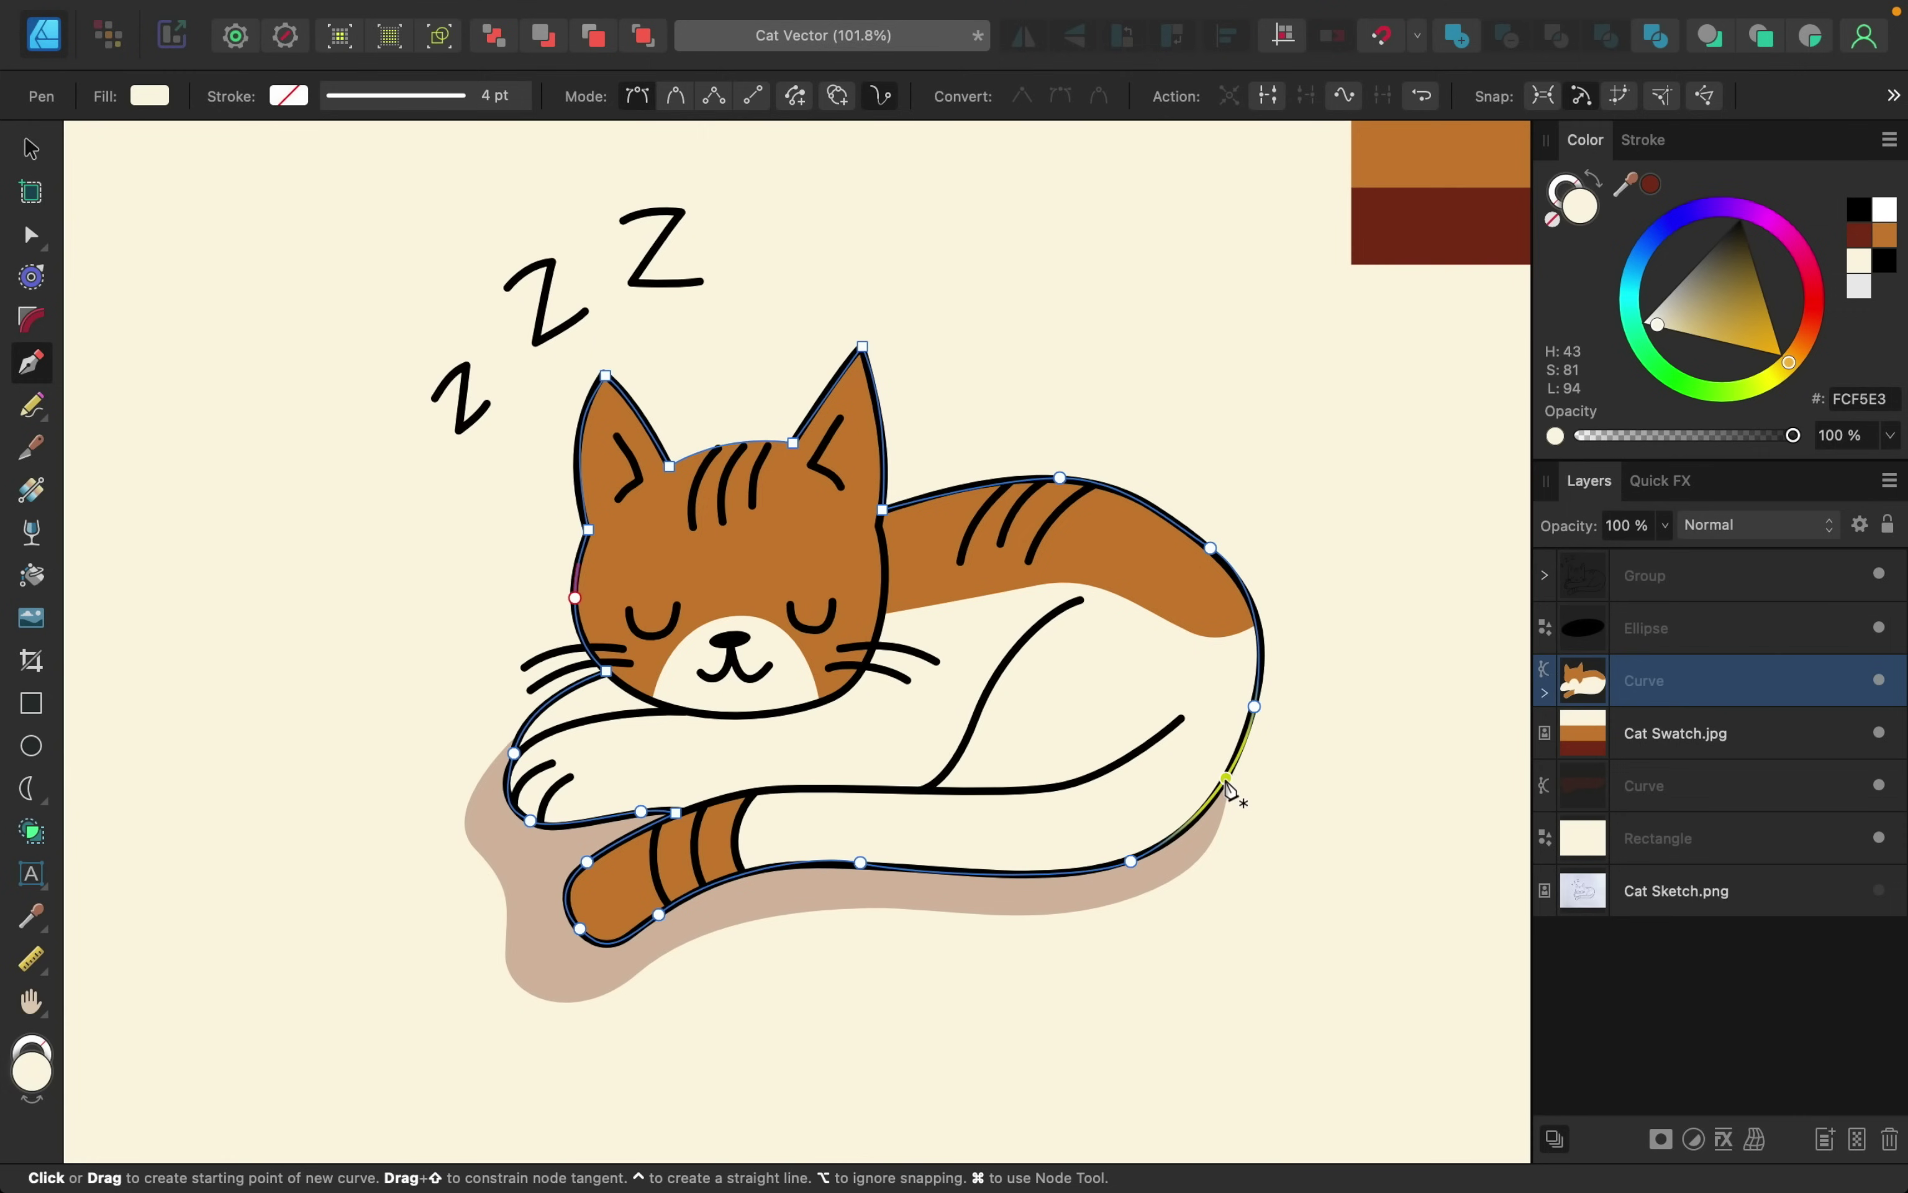
{"action": "left_click_drag", "start_coordinate": [1228, 775], "coordinate": [1183, 810]}
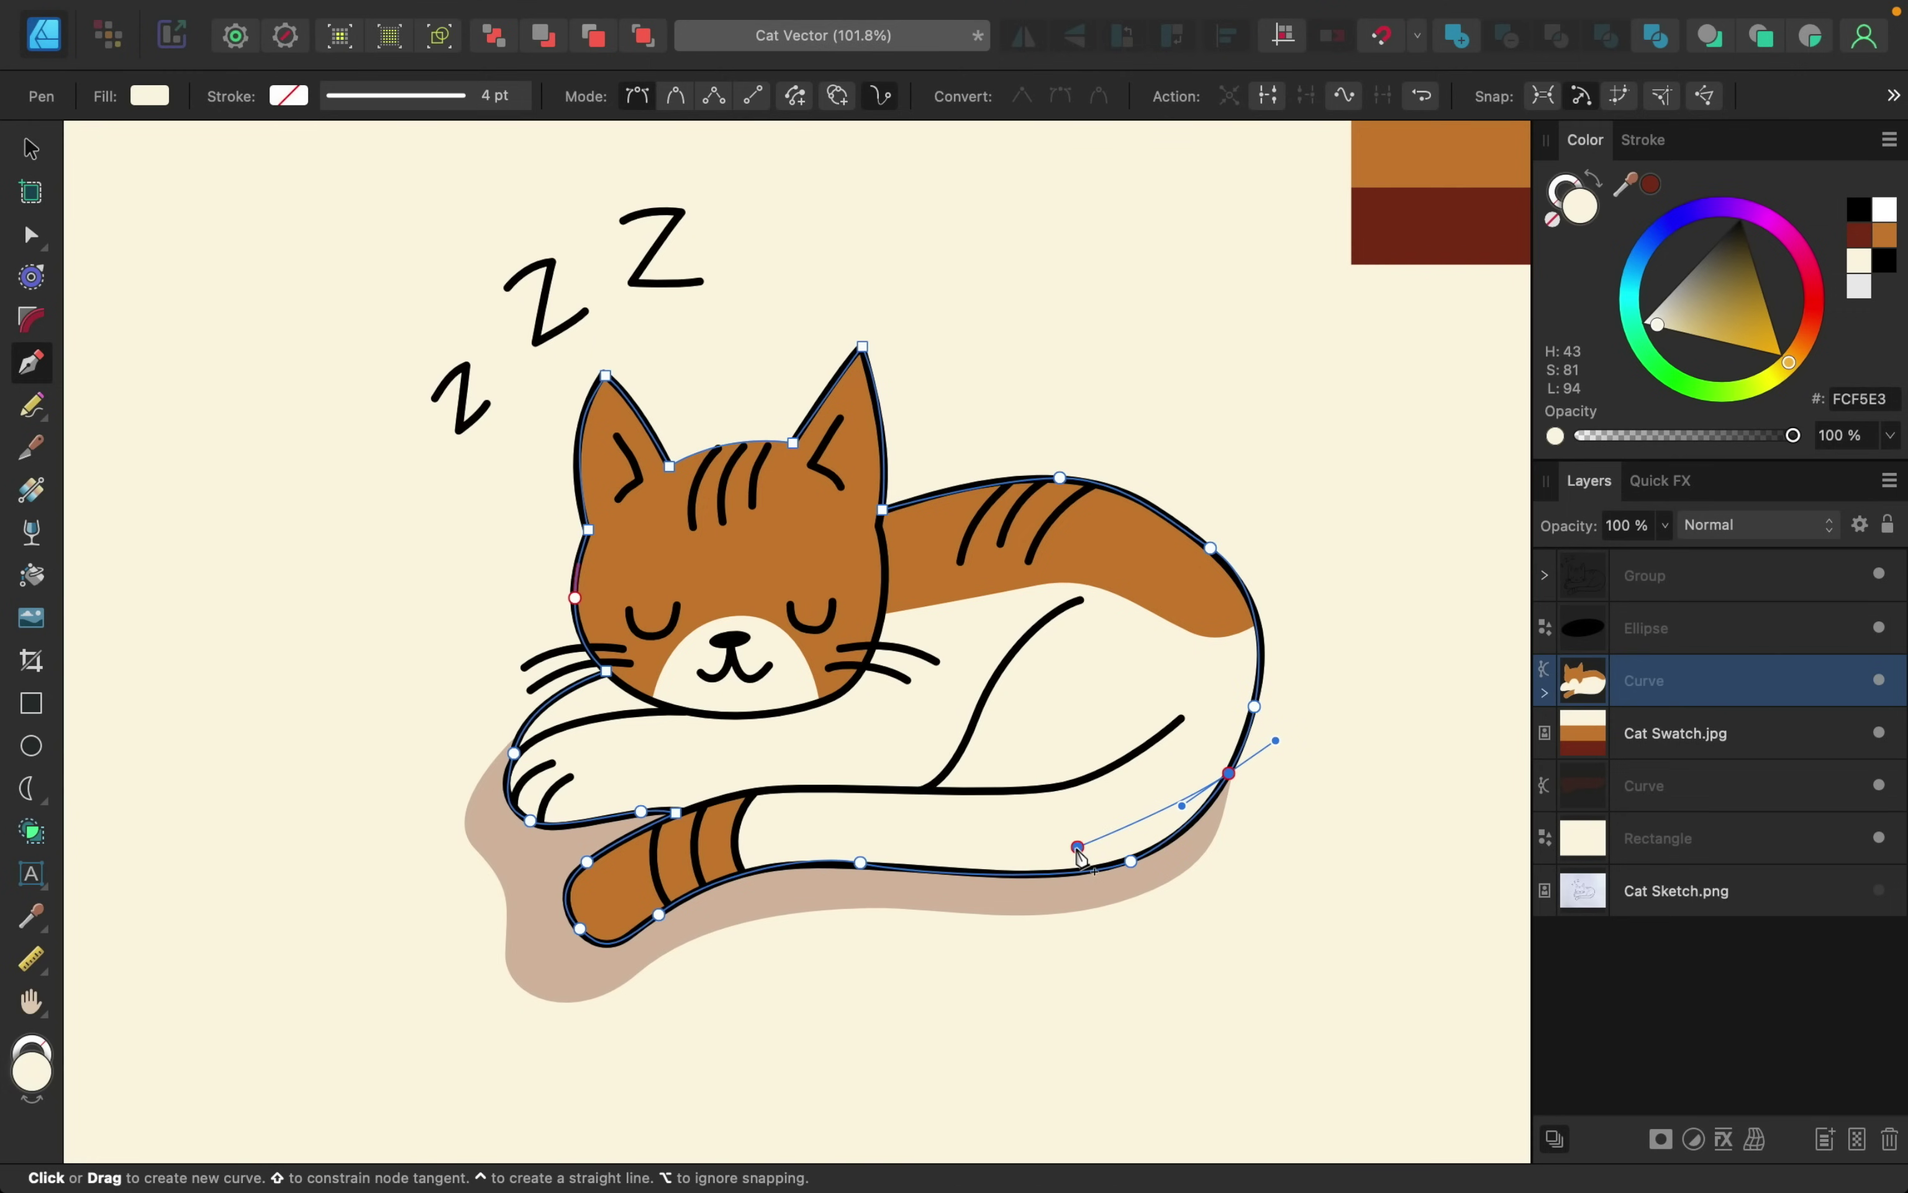
{"action": "left_click_drag", "start_coordinate": [1077, 848], "coordinate": [1002, 847]}
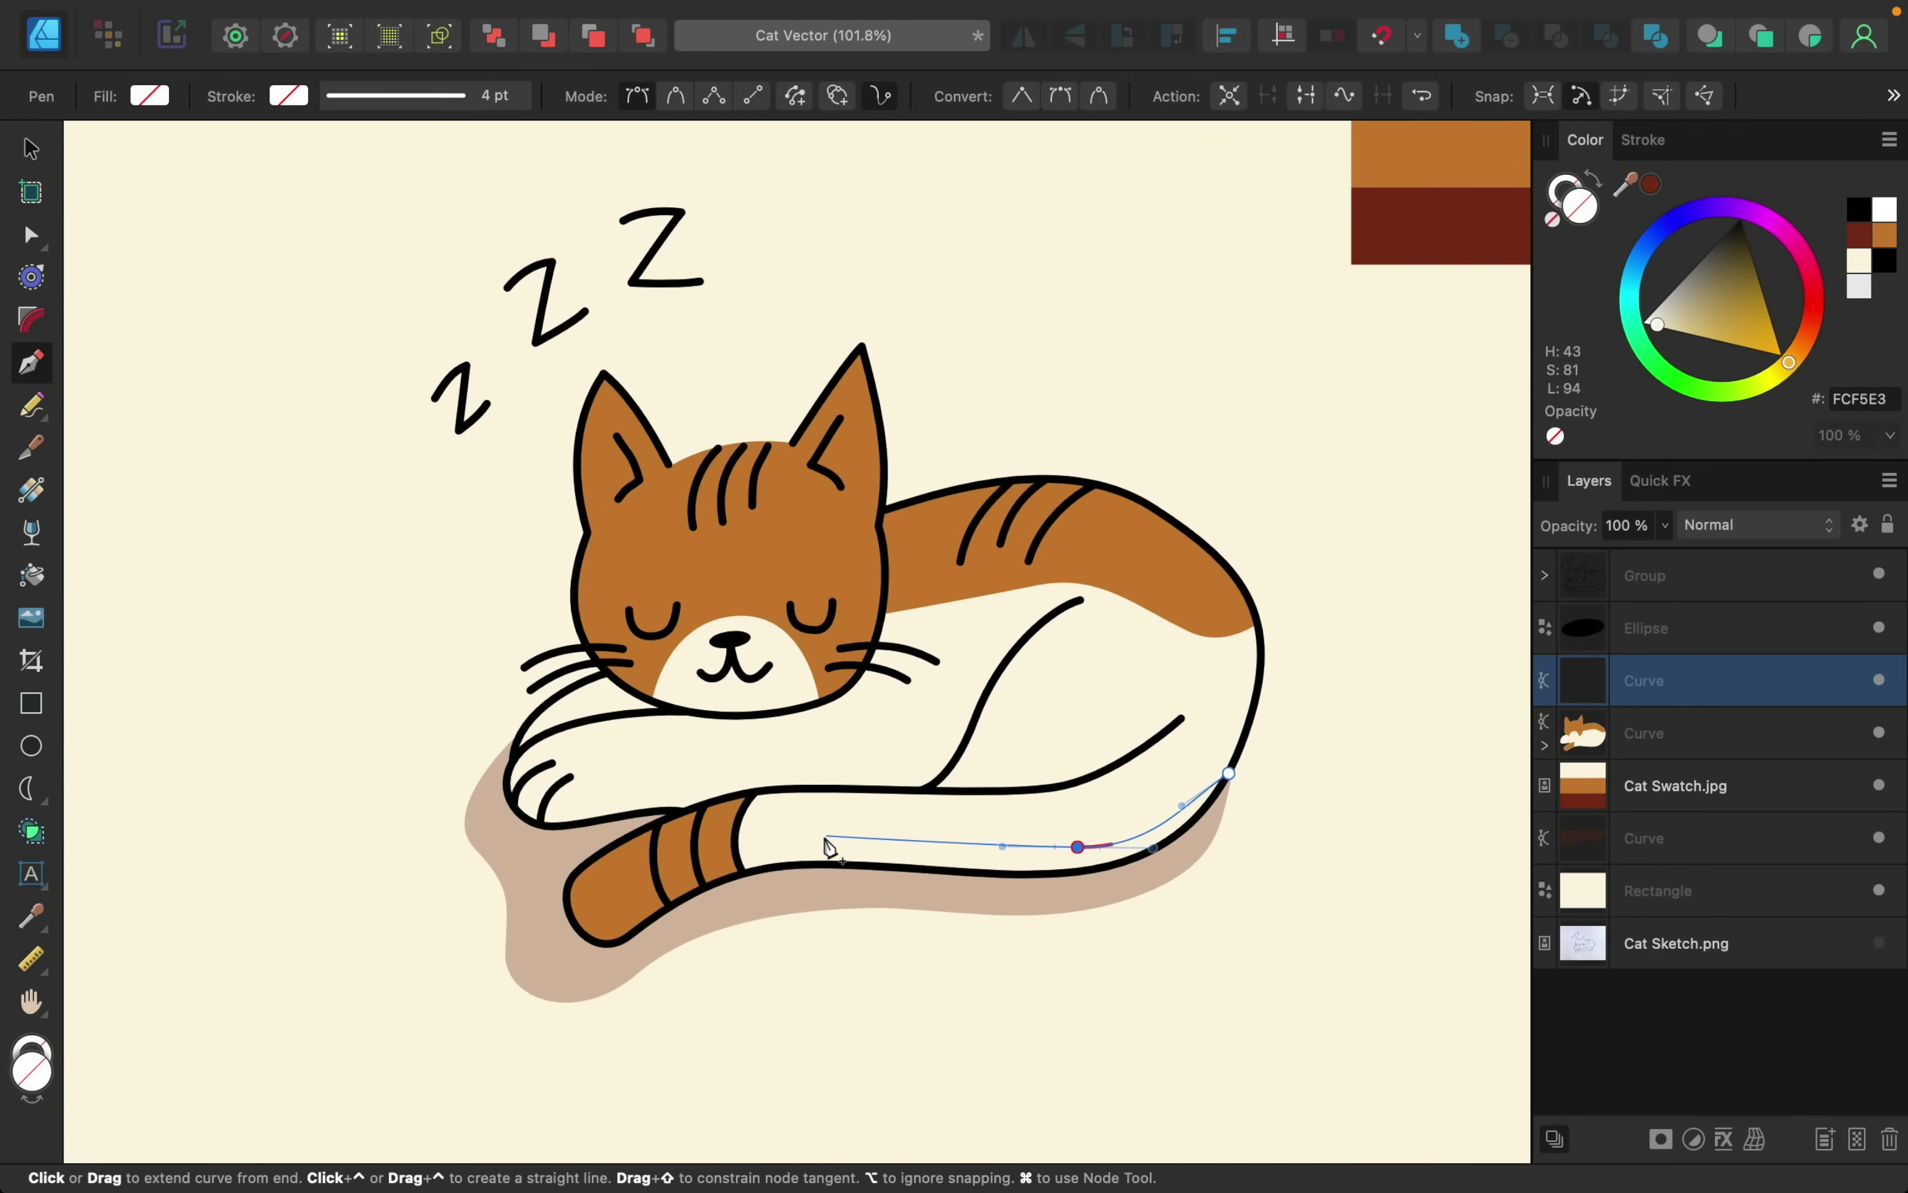
{"action": "left_click_drag", "start_coordinate": [822, 840], "coordinate": [759, 849]}
{"action": "left_click_drag", "start_coordinate": [643, 900], "coordinate": [606, 938]}
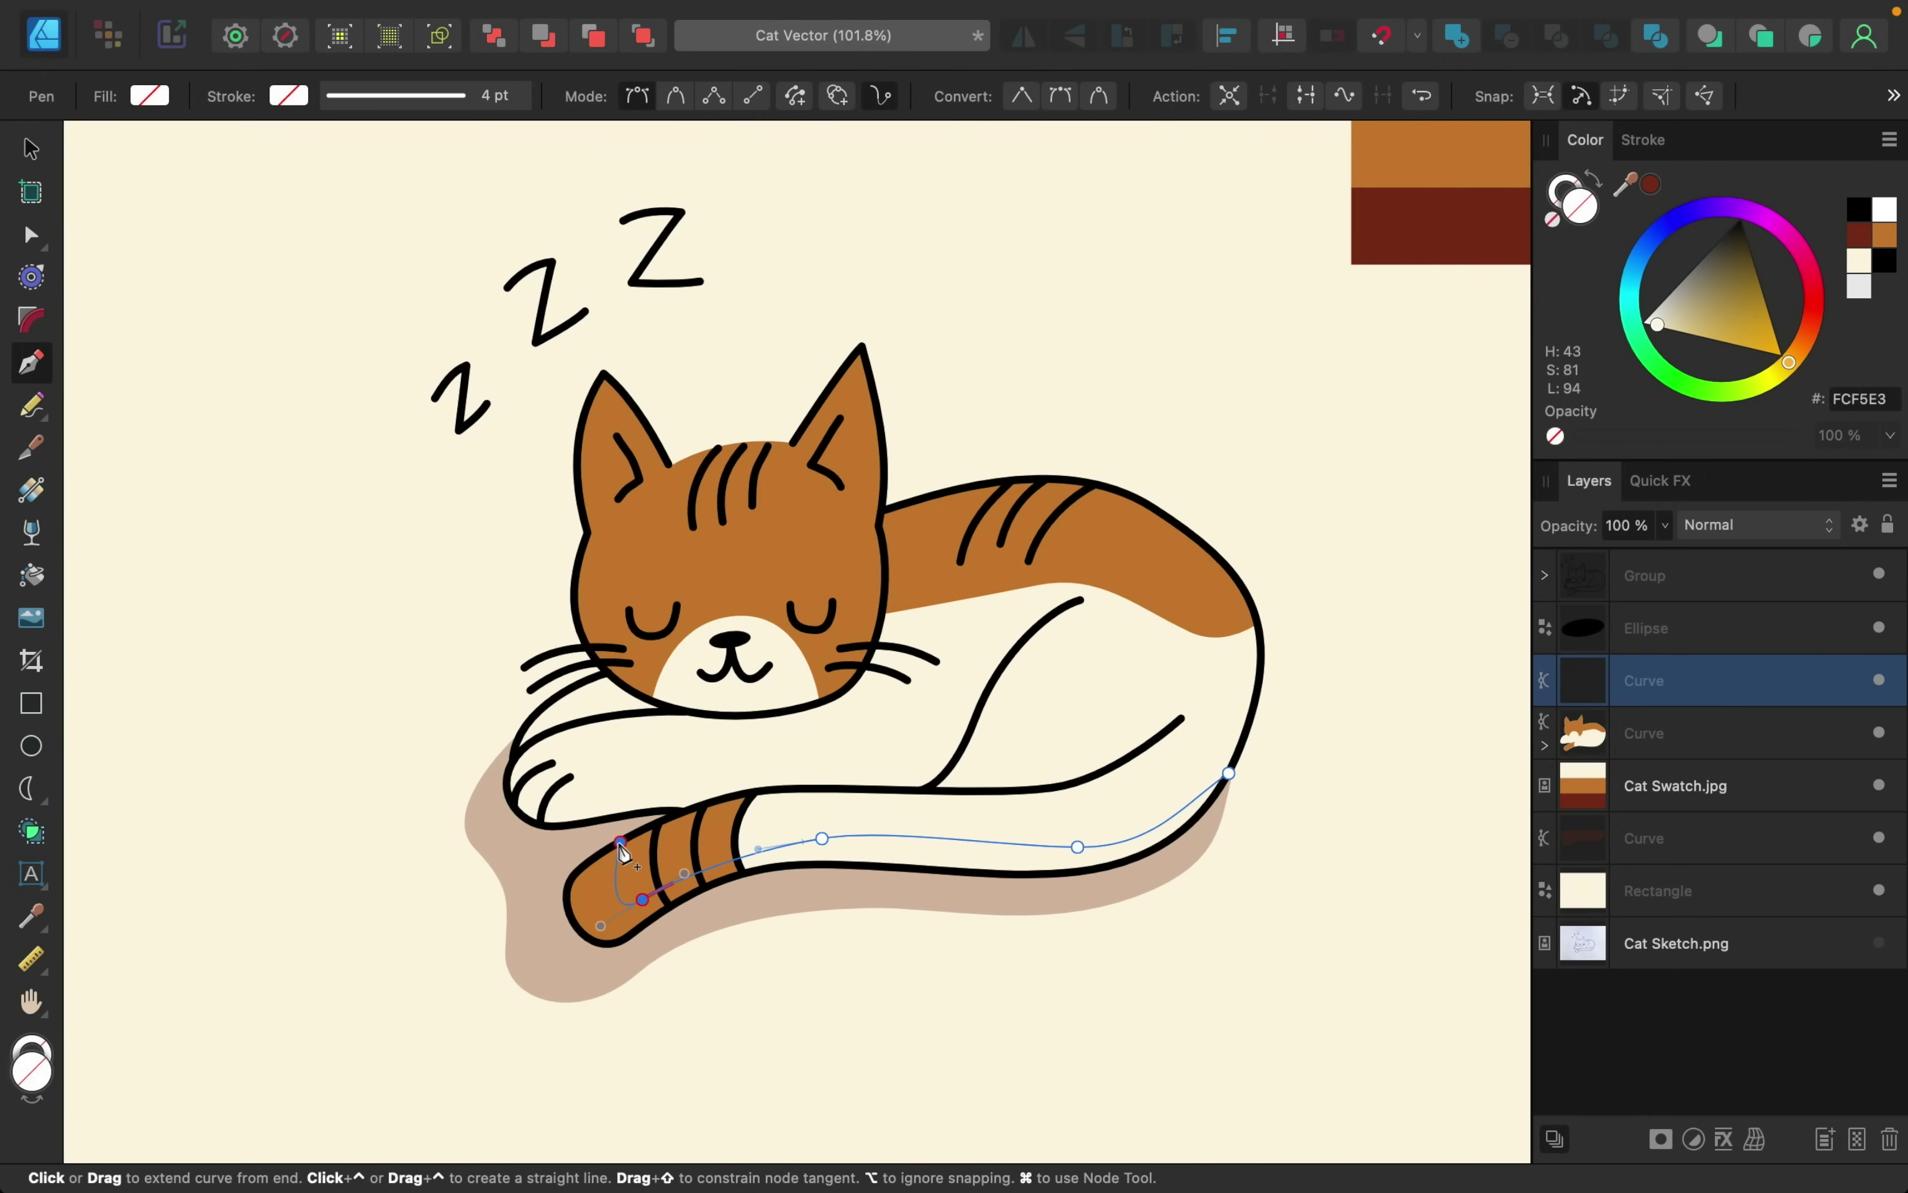
{"action": "left_click_drag", "start_coordinate": [620, 843], "coordinate": [647, 821]}
- Continue the tail shadow curve around the tail tip and along the tail's lower outline, closing it at the starting node on the rear
{"action": "scroll", "coordinate": [648, 830], "scroll_direction": "up", "scroll_amount": 4}
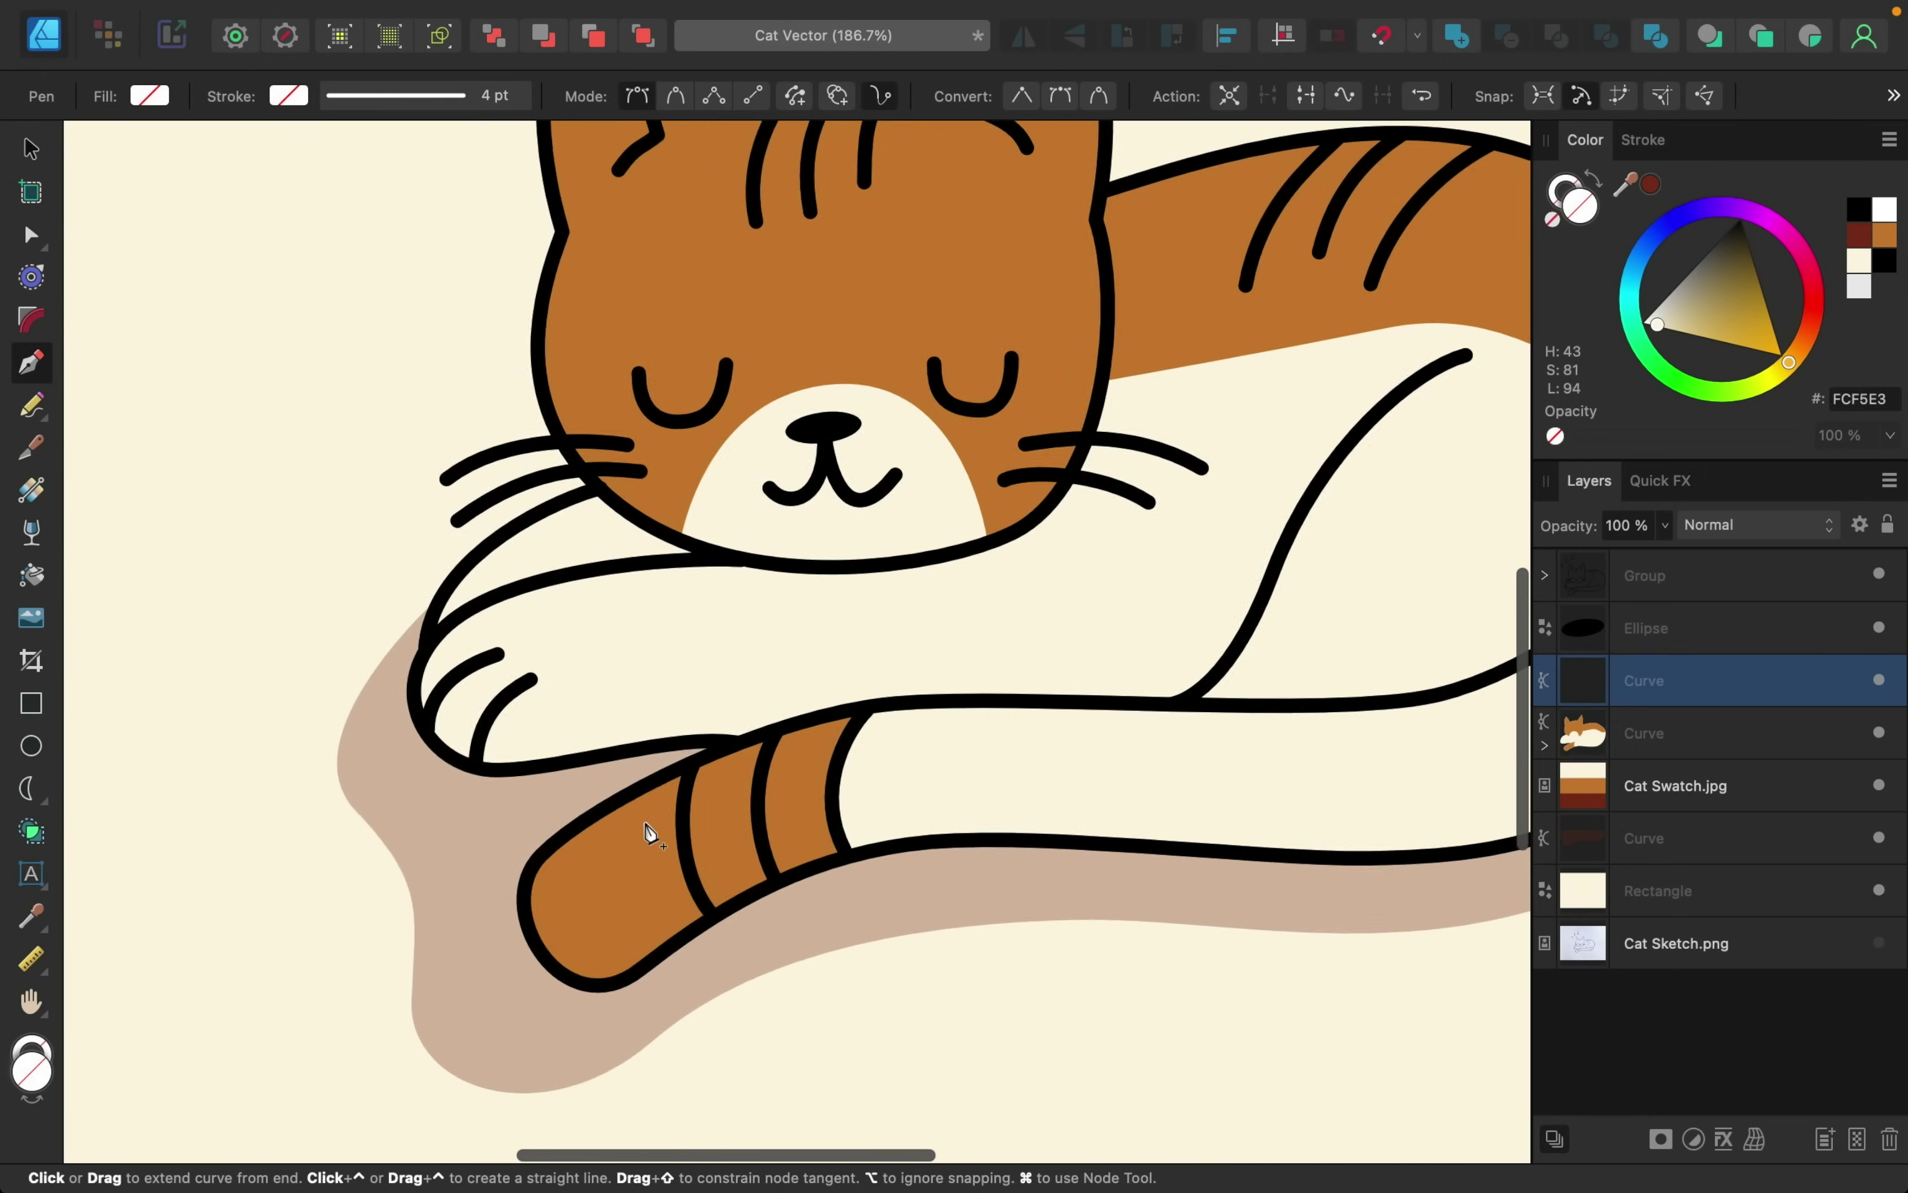
{"action": "scroll", "coordinate": [647, 835], "scroll_direction": "down", "scroll_amount": 4}
{"action": "scroll", "coordinate": [550, 845], "scroll_direction": "up", "scroll_amount": 4}
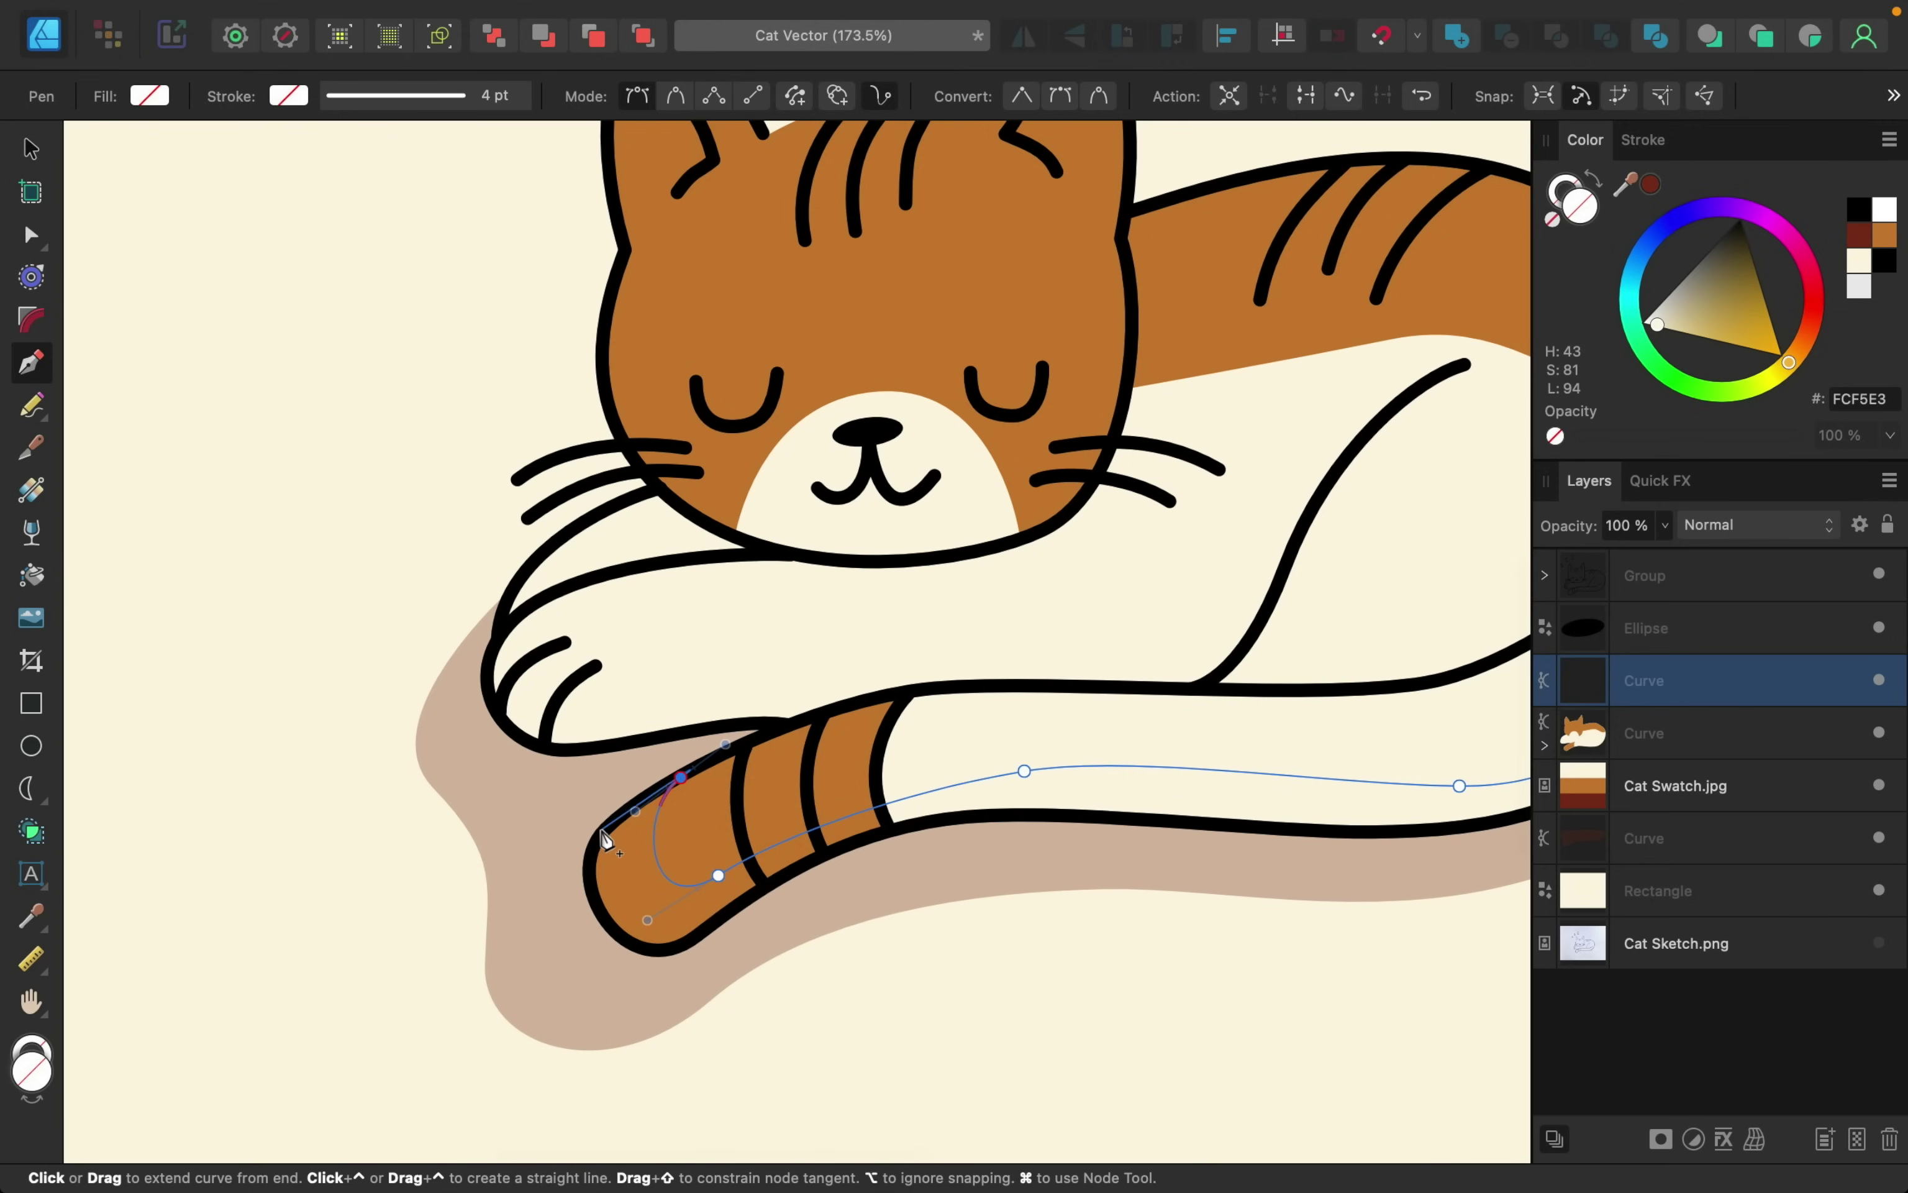
{"action": "left_click_drag", "start_coordinate": [596, 834], "coordinate": [590, 856]}
{"action": "left_click_drag", "start_coordinate": [631, 949], "coordinate": [688, 959]}
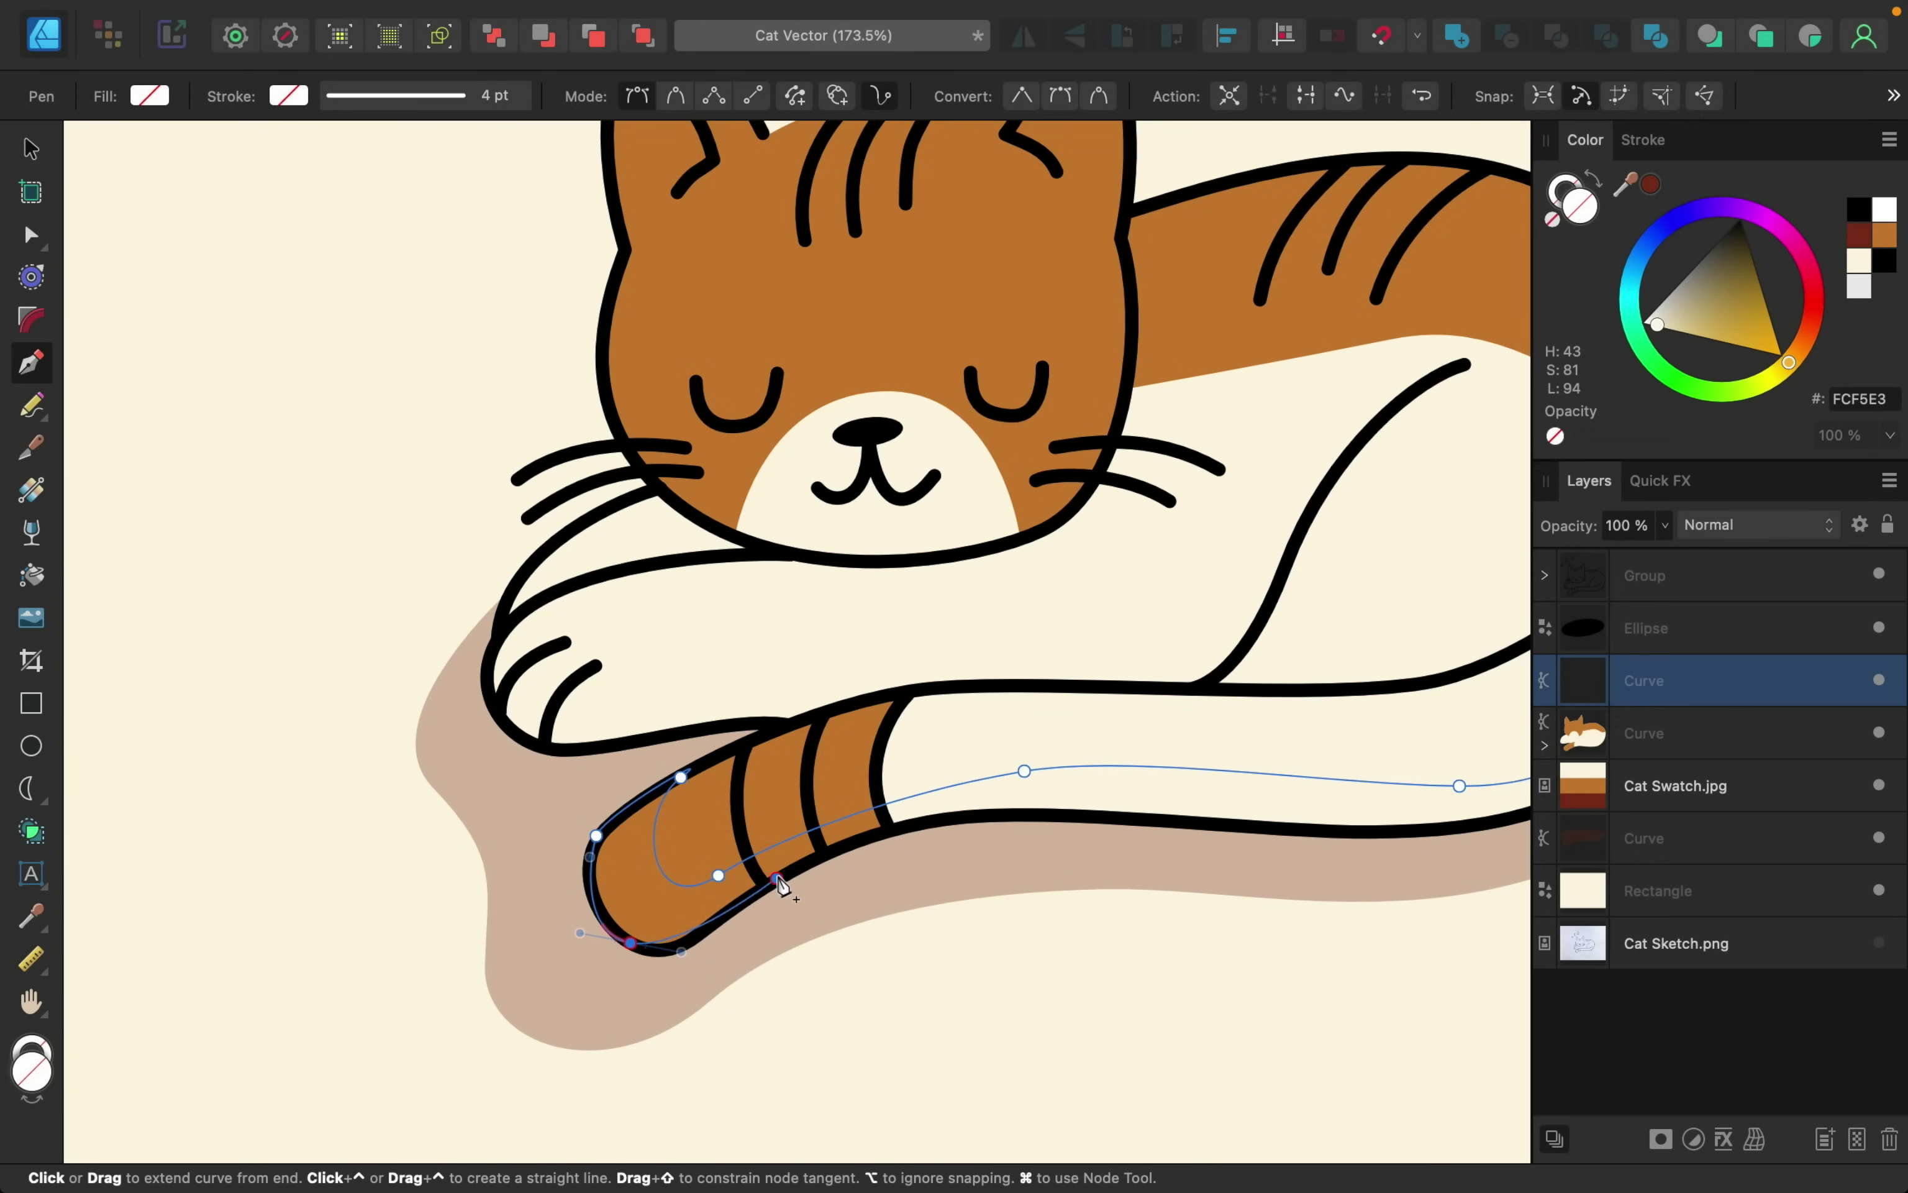
{"action": "left_click_drag", "start_coordinate": [776, 877], "coordinate": [866, 821]}
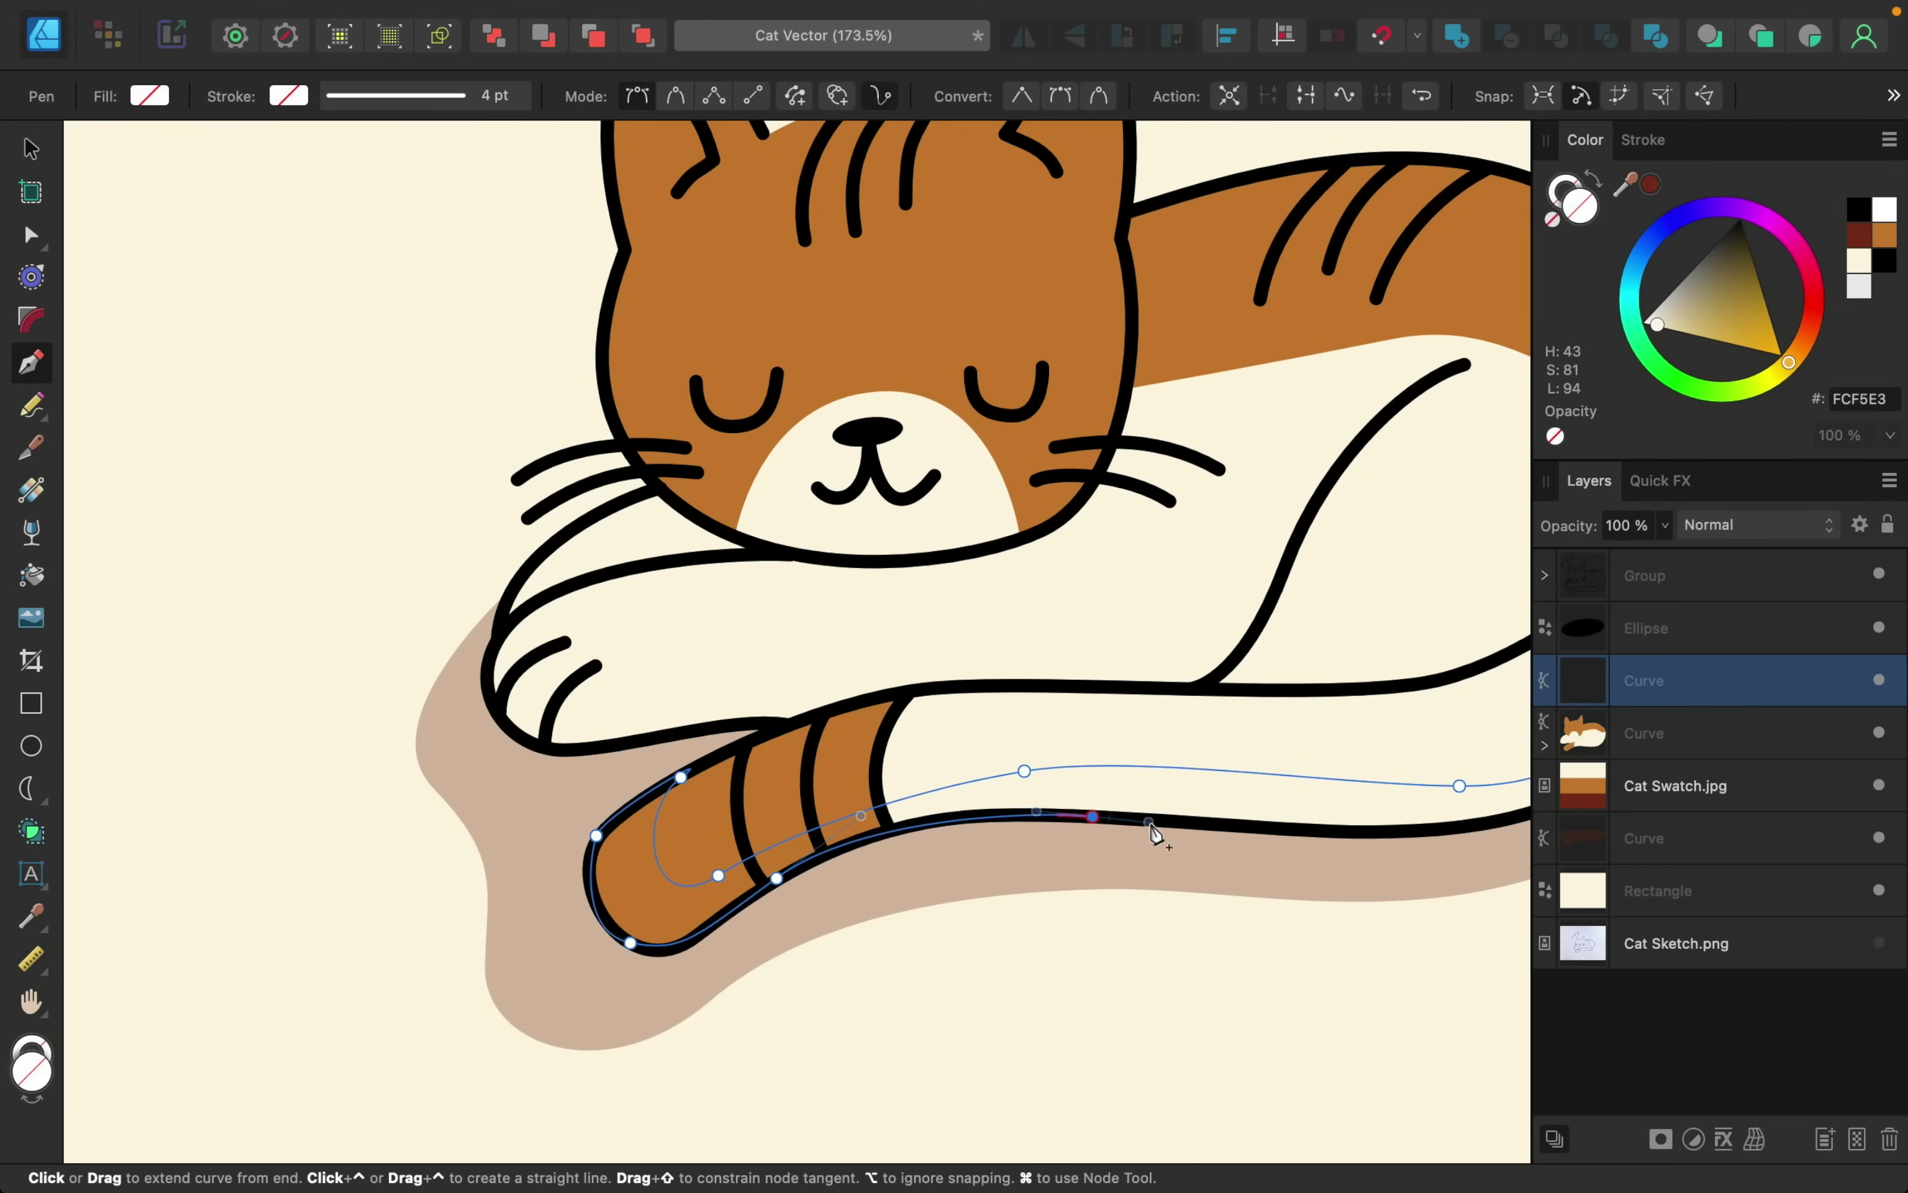
{"action": "scroll", "coordinate": [1199, 848], "scroll_direction": "right", "scroll_amount": 10}
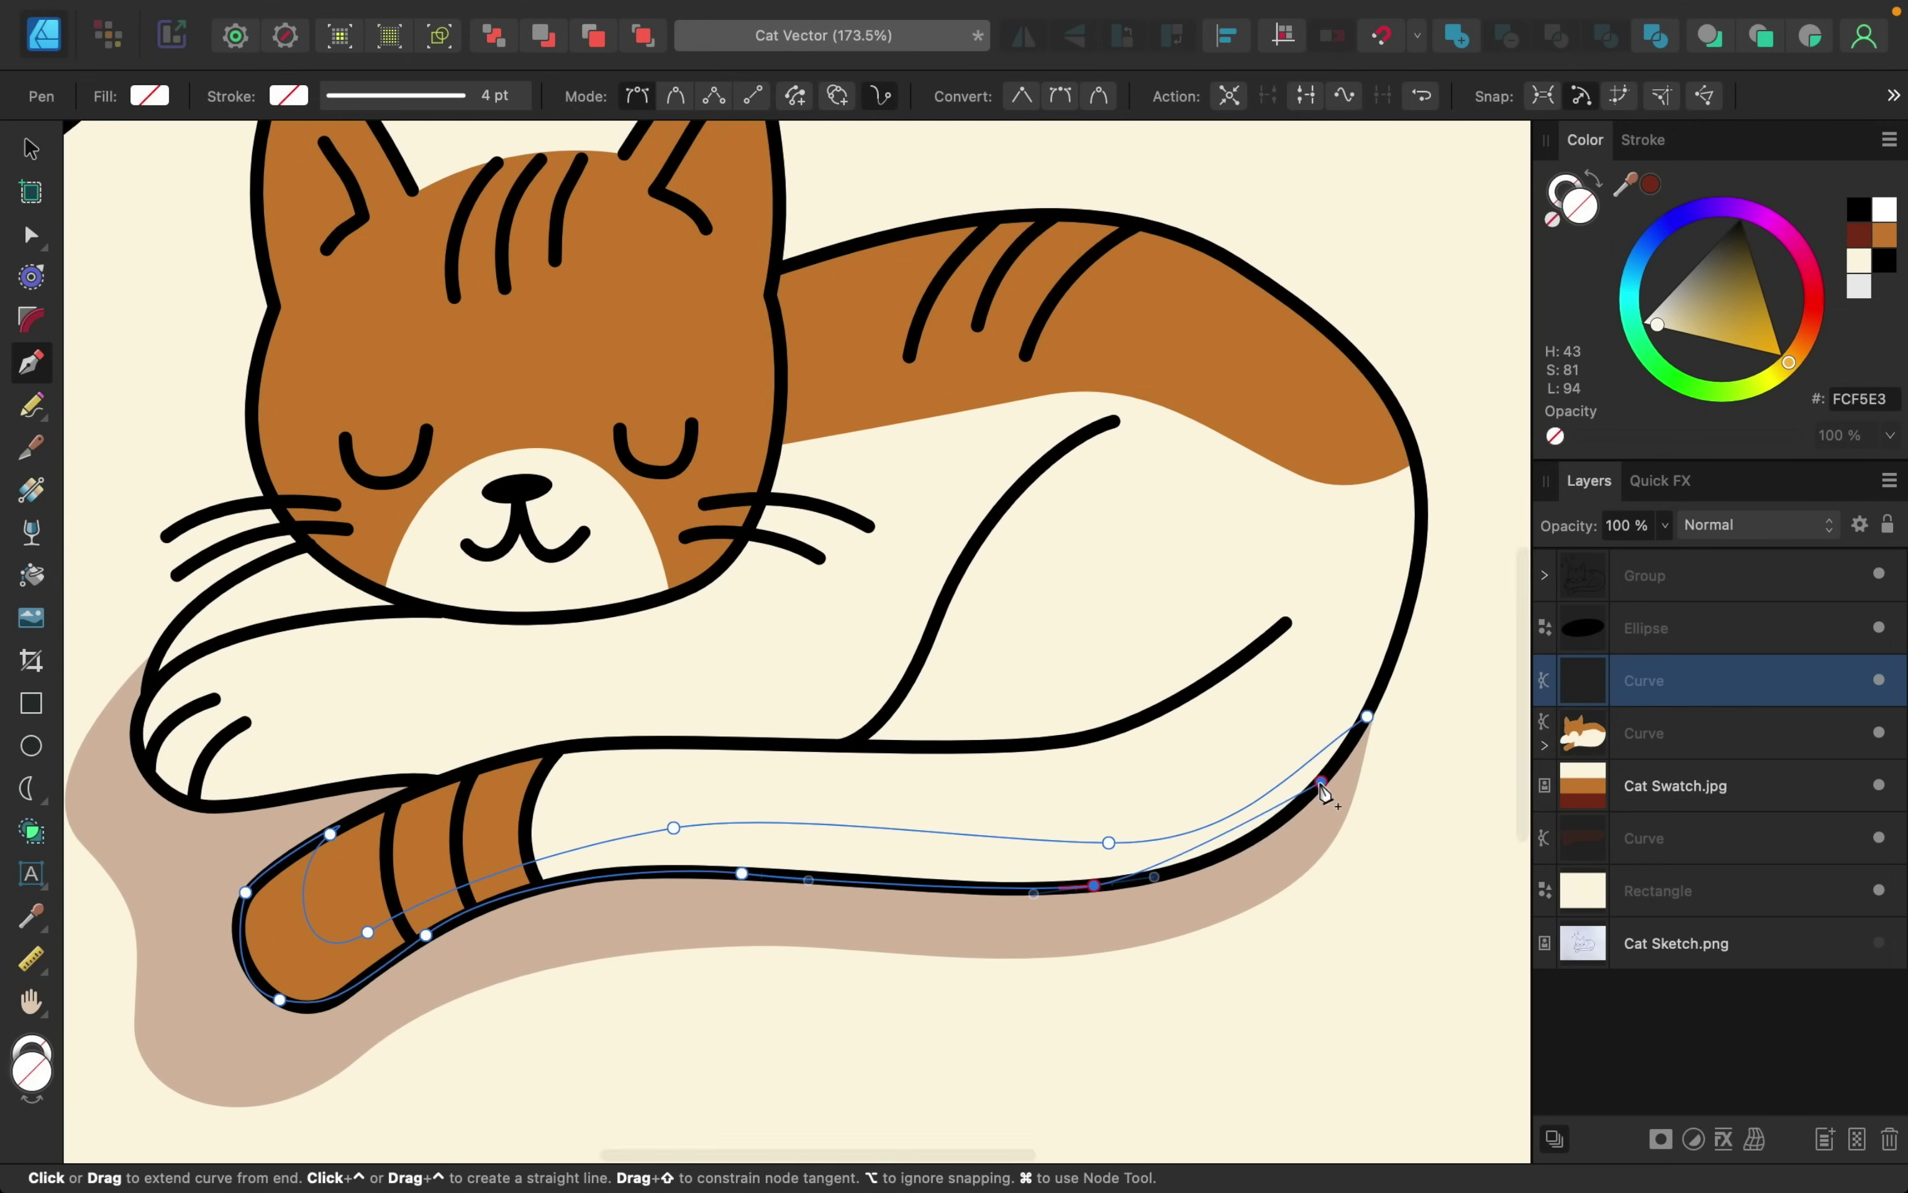
{"action": "left_click_drag", "start_coordinate": [1367, 716], "coordinate": [1447, 661]}
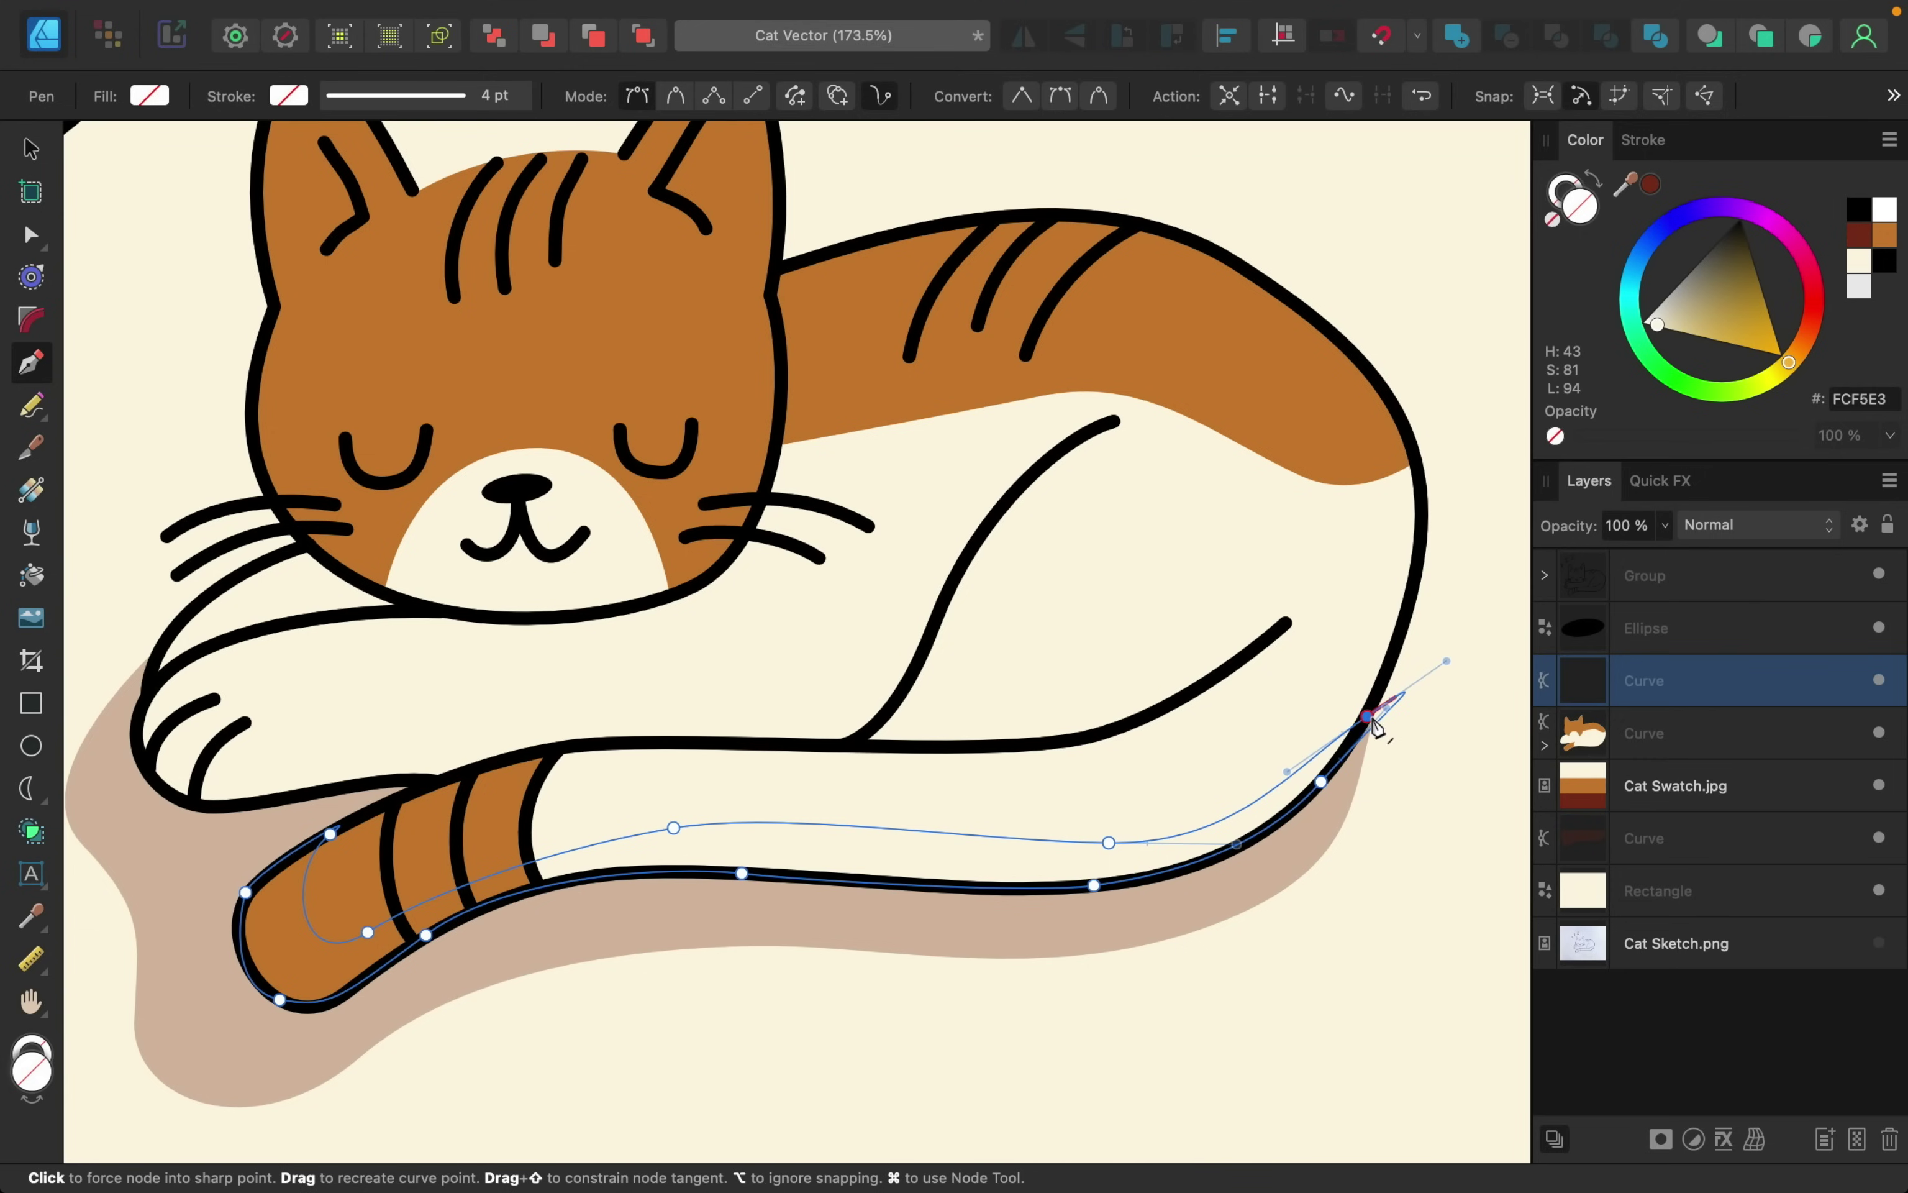
{"action": "key", "text": "Escape"}
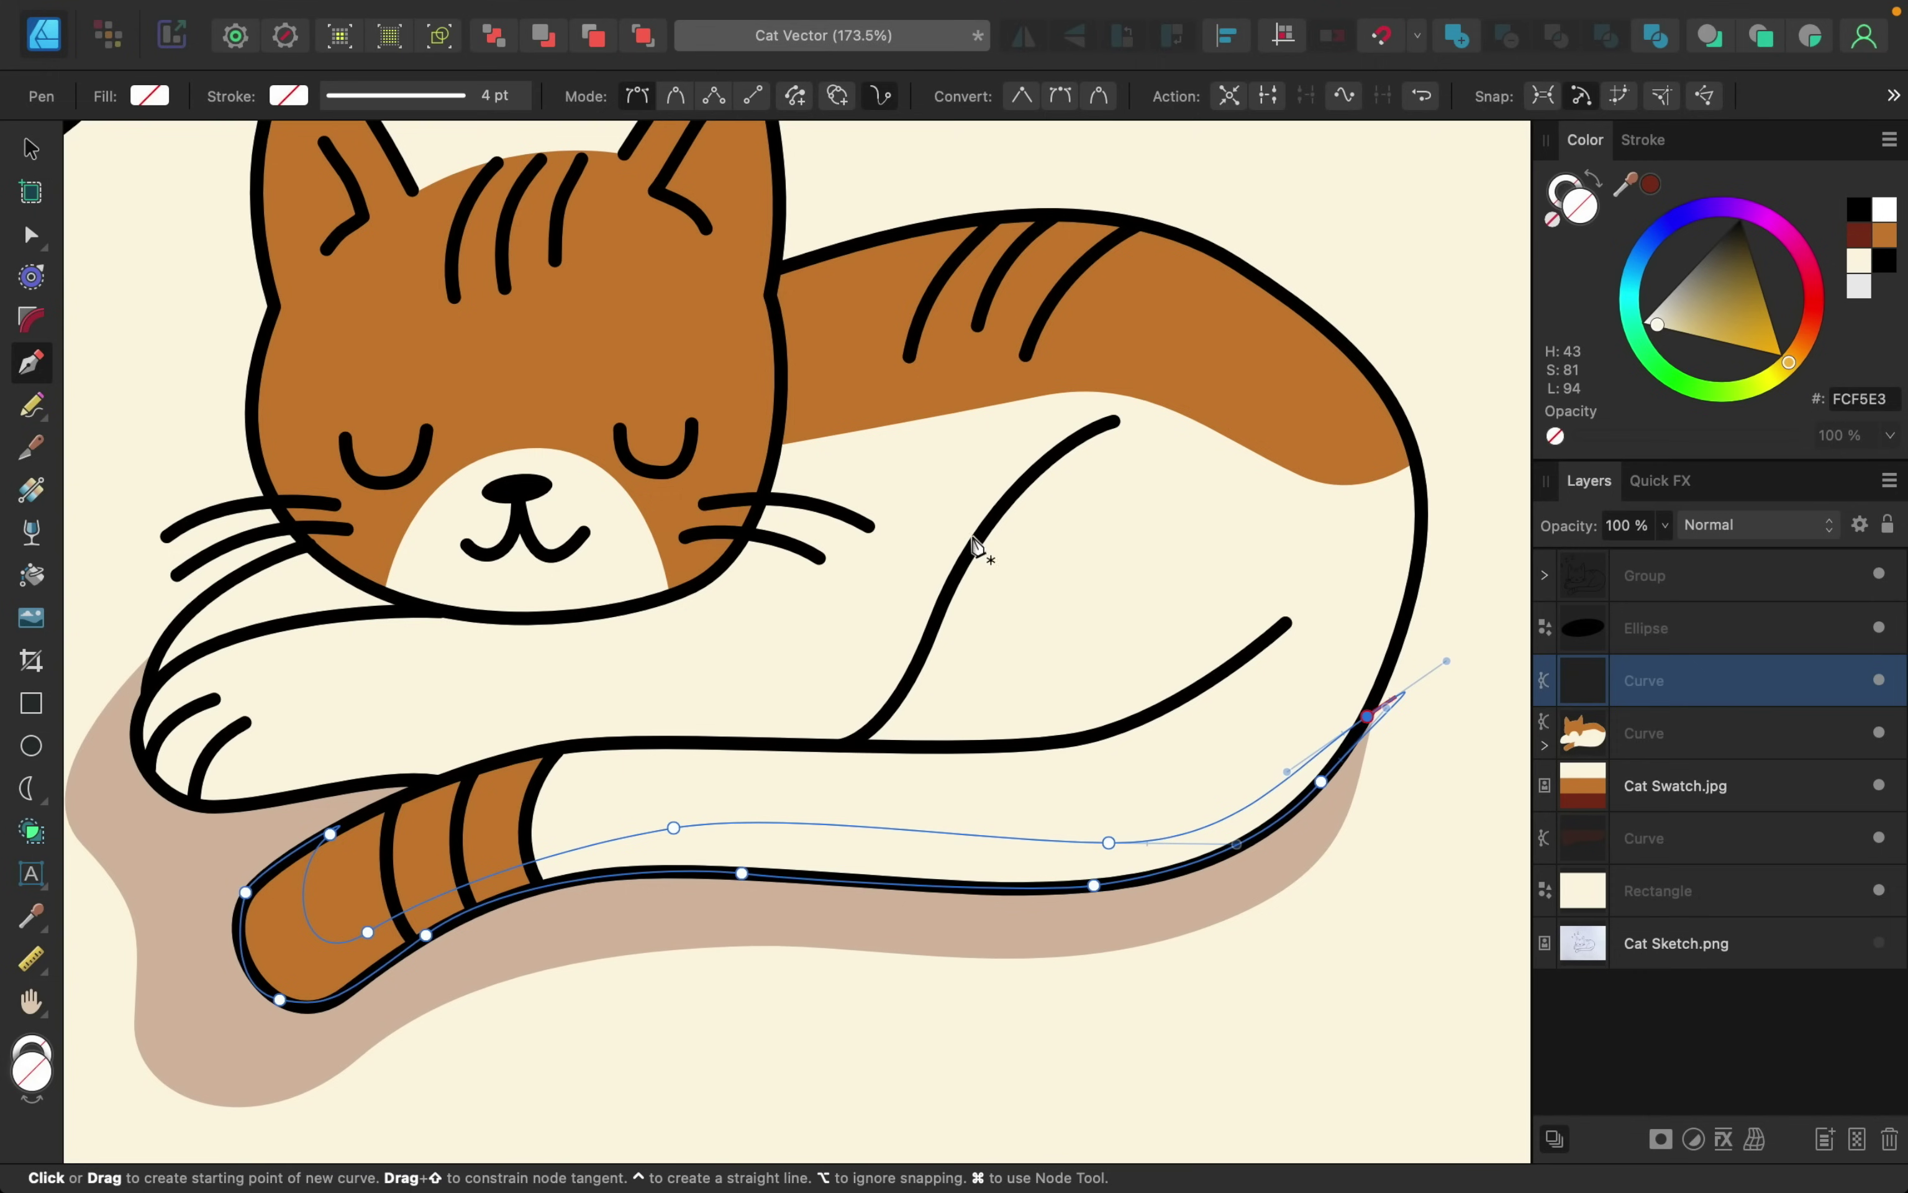
- Shorten the curve handles near the tail shadow's closing node so its edge follows the cat's rear outline smoothly
{"action": "left_click", "coordinate": [32, 234]}
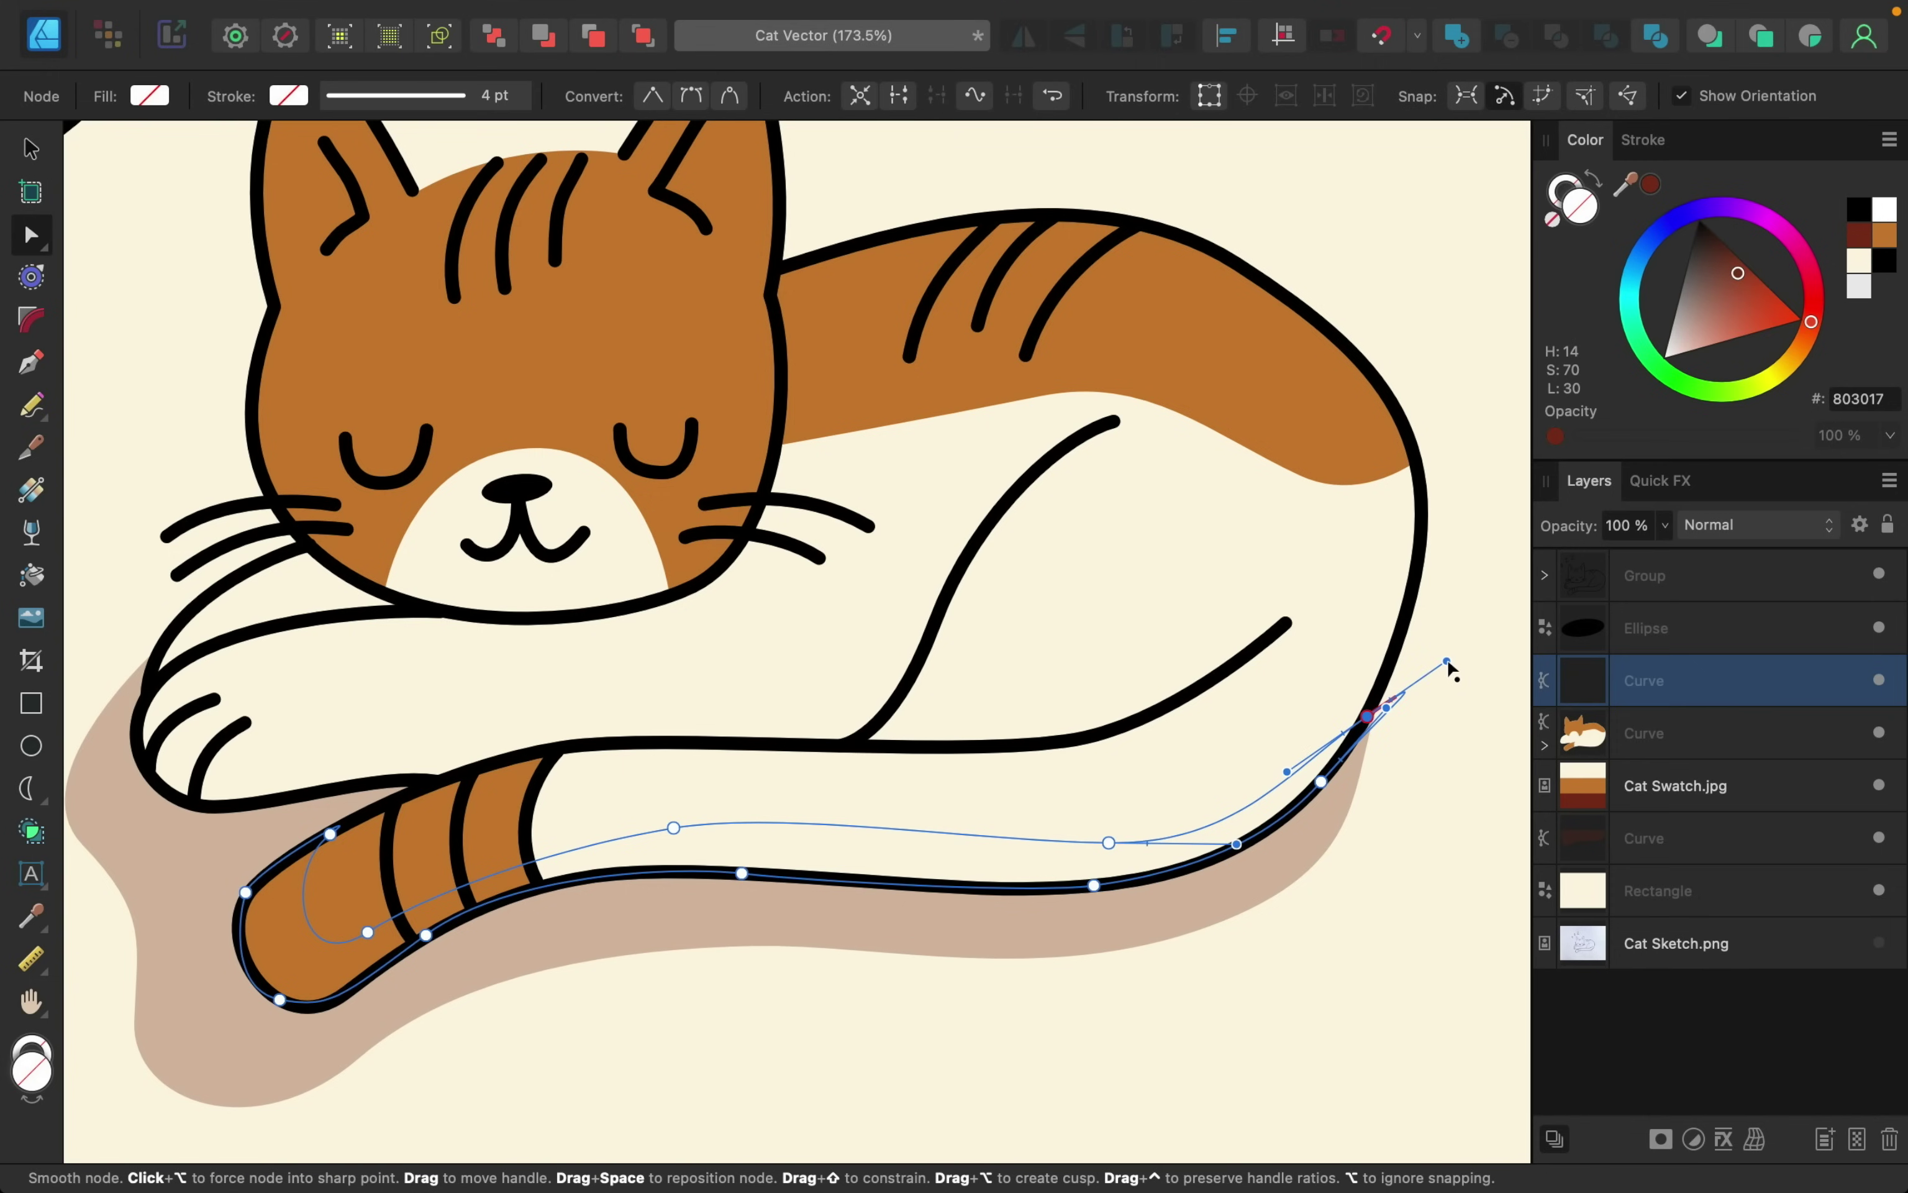
{"action": "left_click_drag", "start_coordinate": [1450, 666], "coordinate": [1350, 745]}
{"action": "scroll", "coordinate": [1350, 746], "scroll_direction": "up", "scroll_amount": 5}
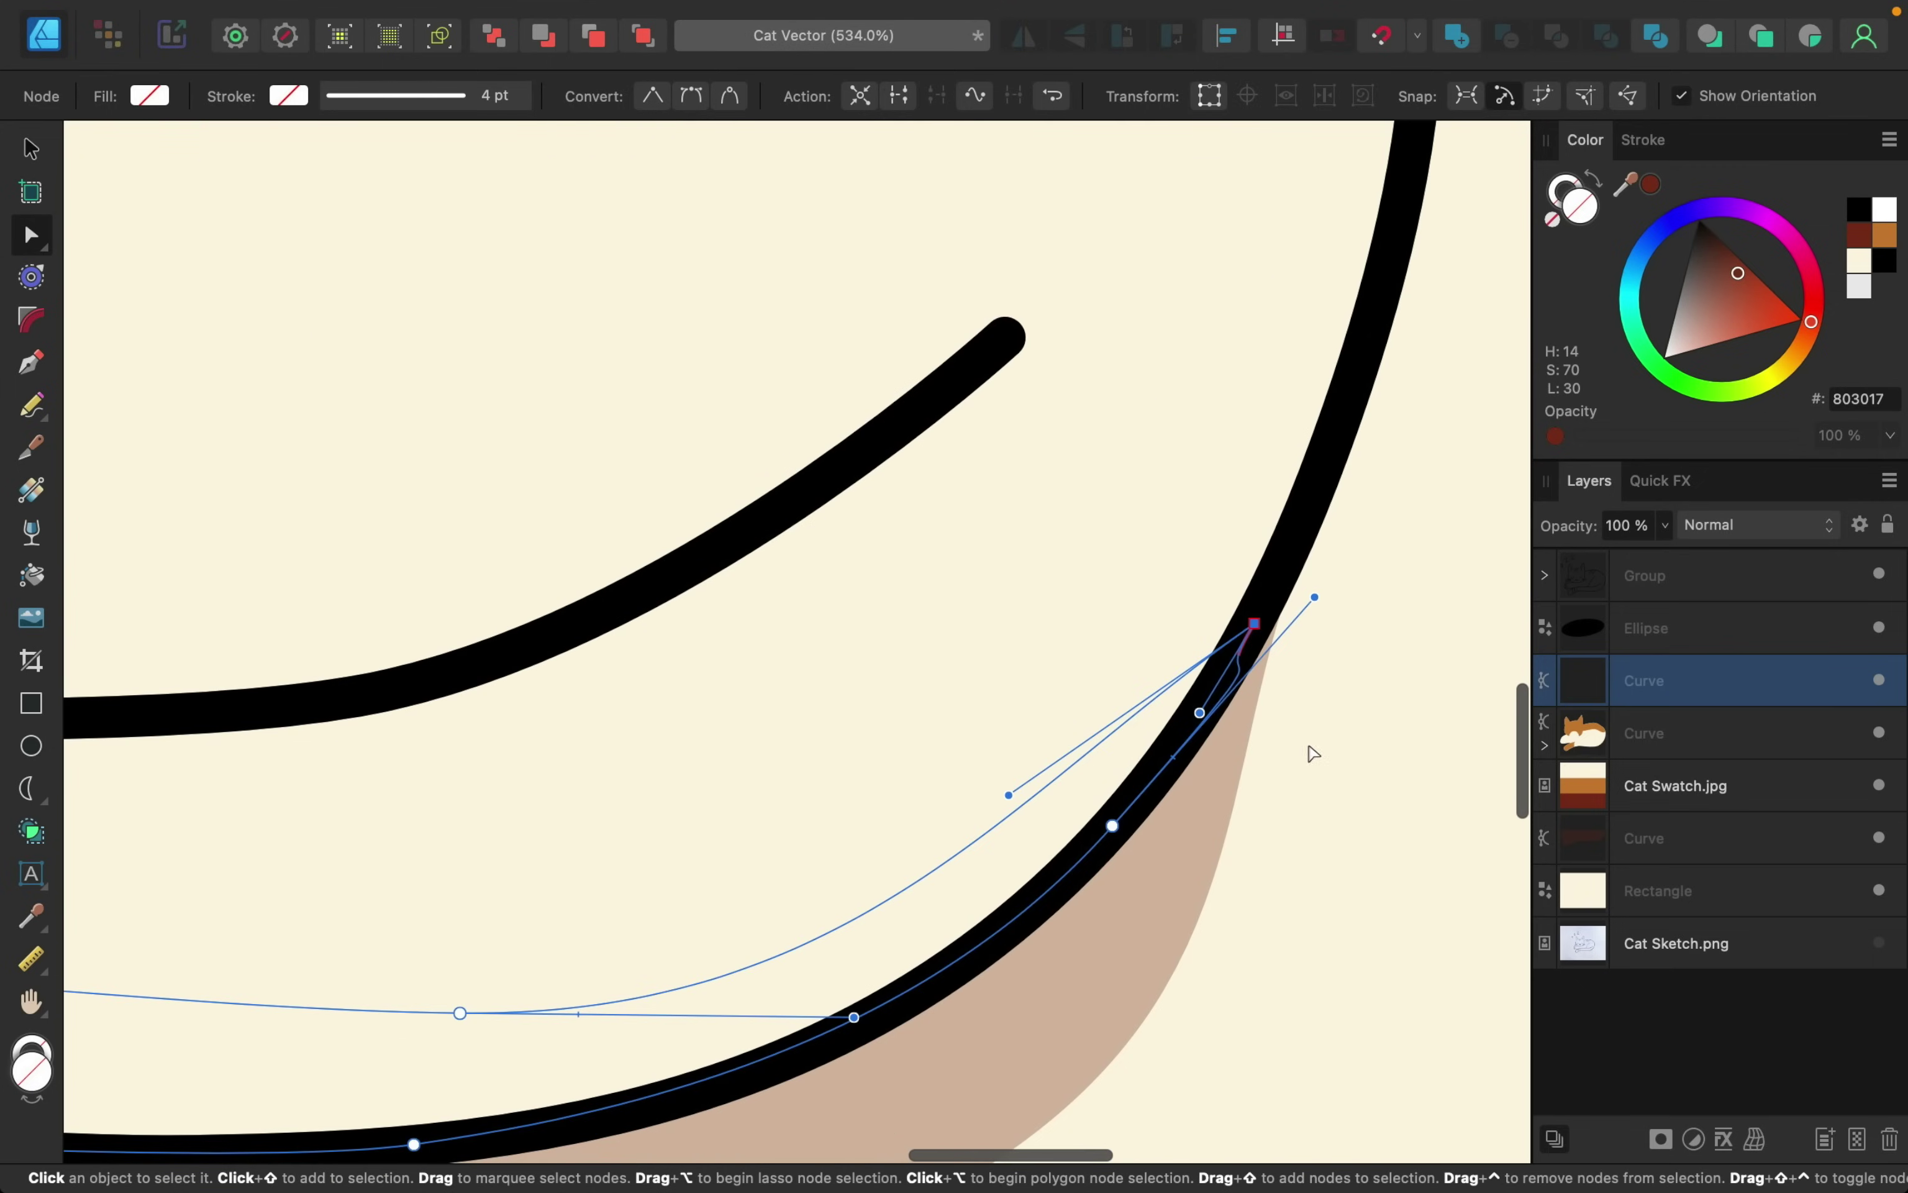
{"action": "left_click", "coordinate": [1112, 827]}
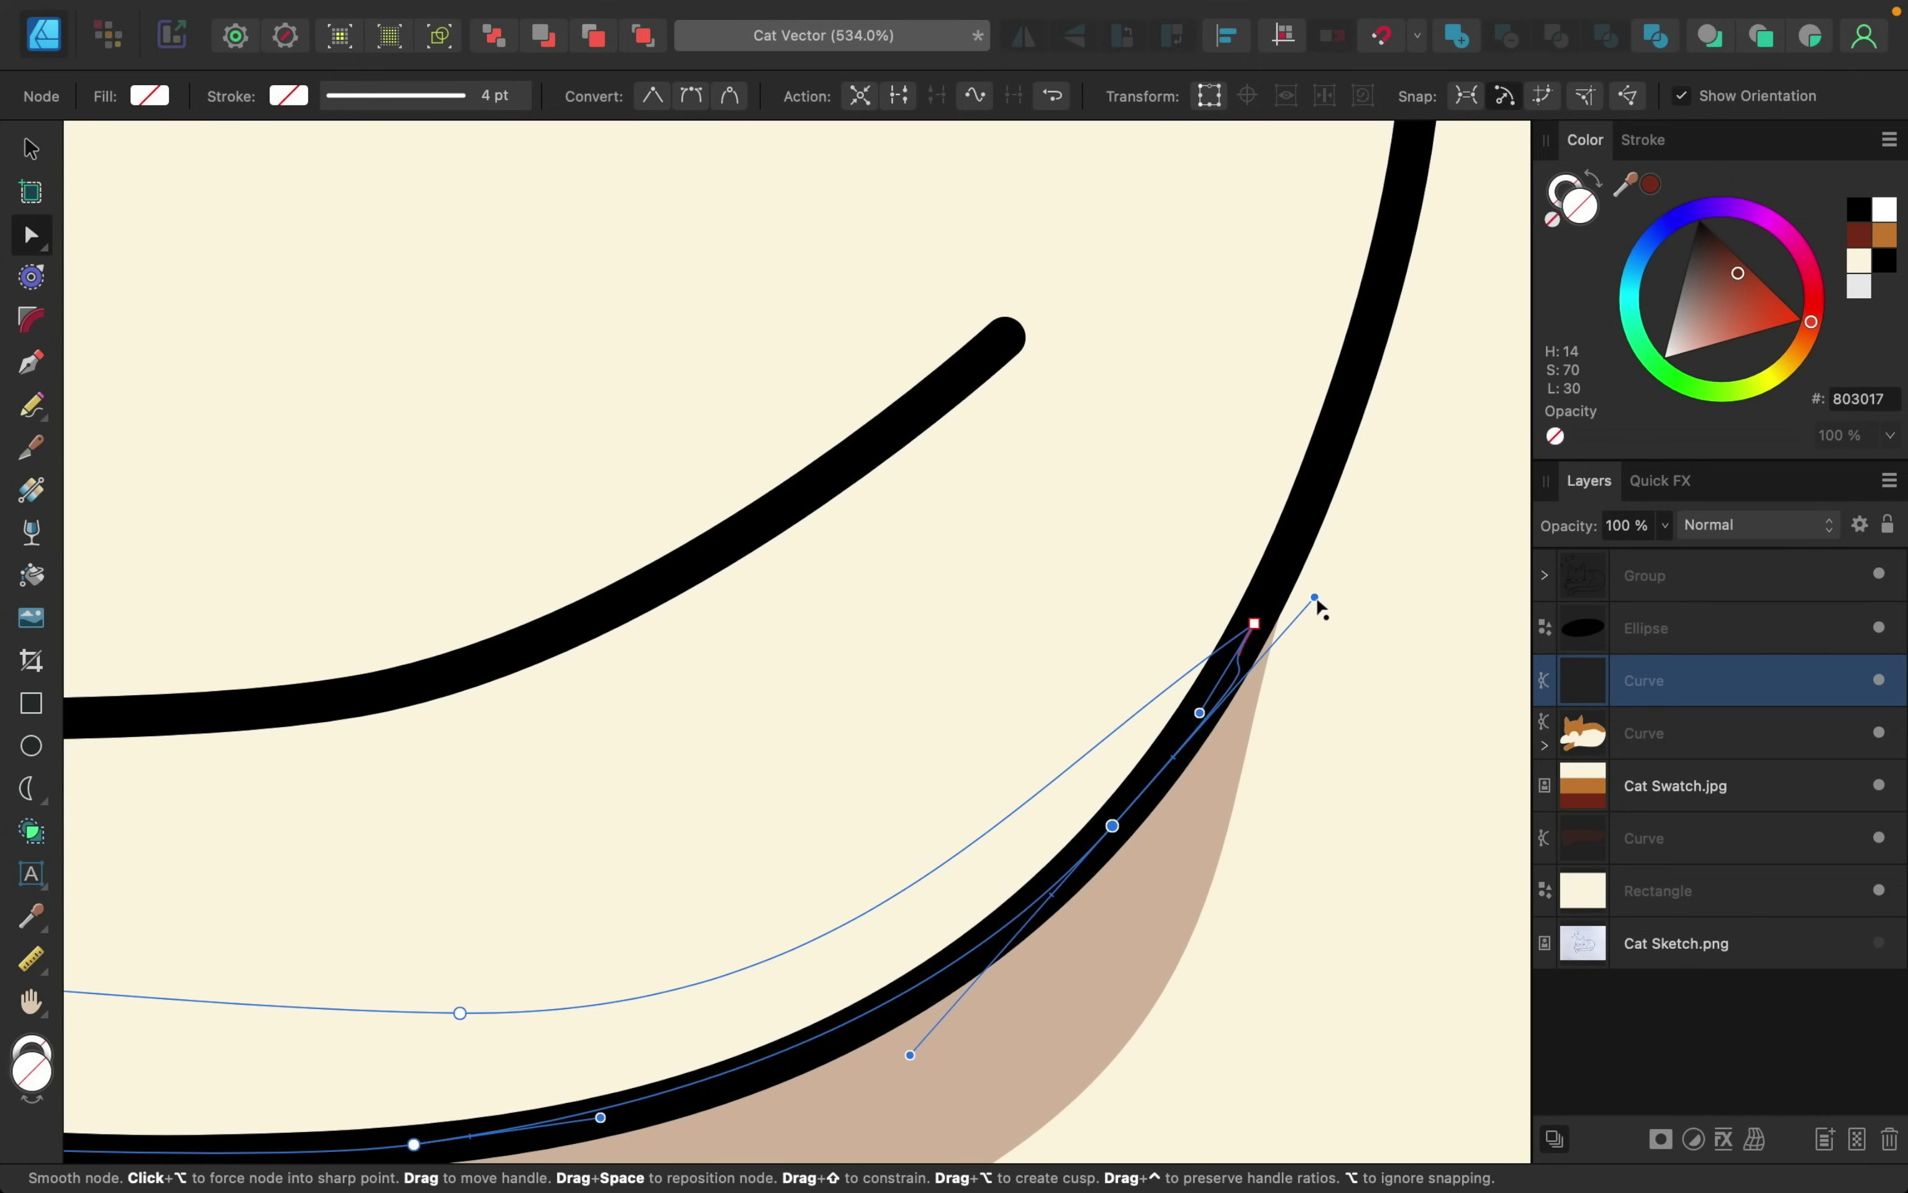
{"action": "left_click_drag", "start_coordinate": [1315, 597], "coordinate": [1217, 714]}
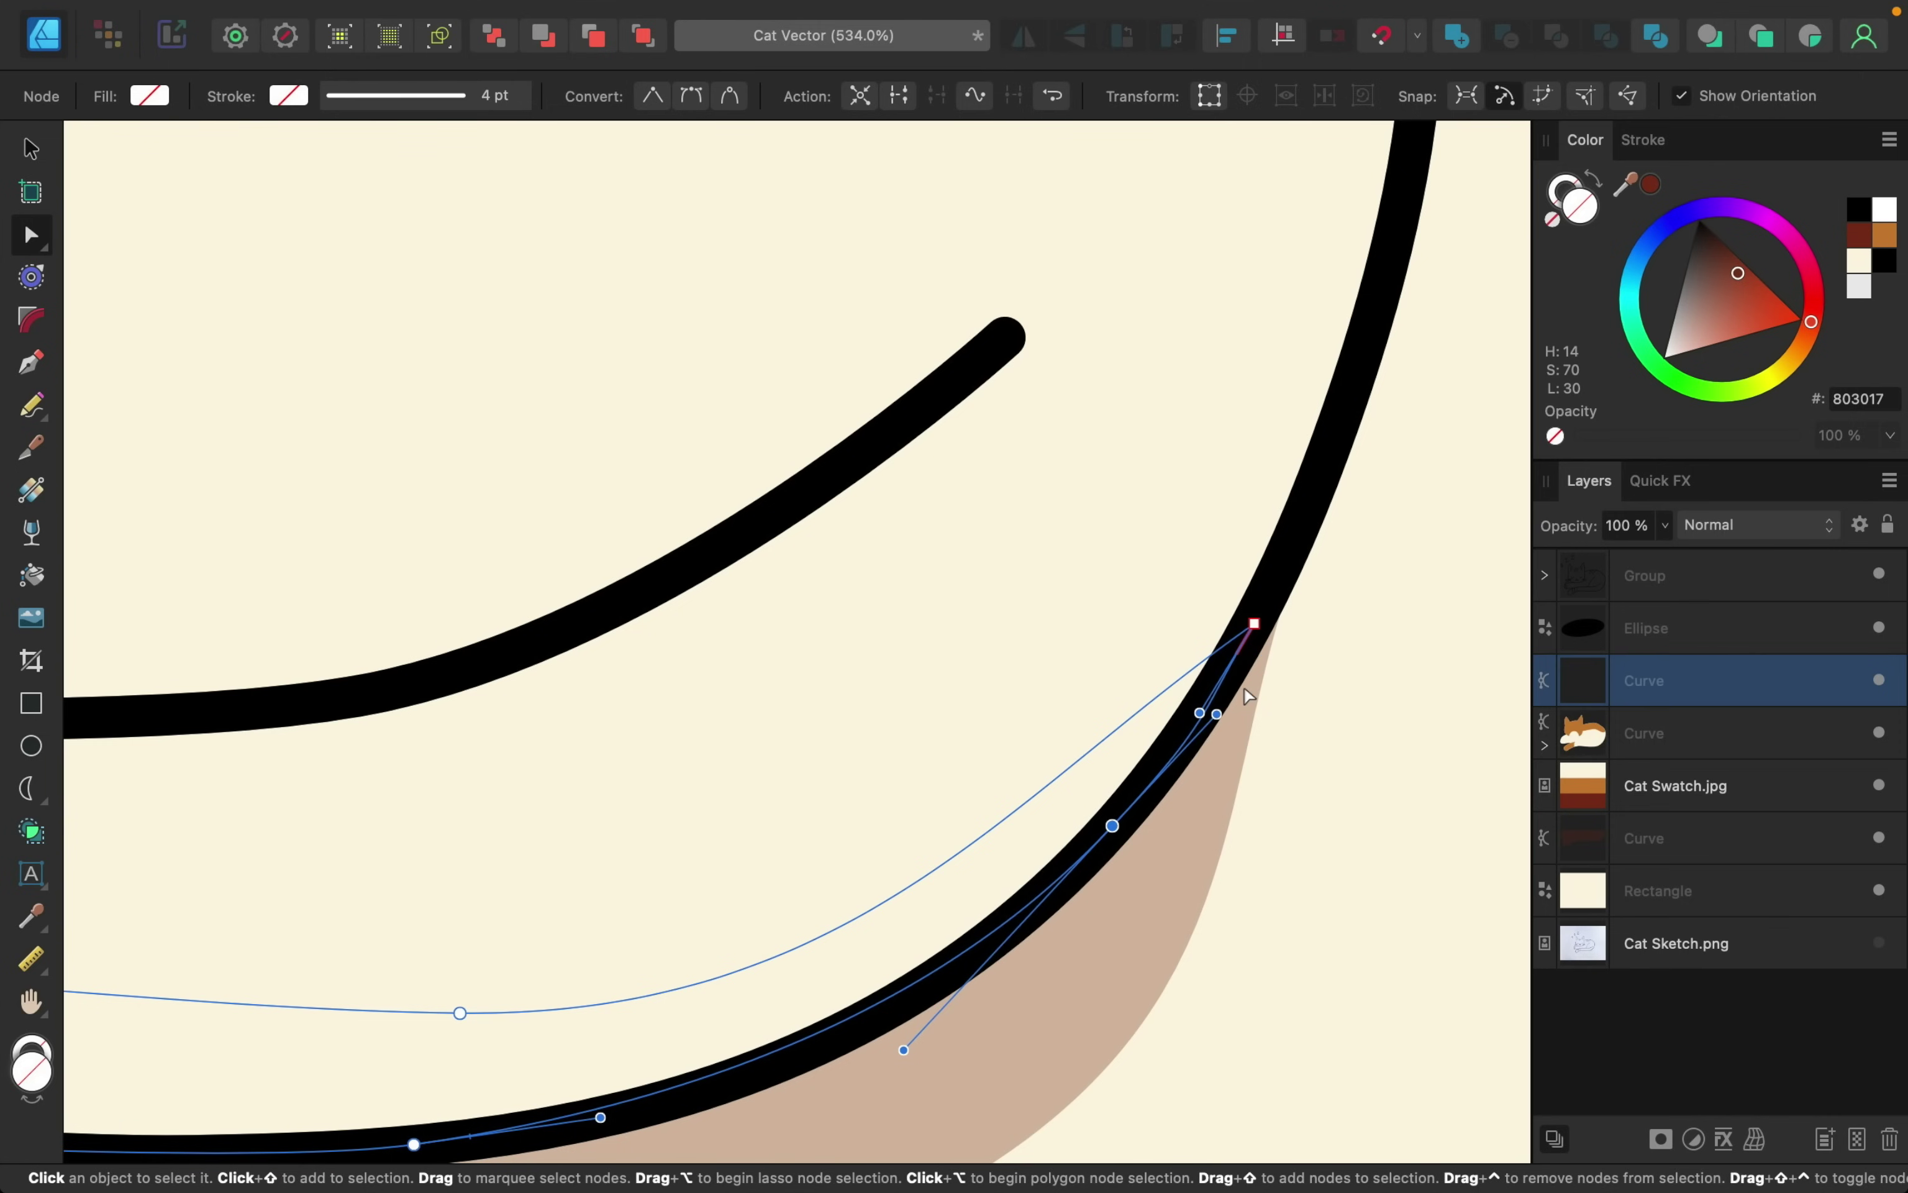
{"action": "scroll", "coordinate": [1245, 687], "scroll_direction": "down", "scroll_amount": 10}
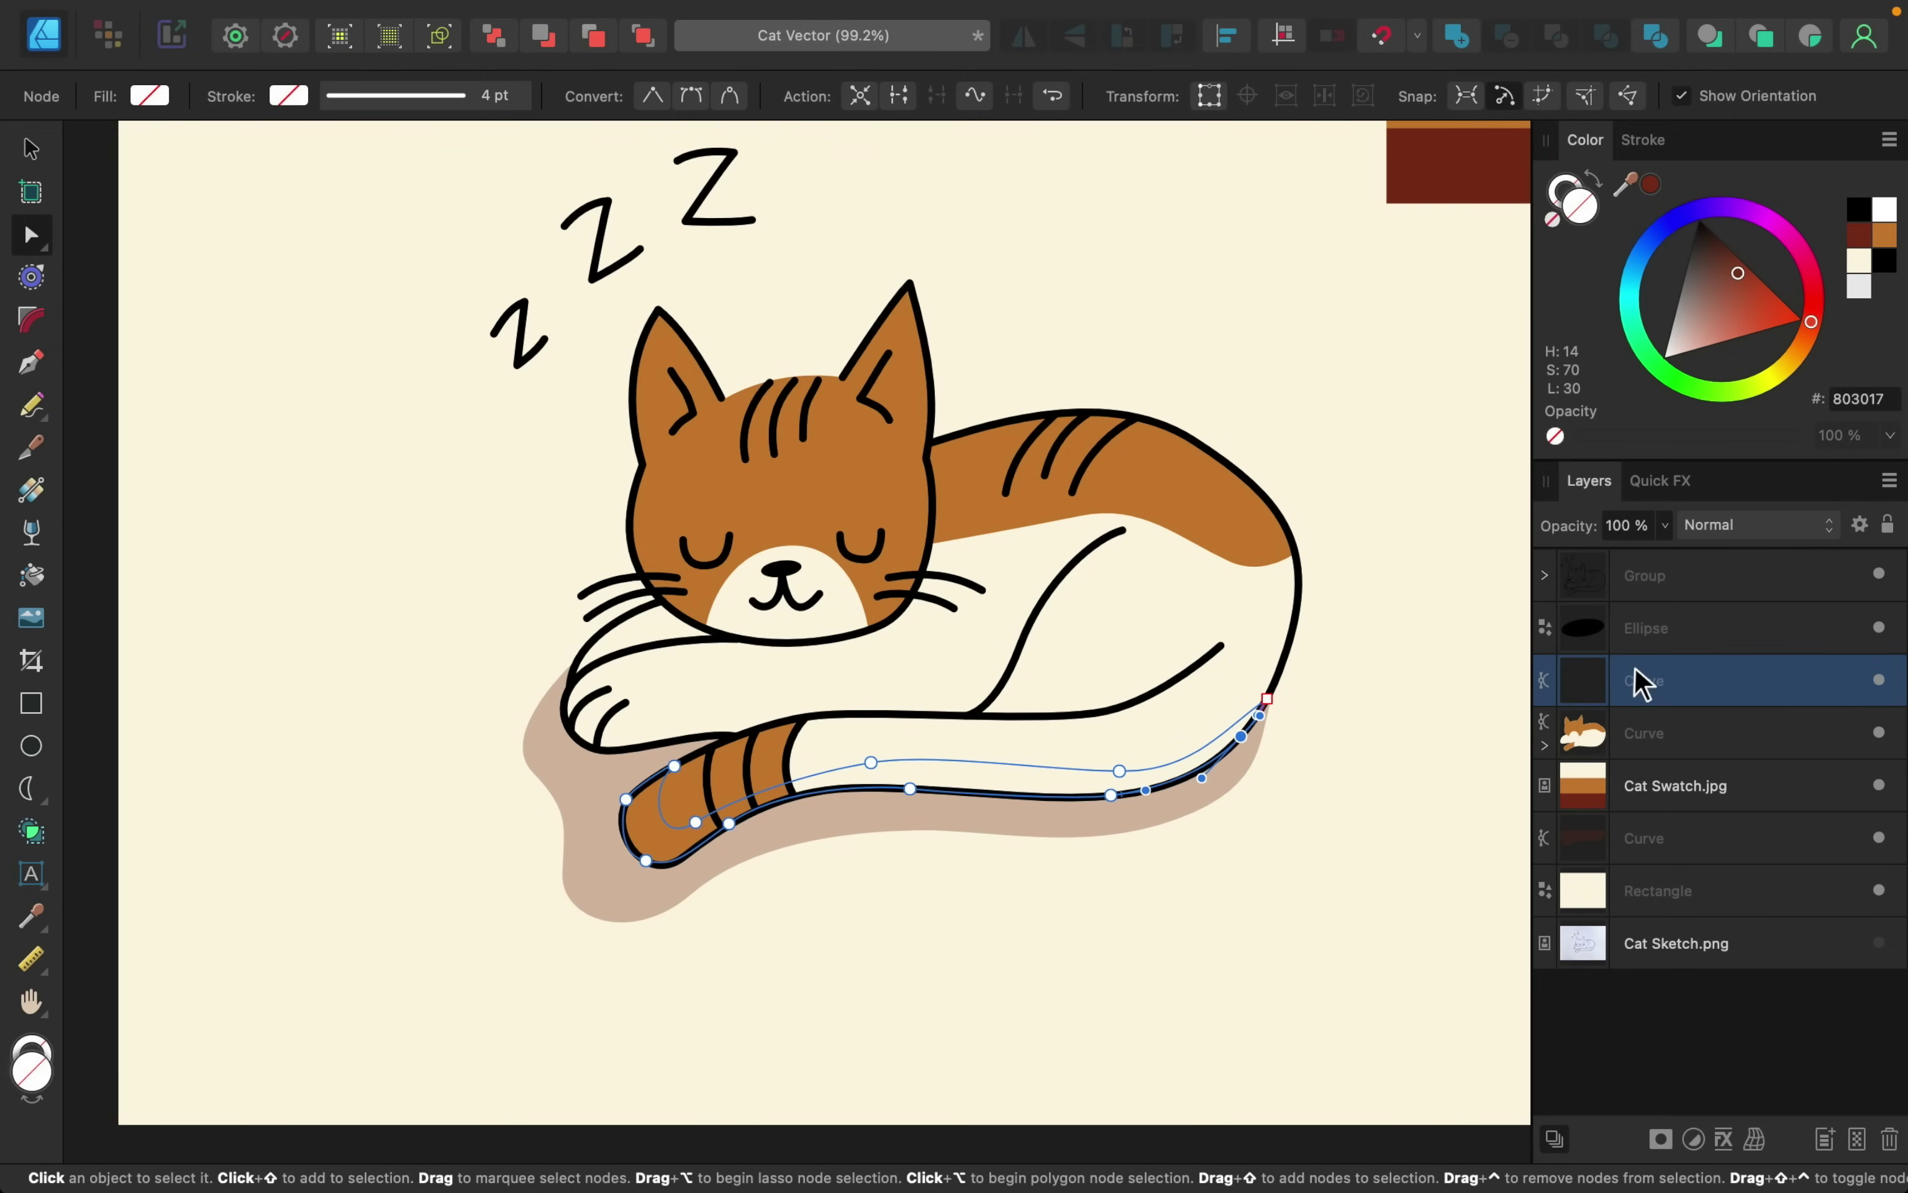
- Fill the tail shadow with the sampled dark red and lower its layer opacity to 30%
{"action": "left_click", "coordinate": [1651, 184]}
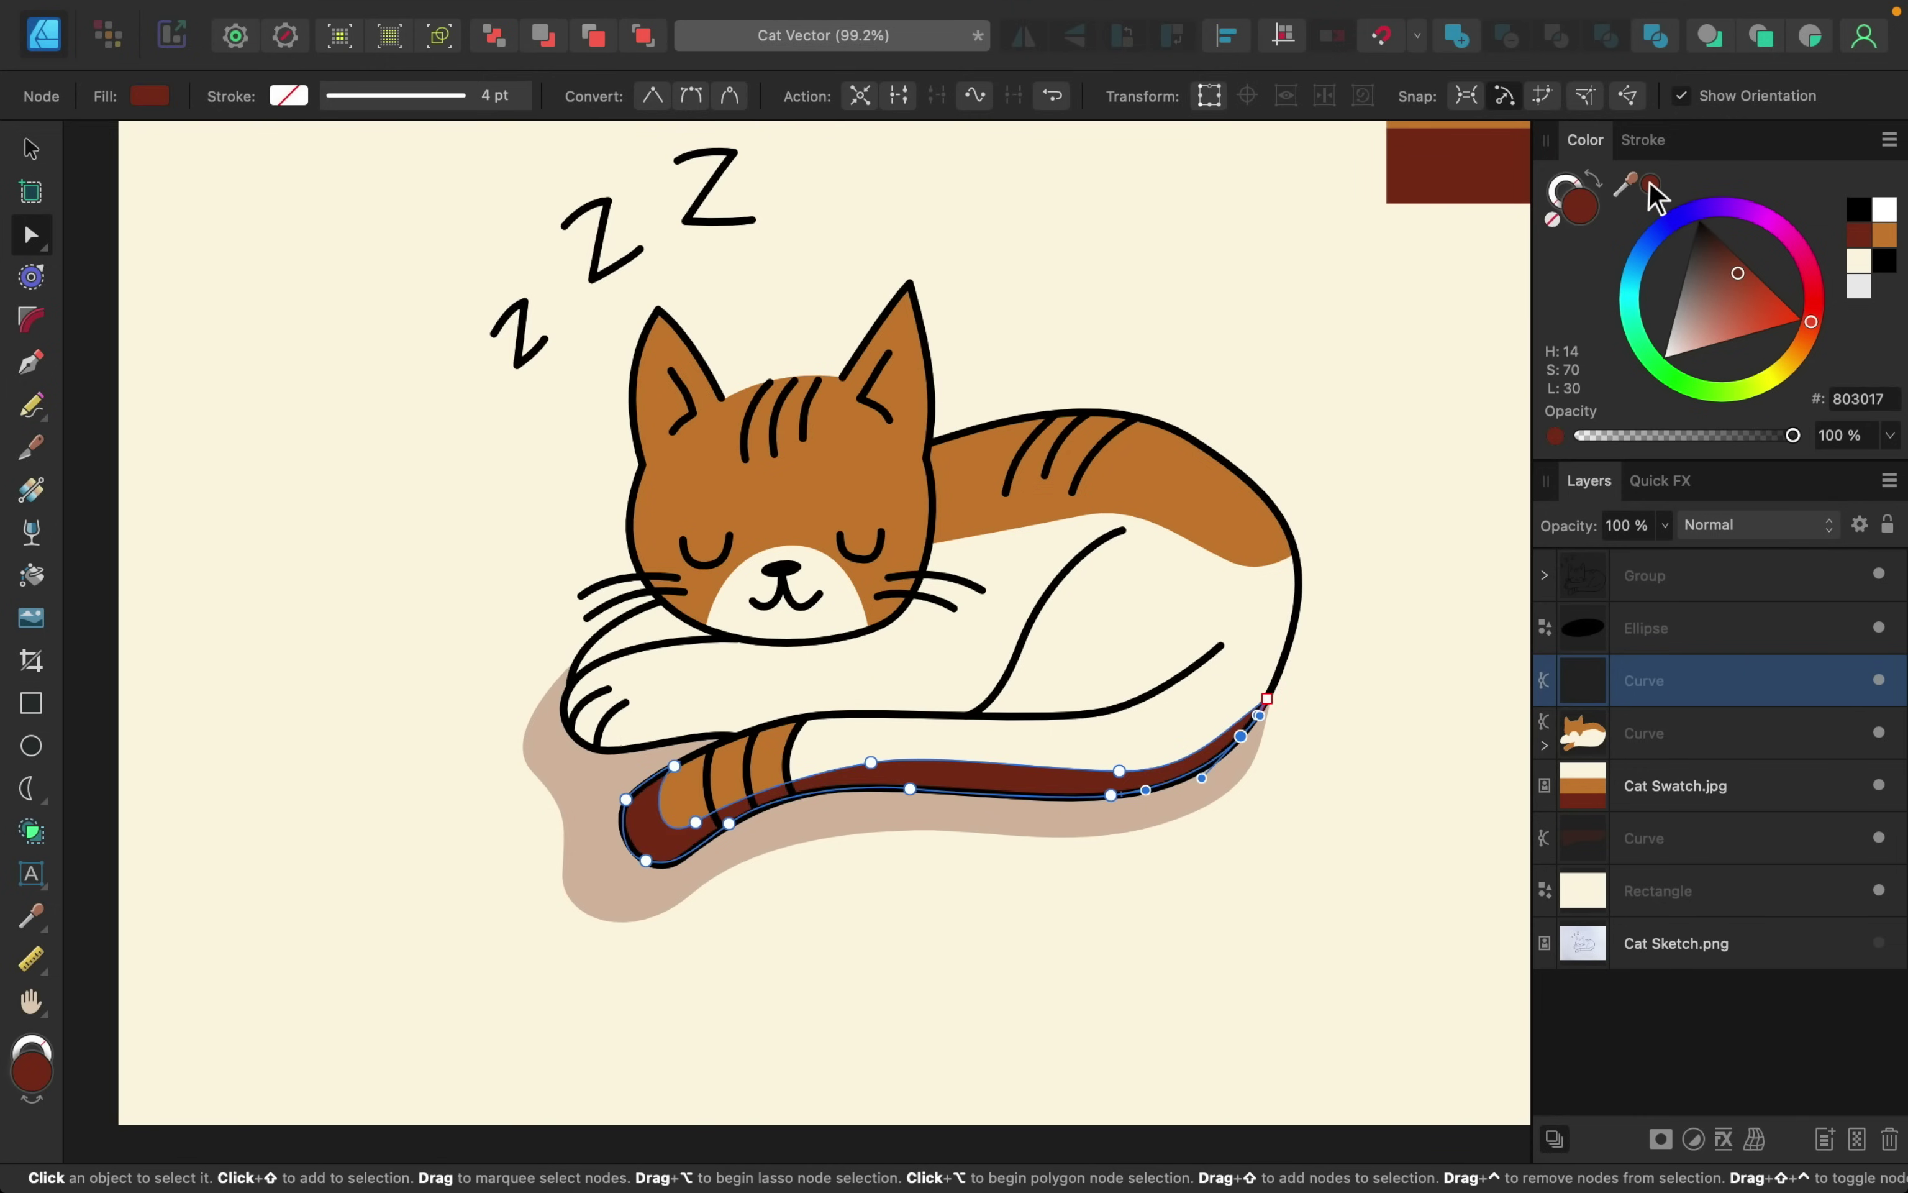
{"action": "left_click", "coordinate": [1665, 526]}
{"action": "left_click_drag", "start_coordinate": [1662, 555], "coordinate": [1496, 554]}
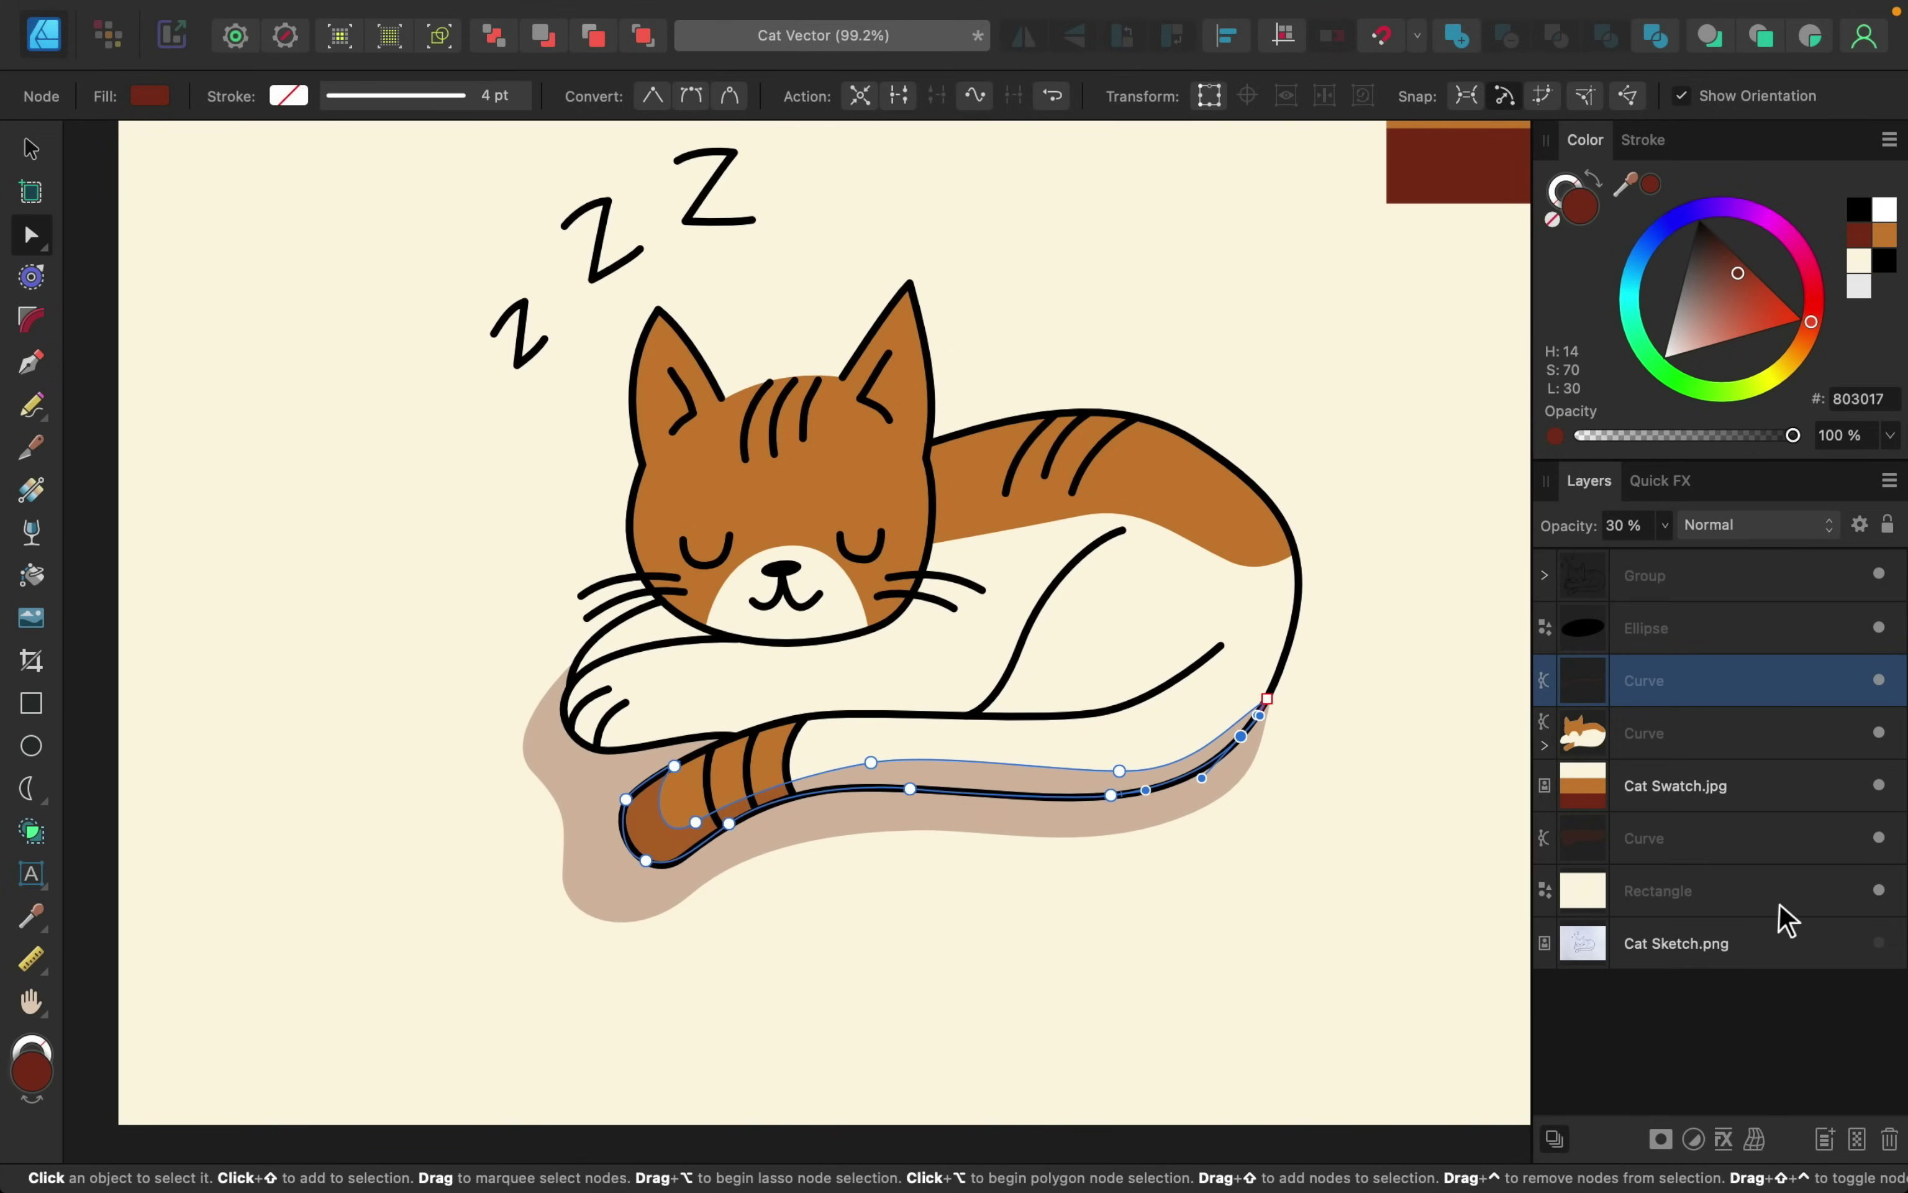
- Start a new Pen curve at the base of the hind leg line and trace along the top of the tail to the front paw's underside
{"action": "scroll", "coordinate": [1329, 840], "scroll_direction": "up", "scroll_amount": 3}
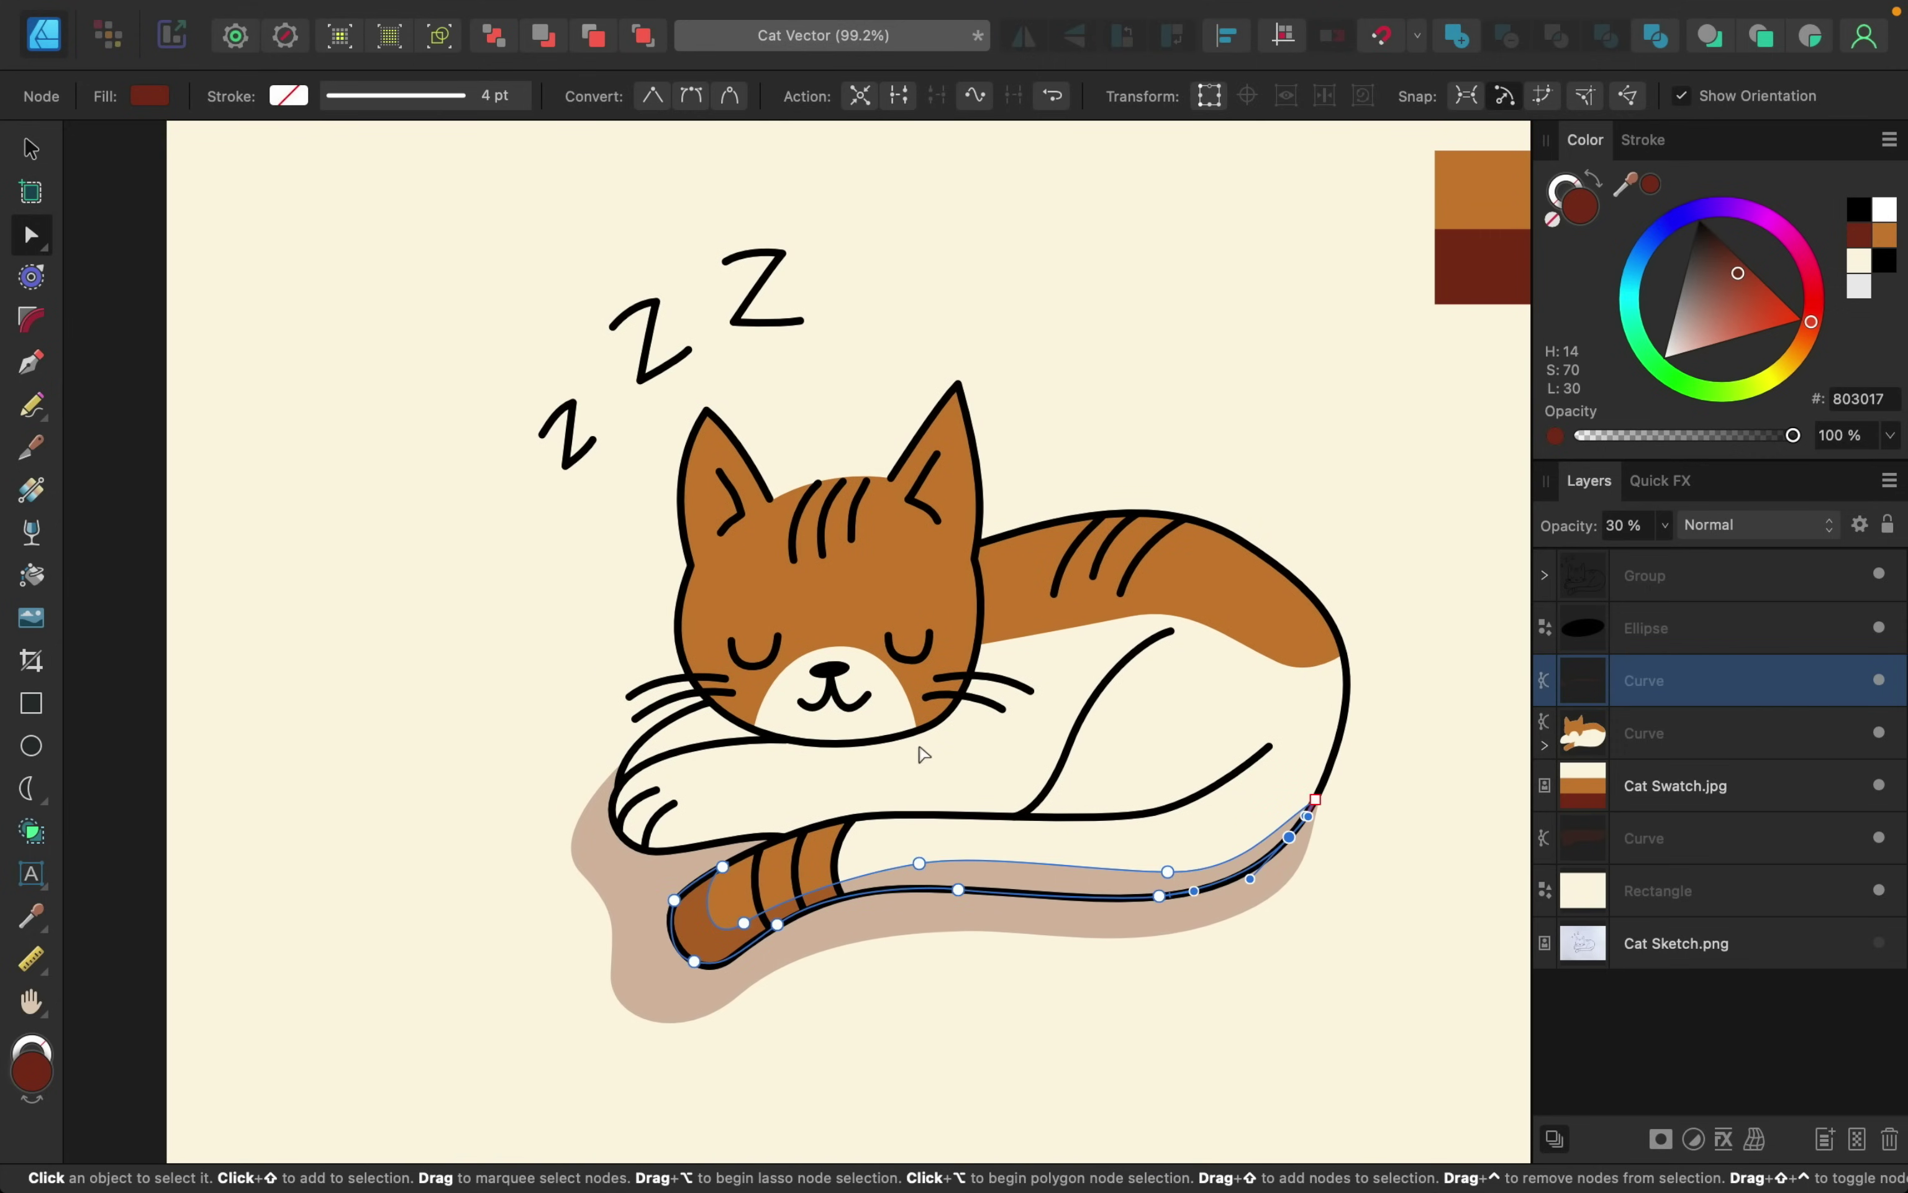
{"action": "left_click", "coordinate": [32, 362]}
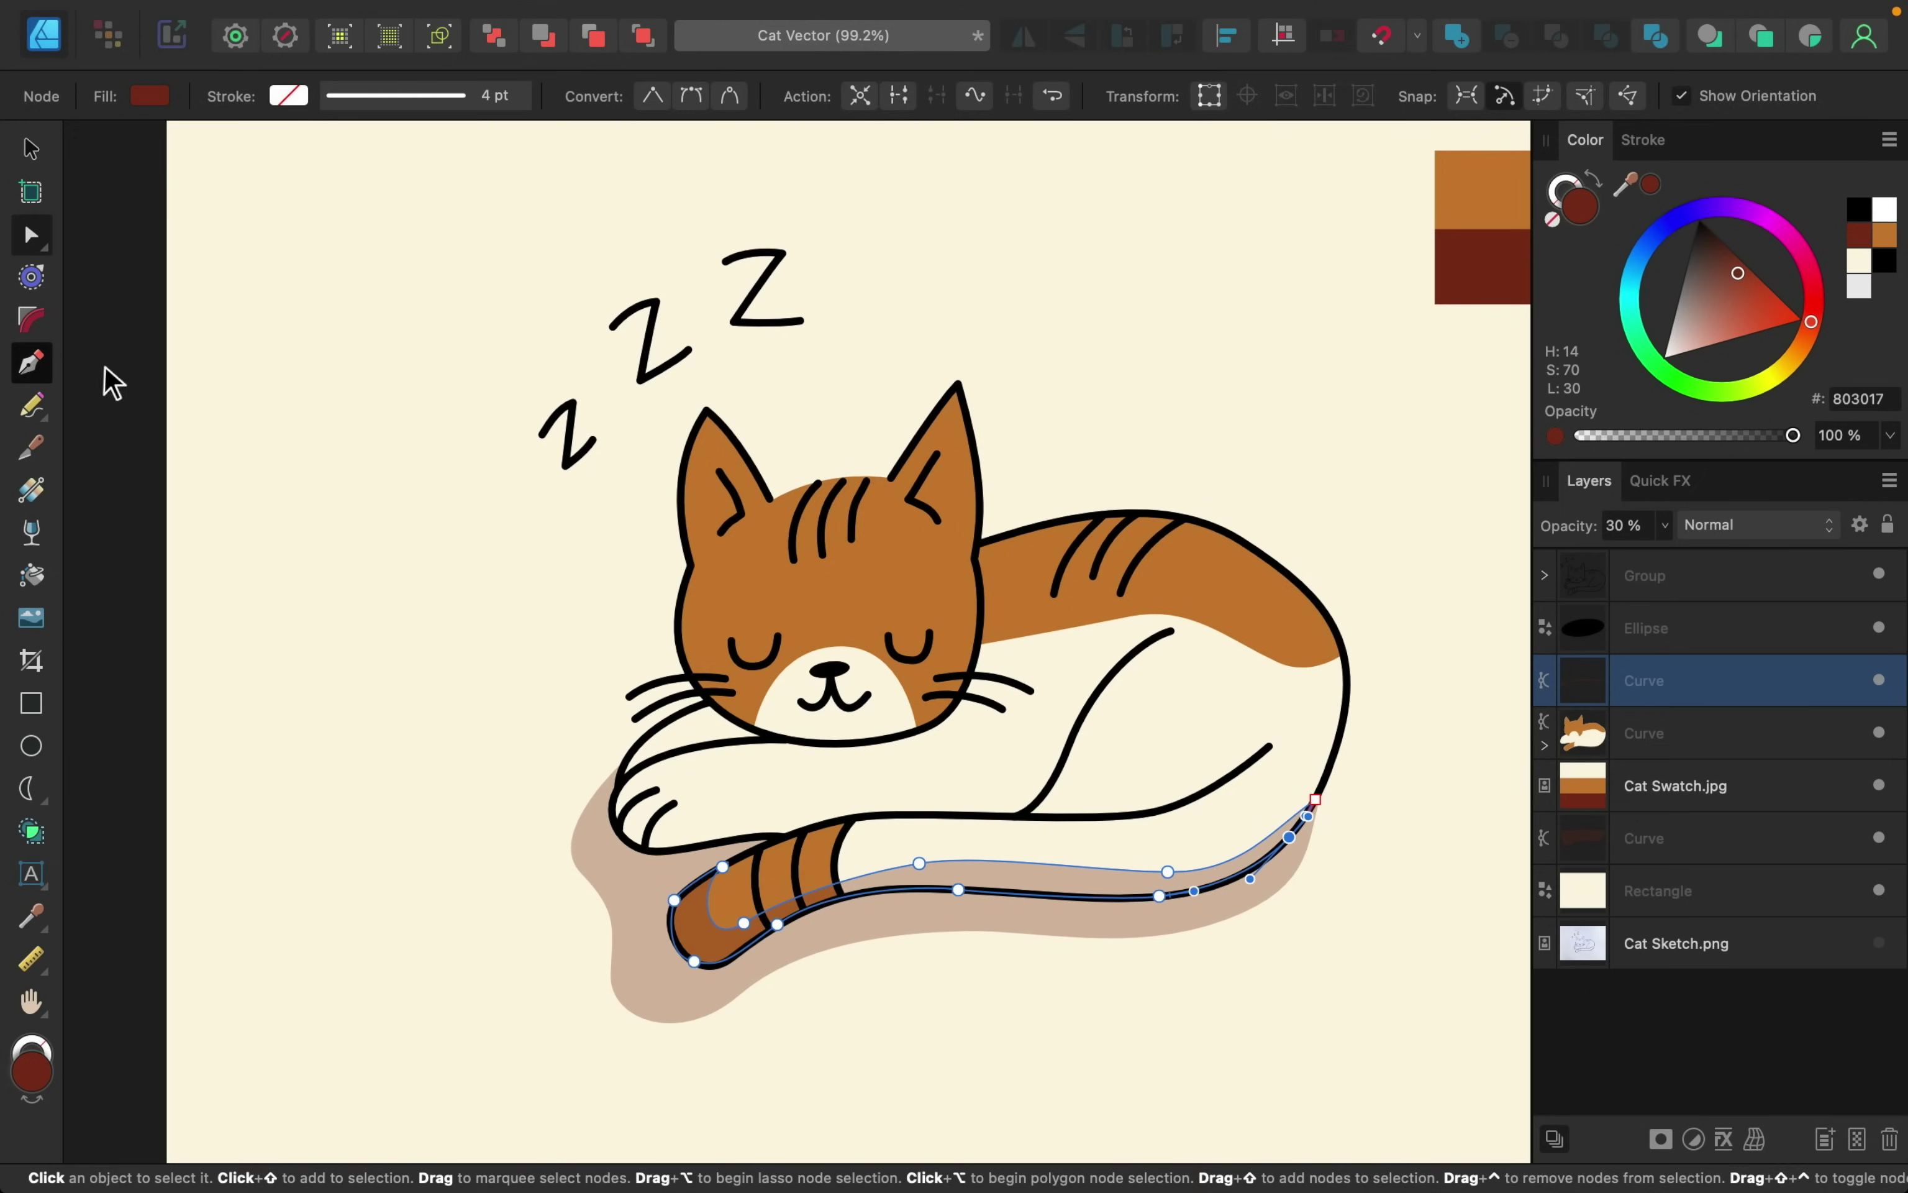
{"action": "scroll", "coordinate": [1034, 746], "scroll_direction": "up", "scroll_amount": 3}
{"action": "left_click_drag", "start_coordinate": [1114, 781], "coordinate": [1119, 778]}
{"action": "left_click", "coordinate": [1100, 783]}
{"action": "left_click", "coordinate": [841, 787]}
{"action": "left_click", "coordinate": [723, 819]}
{"action": "left_click", "coordinate": [588, 831]}
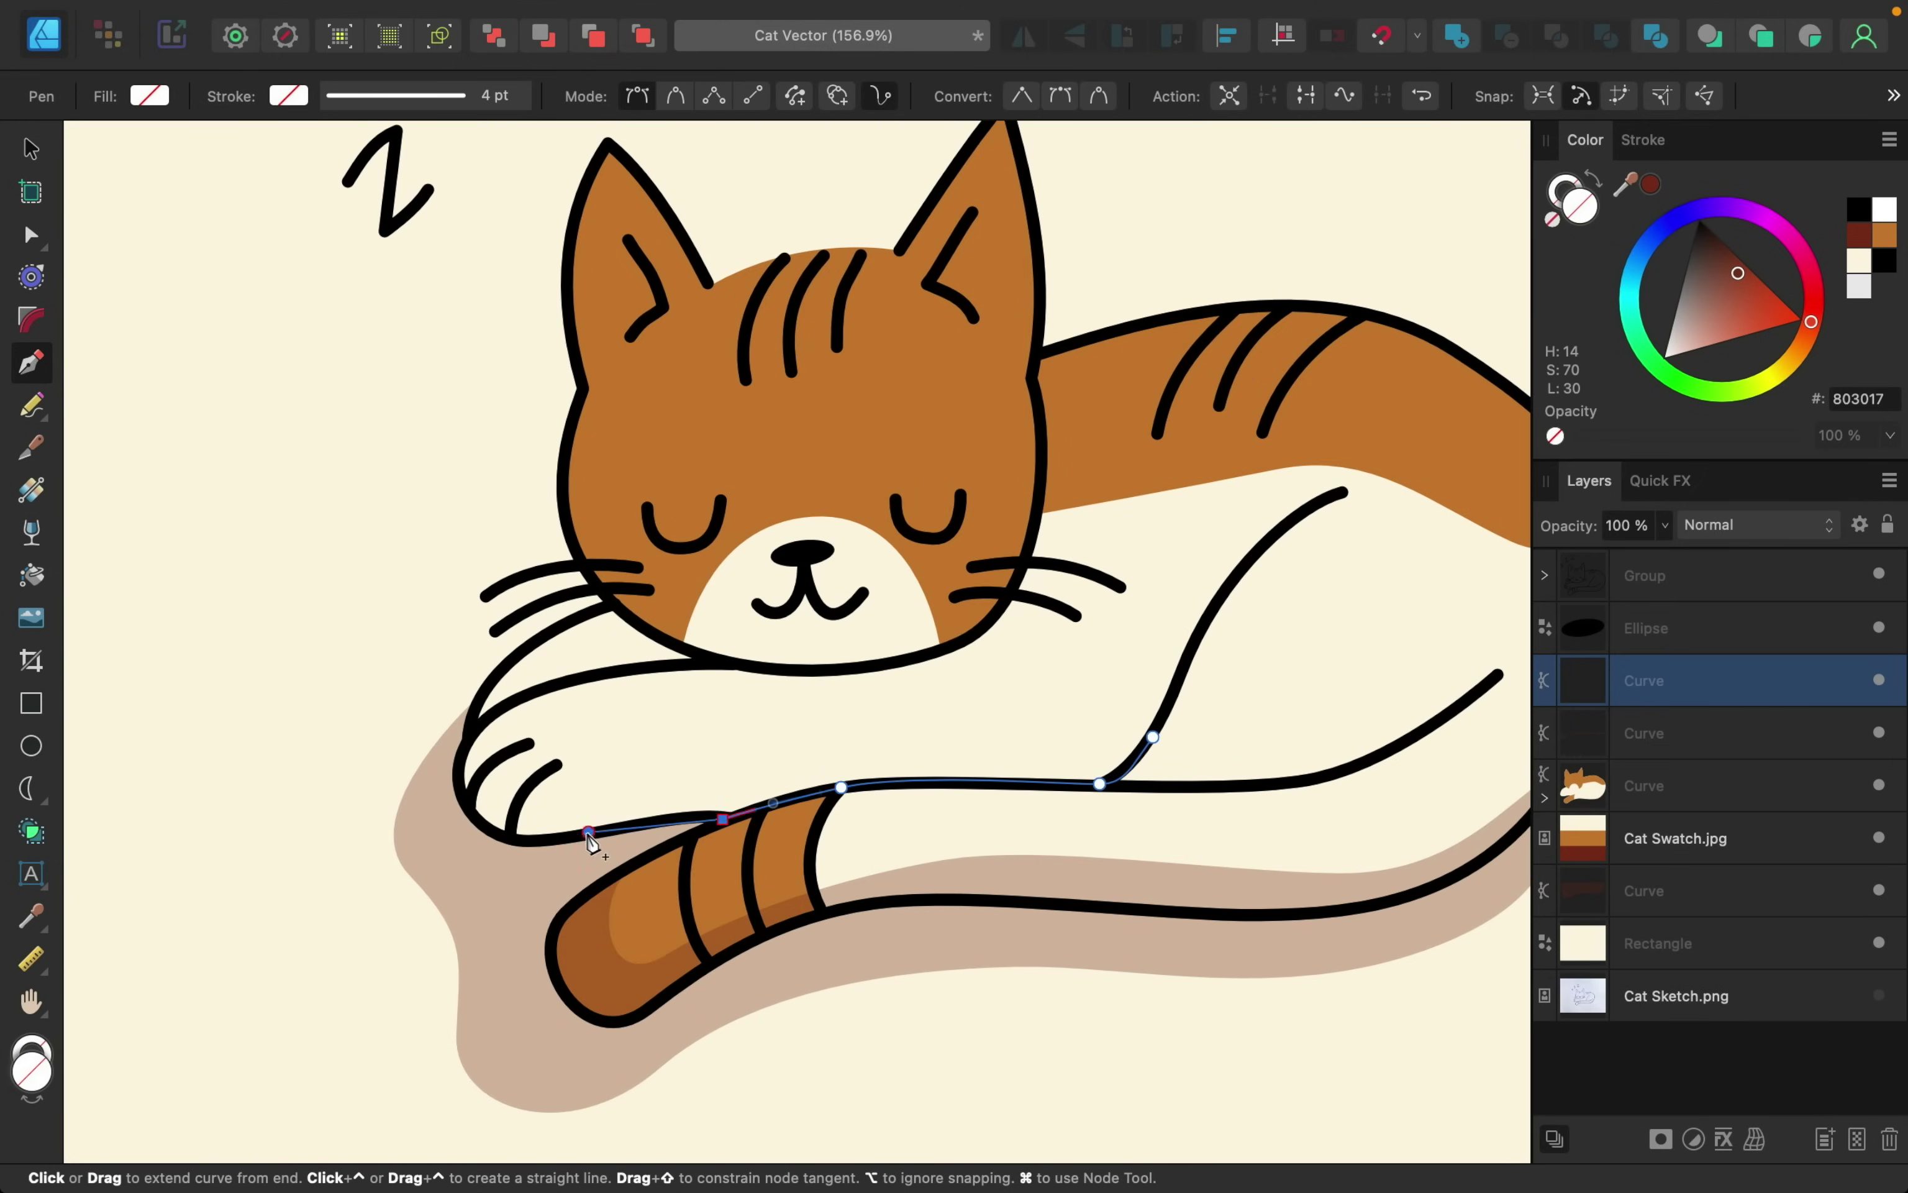
- Continue the curve around the front paw, up to the cheek and across the chin, closing it at the starting node on the hind leg
{"action": "left_click", "coordinate": [476, 822]}
{"action": "left_click_drag", "start_coordinate": [466, 739], "coordinate": [485, 722]}
{"action": "left_click", "coordinate": [503, 663]}
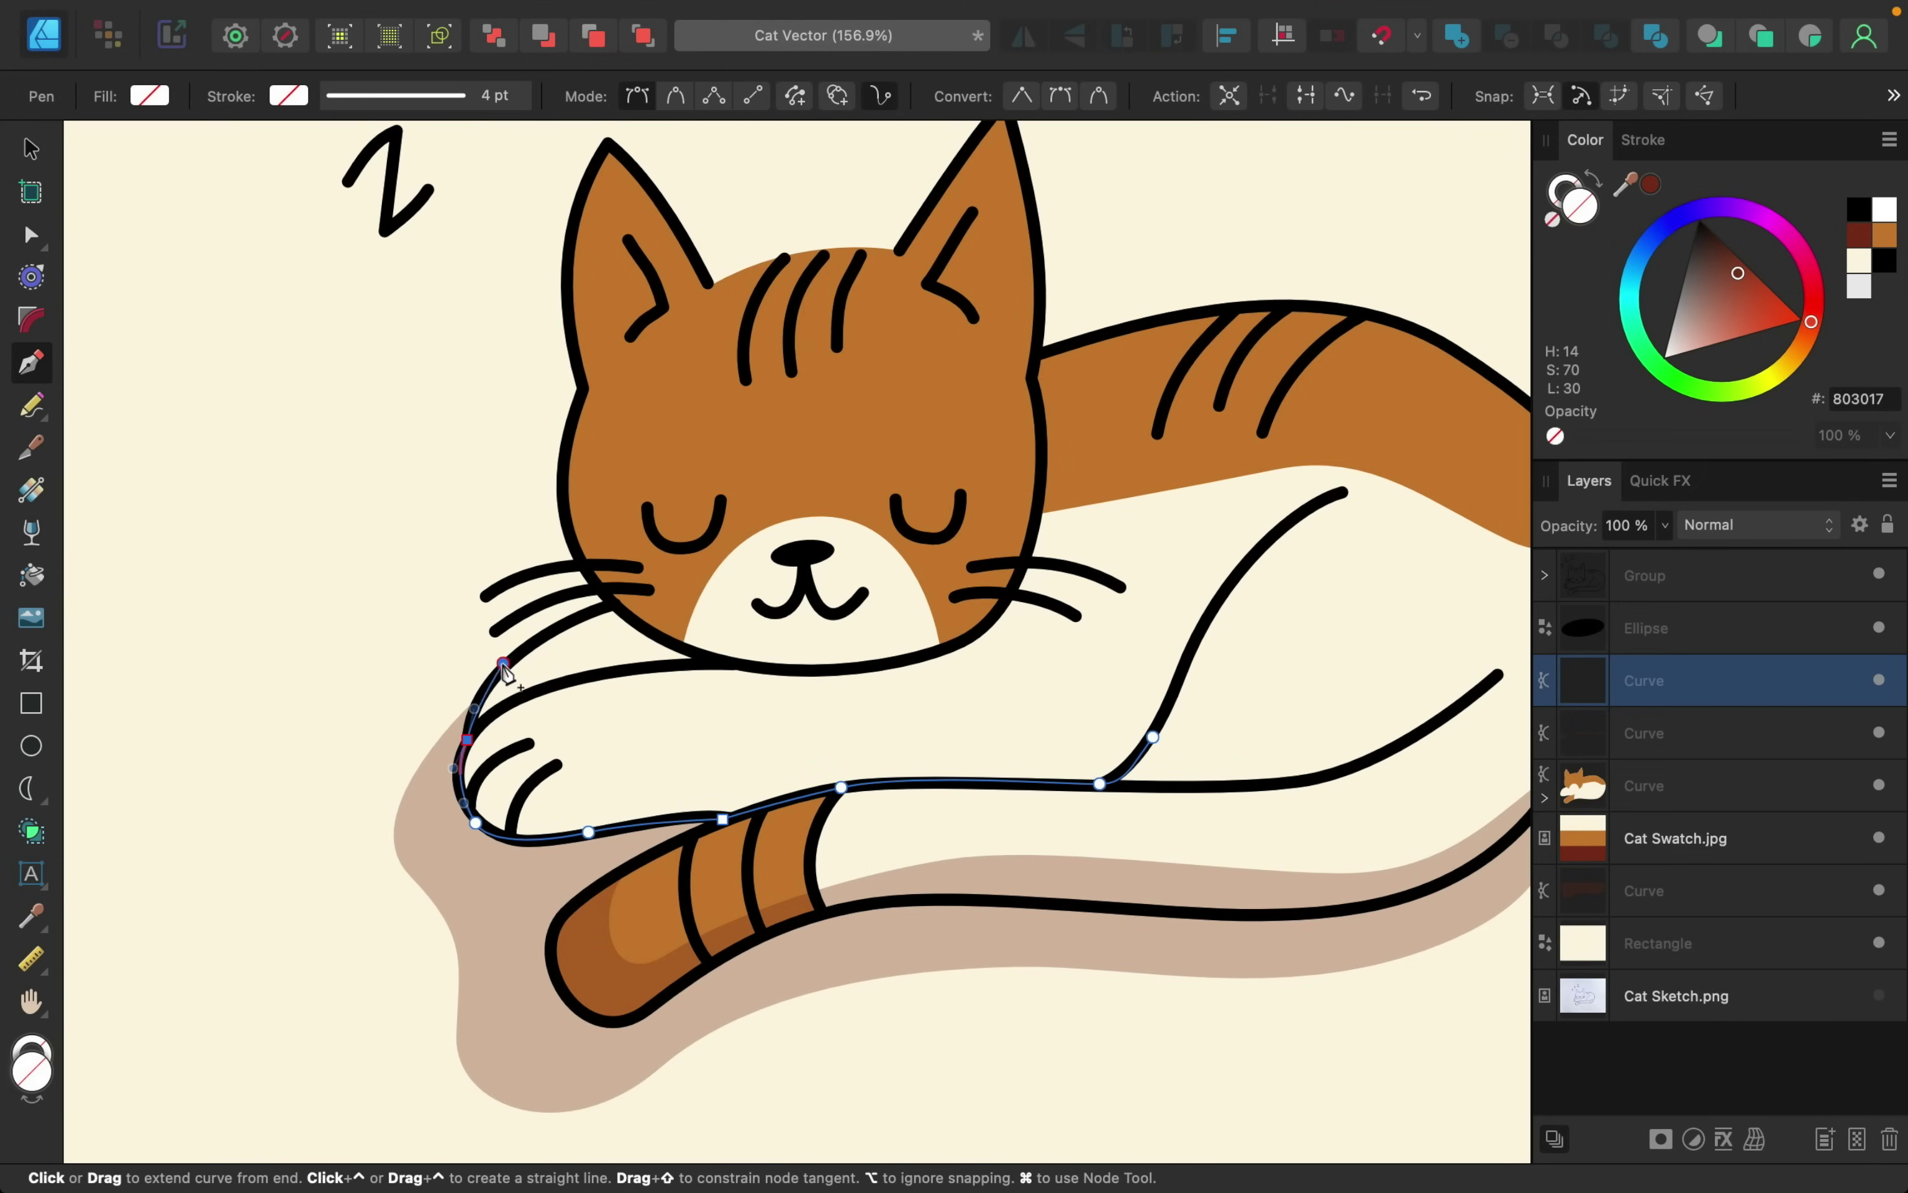
{"action": "left_click", "coordinate": [611, 603]}
{"action": "left_click_drag", "start_coordinate": [563, 497], "coordinate": [653, 602]}
{"action": "left_click", "coordinate": [998, 610]}
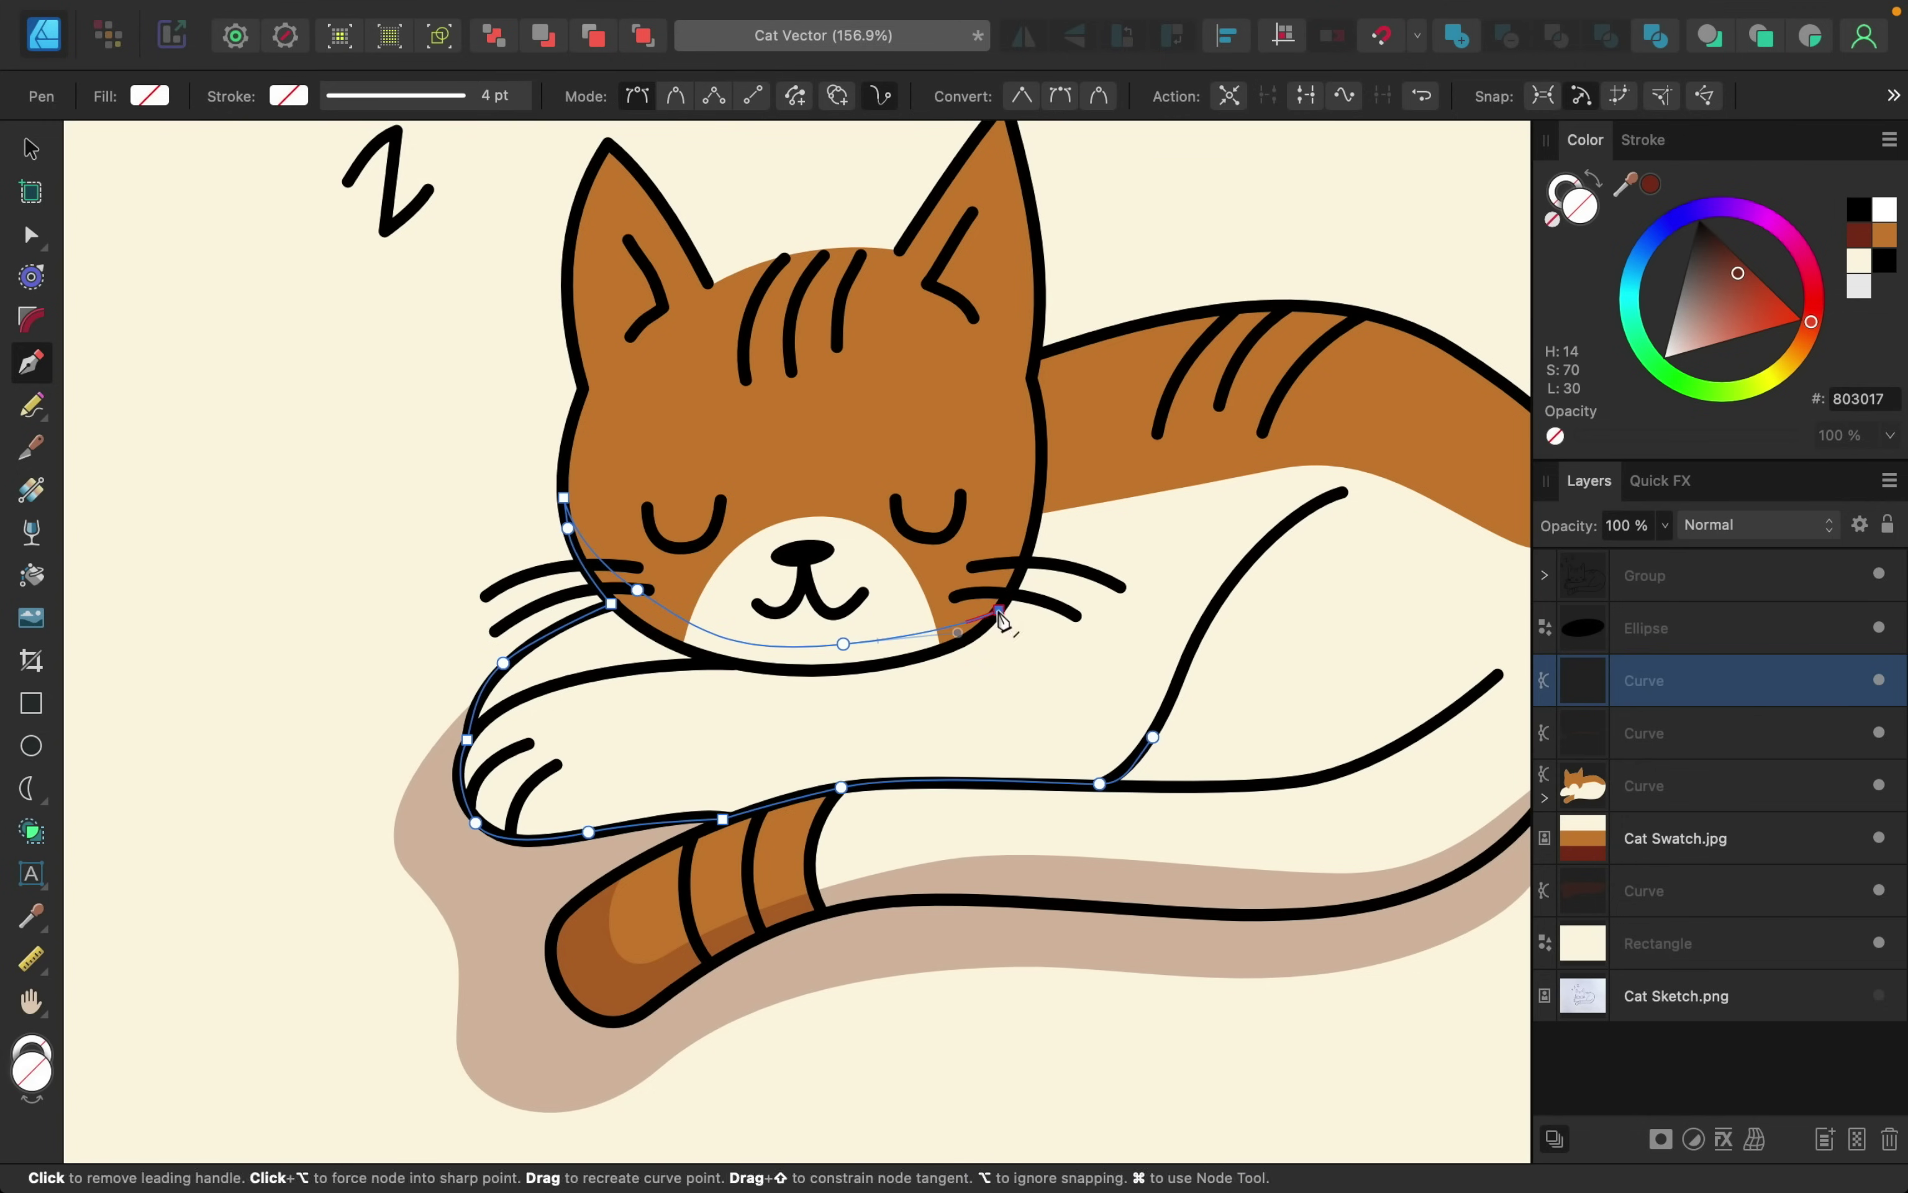
{"action": "left_click", "coordinate": [1153, 738]}
- Fill the shadow under the head with the sampled dark red and lower its layer opacity to 30%
{"action": "left_click", "coordinate": [1665, 525]}
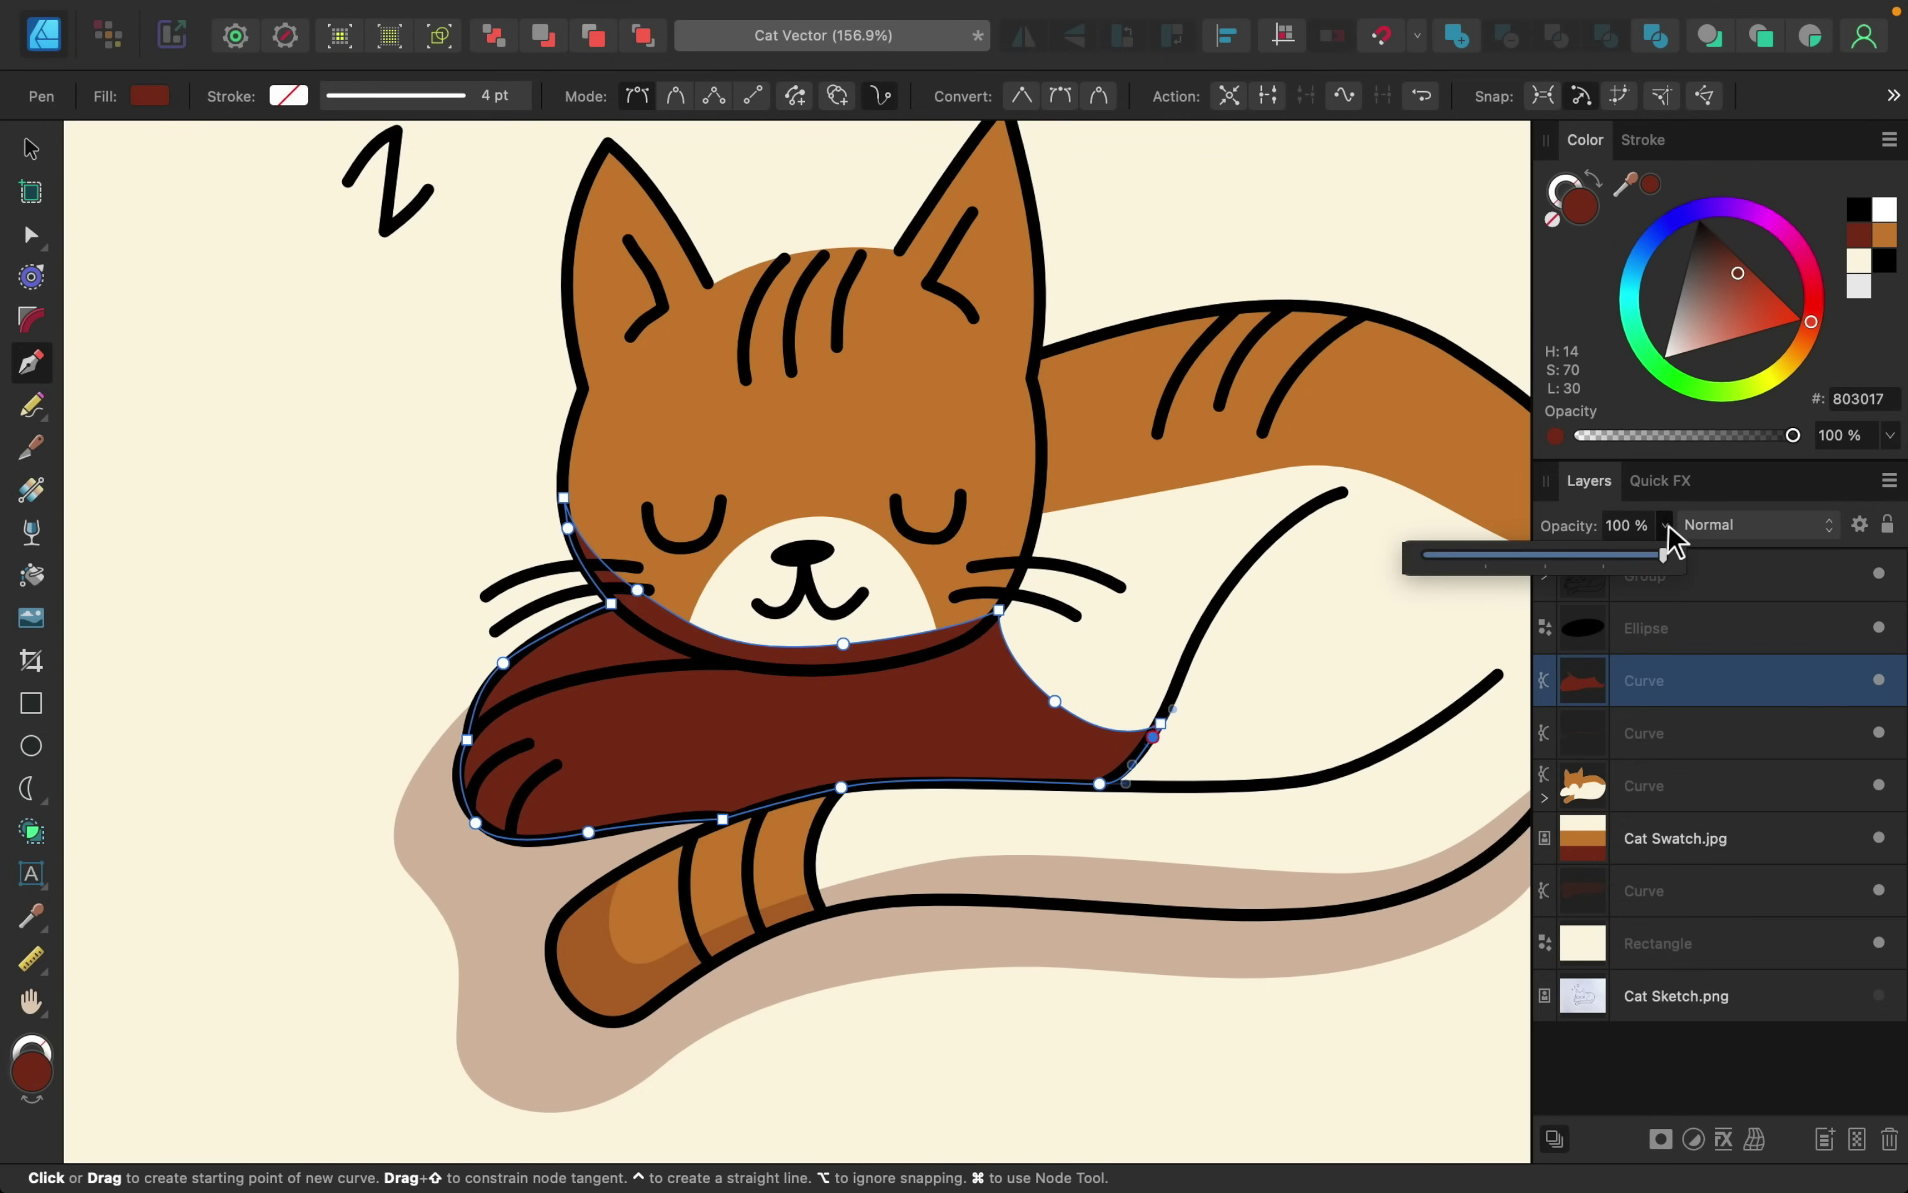
{"action": "left_click_drag", "start_coordinate": [1663, 556], "coordinate": [1497, 556]}
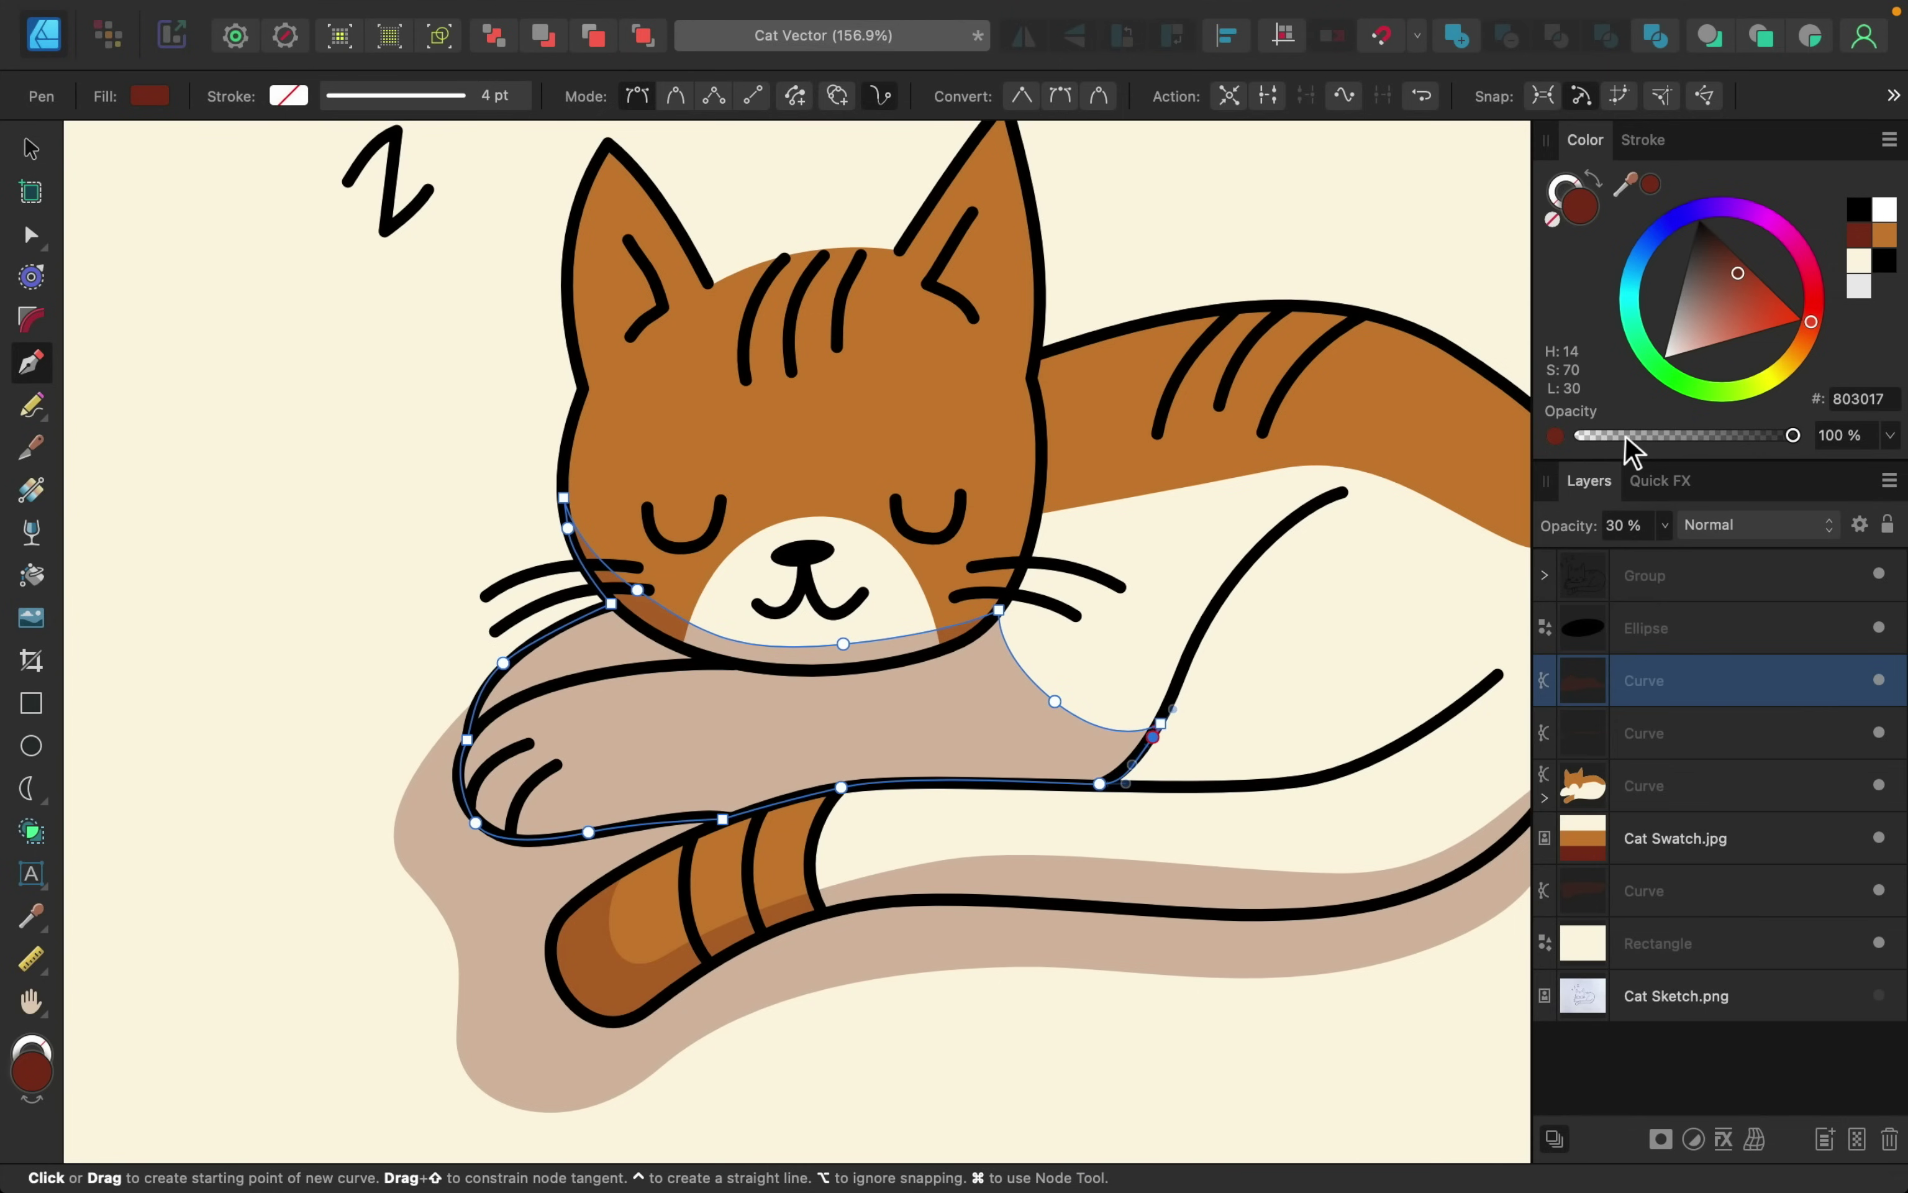
{"action": "key", "text": "super+0"}
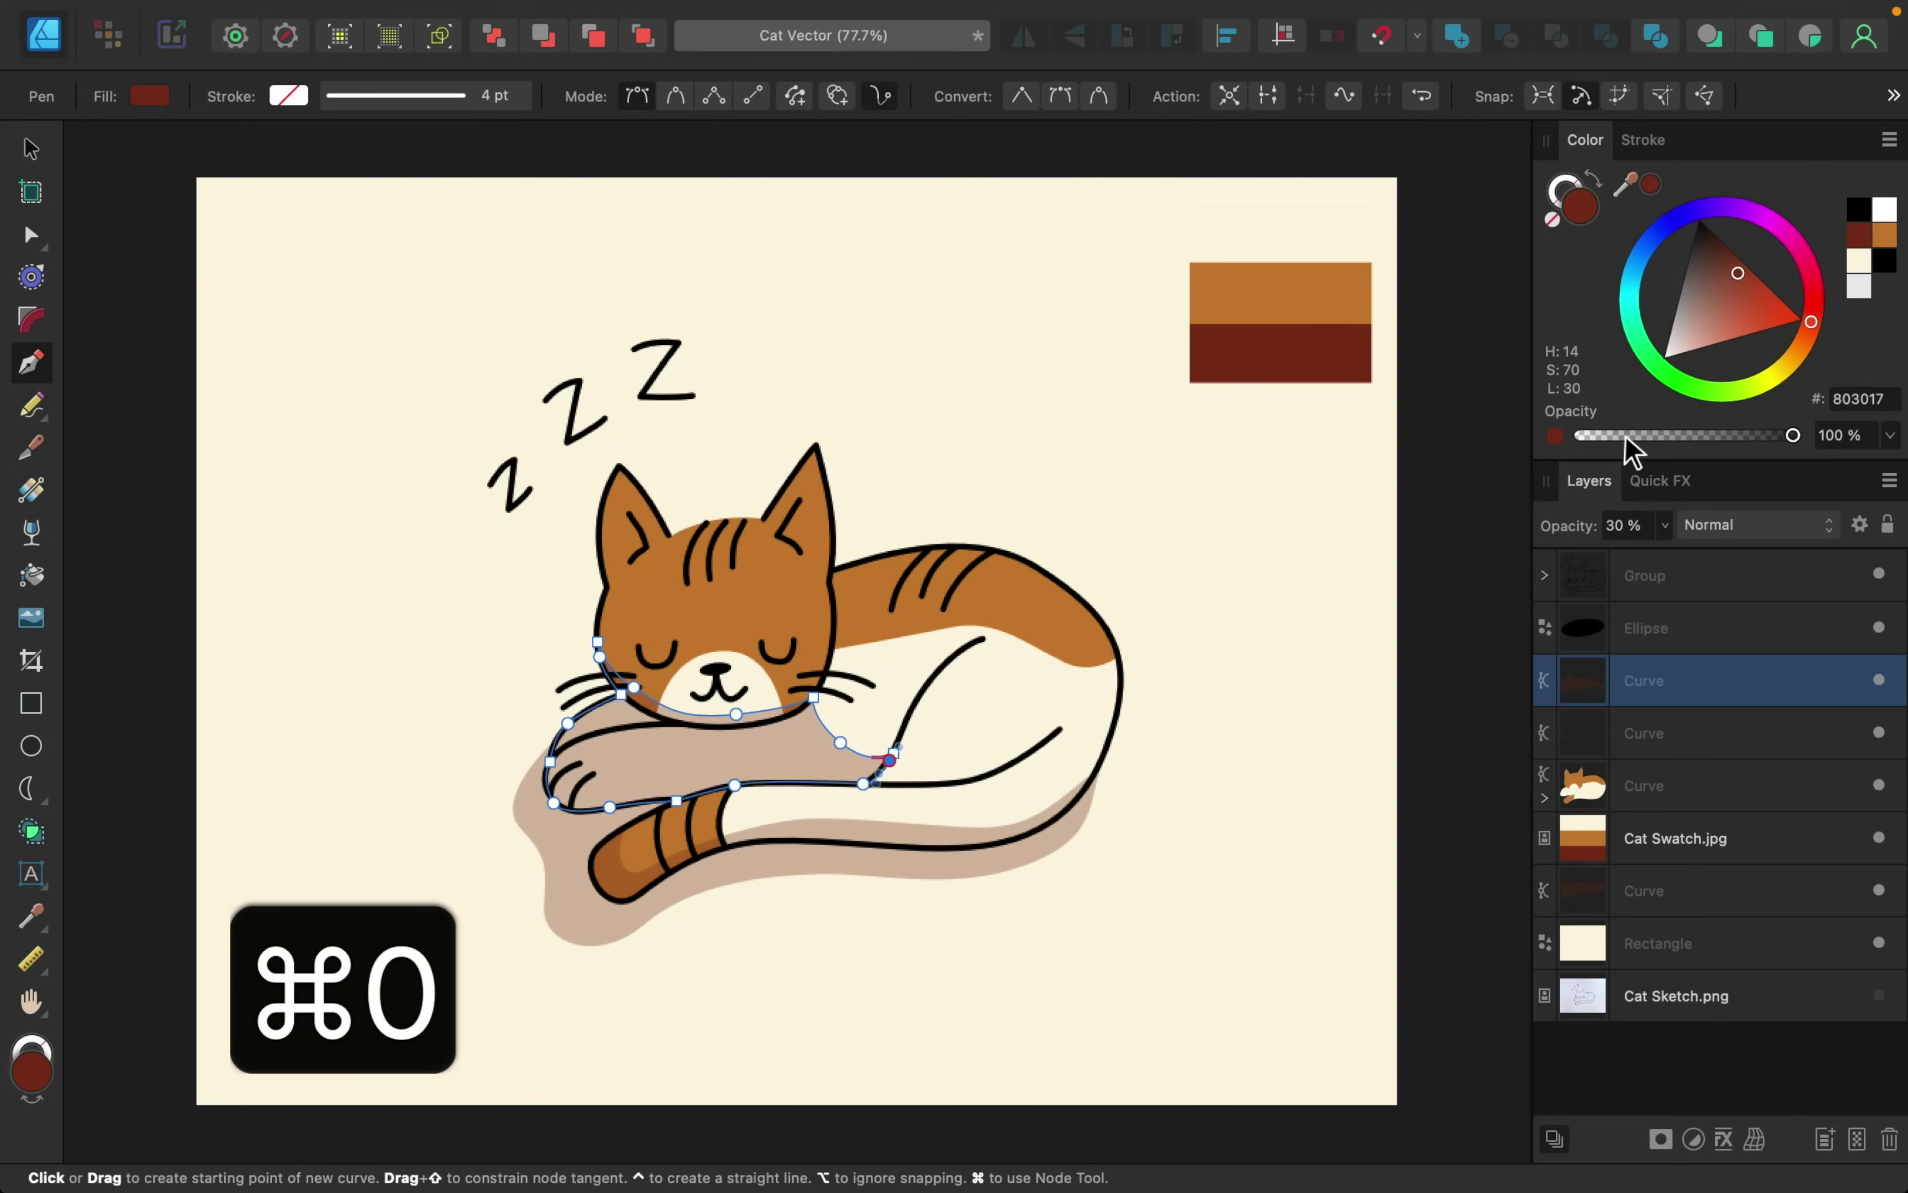
- Select the three semi-transparent shadow curves and toggle their visibility off and on to compare the cat with and without shadows
{"action": "left_click", "coordinate": [1647, 1058]}
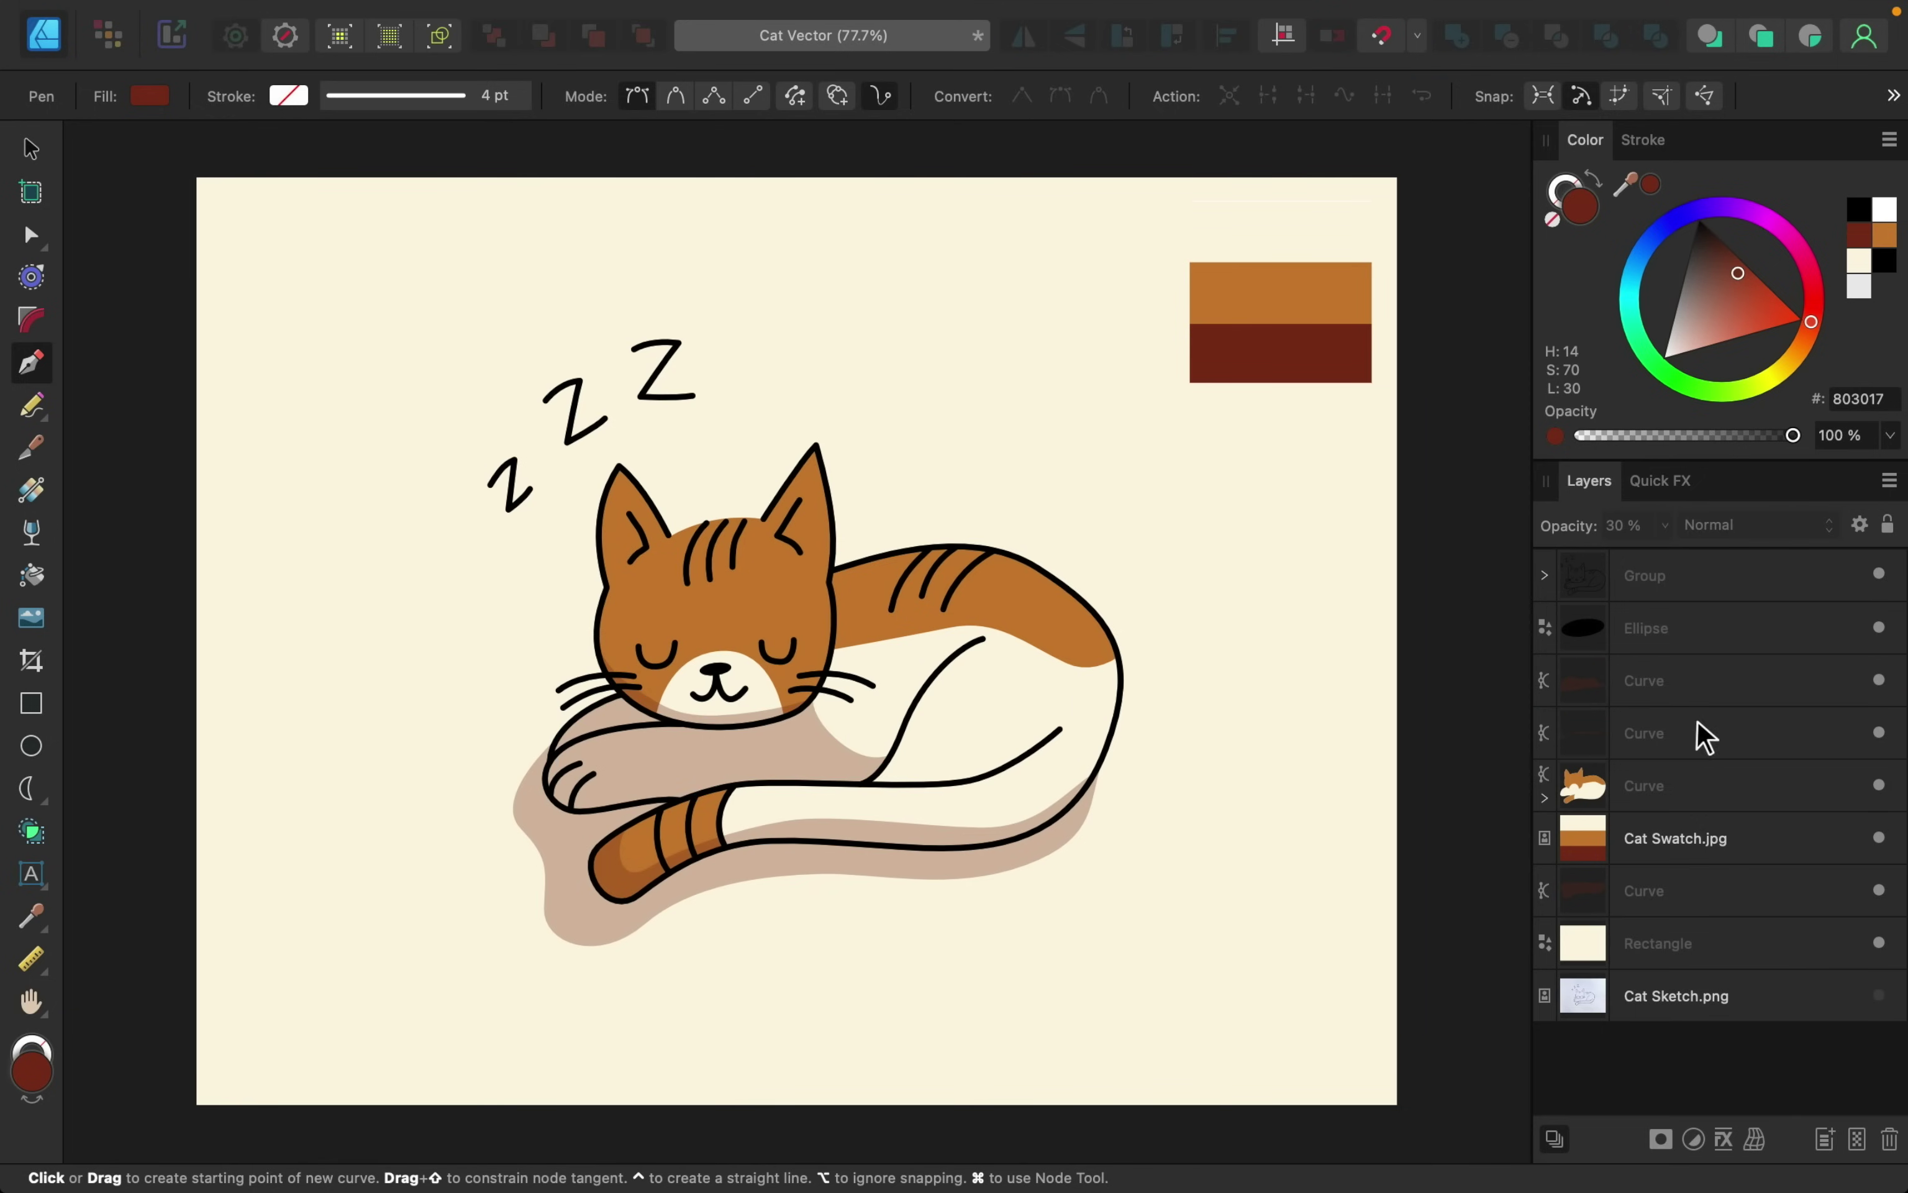
{"action": "left_click", "coordinate": [1691, 694]}
{"action": "left_click", "coordinate": [1694, 742], "text": "shift"}
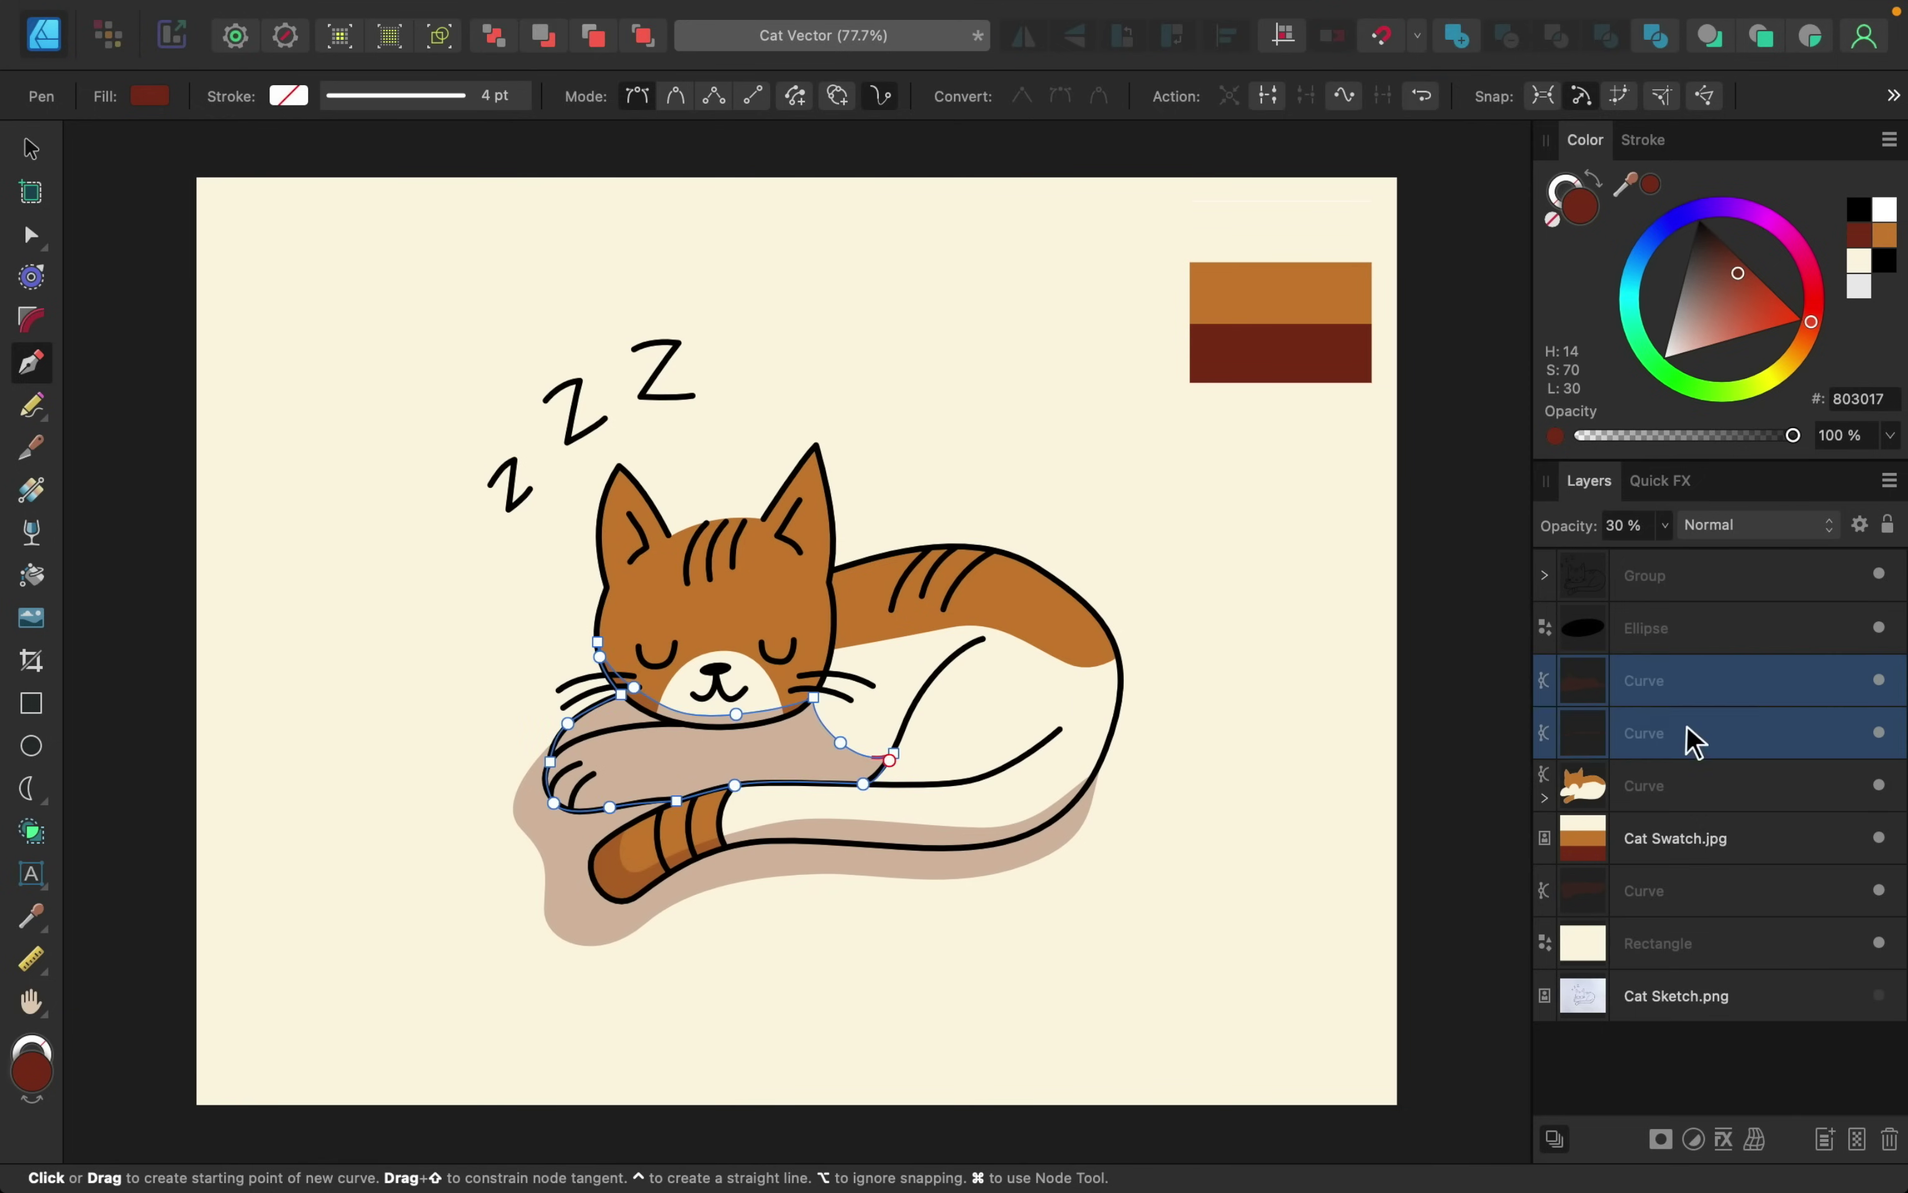
{"action": "left_click", "coordinate": [1660, 904], "text": "super"}
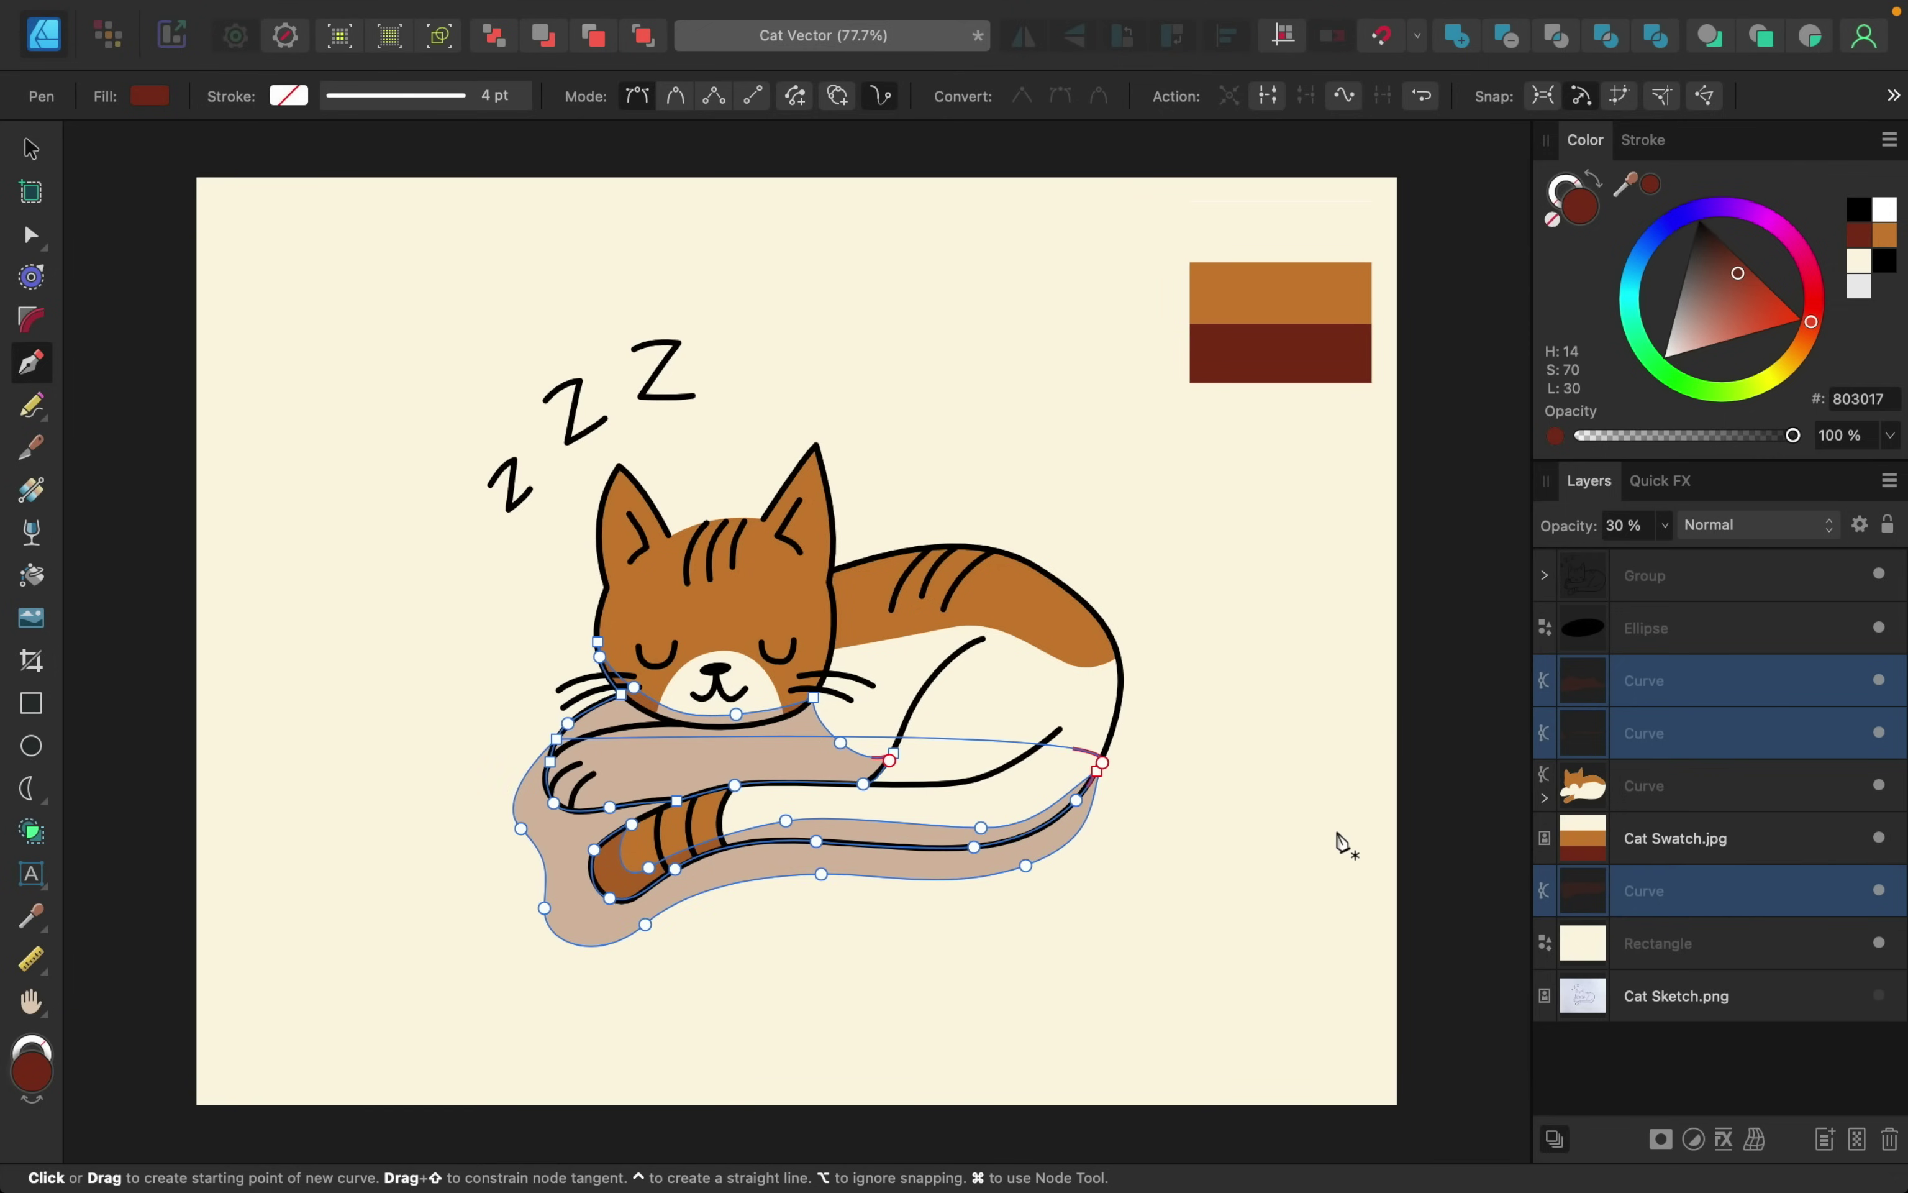
{"action": "key", "text": "h"}
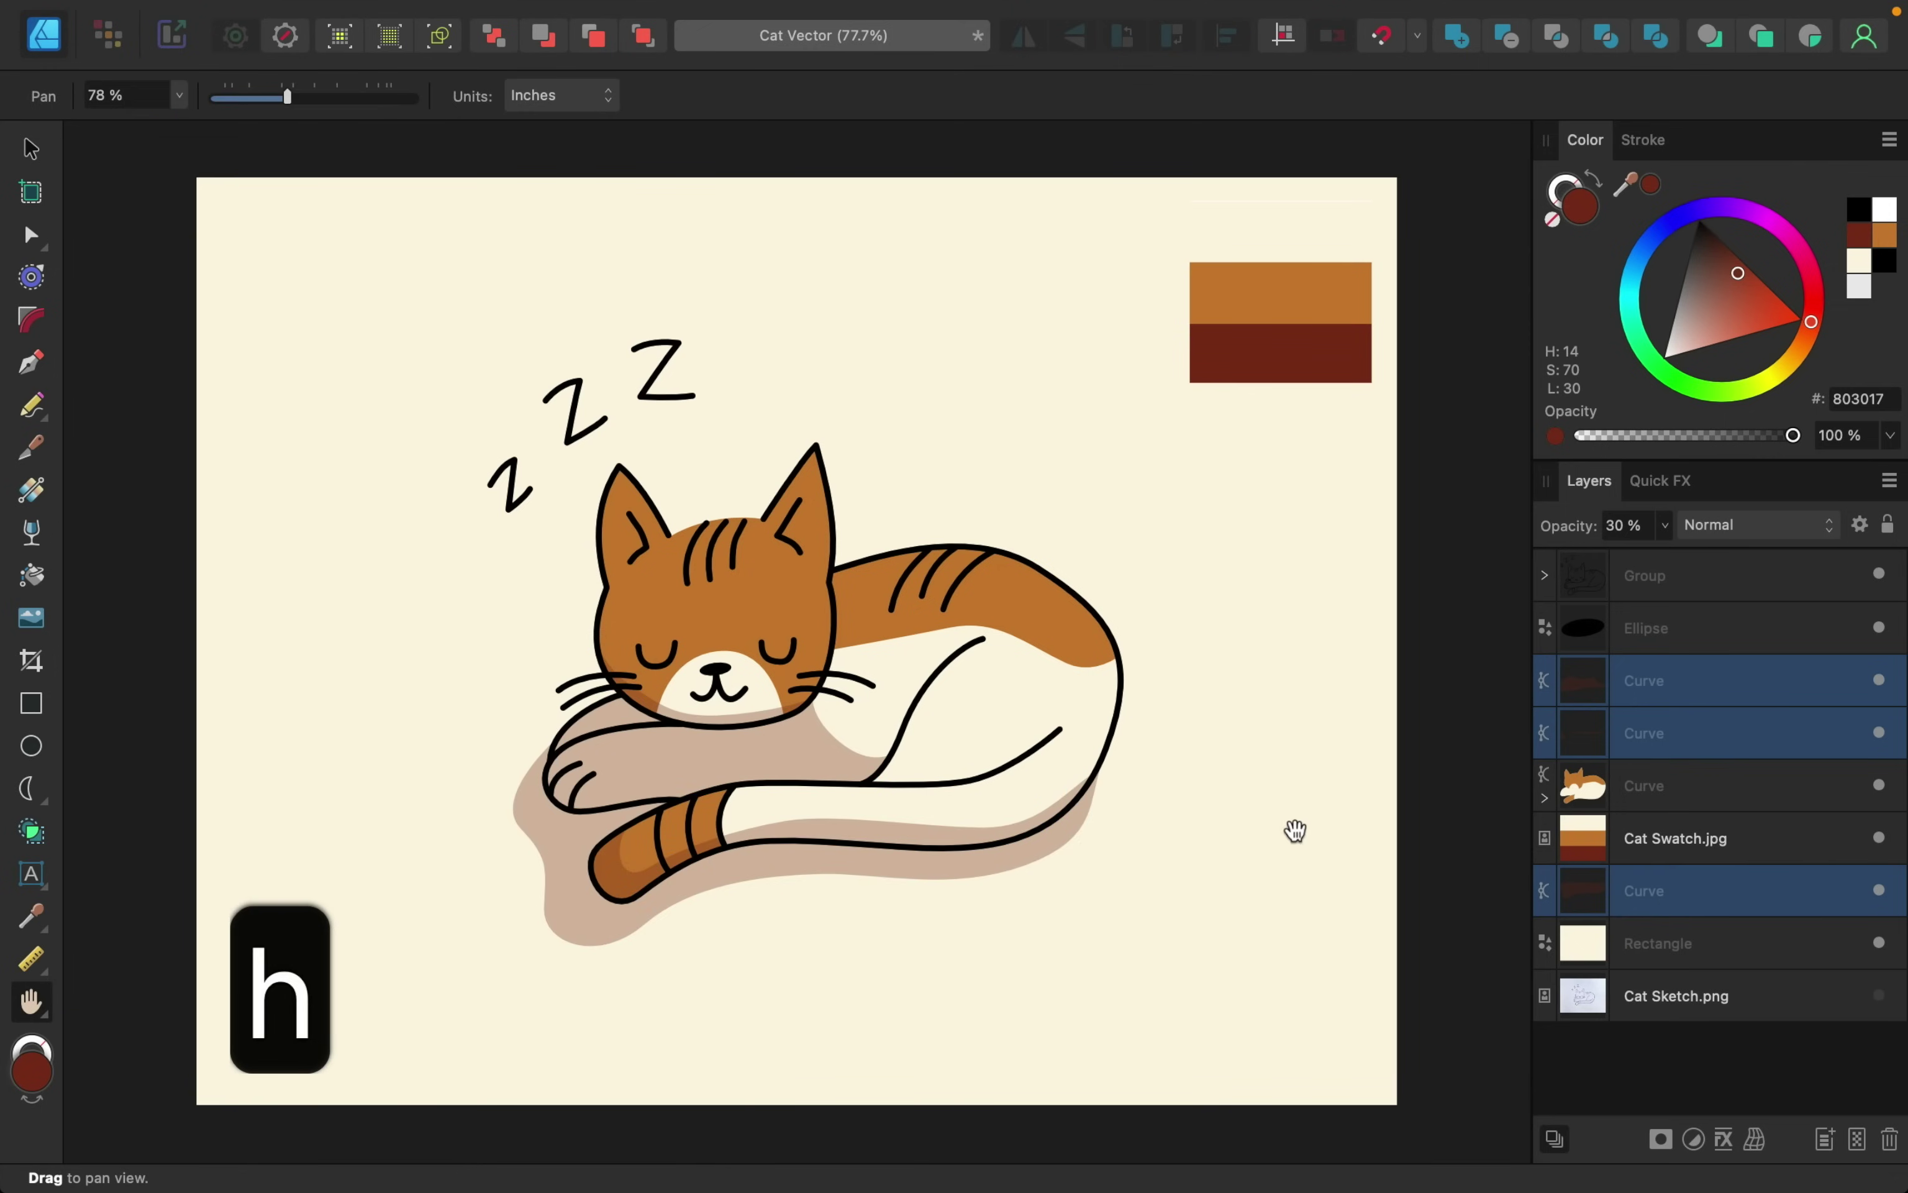
{"action": "left_click", "coordinate": [1880, 682]}
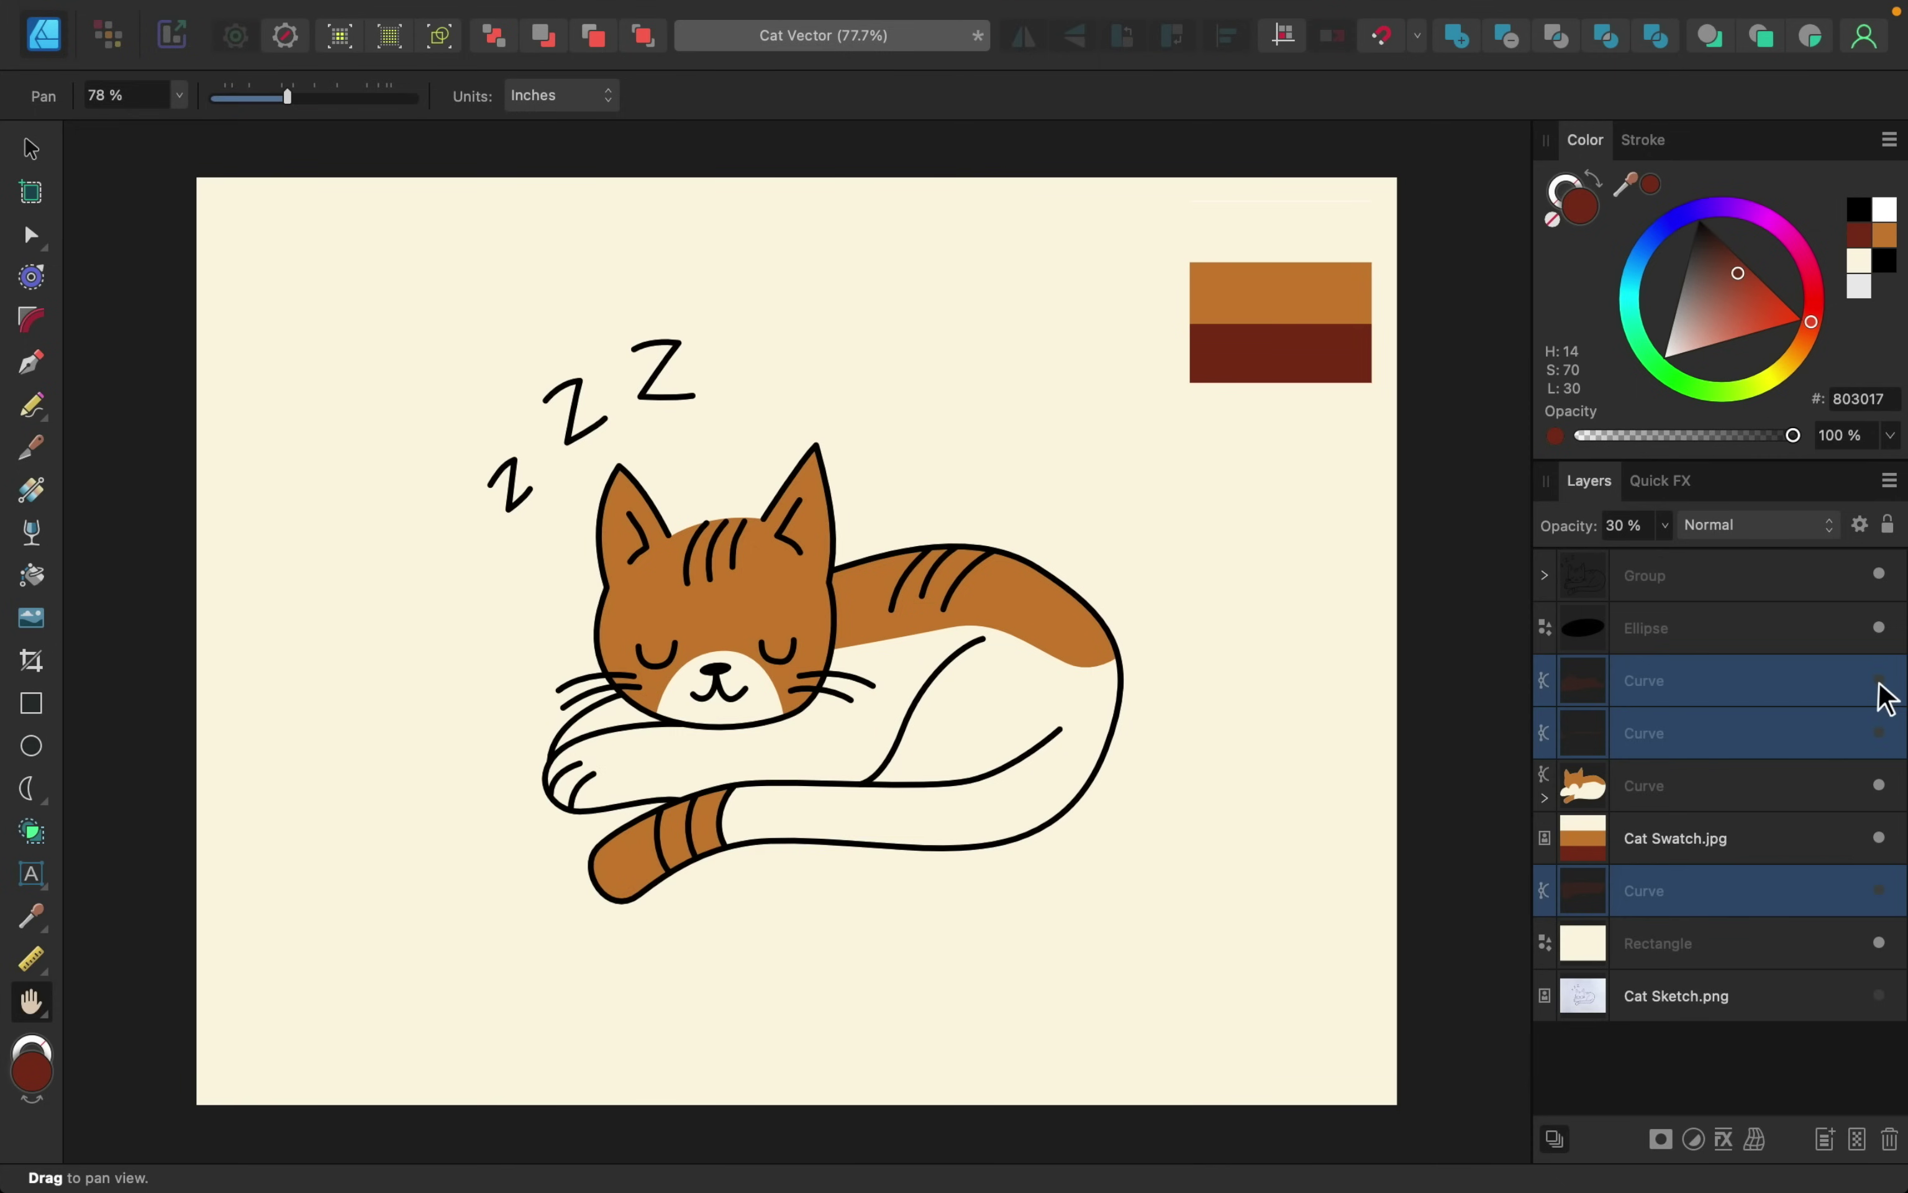
{"action": "left_click", "coordinate": [1879, 681]}
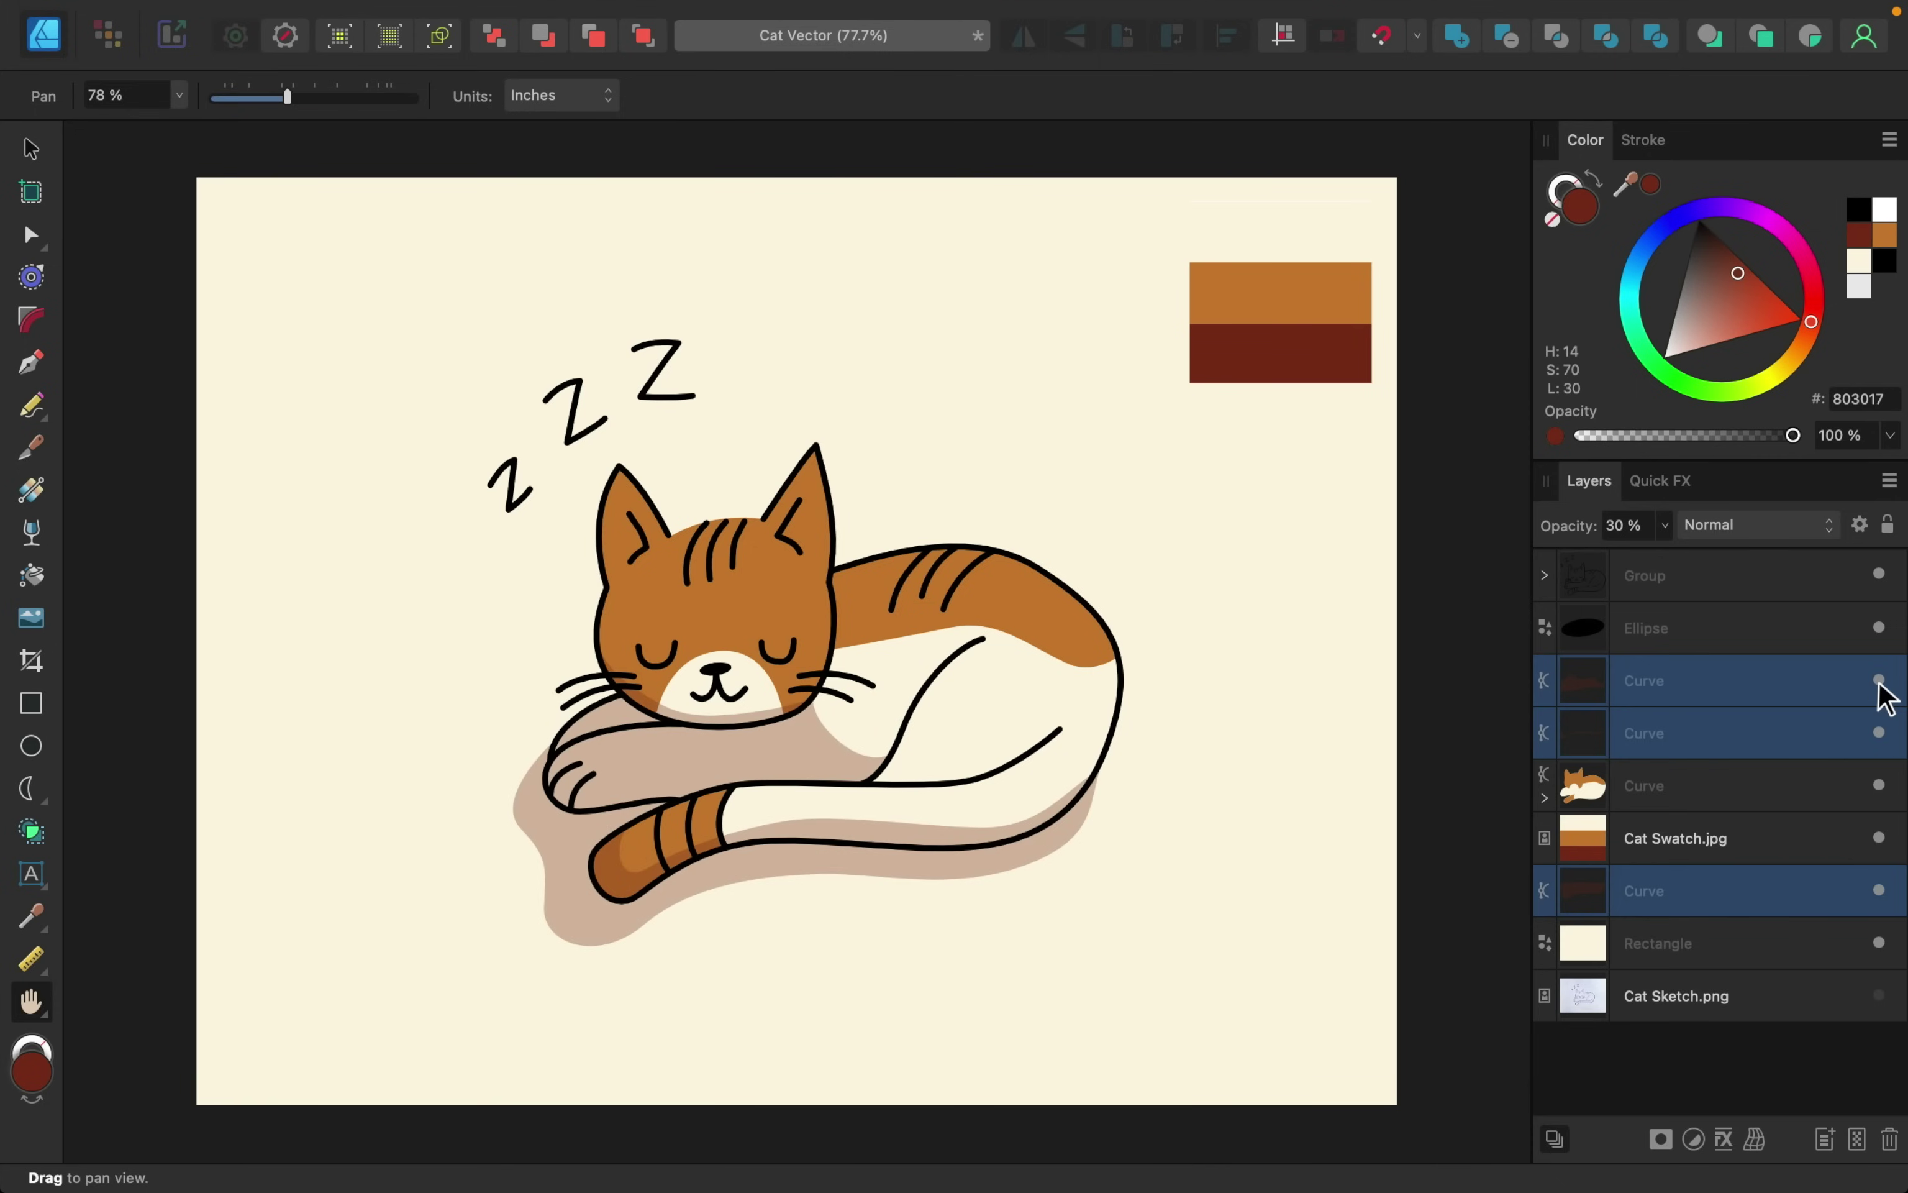
{"action": "left_click", "coordinate": [1879, 681]}
{"action": "left_click", "coordinate": [1879, 681]}
- Select every layer above the cat sketch and hide and reshow them to compare the finished artwork with the original sketch
{"action": "left_click", "coordinate": [1767, 951]}
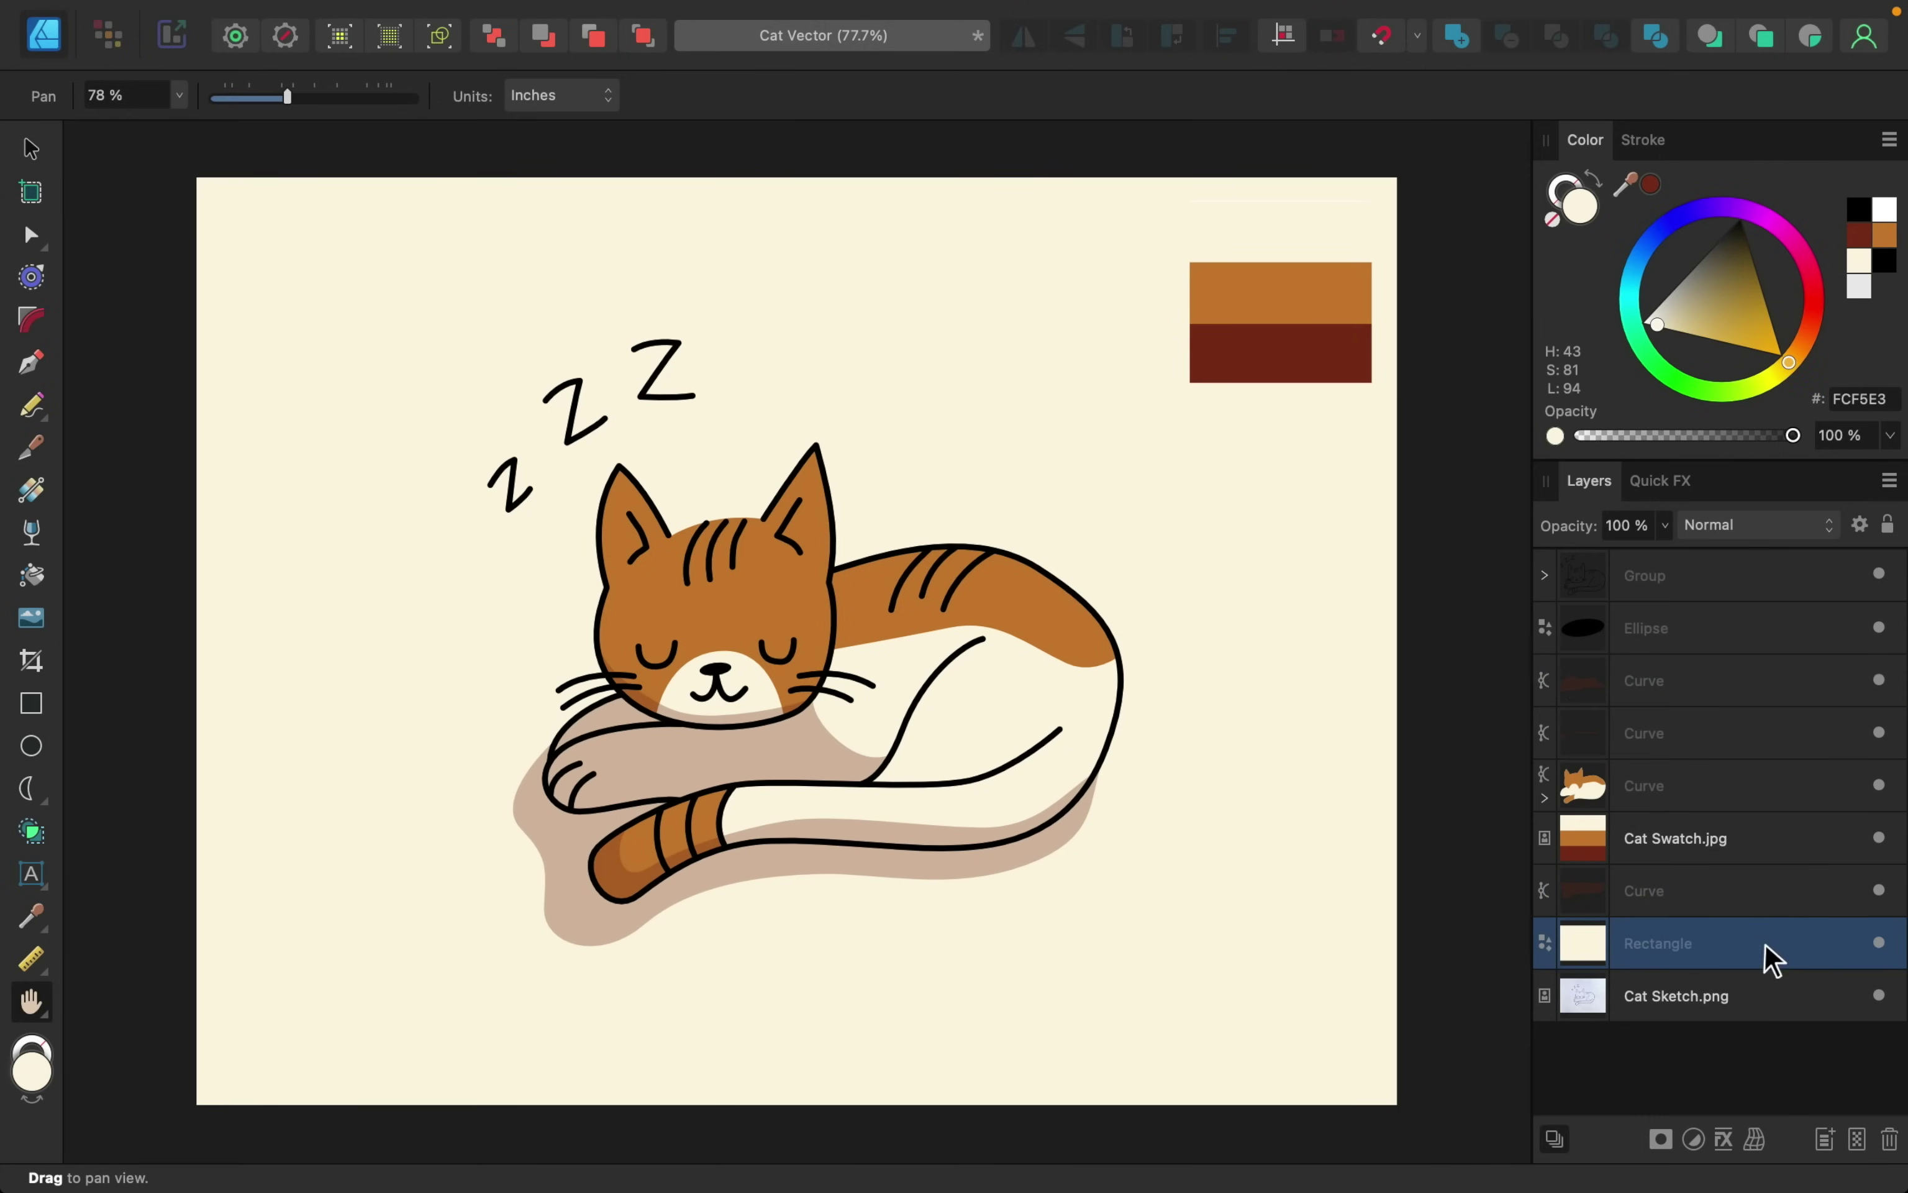
{"action": "left_click", "coordinate": [1741, 593], "text": "shift"}
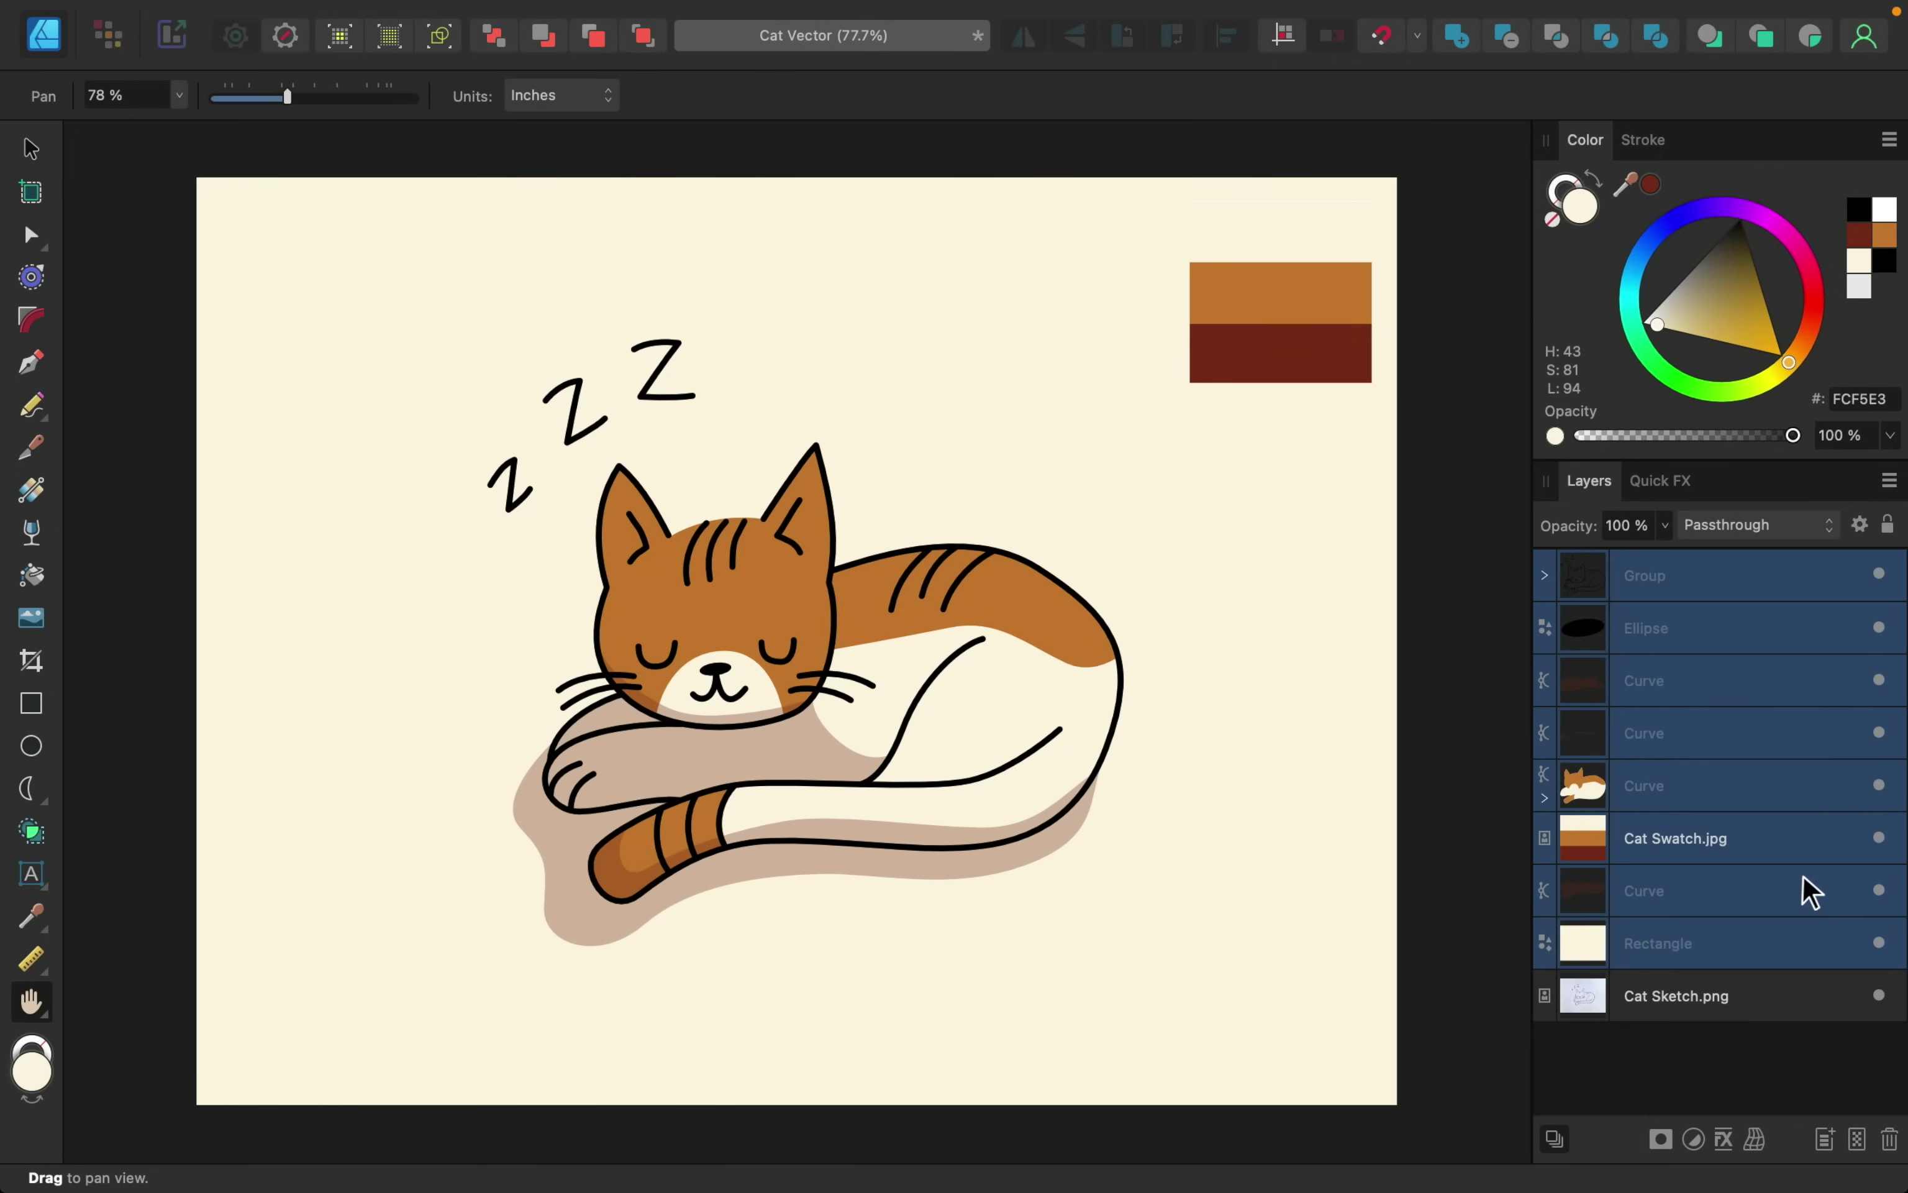
{"action": "left_click", "coordinate": [1879, 838]}
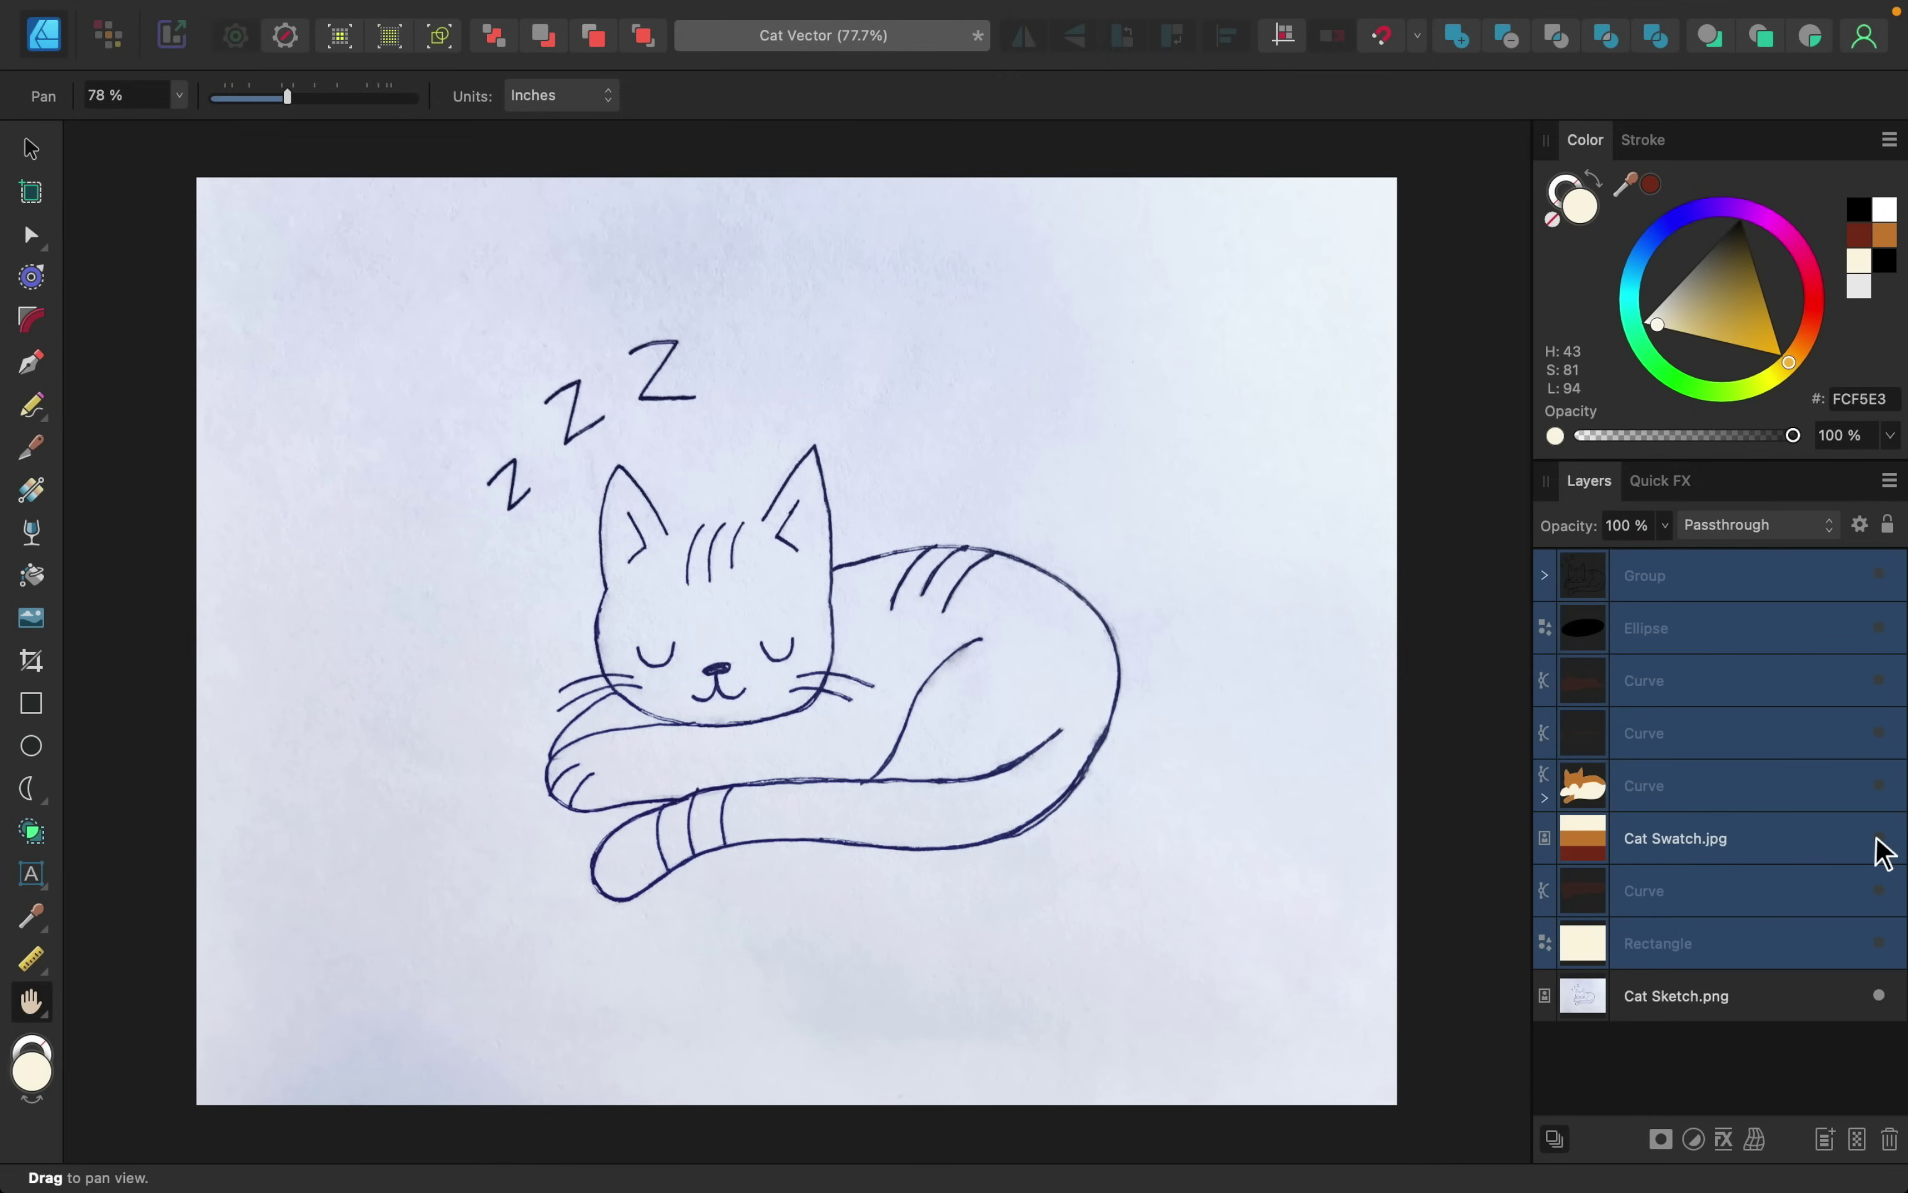
{"action": "left_click", "coordinate": [1878, 839]}
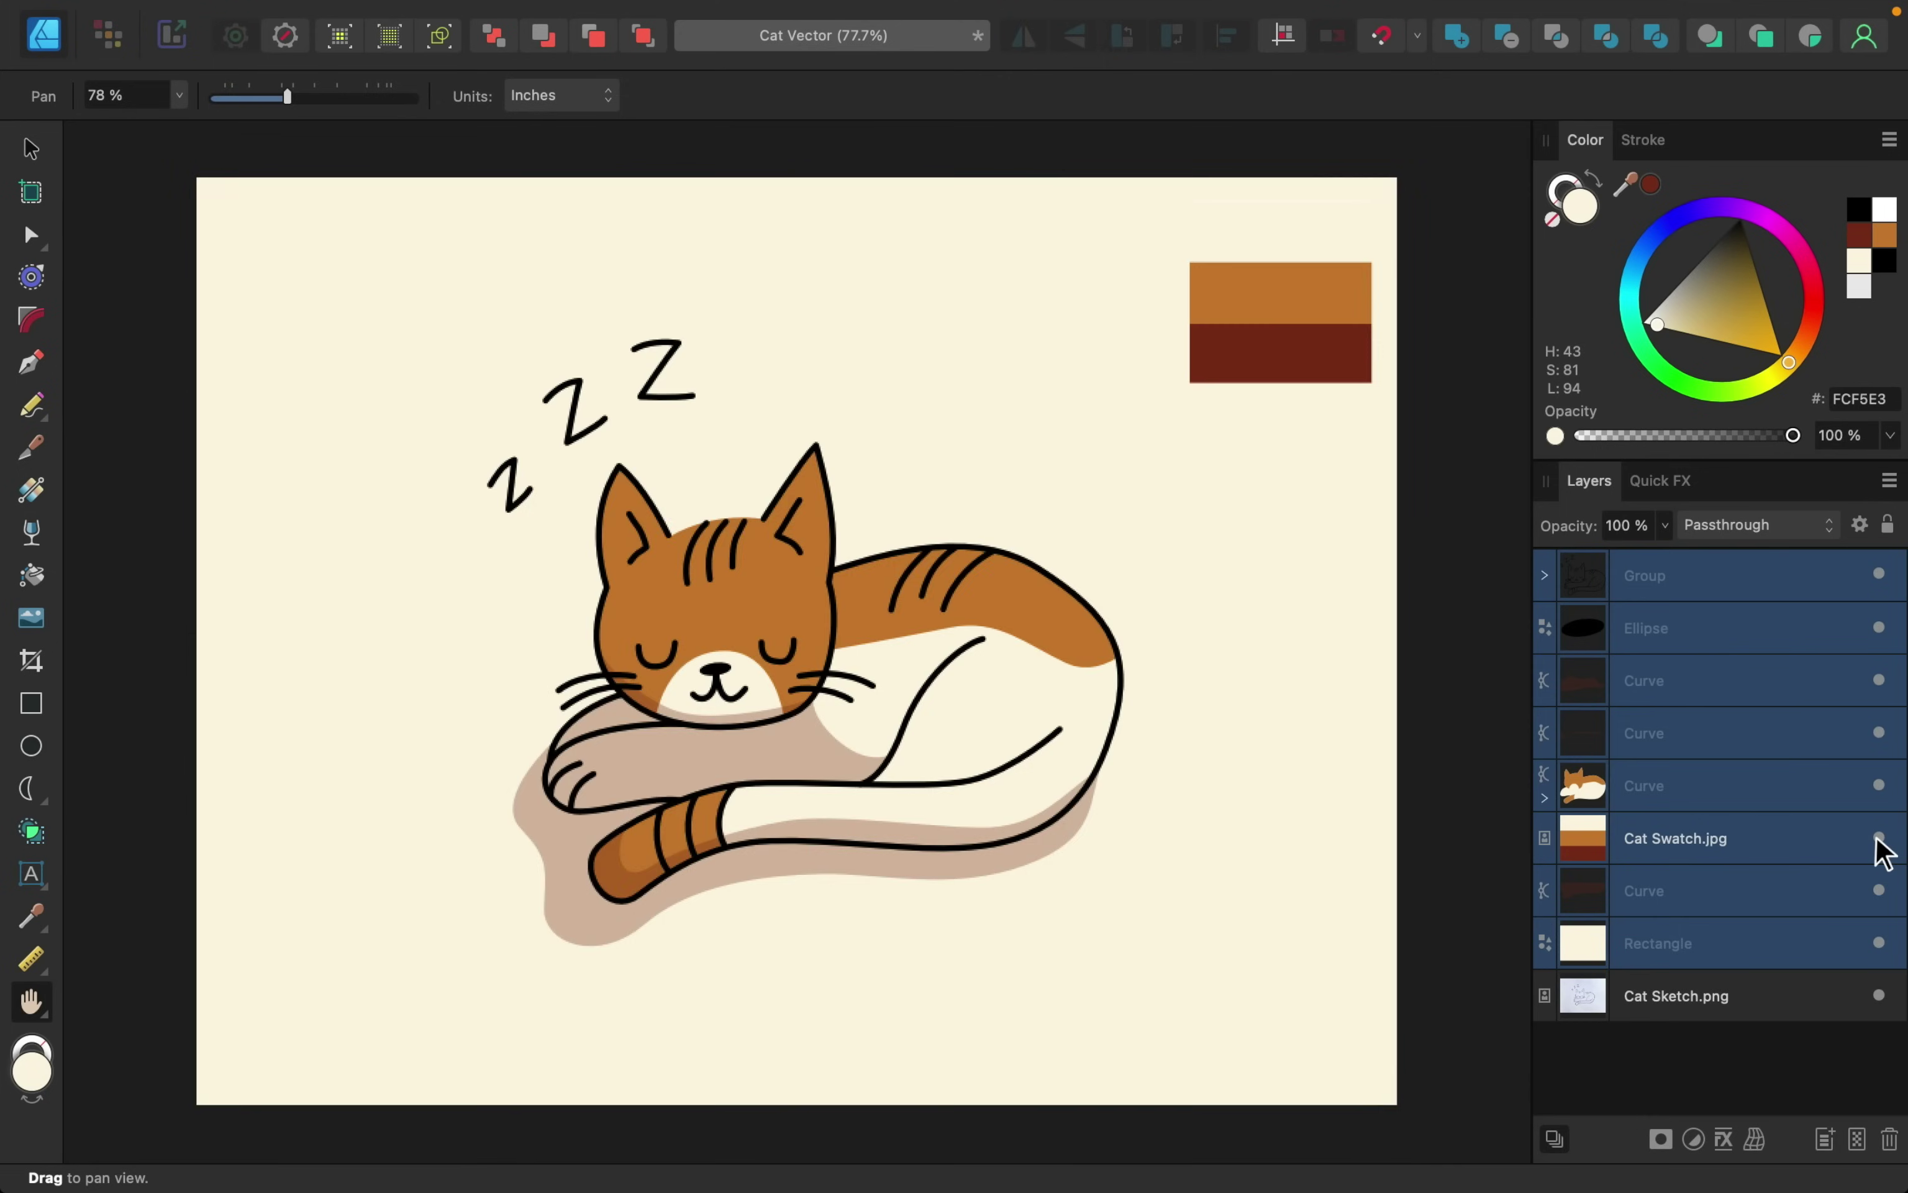